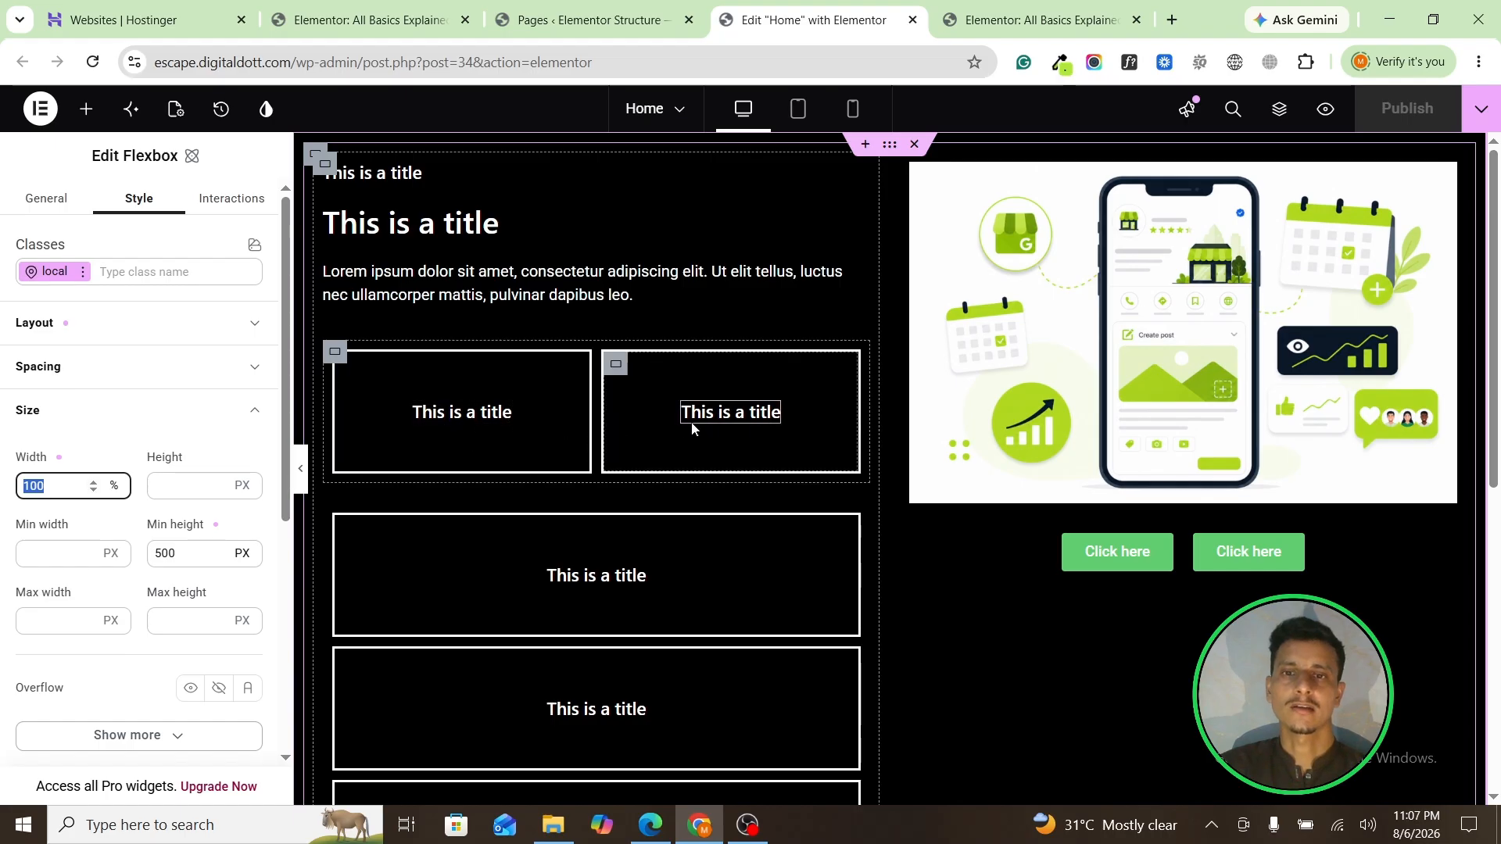
Step: Examine the Home page layout from the dark hero section's headings, boxes and buttons down to the empty three-column section
scroll(593, 556, "down", 2)
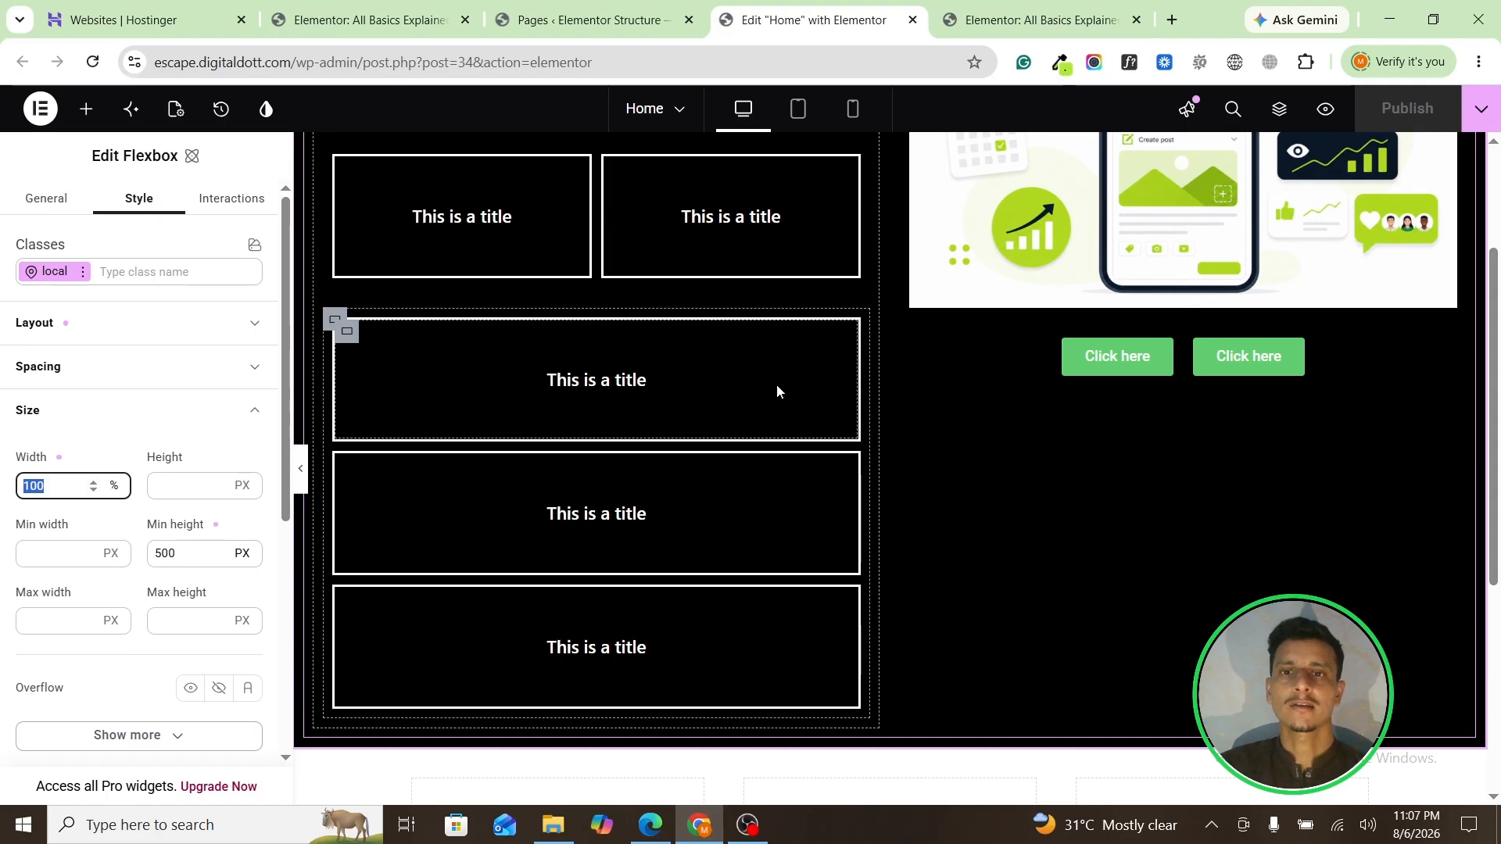
scroll(777, 383, "up", 2)
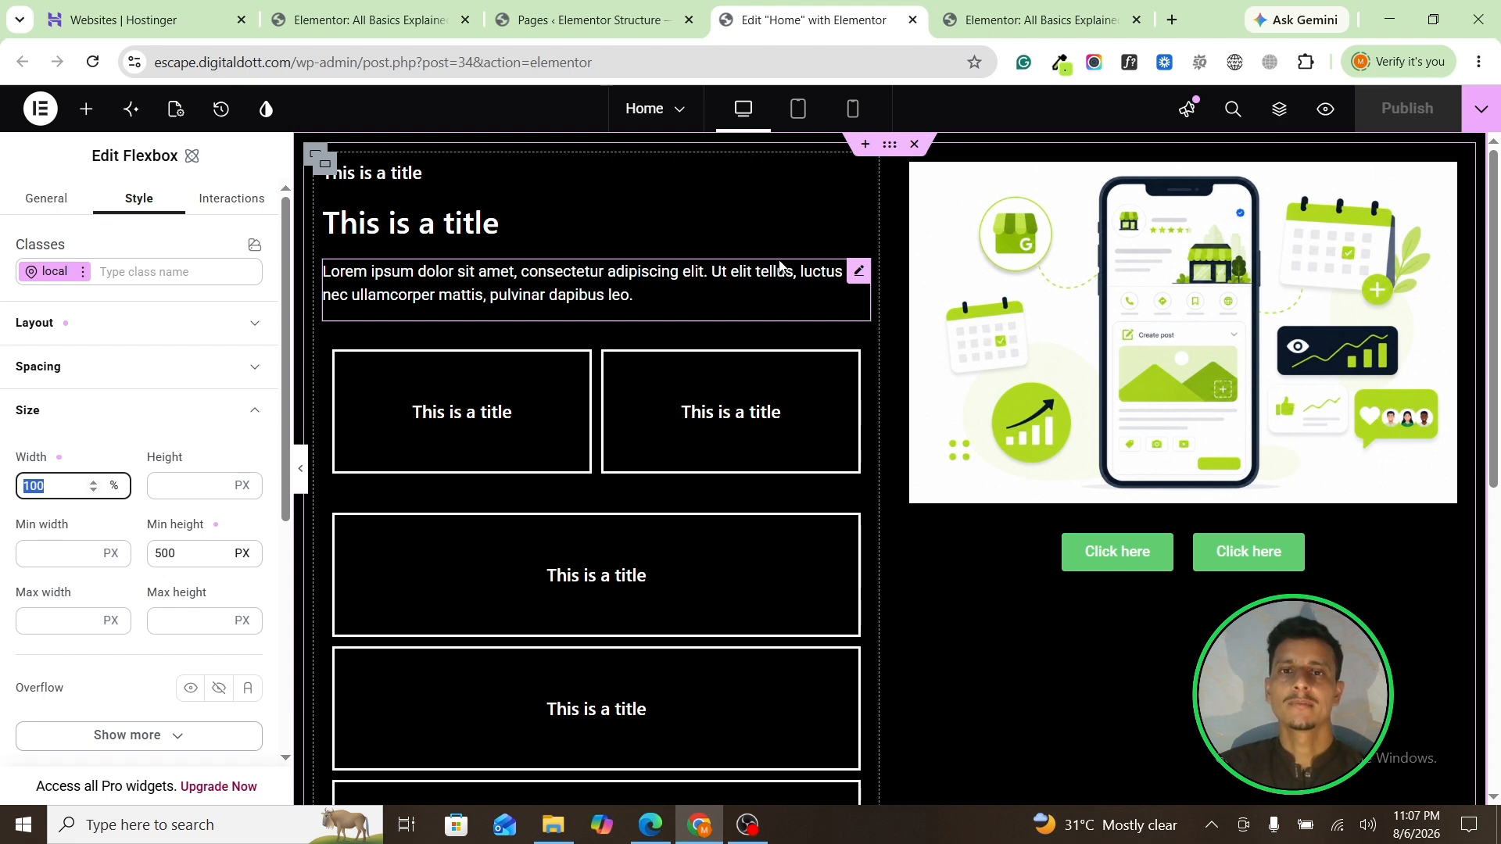
scroll(800, 317, "down", 5)
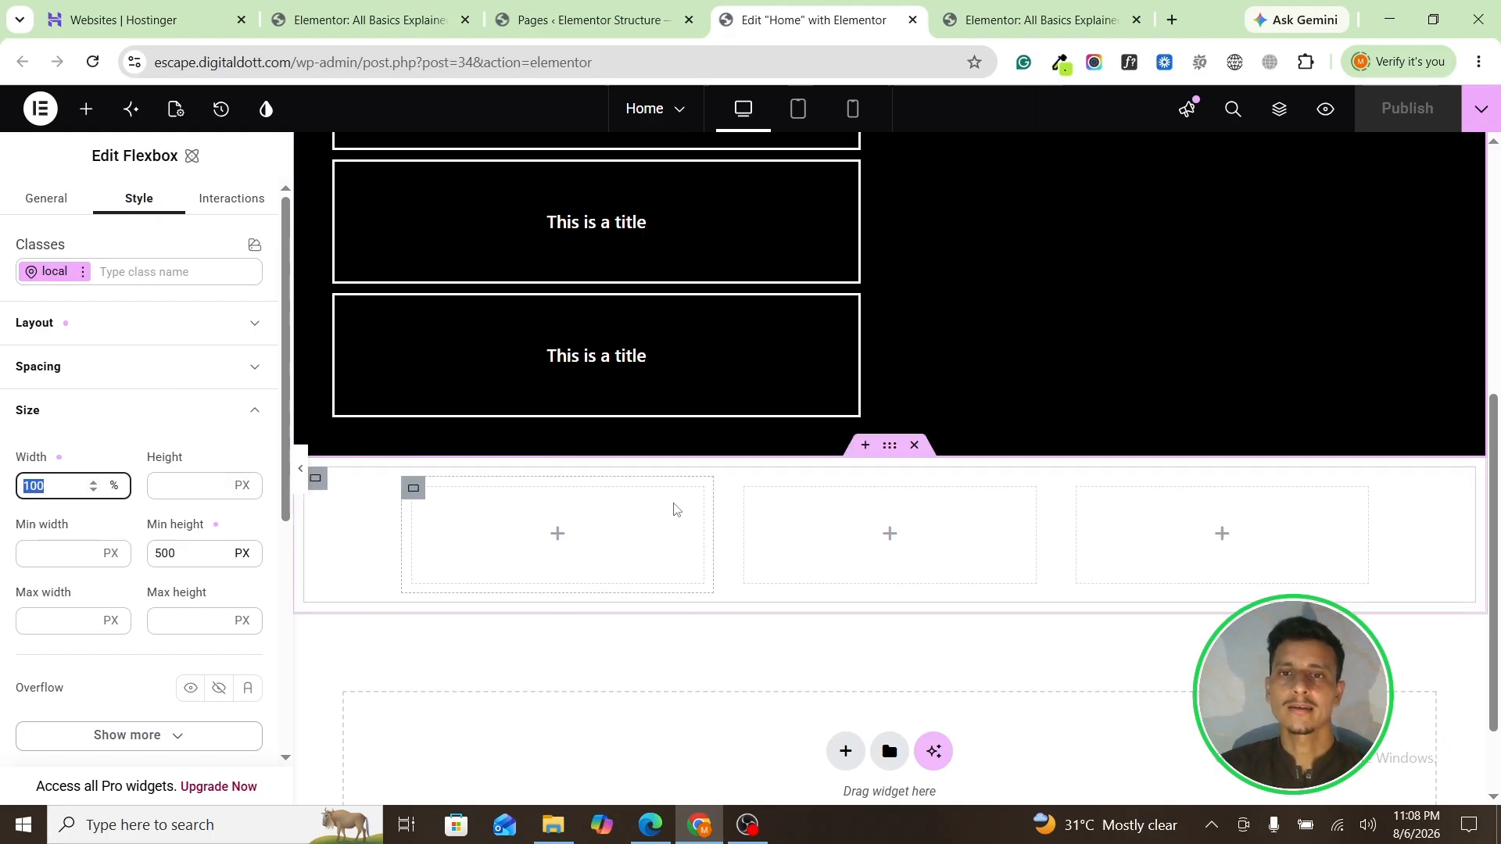
scroll(677, 509, "up", 3)
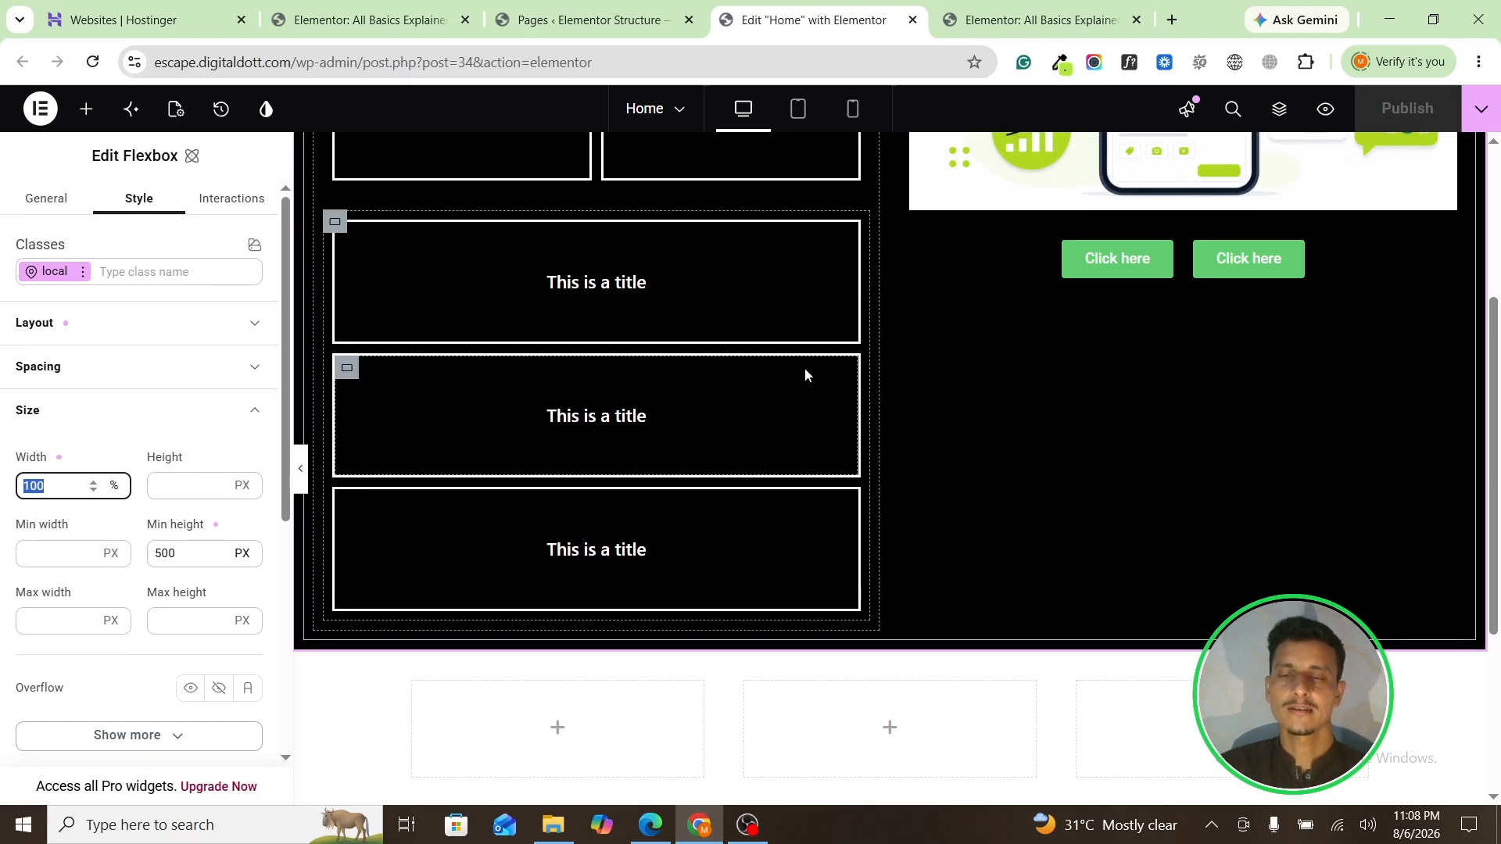
scroll(804, 368, "up", 4)
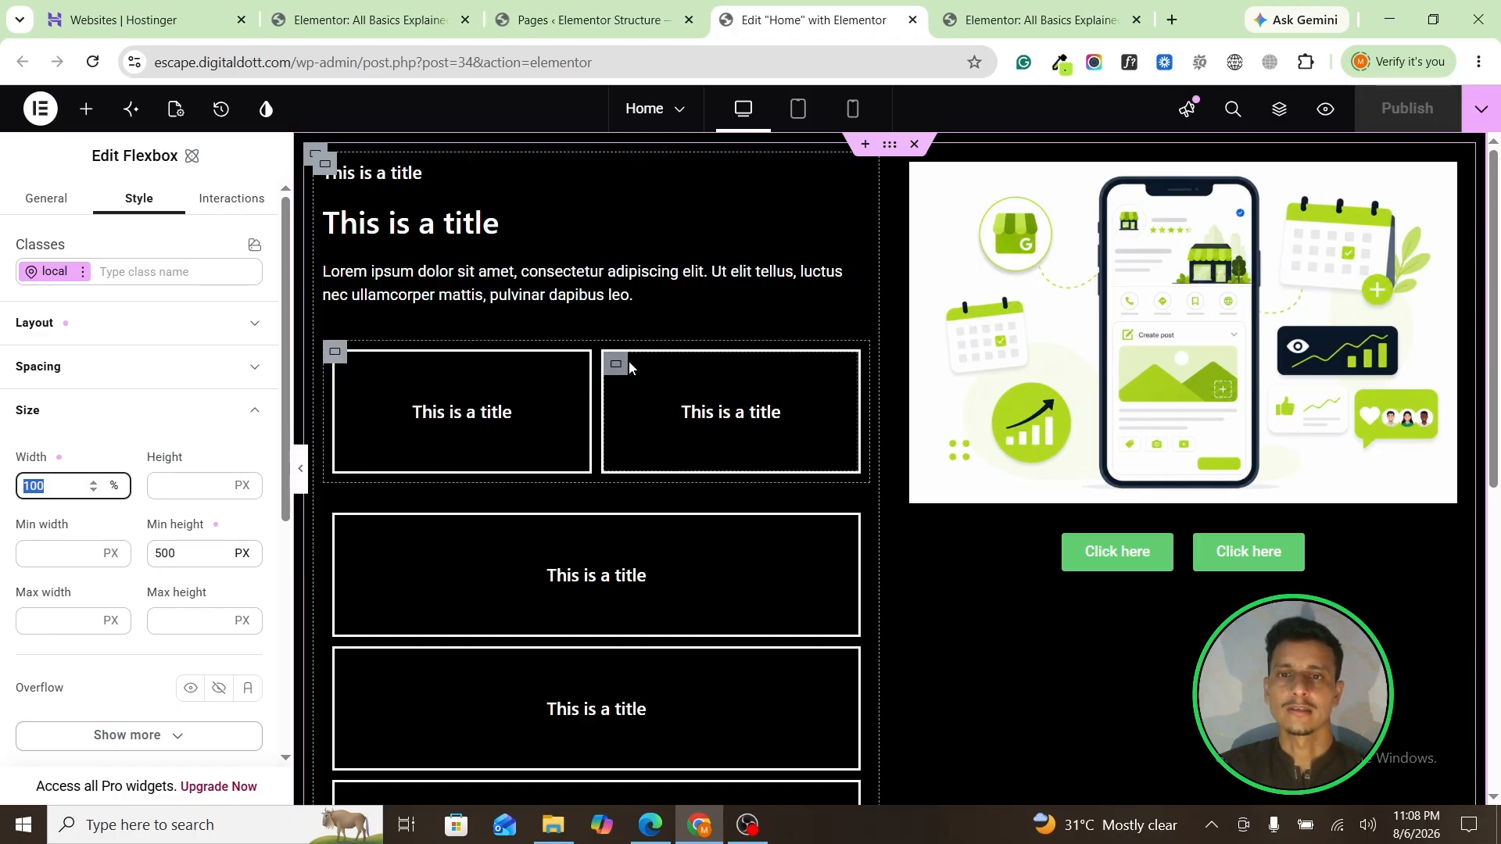
scroll(629, 359, "down", 5)
scroll(672, 454, "down", 1)
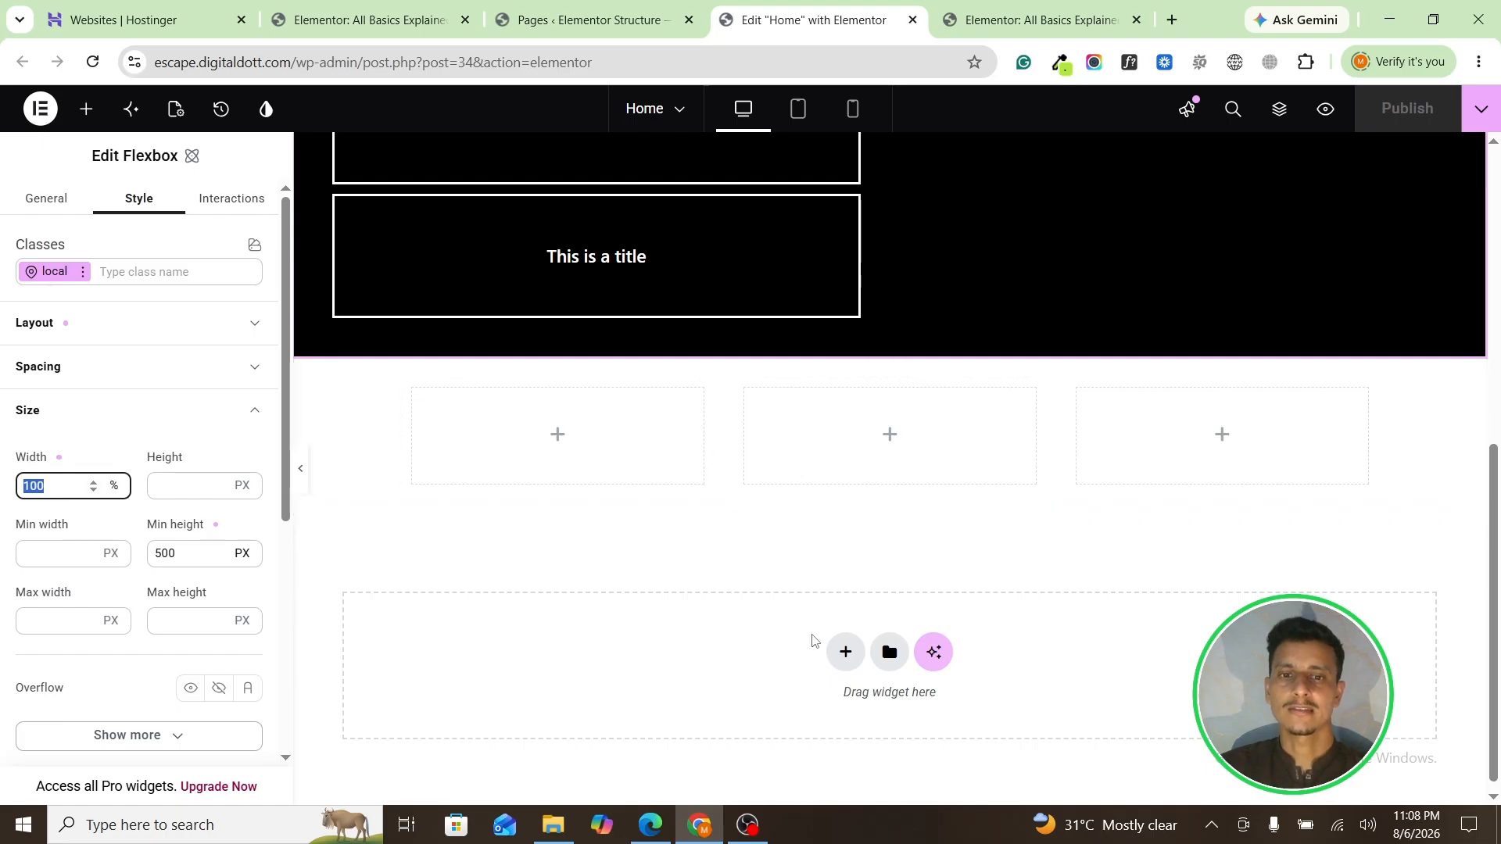
scroll(700, 408, "up", 4)
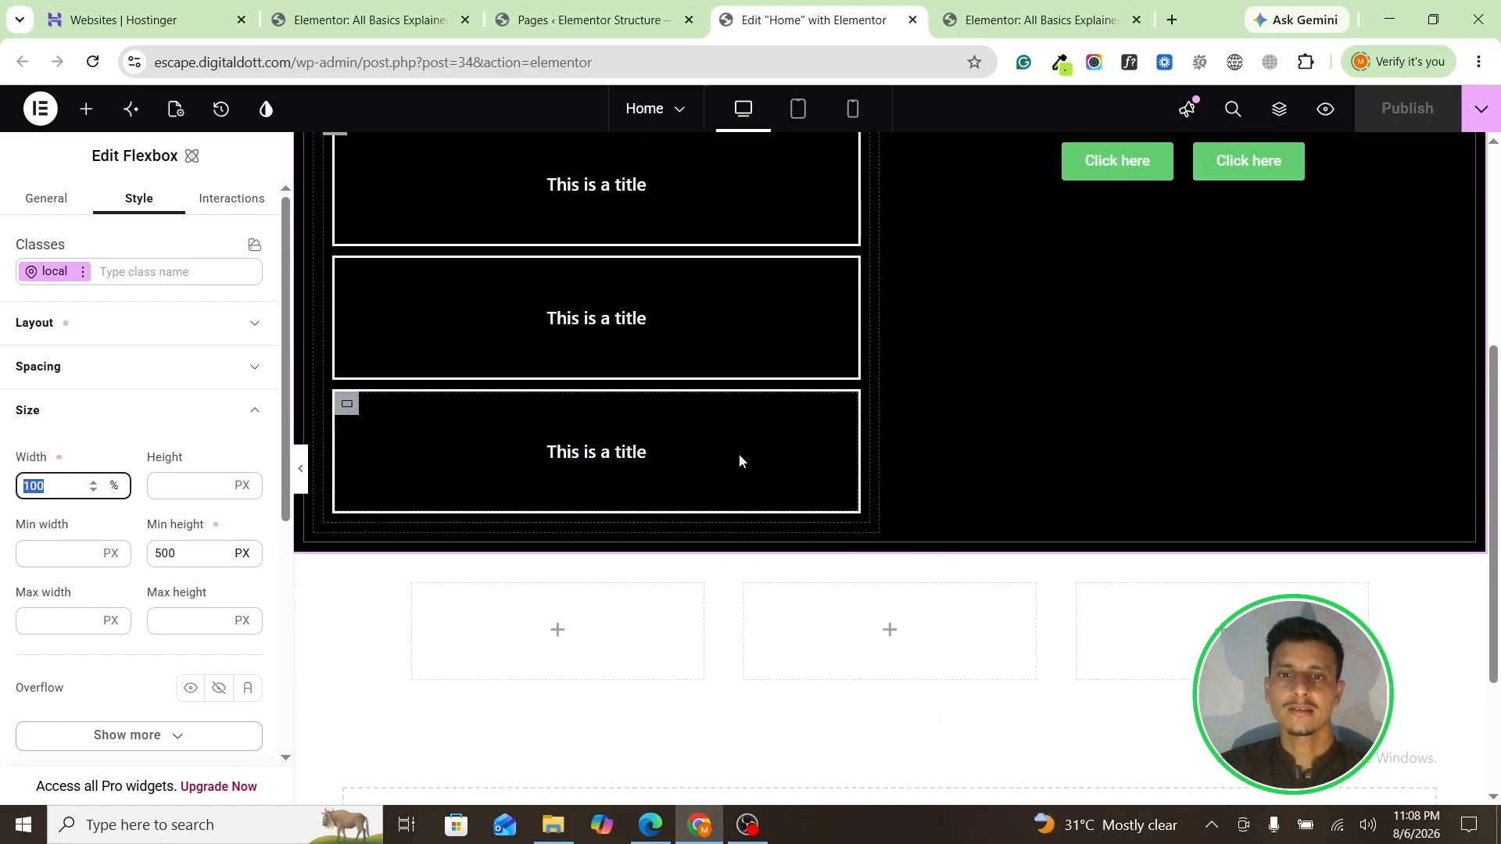
scroll(393, 415, "up", 1)
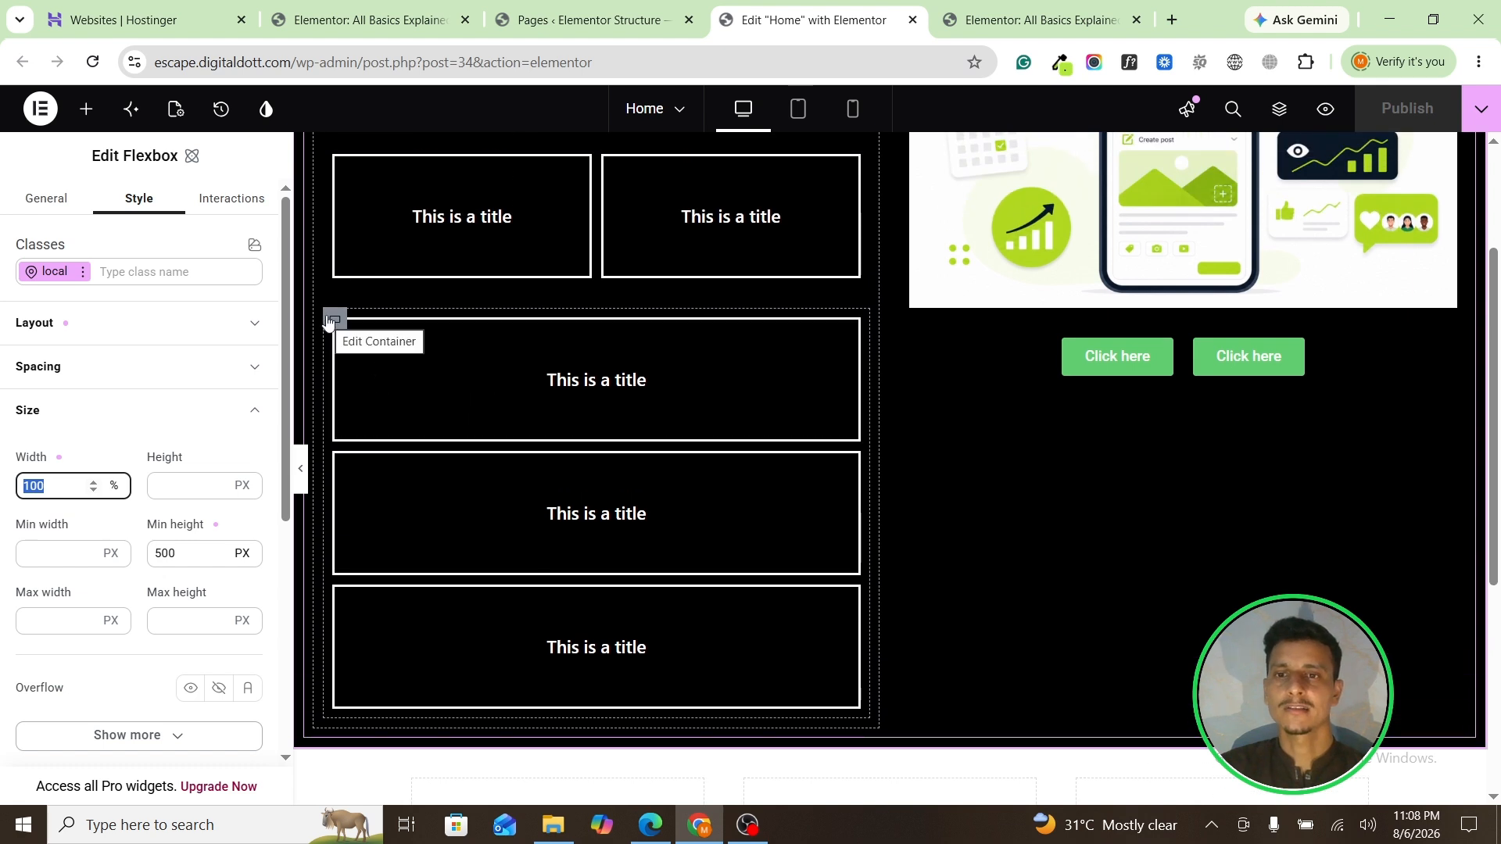
scroll(700, 368, "down", 3)
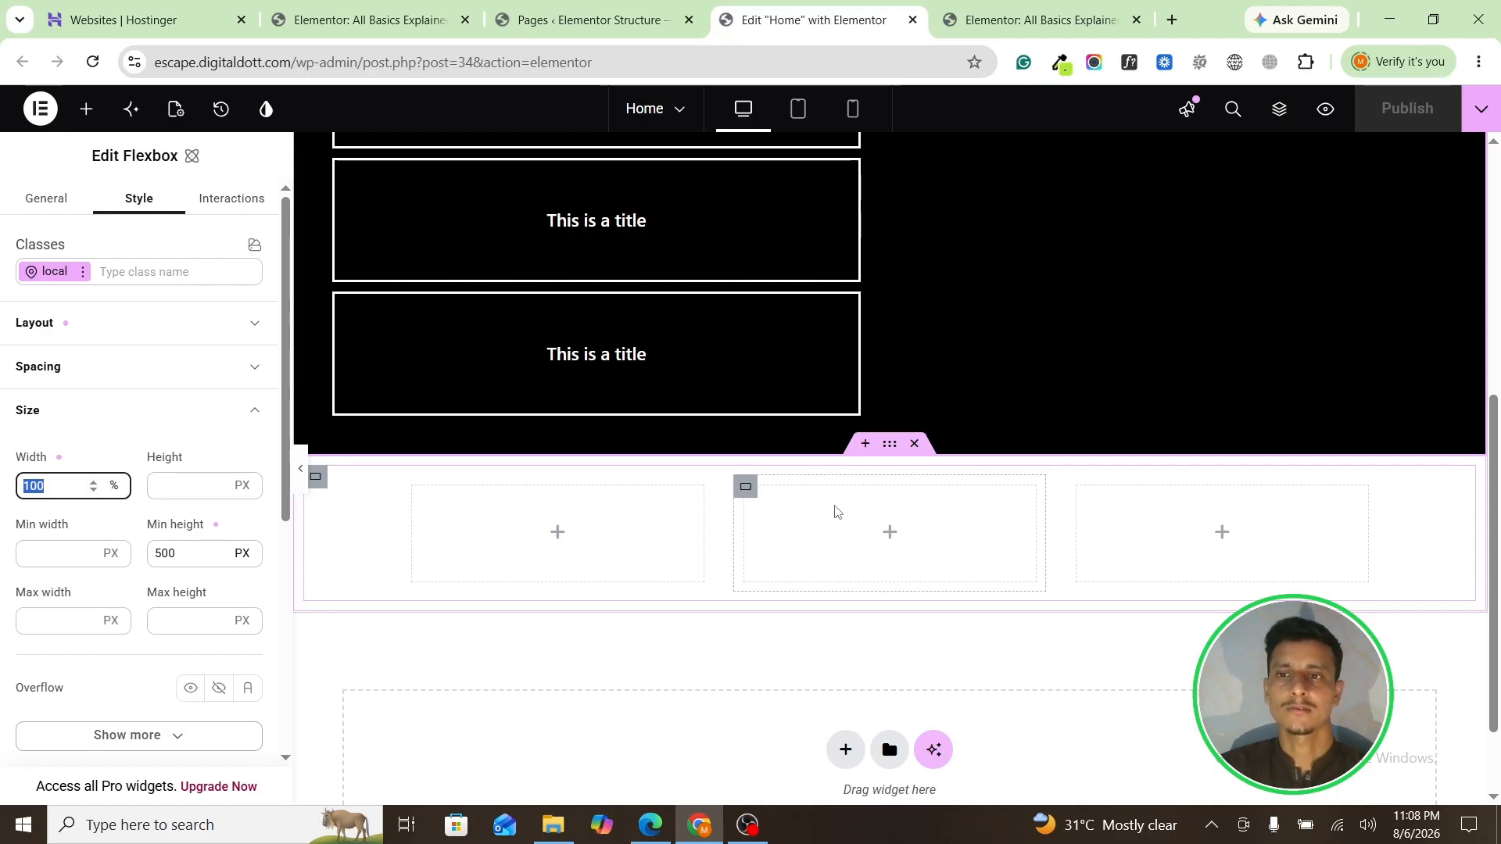
scroll(837, 520, "down", 1)
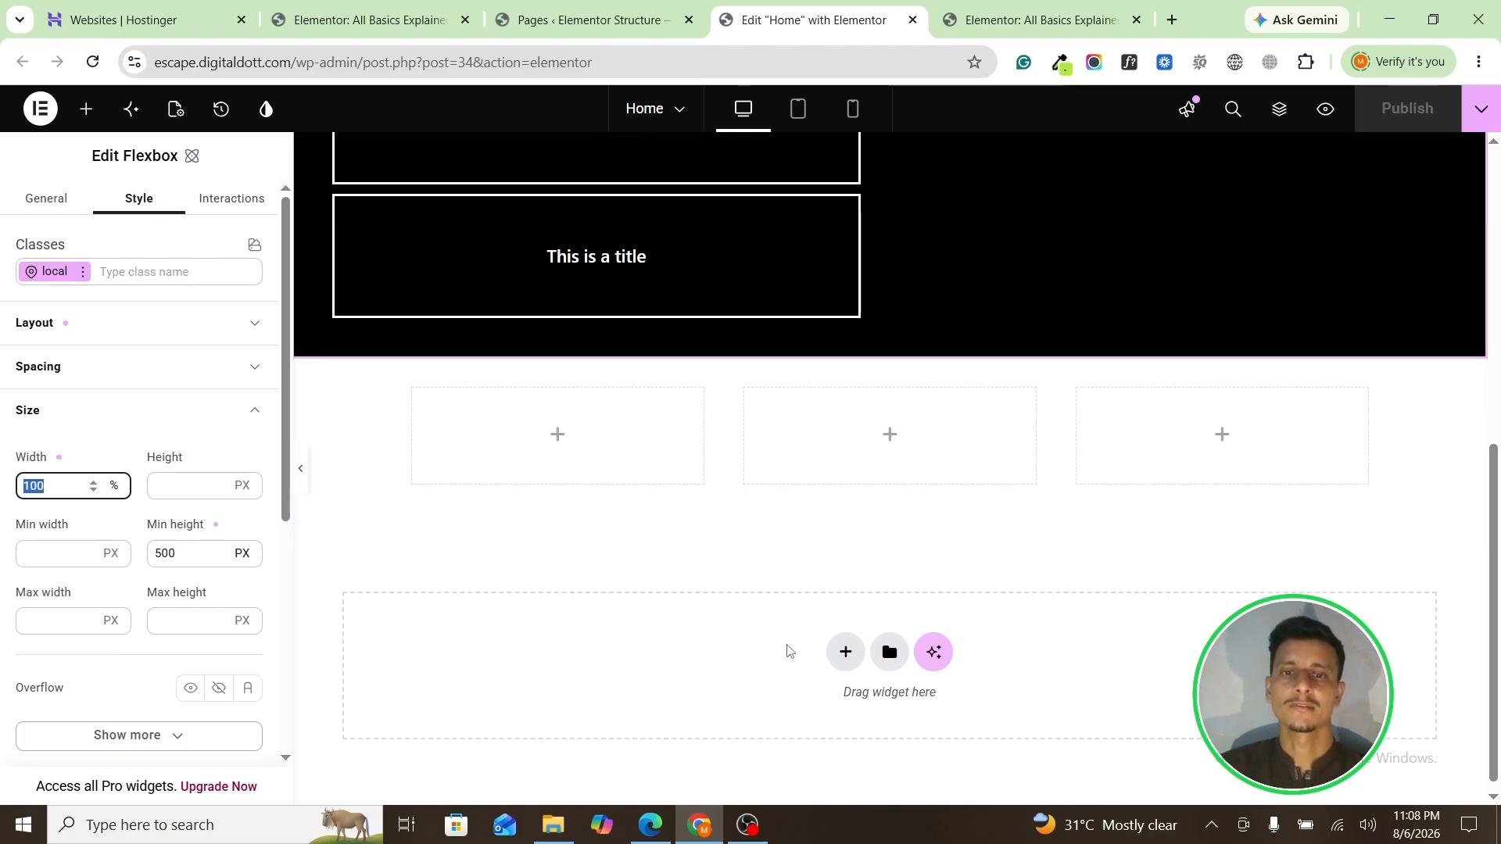
scroll(1019, 402, "up", 1)
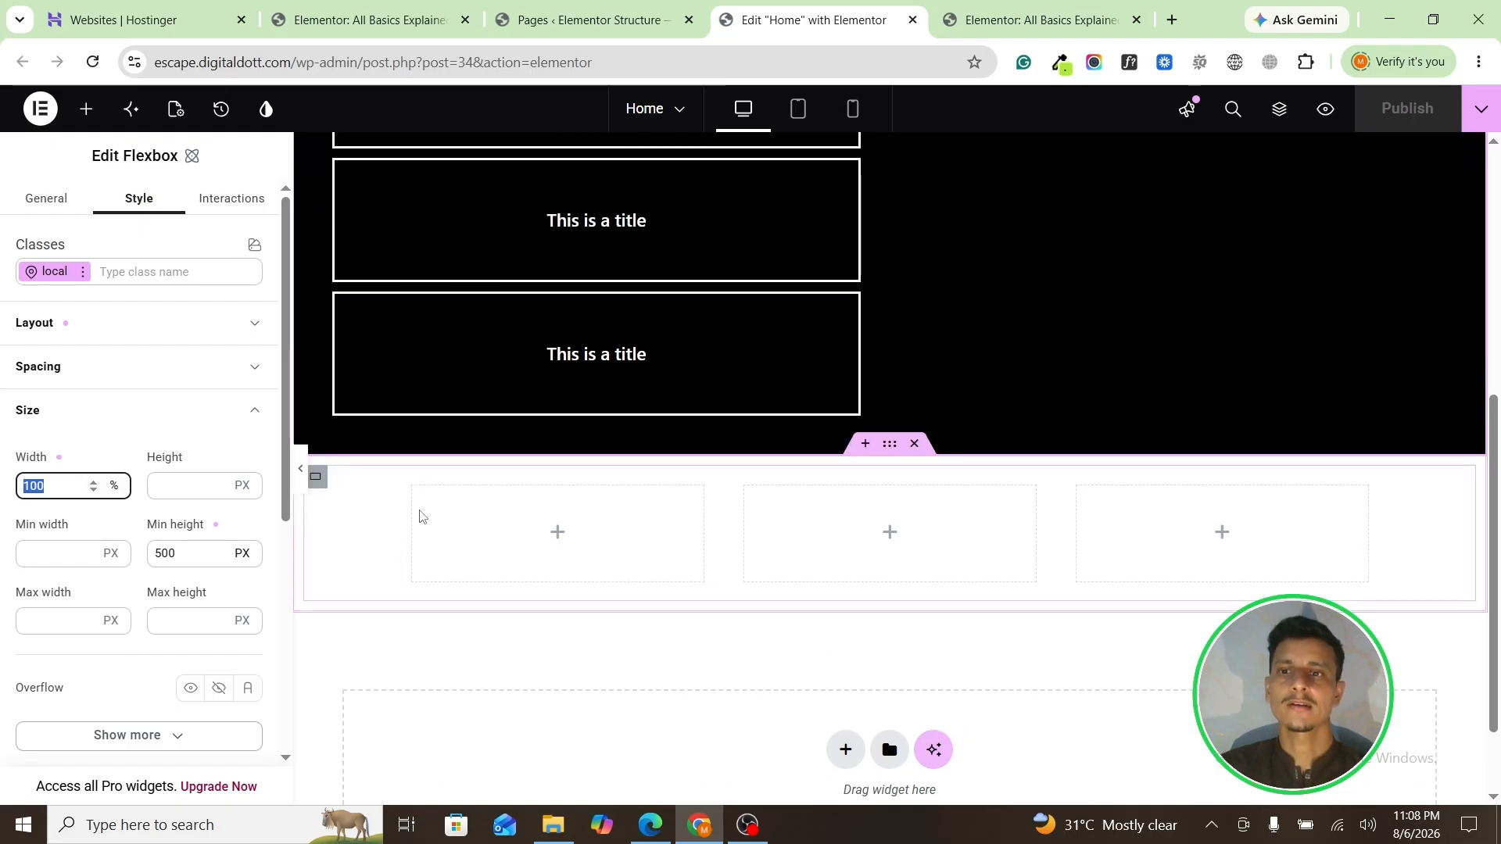
scroll(766, 496, "down", 1)
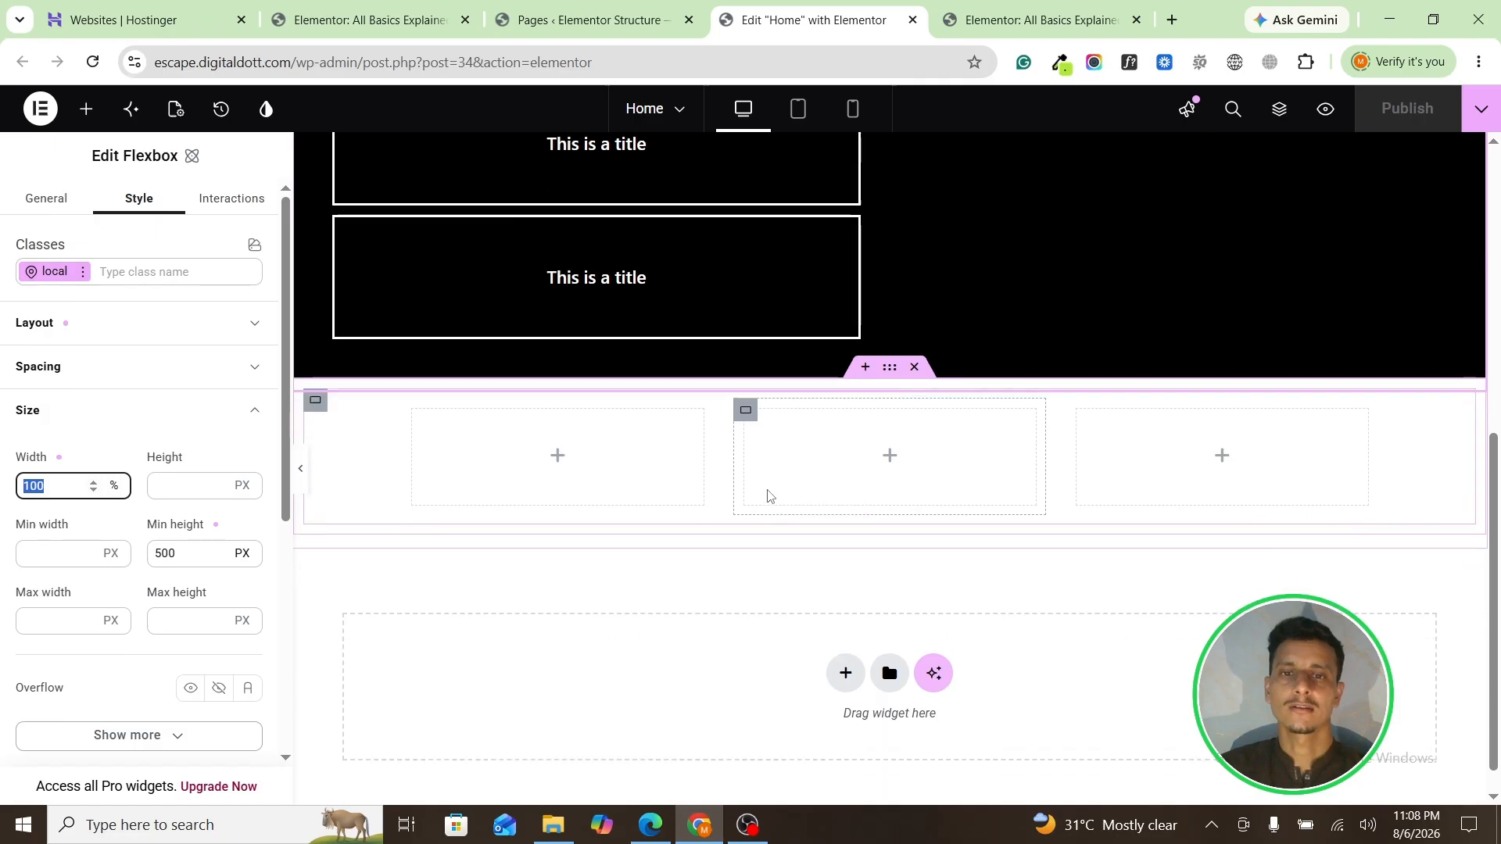
scroll(767, 495, "down", 1)
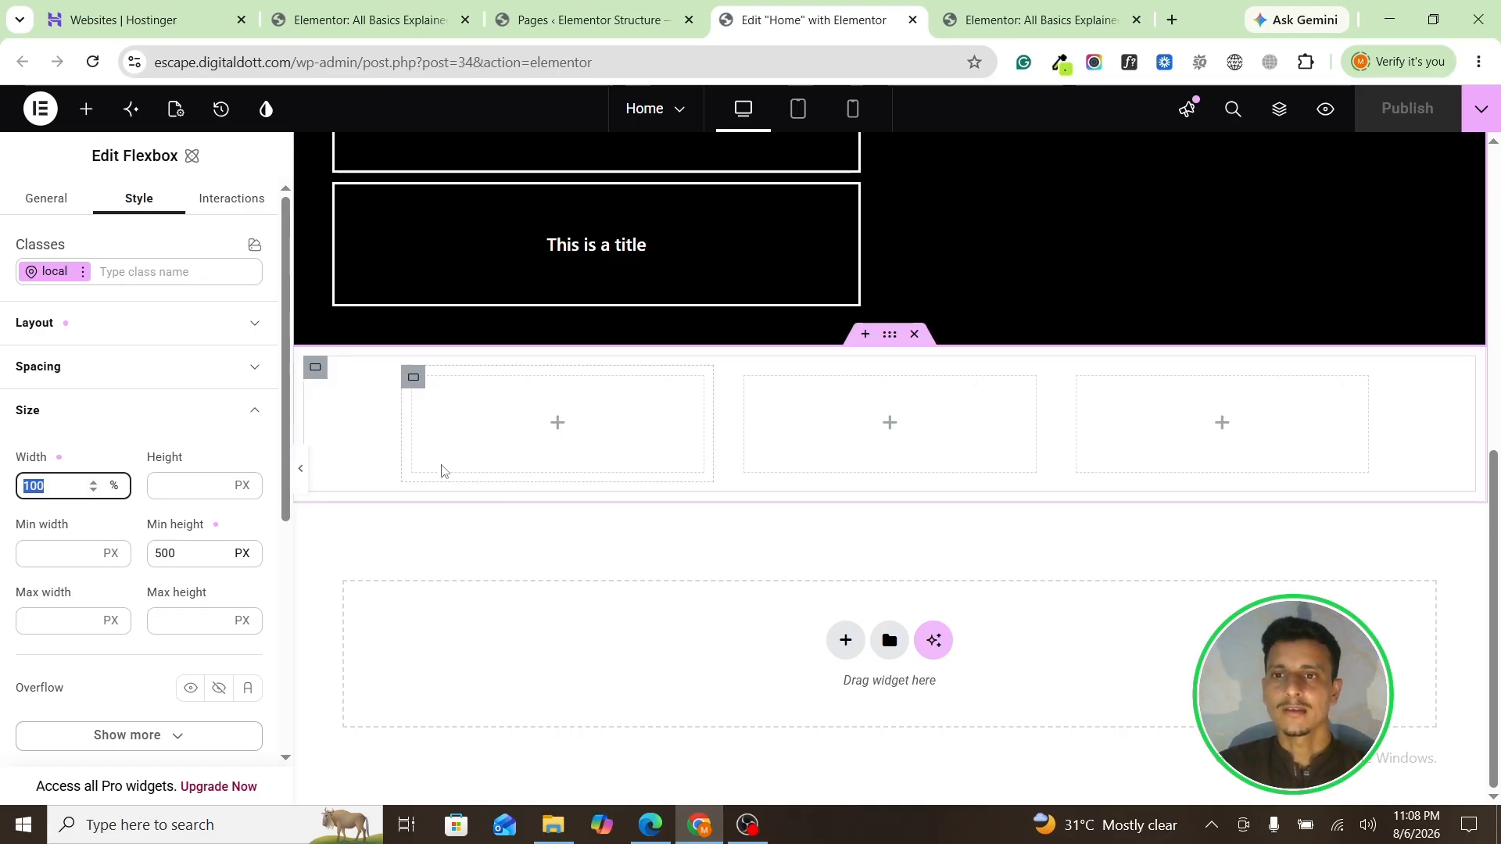
Step: Show the widget library and look through the Atomic Elements and Atomic Form widgets
left_click(93, 122)
left_click(92, 118)
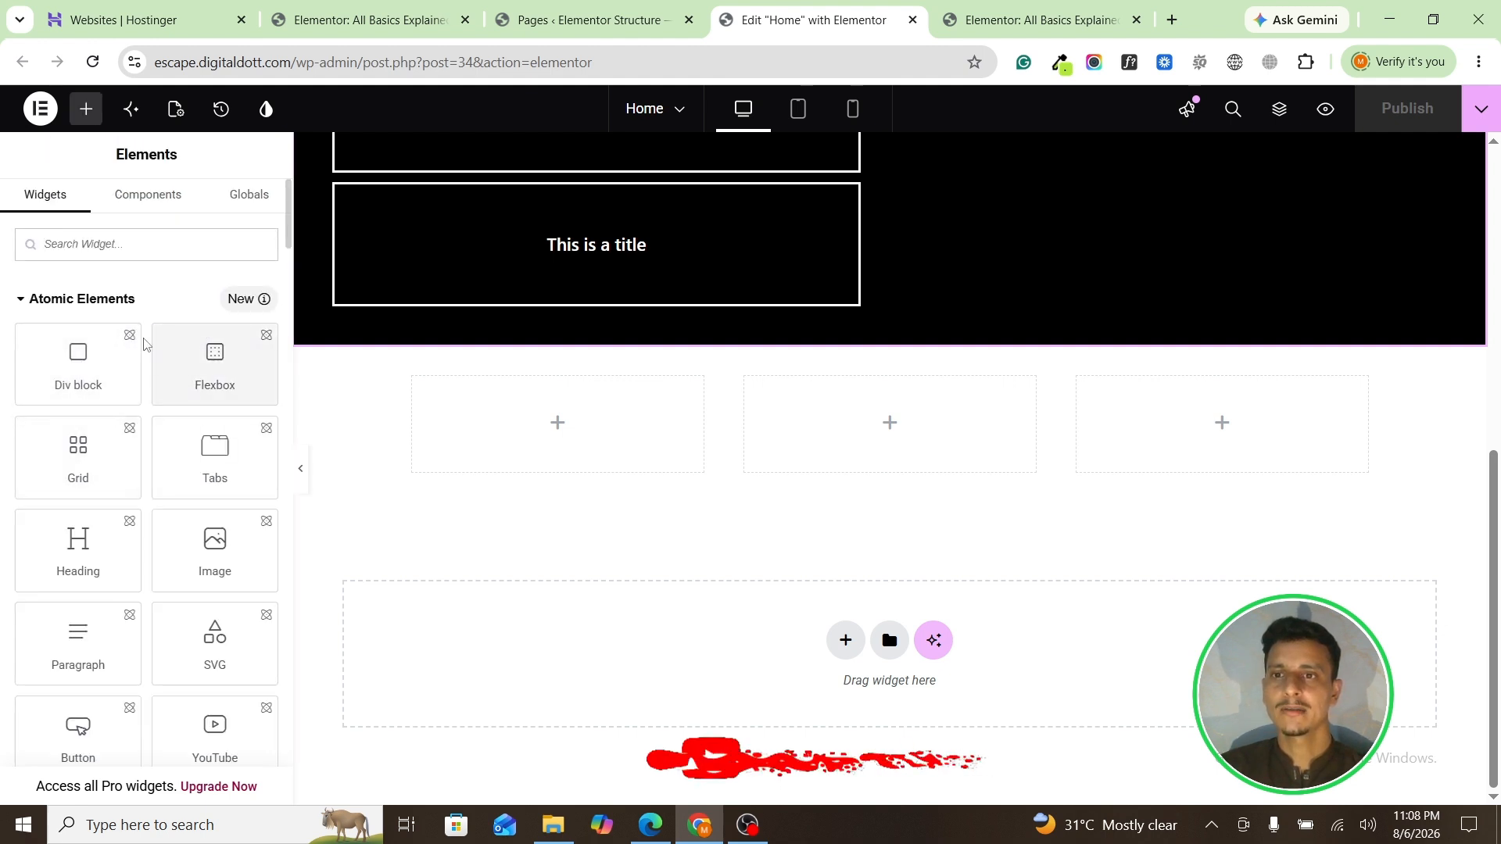
left_click_drag(122, 338, 123, 338)
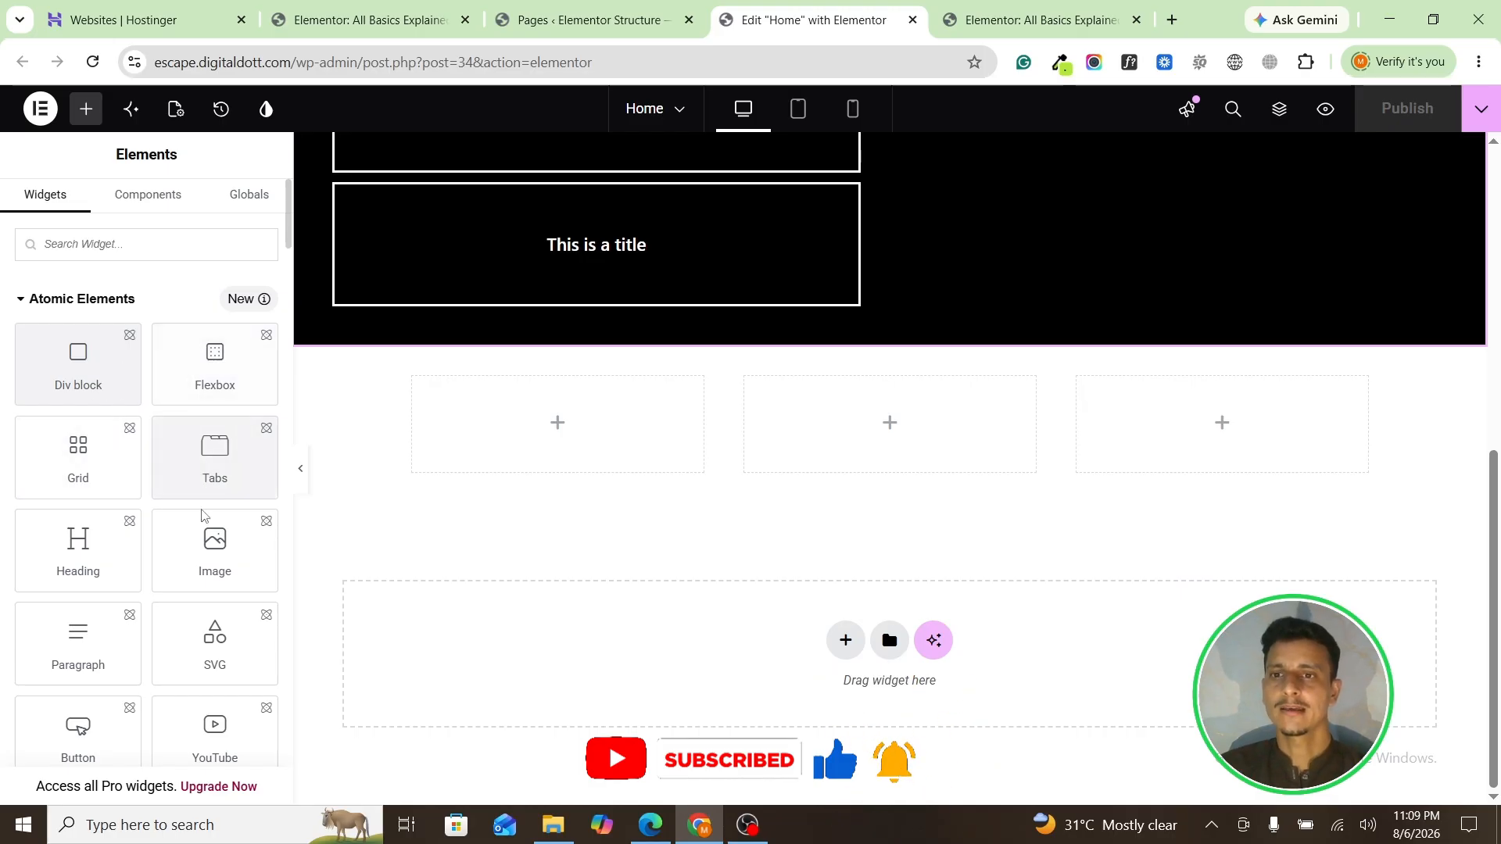
scroll(138, 492, "down", 1)
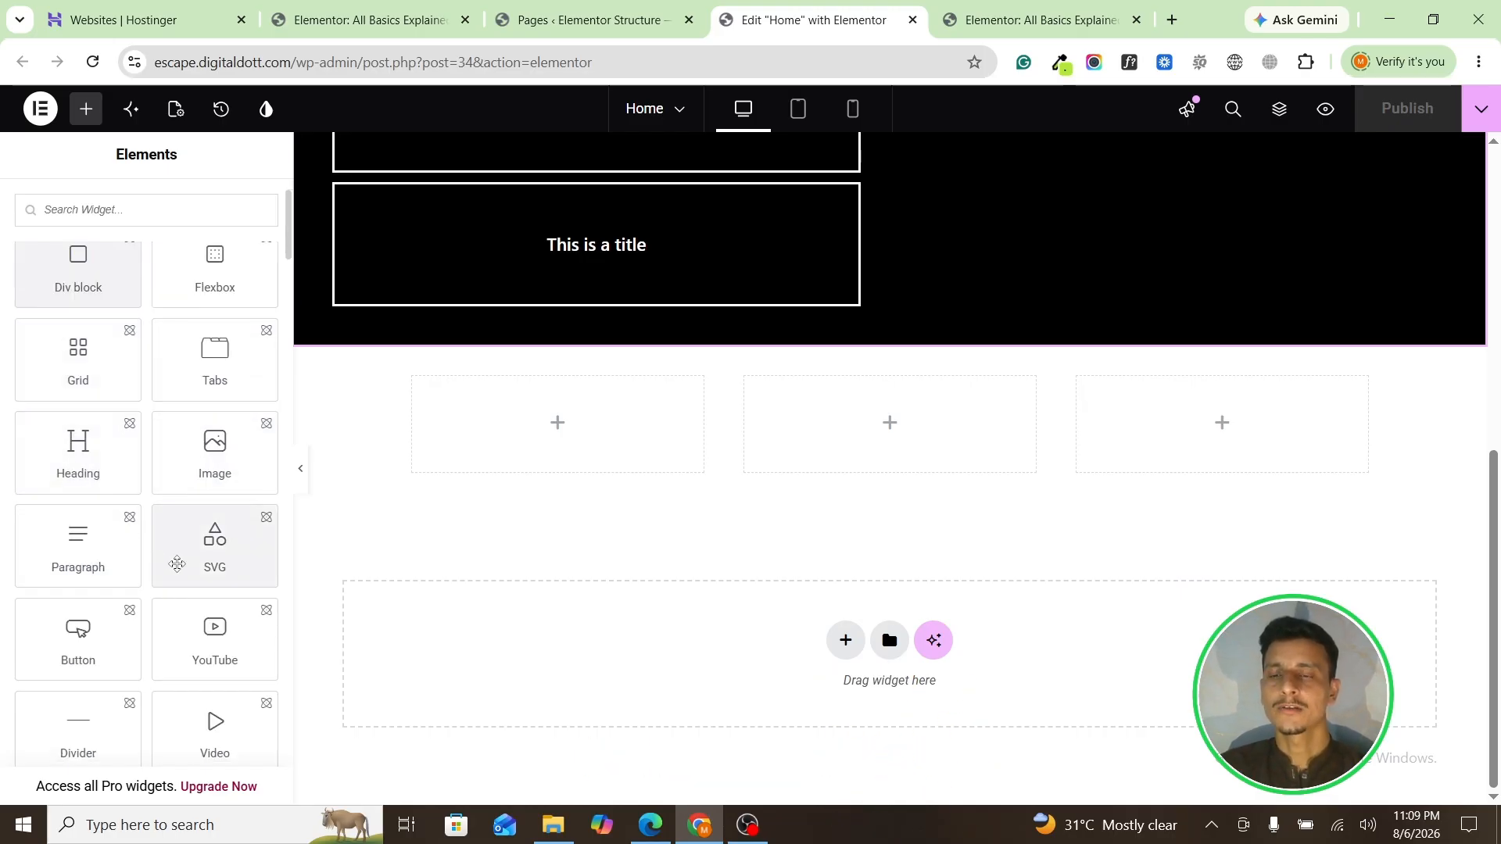
scroll(160, 516, "down", 2)
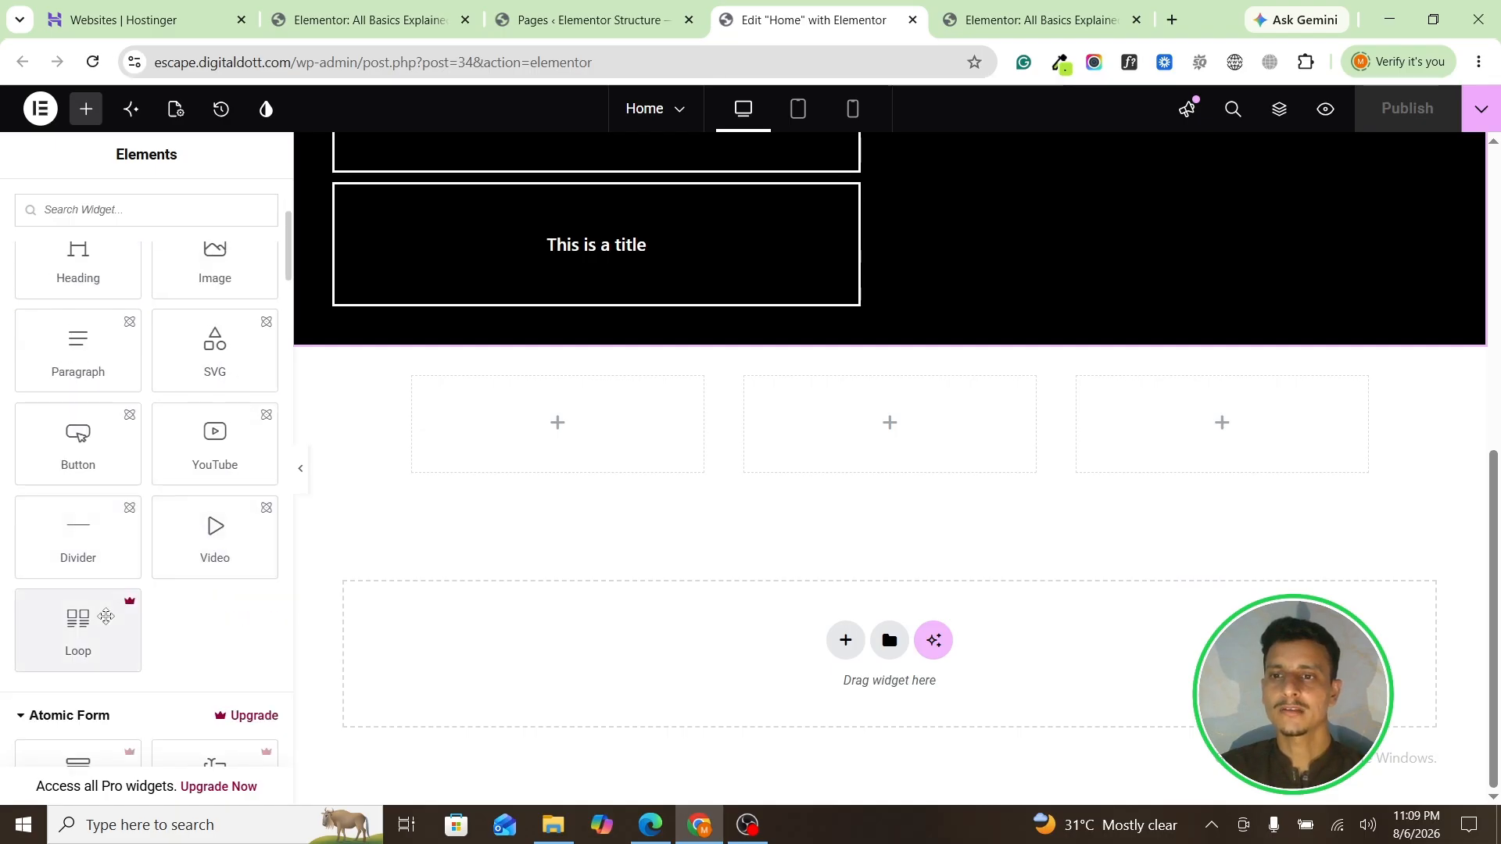
scroll(125, 595, "down", 5)
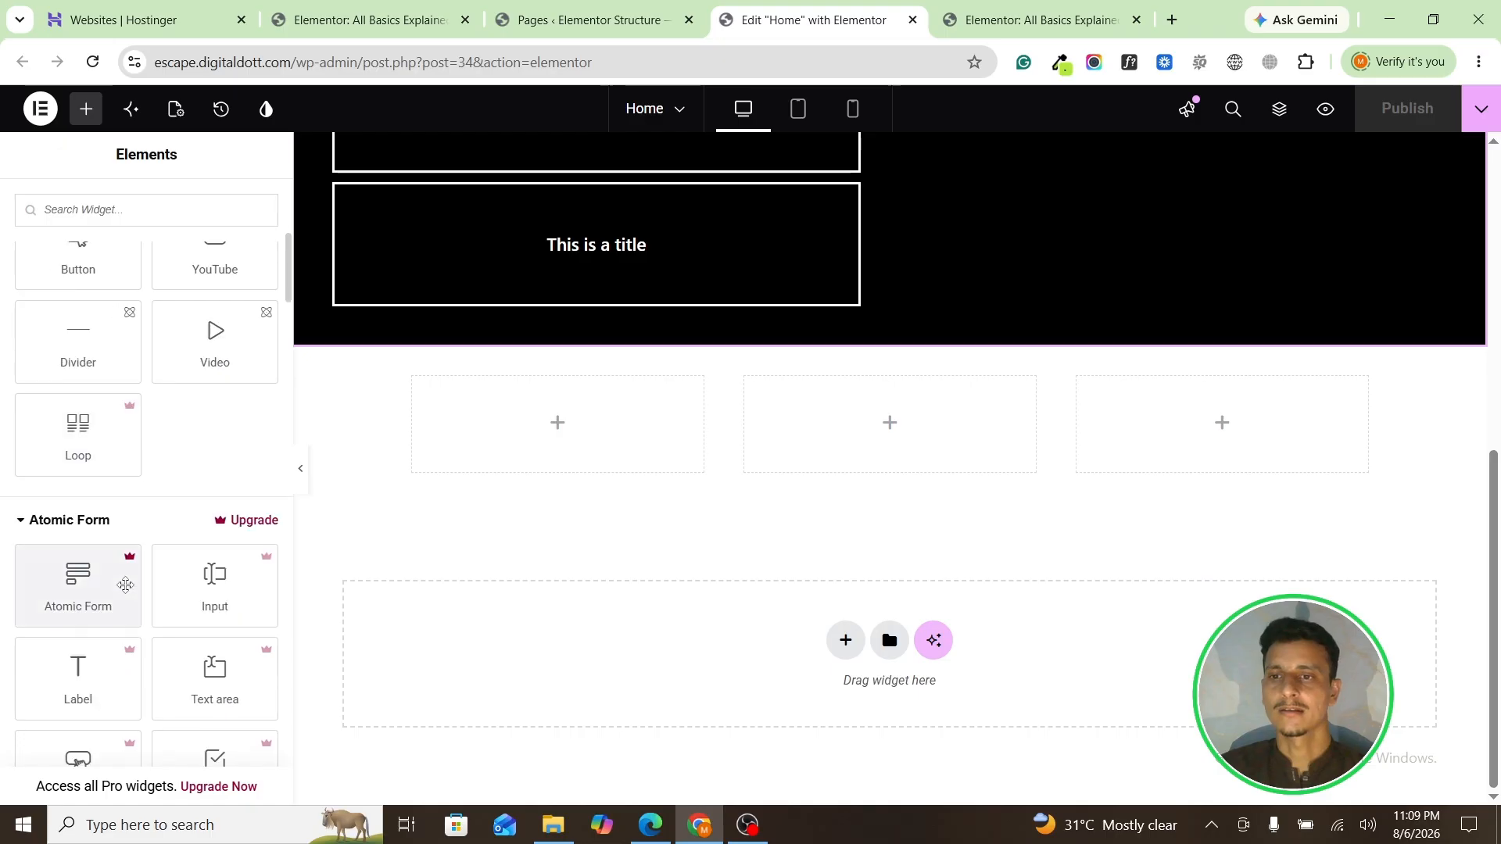
scroll(125, 594, "up", 1)
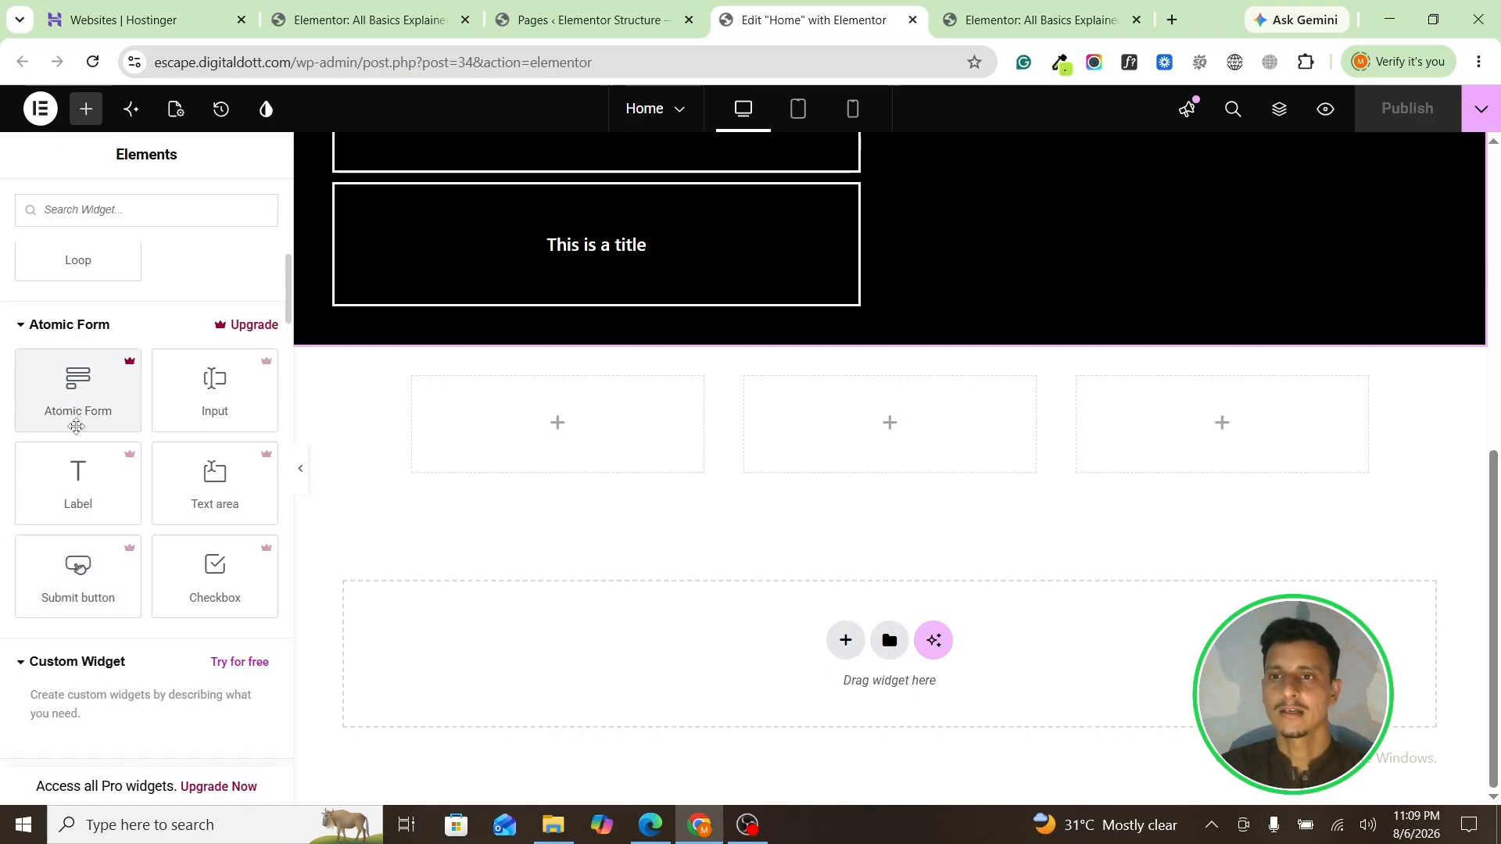
scroll(88, 430, "up", 2)
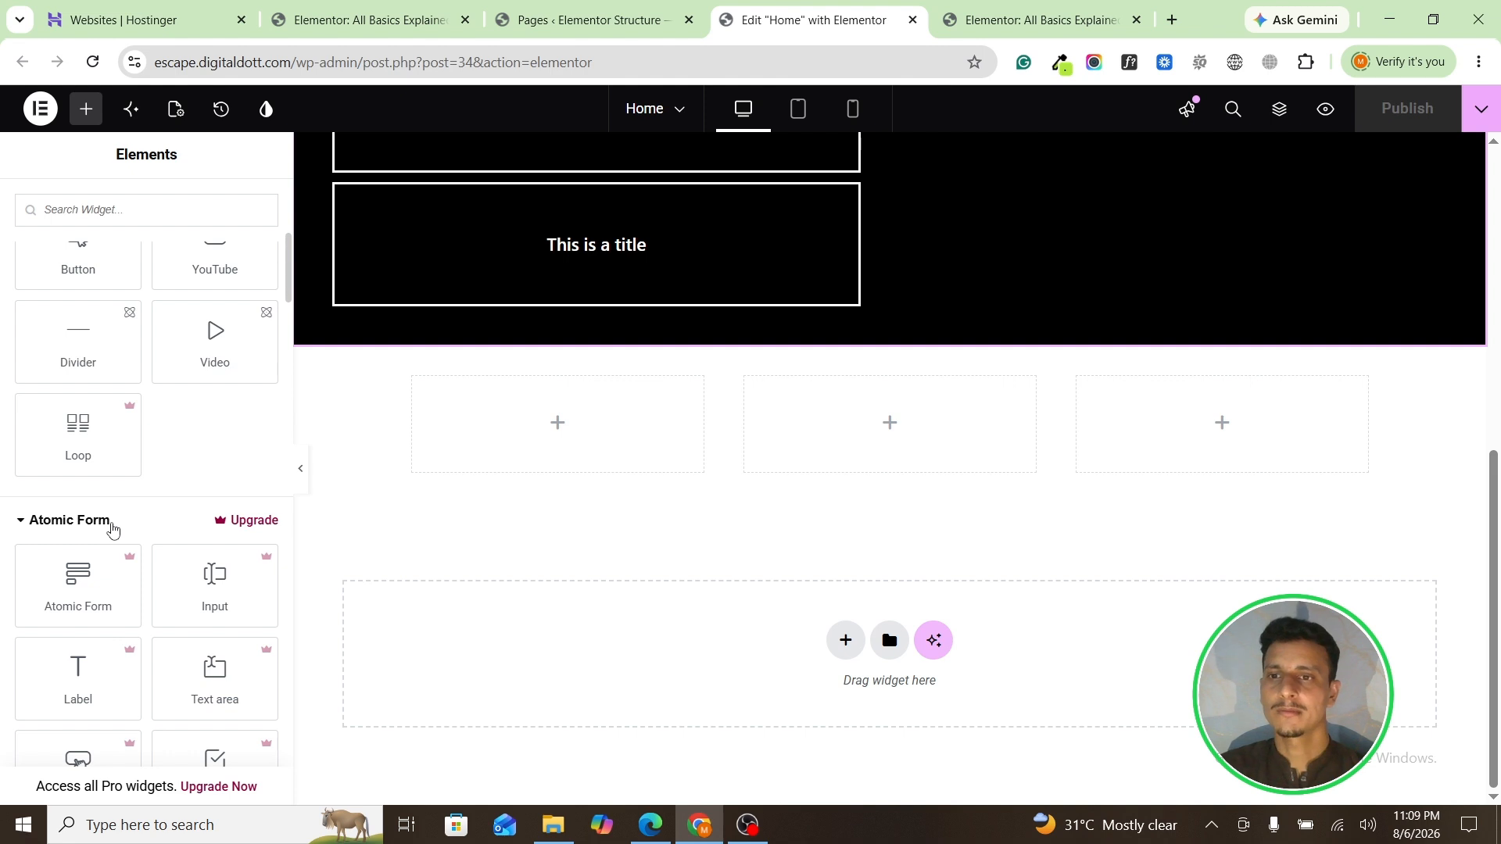
scroll(111, 503, "up", 1)
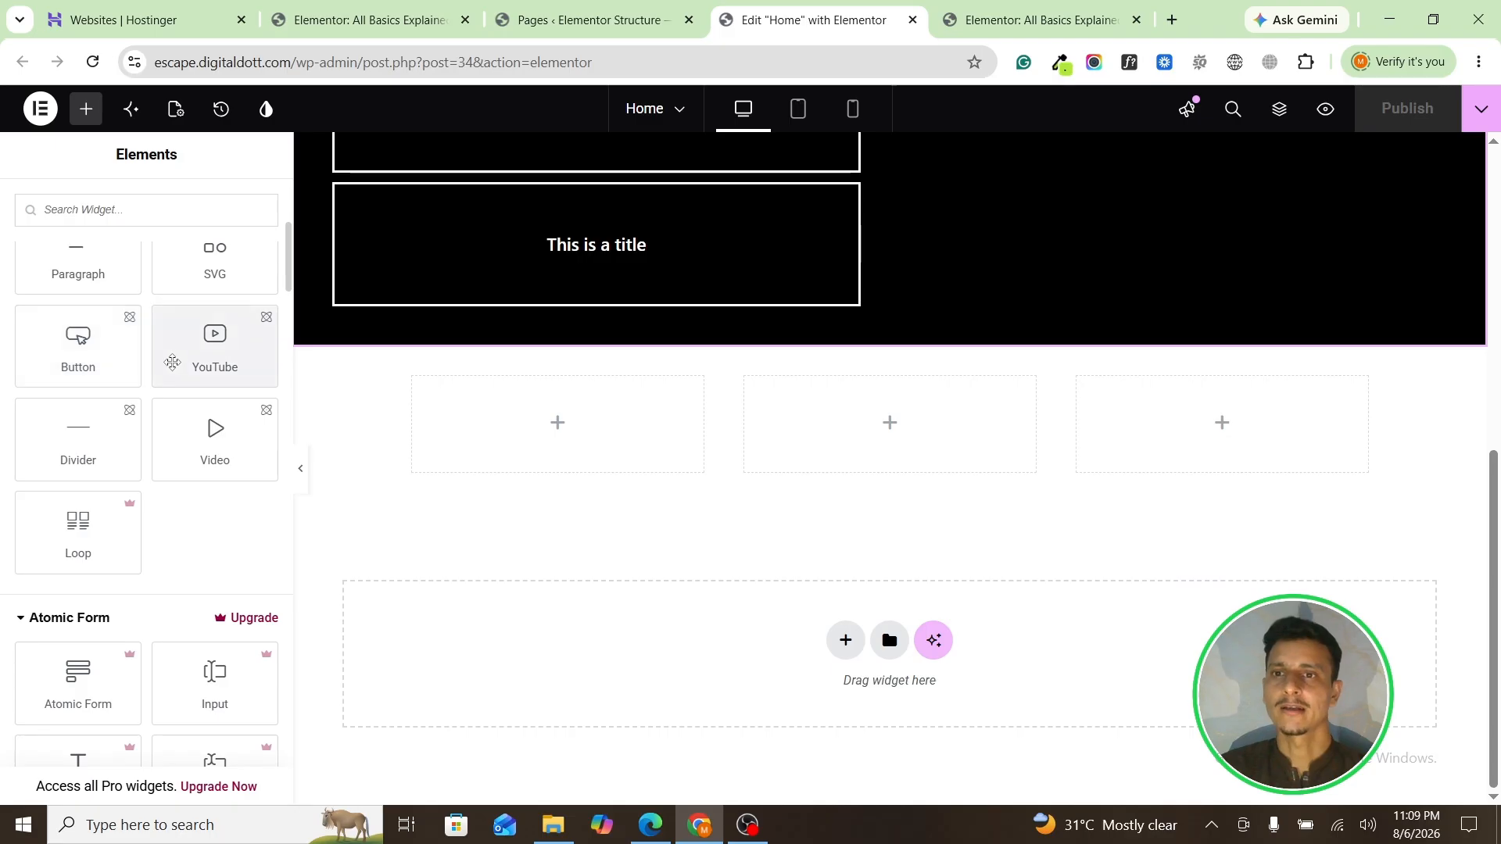
scroll(186, 375, "up", 1)
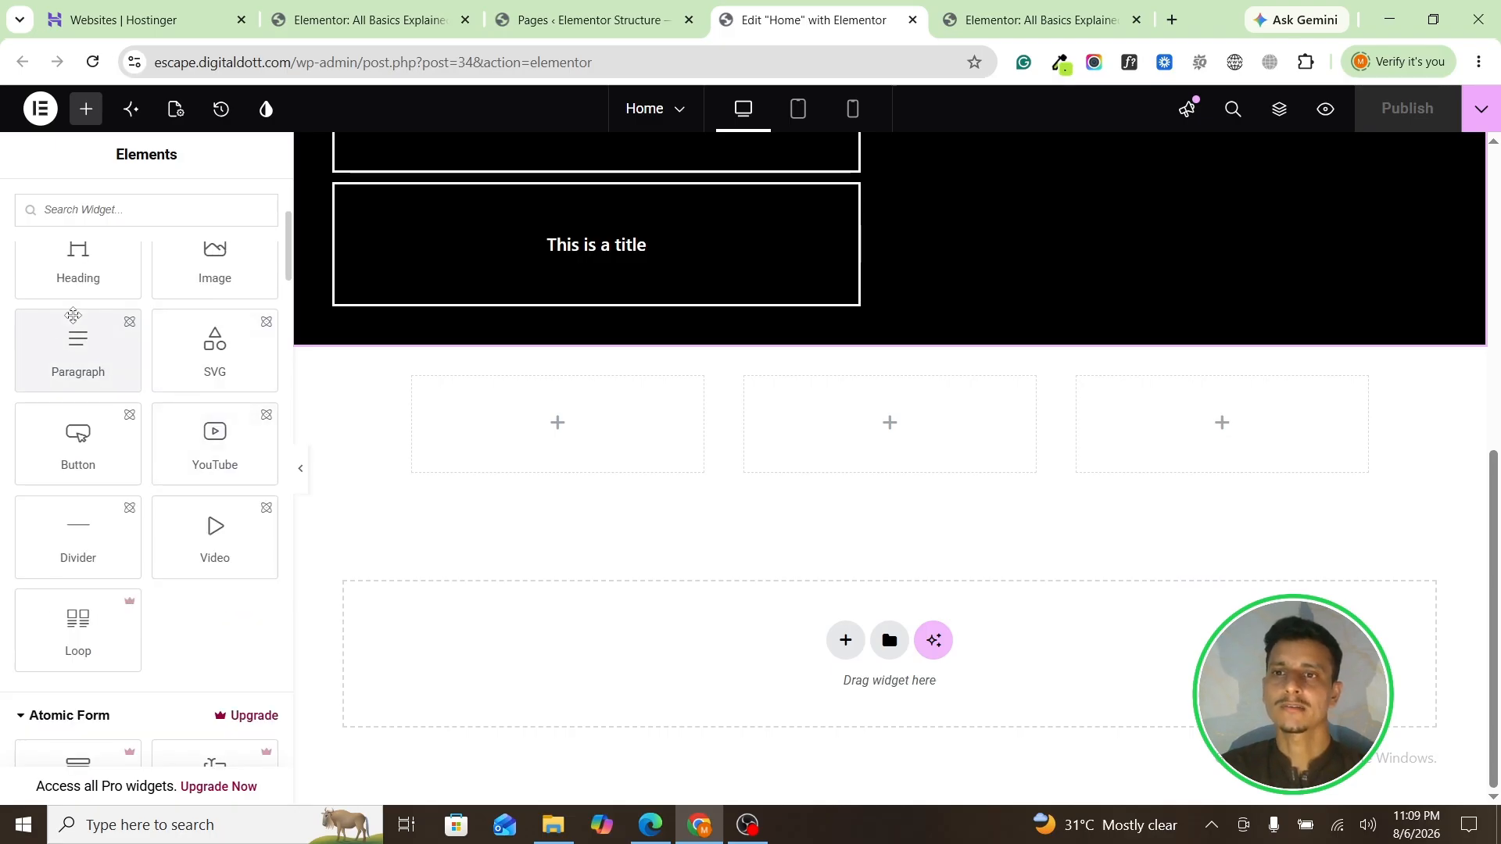
scroll(71, 362, "up", 1)
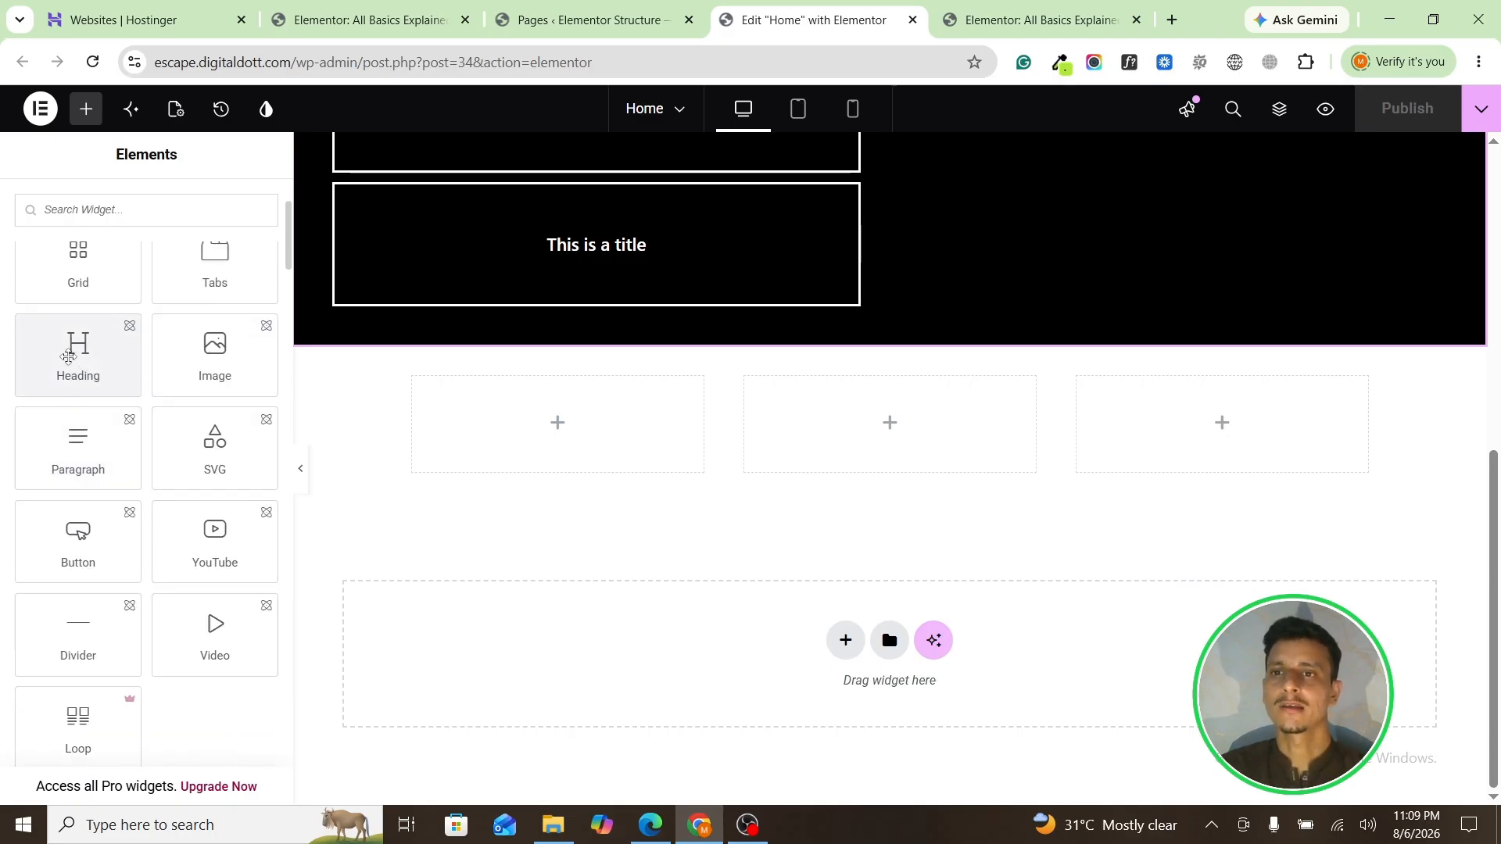
scroll(68, 358, "up", 2)
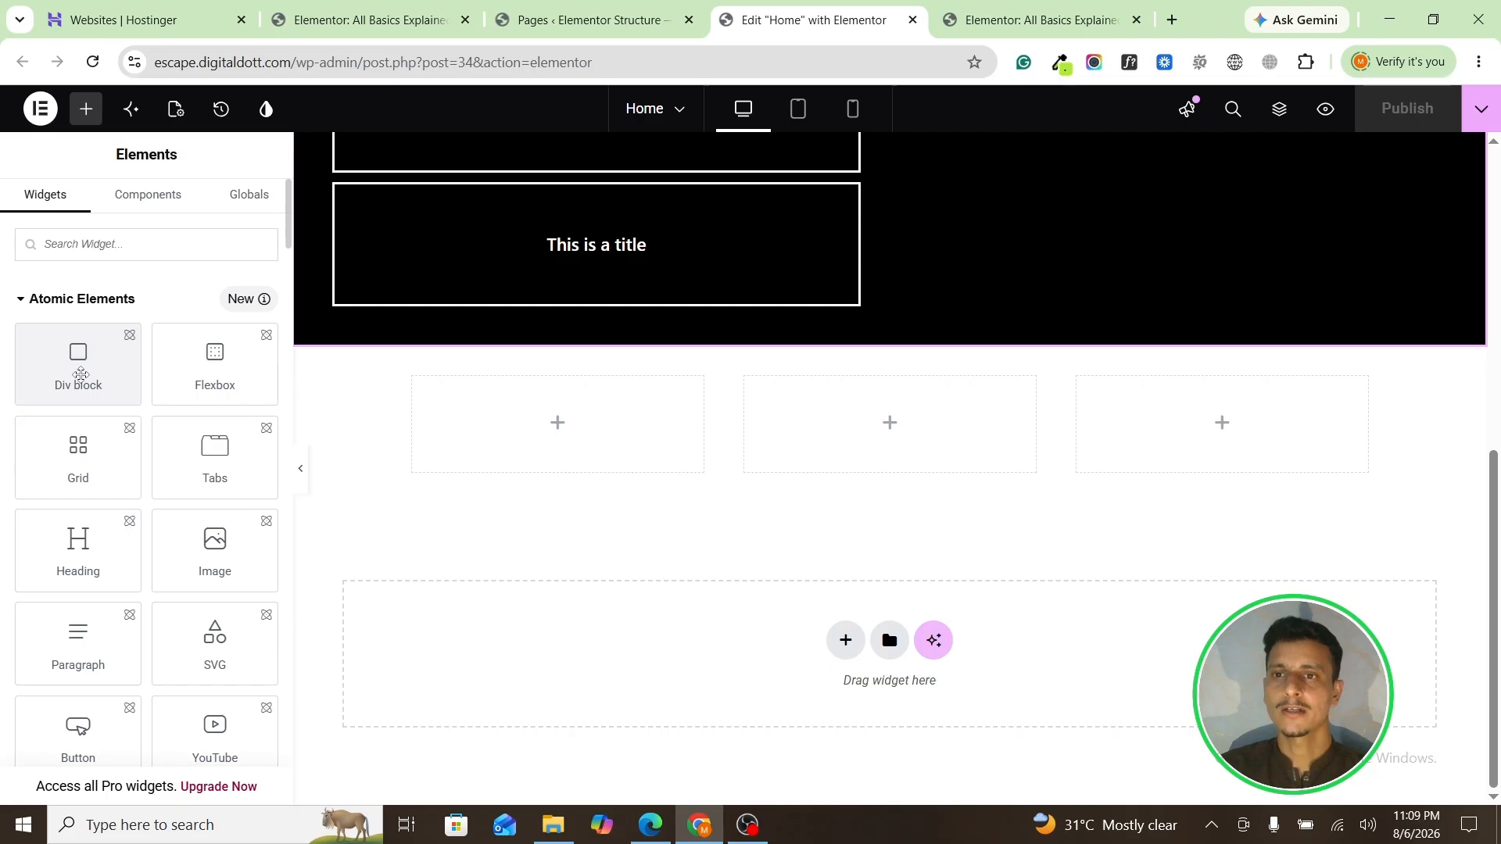
left_click_drag(88, 374, 134, 344)
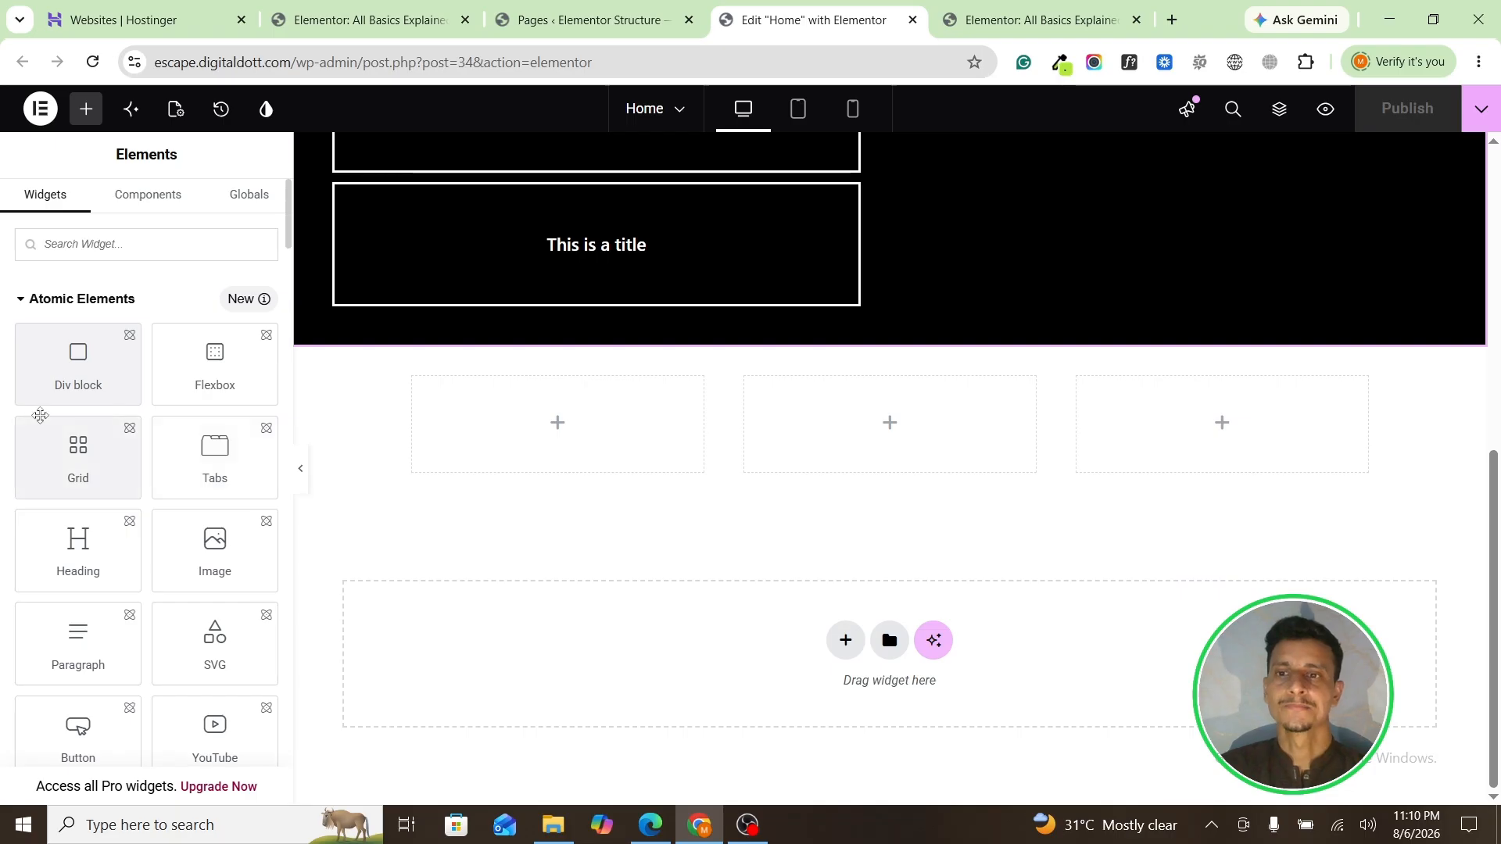
scroll(105, 377, "down", 1)
scroll(69, 329, "up", 1)
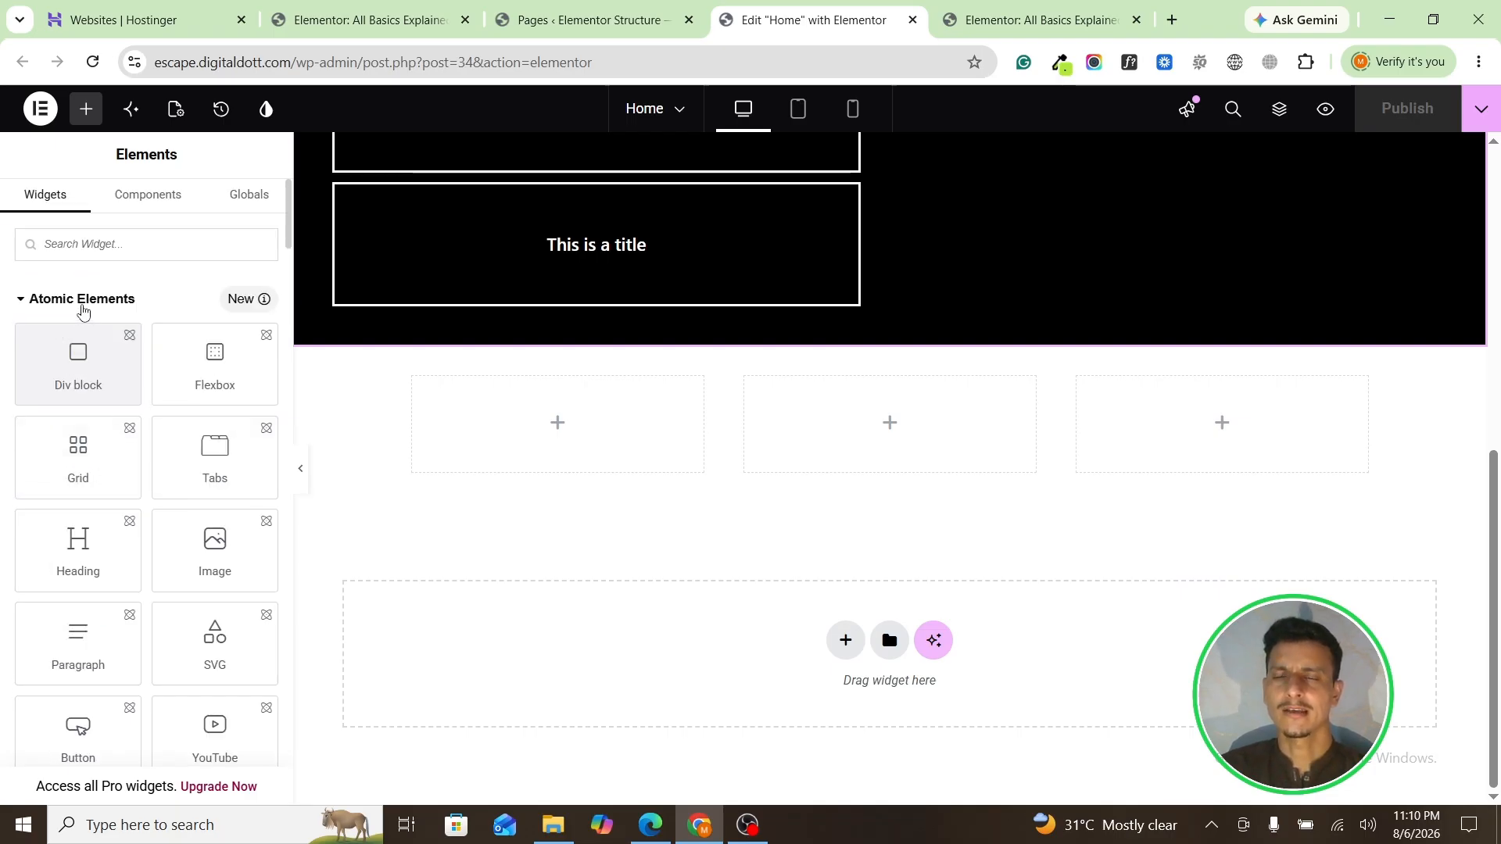
Step: Collapse the Atomic Elements, Atomic Form and Custom Widget categories in the widget library
left_click(82, 307)
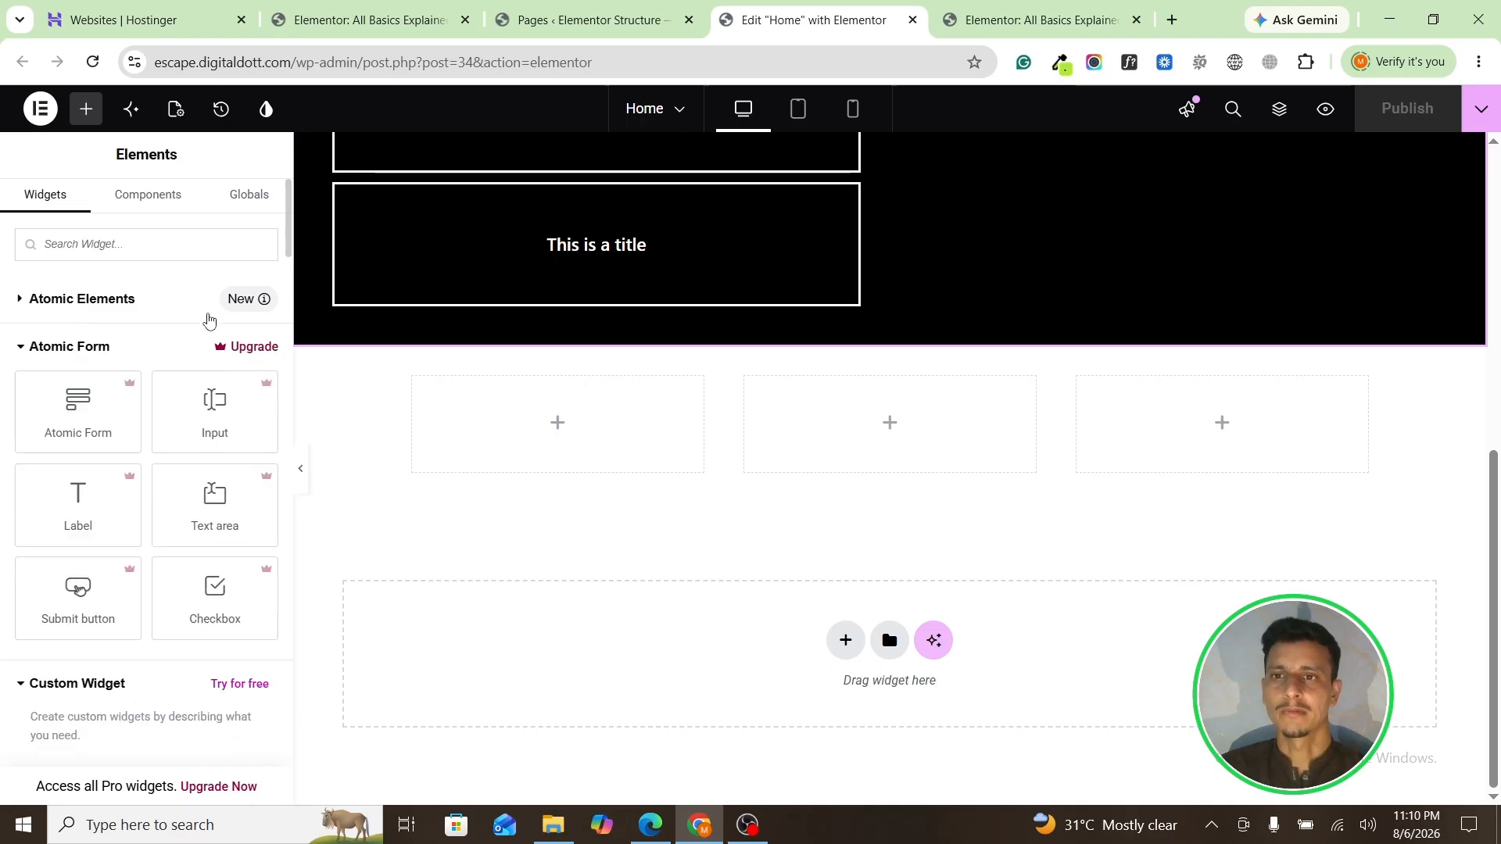
left_click(55, 354)
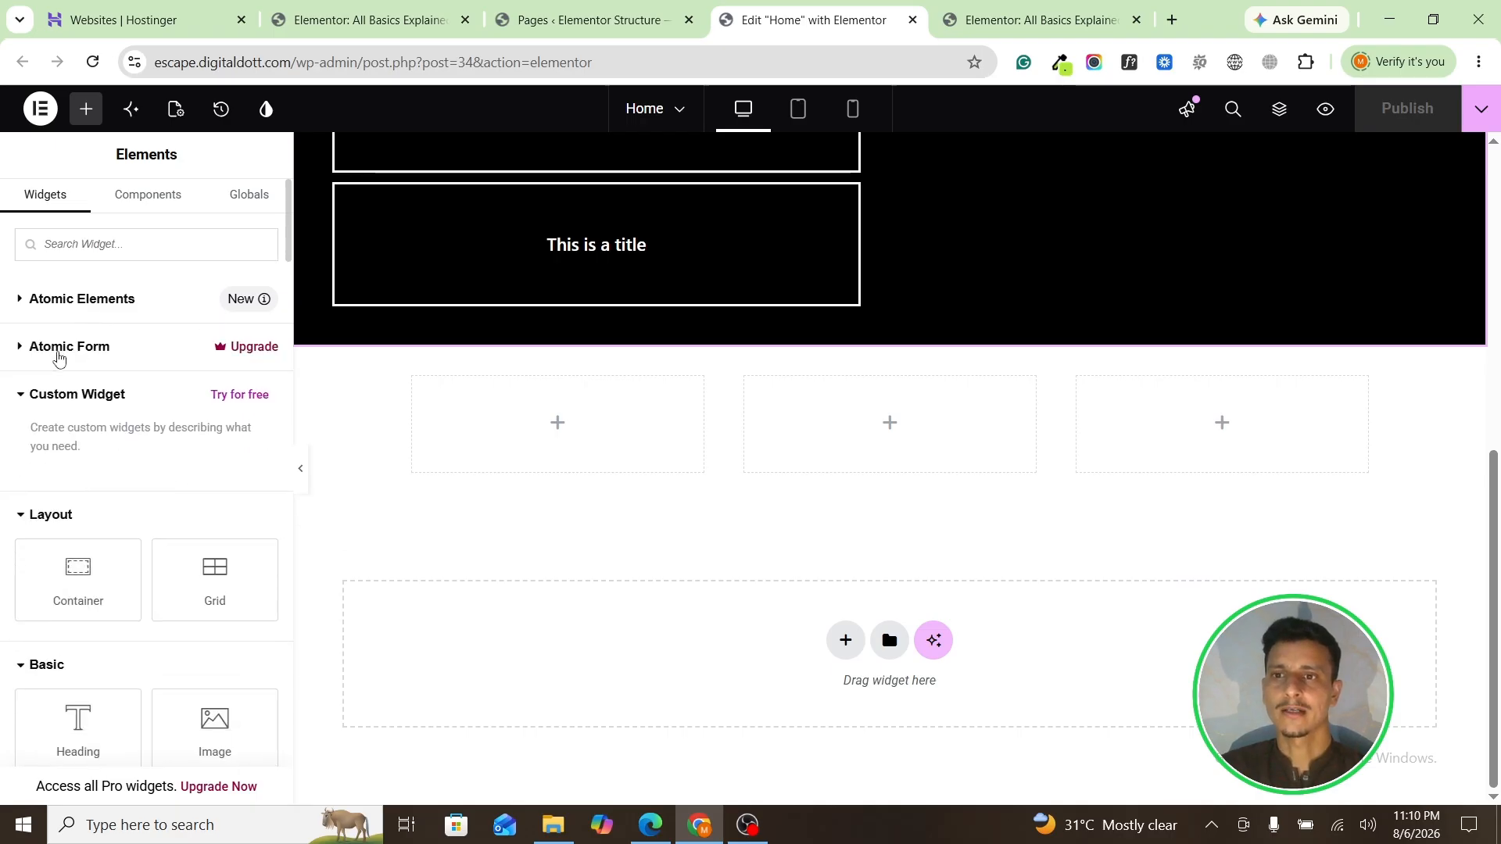
left_click(75, 397)
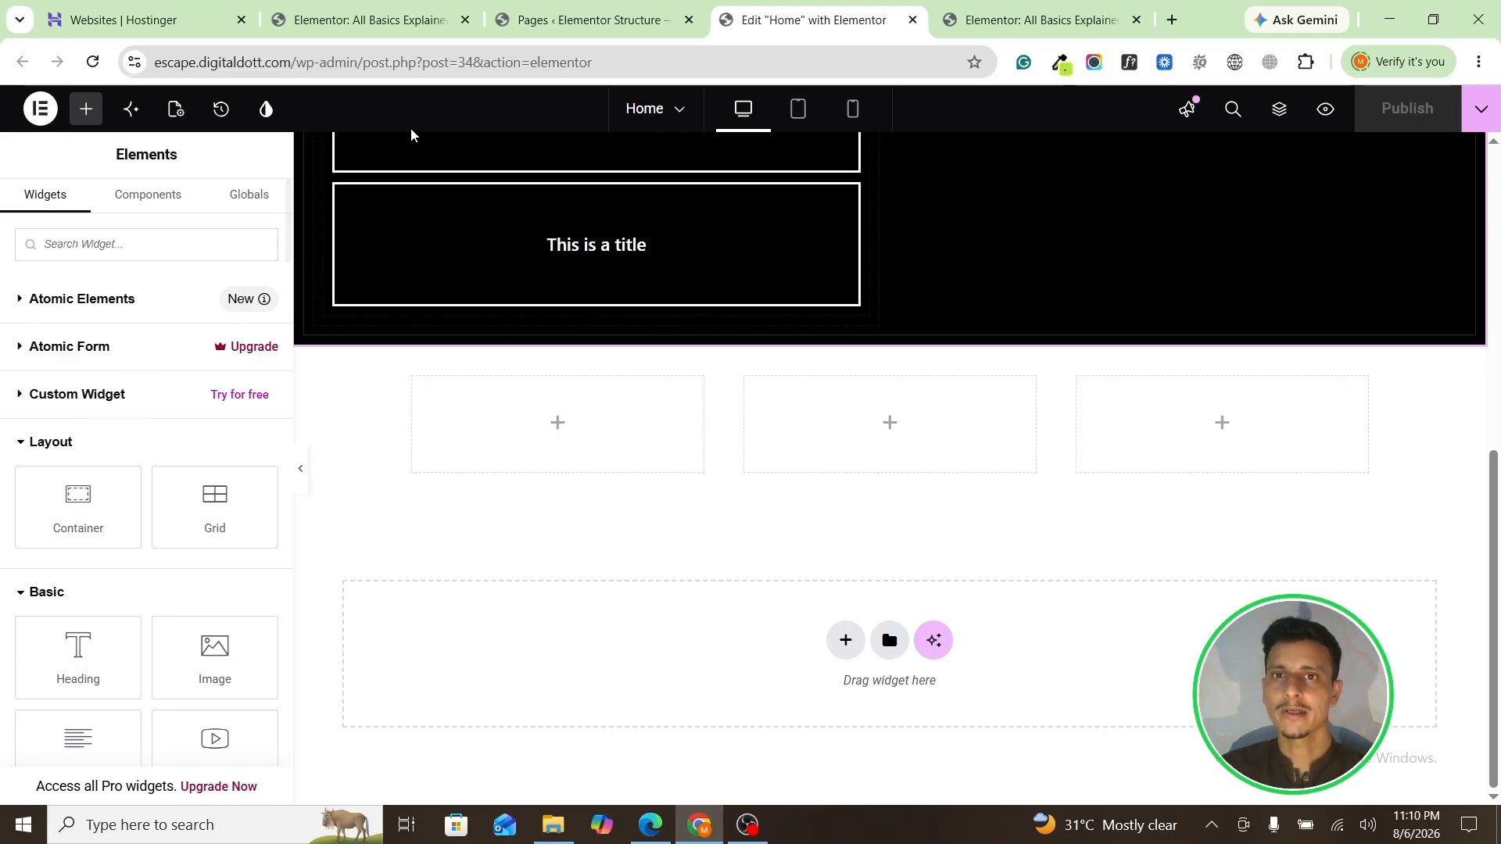
Step: Switch to the WordPress admin's Pages screen and open the Elementor editor settings
left_click(570, 20)
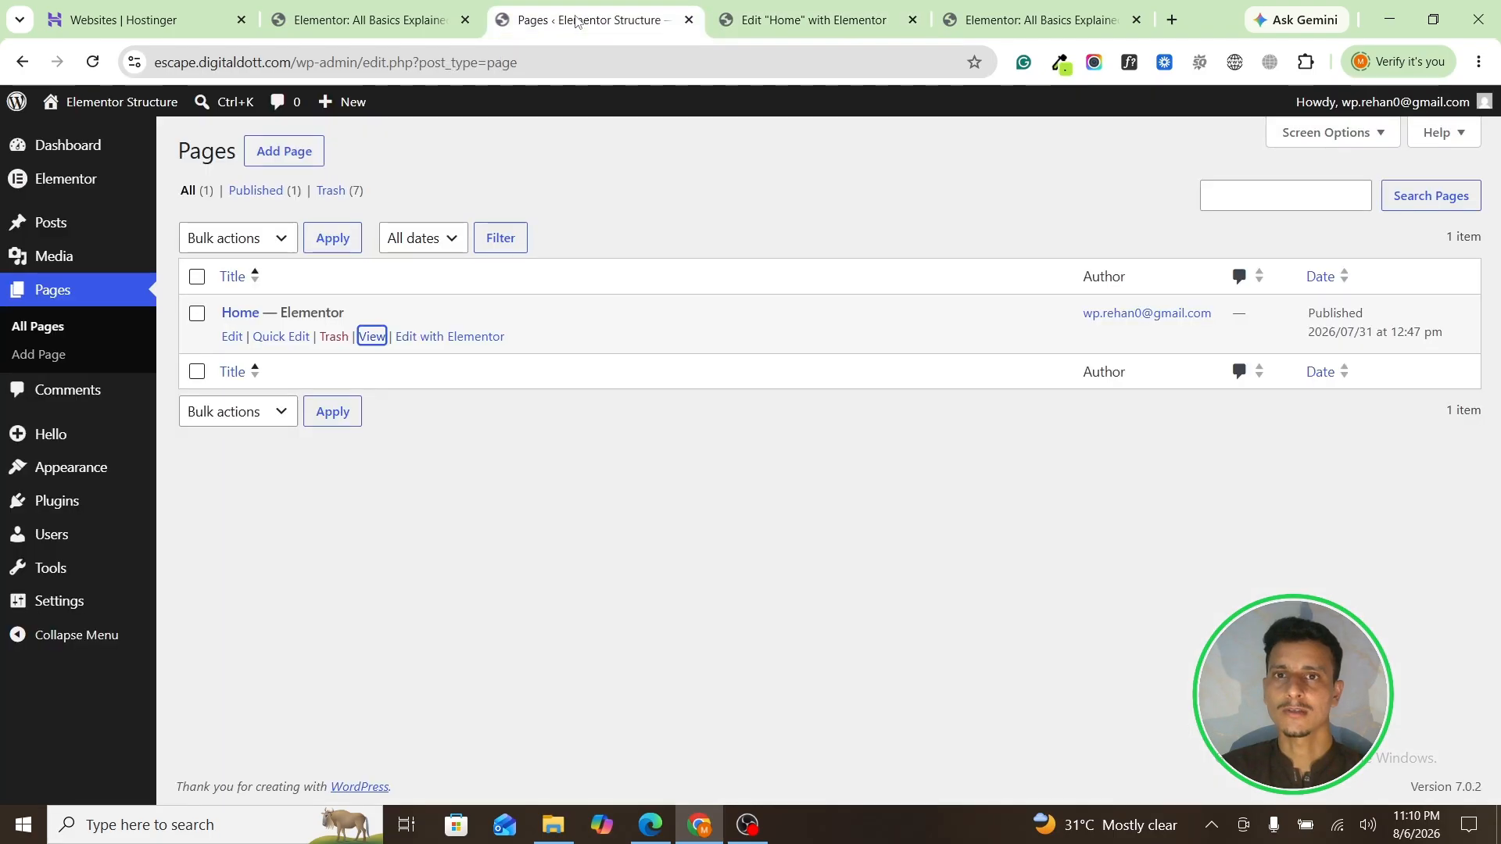
left_click(393, 21)
key("ctrl+Tab")
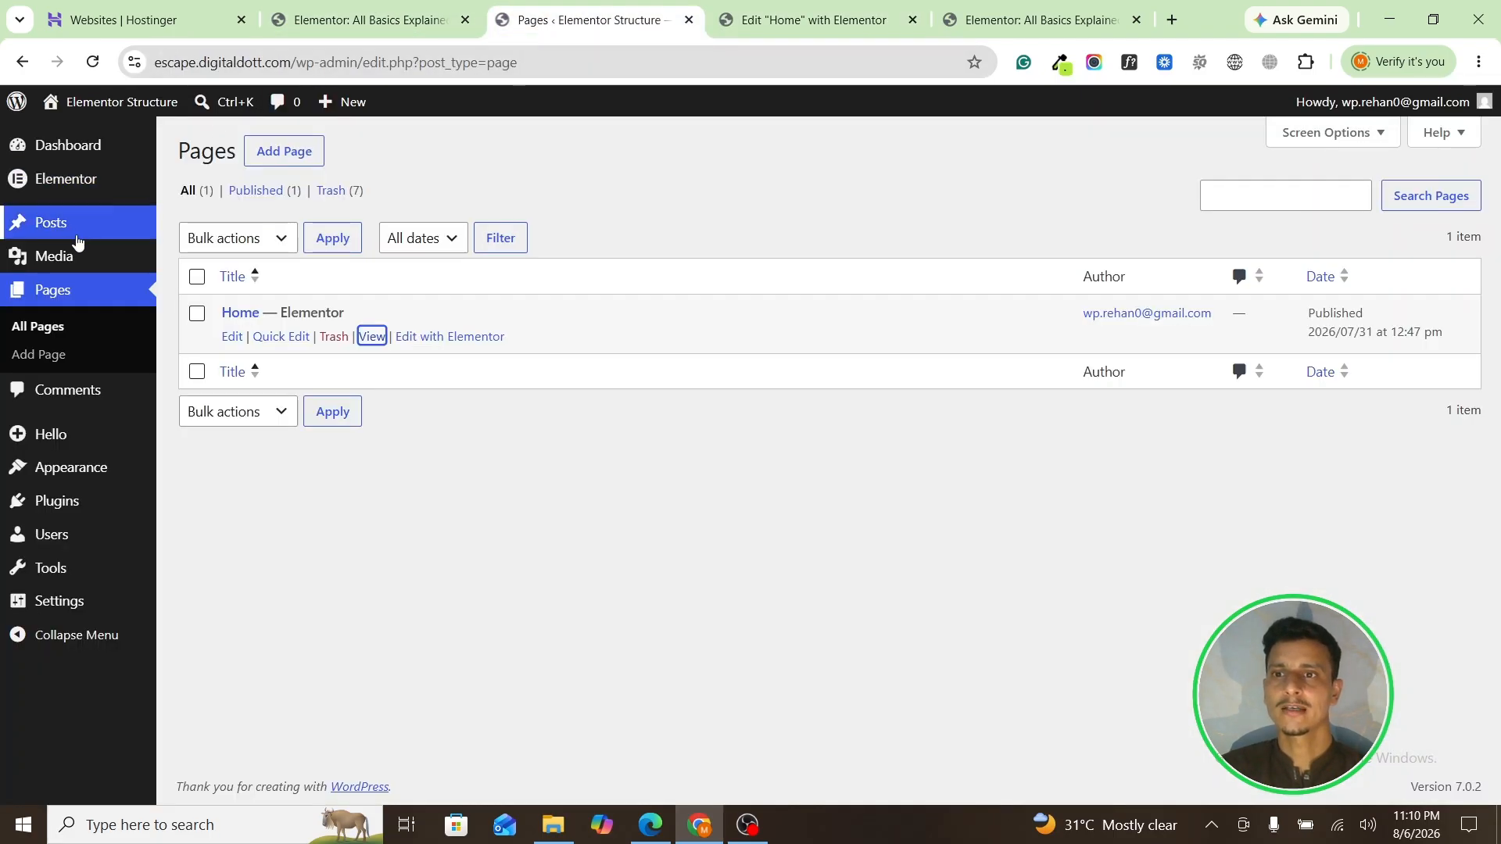
mouse_move(58, 191)
mouse_move(201, 219)
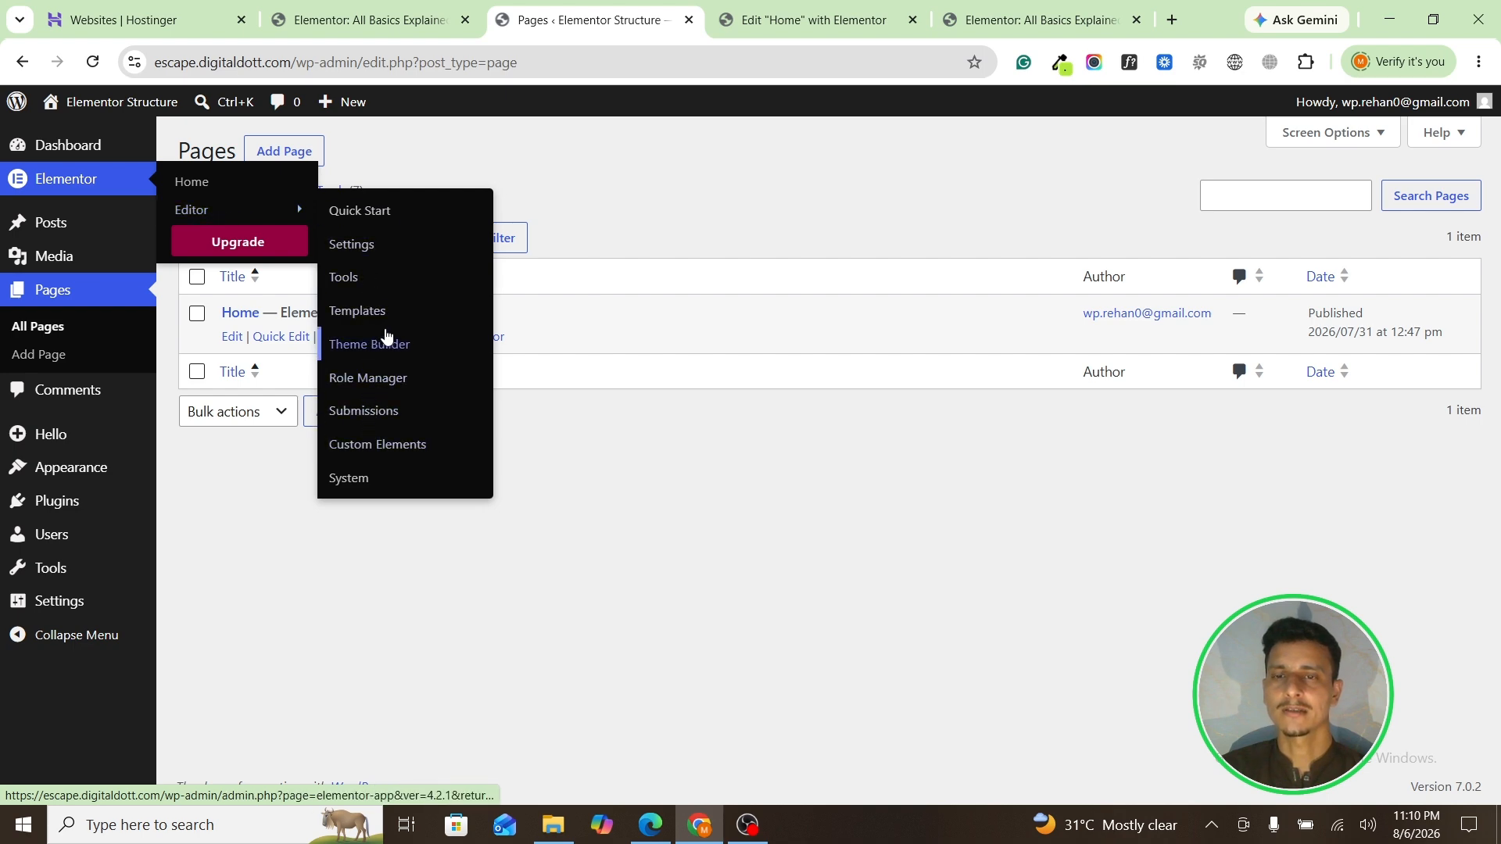
left_click(364, 249)
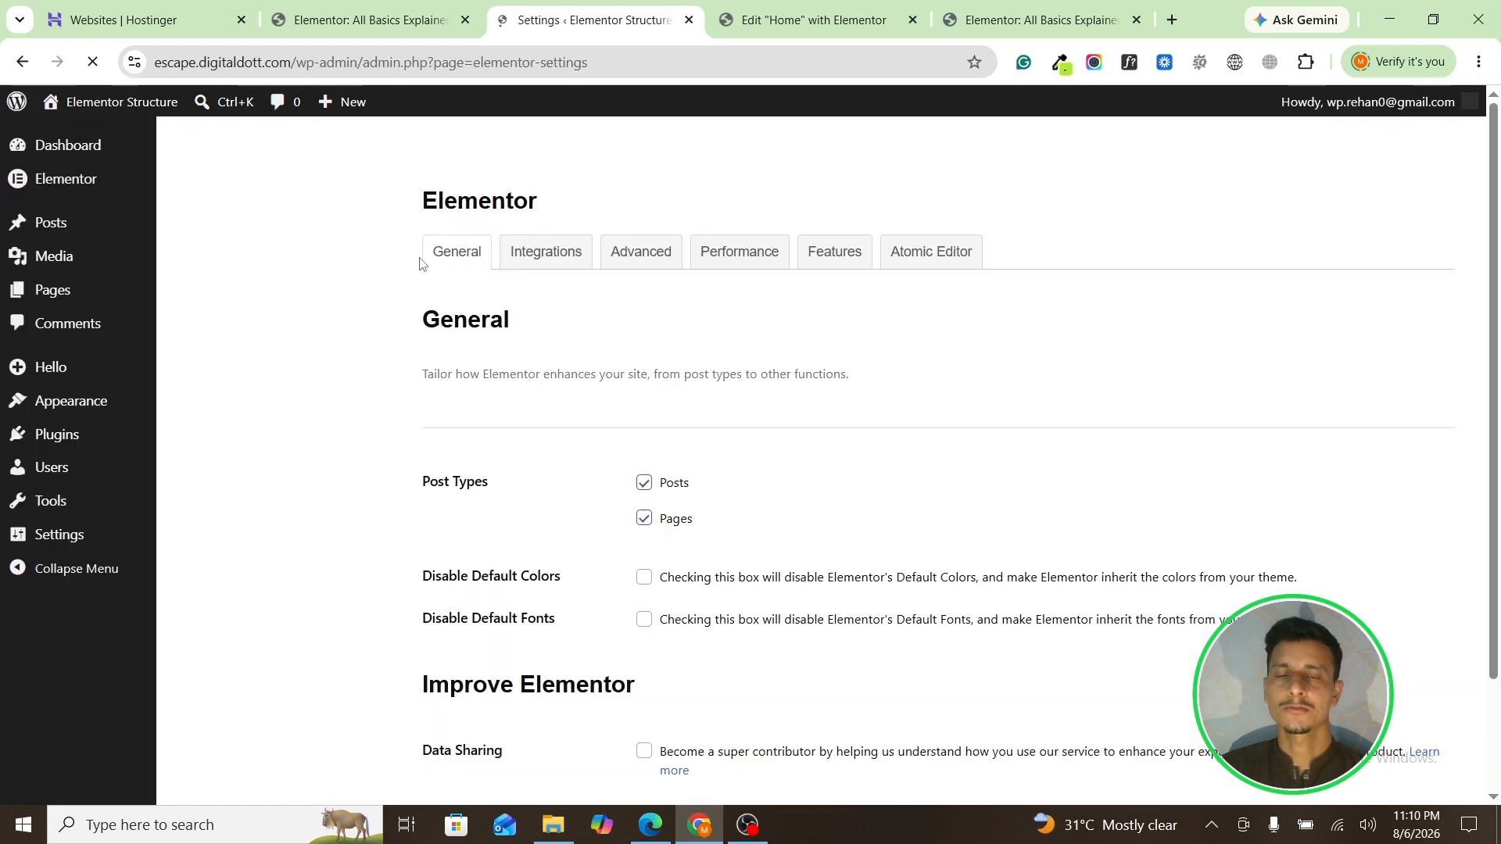
Step: Deactivate the Atomic Editor features in the Elementor settings, acknowledging the loss of content created with them
left_click(926, 254)
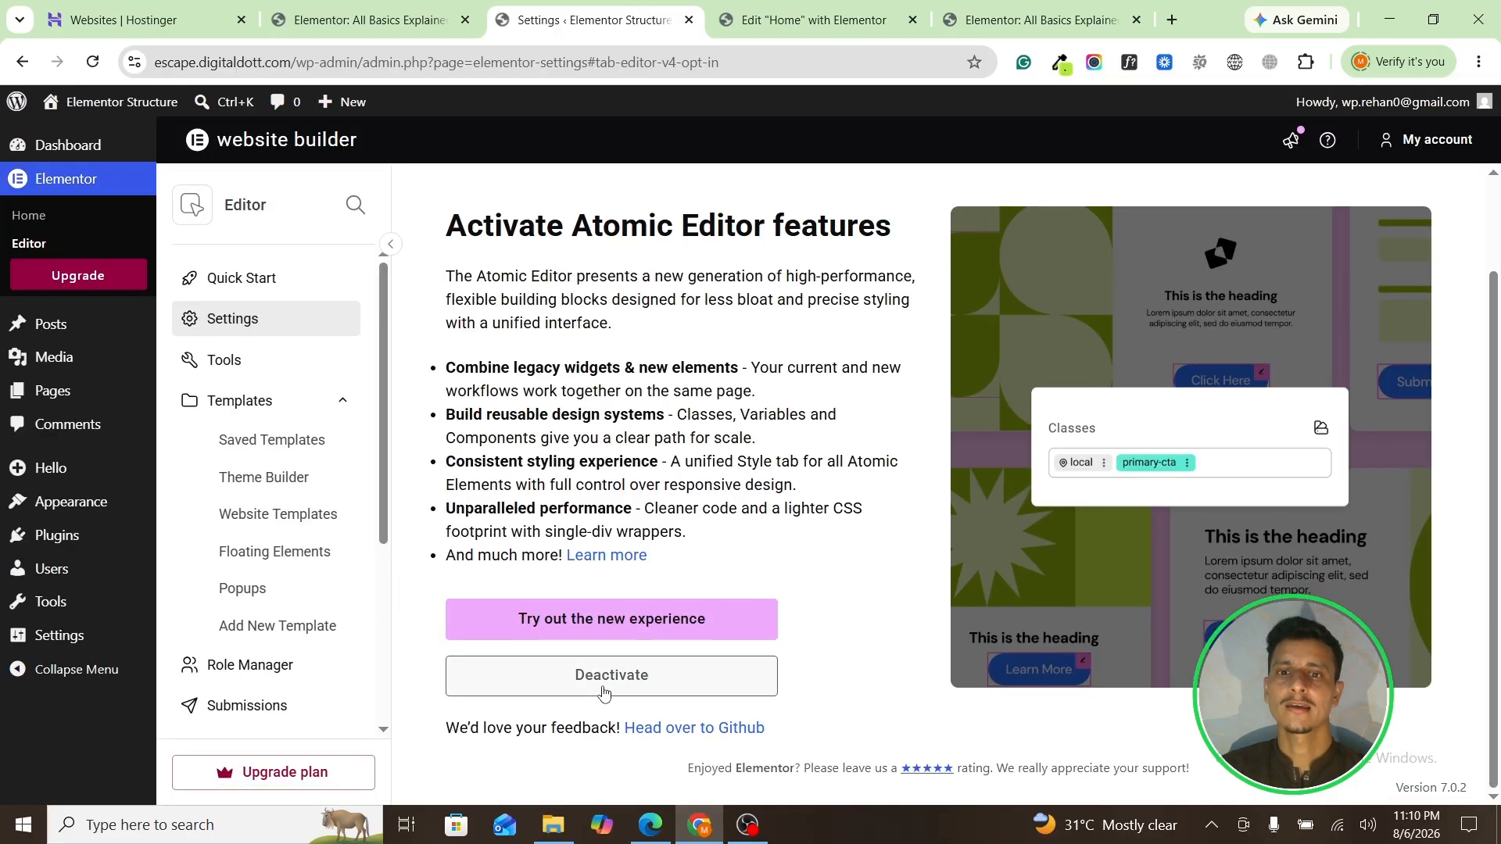
left_click(563, 666)
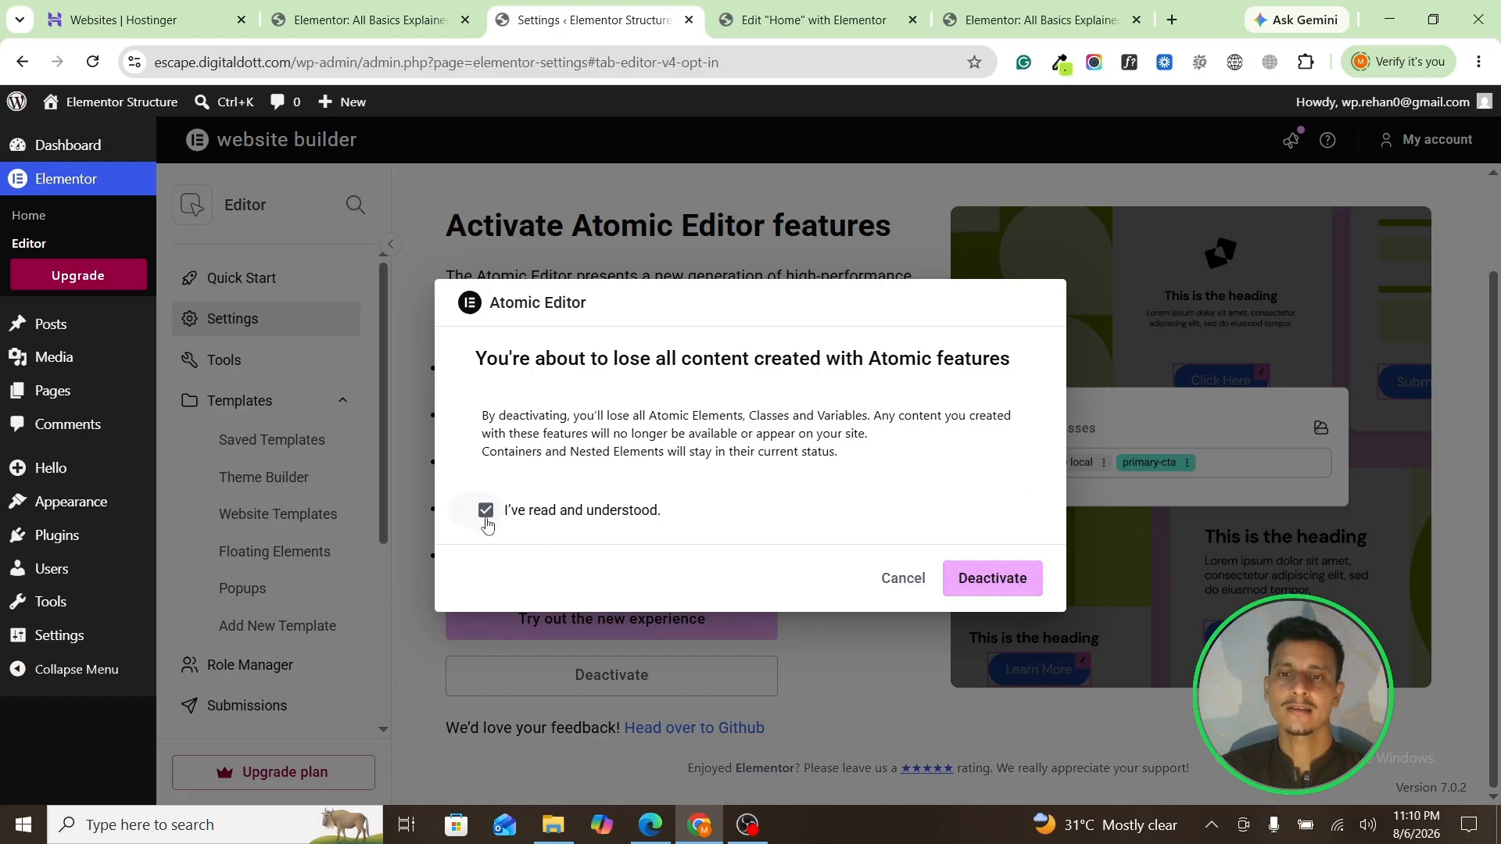
left_click(992, 582)
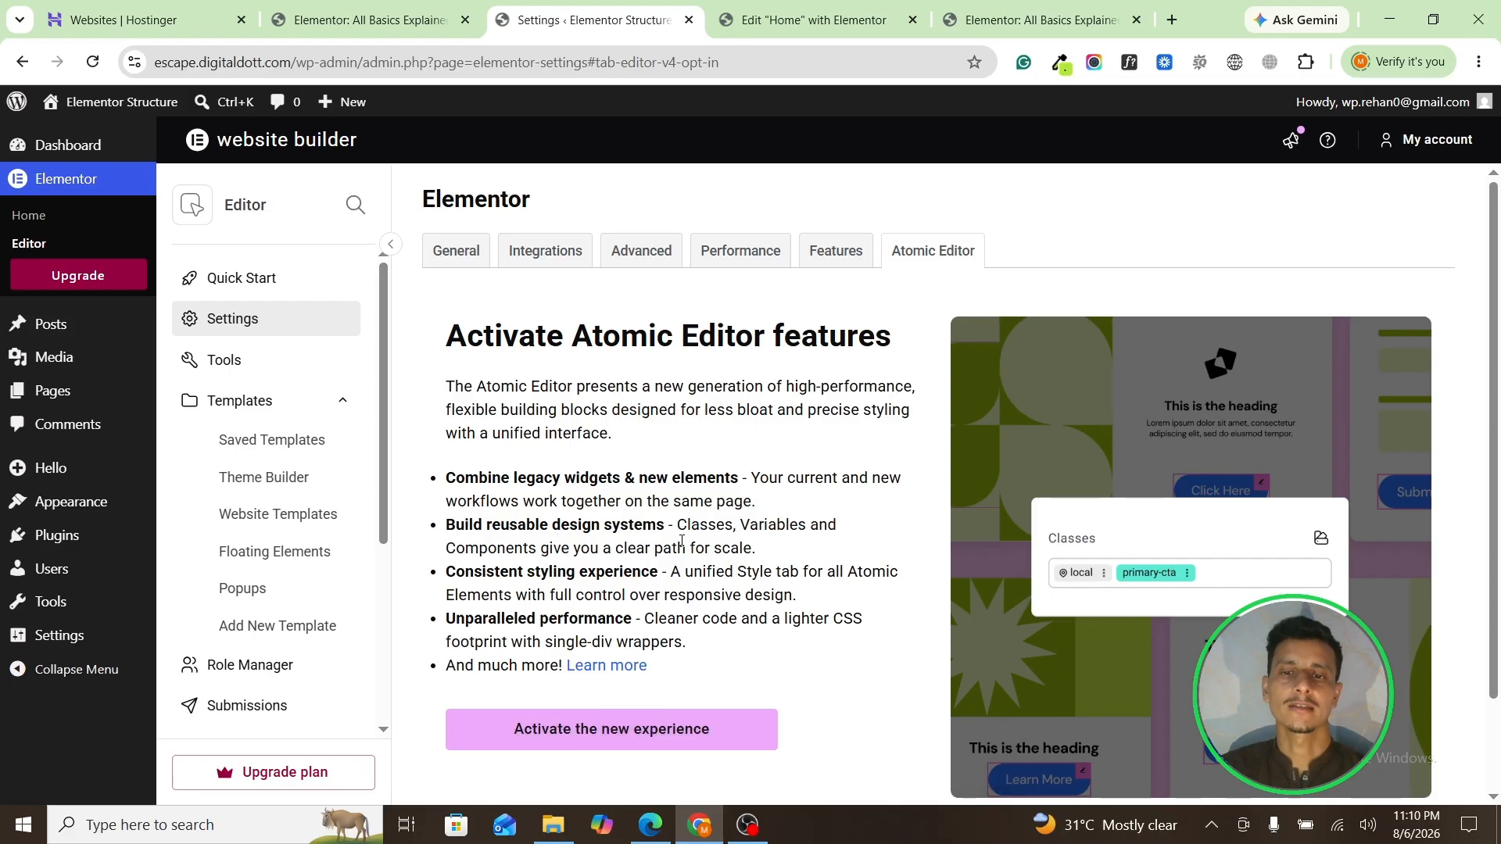
scroll(787, 580, "down", 2)
Step: Switch to the Home page editor and look over the page from the dark hero section to the empty three-column section
left_click(813, 19)
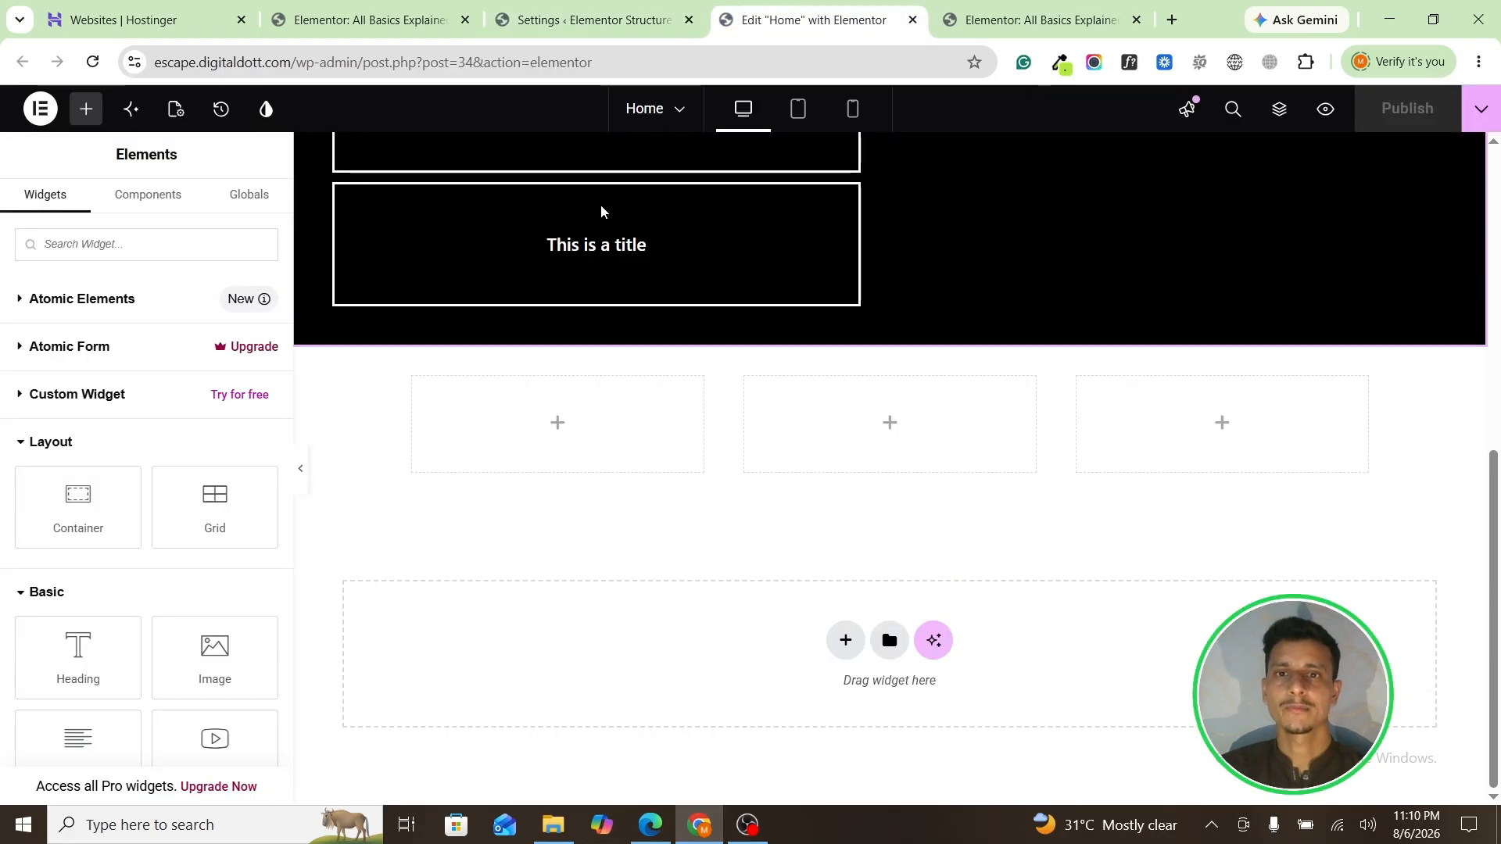
scroll(625, 273, "up", 5)
scroll(645, 327, "up", 1)
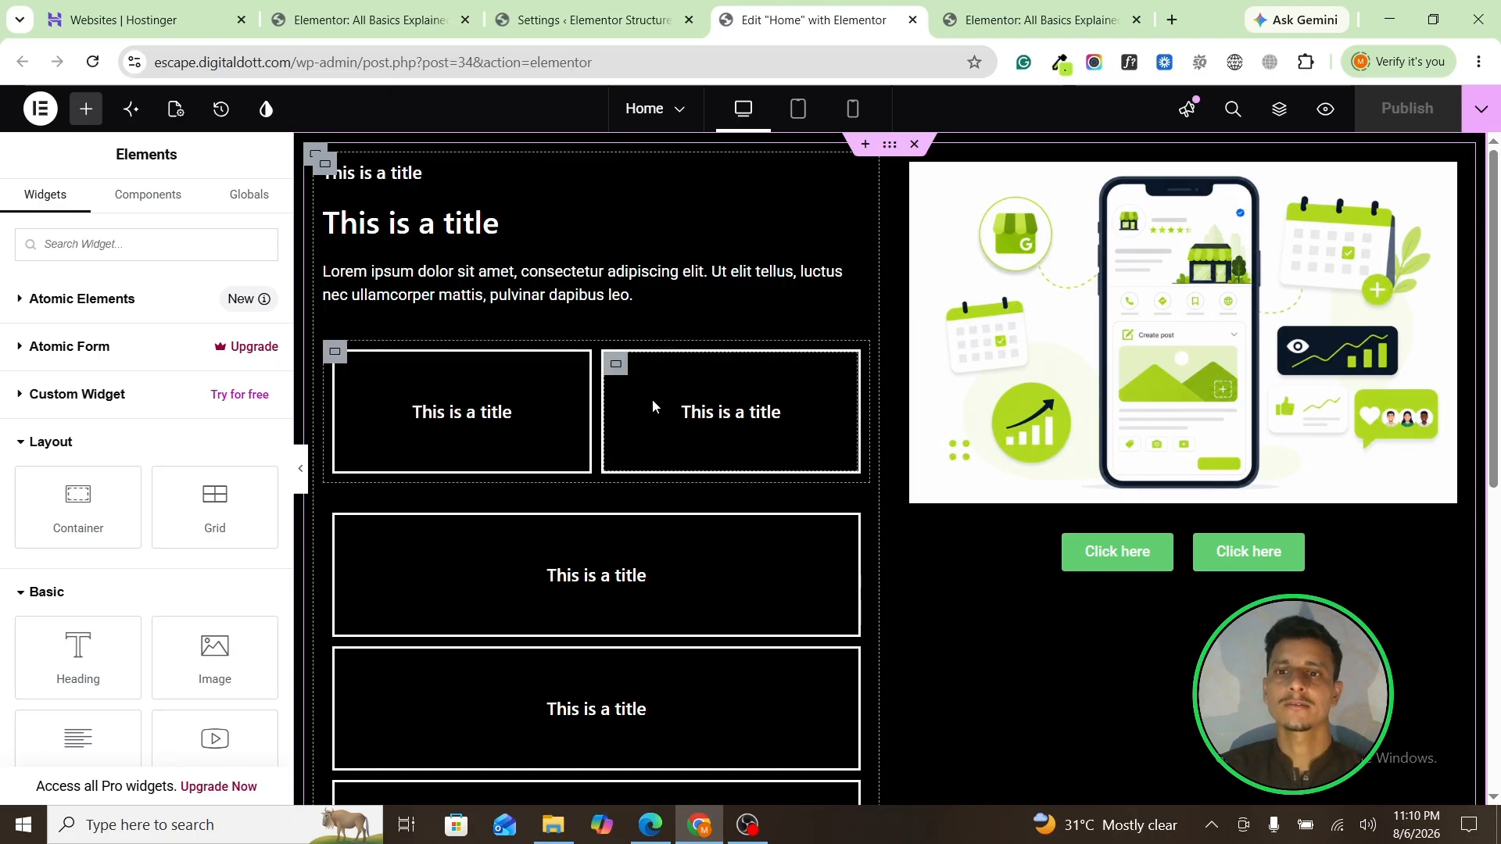
scroll(652, 405, "down", 5)
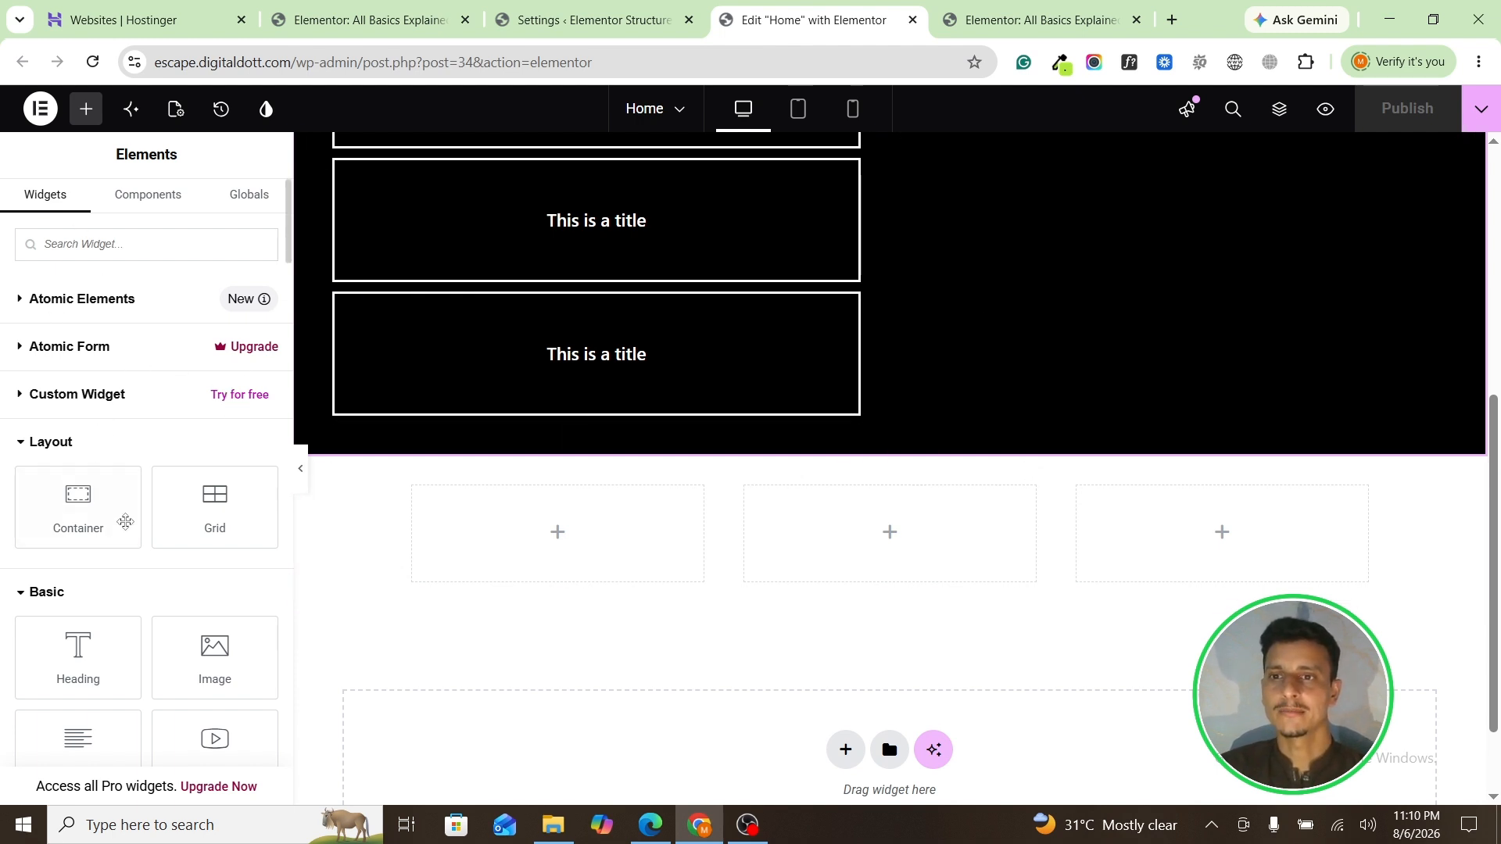
scroll(81, 471, "down", 1)
scroll(716, 542, "down", 1)
scroll(47, 454, "up", 1)
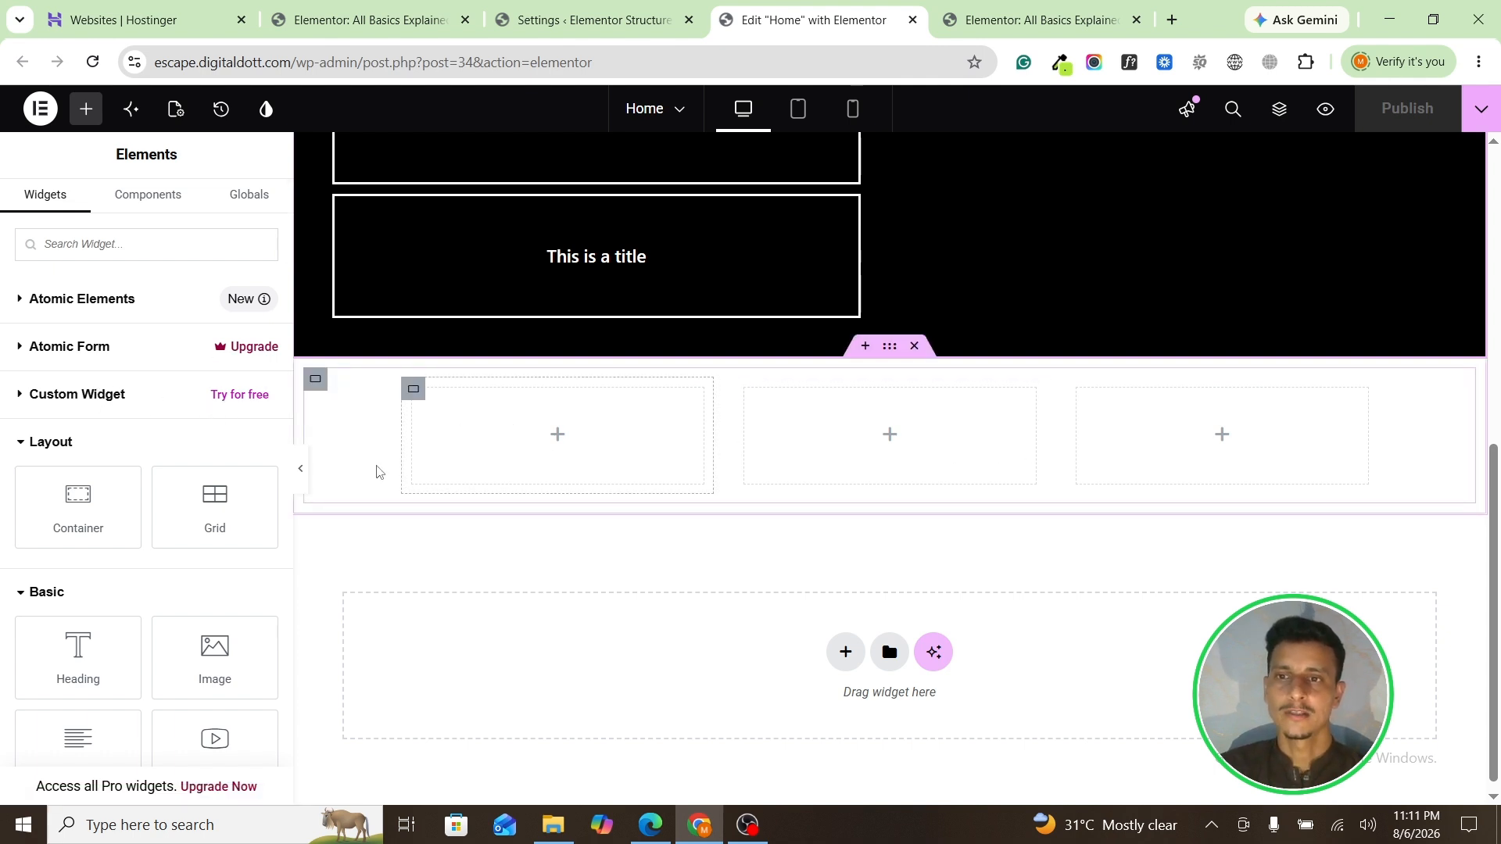
Step: Look through the Layout and Basic widgets in the widget library
scroll(127, 461, "down", 1)
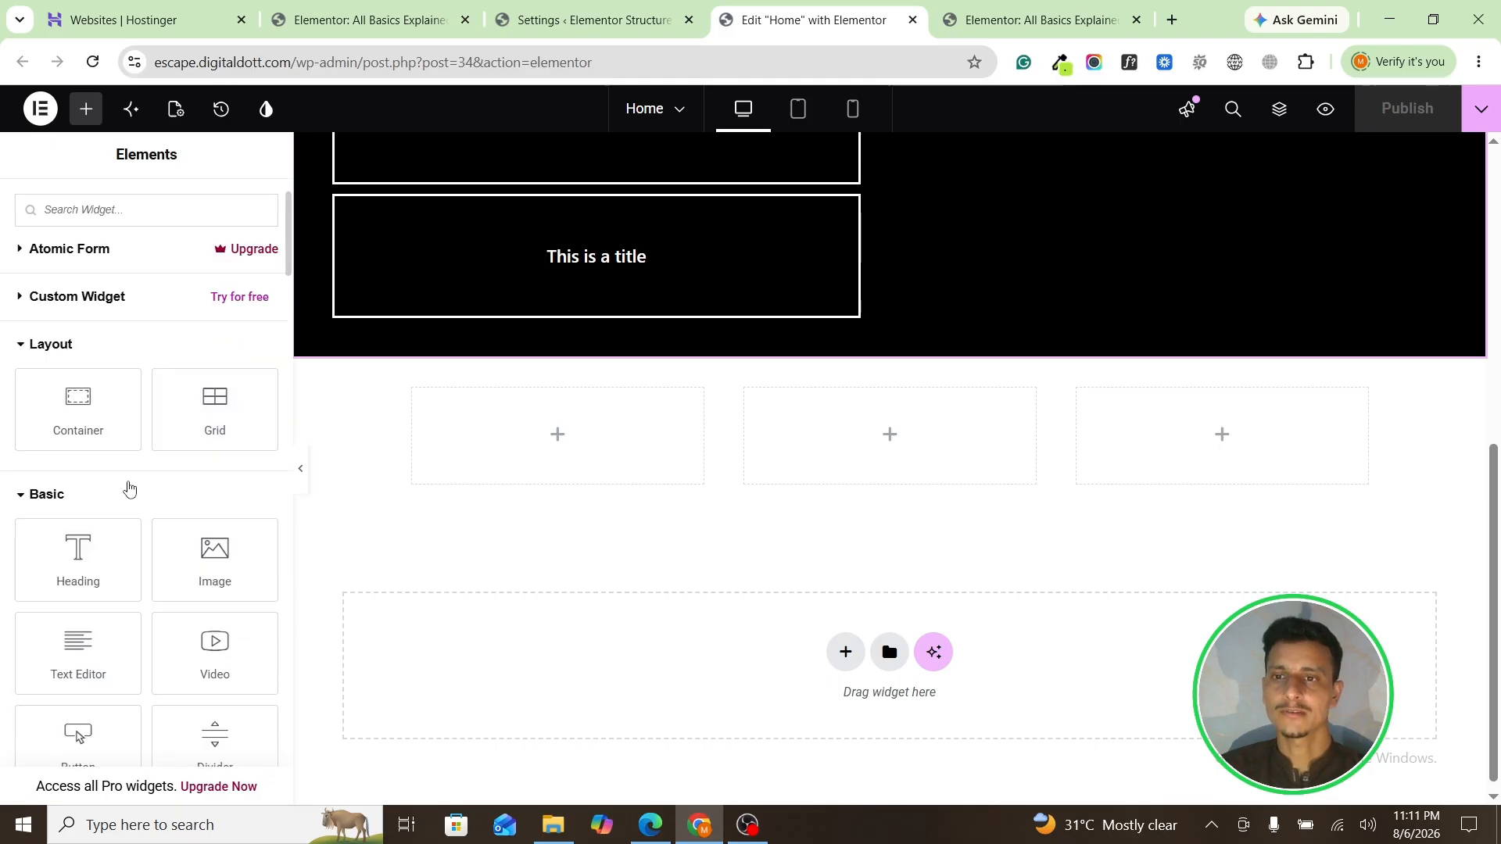
scroll(129, 489, "down", 1)
scroll(125, 610, "down", 1)
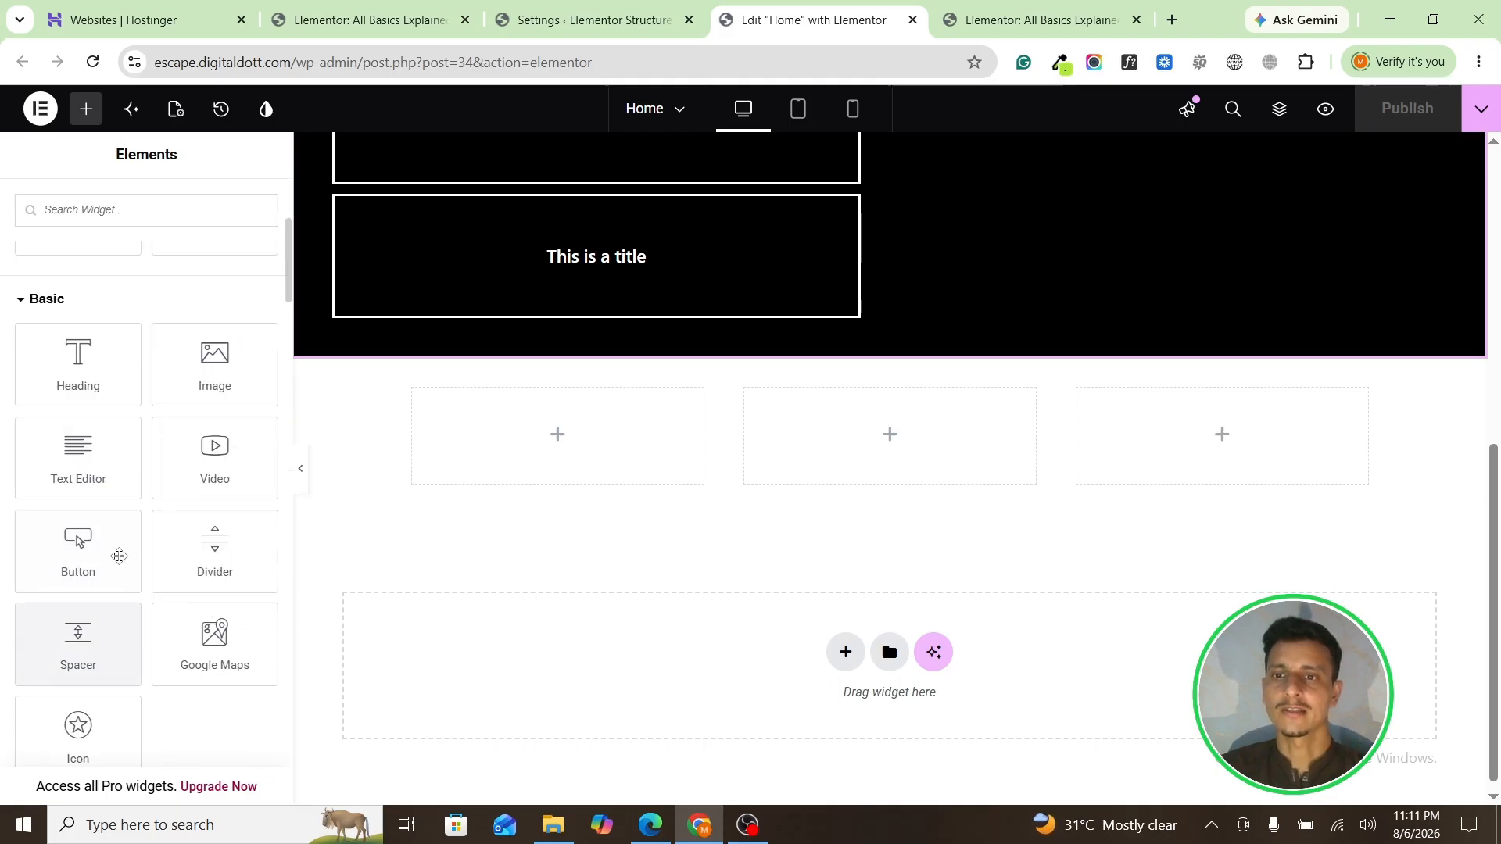
scroll(121, 594, "down", 2)
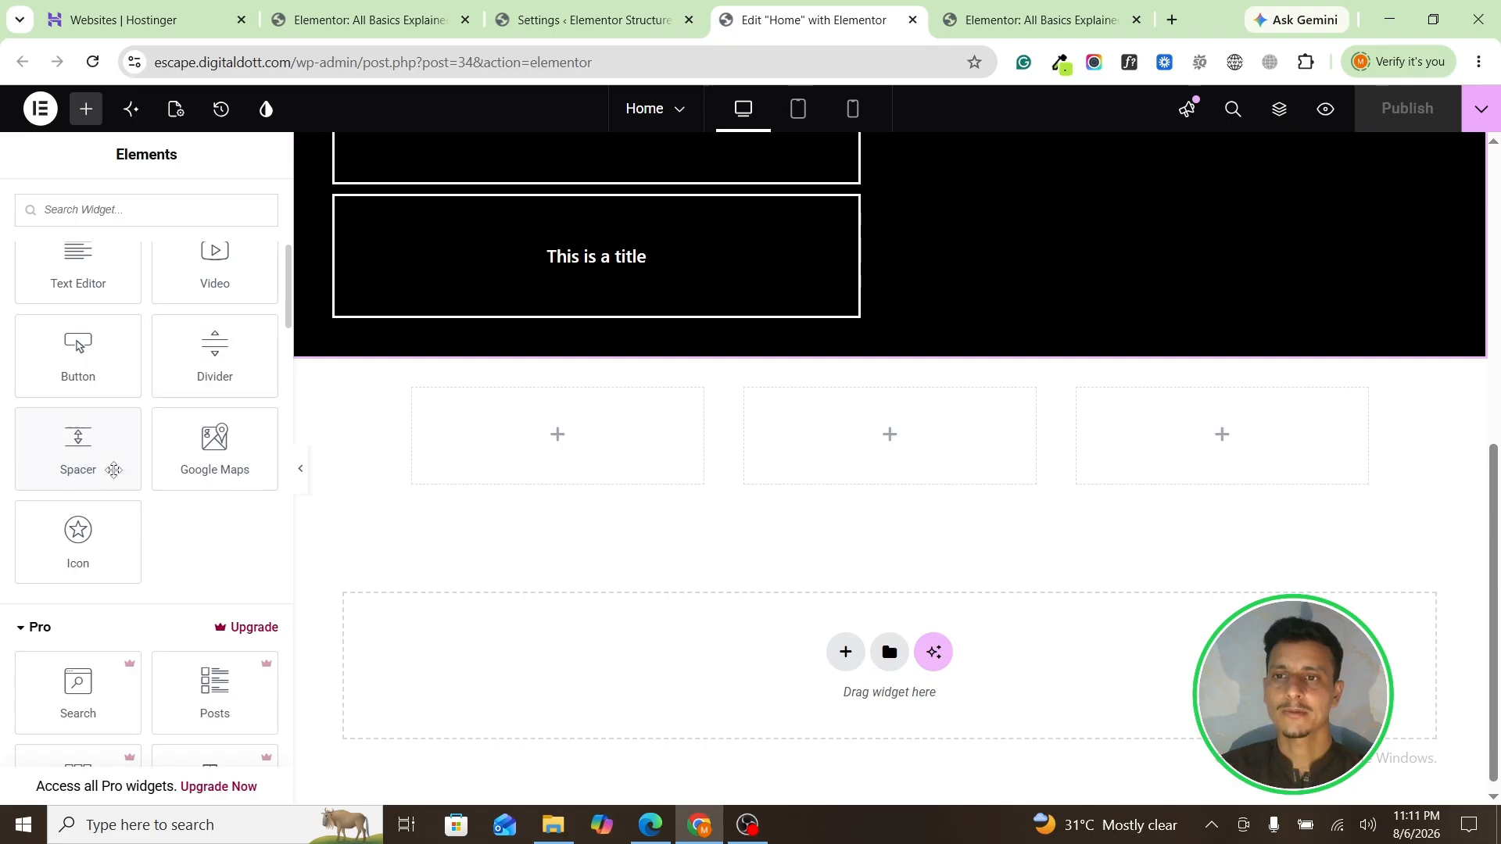
scroll(114, 470, "up", 1)
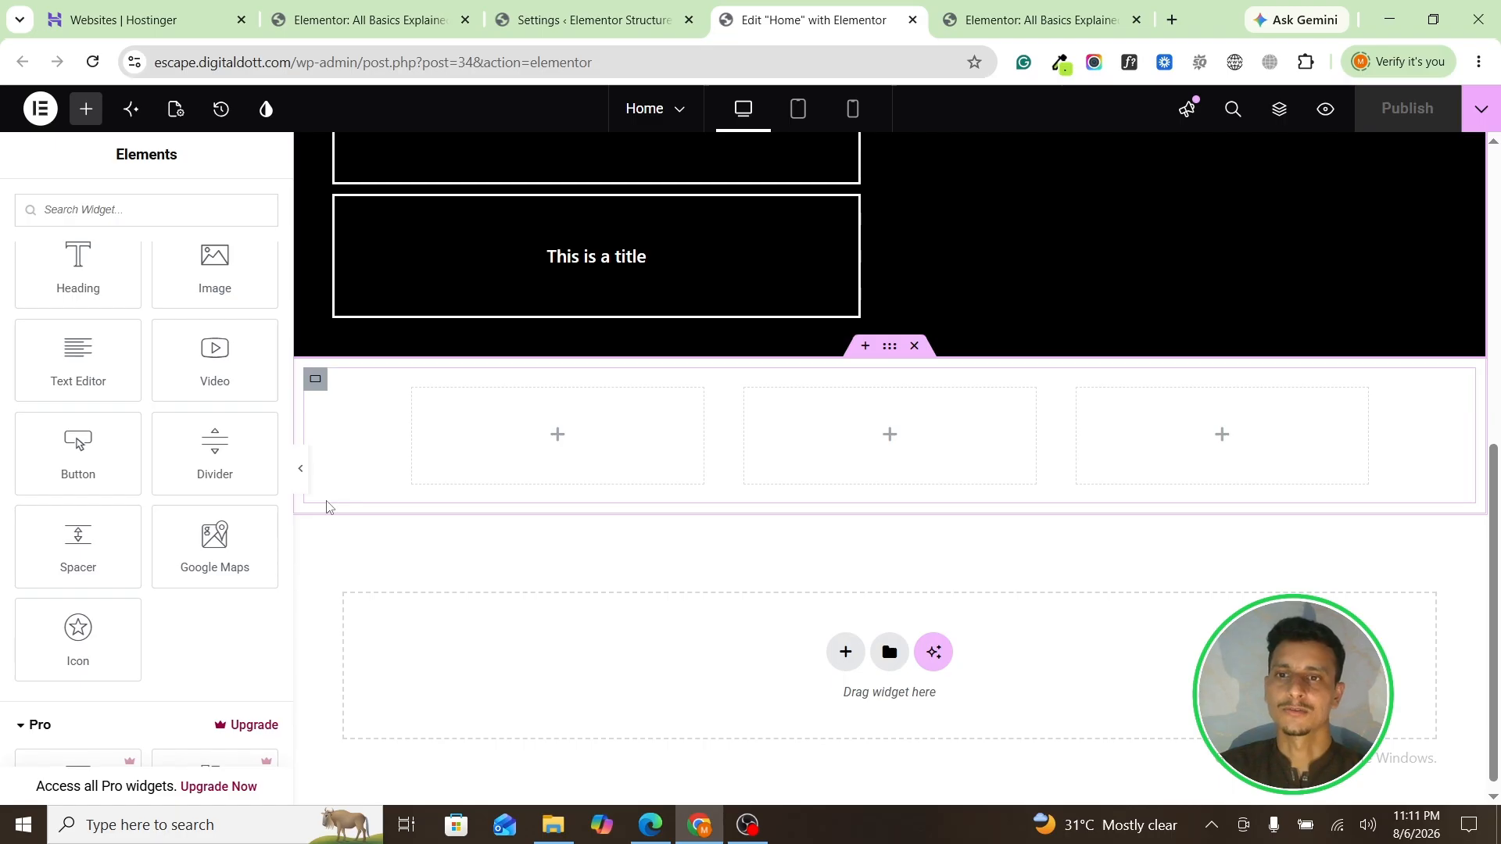
scroll(733, 528, "down", 1)
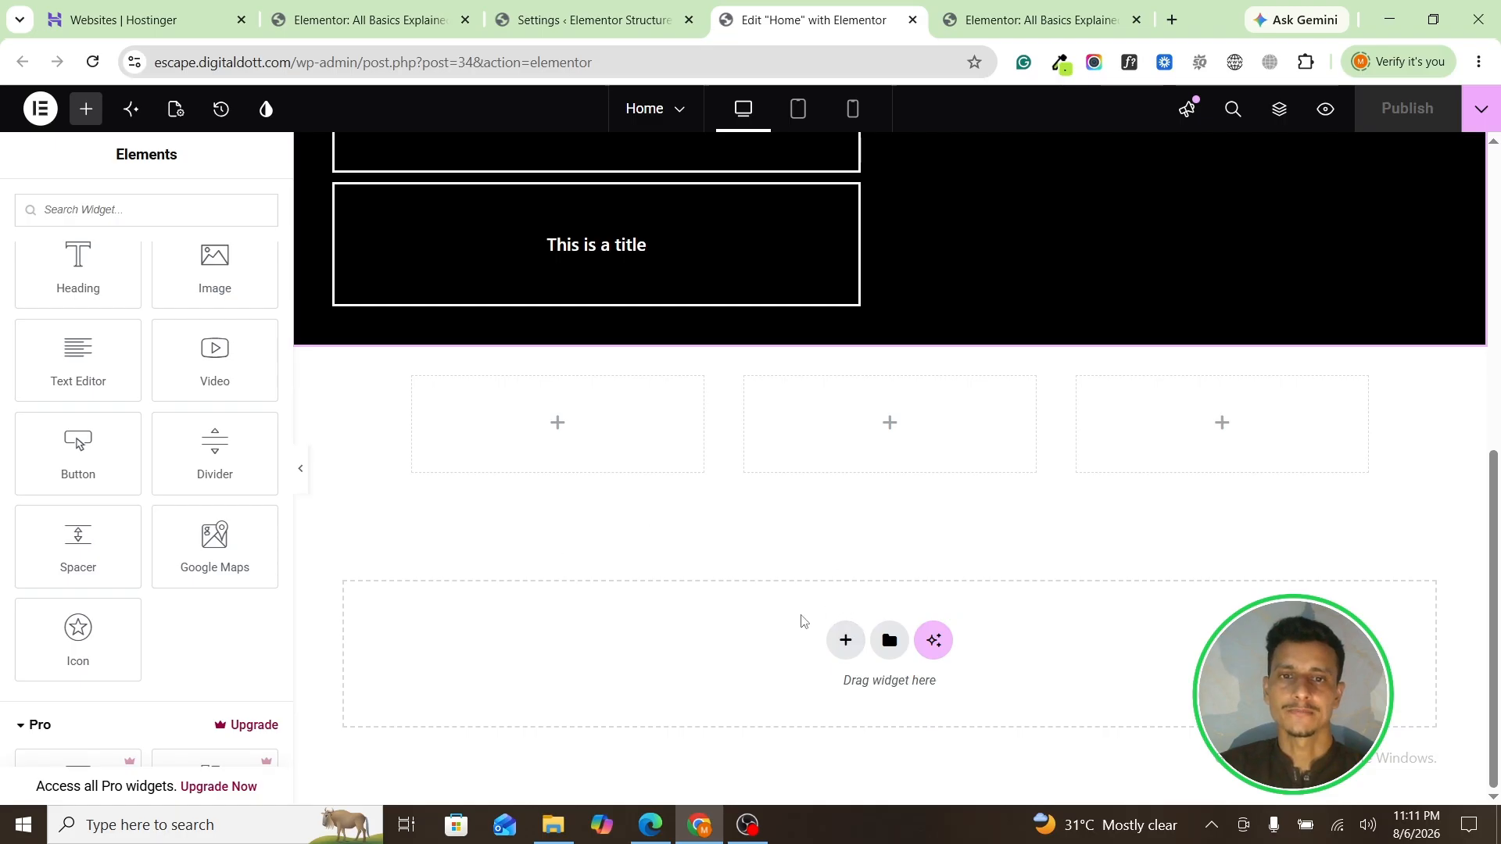
scroll(105, 365, "up", 5)
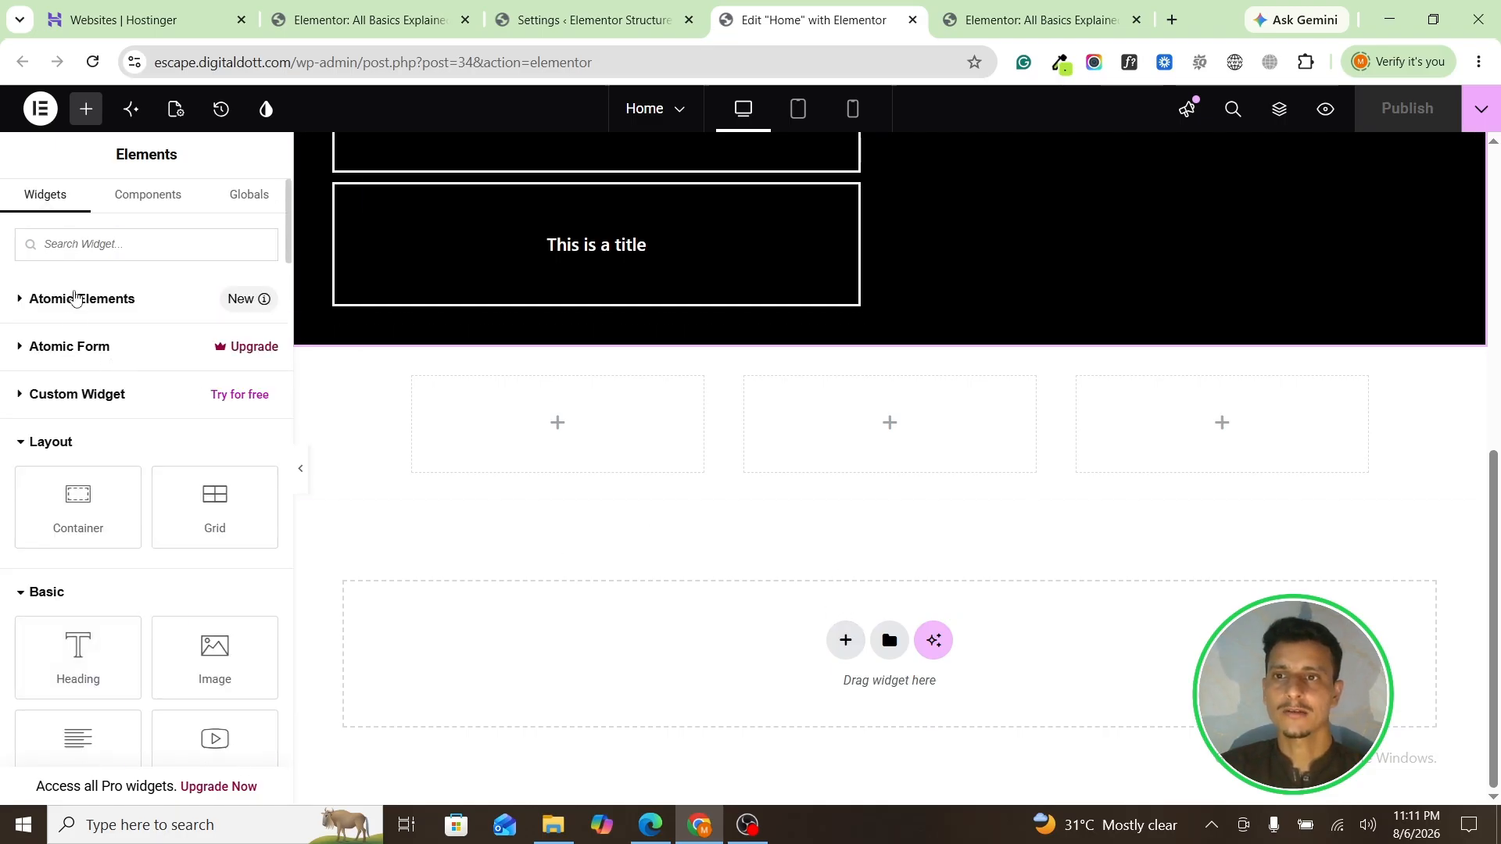
Step: Expand the Atomic Elements category, recheck the Atomic Editor settings, and reload the Home page editor
left_click(76, 299)
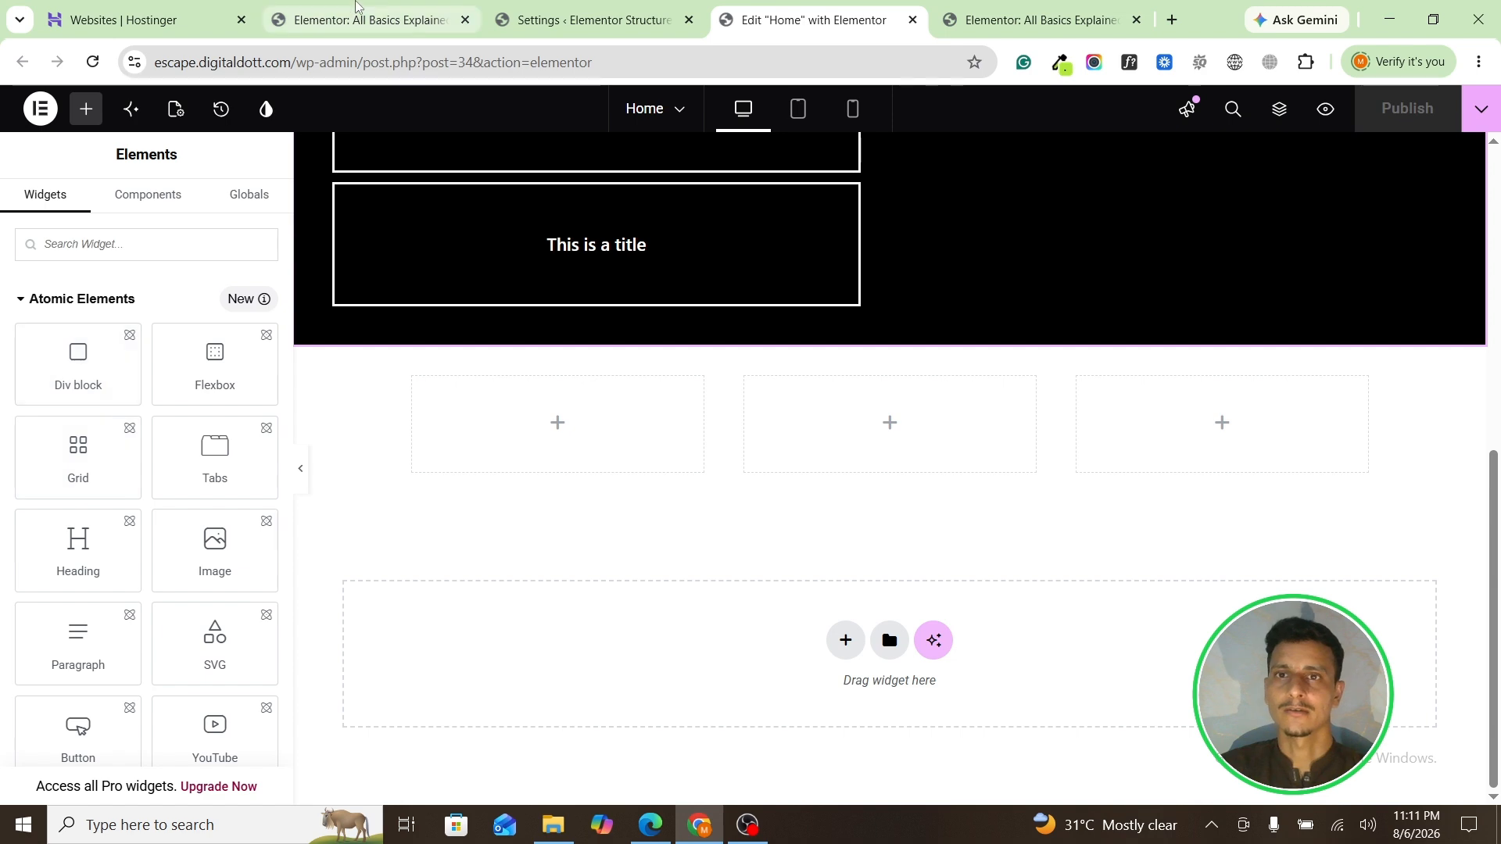
left_click(356, 4)
left_click(532, 20)
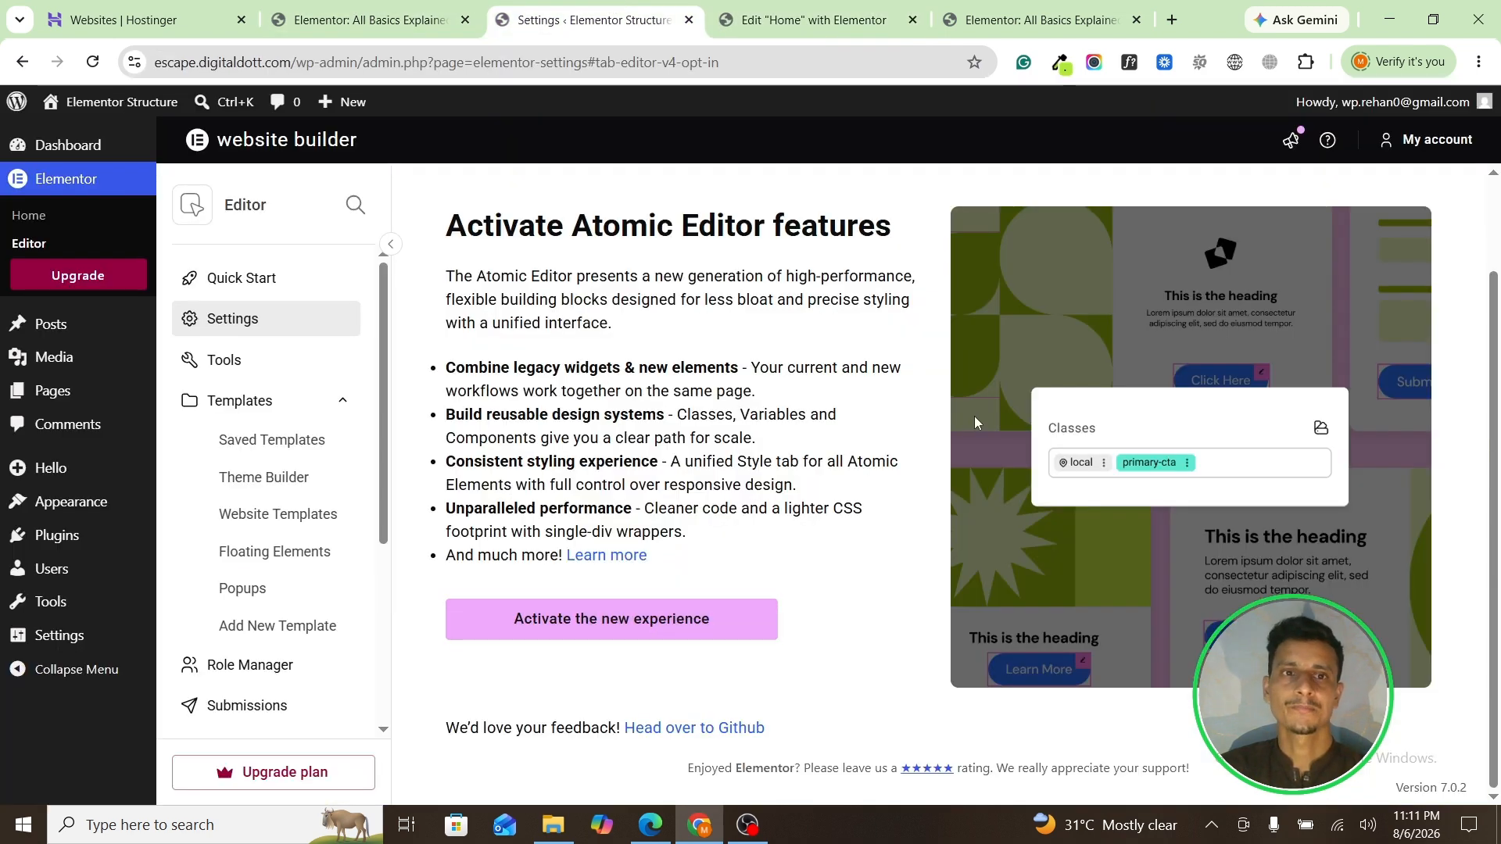
left_click(813, 19)
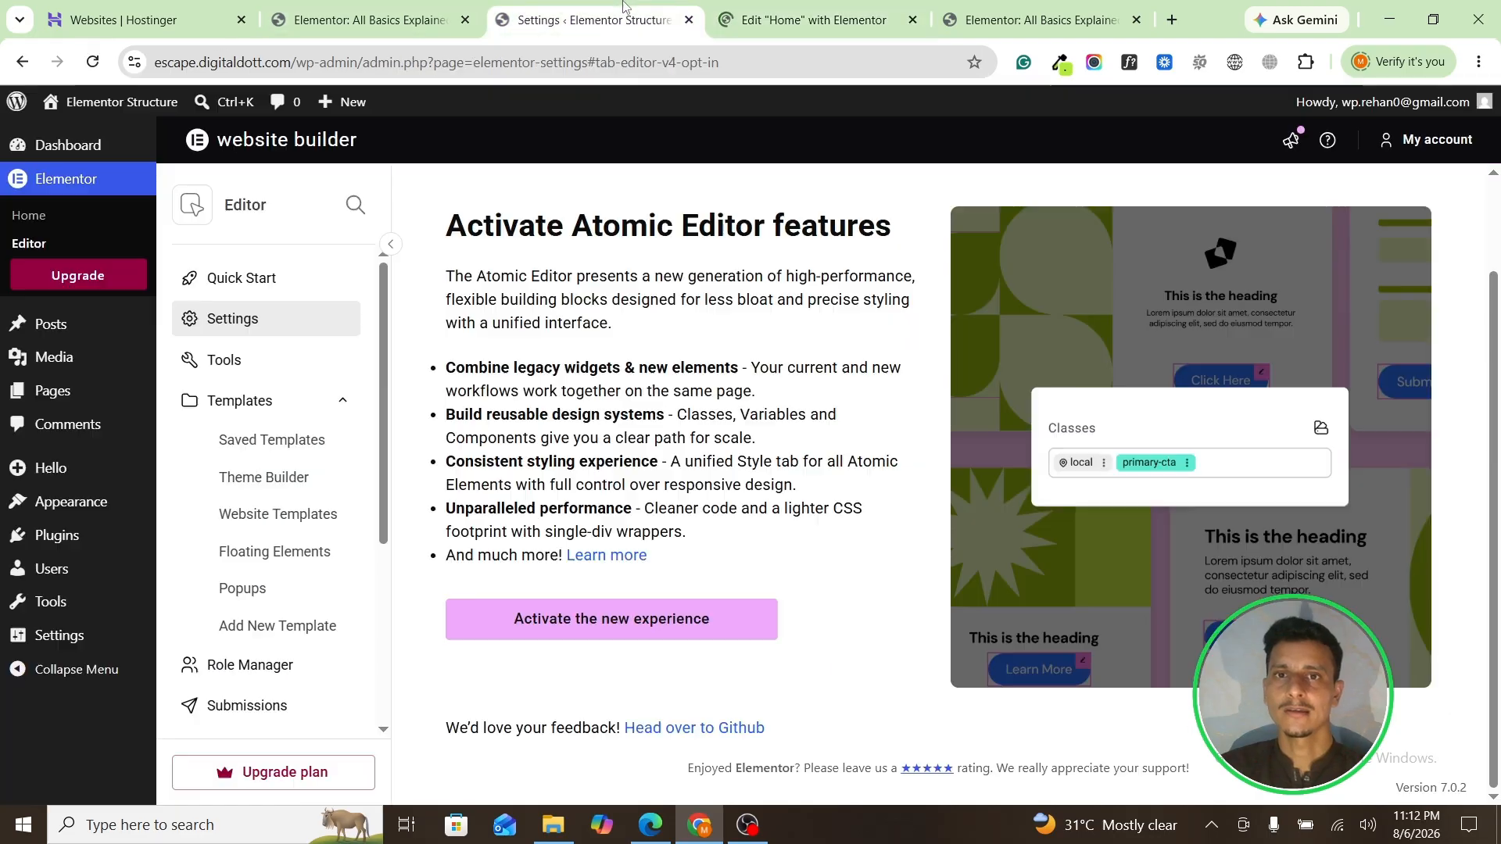
left_click(641, 19)
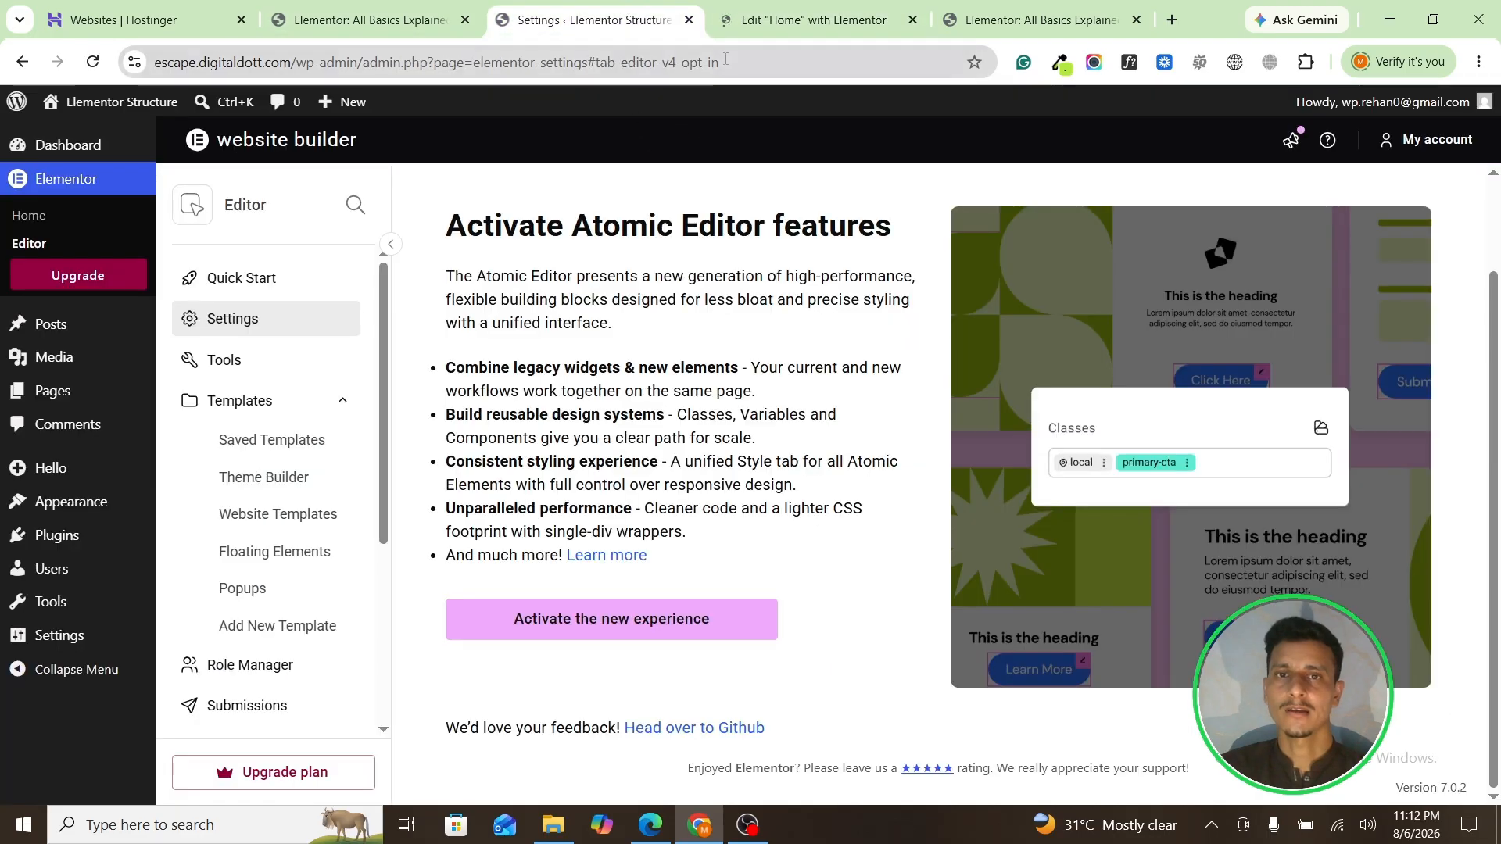
left_click(813, 20)
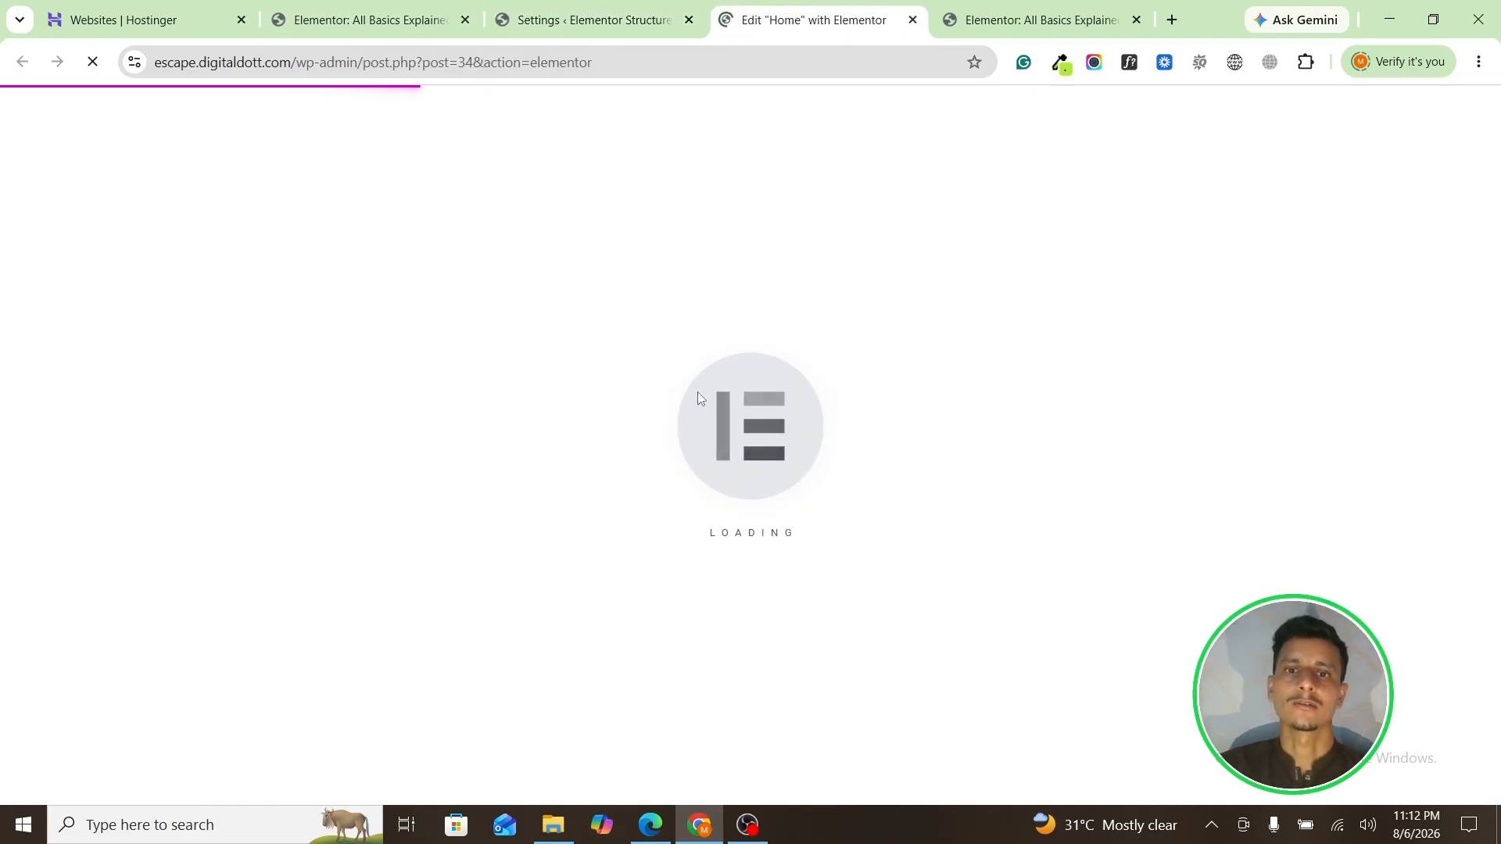
Step: Dismiss the Atomic Elements promotion in the widget library and close the Atomic editor notice
scroll(110, 602, "down", 3)
scroll(111, 532, "up", 3)
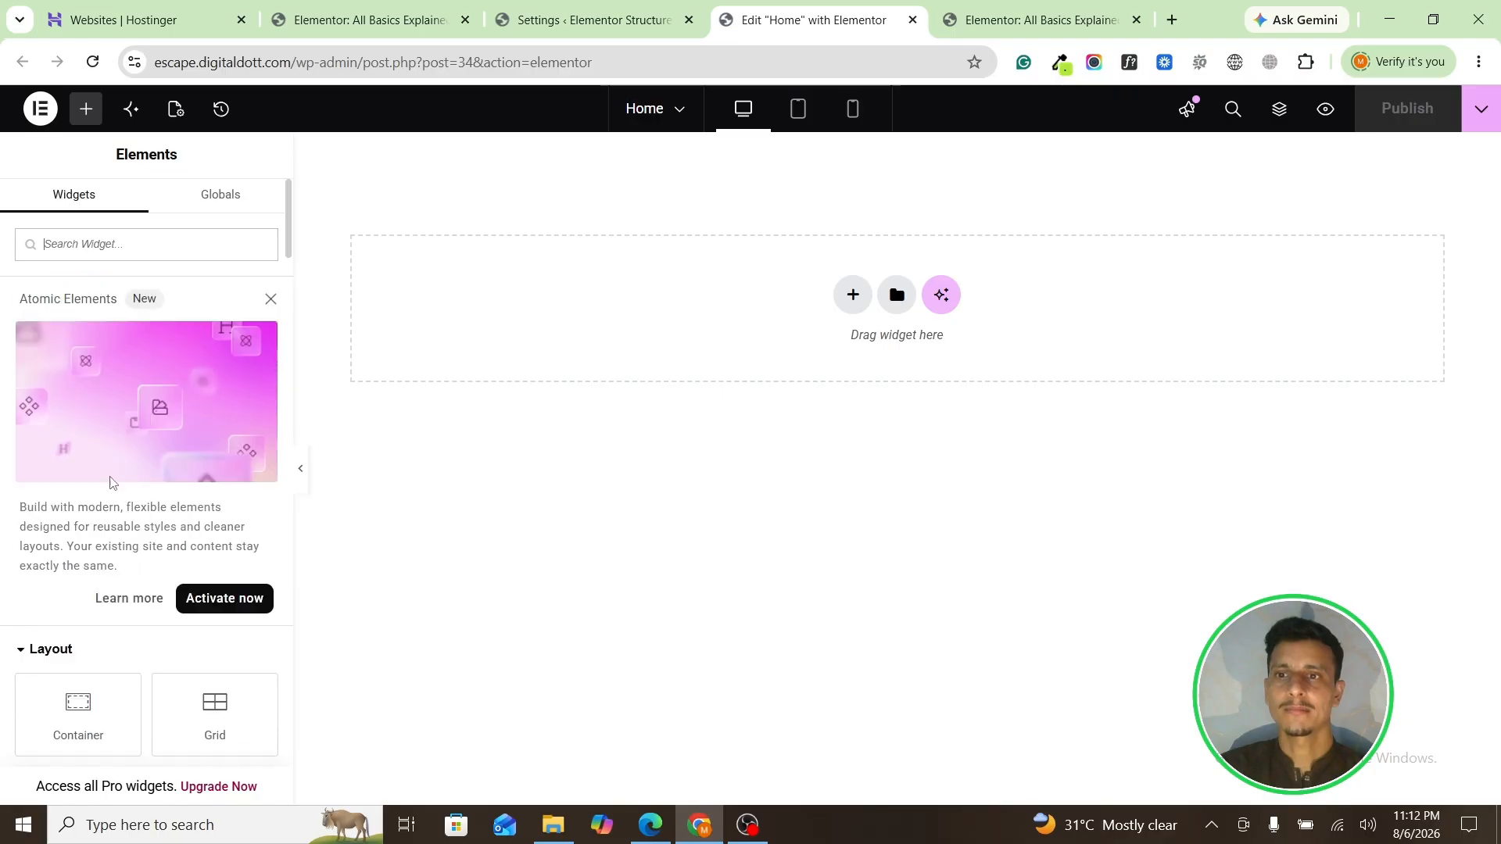
left_click(270, 298)
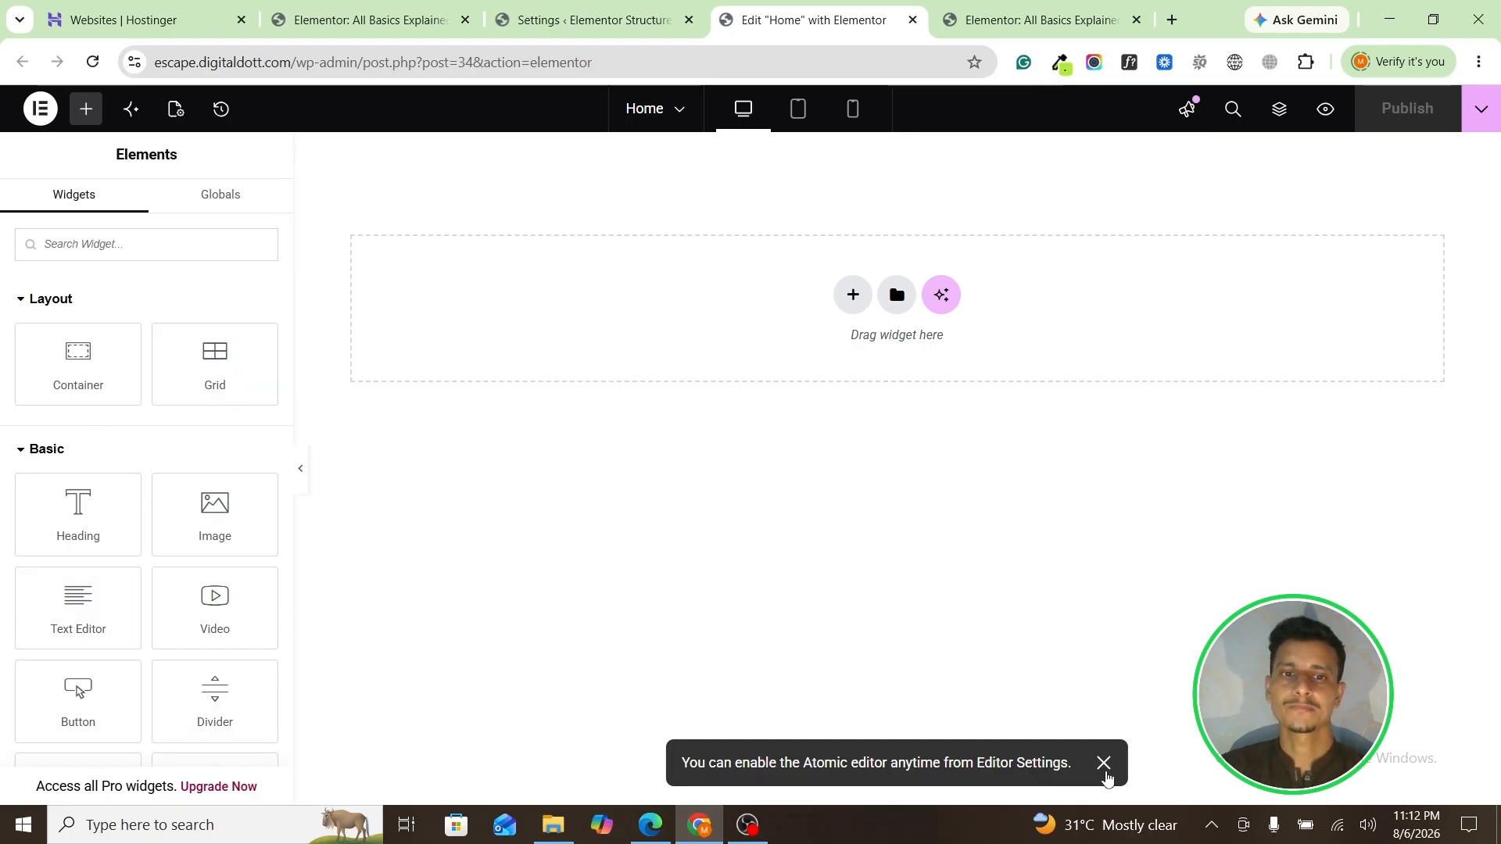
left_click(1103, 763)
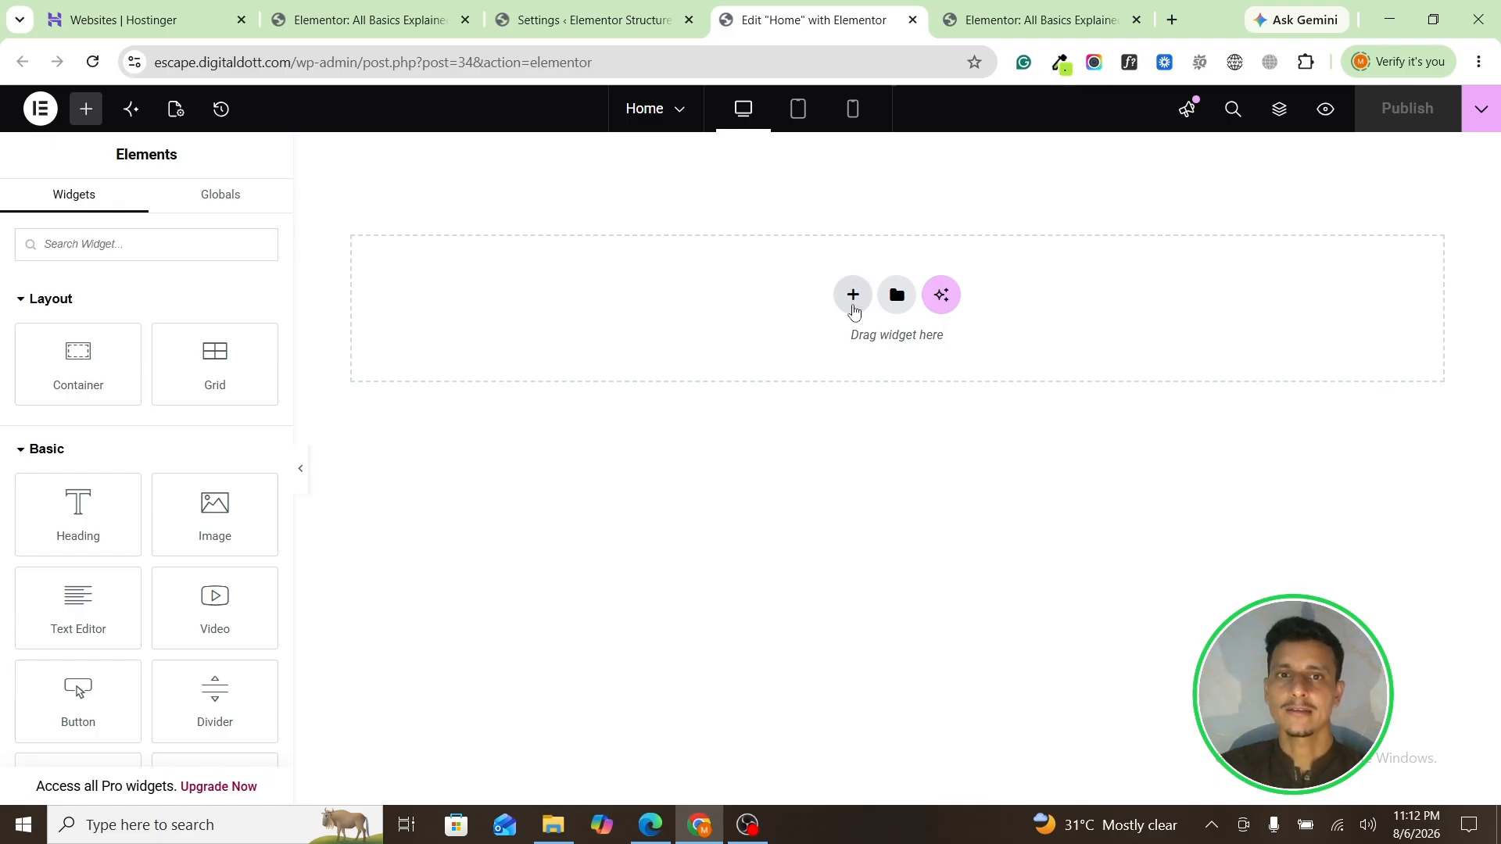
Step: Add a new Flexbox container to the empty Home page using the single-column, downward-direction structure
left_click(853, 308)
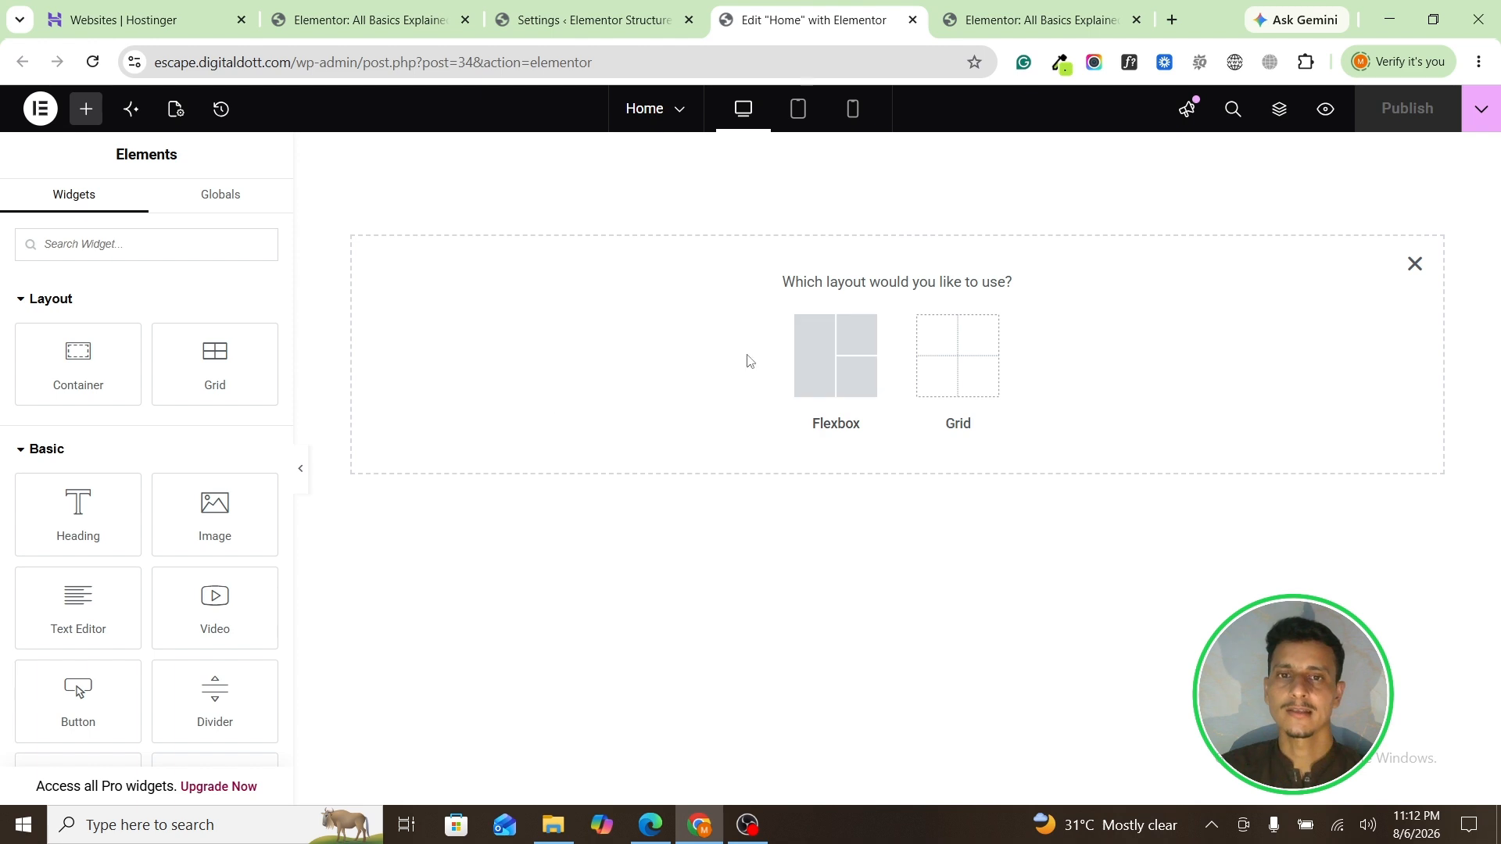
left_click(855, 353)
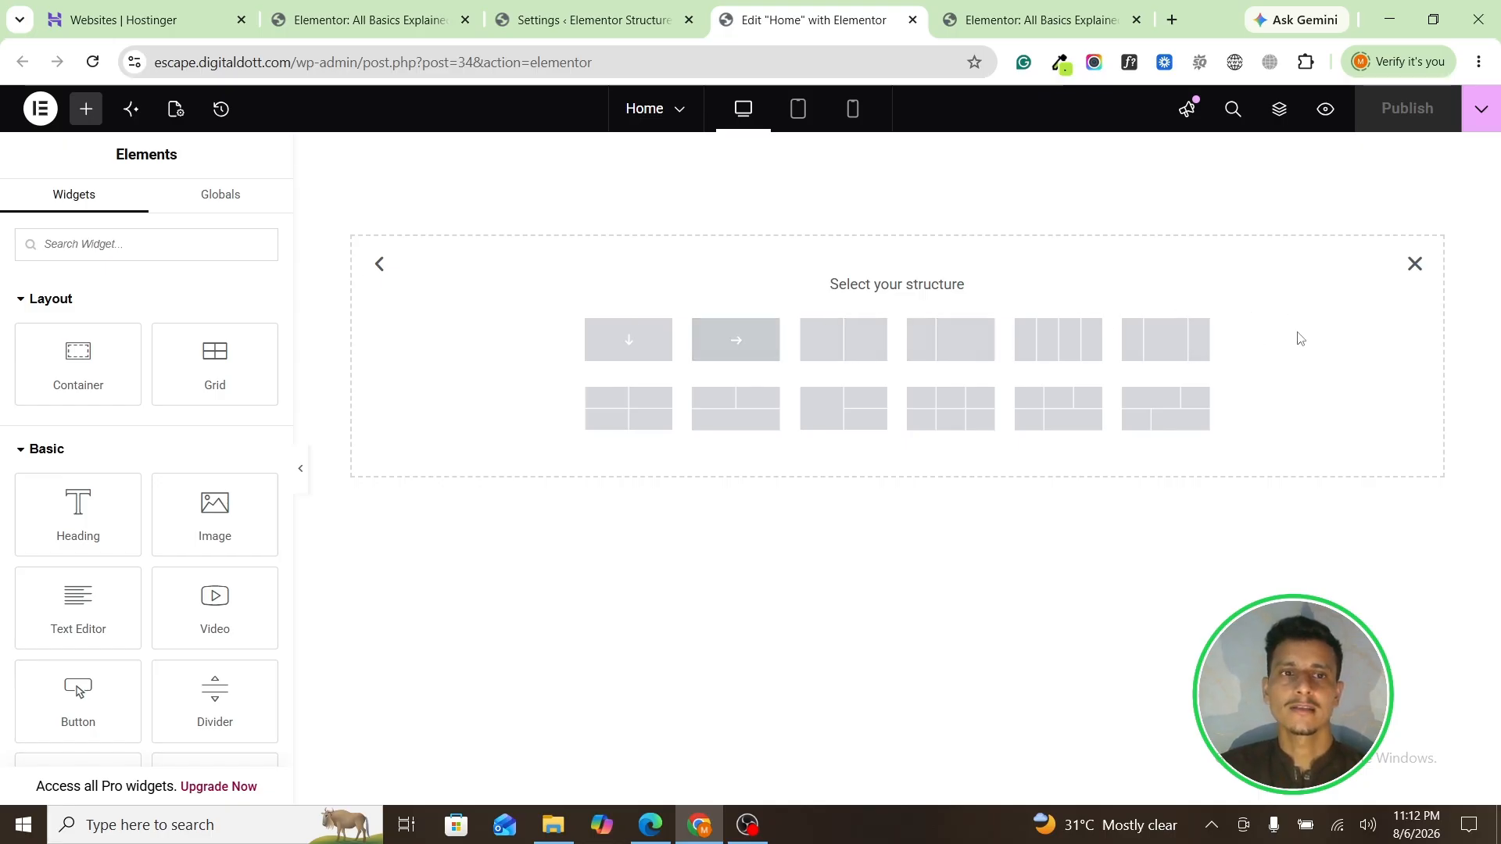
left_click(626, 367)
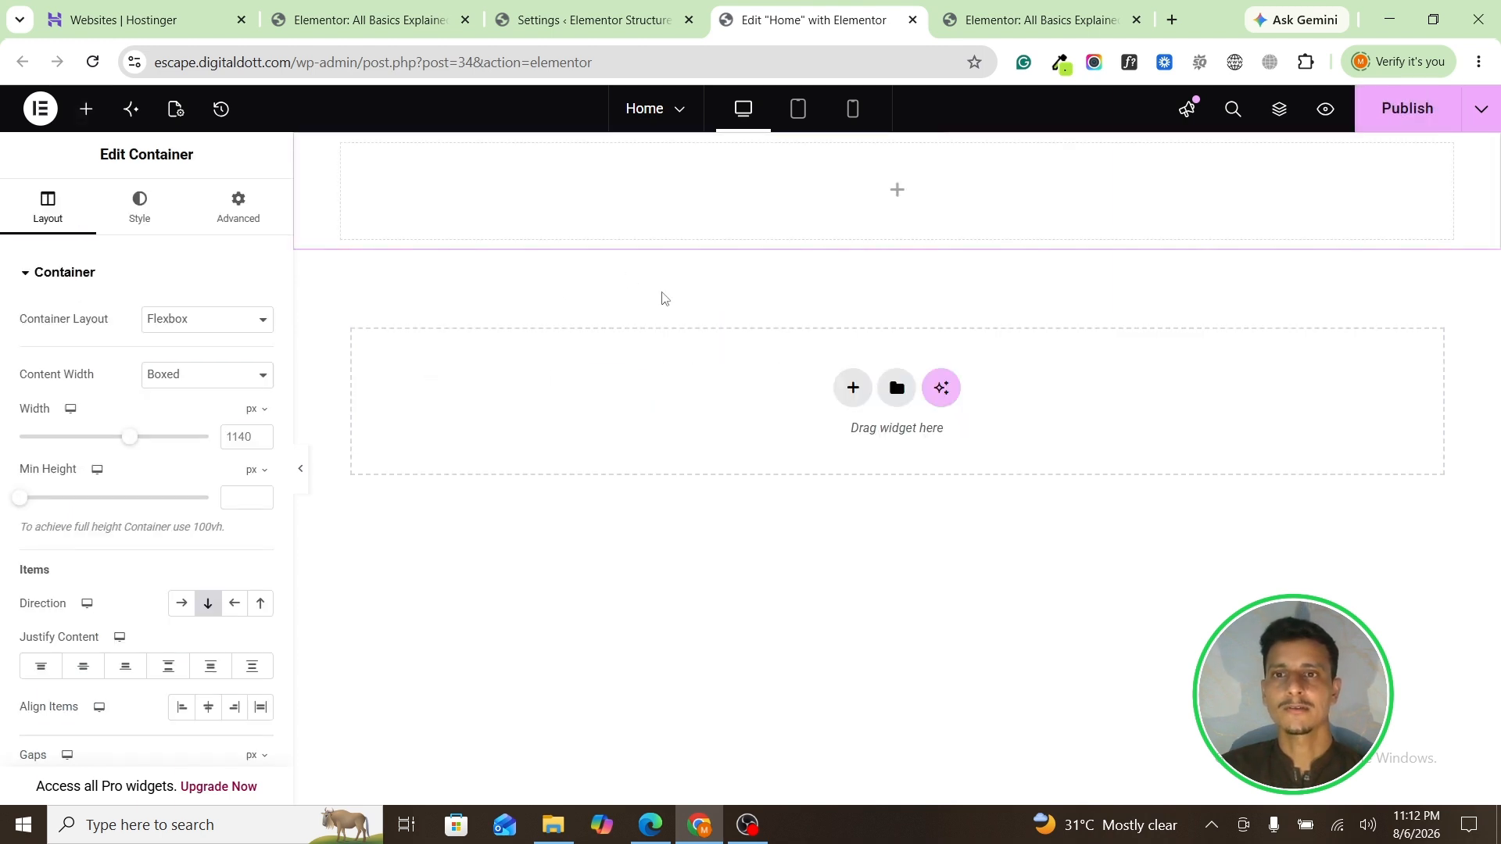
Step: Try narrower widths for the boxed container and set its width to 1200 px
mouse_move(875, 211)
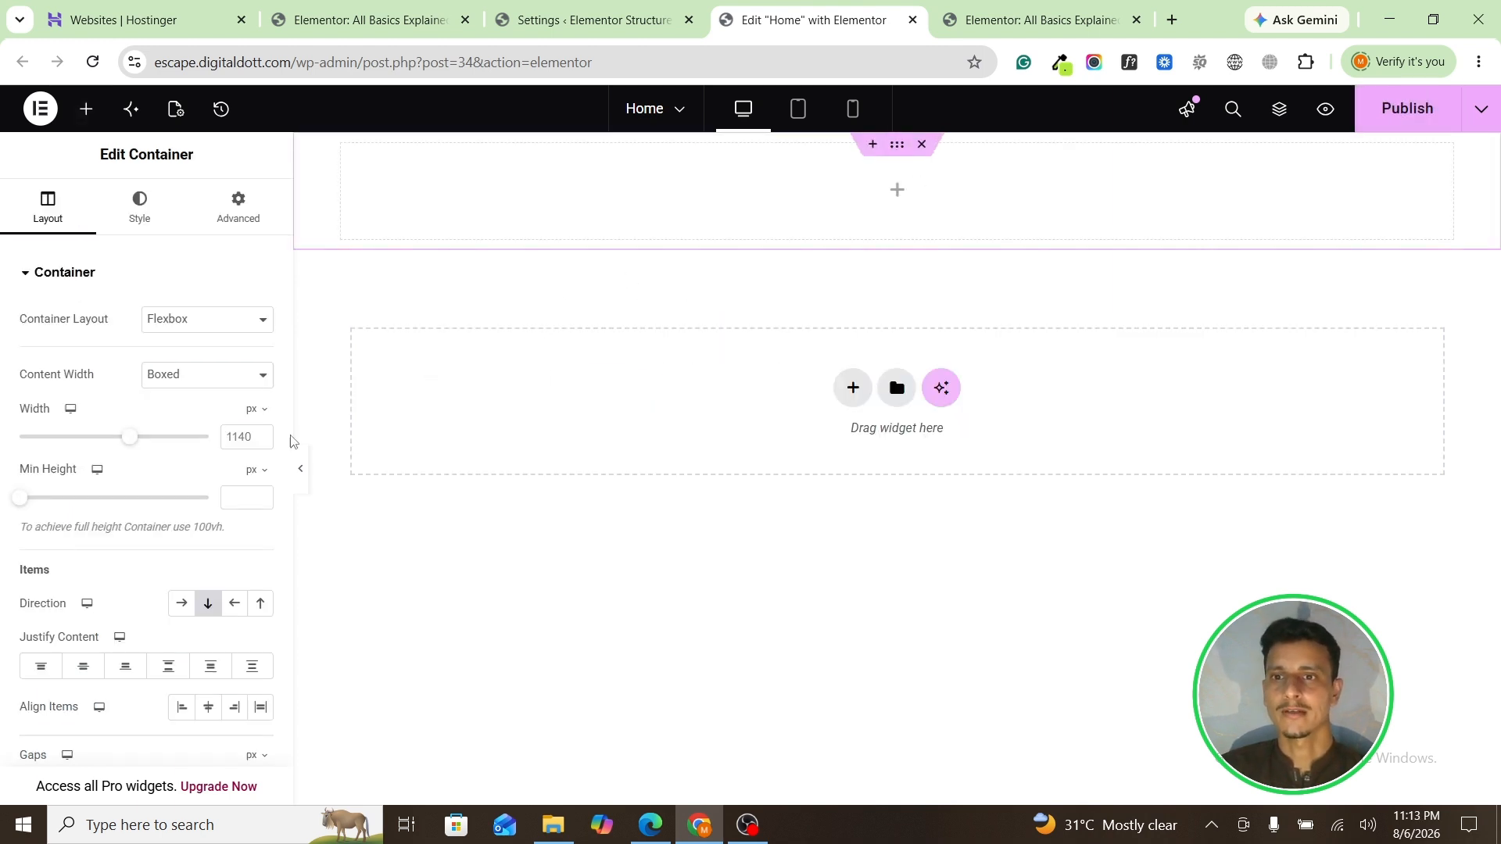
left_click_drag(131, 437, 75, 442)
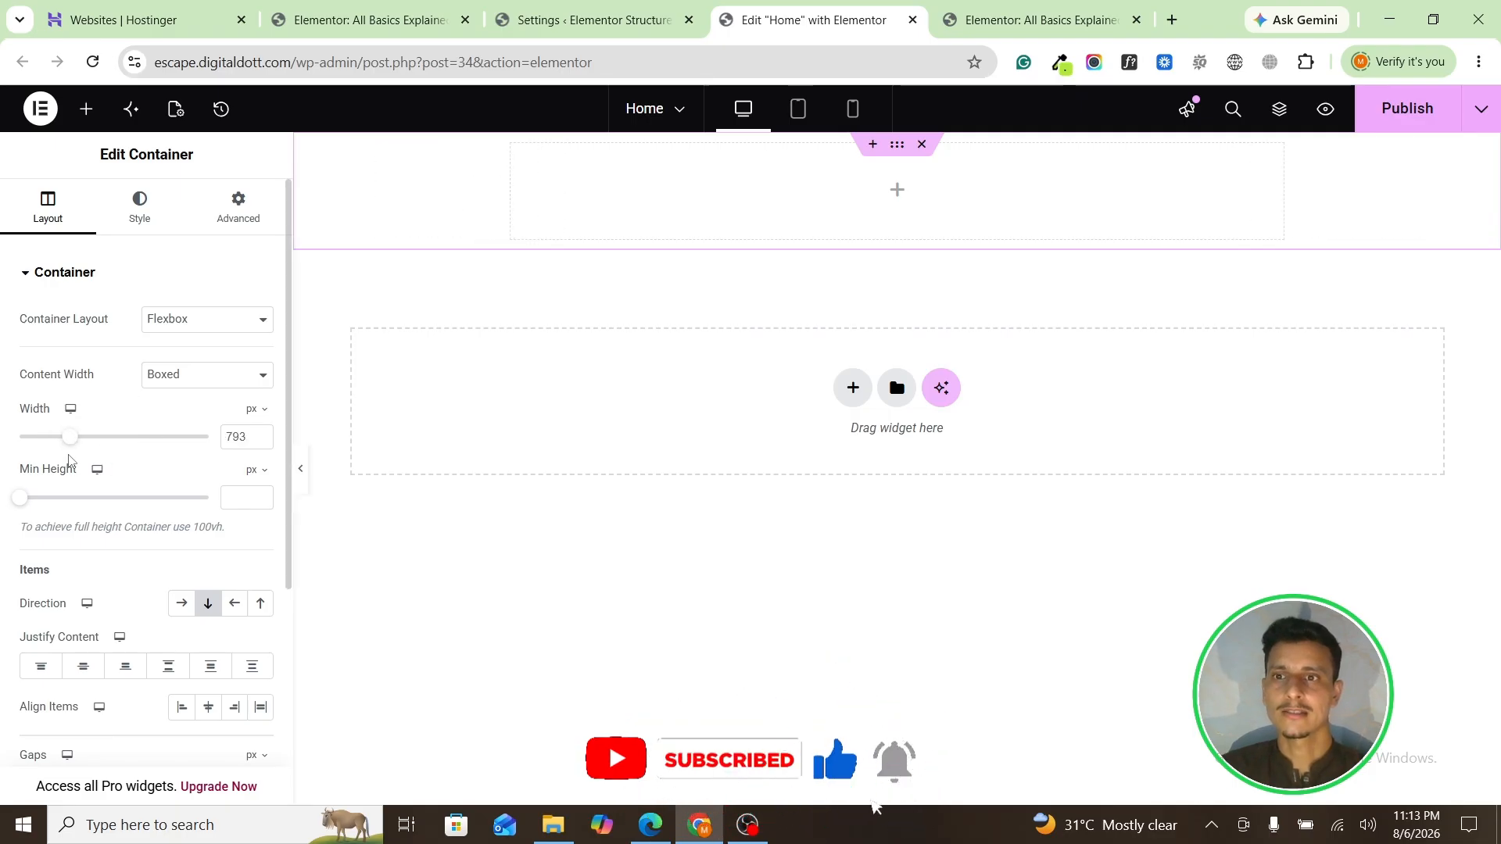
mouse_move(71, 444)
left_mouse_down()
mouse_move(107, 452)
mouse_move(62, 456)
left_mouse_up()
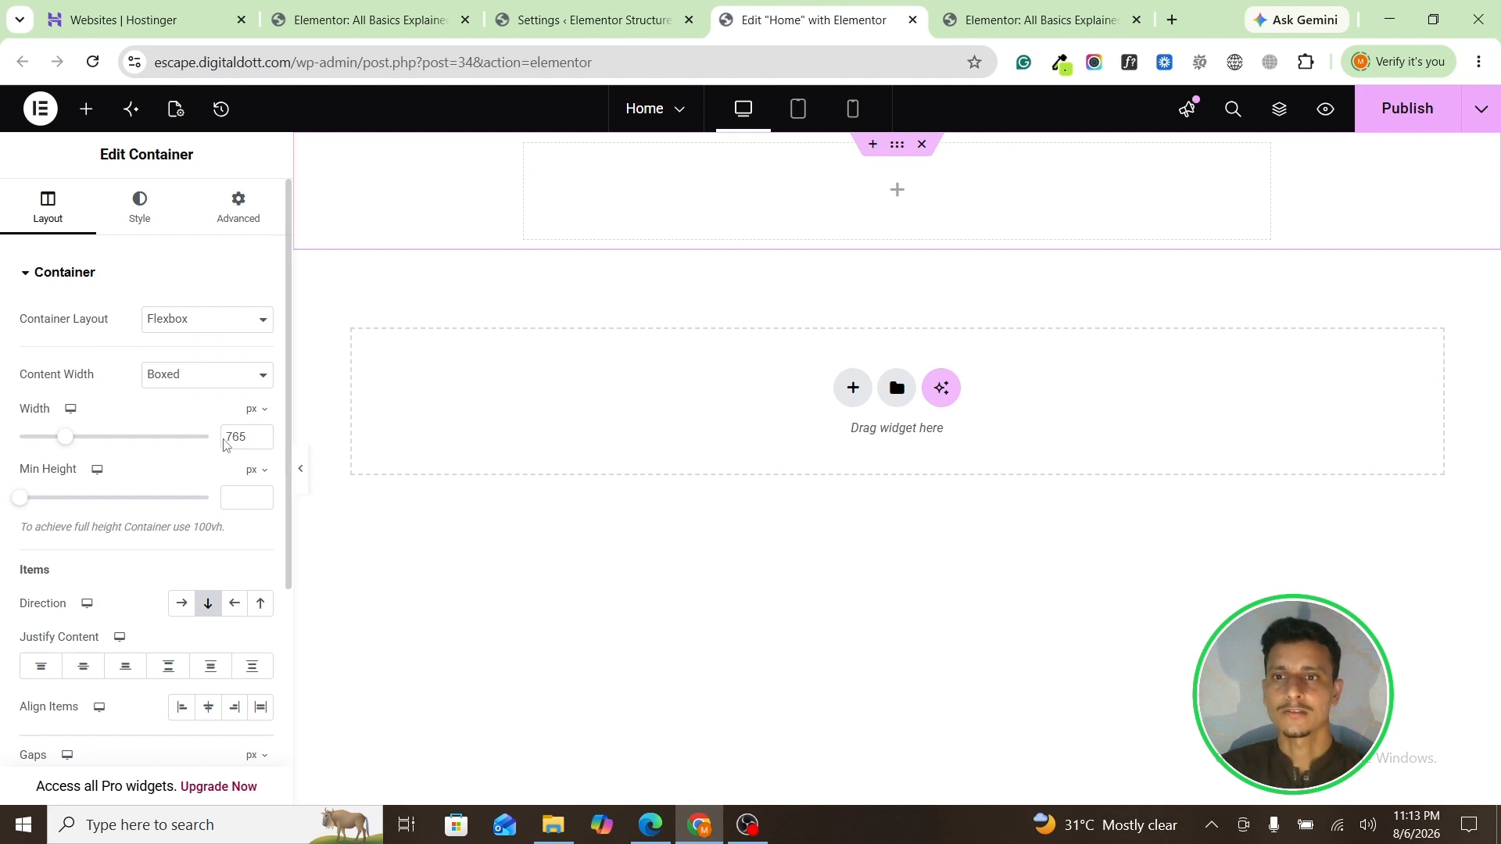
type("12")
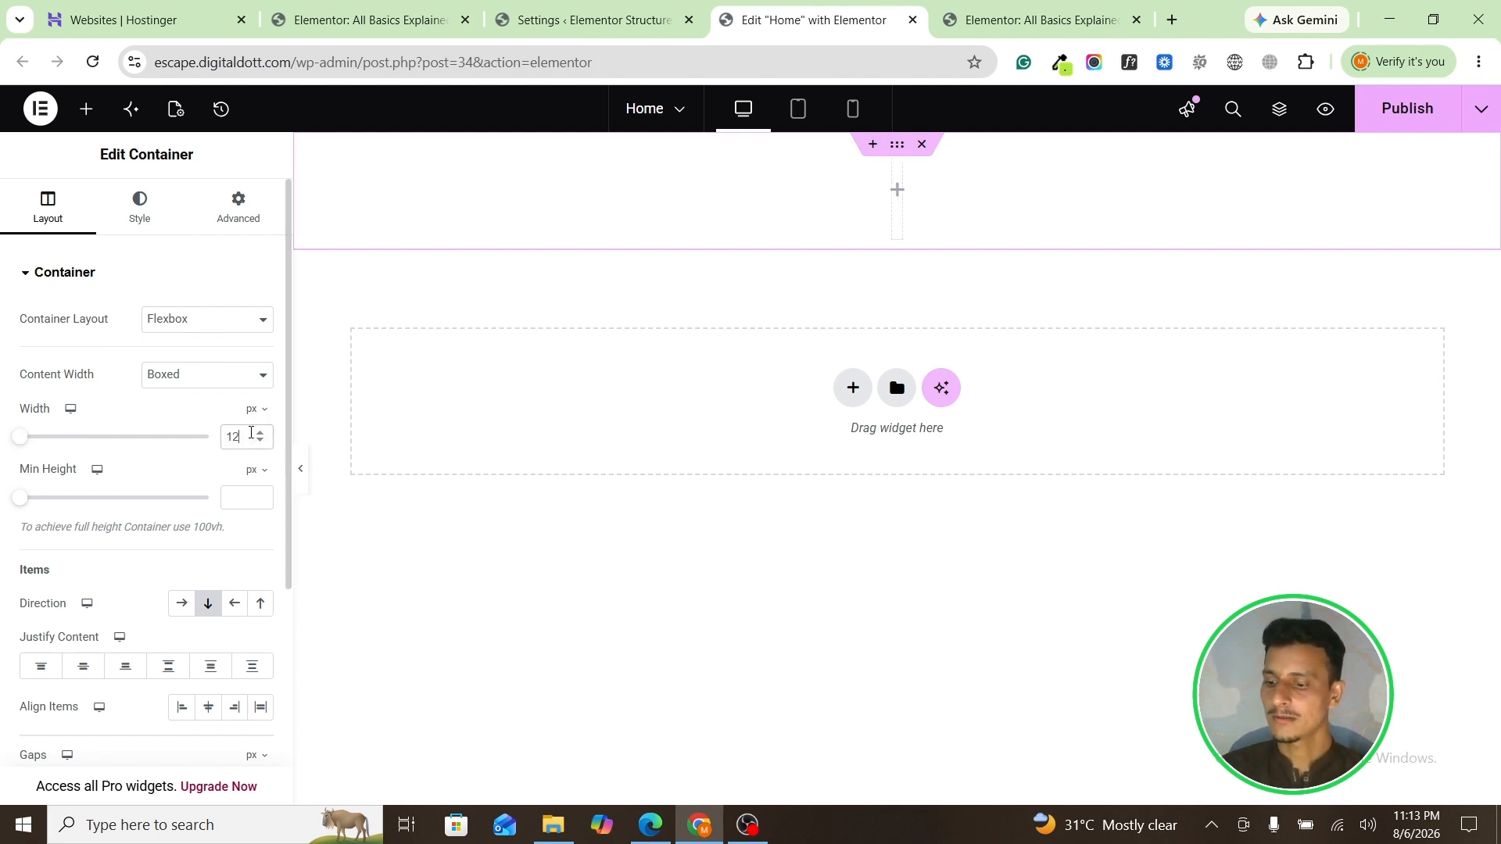
type("00")
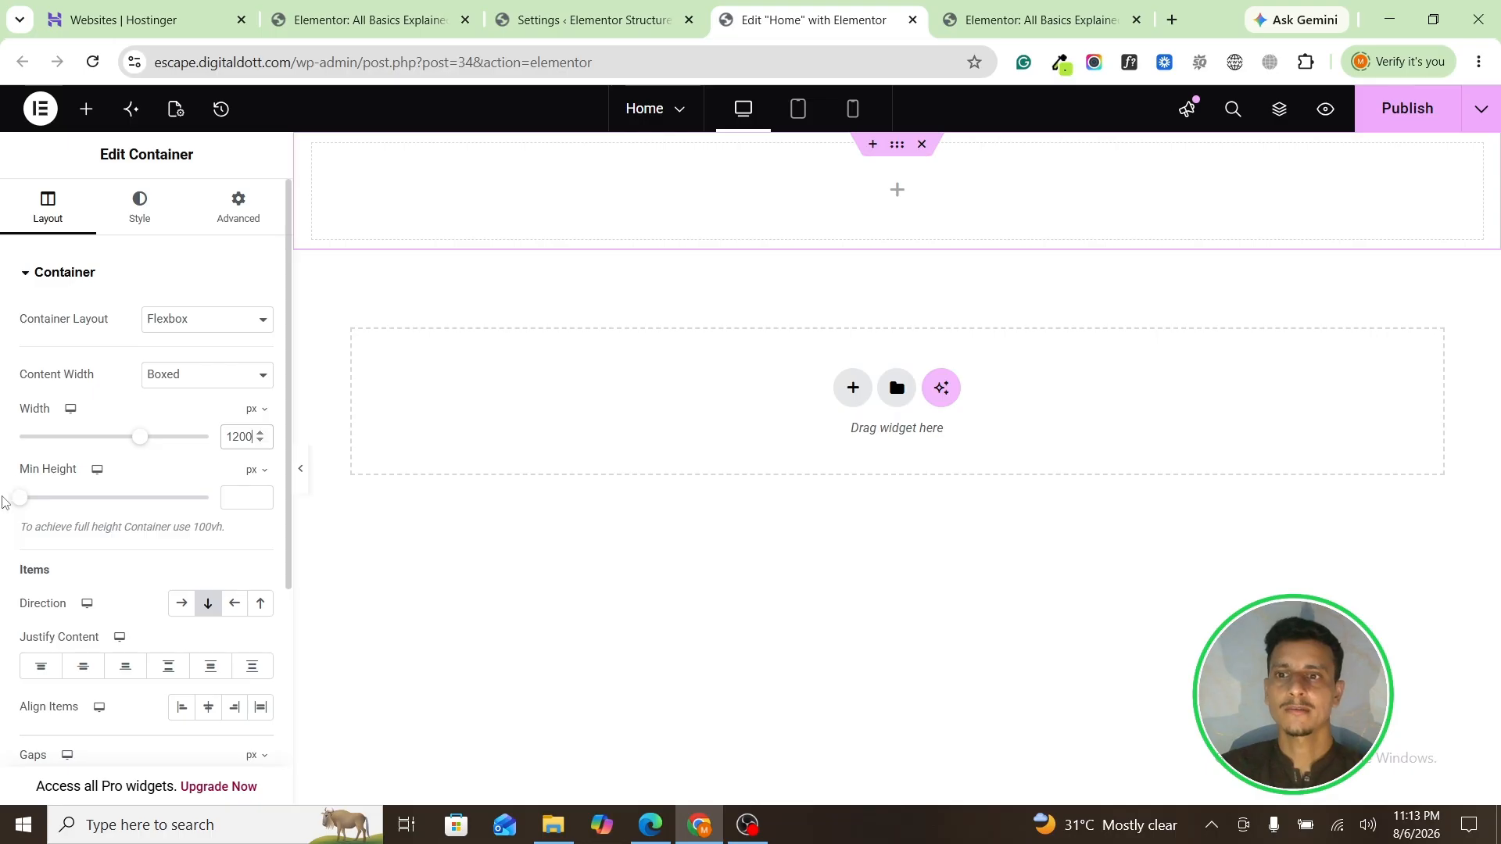
Step: Try the container's minimum height at 100 px and at 100 vh, and clear the value
left_click_drag(21, 502, 162, 509)
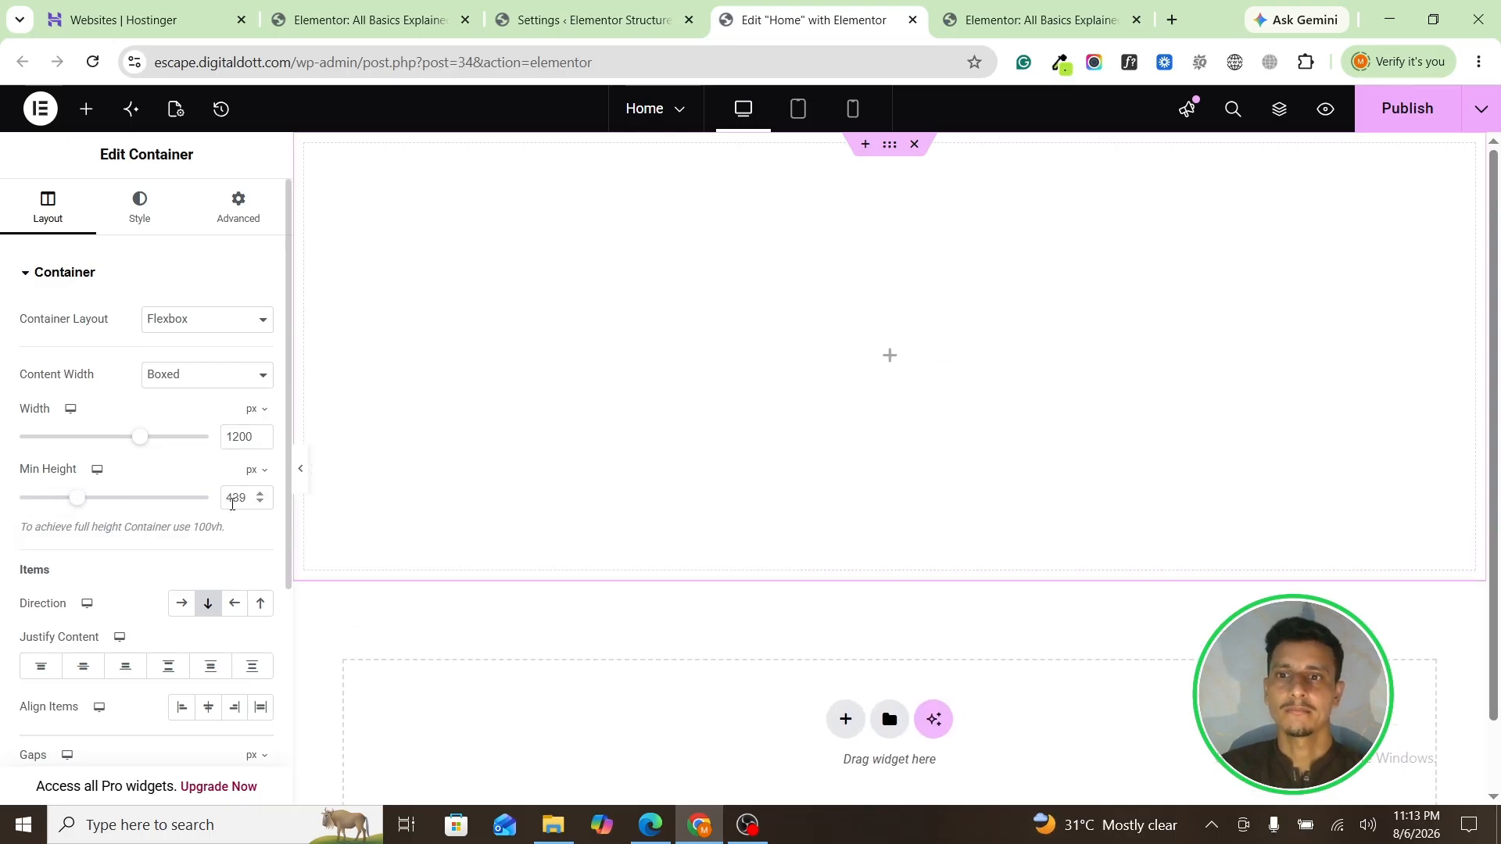
type("100")
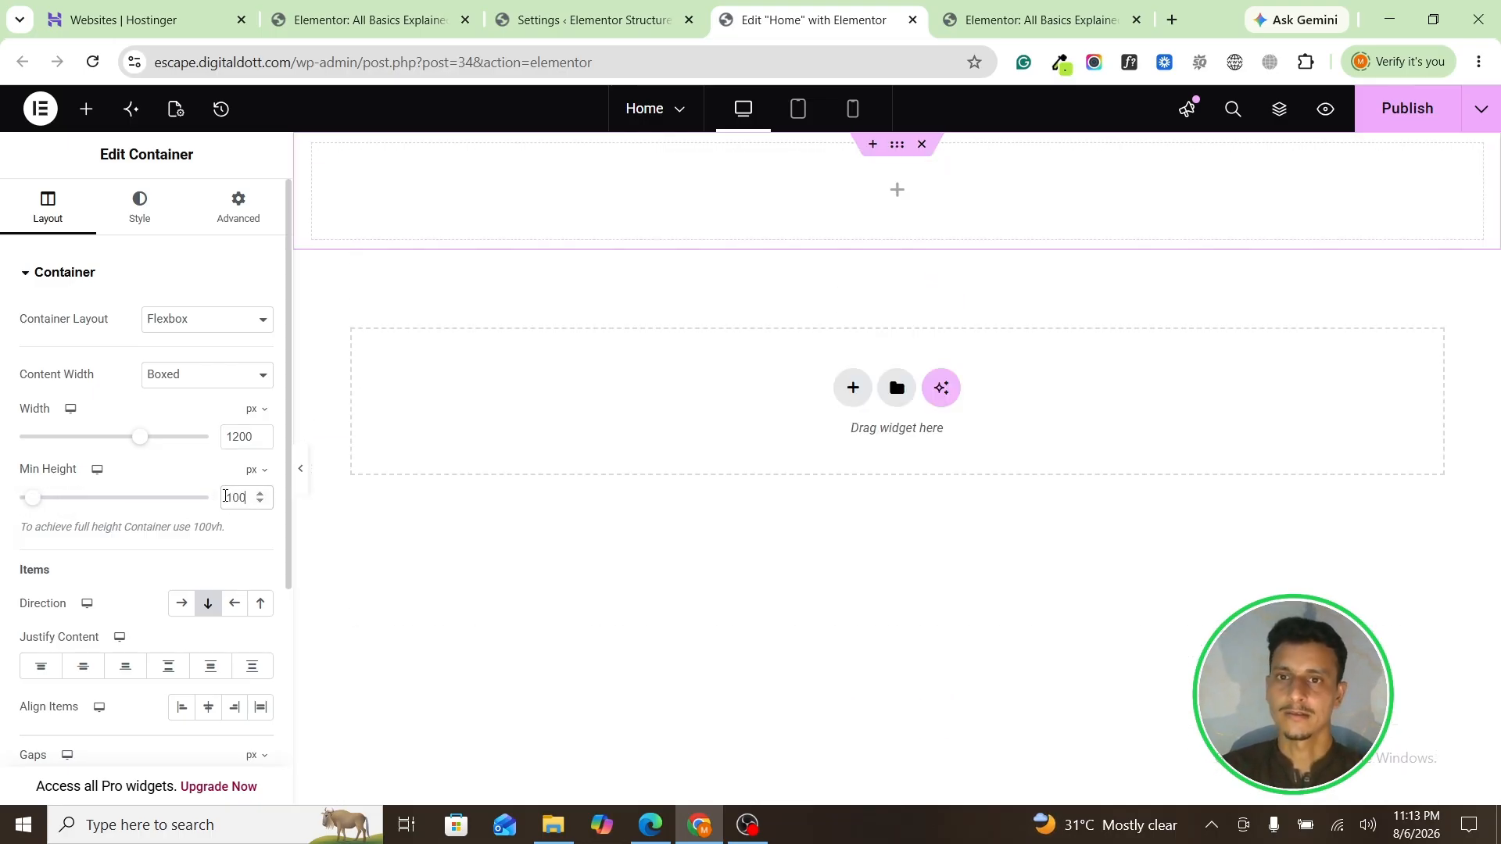
left_click(258, 471)
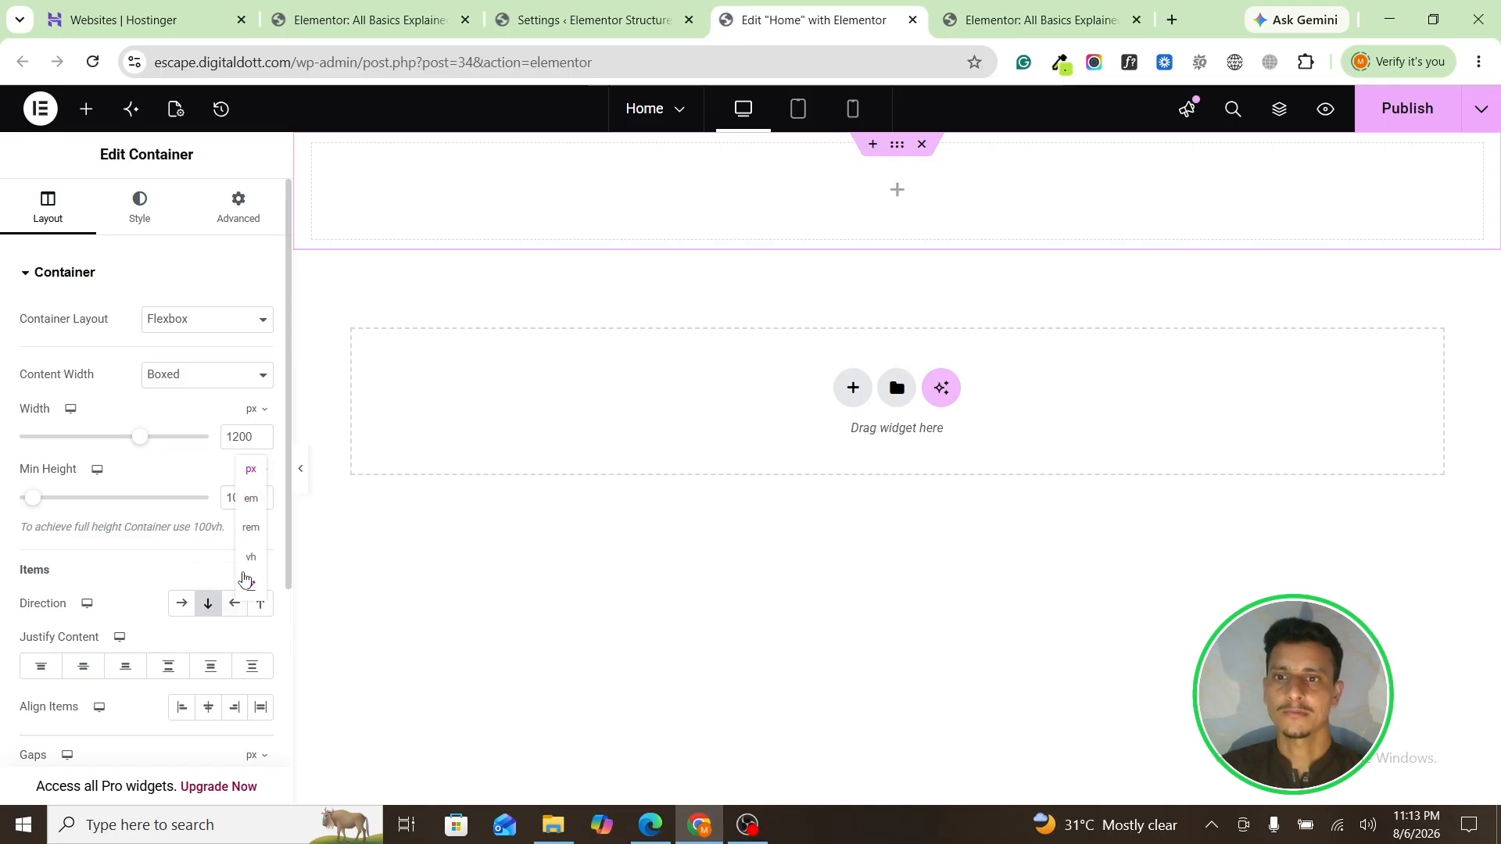
left_click(251, 558)
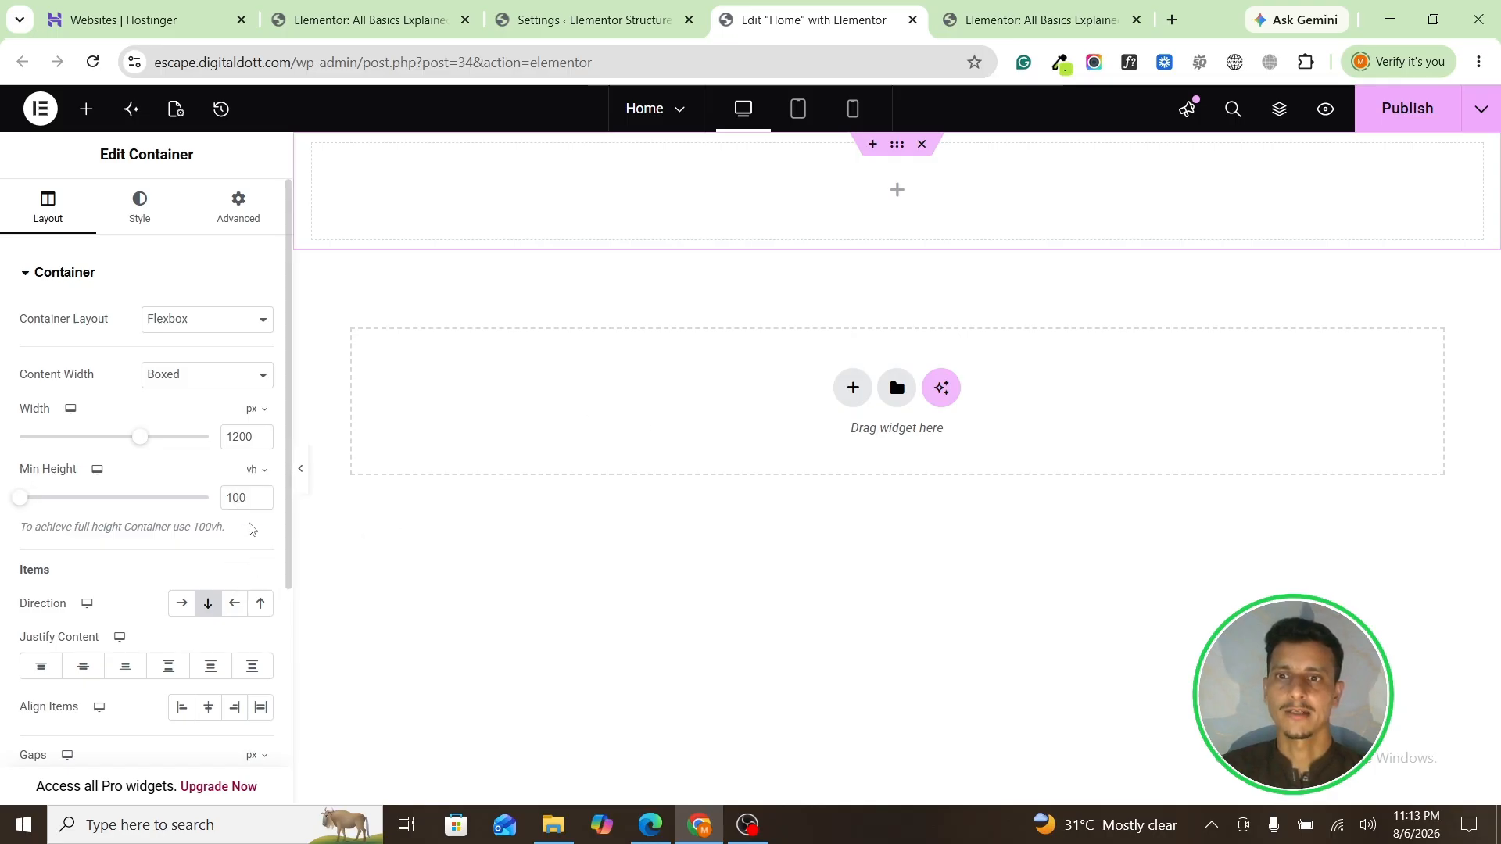
left_click_drag(28, 498, 65, 498)
left_click_drag(165, 506, 209, 500)
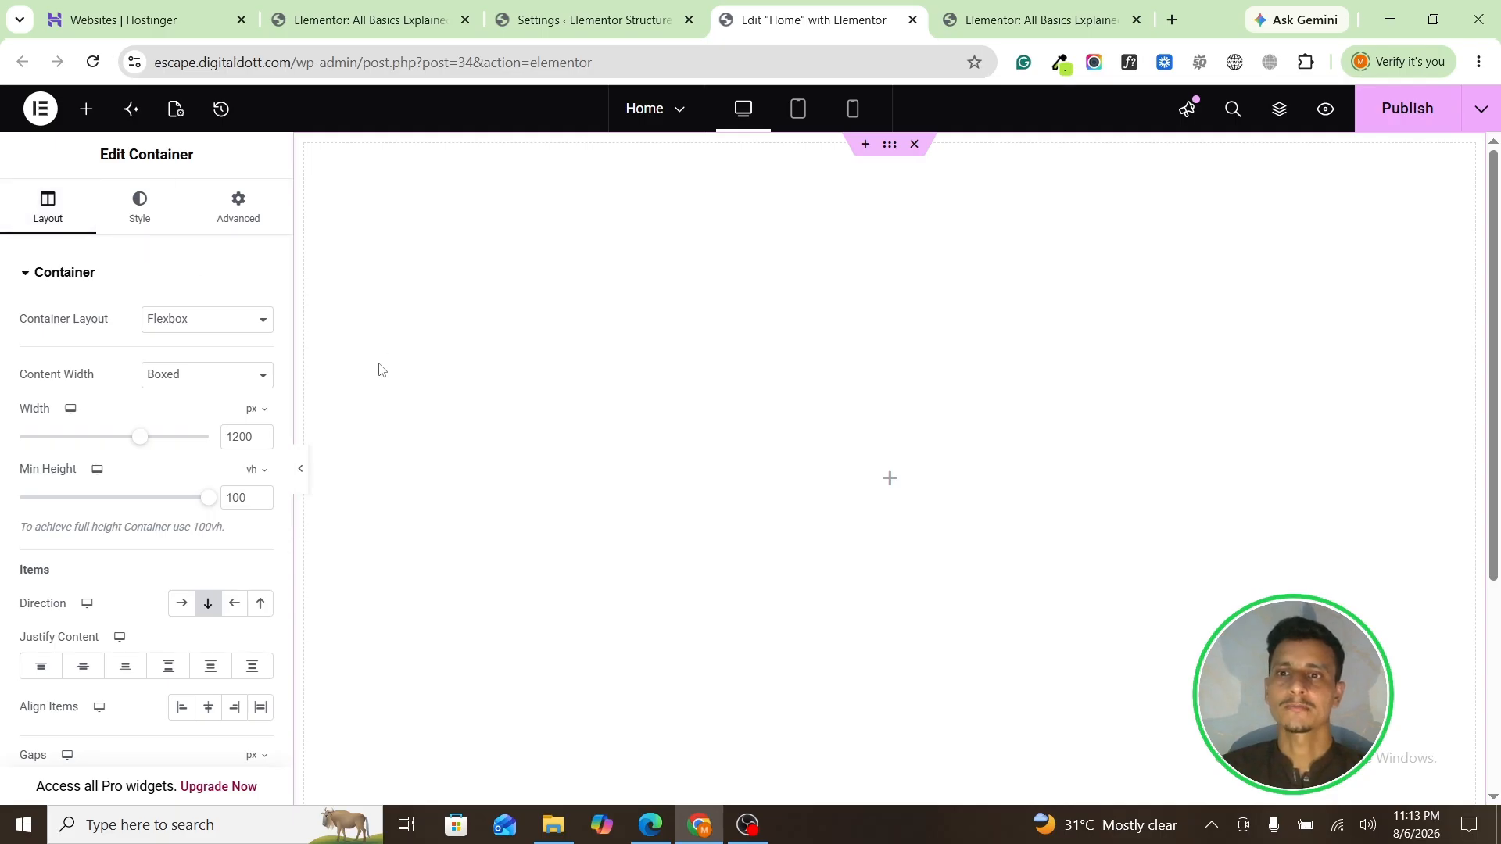
key("BackSpace")
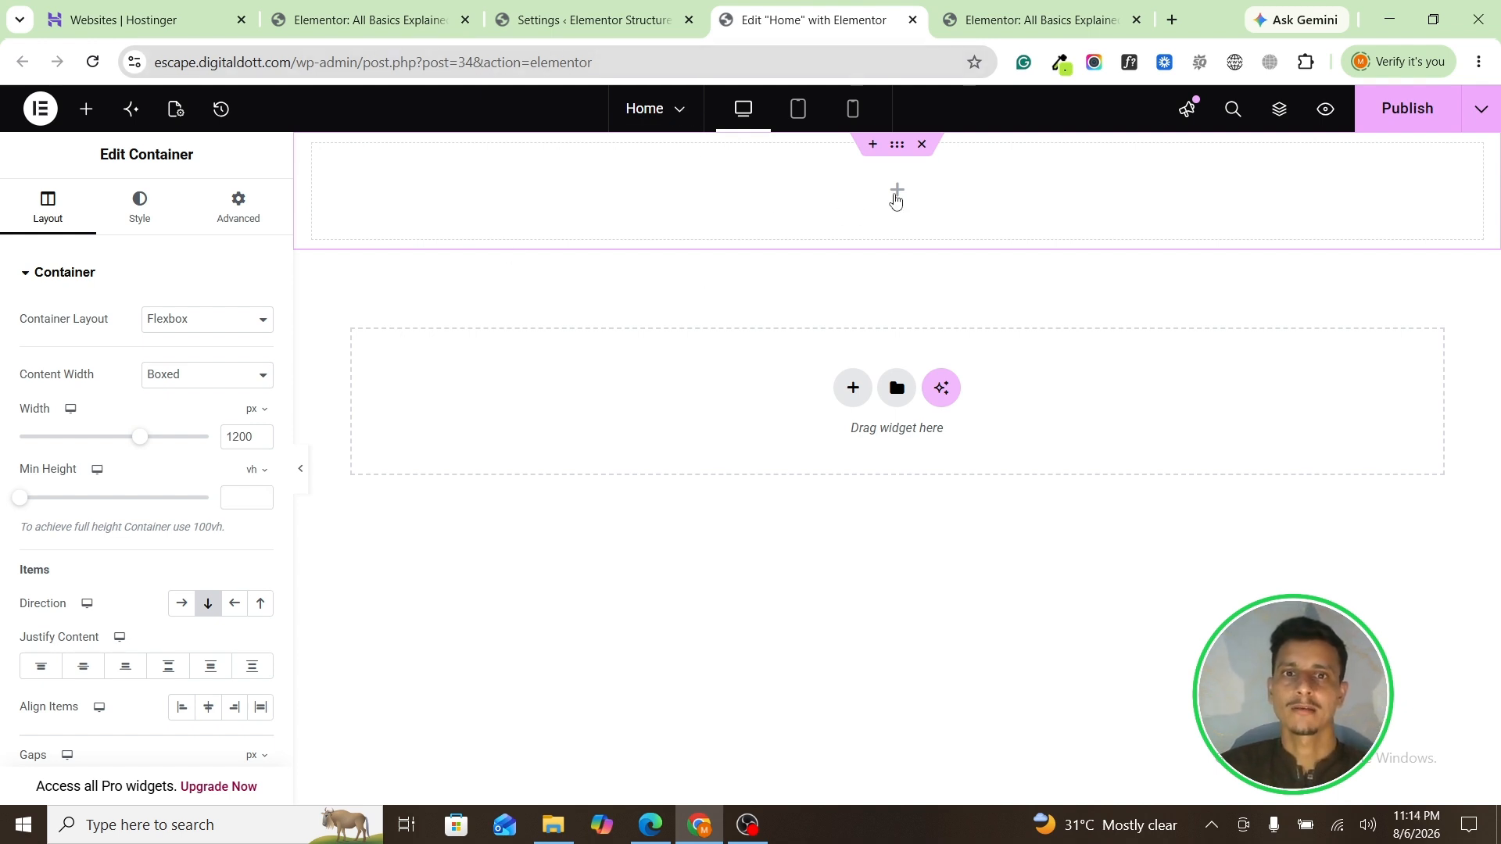
Step: Add a Heading widget to the empty container and highlight its default title text for editing
left_click(896, 192)
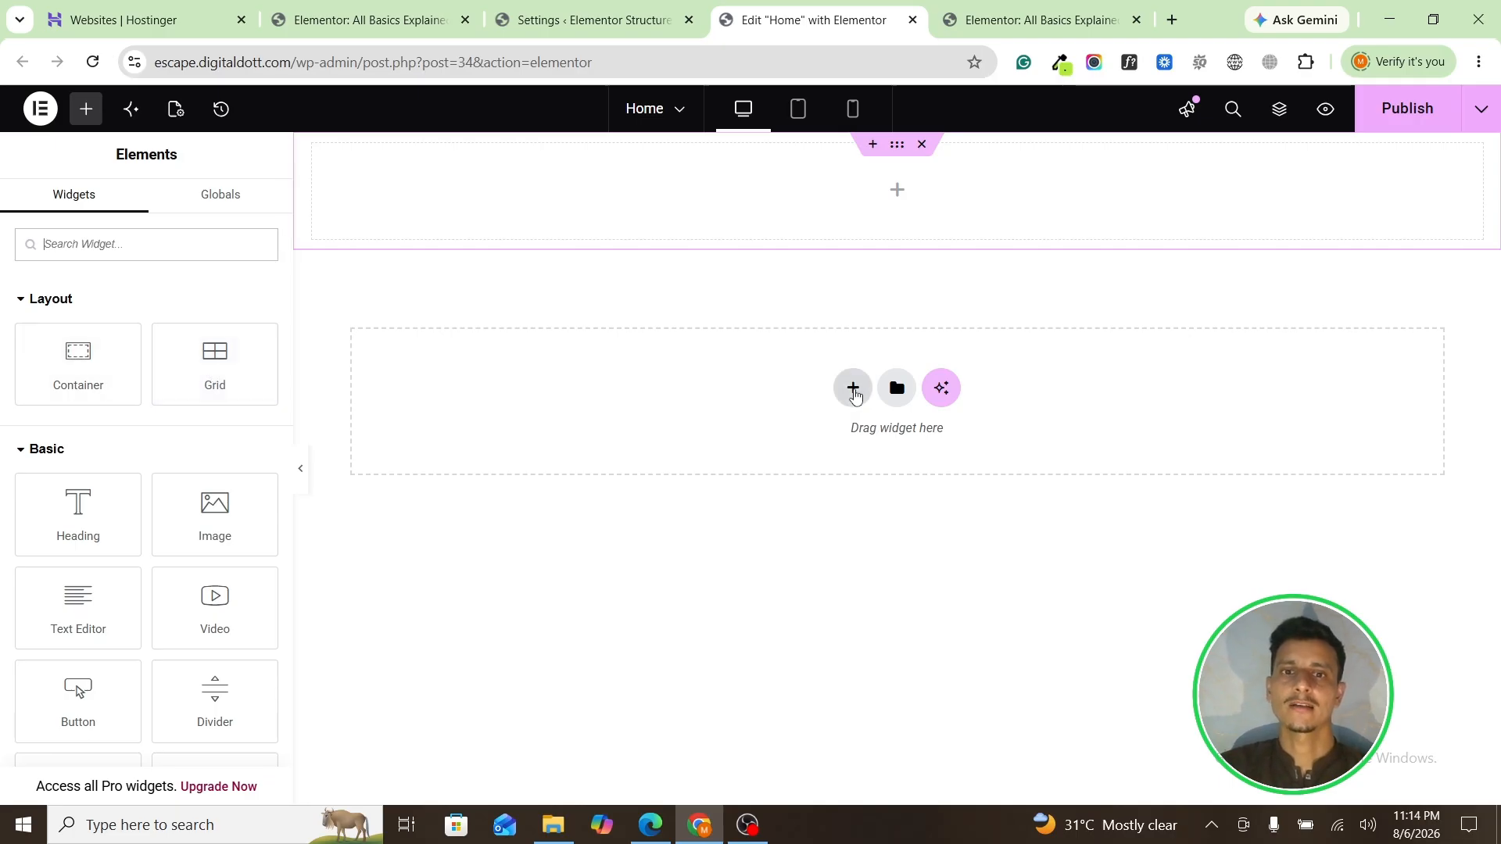
left_click(852, 388)
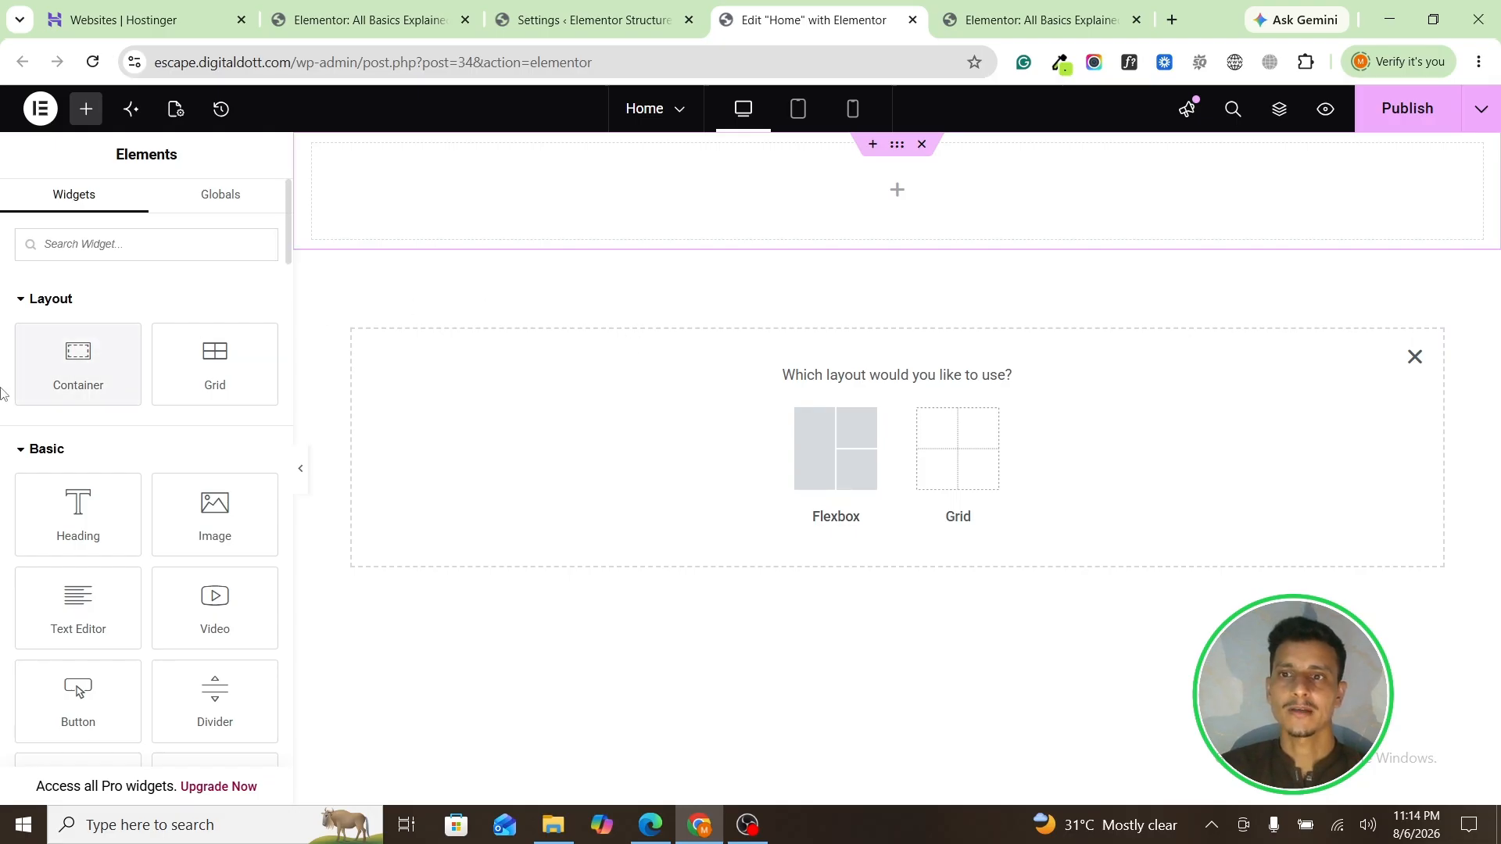
left_click(1415, 356)
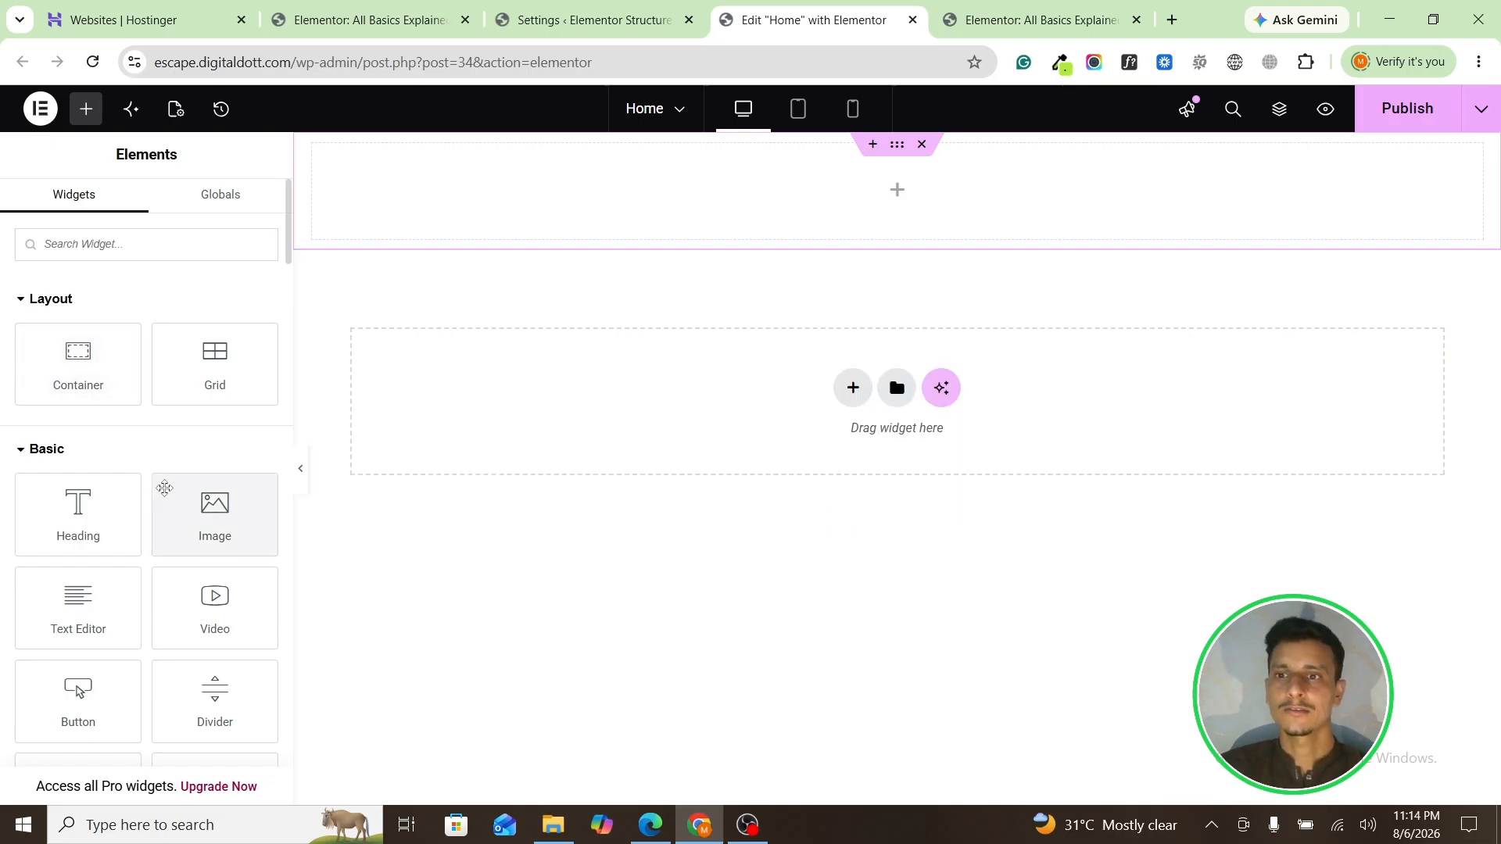
scroll(136, 510, "down", 1)
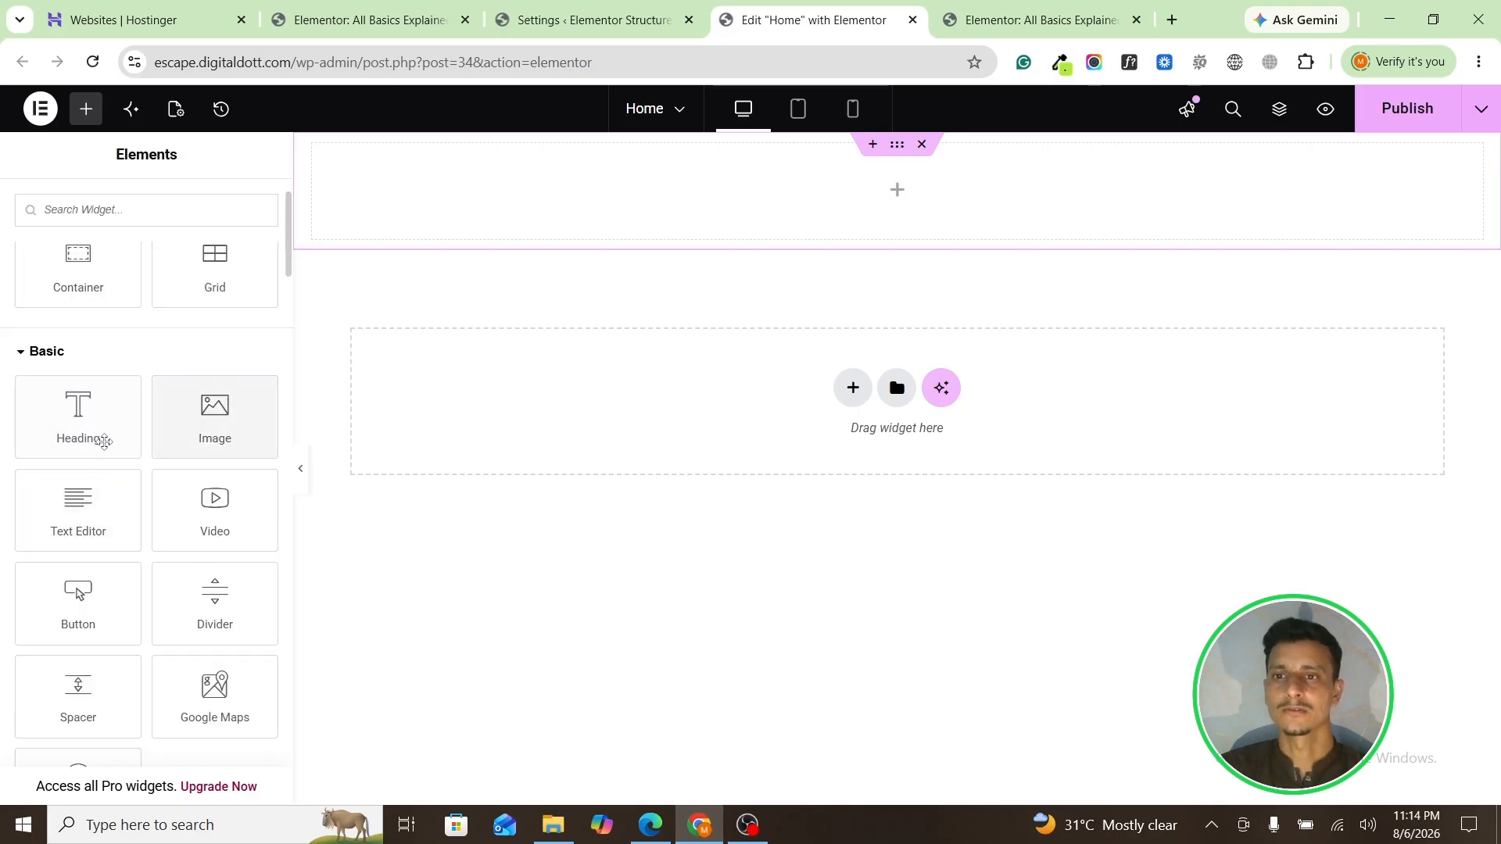
left_click_drag(86, 426, 547, 224)
left_click(184, 342)
left_click_drag(183, 341, 1, 352)
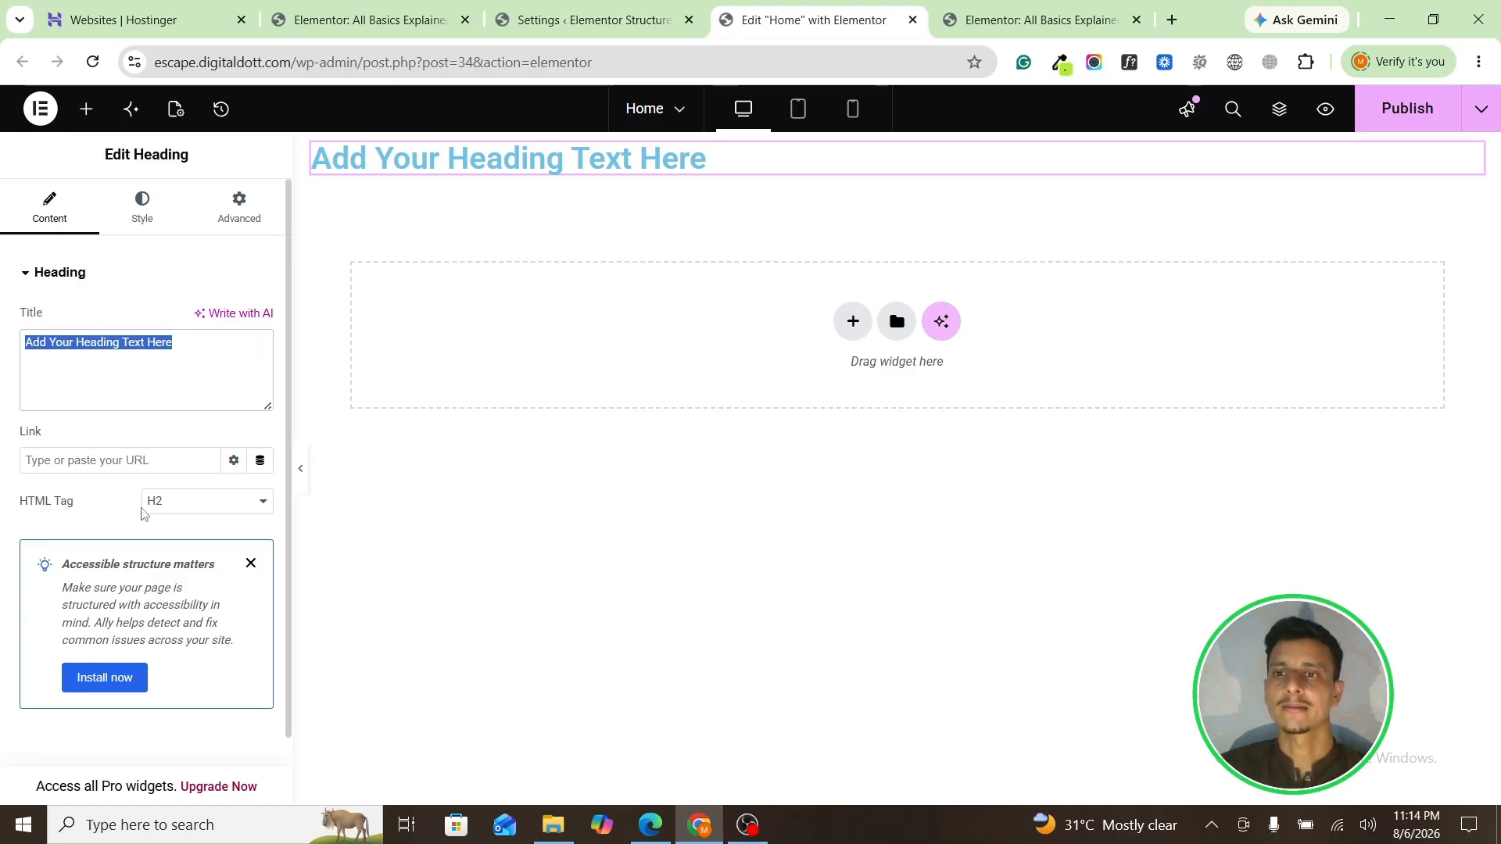
Step: Try the H2, H3, H4, H6 and H1 HTML tags in turn on the heading
left_click(169, 513)
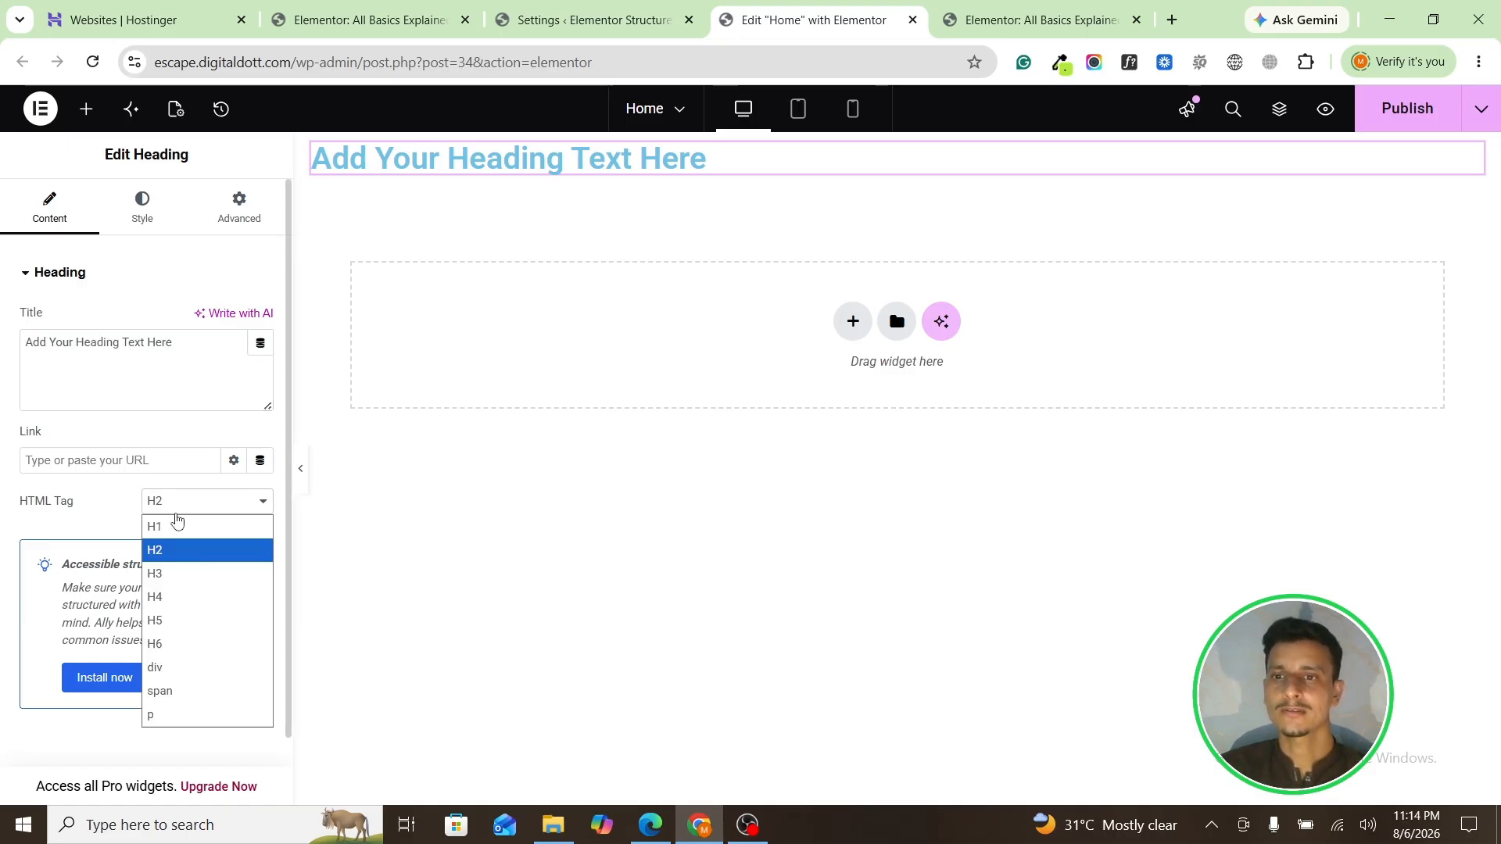
left_click(188, 553)
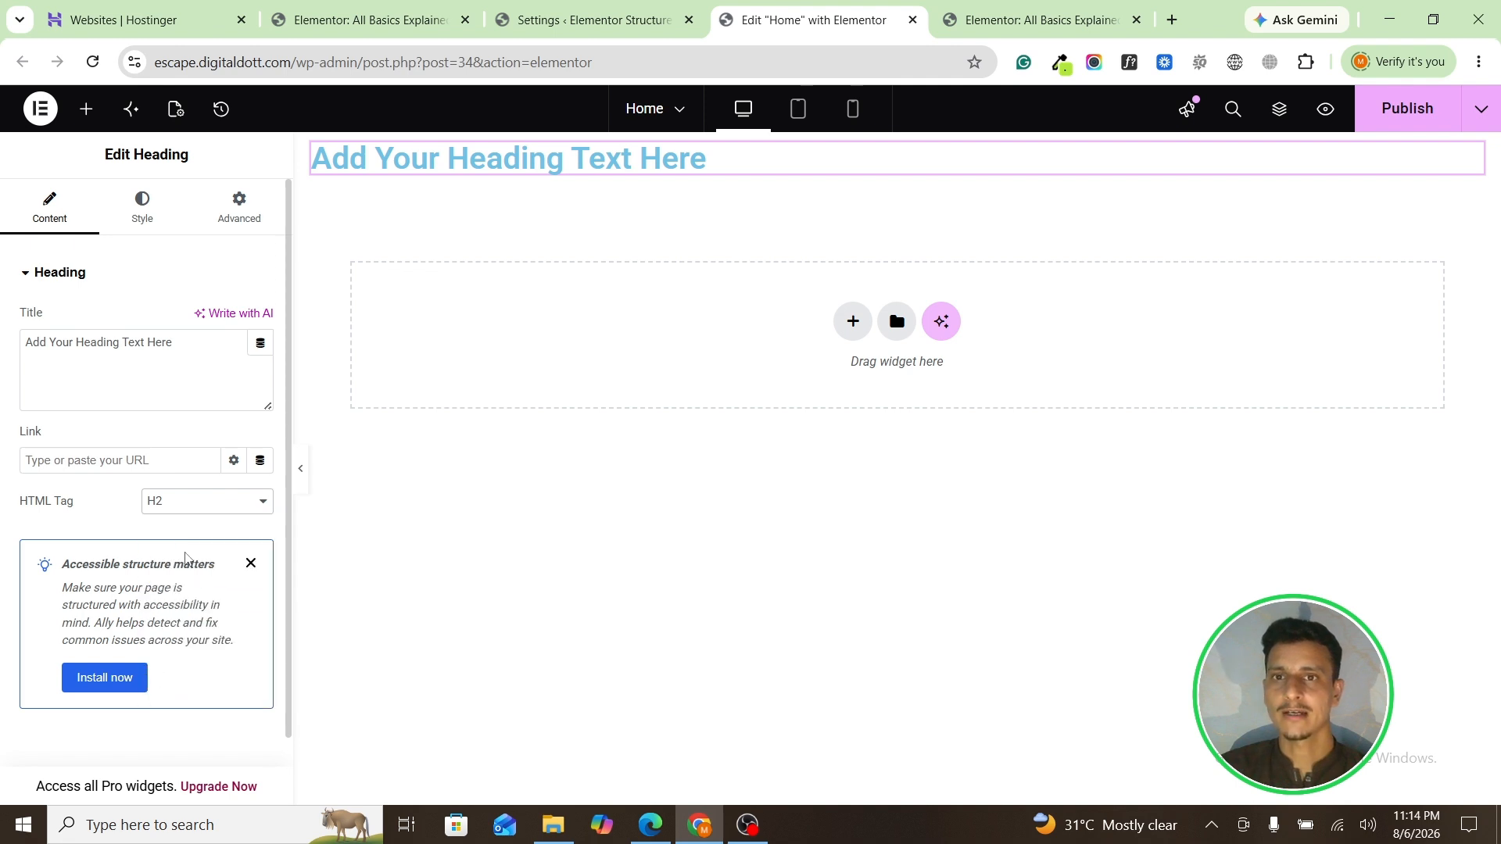
left_click(162, 512)
left_click(162, 579)
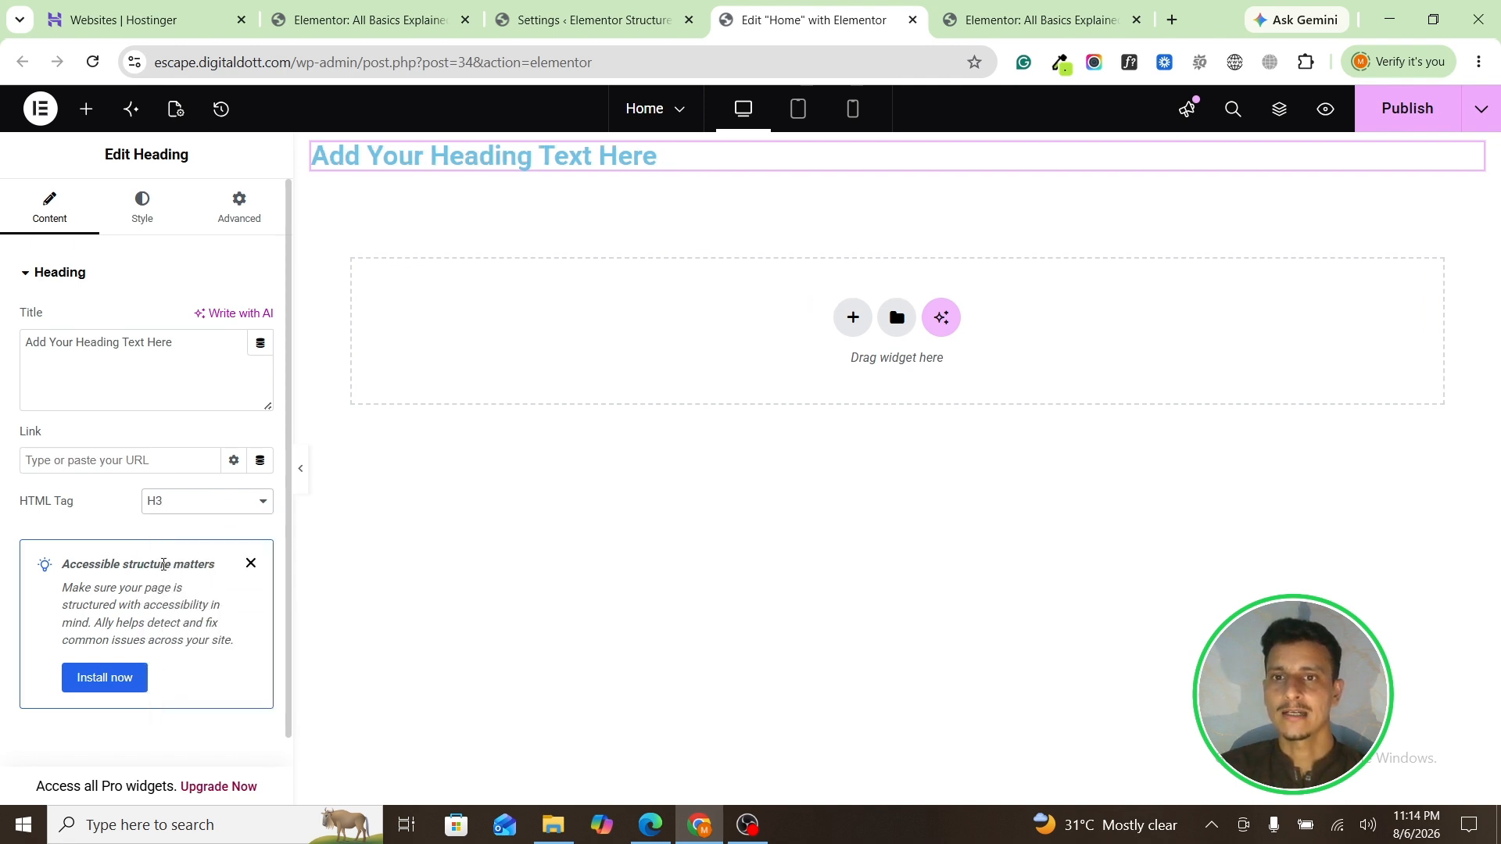
left_click(188, 500)
left_click(170, 597)
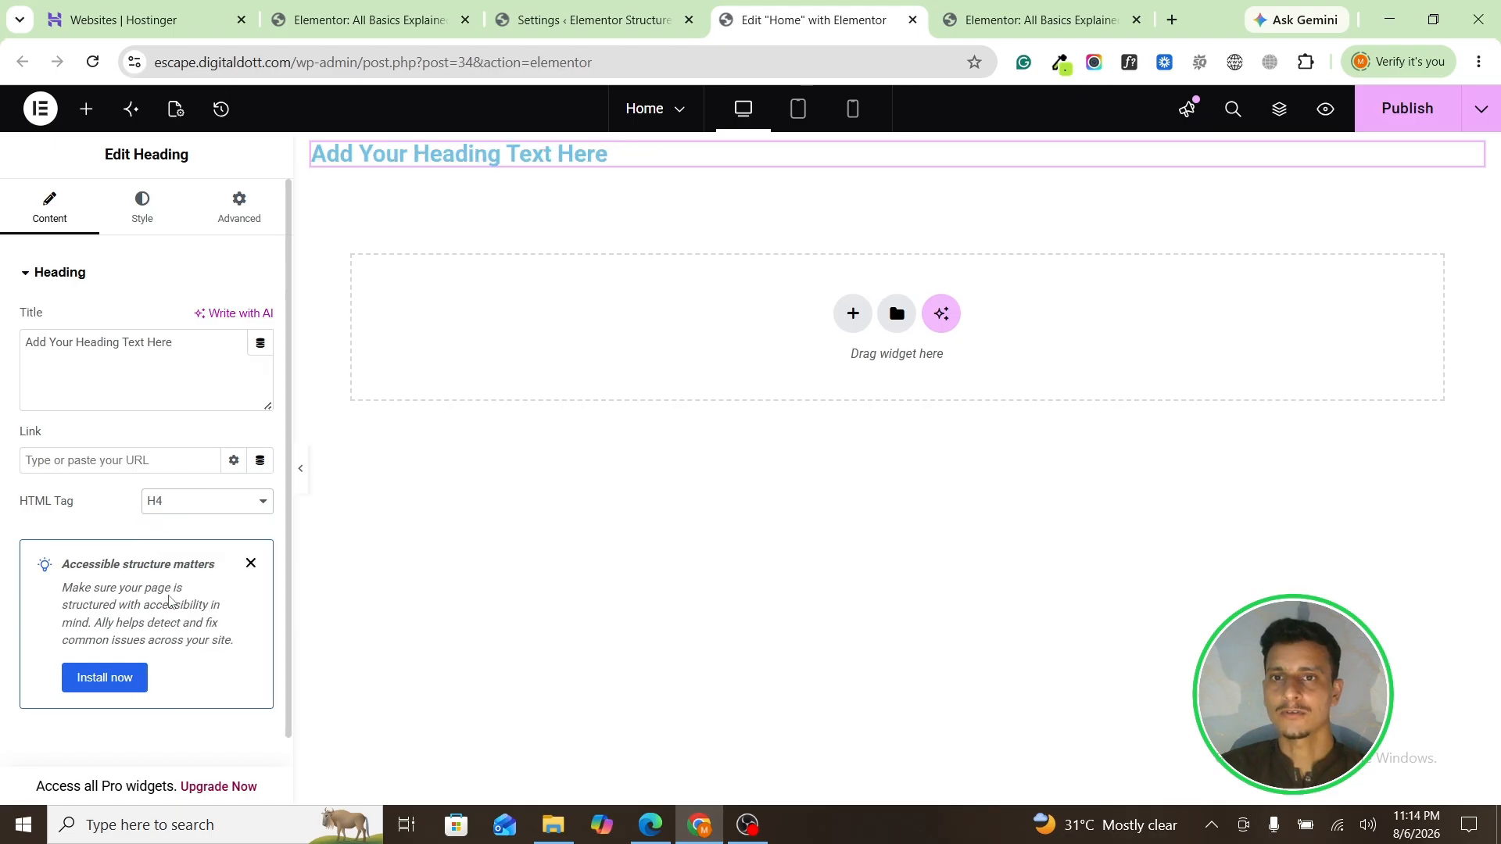
left_click(189, 513)
left_click(170, 643)
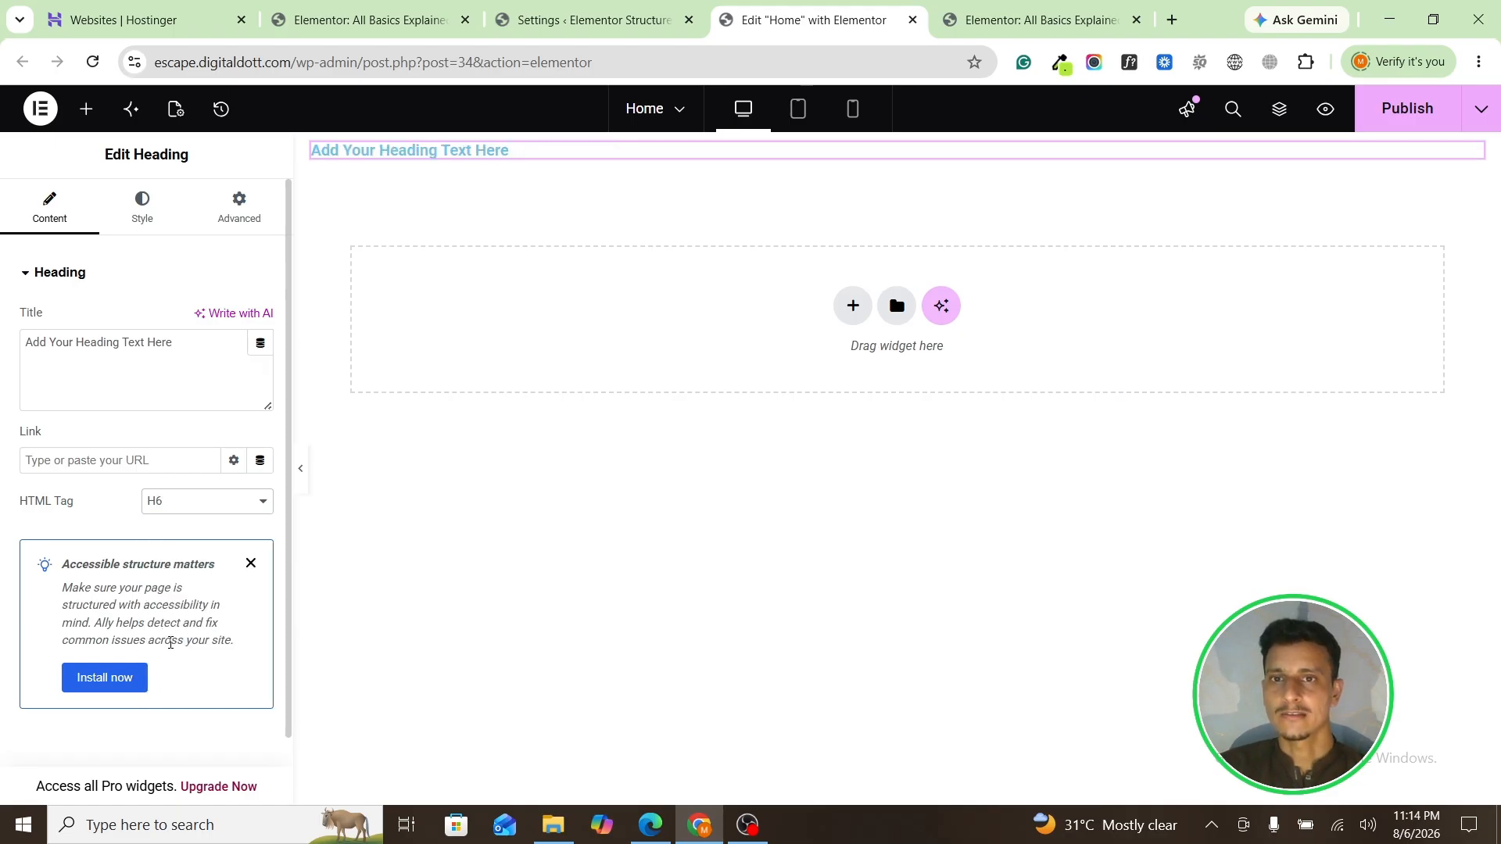
left_click(178, 502)
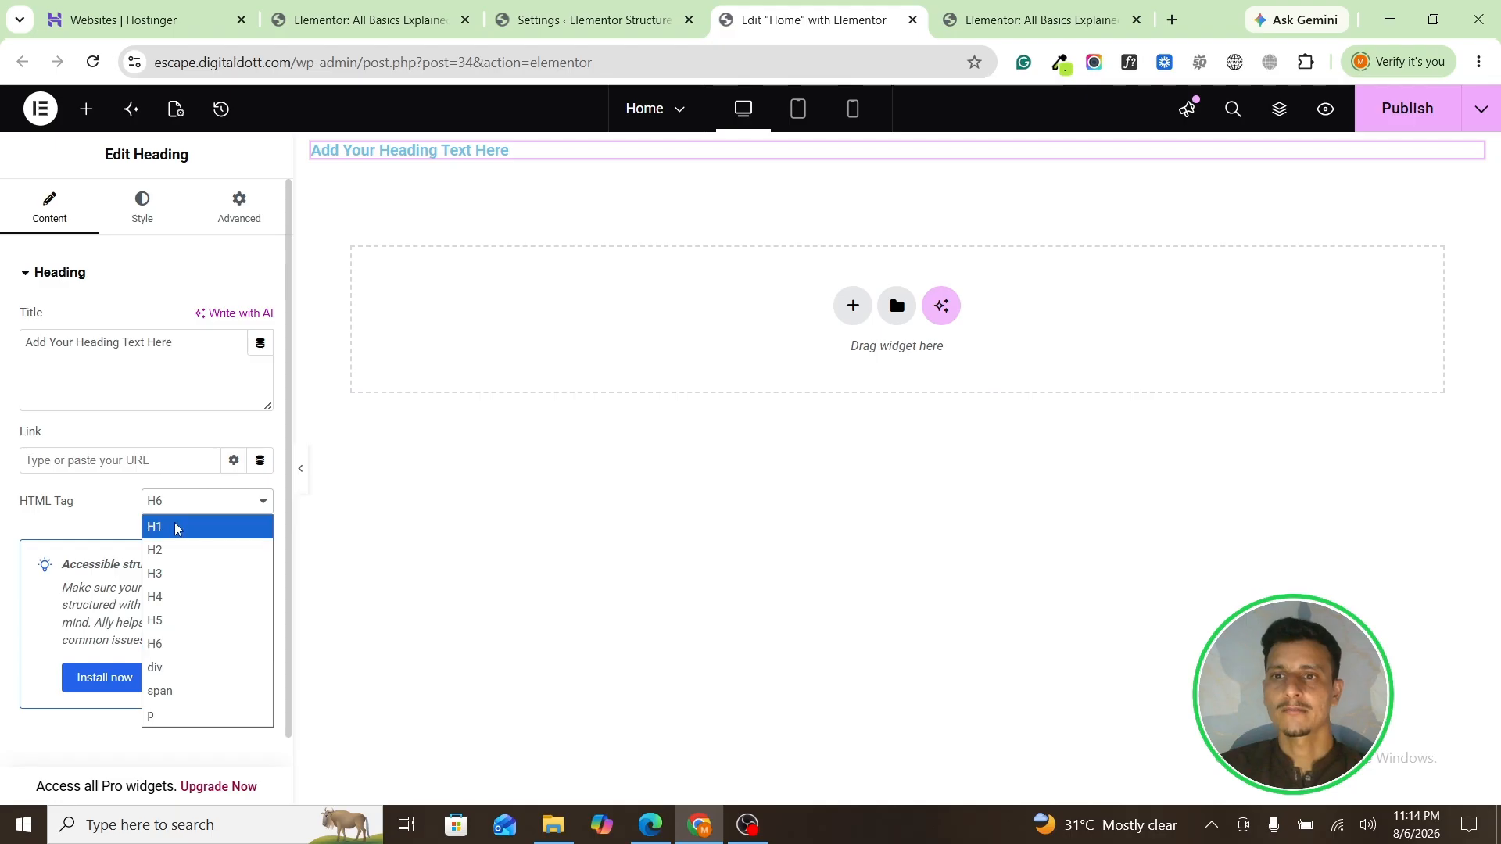
left_click(177, 528)
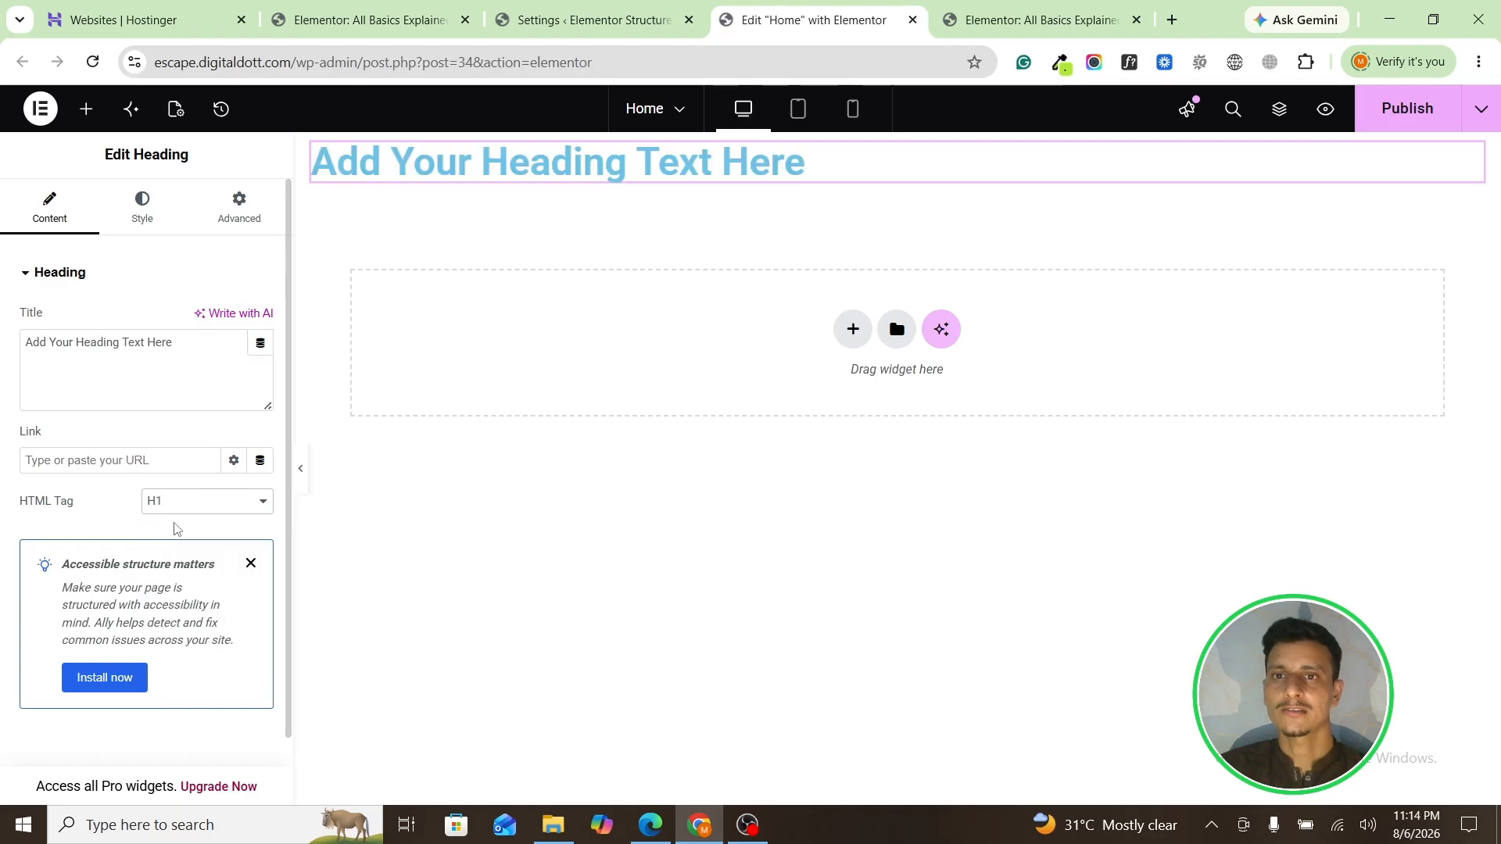
Step: Dismiss the accessible structure notice and set the heading's HTML tag to H6
left_click(250, 565)
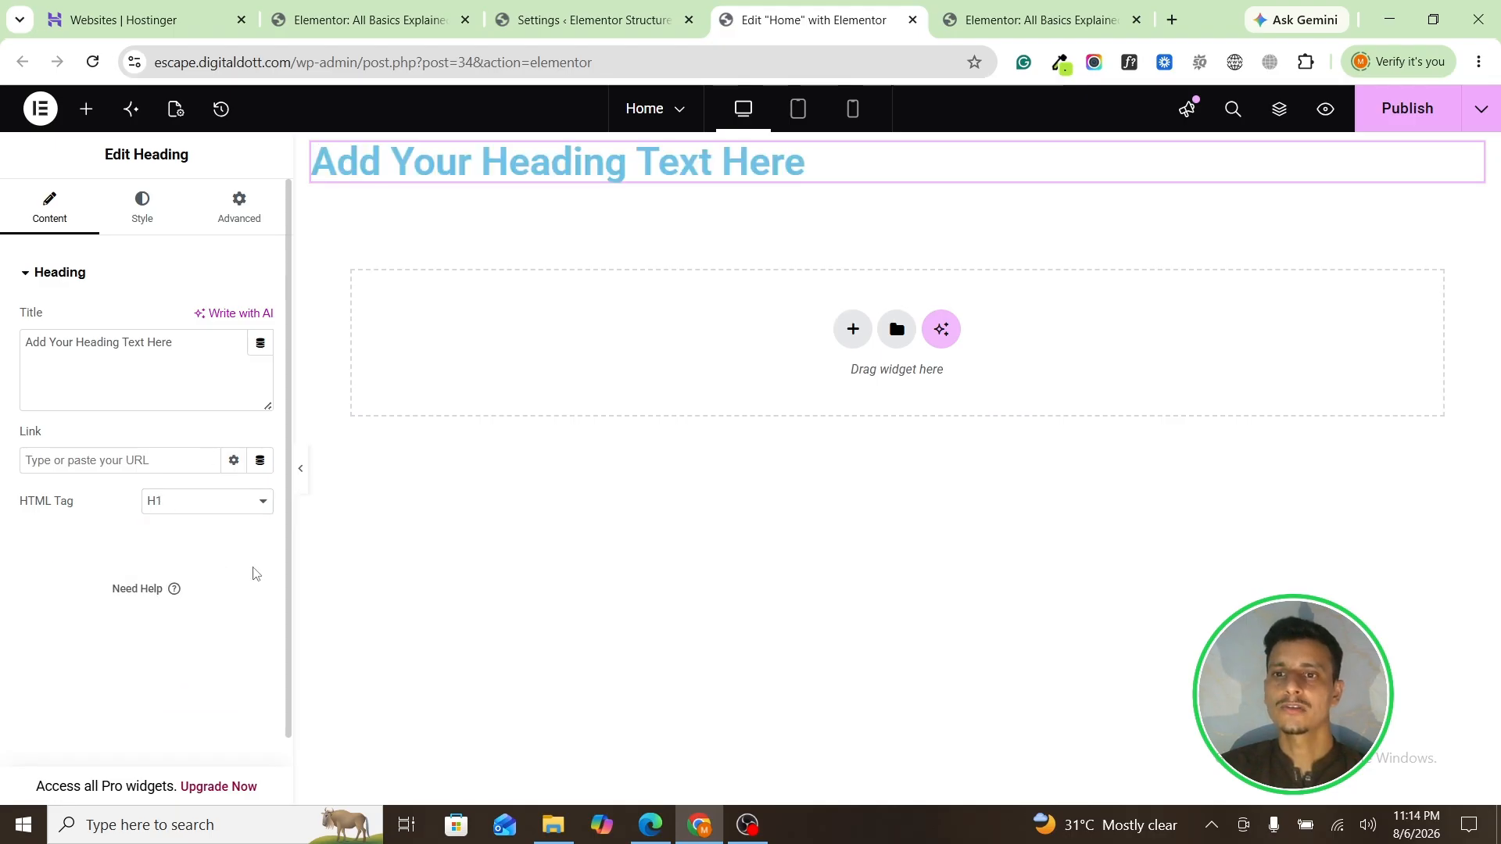
left_click(199, 504)
left_click(182, 643)
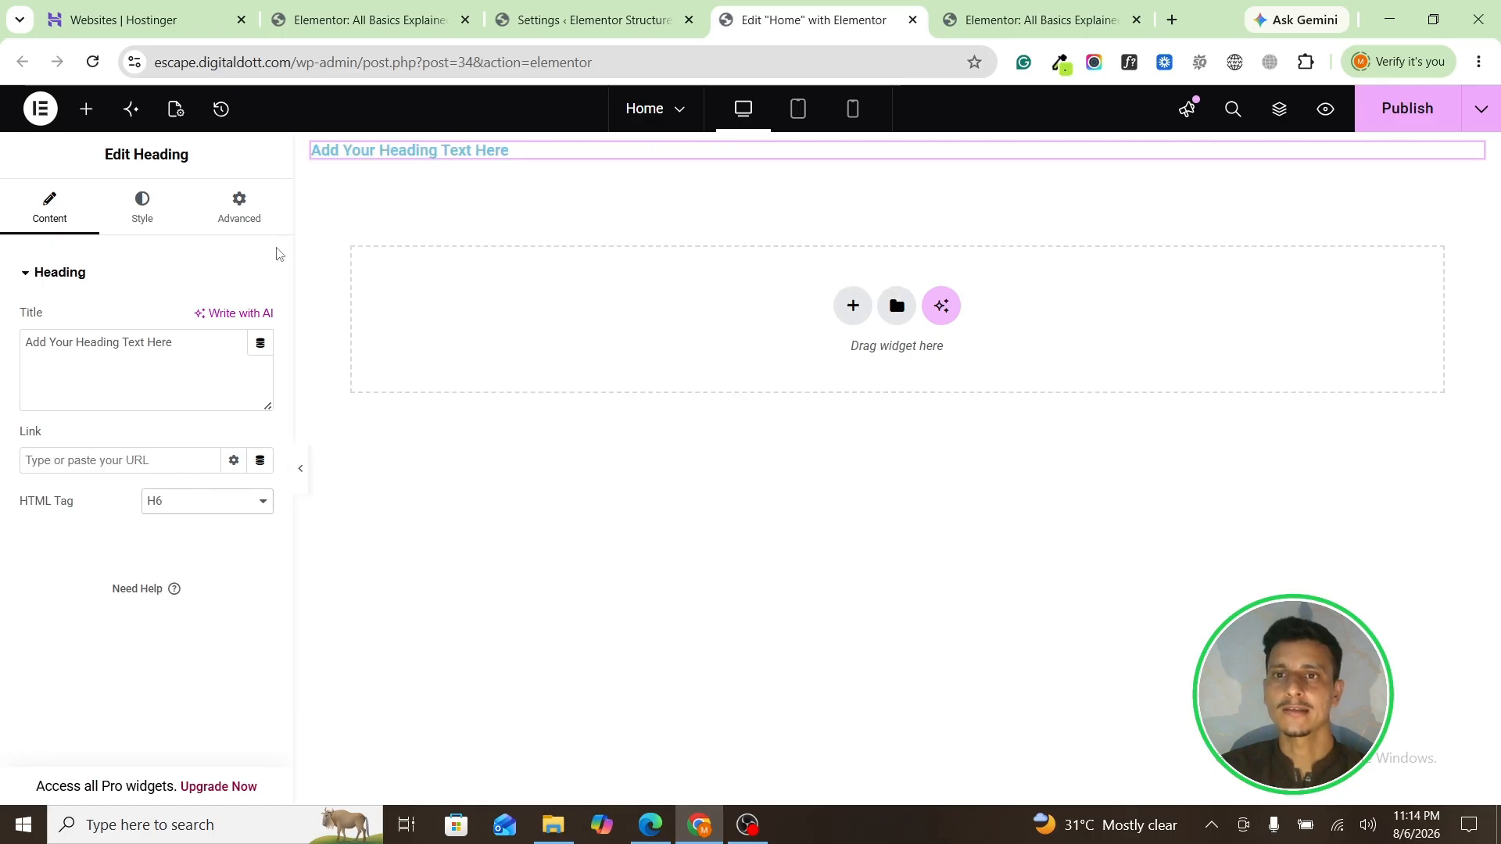
Step: Set the heading's typography size to 45 px
left_click(141, 207)
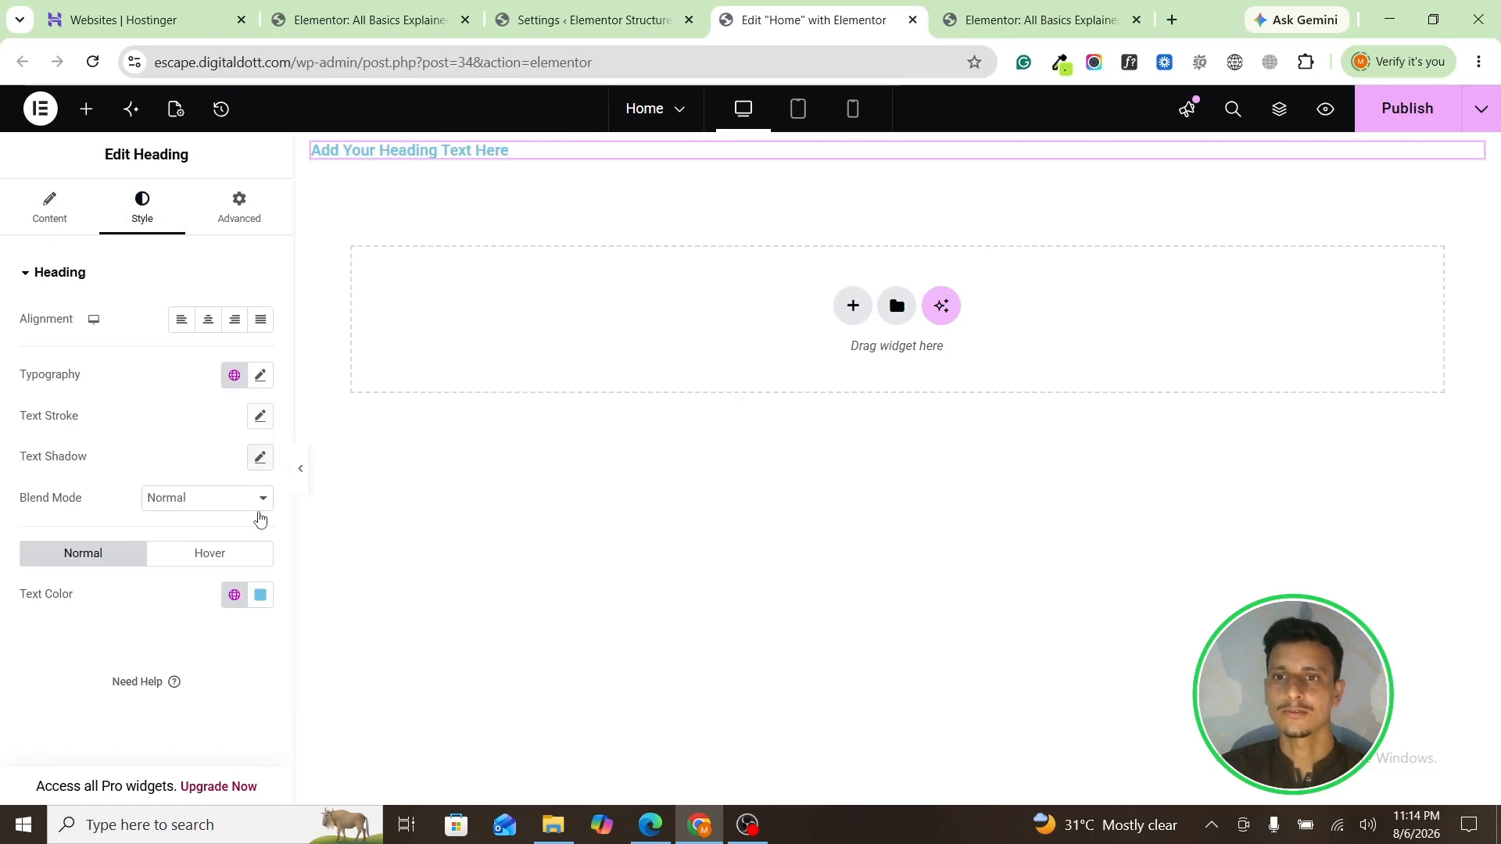
left_click(261, 375)
left_click_drag(34, 529, 69, 528)
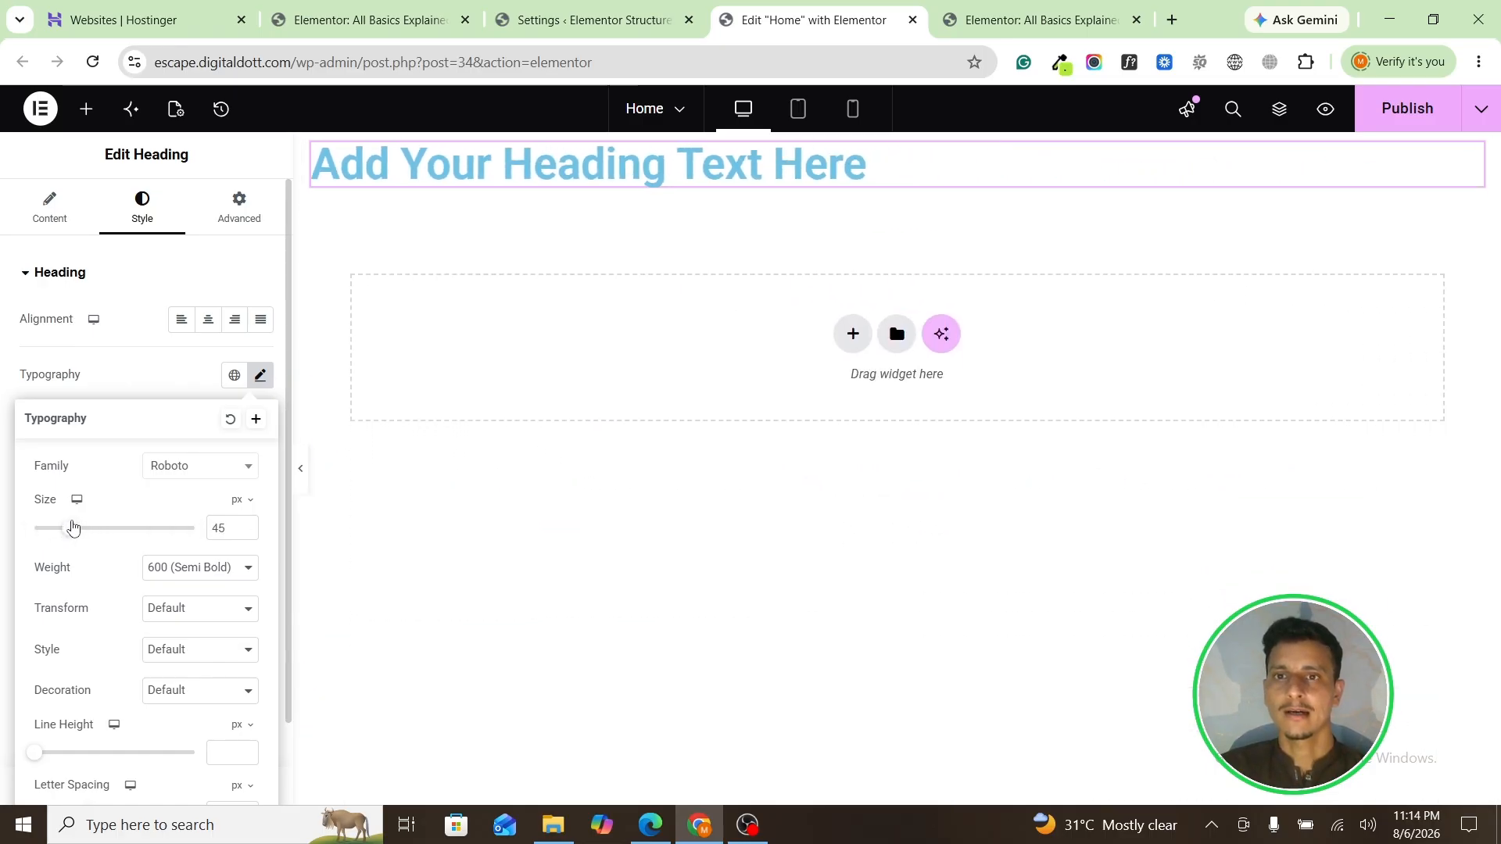
Step: Set the heading's HTML tag to H1 and review the other available tag options
left_click(50, 207)
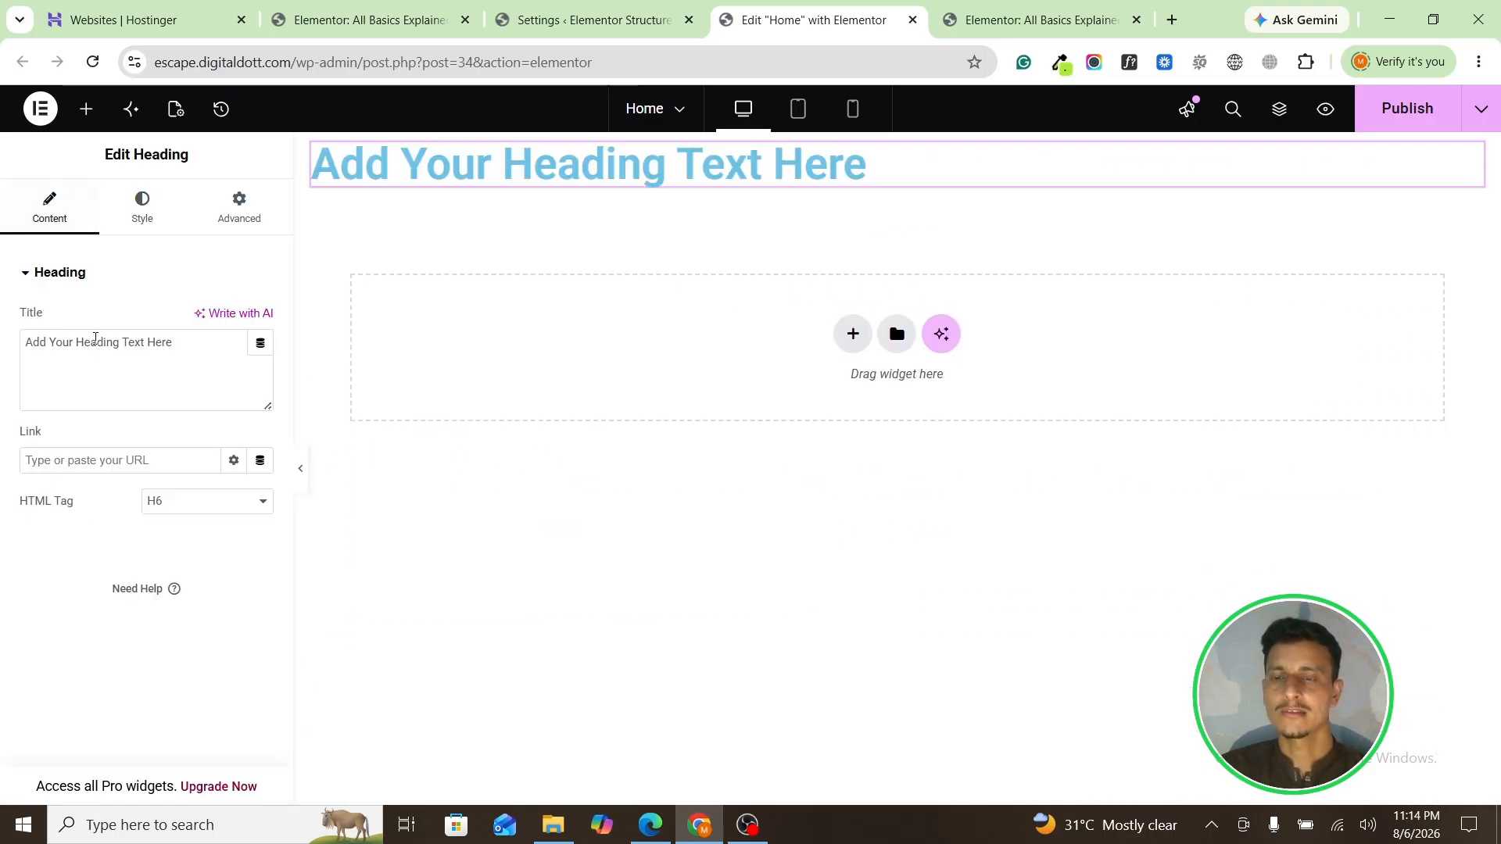
left_click_drag(175, 343, 14, 347)
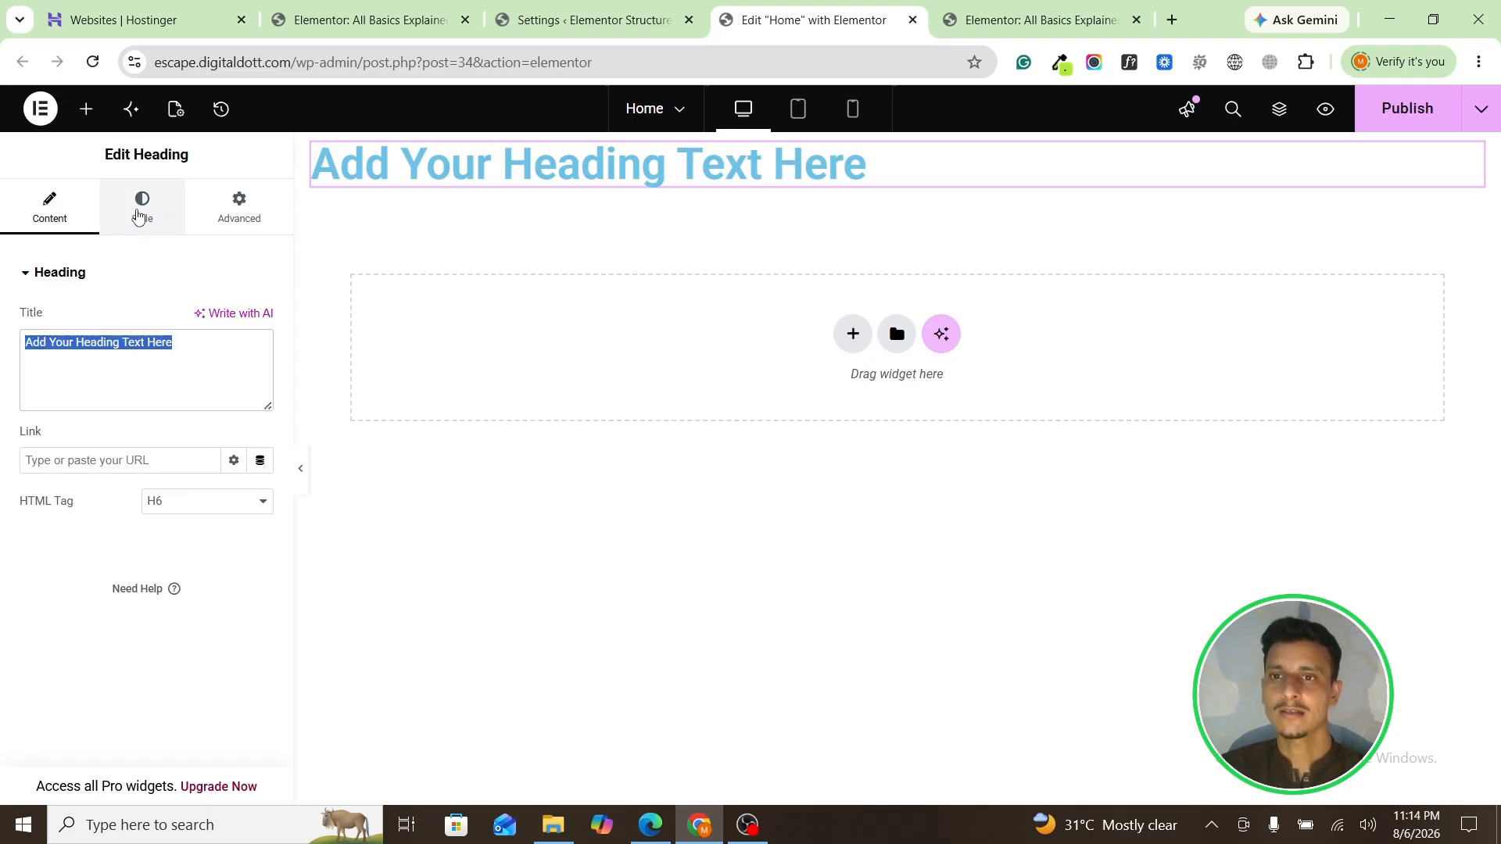
left_click(186, 507)
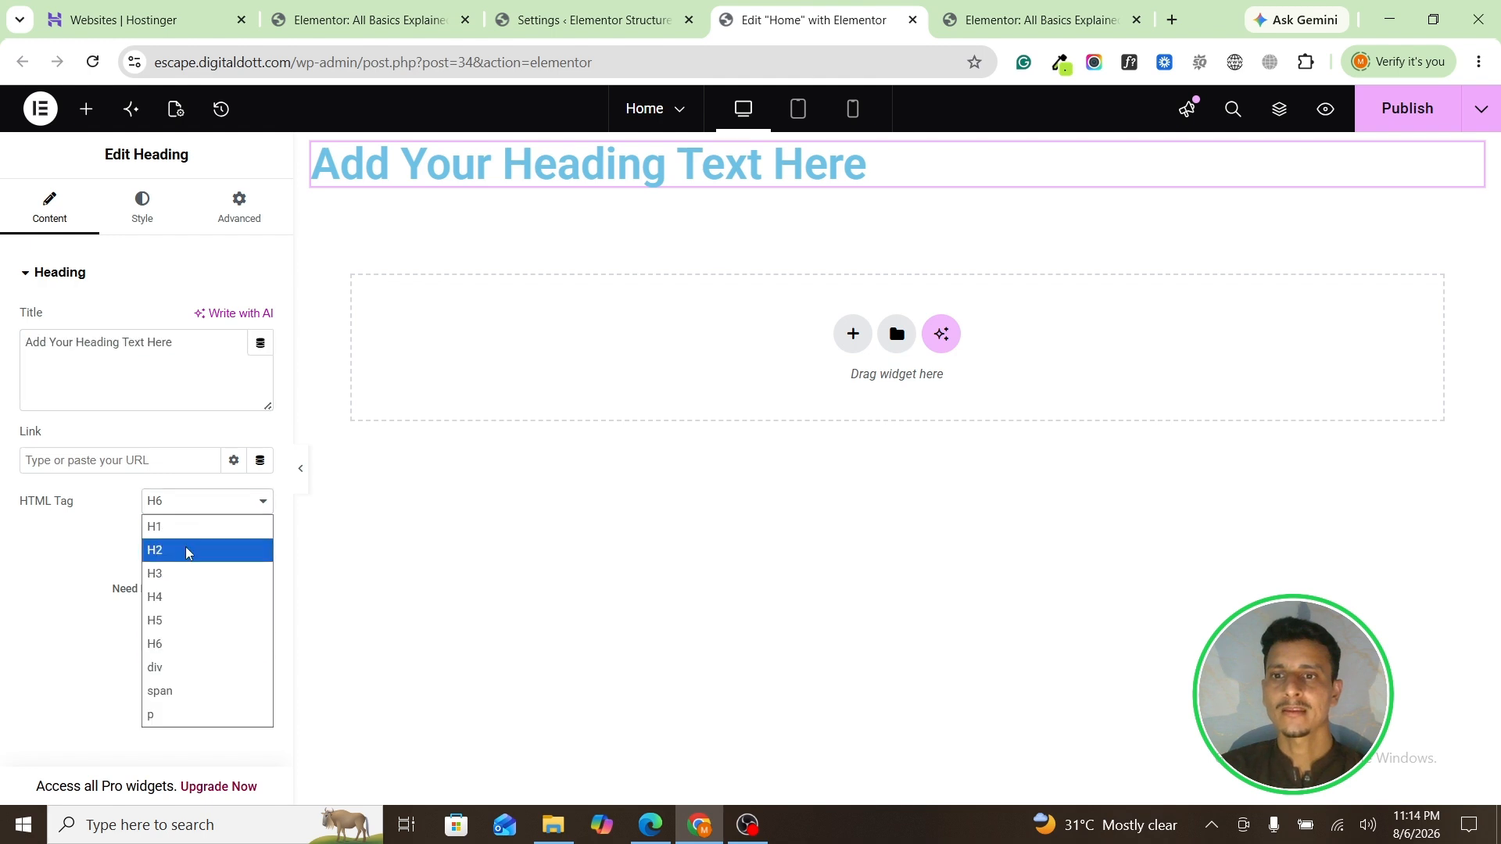
left_click(174, 526)
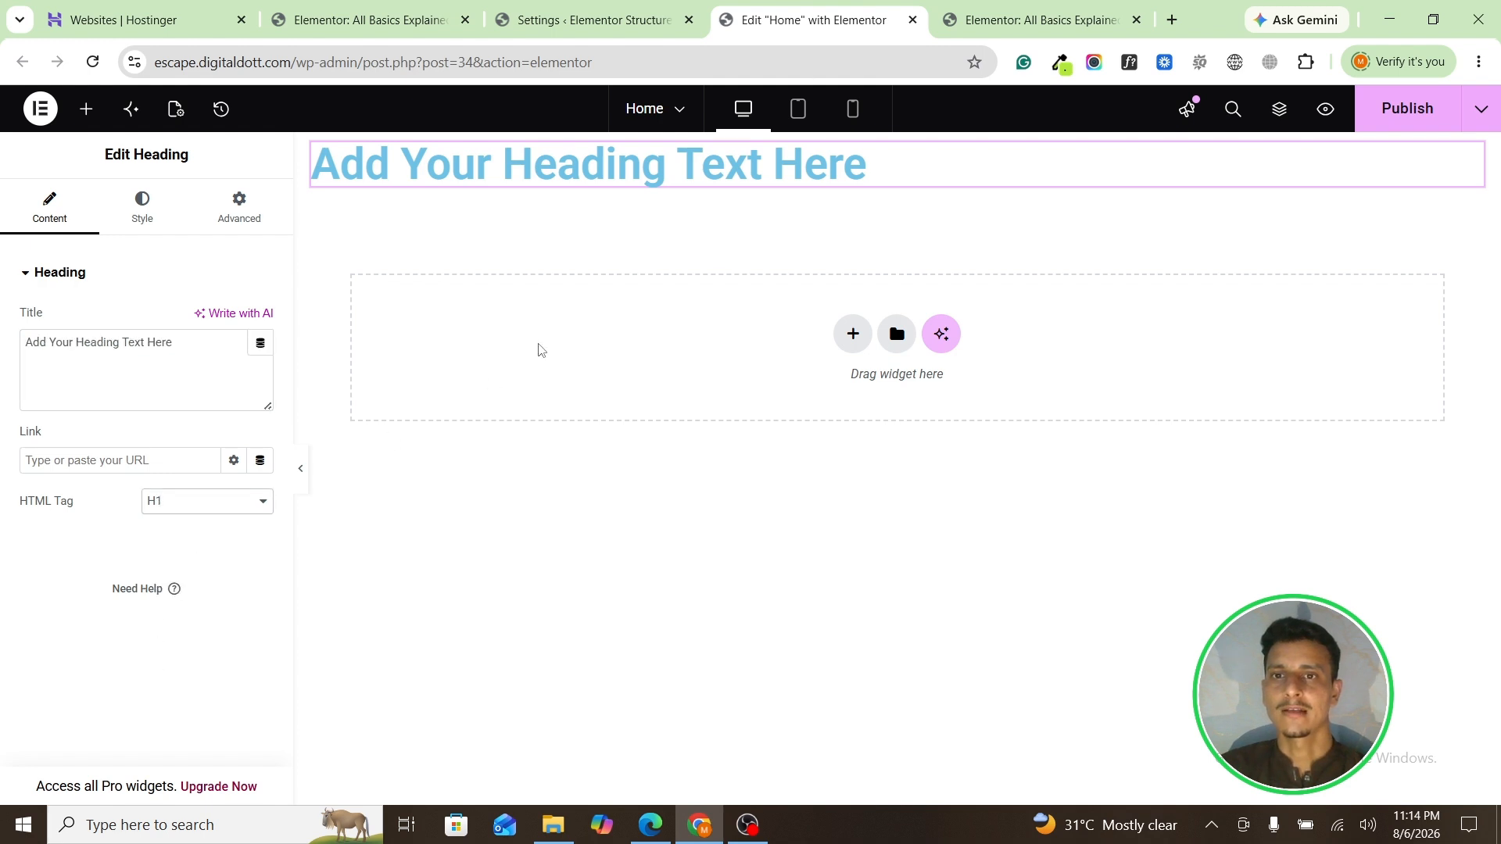
left_click(160, 505)
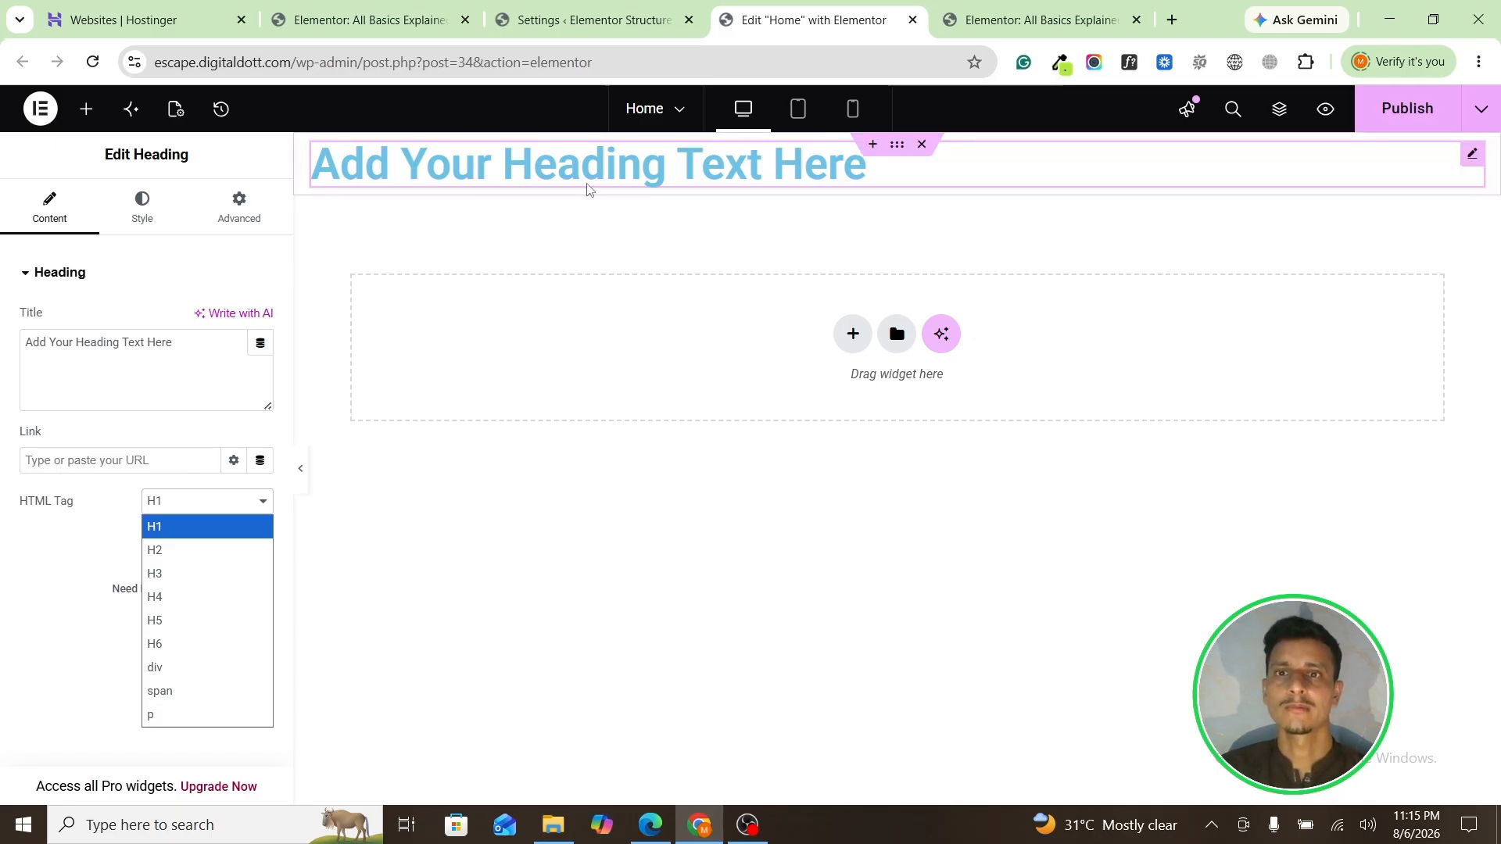
left_click(363, 467)
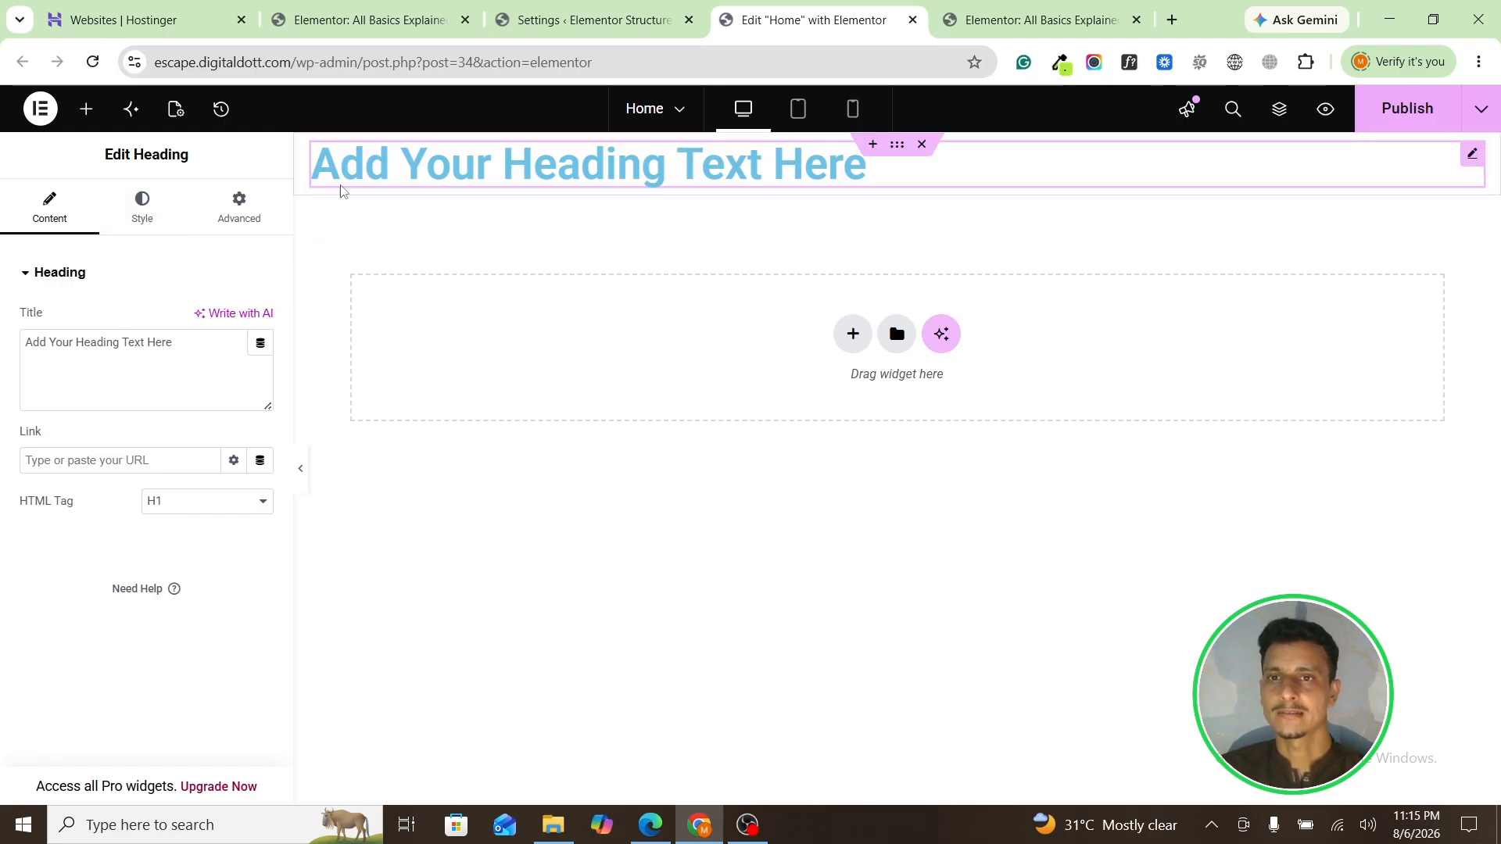
left_click(197, 504)
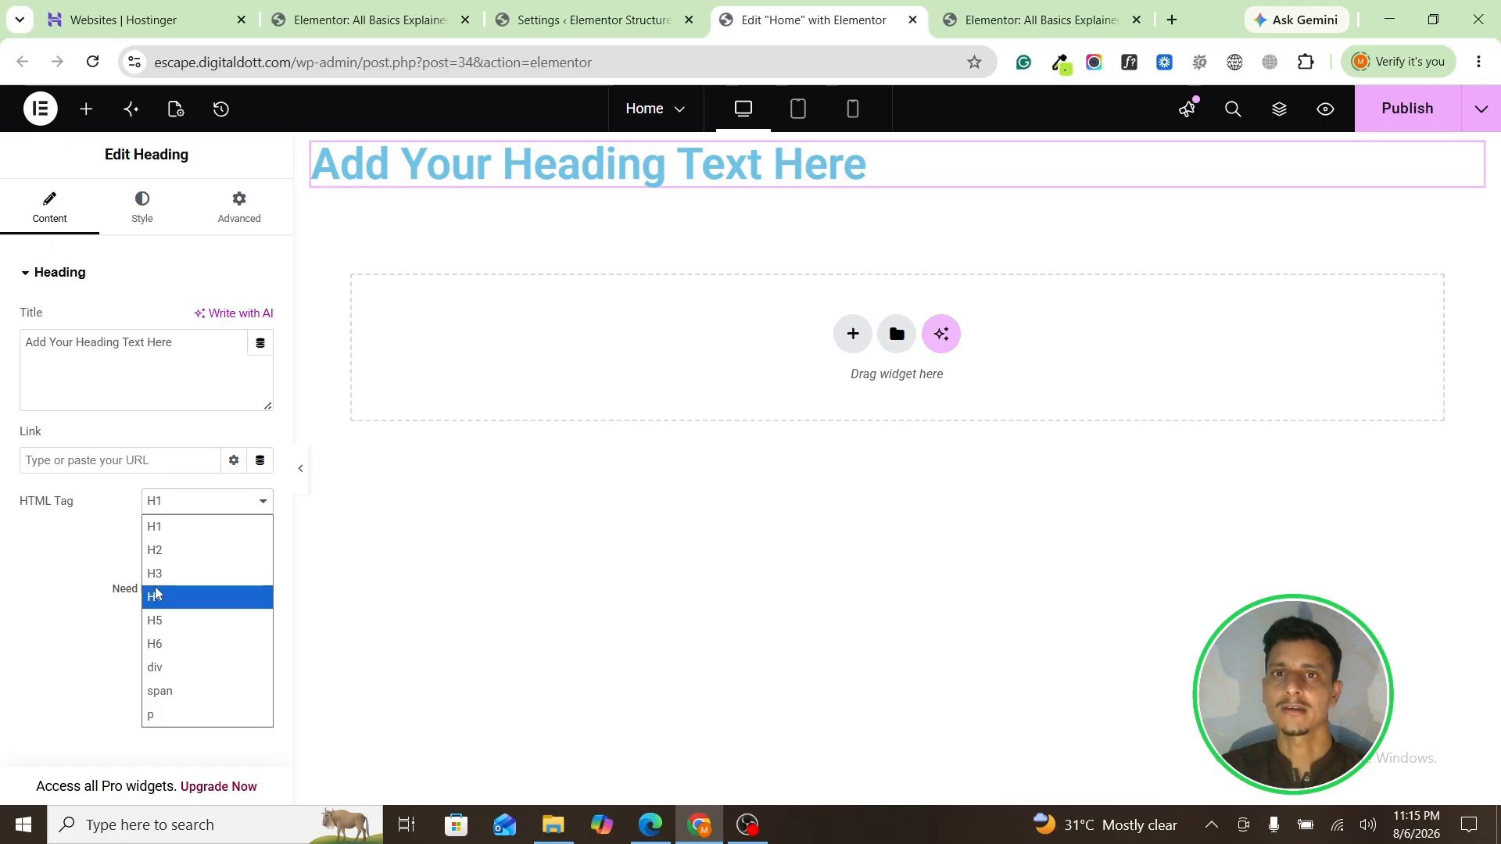
Step: Open the digitaldott.com home page in a new browser tab
left_click(1065, 16)
left_click(1172, 19)
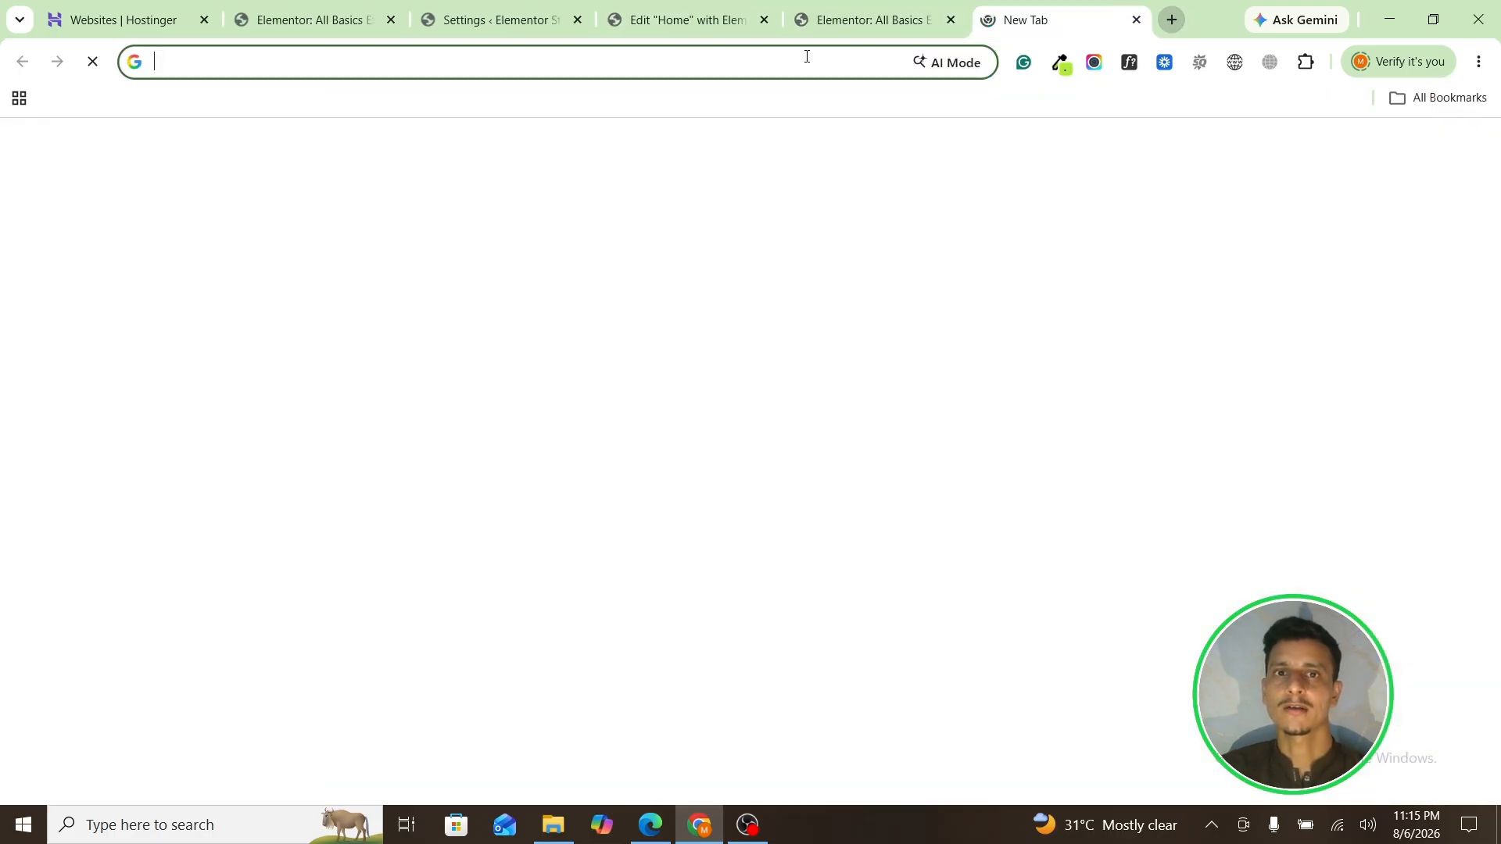
left_click(779, 60)
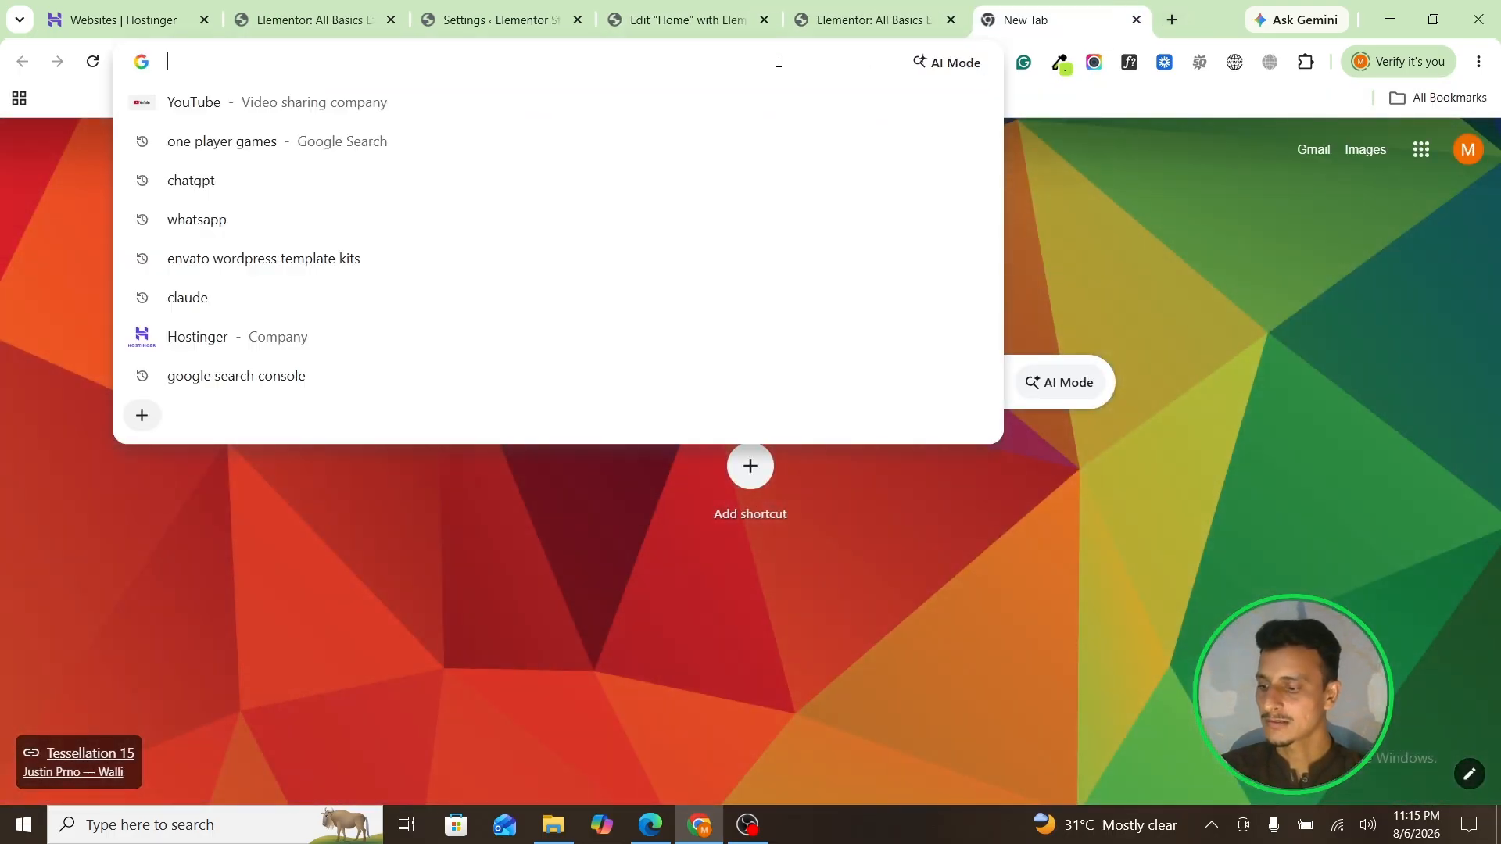
type("d")
key("Return")
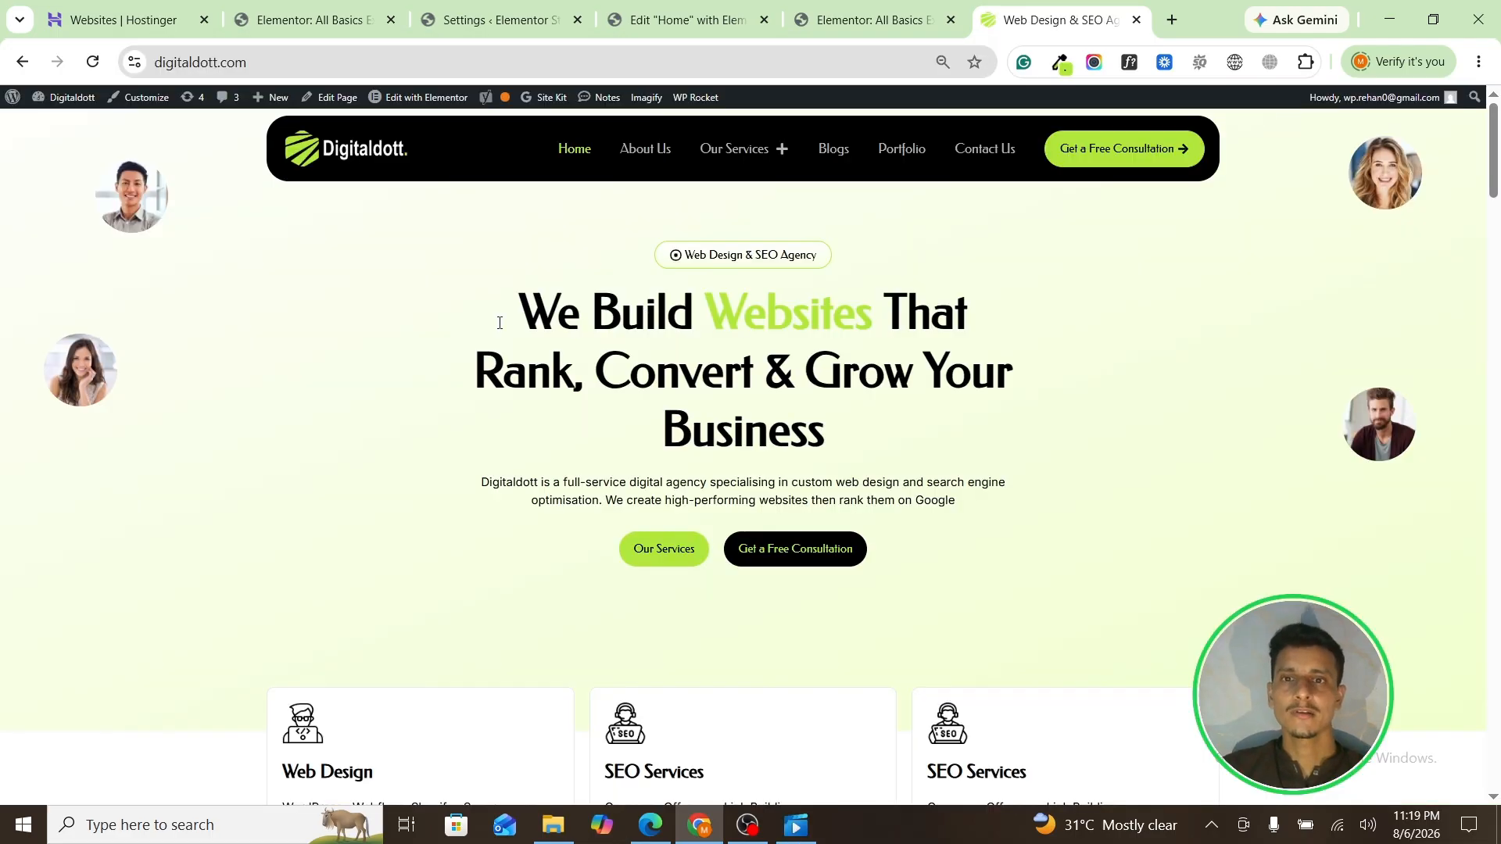
Step: Highlight the hero heading on the Digitaldott home page and open that page's Elementor editor in a background tab
left_click_drag(466, 303, 852, 425)
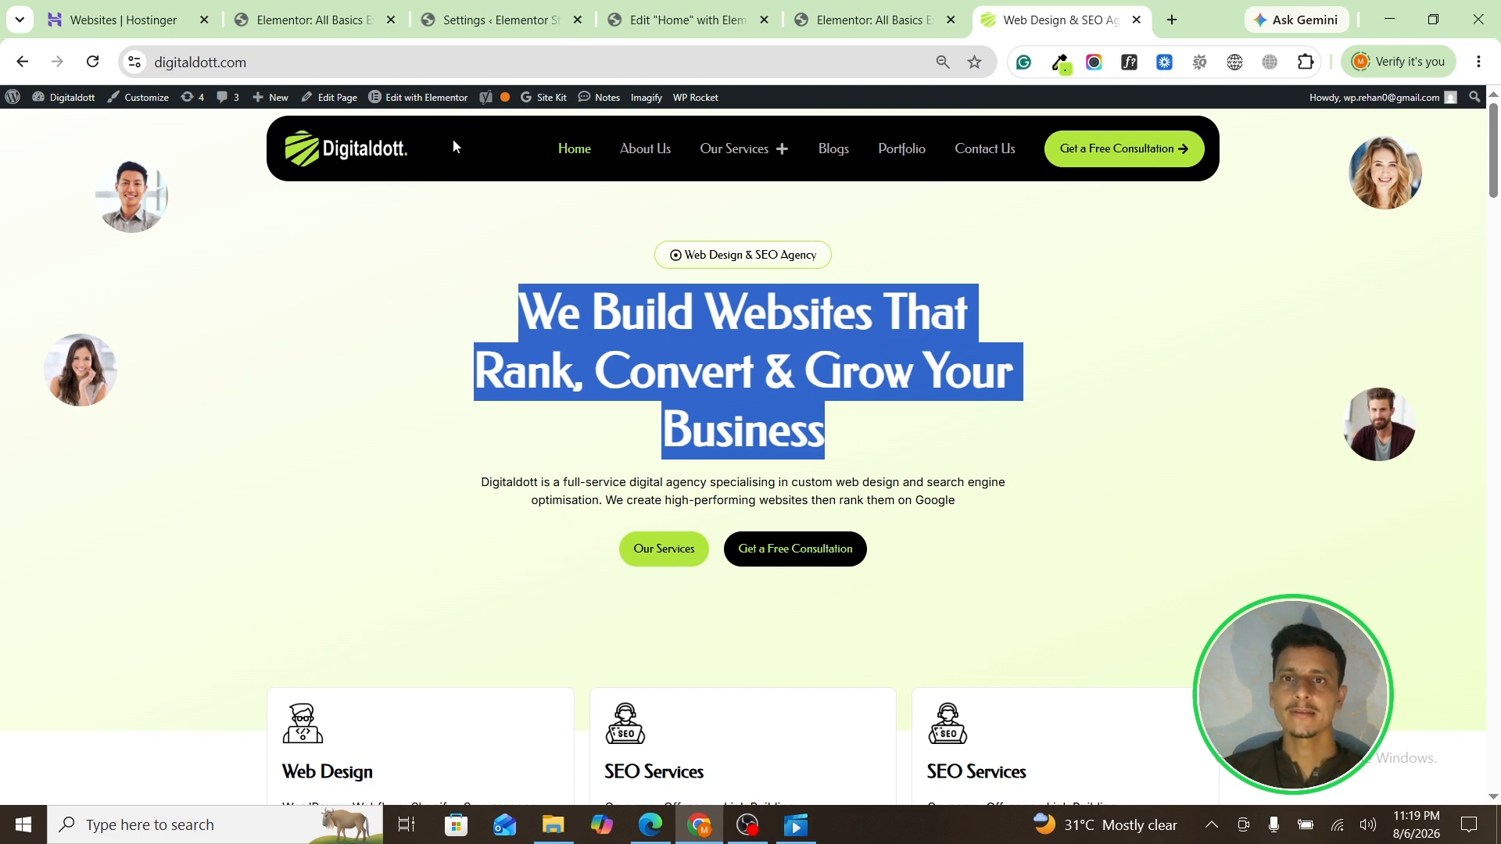
middle_click(434, 100)
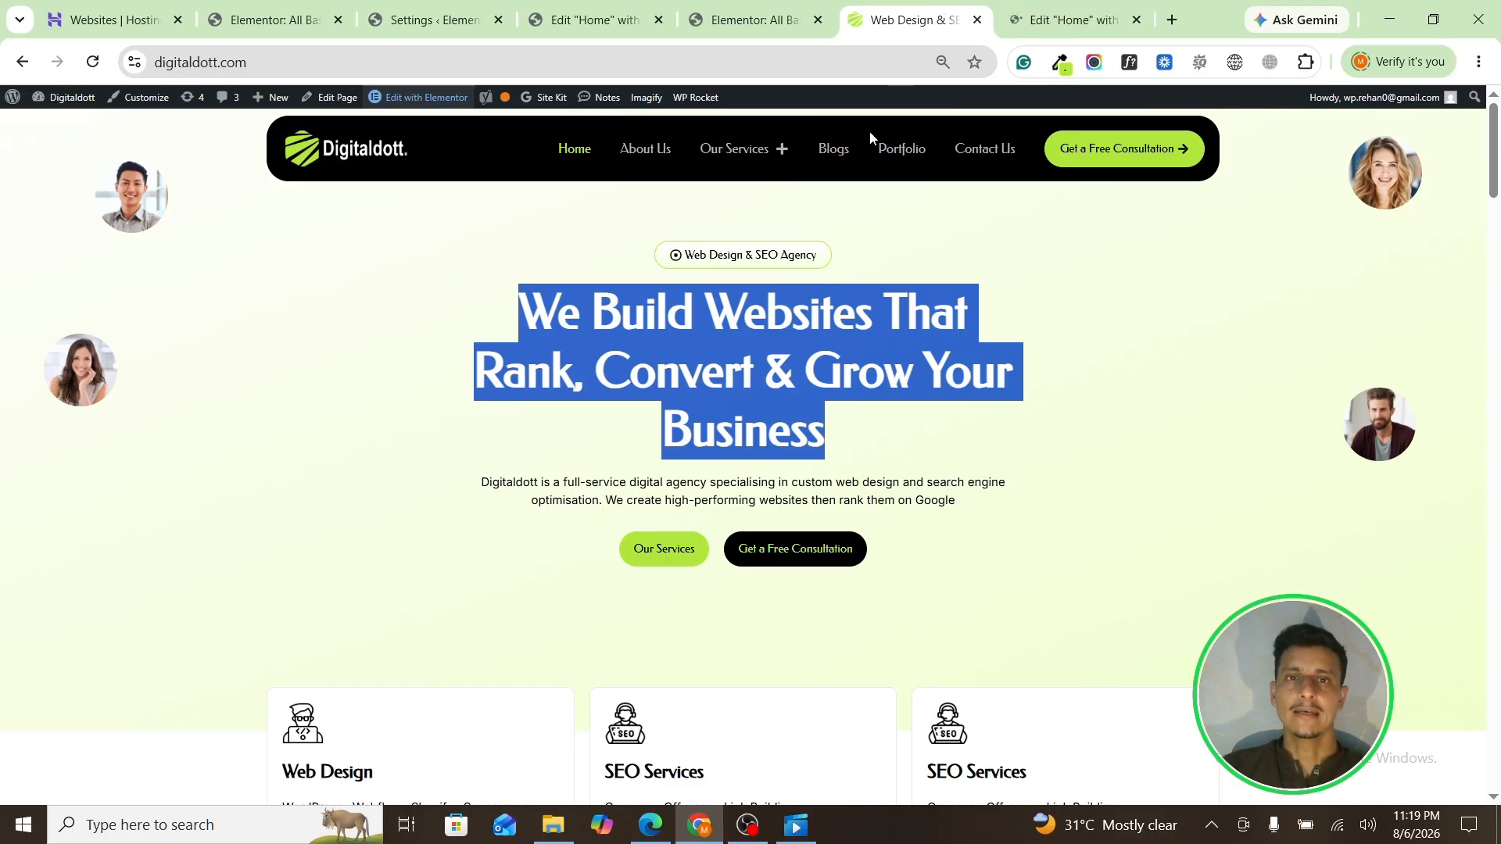
left_click(467, 304)
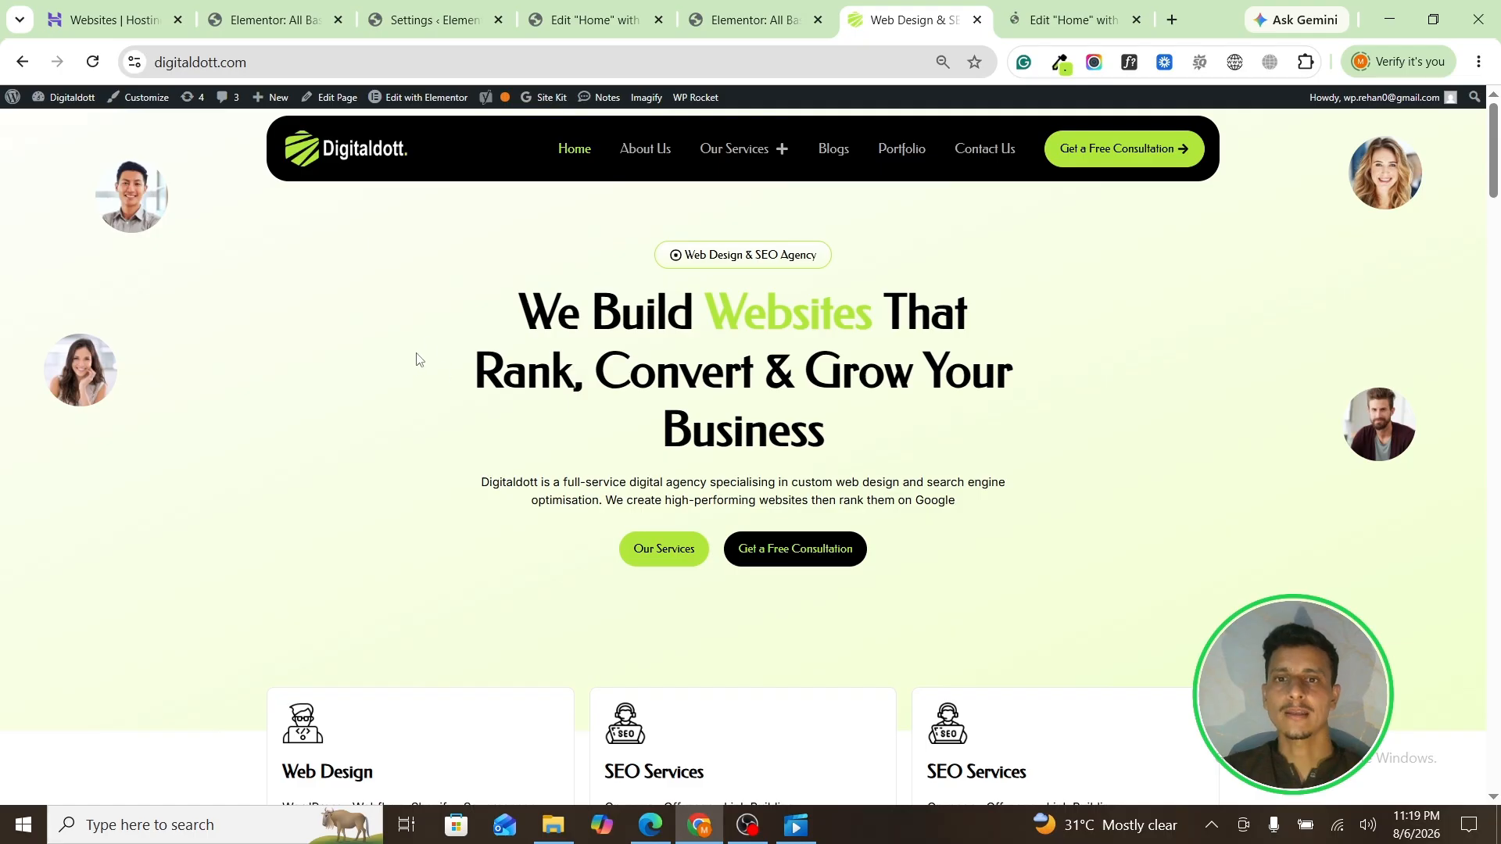
left_click_drag(491, 306, 927, 443)
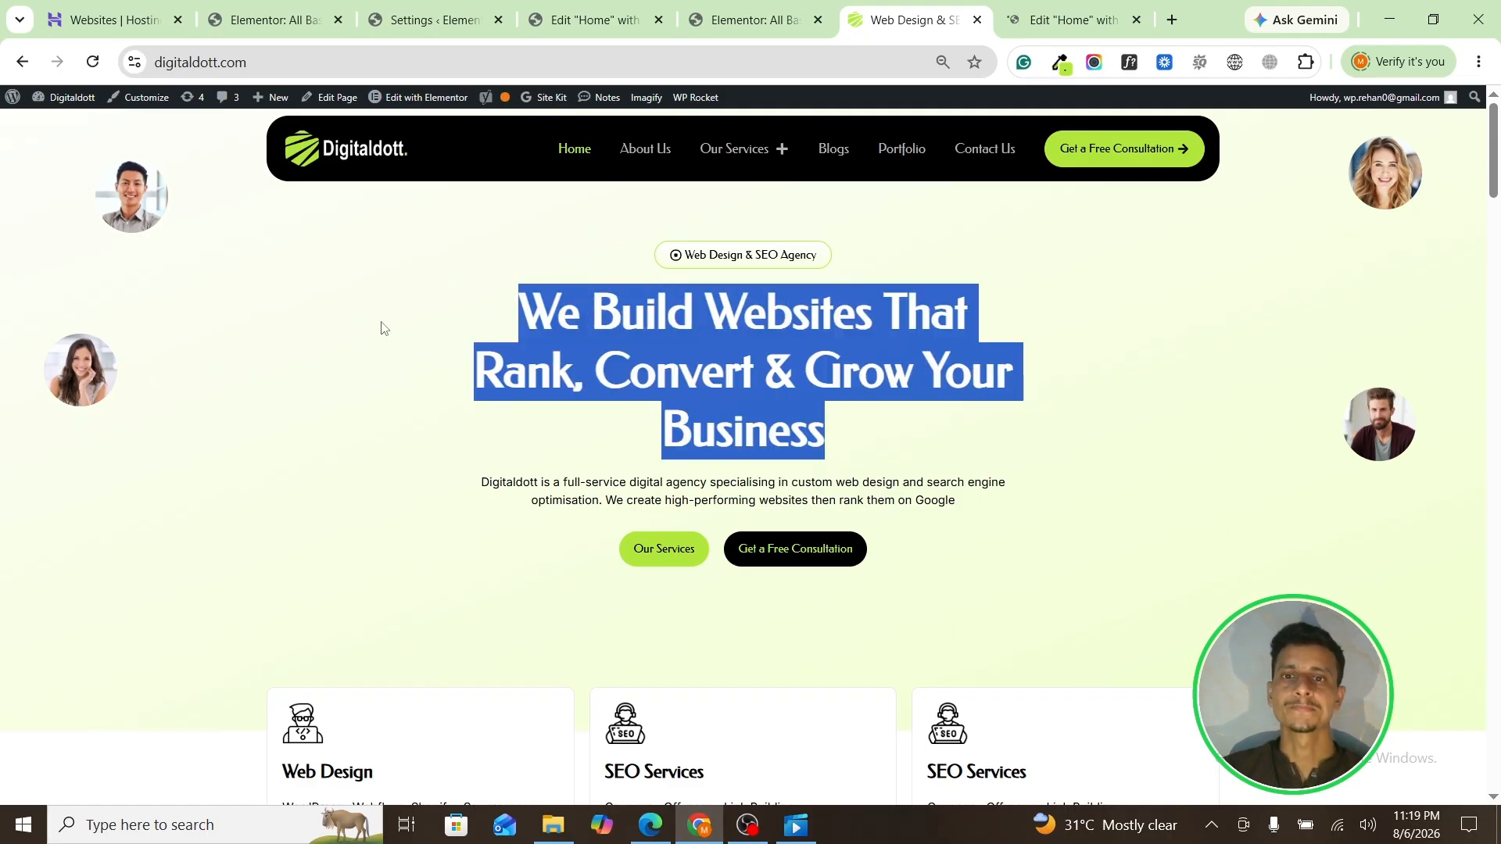
Step: Highlight the Web Design and SEO Services card titles and the "Digital Services That Drive Real Growth" heading to compare their heading levels
left_click(657, 322)
scroll(513, 320, "down", 3)
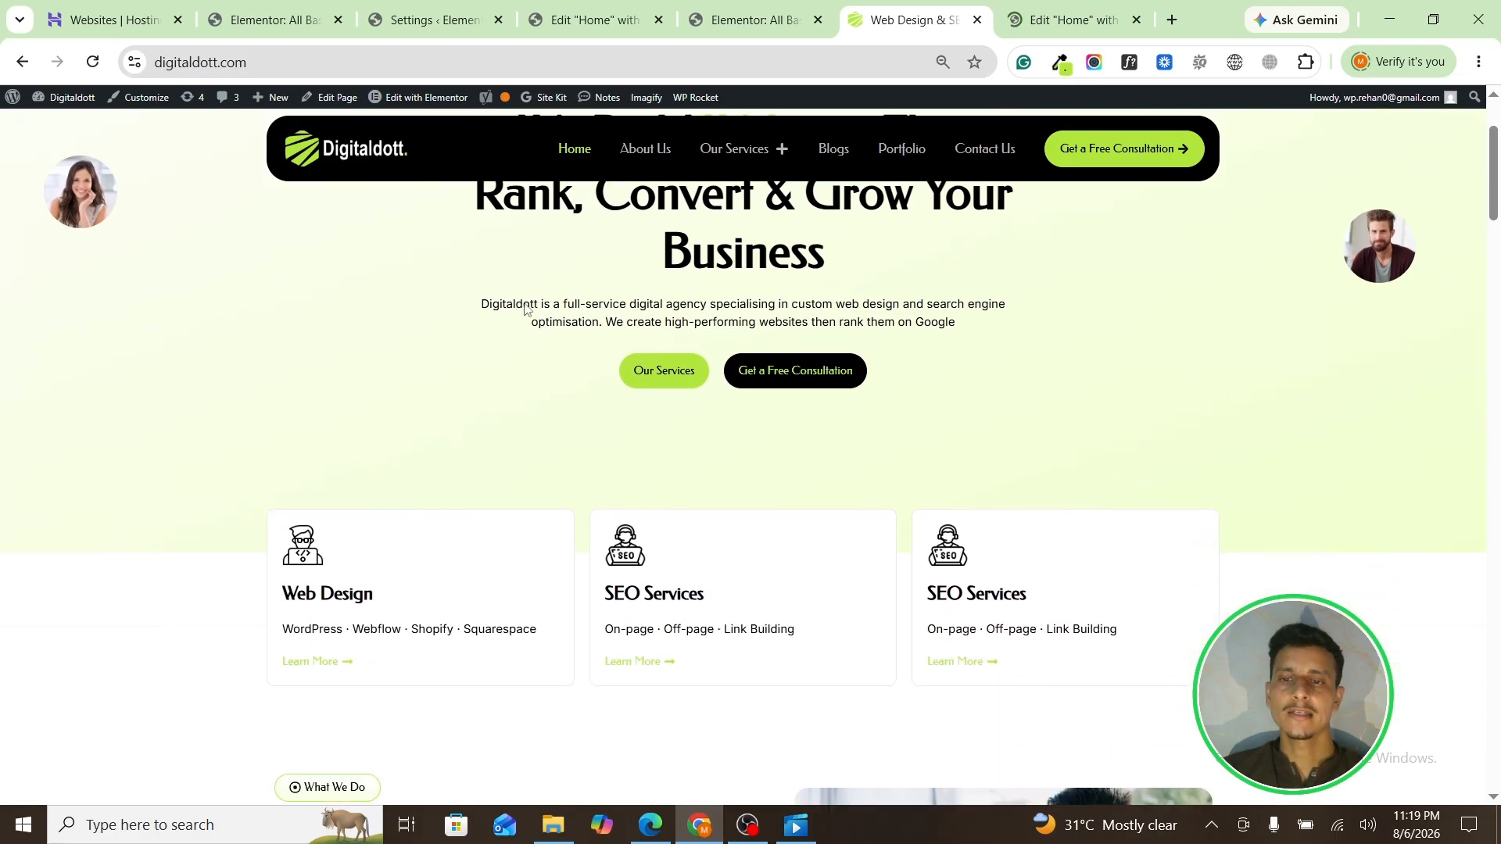
scroll(463, 429, "down", 1)
left_click_drag(401, 478, 251, 485)
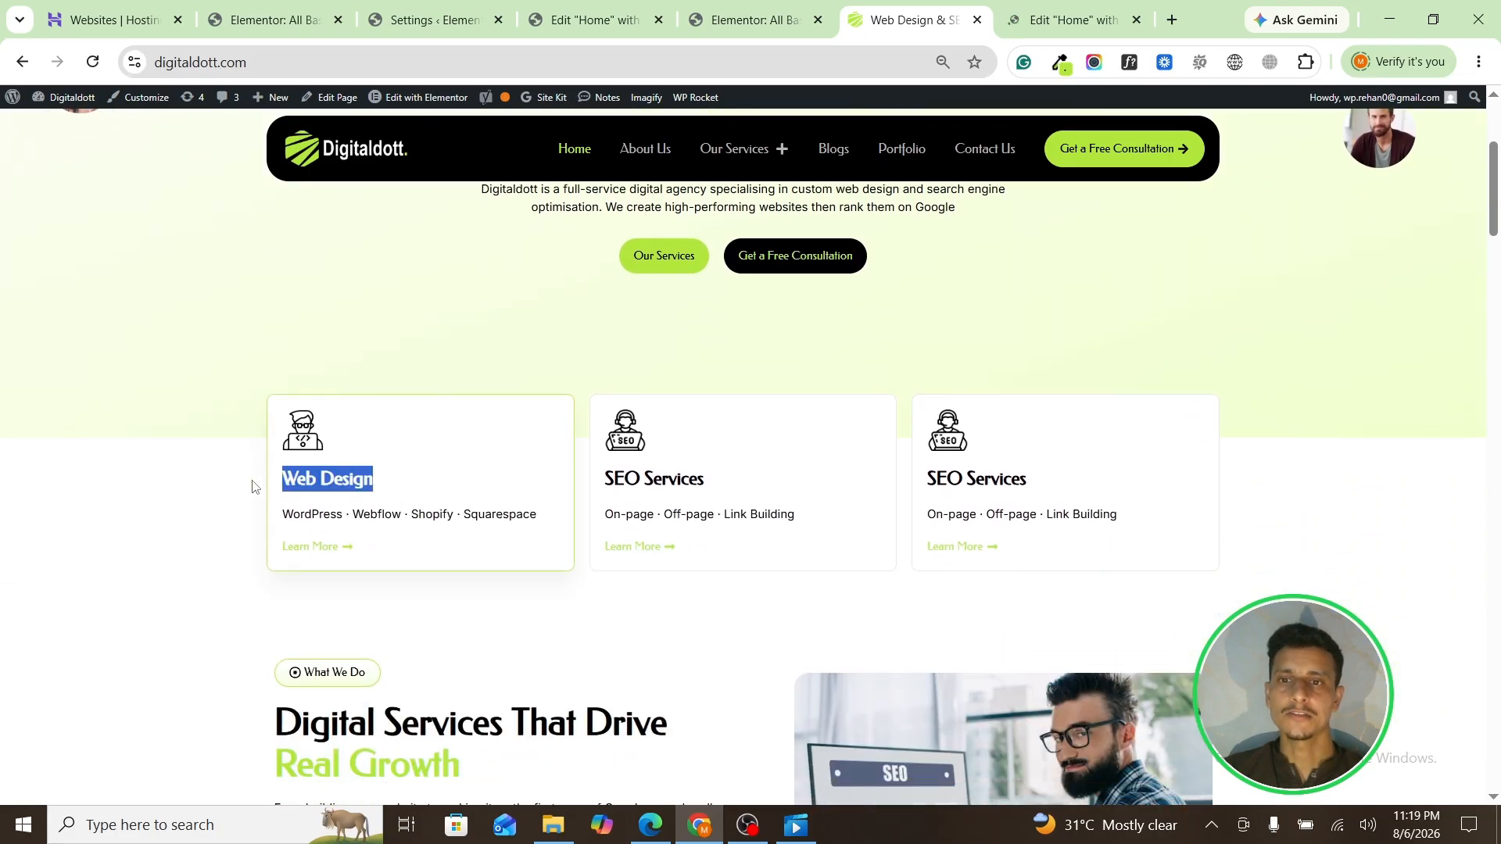
left_click_drag(713, 486, 602, 486)
scroll(546, 423, "down", 3)
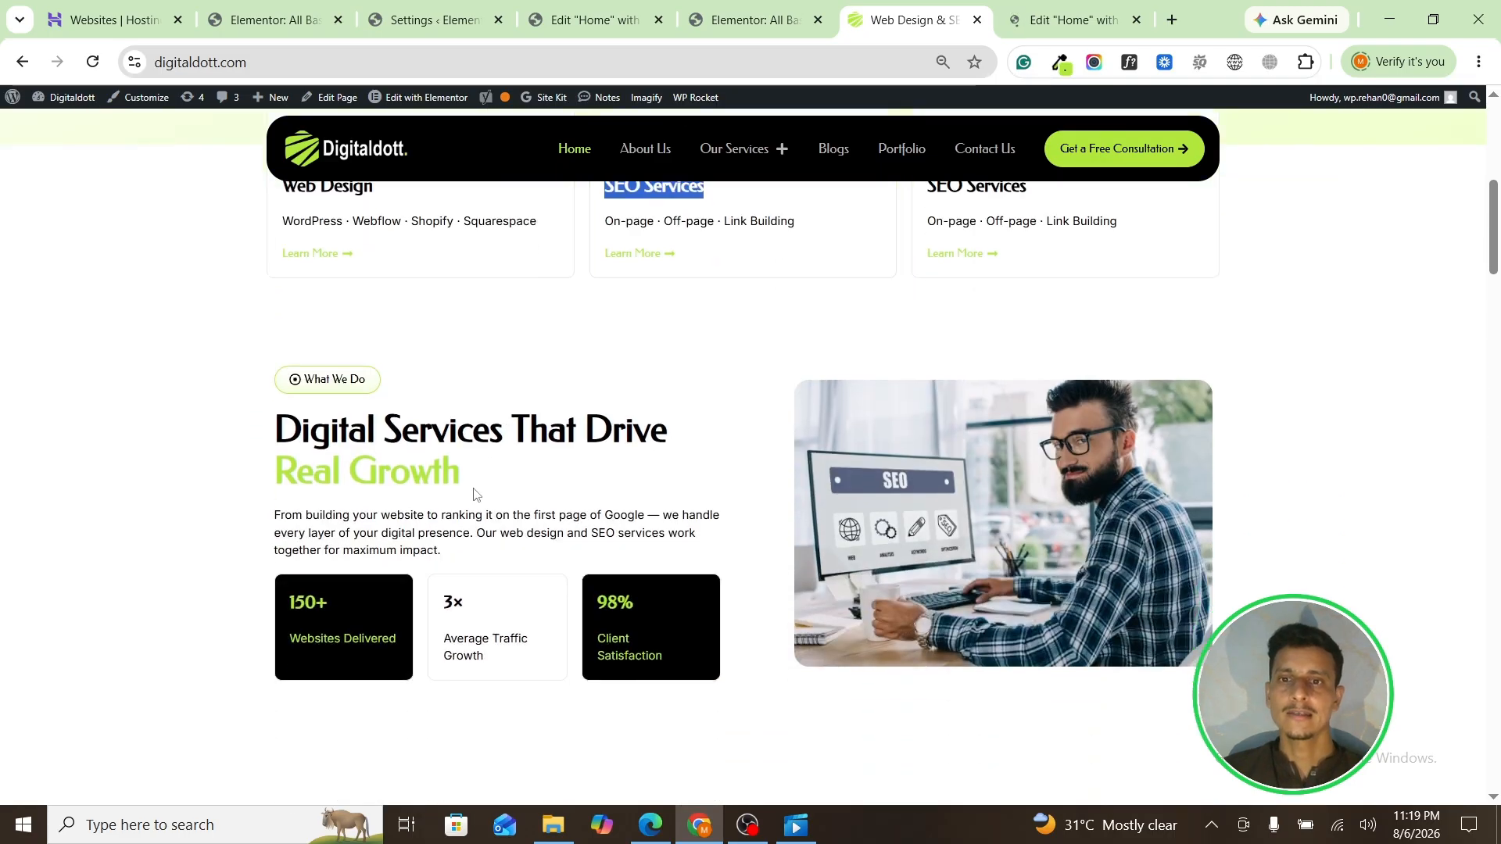
left_click_drag(474, 494, 258, 441)
scroll(373, 410, "down", 2)
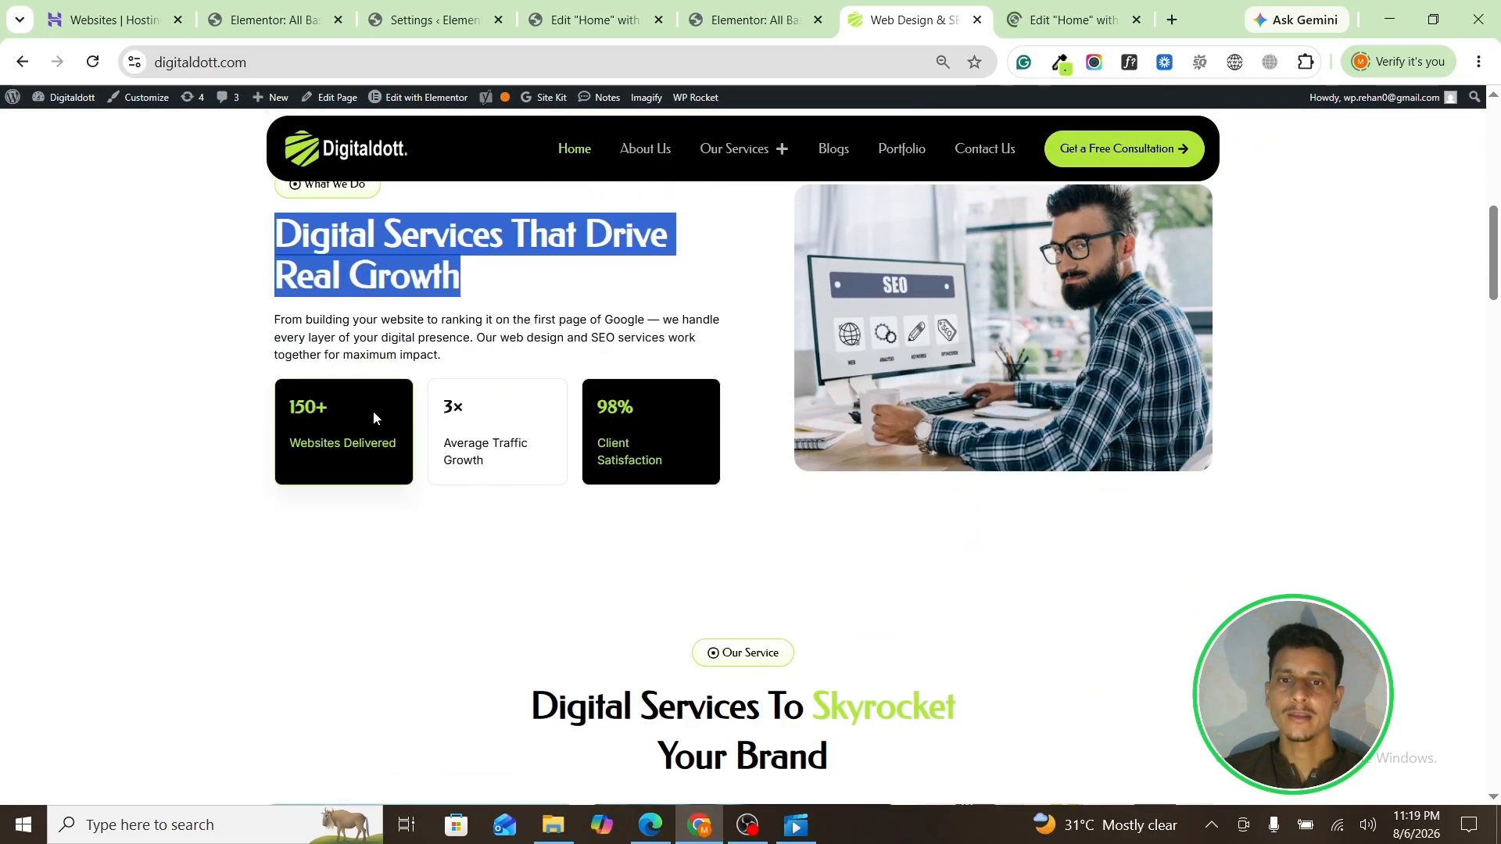
Step: Return to the three service cards below the hero and highlight each card's title once more
scroll(372, 273, "up", 3)
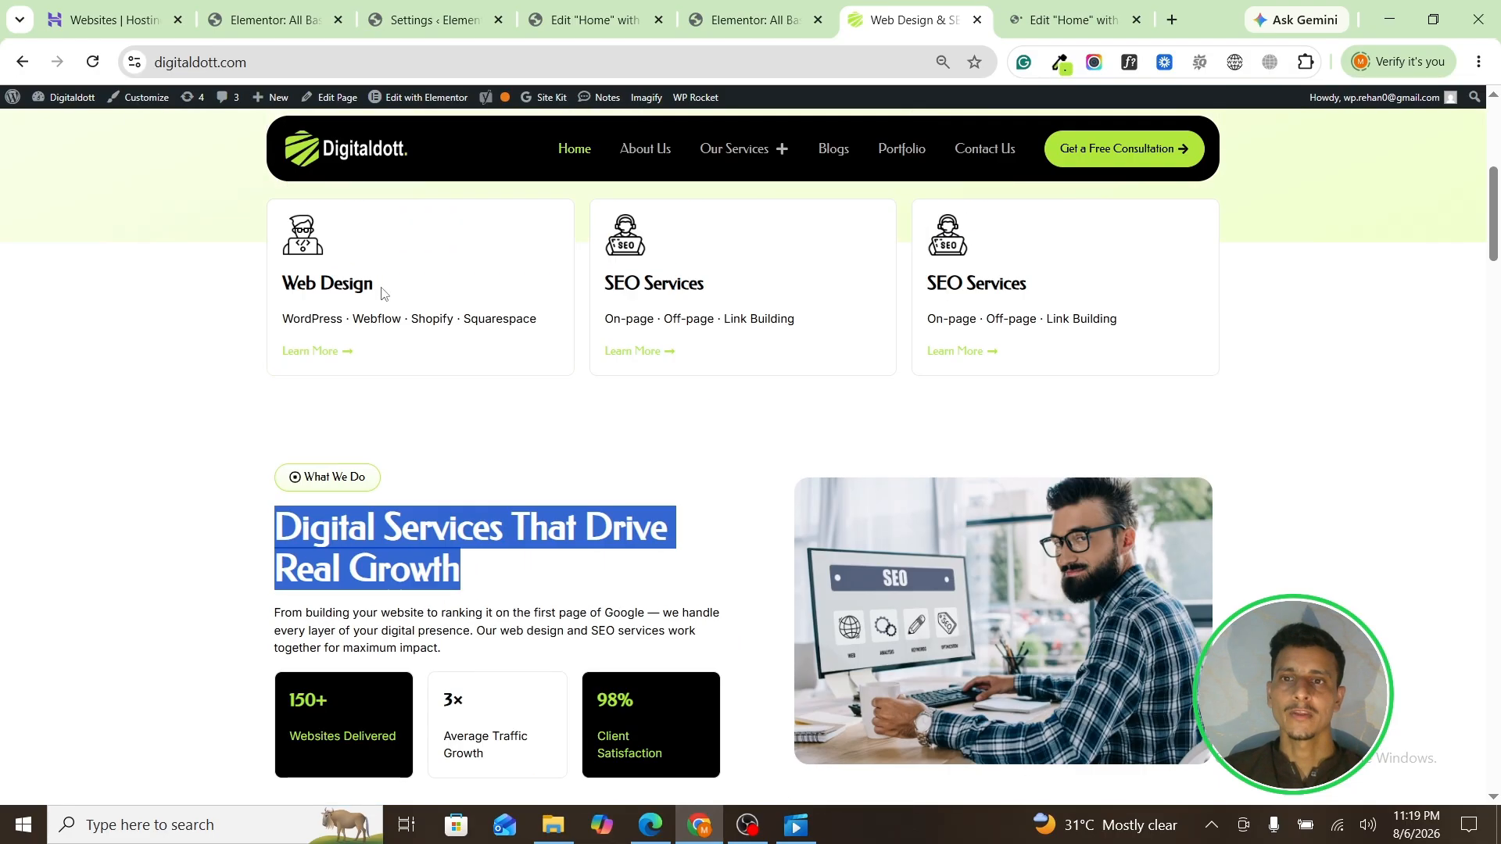
left_click_drag(281, 285, 378, 288)
left_click_drag(713, 288, 596, 286)
left_click_drag(1028, 284, 519, 328)
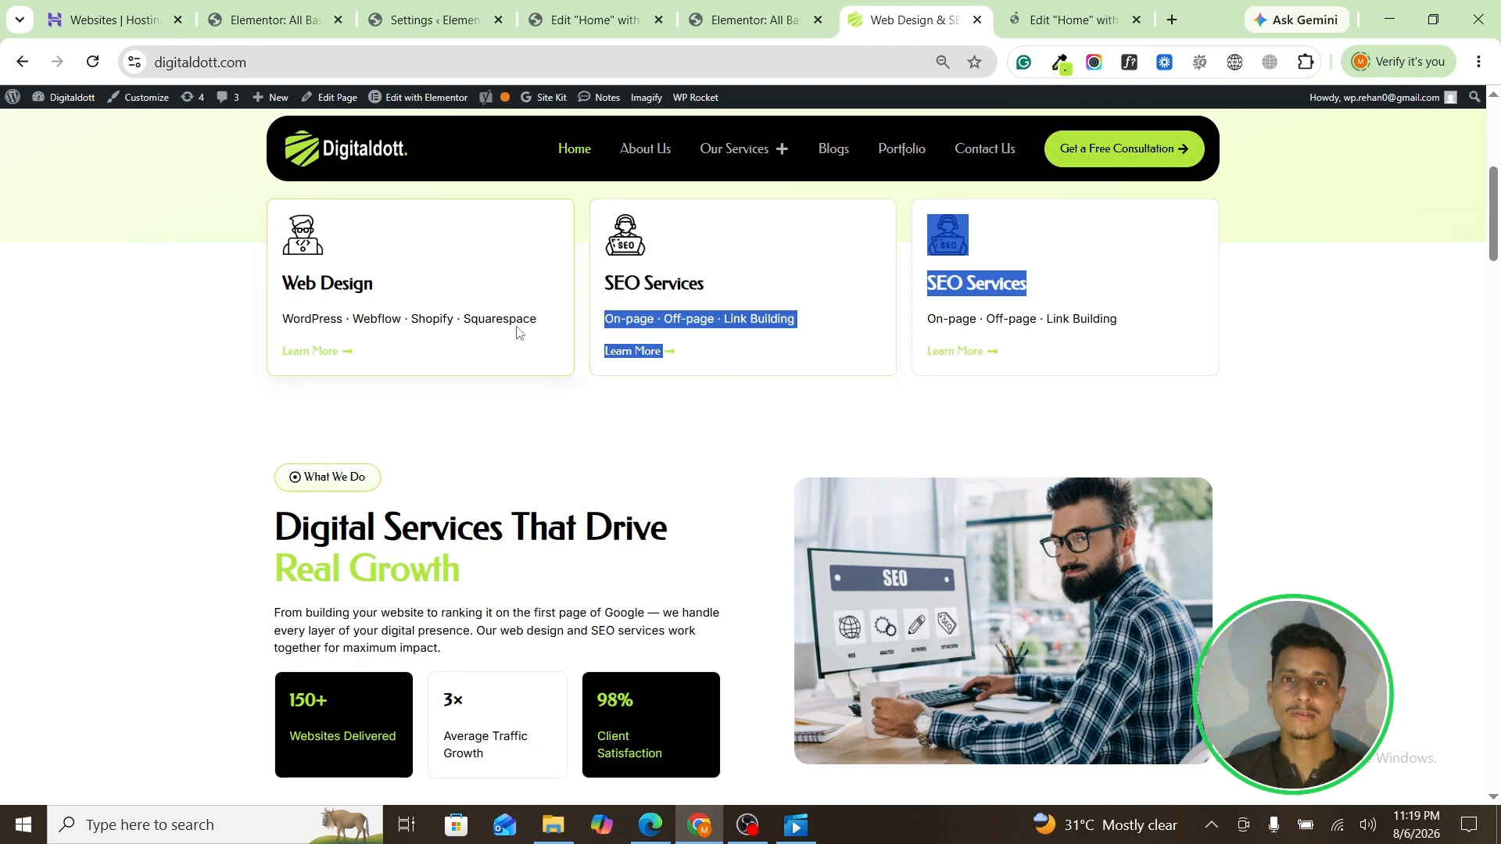
Step: Highlight the Web Design & Development, Search Engine Optimisation, and Link Building & Authority Growth card titles
scroll(493, 334, "down", 8)
scroll(496, 495, "down", 3)
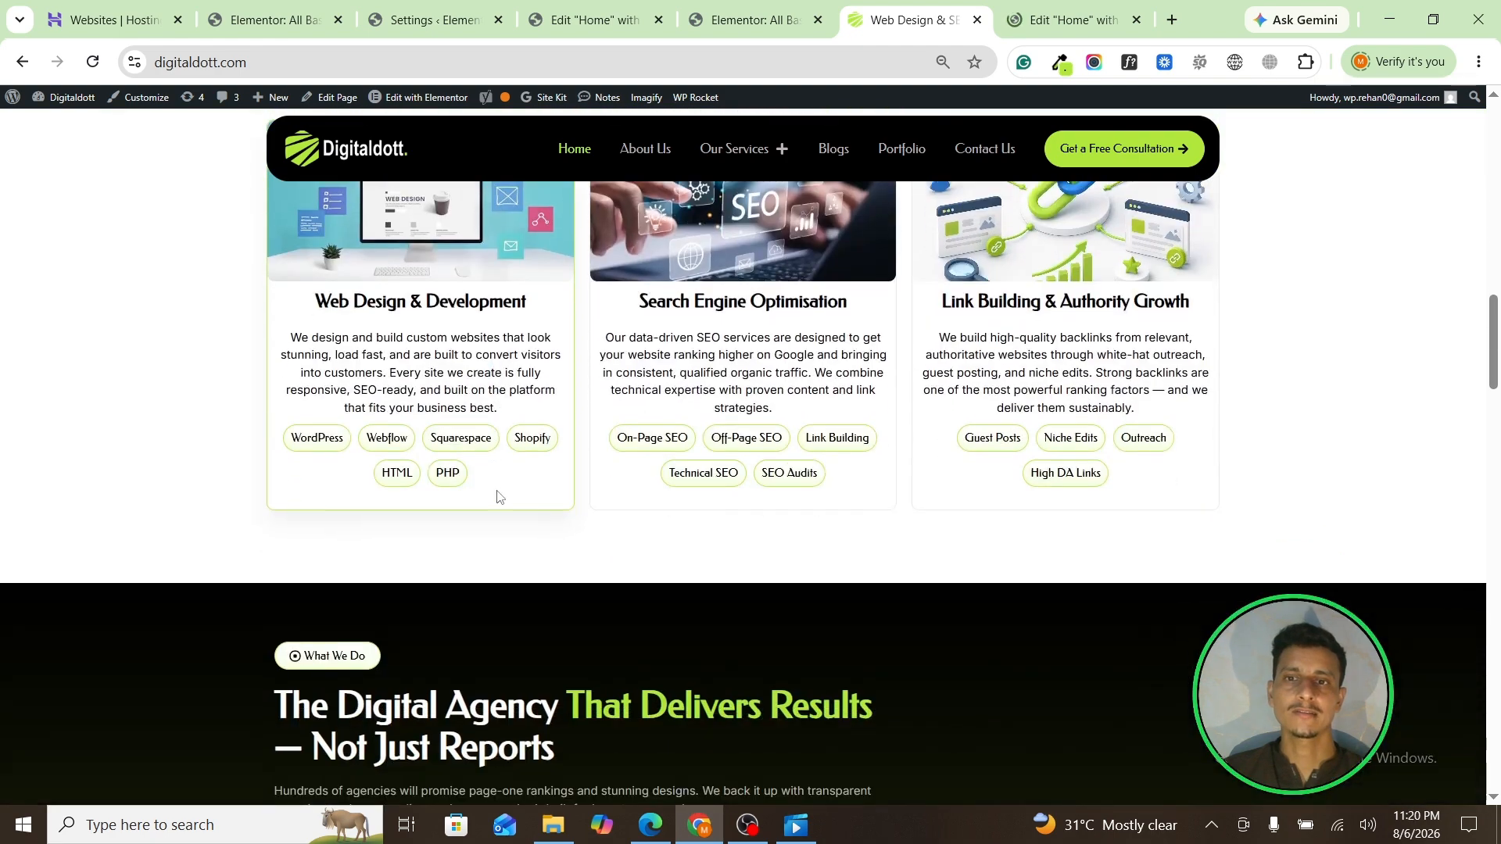
left_click_drag(543, 304, 322, 306)
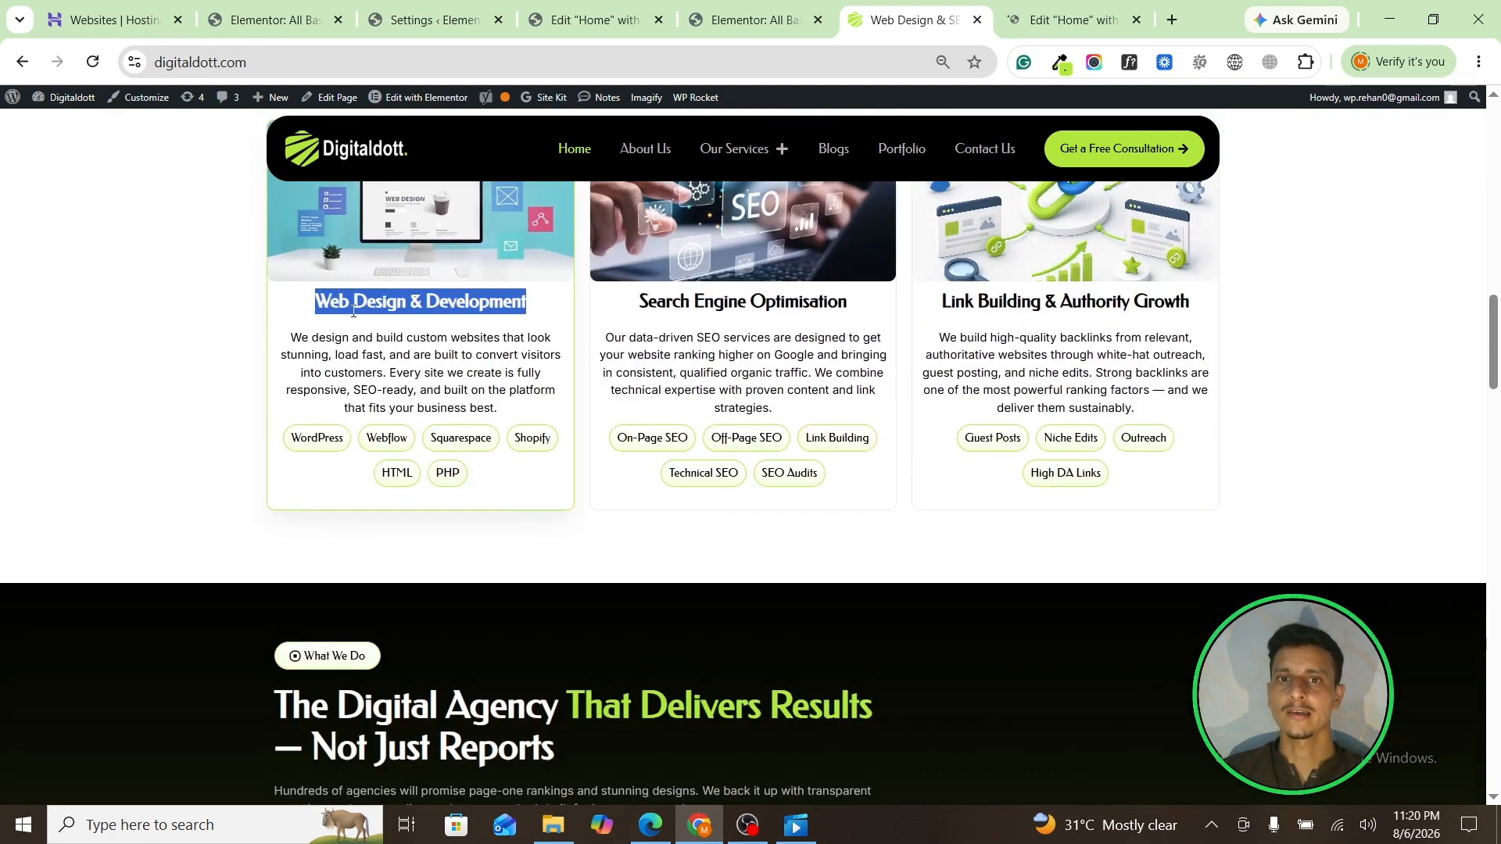
left_click_drag(854, 304, 638, 307)
left_click(1012, 305)
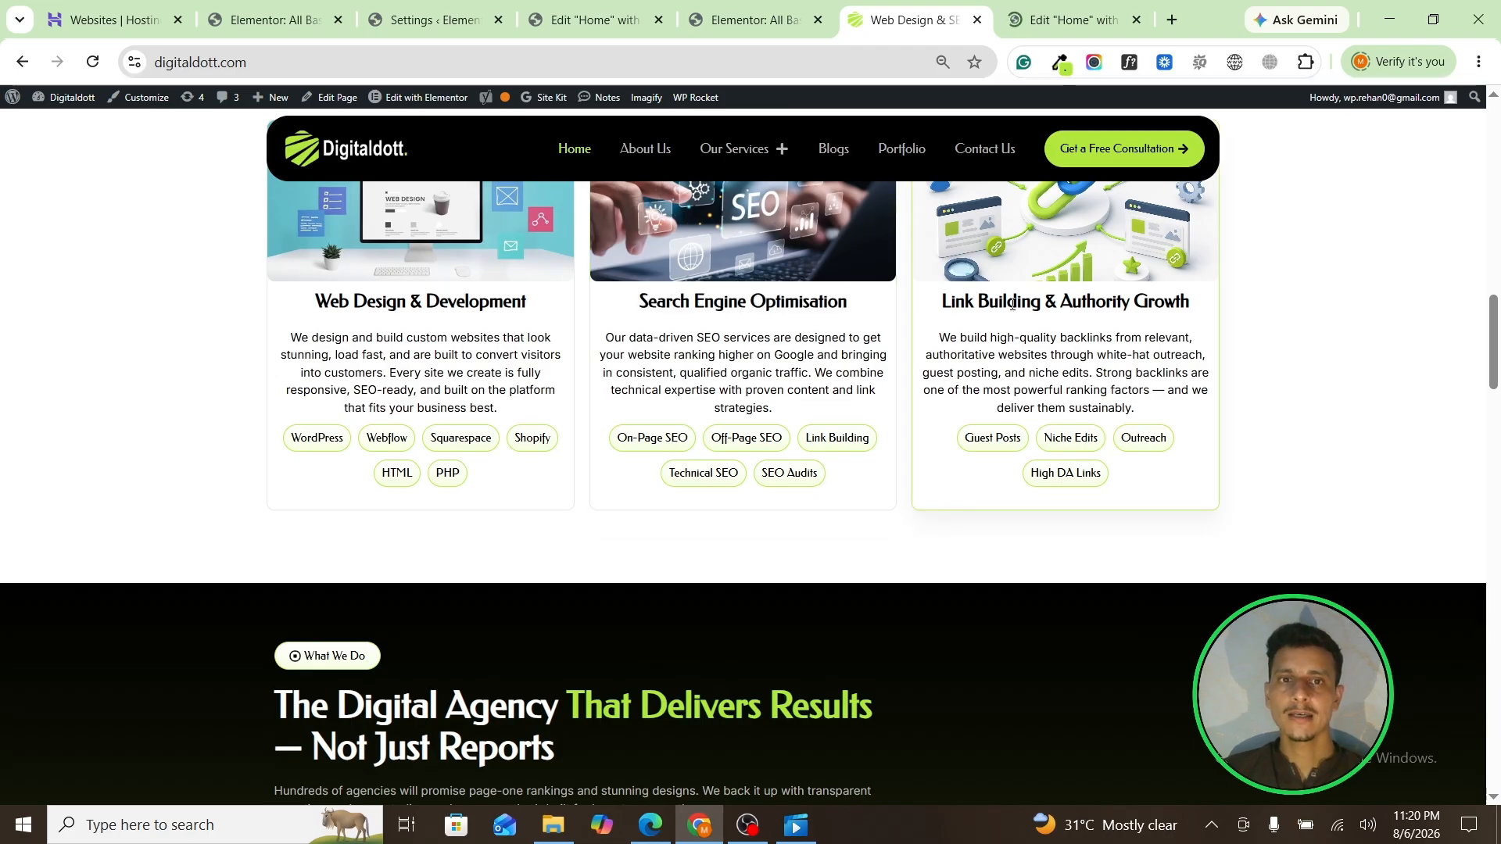
triple_click(1014, 298)
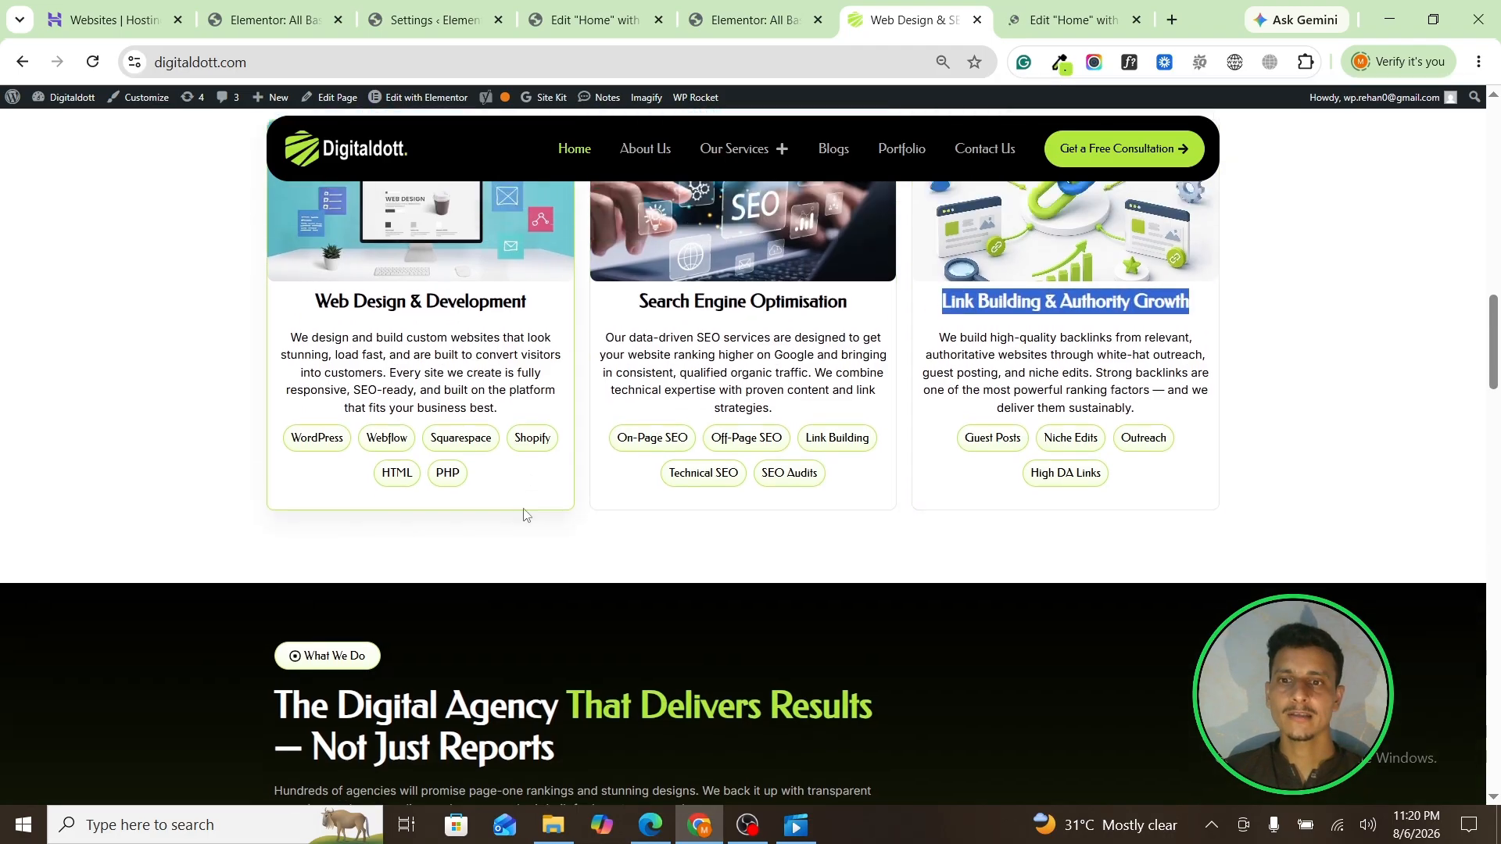
Step: Highlight the "Strategy-First Approach" card title and the "Custom Web Design On Every Major Platform" section heading
scroll(537, 460, "down", 3)
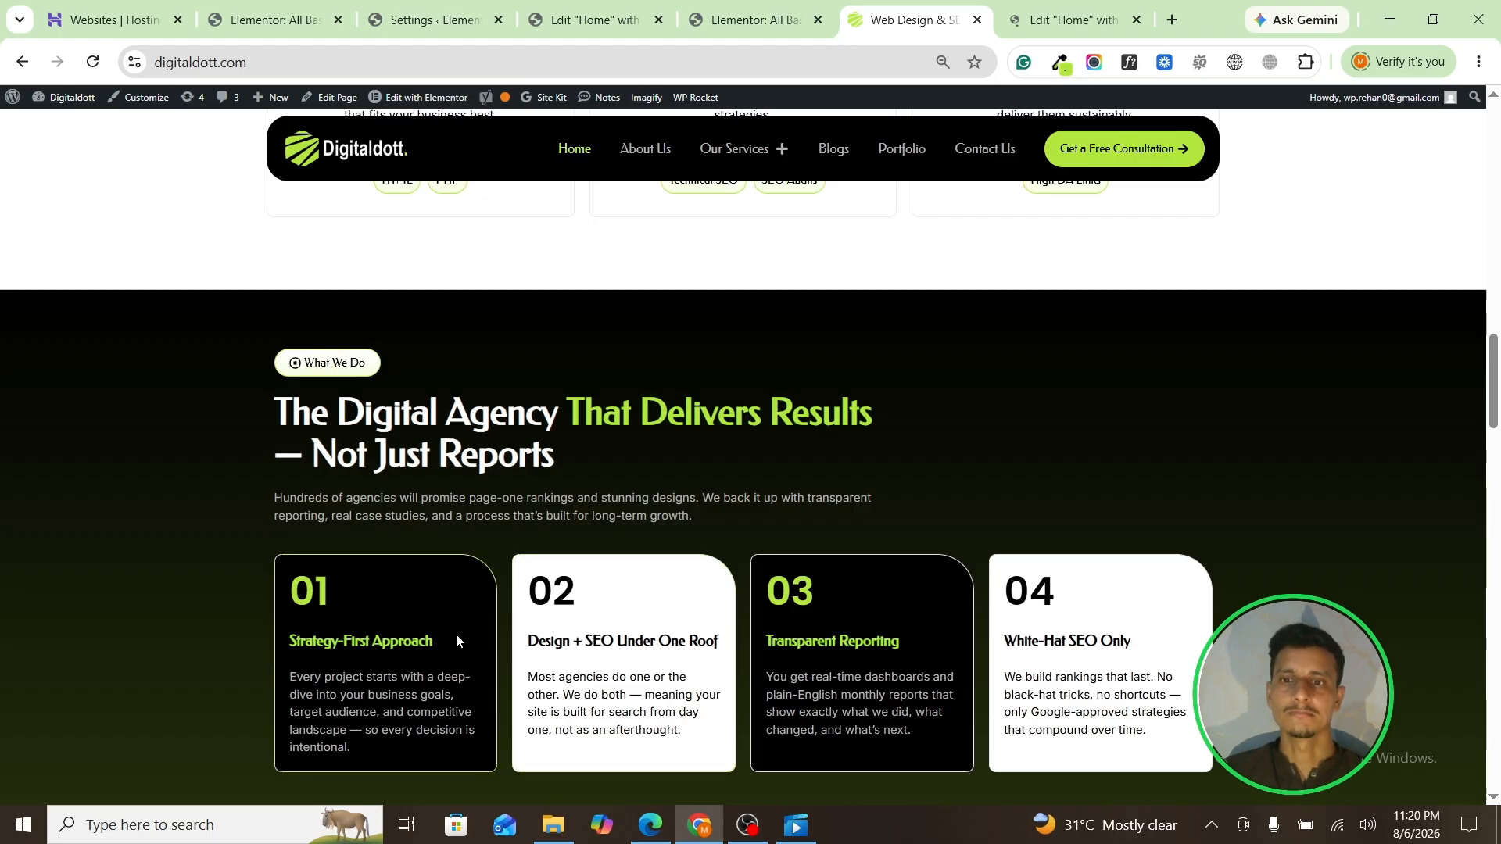
left_click_drag(456, 641, 225, 637)
left_click(428, 649)
scroll(451, 582, "down", 3)
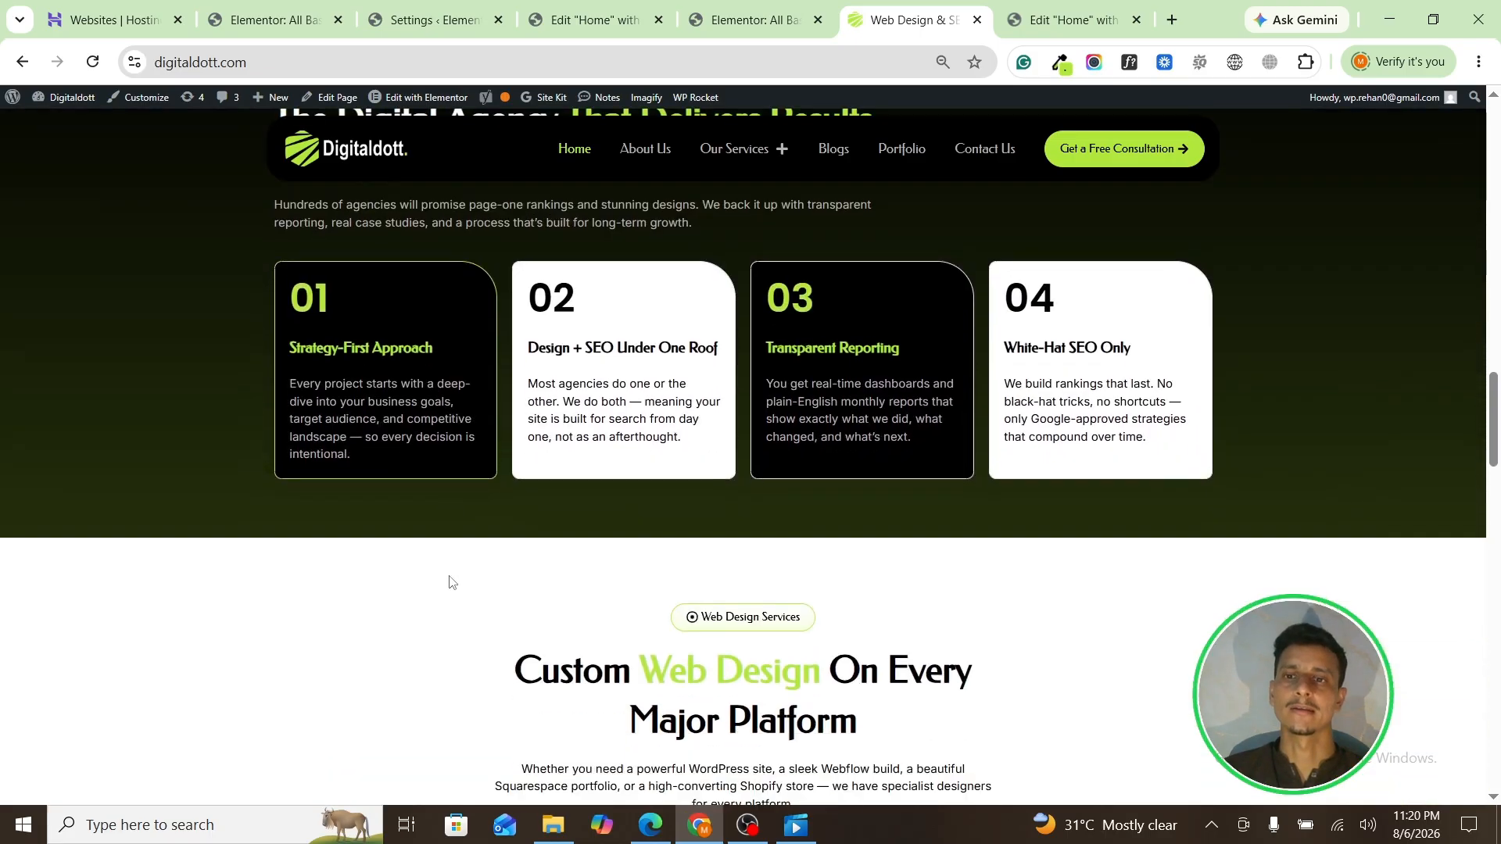
scroll(453, 581, "down", 1)
left_click_drag(480, 575, 934, 627)
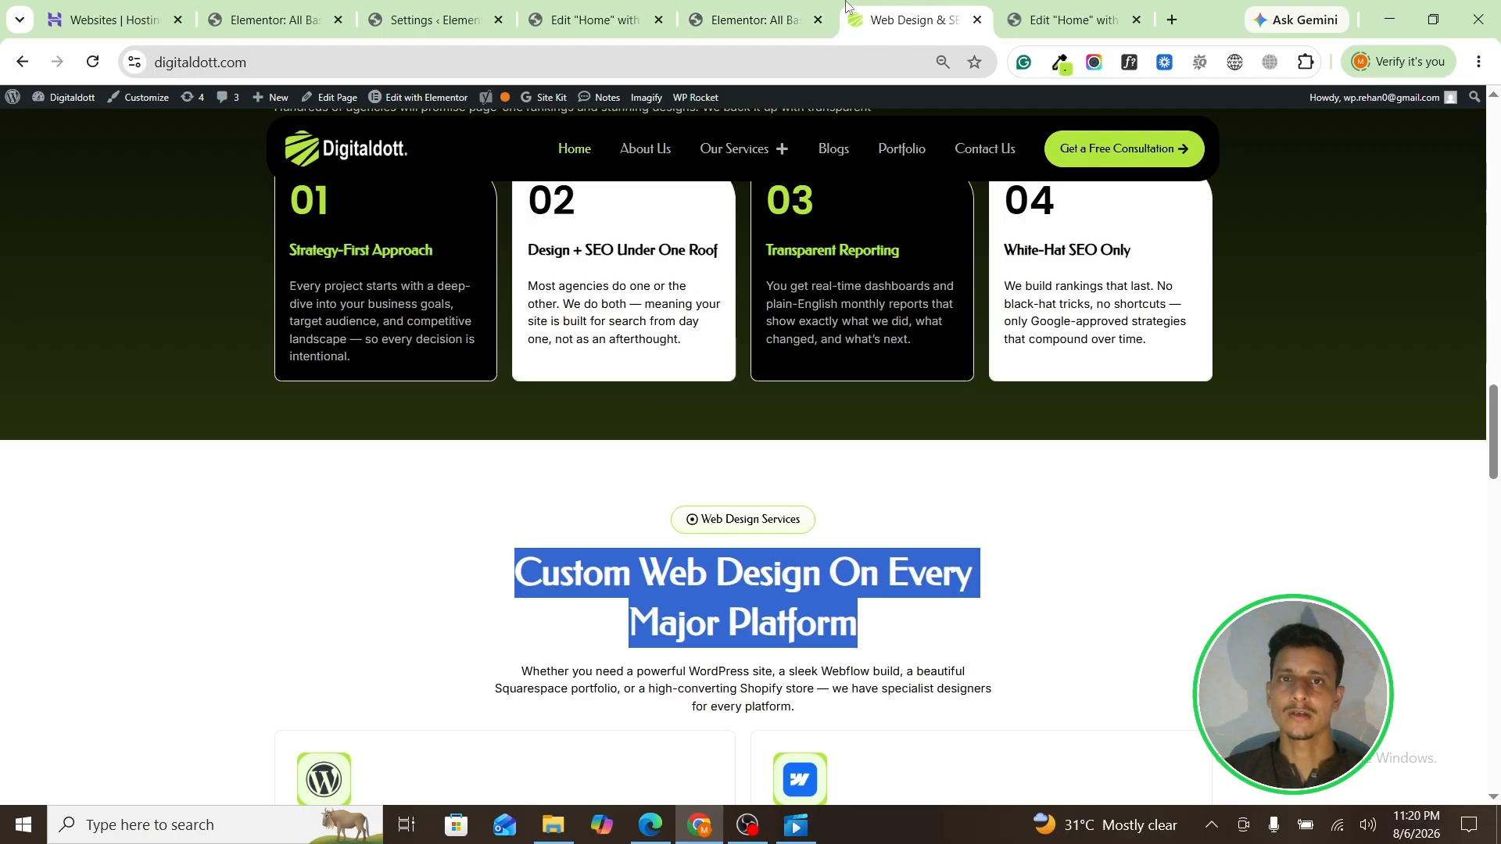
Step: Return to the Home page's Elementor editor and review the heading's HTML tag options
left_click(743, 18)
left_click(614, 21)
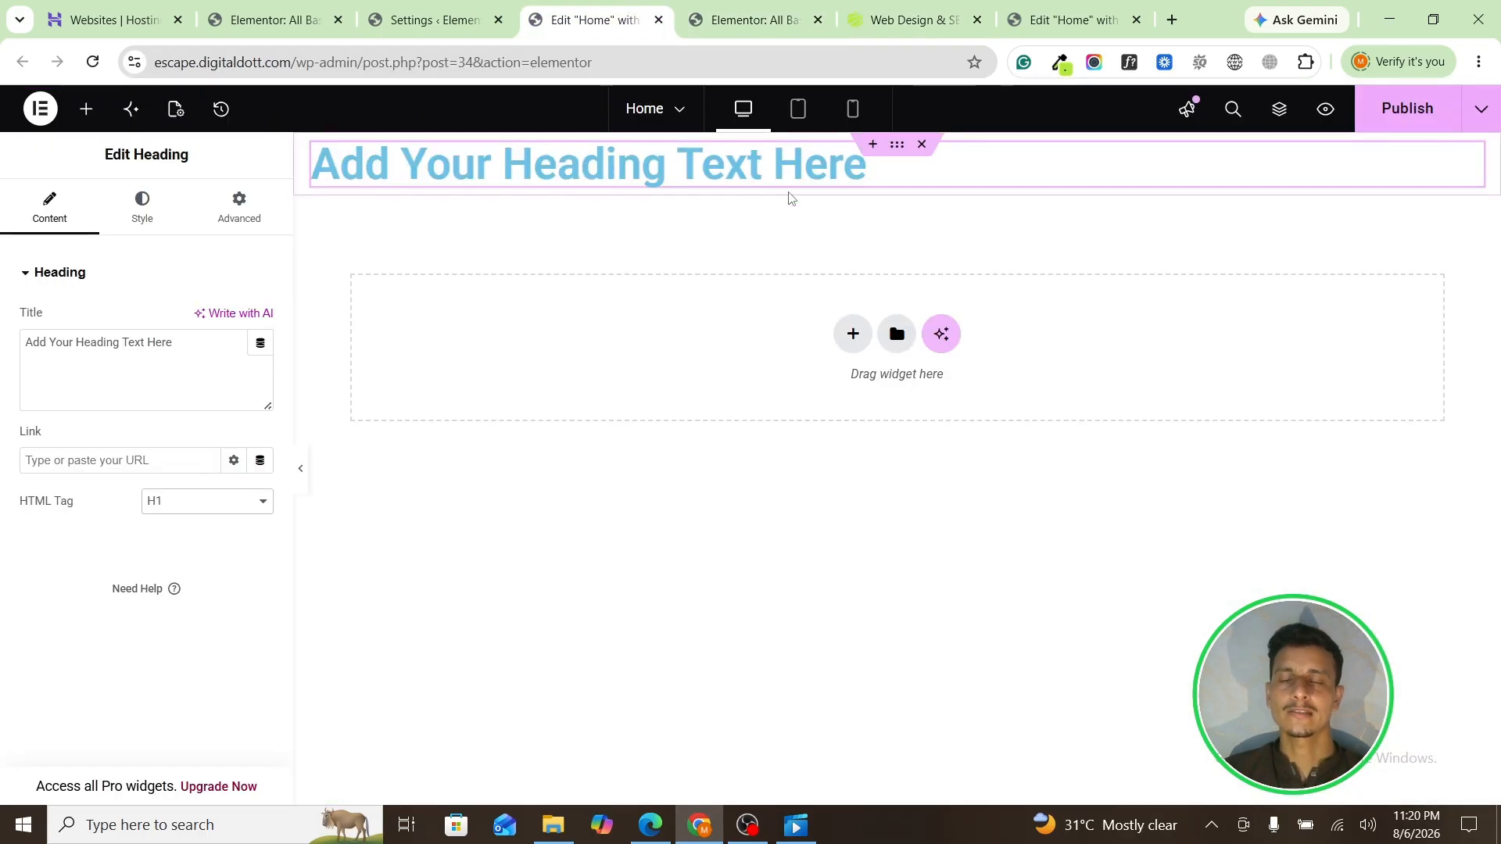
left_click(162, 510)
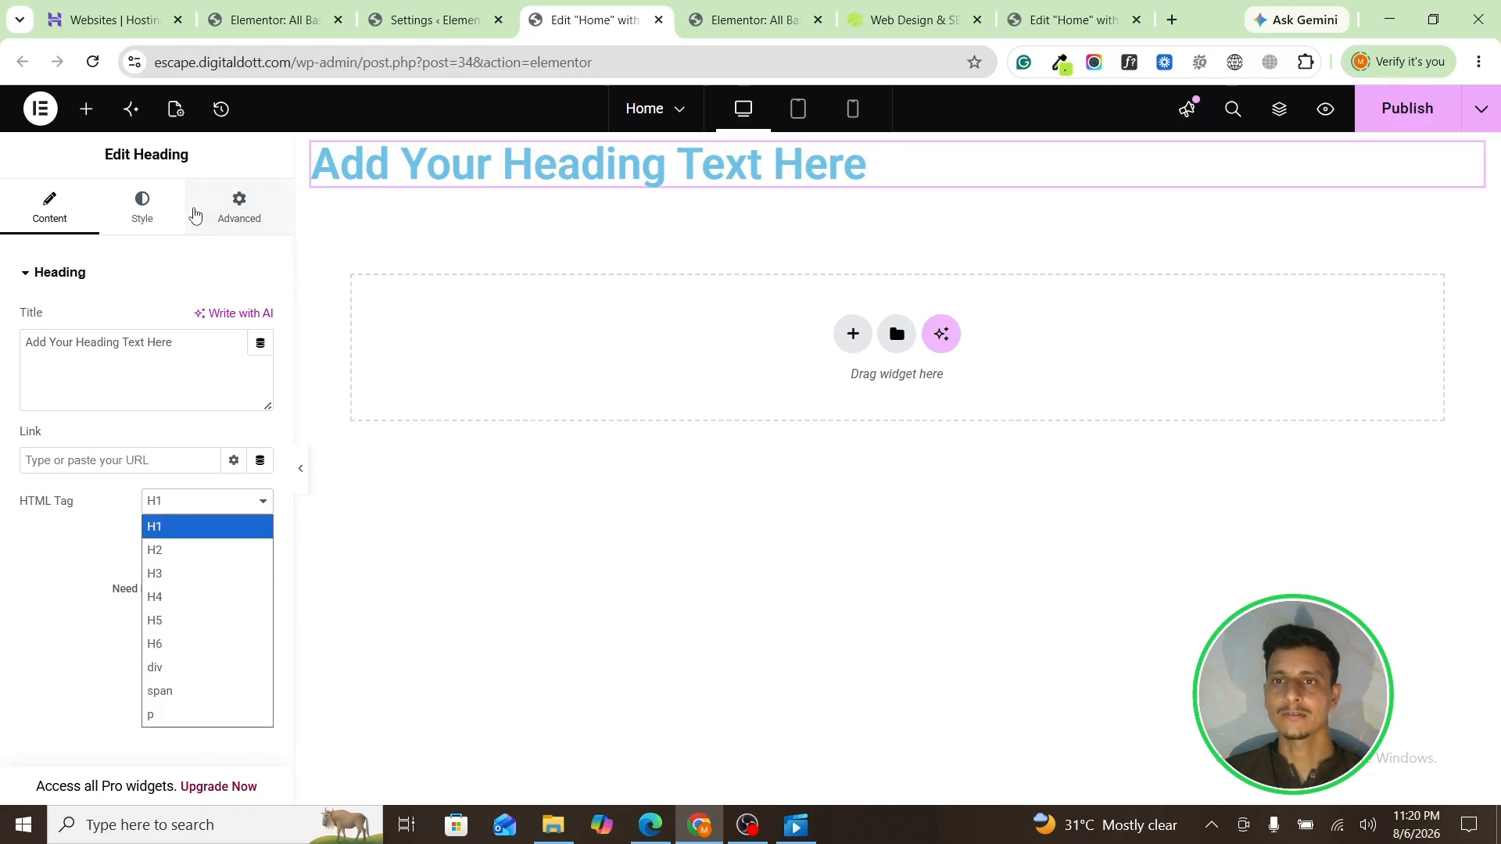
Step: Preview the heading's center, end and justified alignments, finishing with Start alignment
left_click(144, 211)
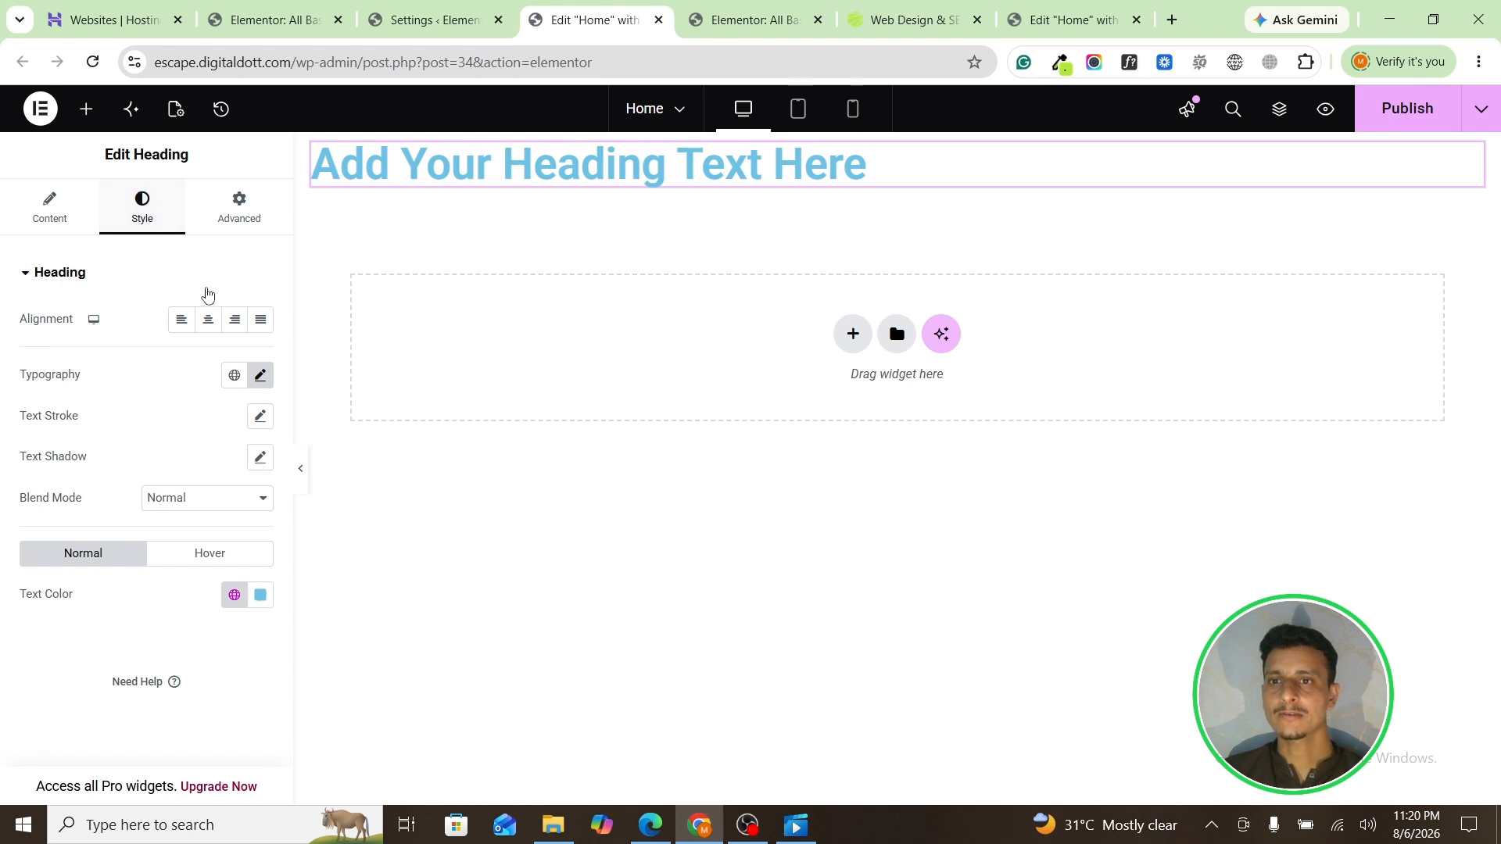
left_click(208, 323)
left_click(235, 327)
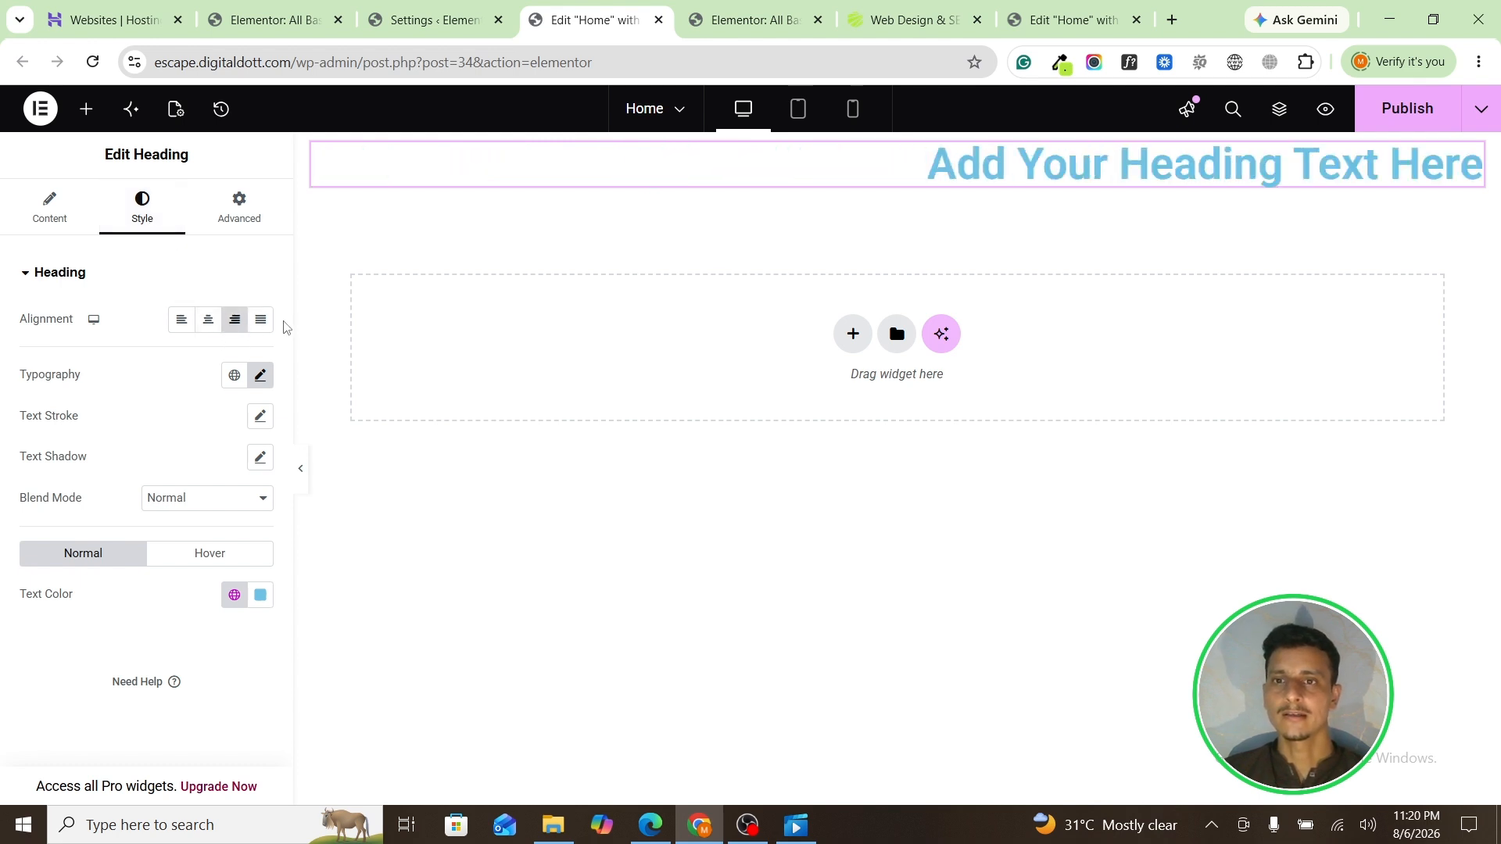
left_click(261, 321)
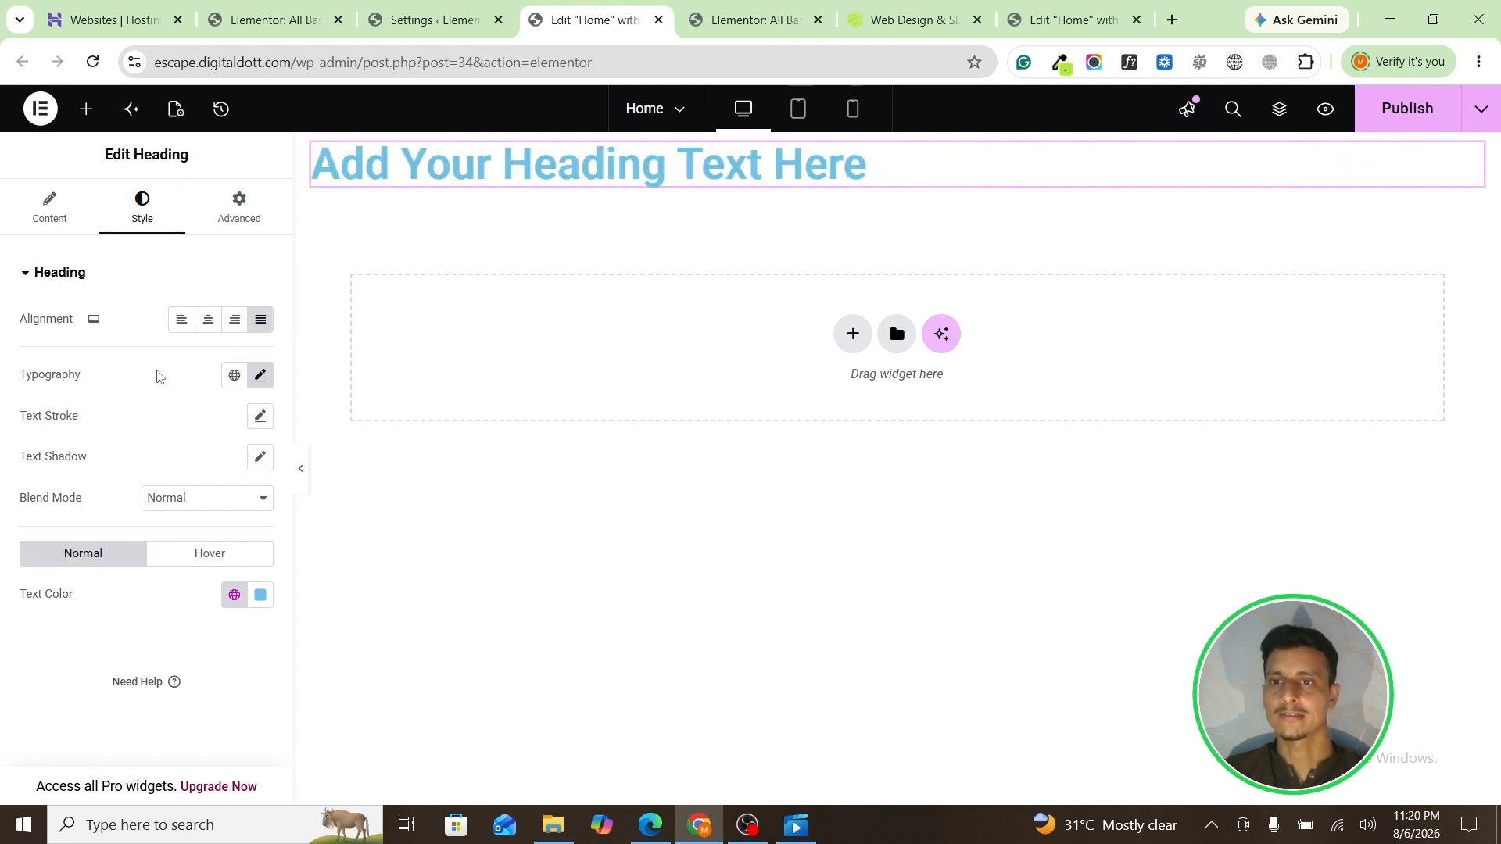
left_click(177, 323)
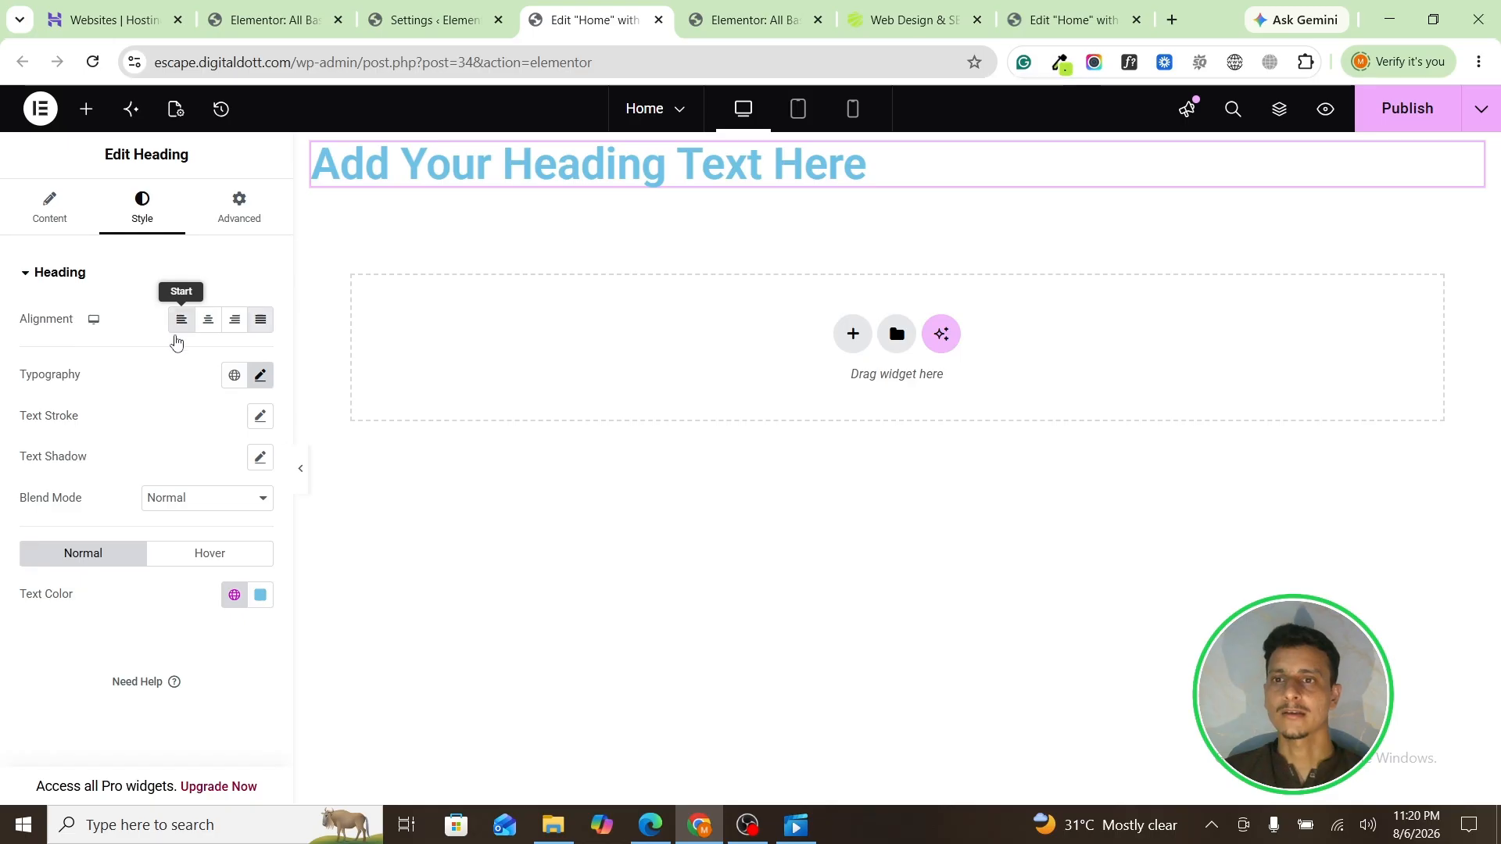
Step: Try the Roboto Condensed and Rokkitt font families in the heading's typography settings
left_click(261, 378)
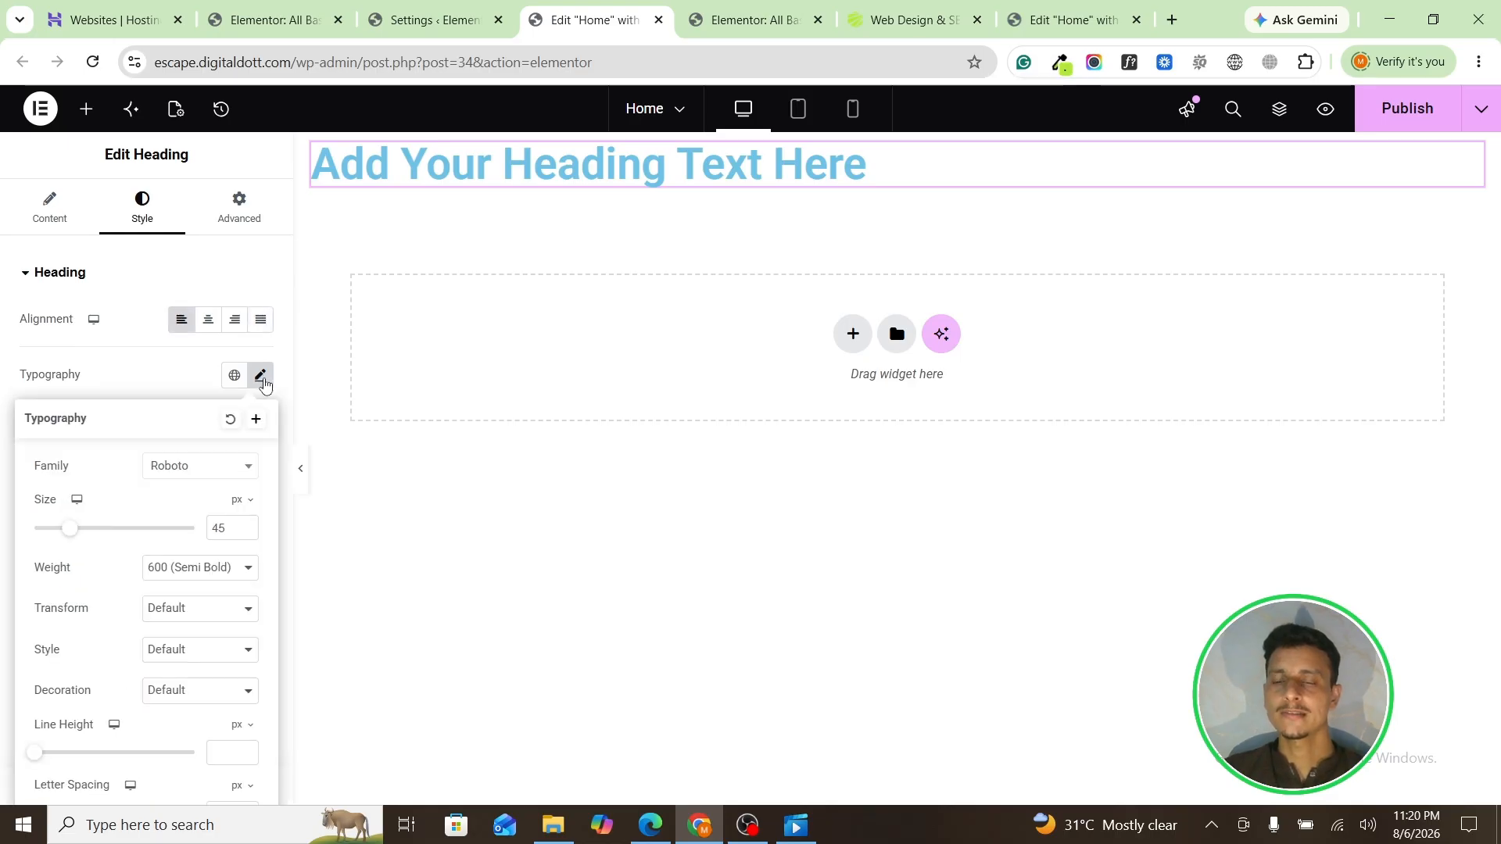
left_click(175, 471)
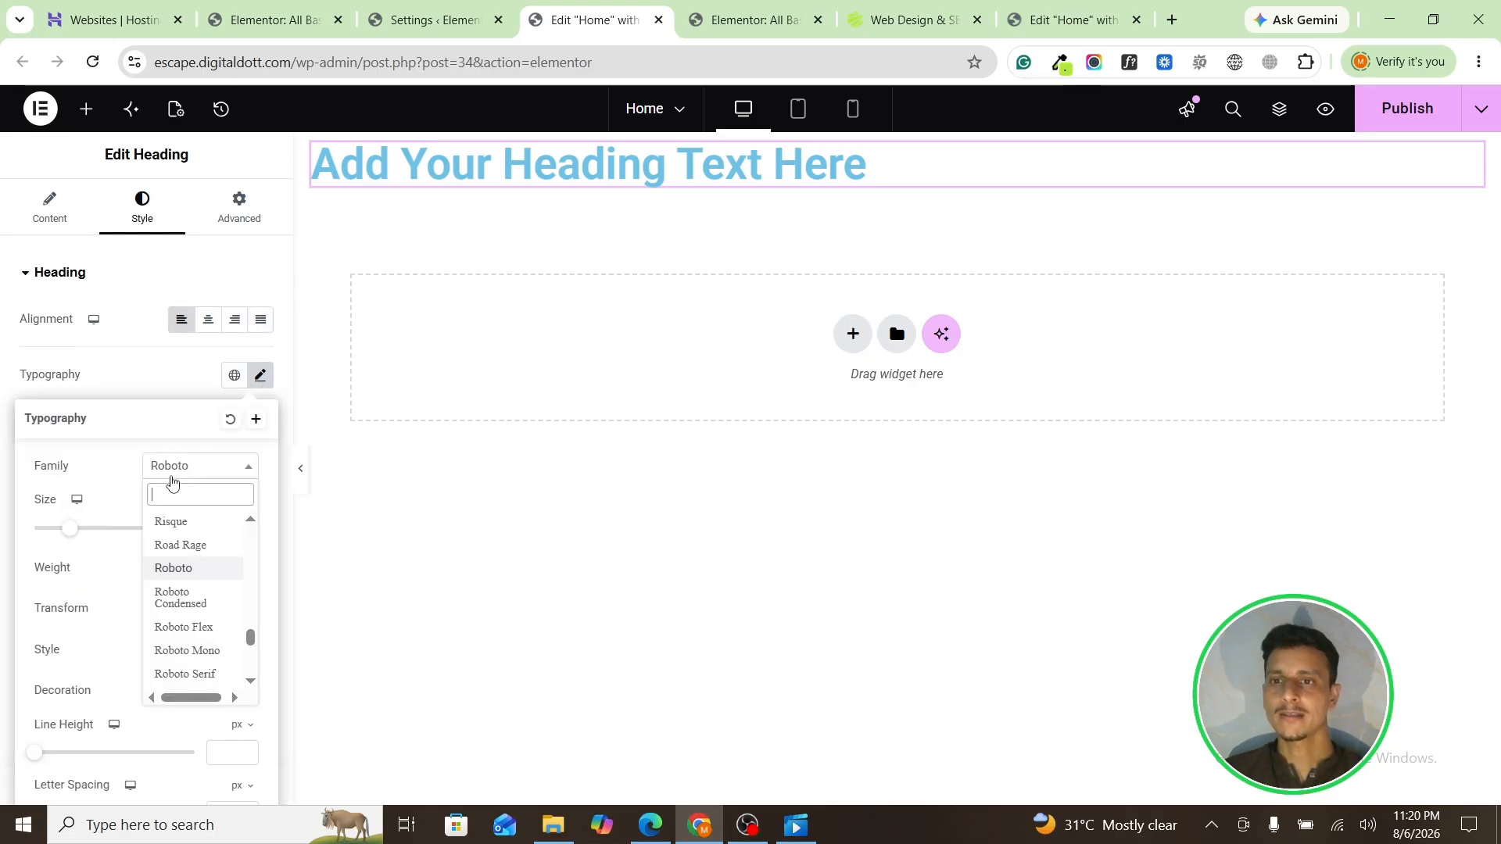
left_click(176, 597)
left_click(188, 466)
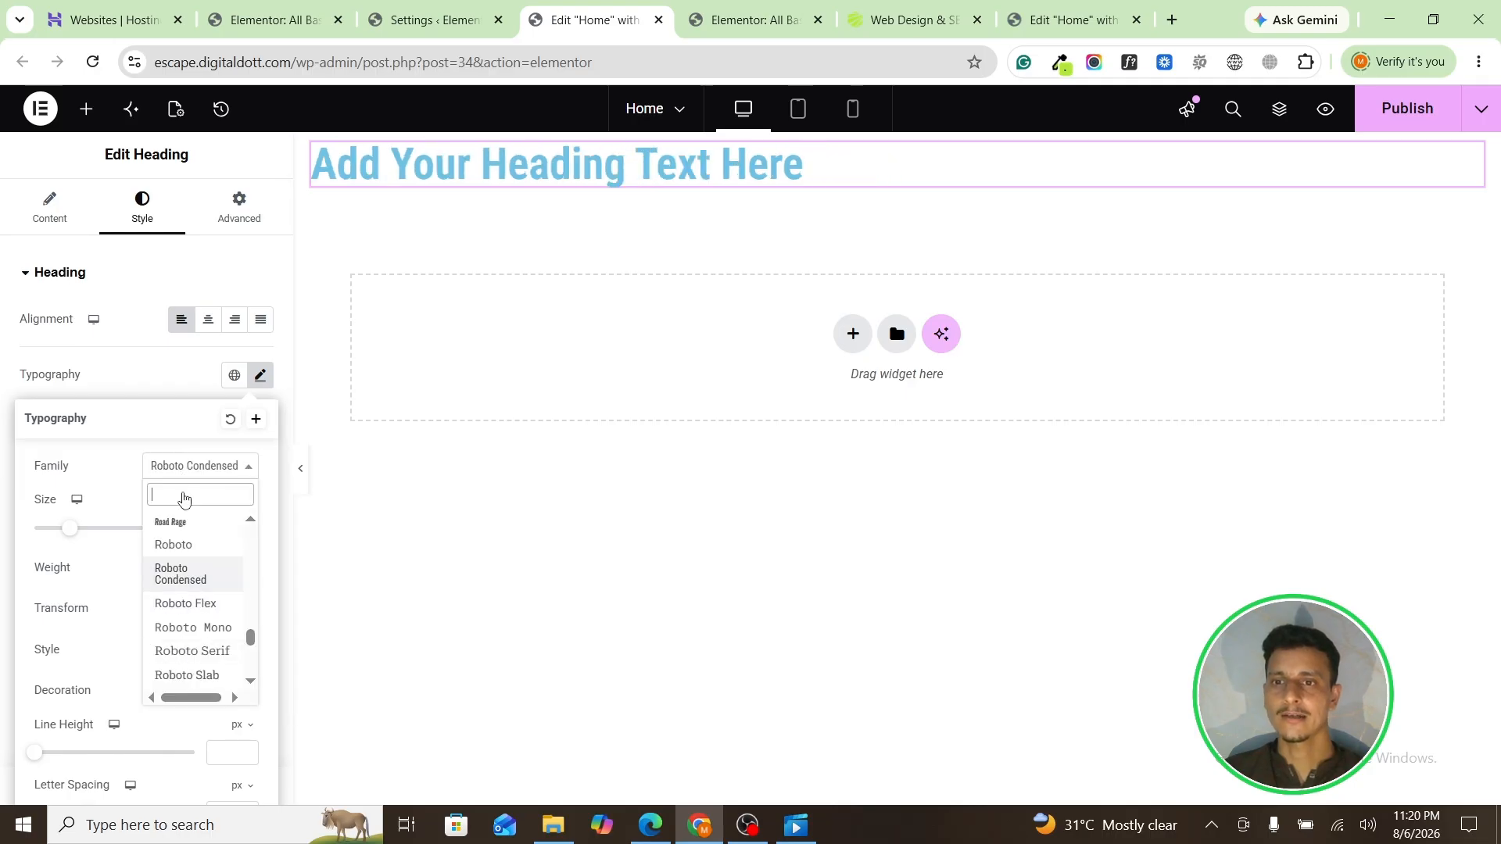
scroll(184, 575, "down", 3)
scroll(195, 617, "up", 1)
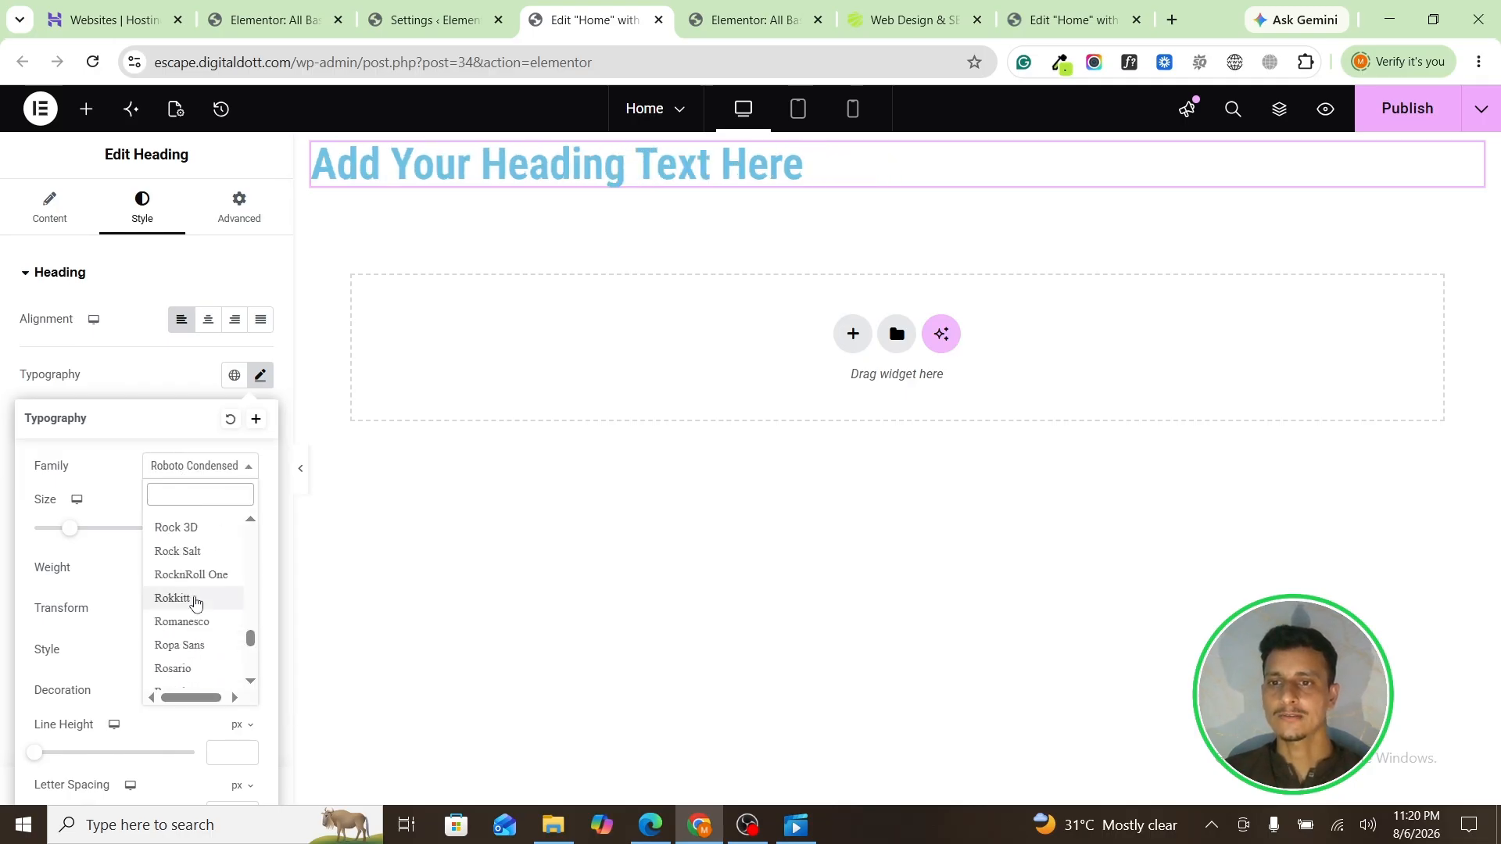
left_click(191, 597)
left_click(195, 479)
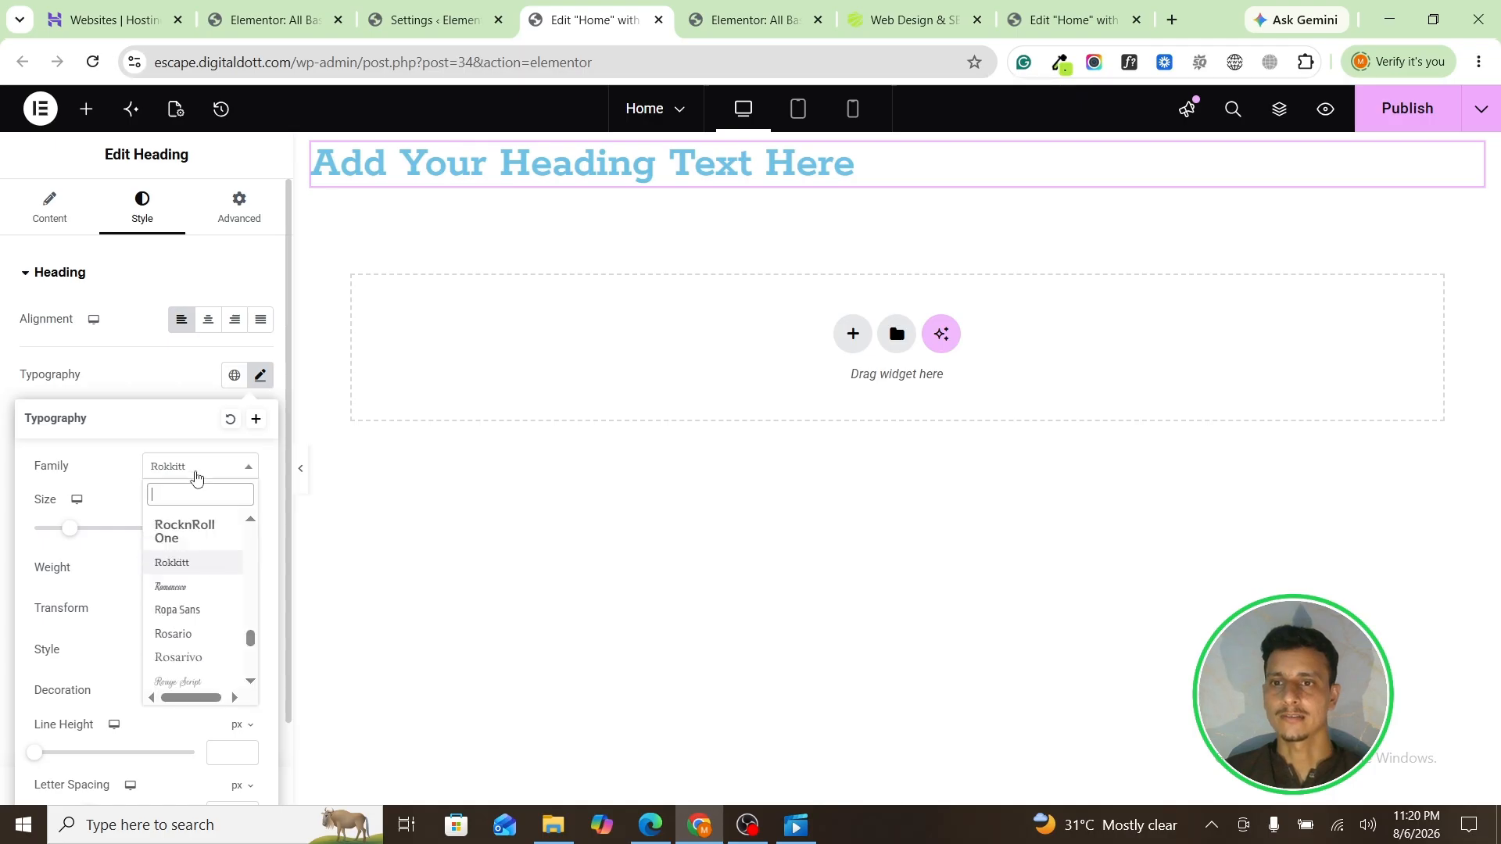
left_click(116, 477)
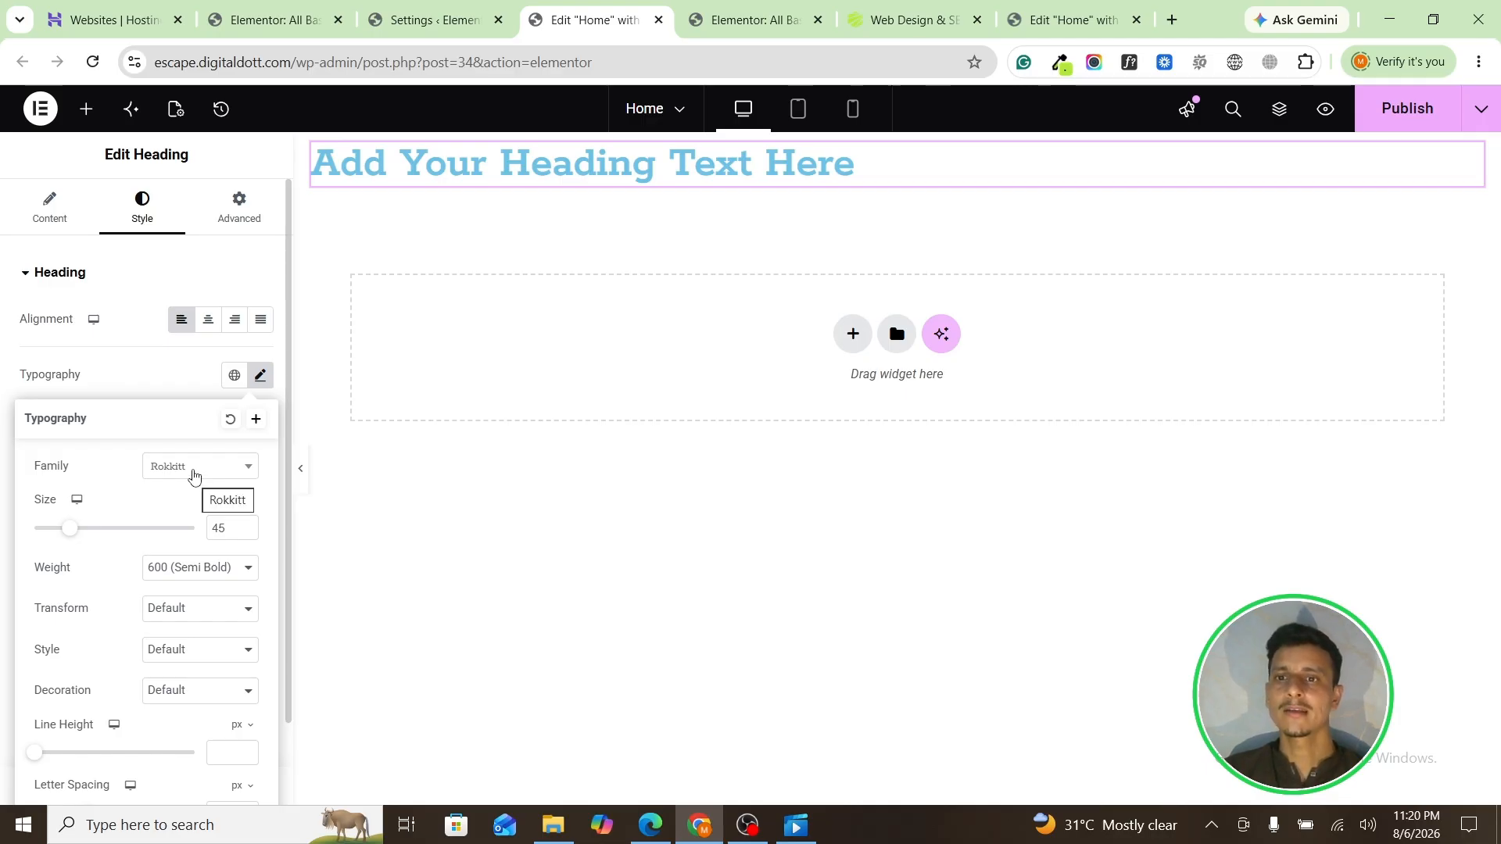
Step: Check the heading font on the Digitaldott home page, then go back to the Home page's Elementor editor
left_click(749, 19)
left_click(922, 19)
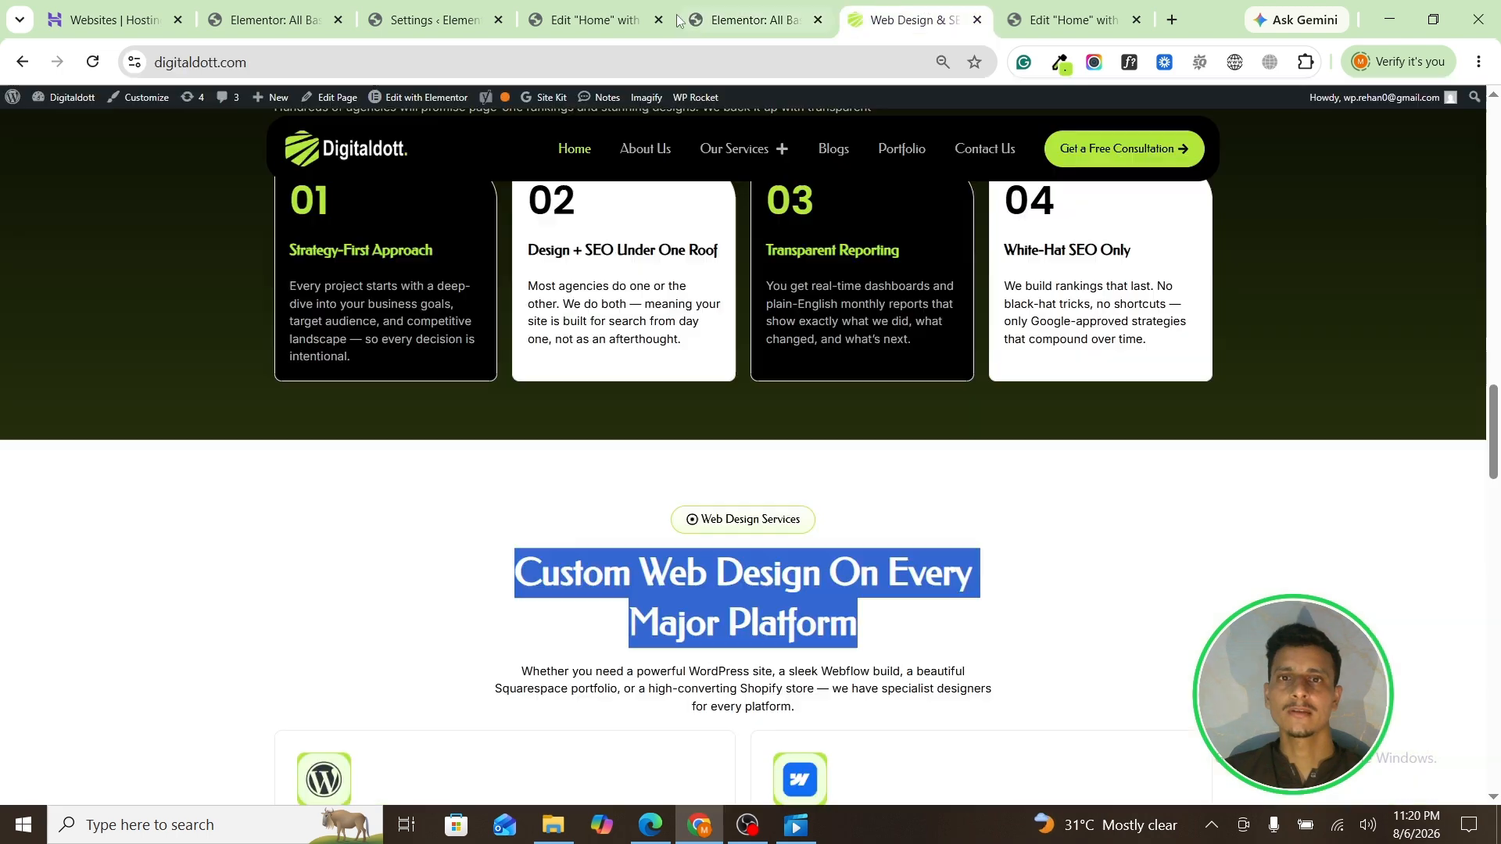
left_click(659, 20)
left_click(908, 189)
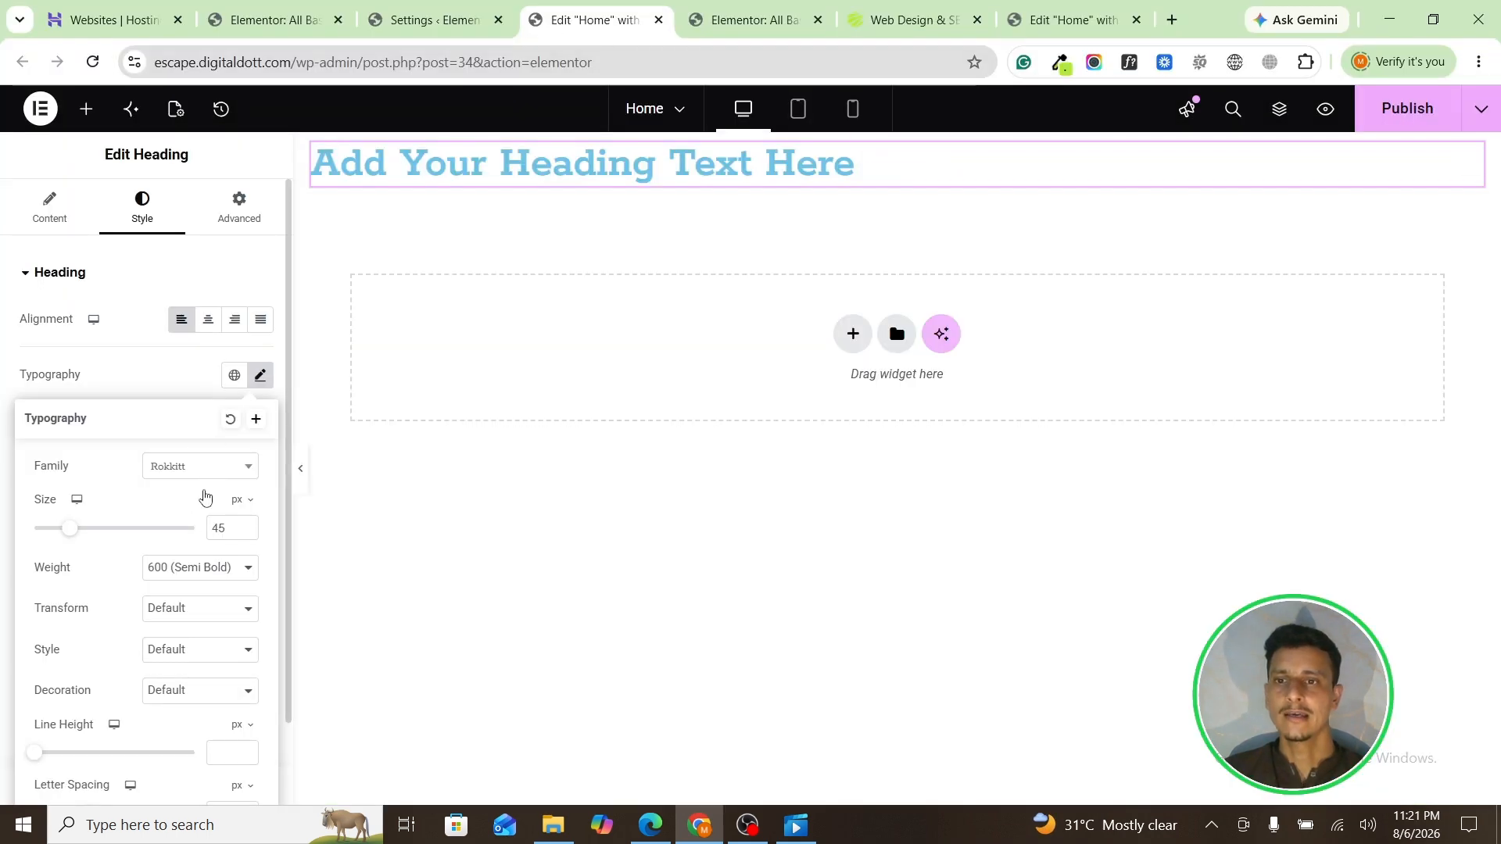
Step: Change the heading's font family to Ropa Sans and reopen the list of font families
left_click(200, 466)
left_click(183, 592)
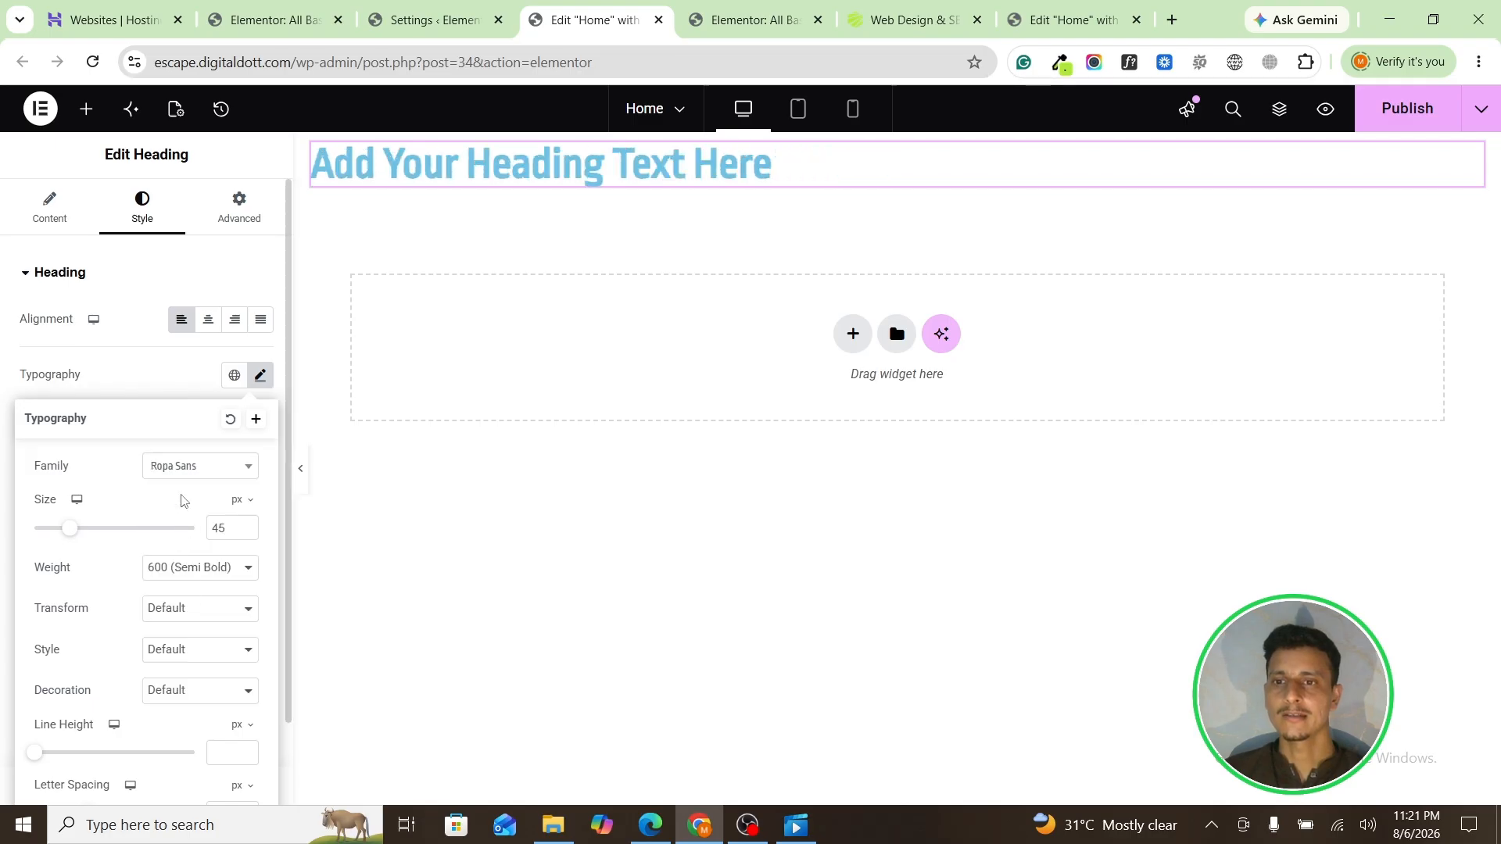
left_click(188, 466)
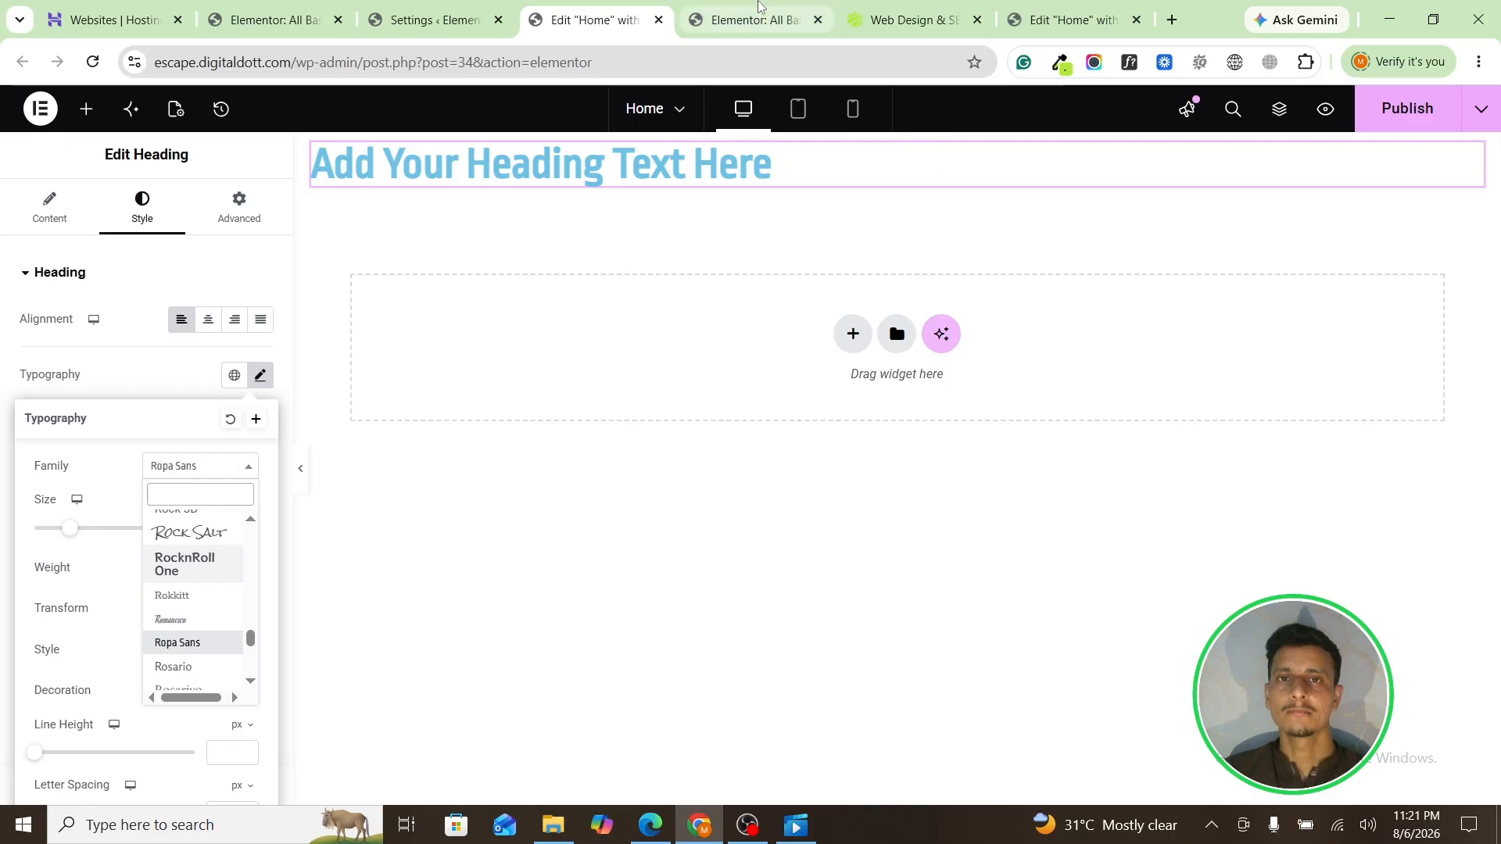
Step: Switch to the Digitaldott home page and examine the font of its hero heading
left_click(907, 20)
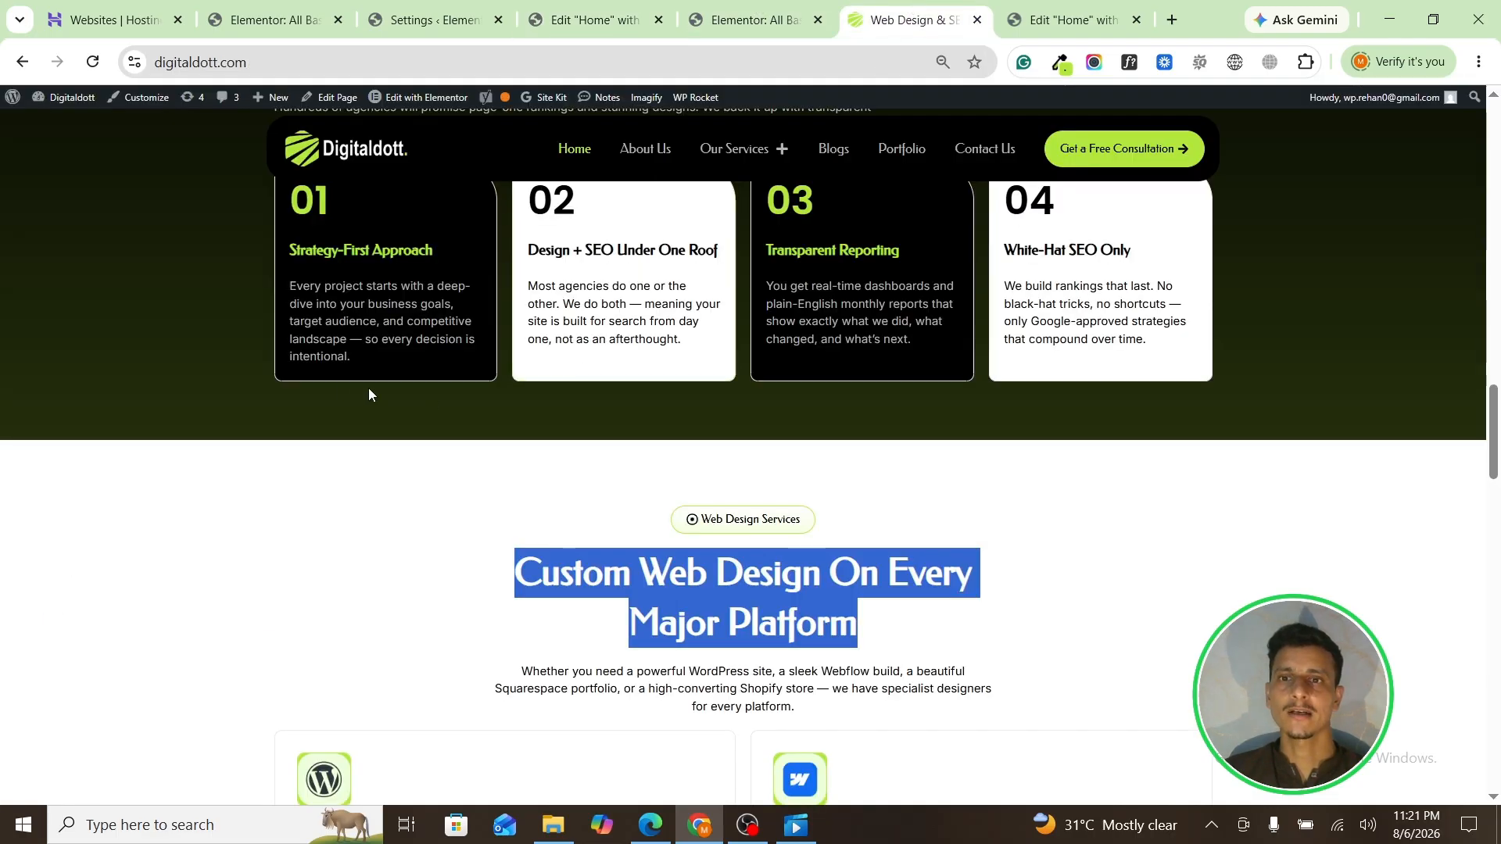
left_click(578, 14)
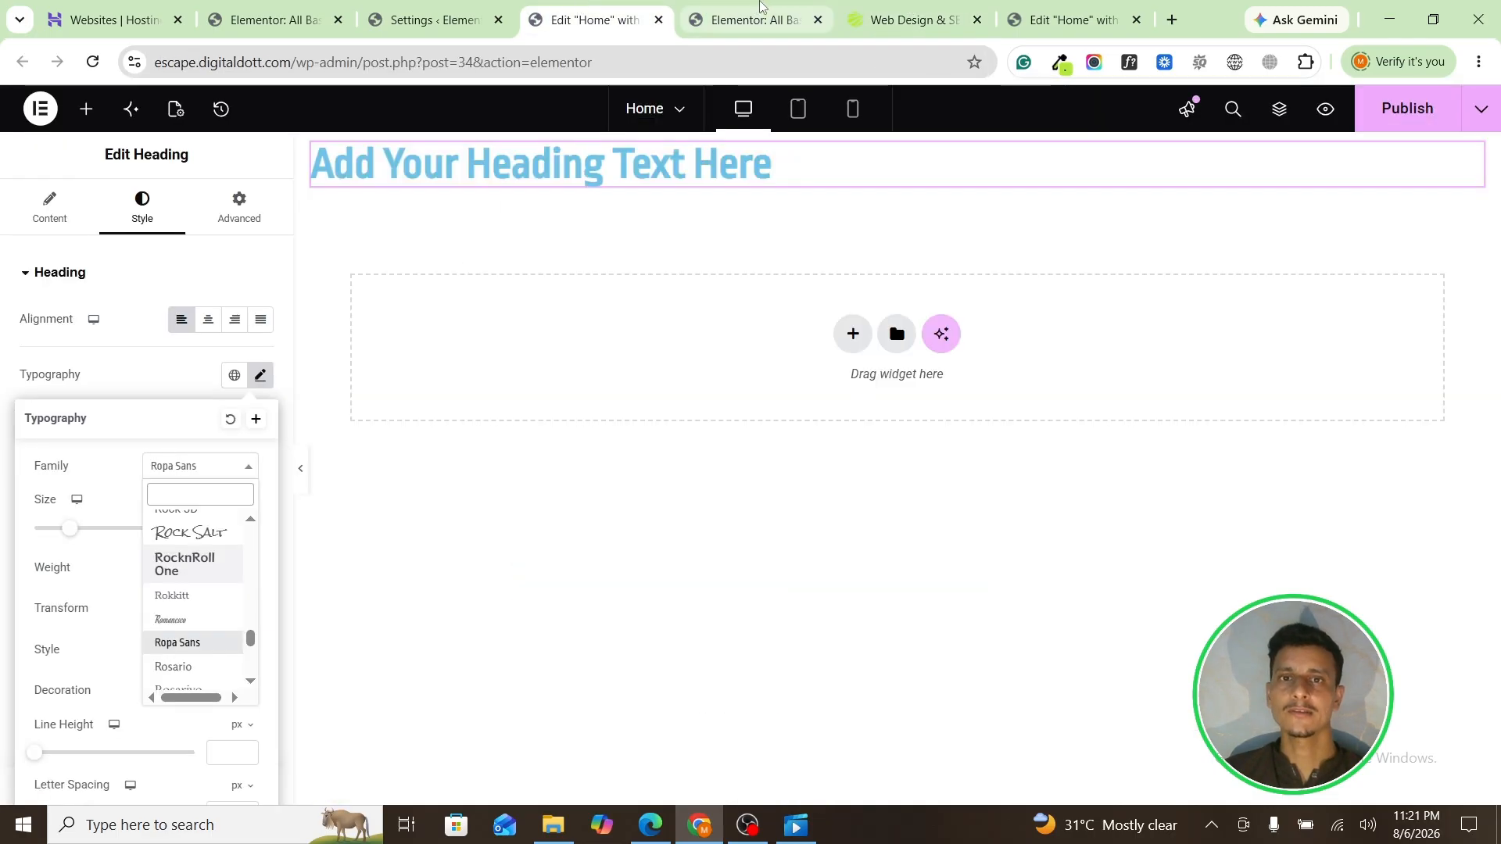
left_click(897, 4)
scroll(541, 420, "up", 1)
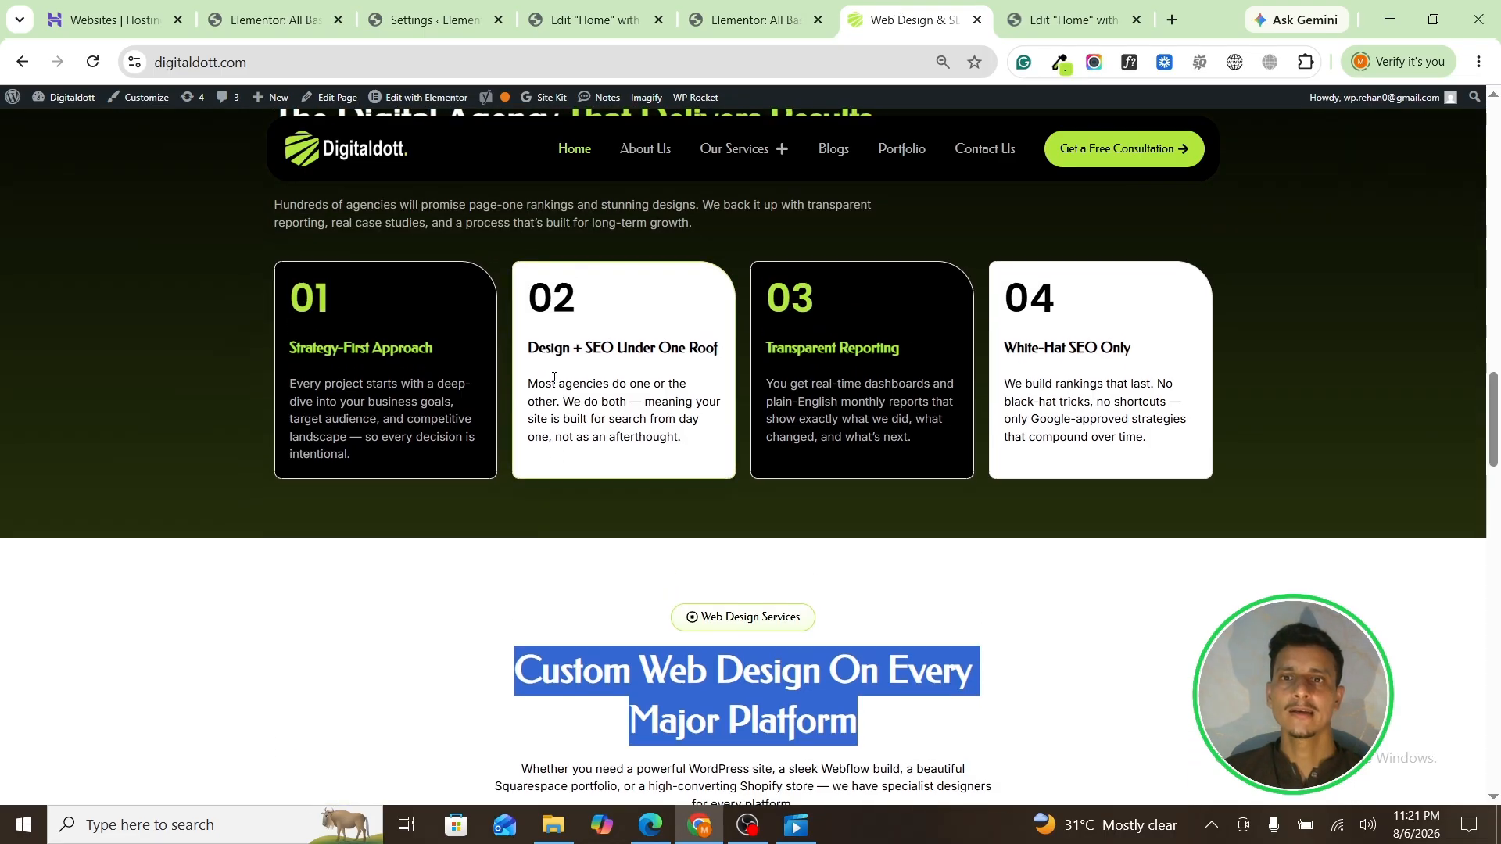
scroll(559, 415, "up", 9)
scroll(577, 408, "up", 15)
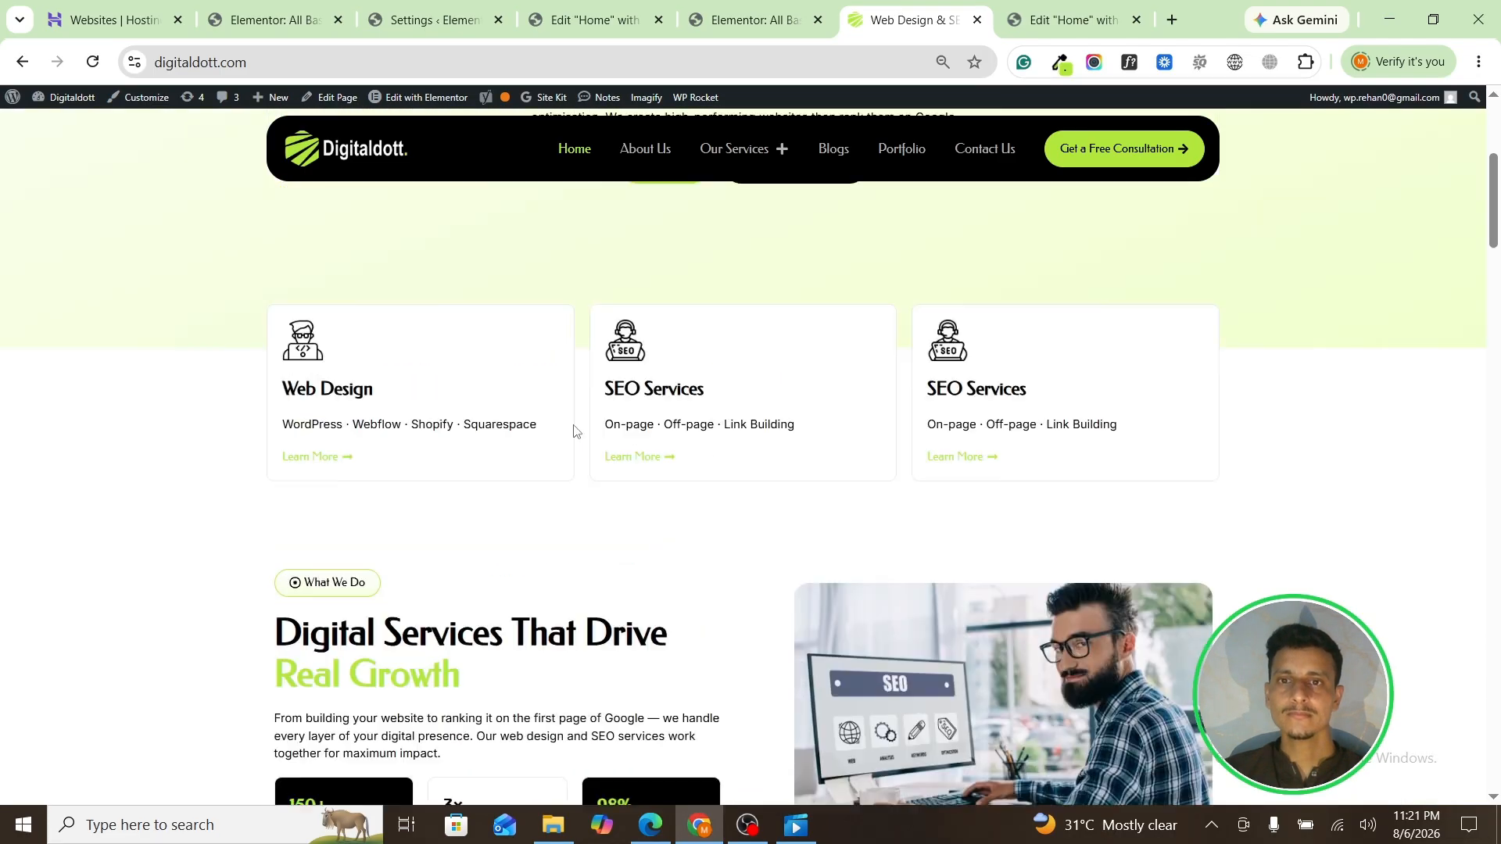
left_click_drag(495, 312, 838, 425)
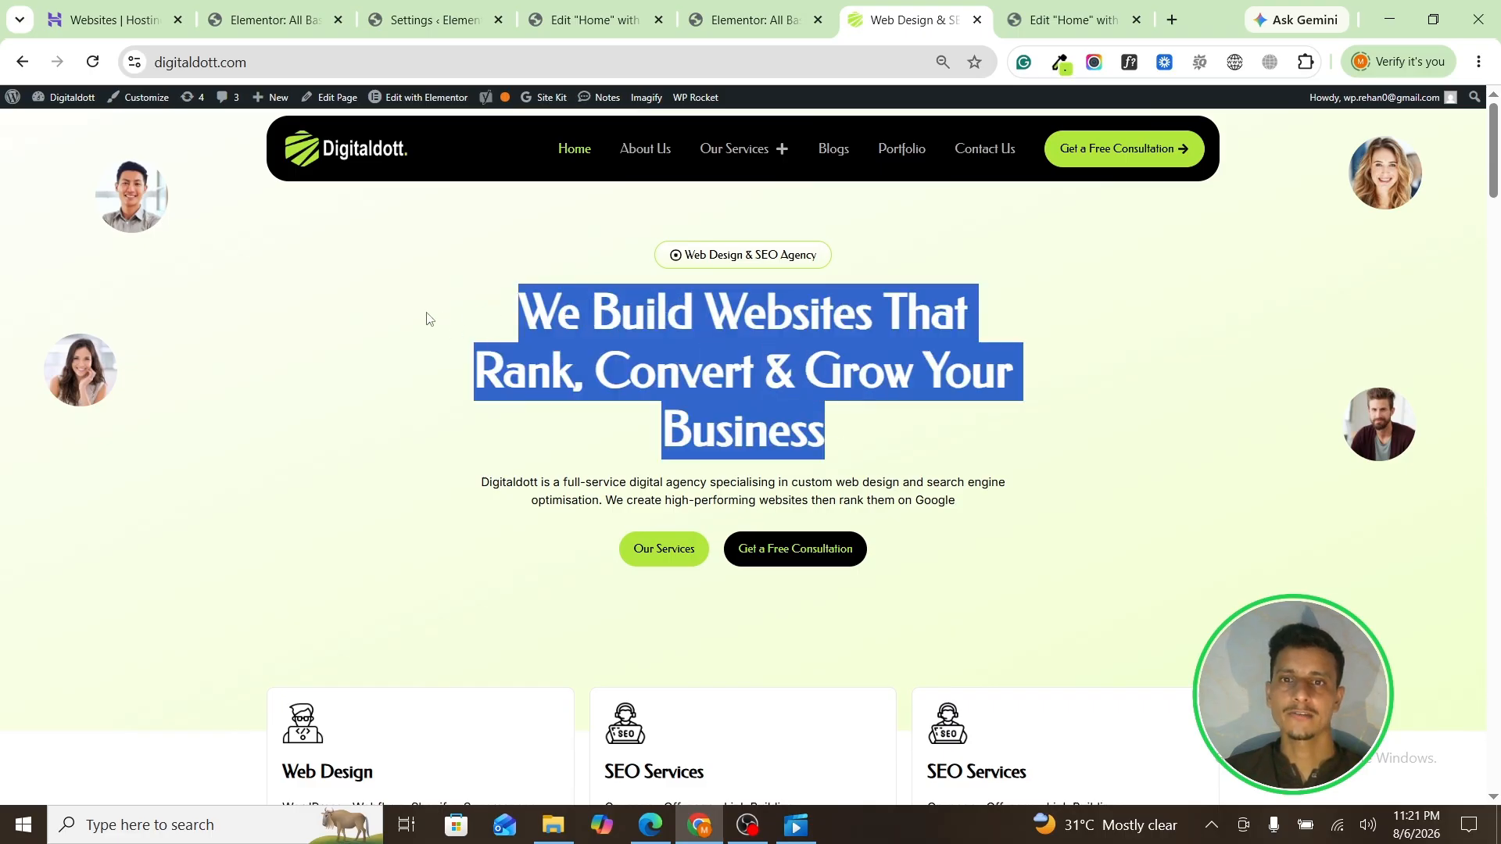
left_click(406, 304)
Step: Compare the fonts of the Web Design card title and the two Digital Services section headings on the Digitaldott home page
scroll(493, 283, "down", 5)
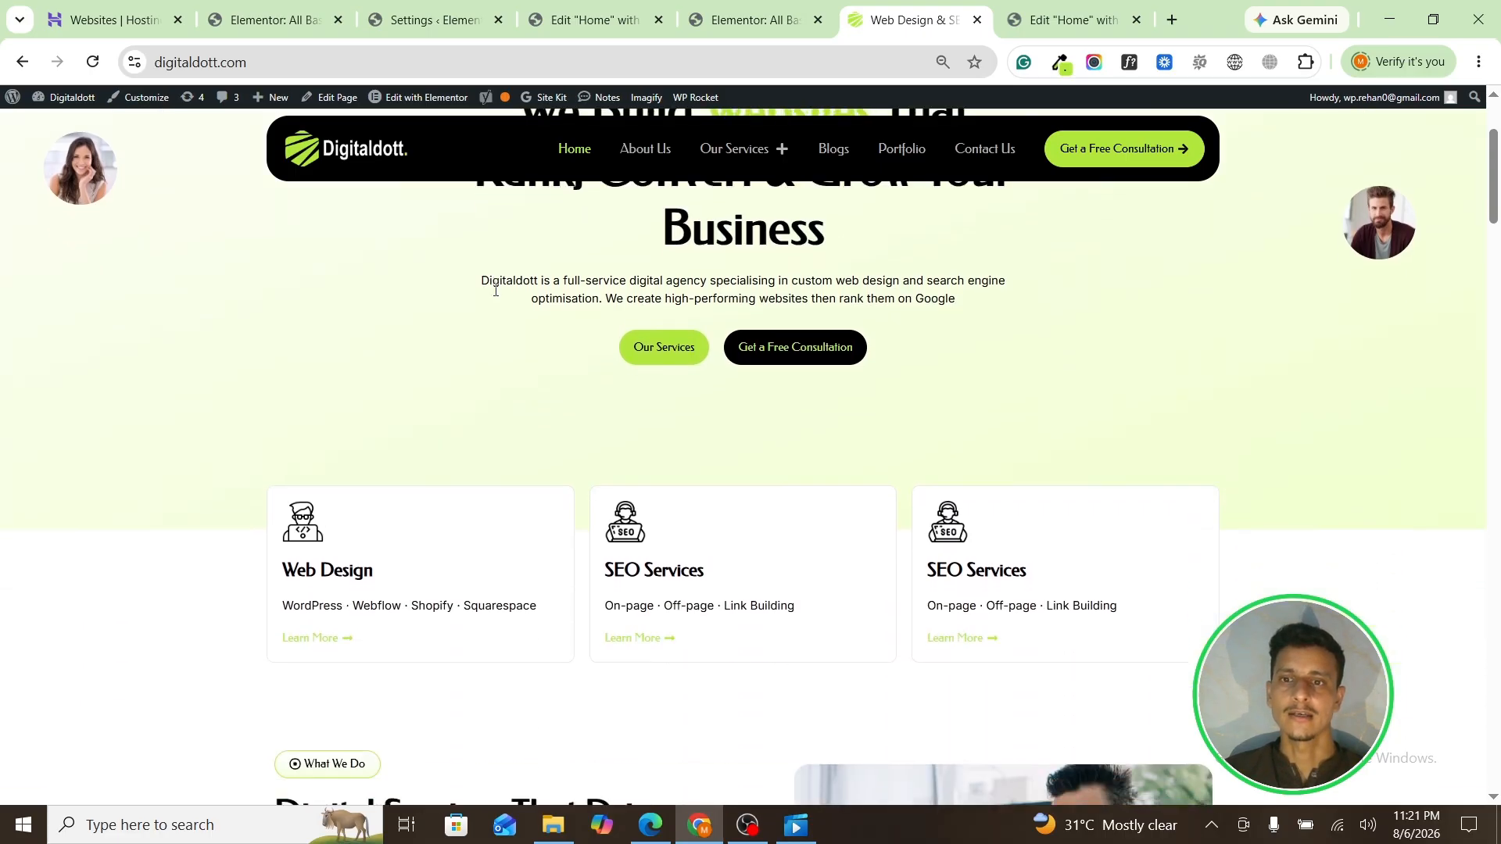
triple_click(357, 383)
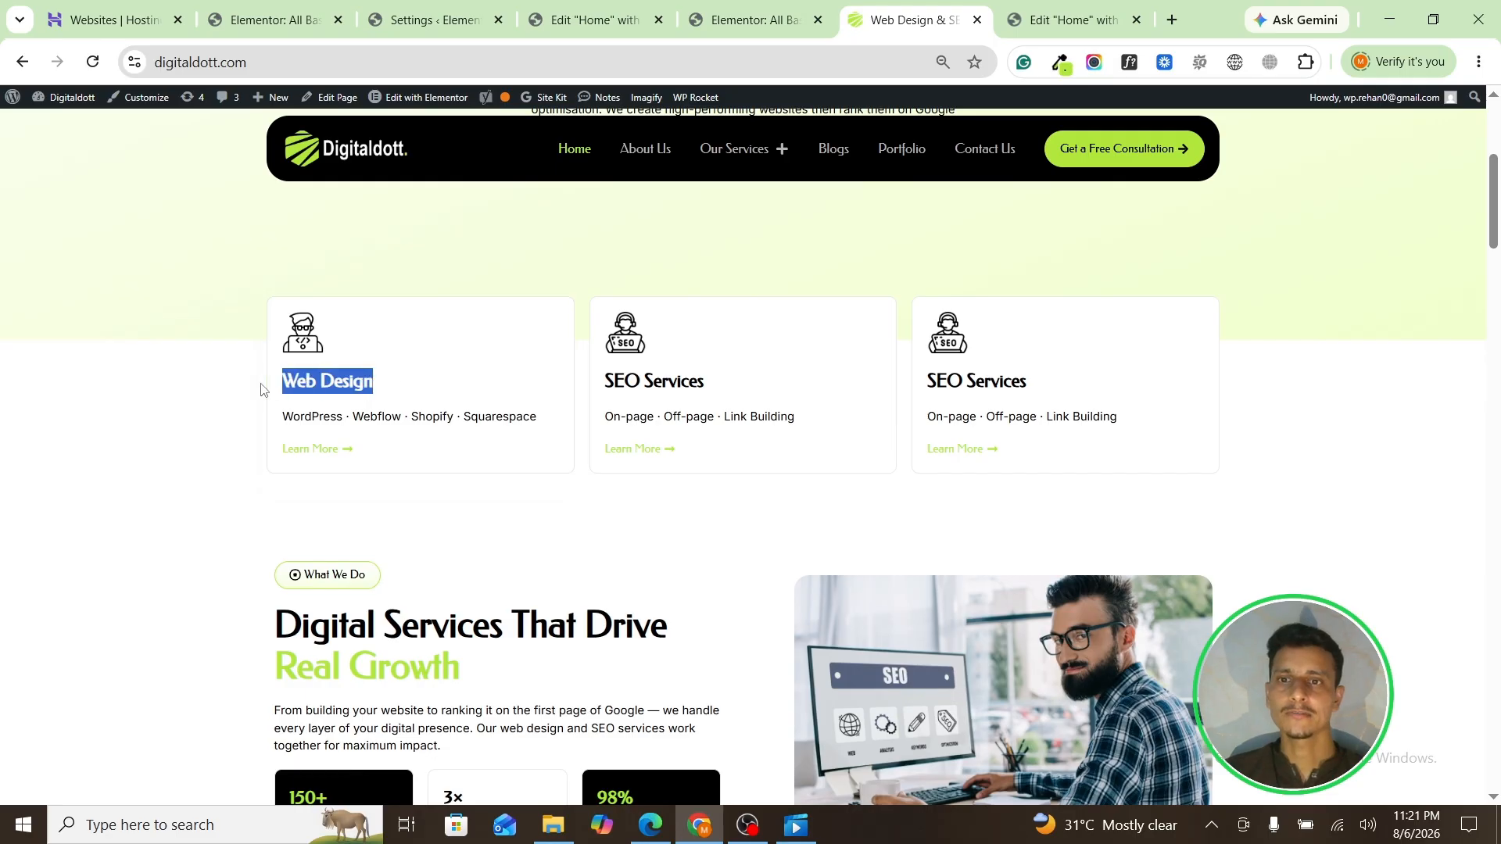
scroll(357, 383, "down", 4)
left_click_drag(465, 383, 264, 342)
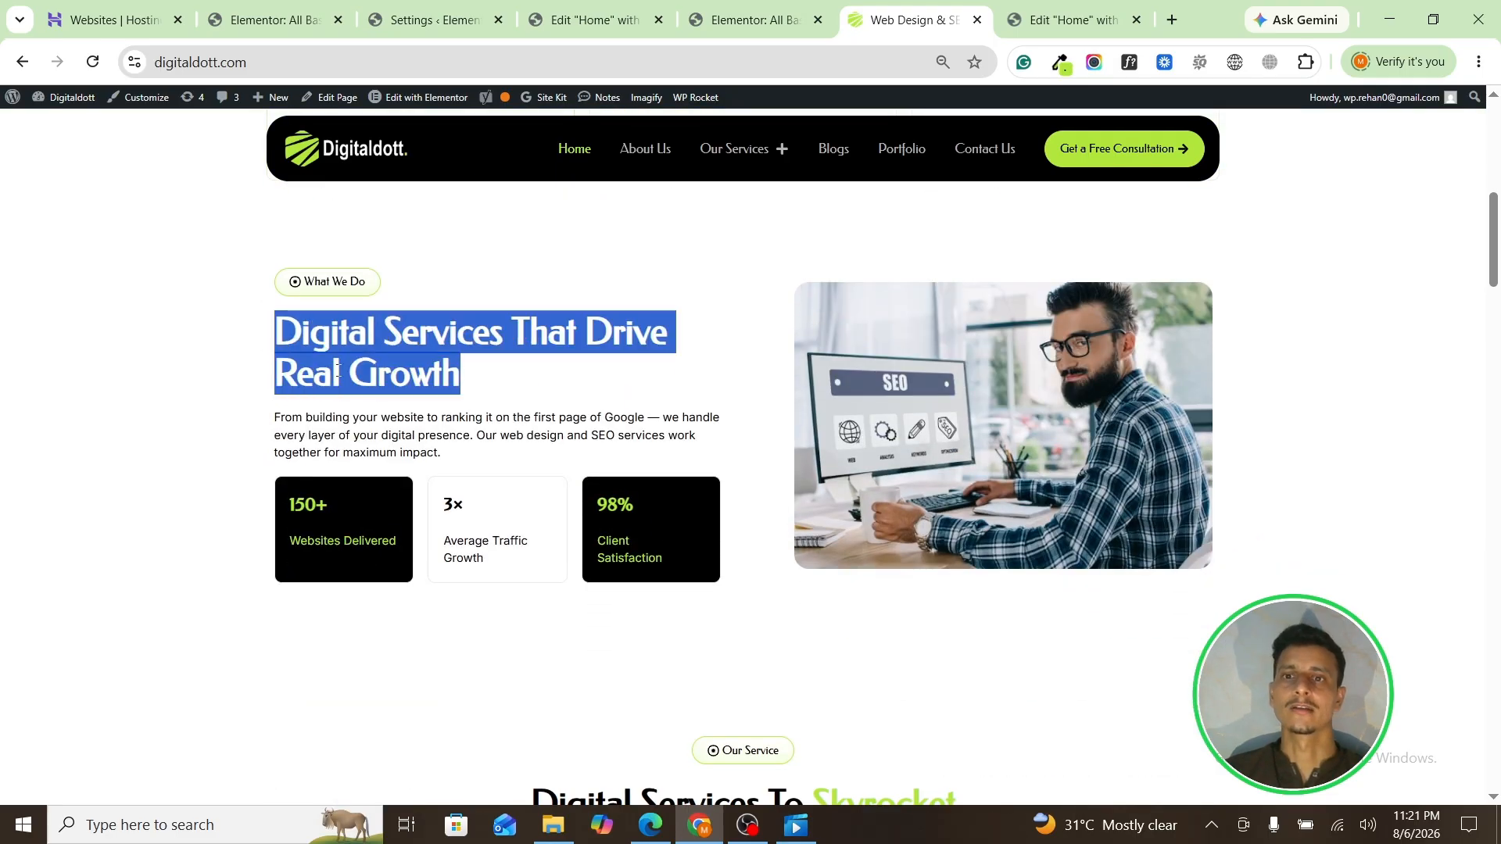
scroll(516, 466, "down", 6)
left_click_drag(878, 350, 504, 315)
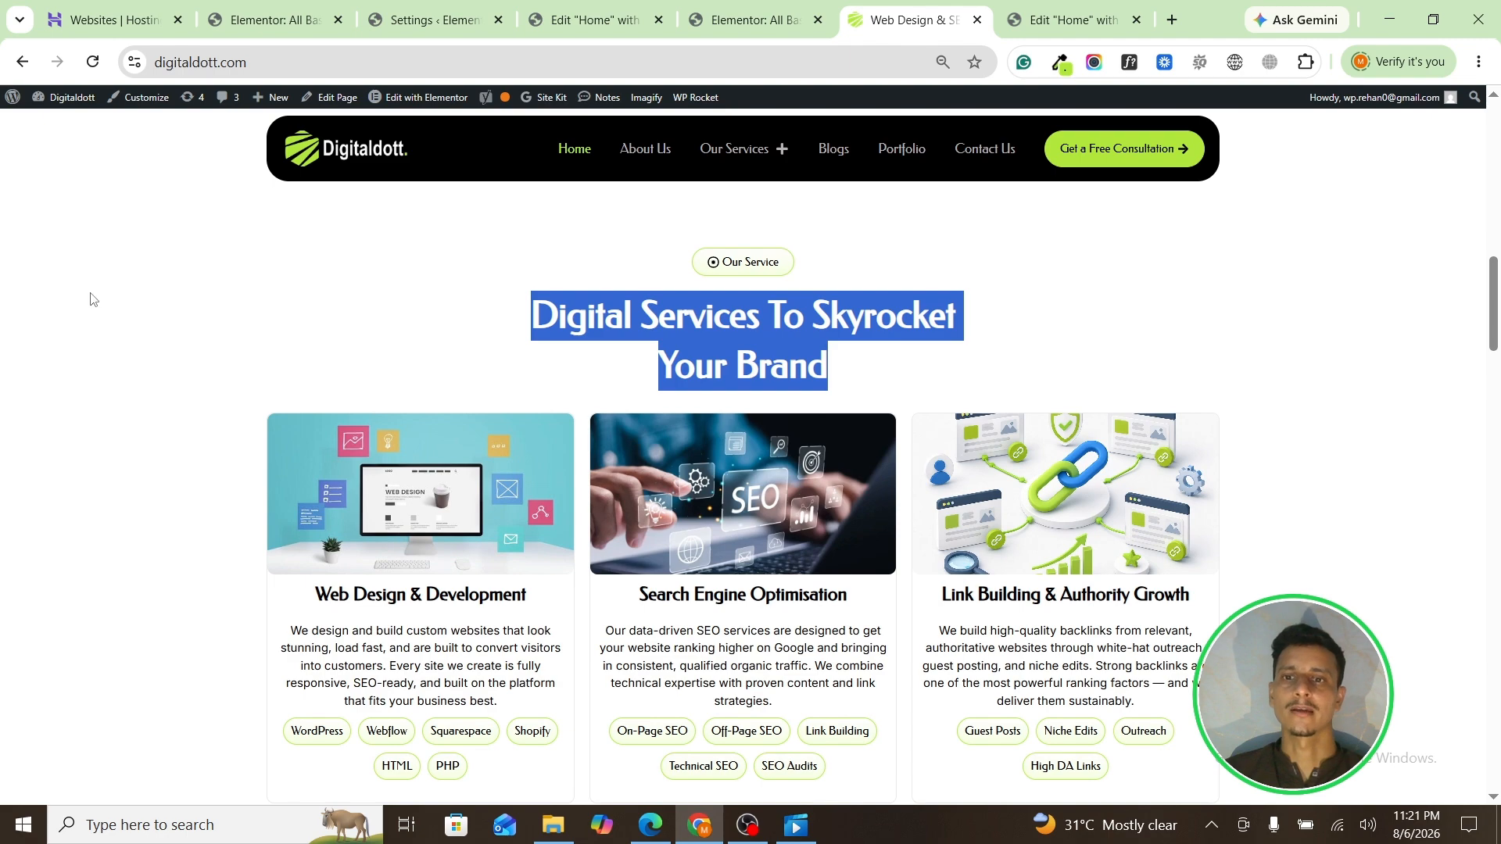
left_click(201, 419)
scroll(211, 425, "up", 14)
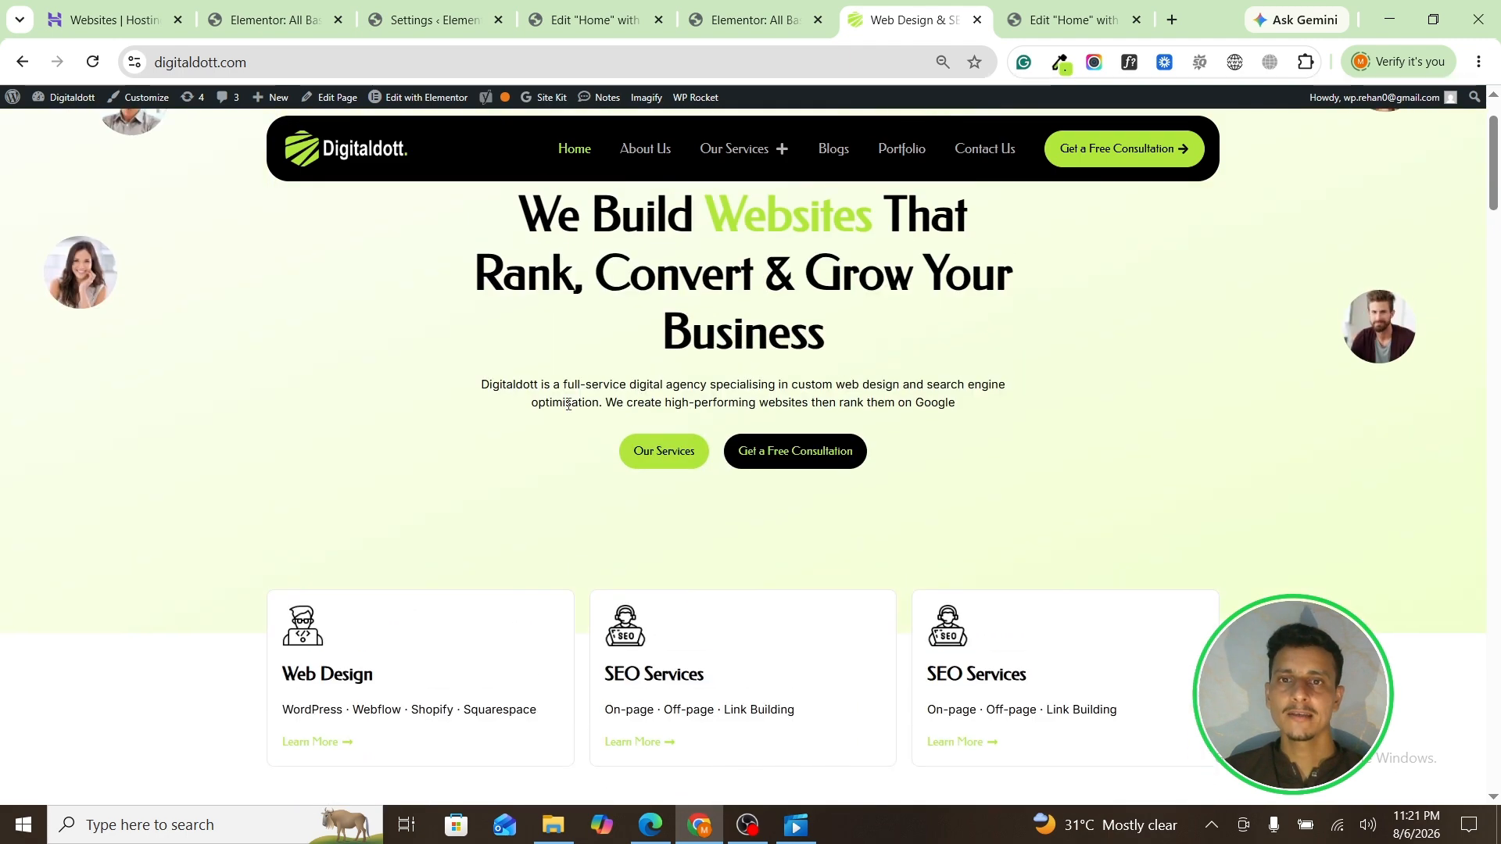
Step: Inspect the hero paragraph and the What We Do paragraph with WhatFont to read their font details
left_click(1128, 65)
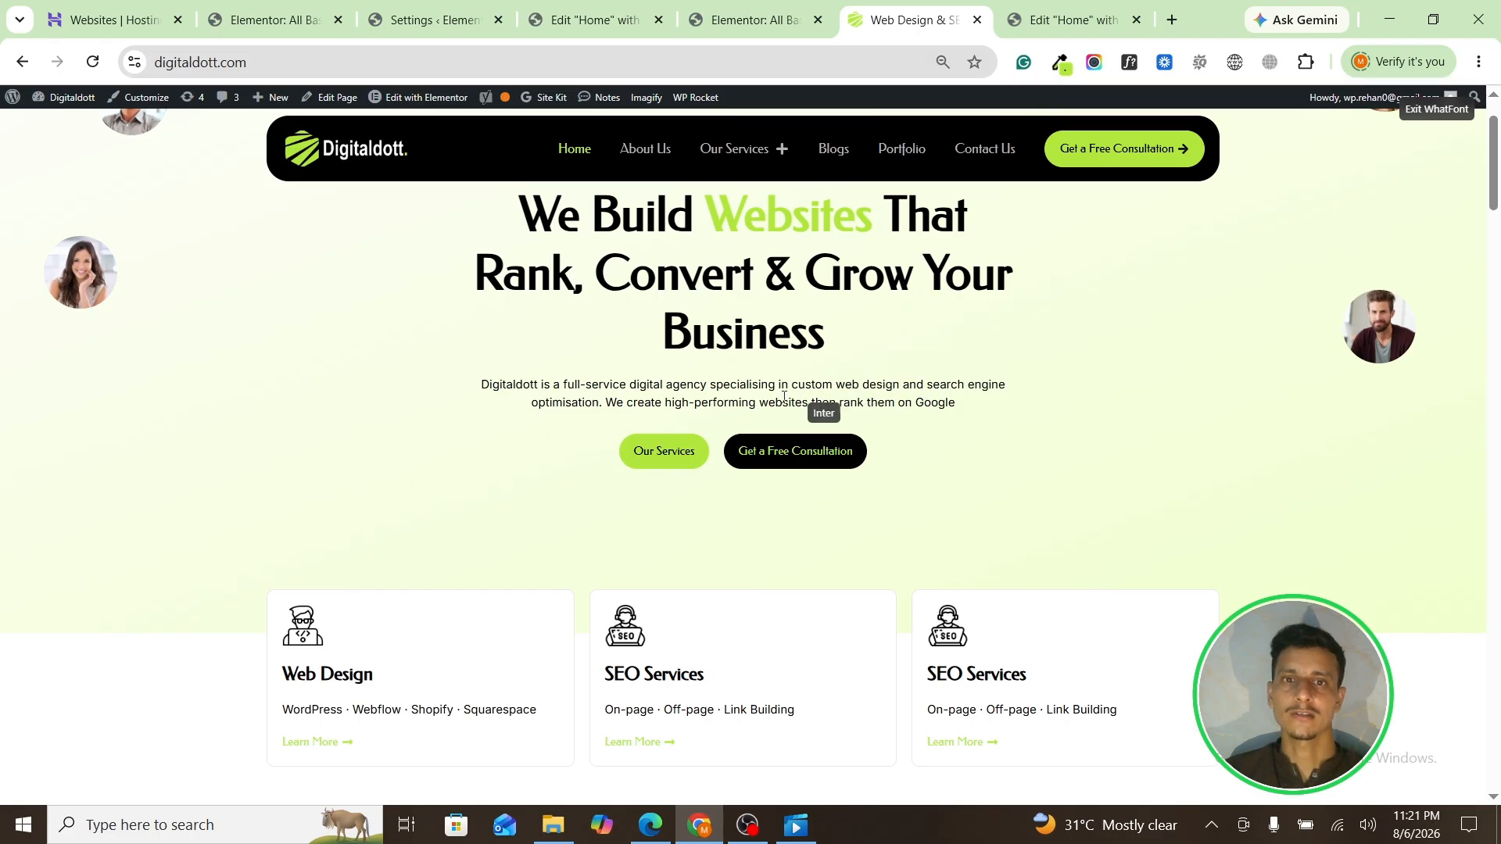
left_click(541, 388)
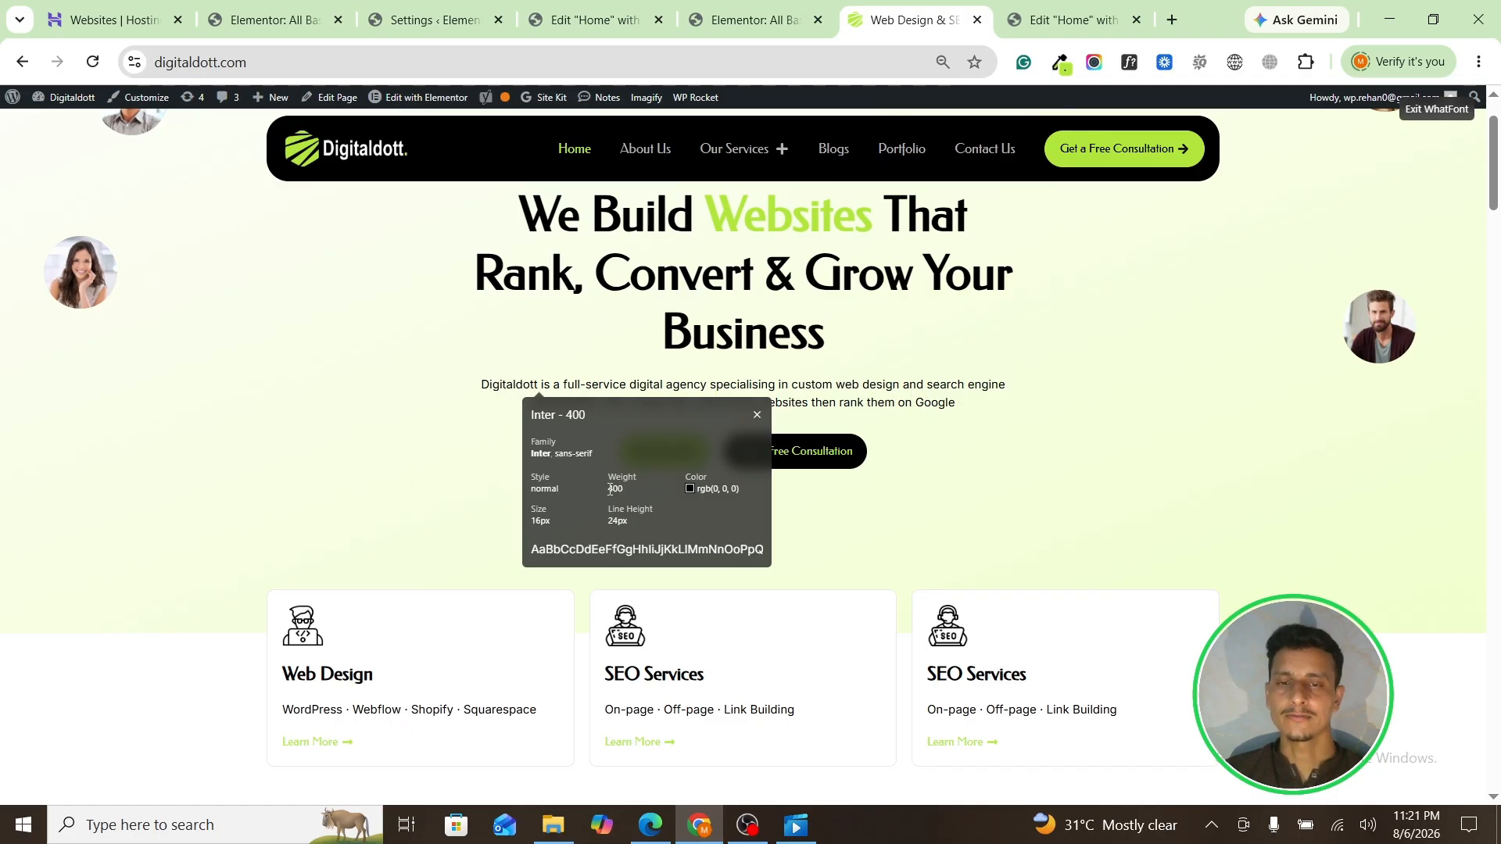
mouse_move(713, 507)
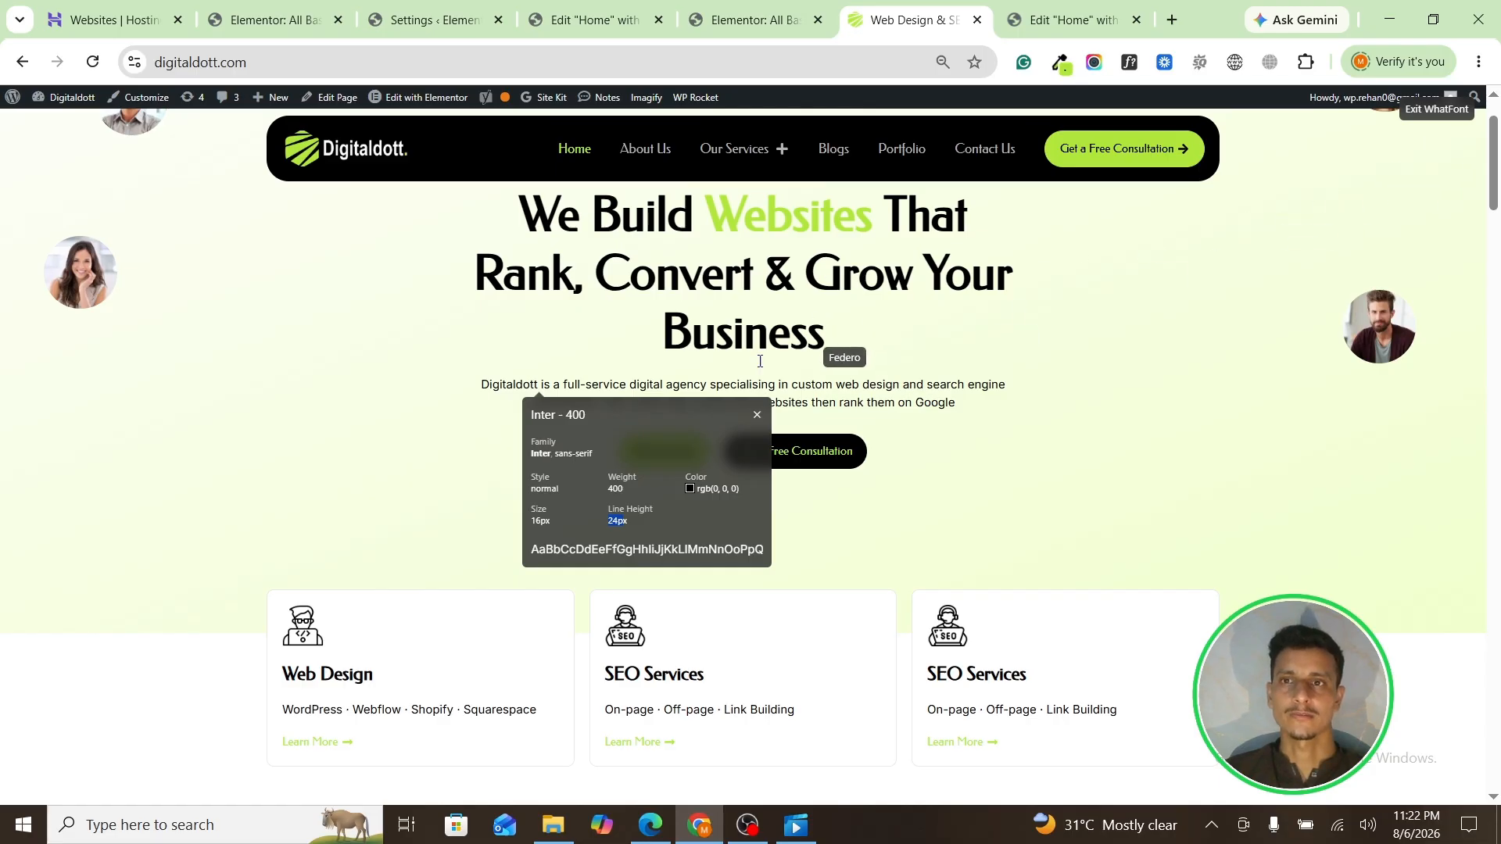
left_click(757, 417)
scroll(462, 398, "down", 6)
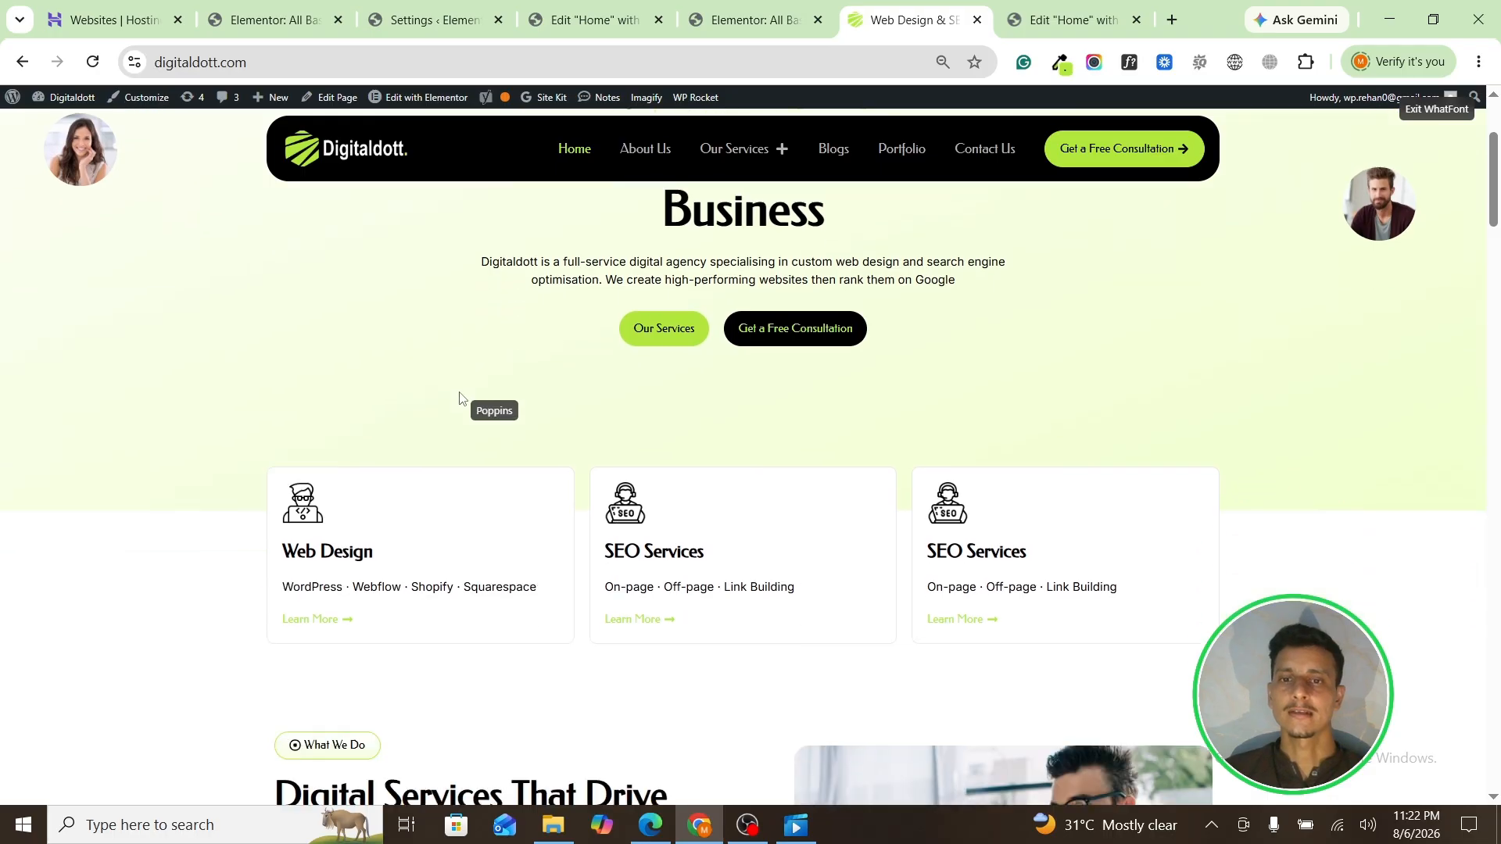
scroll(413, 428, "down", 2)
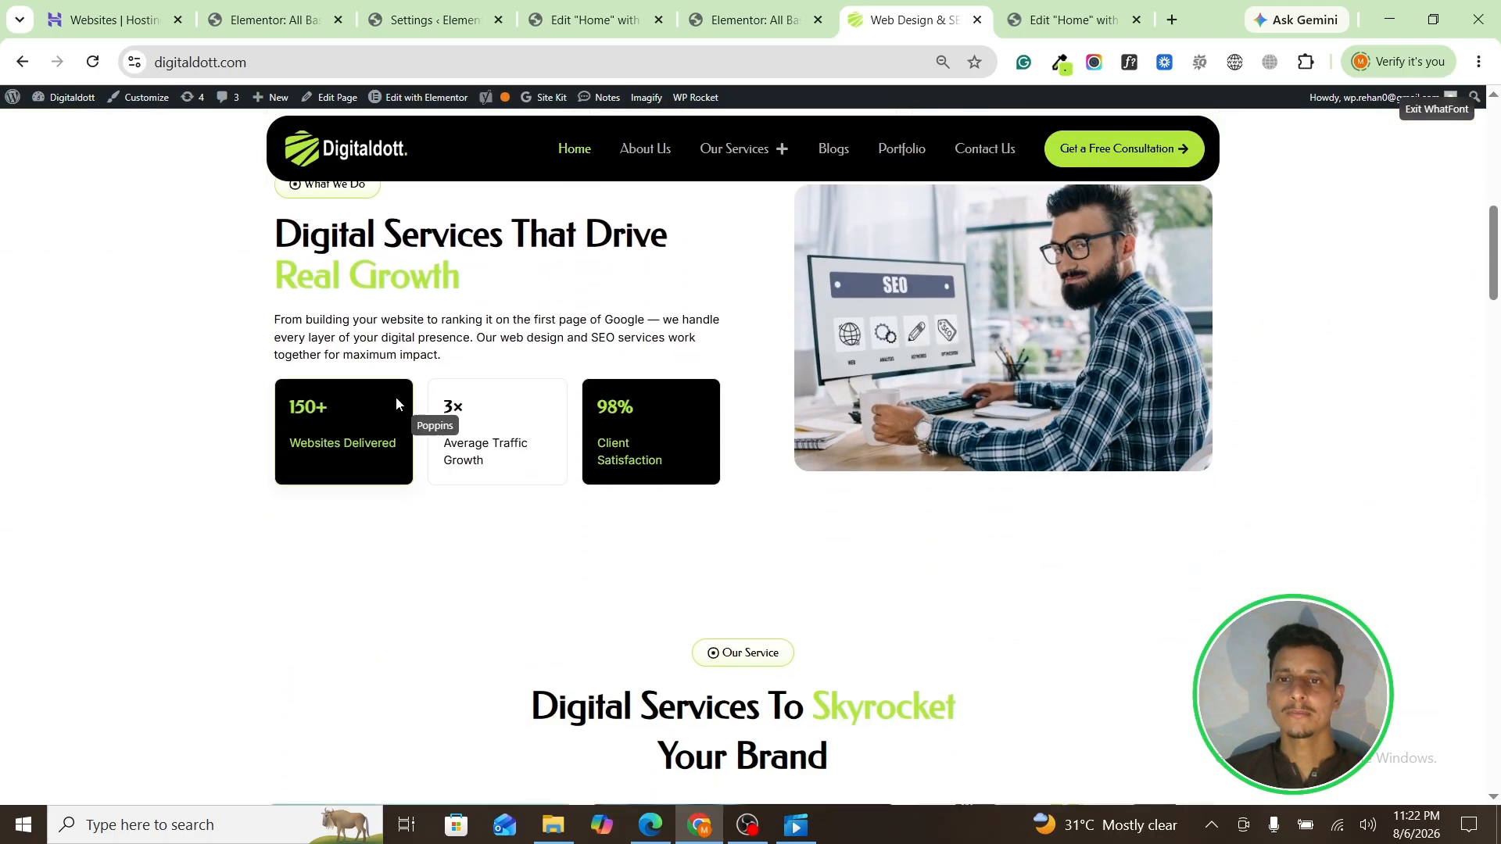
left_click(392, 339)
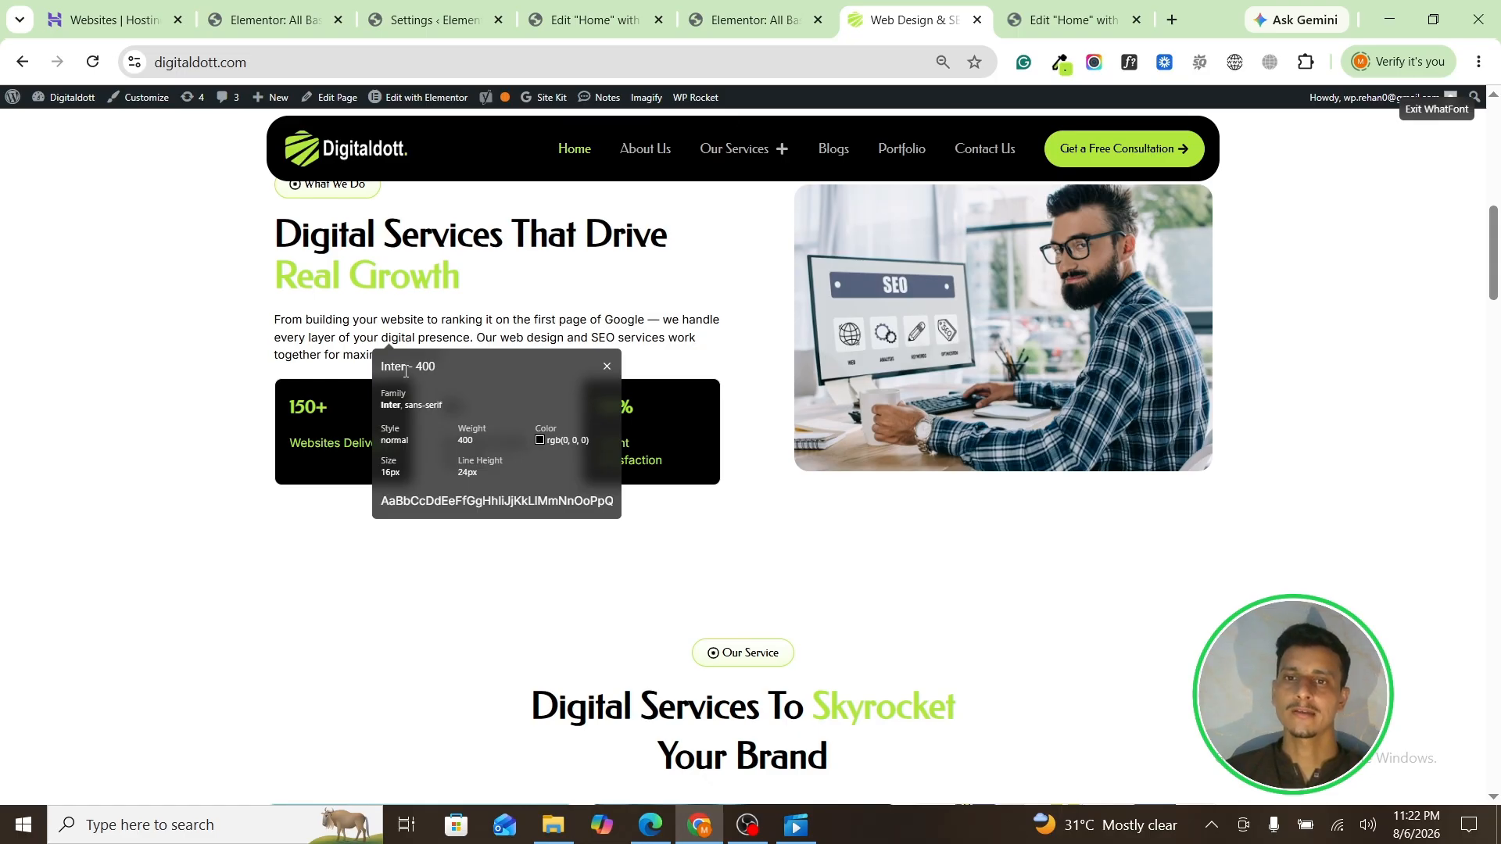
Step: Return to the Home page's Elementor editor and set the heading's text color to #000000
left_click(751, 15)
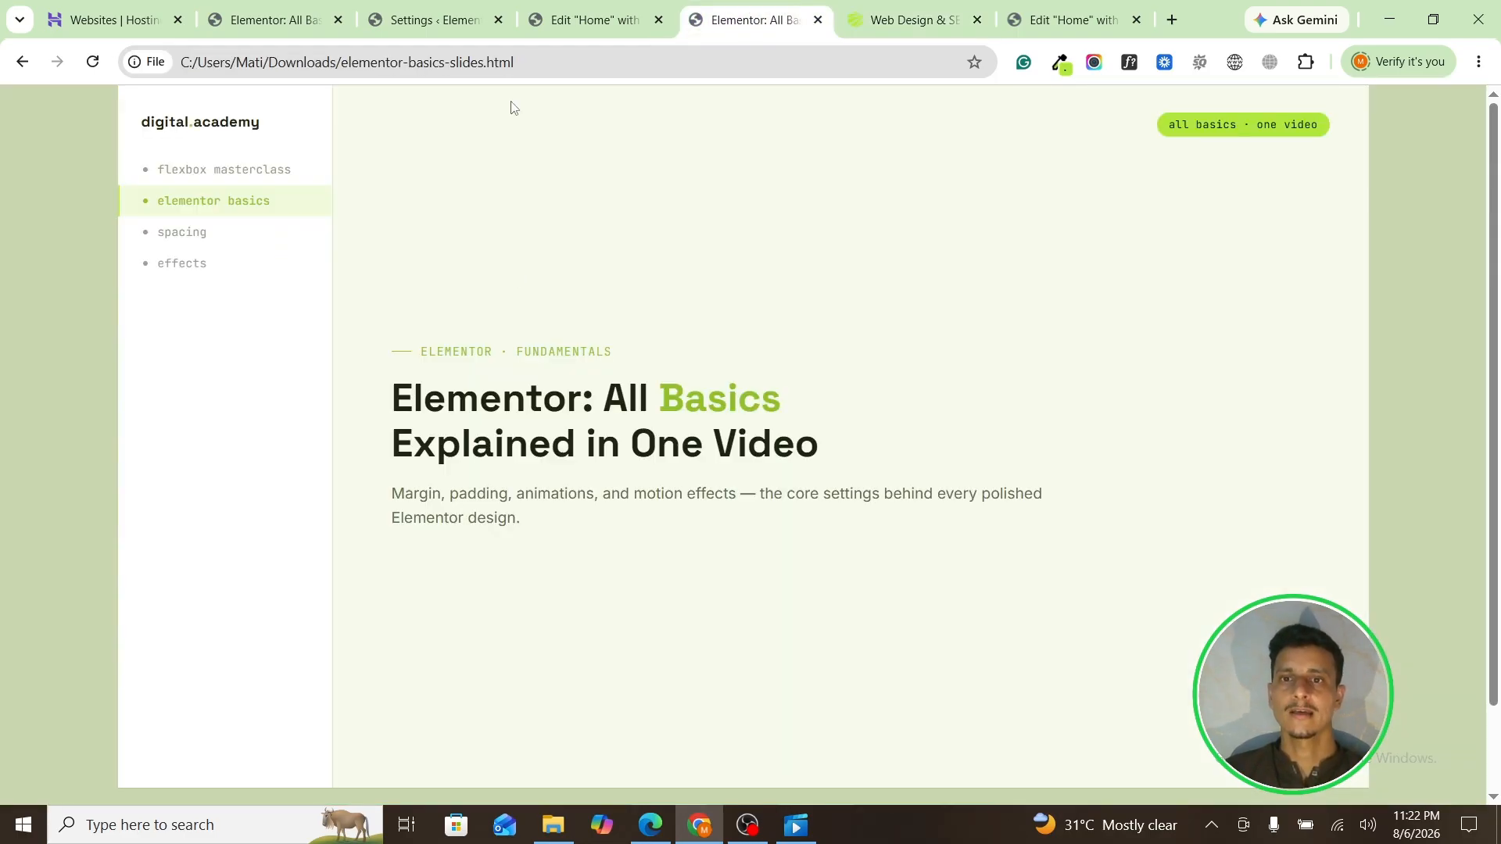
left_click(585, 8)
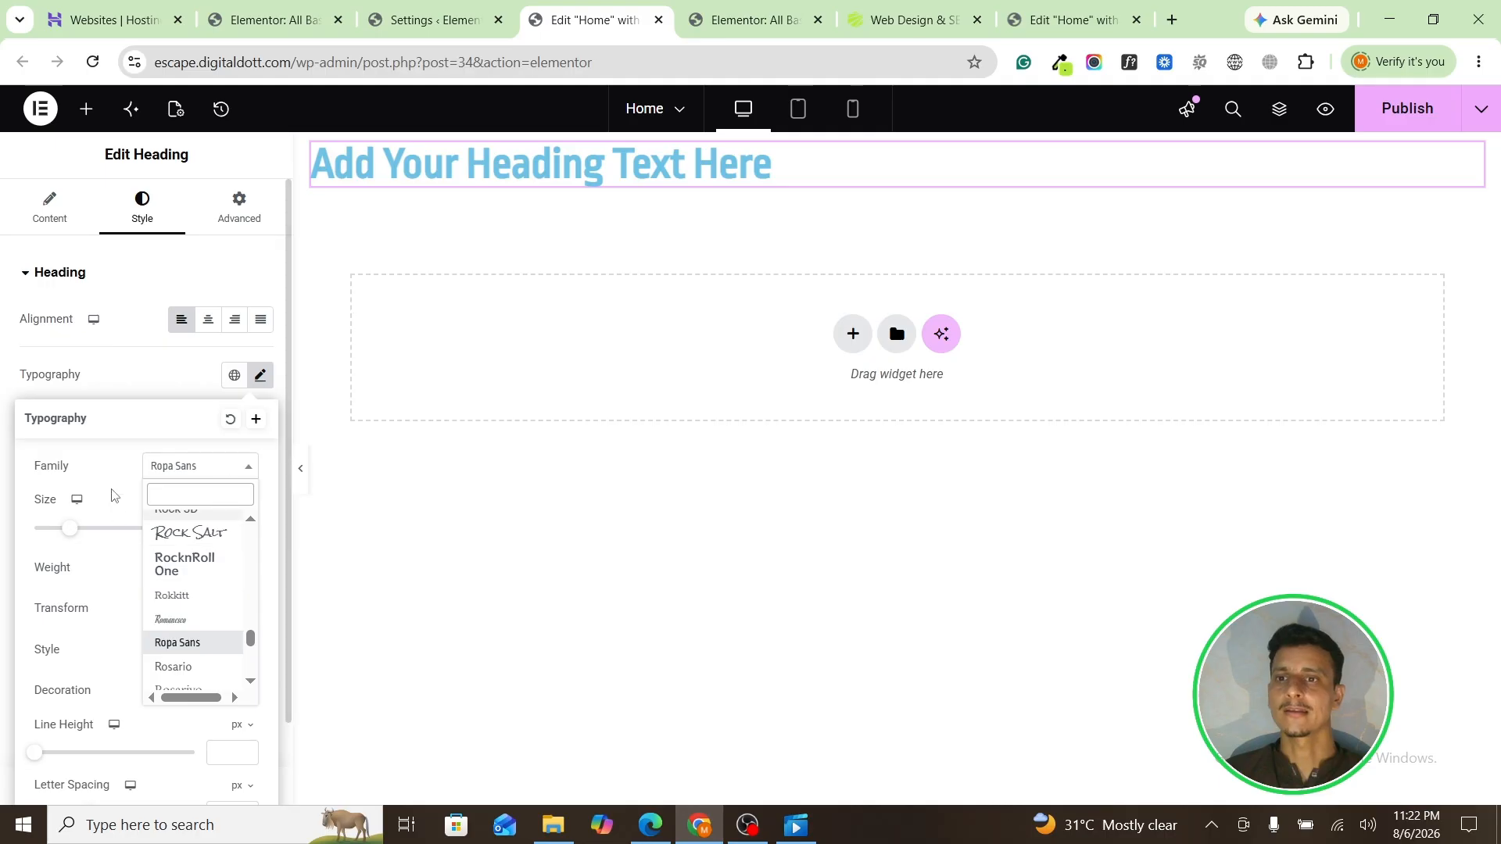
left_click(121, 470)
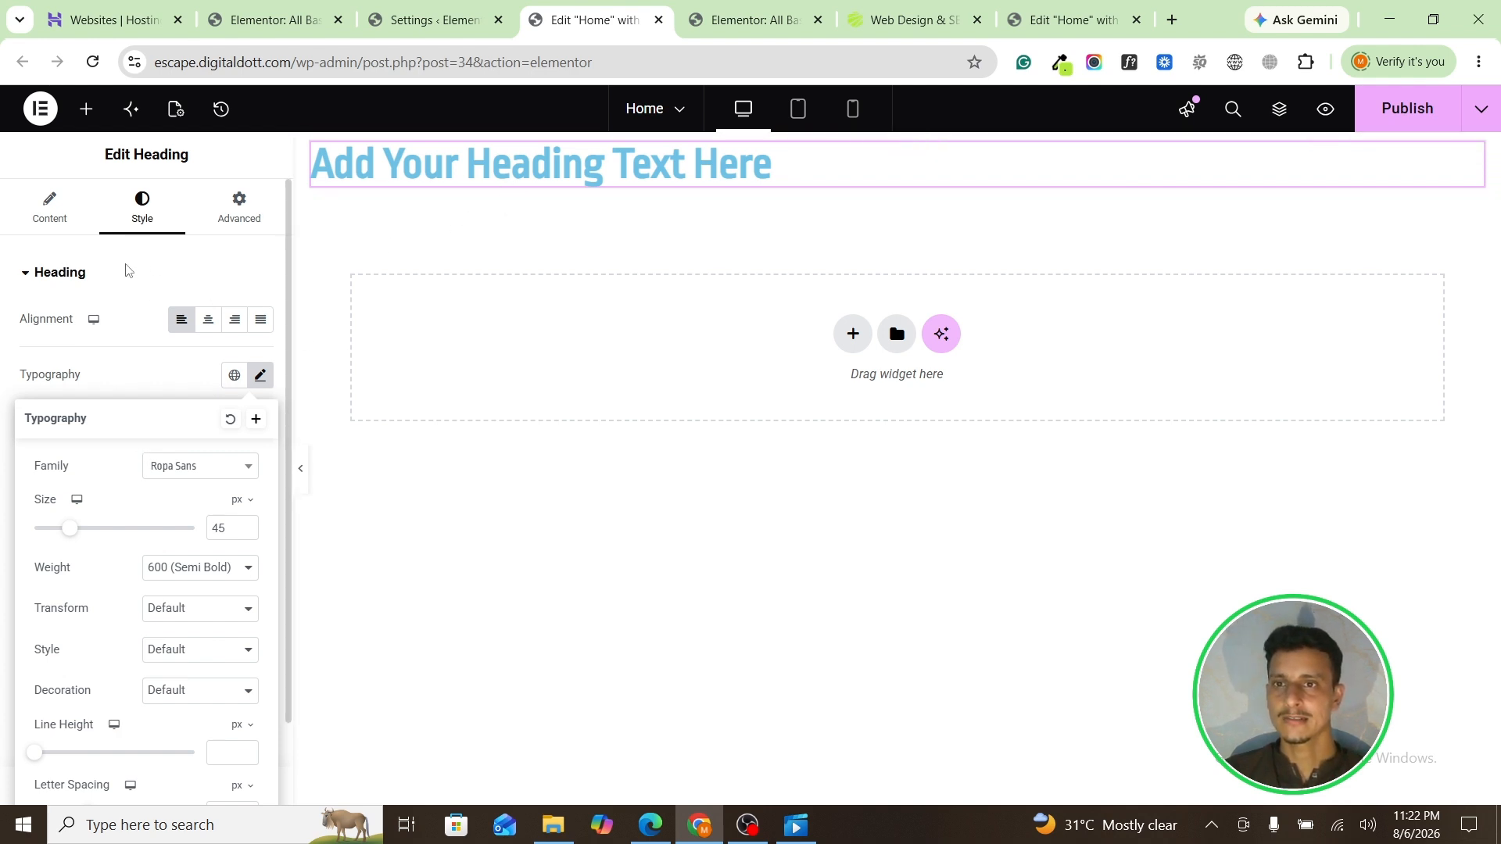
left_click(49, 205)
left_click(143, 207)
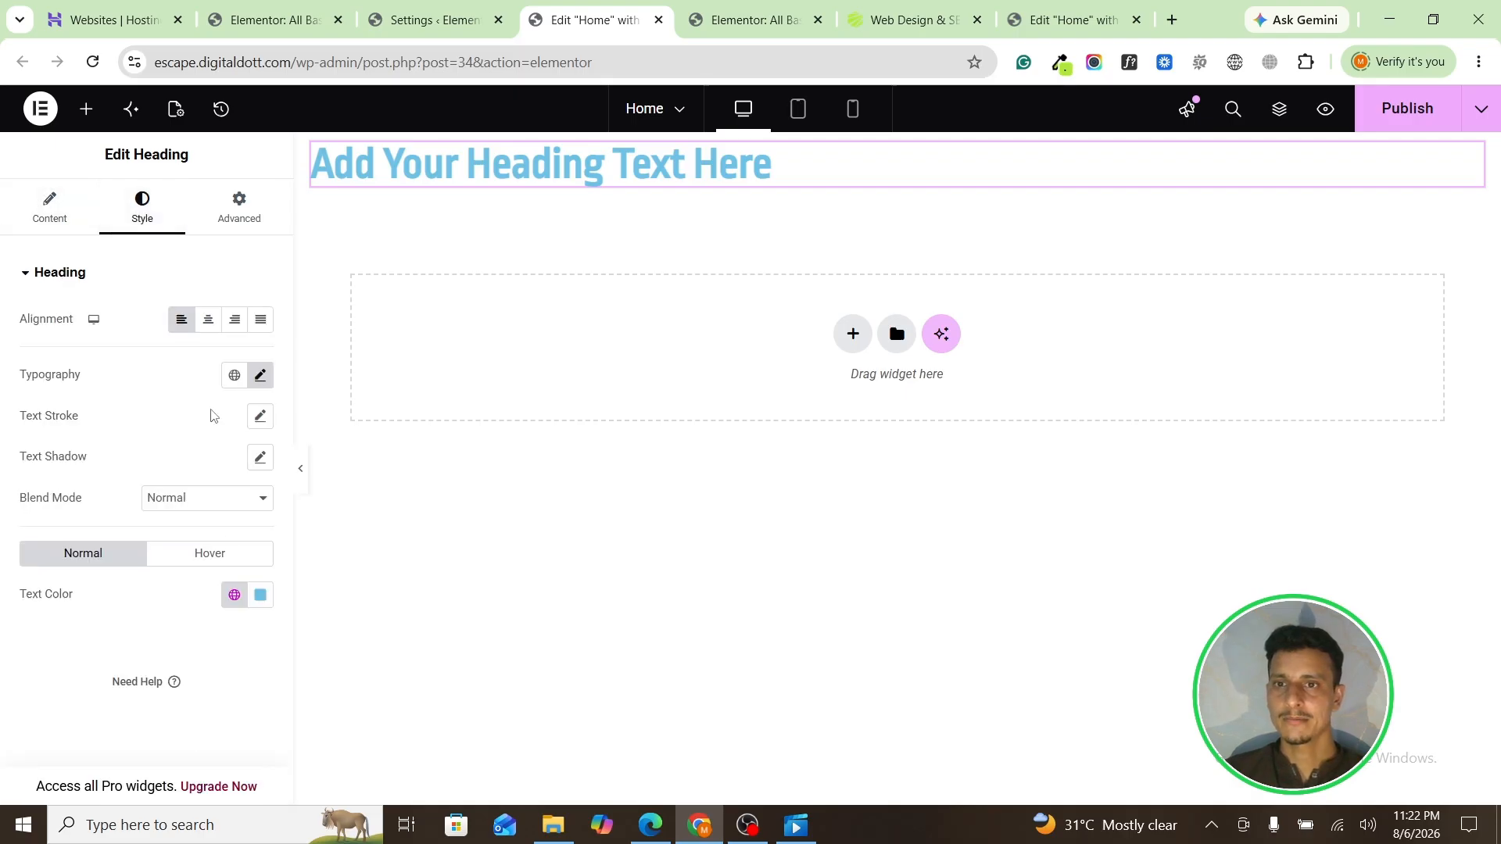
left_click(257, 606)
left_click_drag(245, 425, 1, 663)
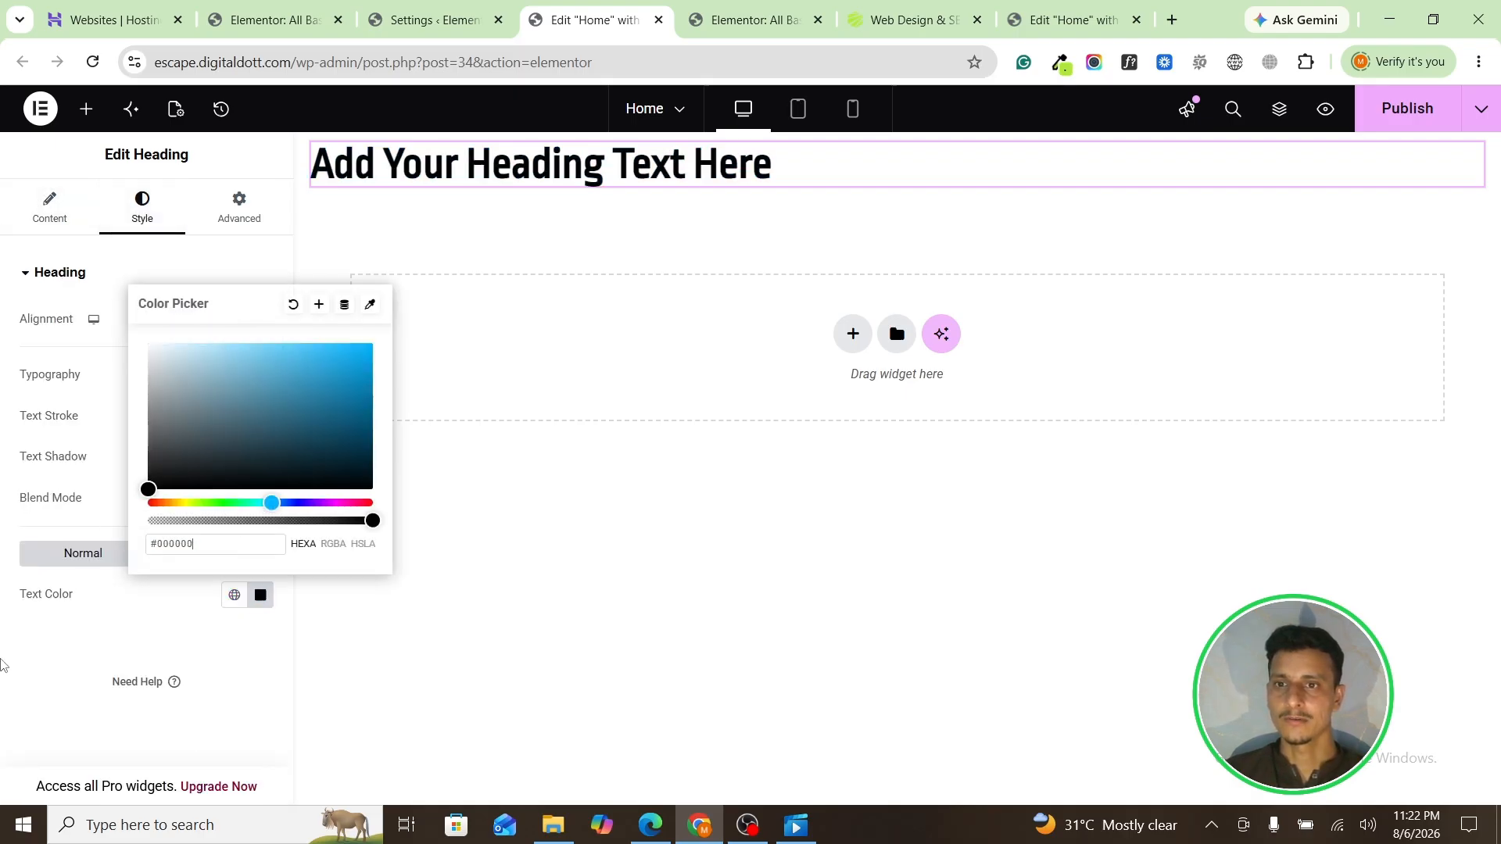
left_click(3, 661)
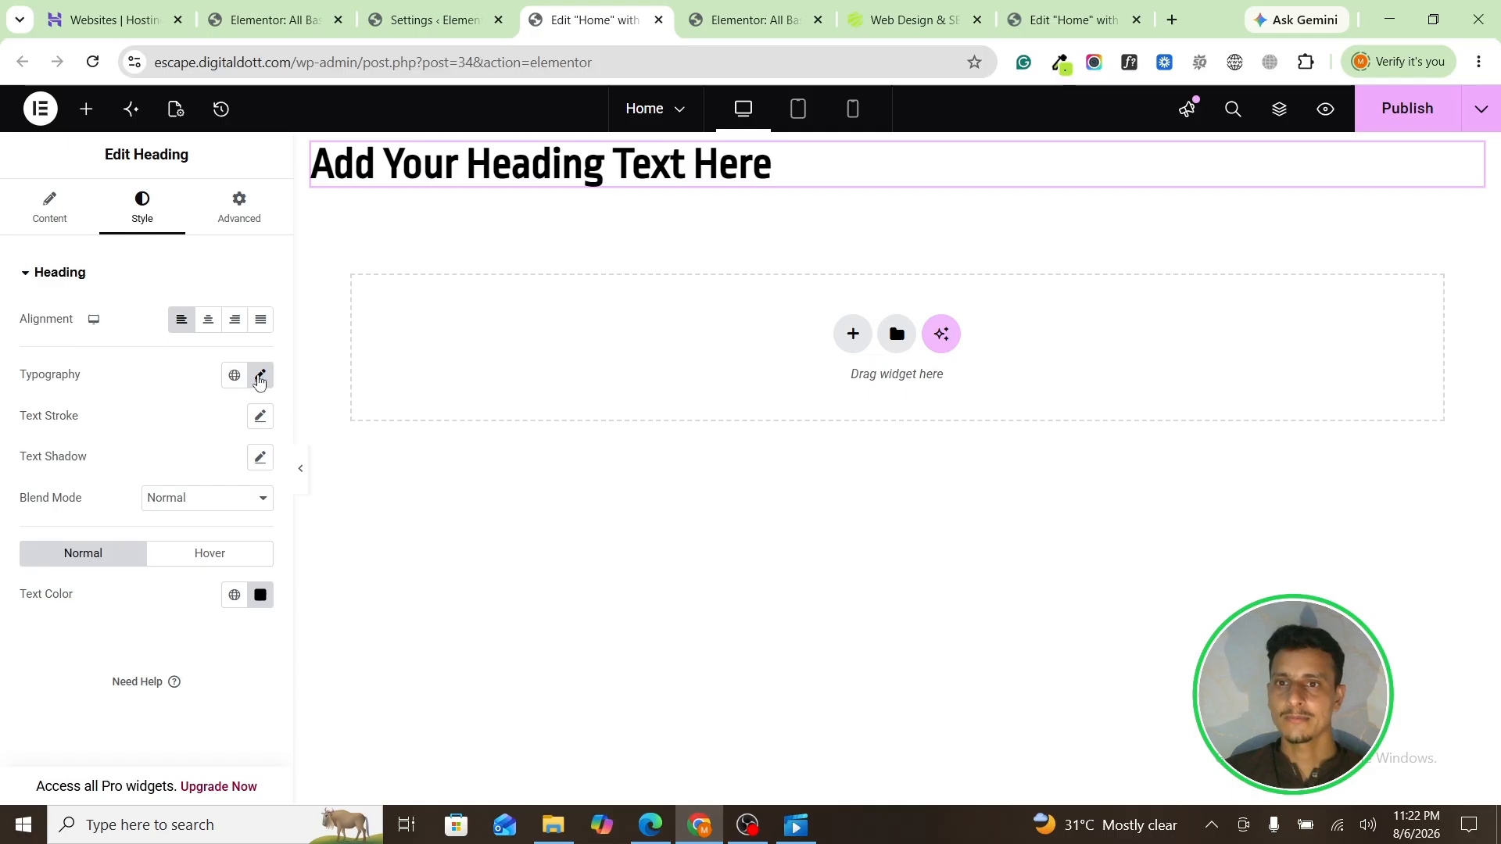
Step: Set the heading's font family to Poppins and its weight to 500 (Medium)
left_click(259, 379)
left_click(203, 468)
type("poppins")
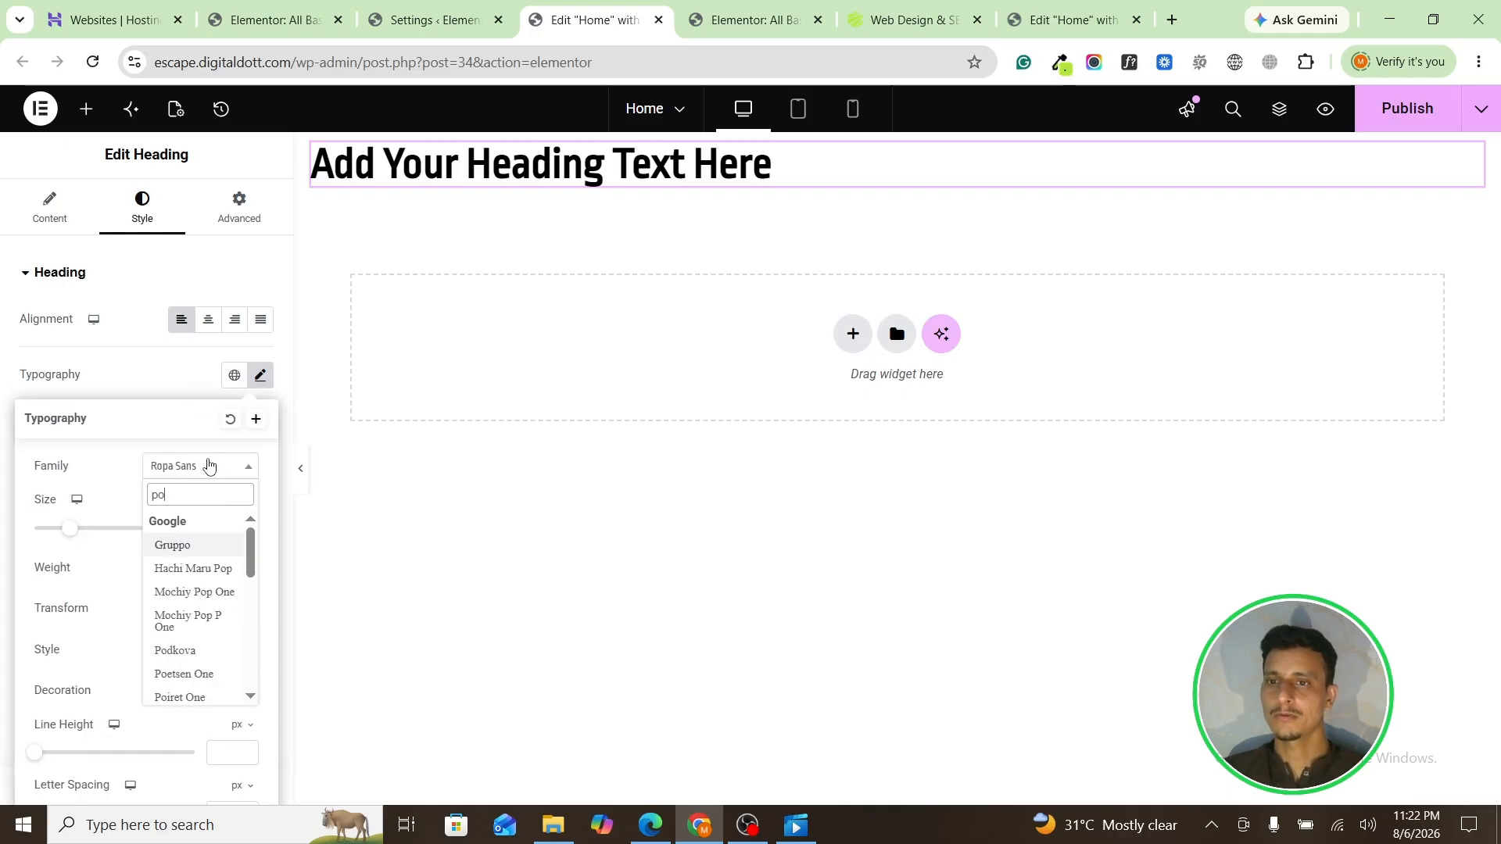
key("Return")
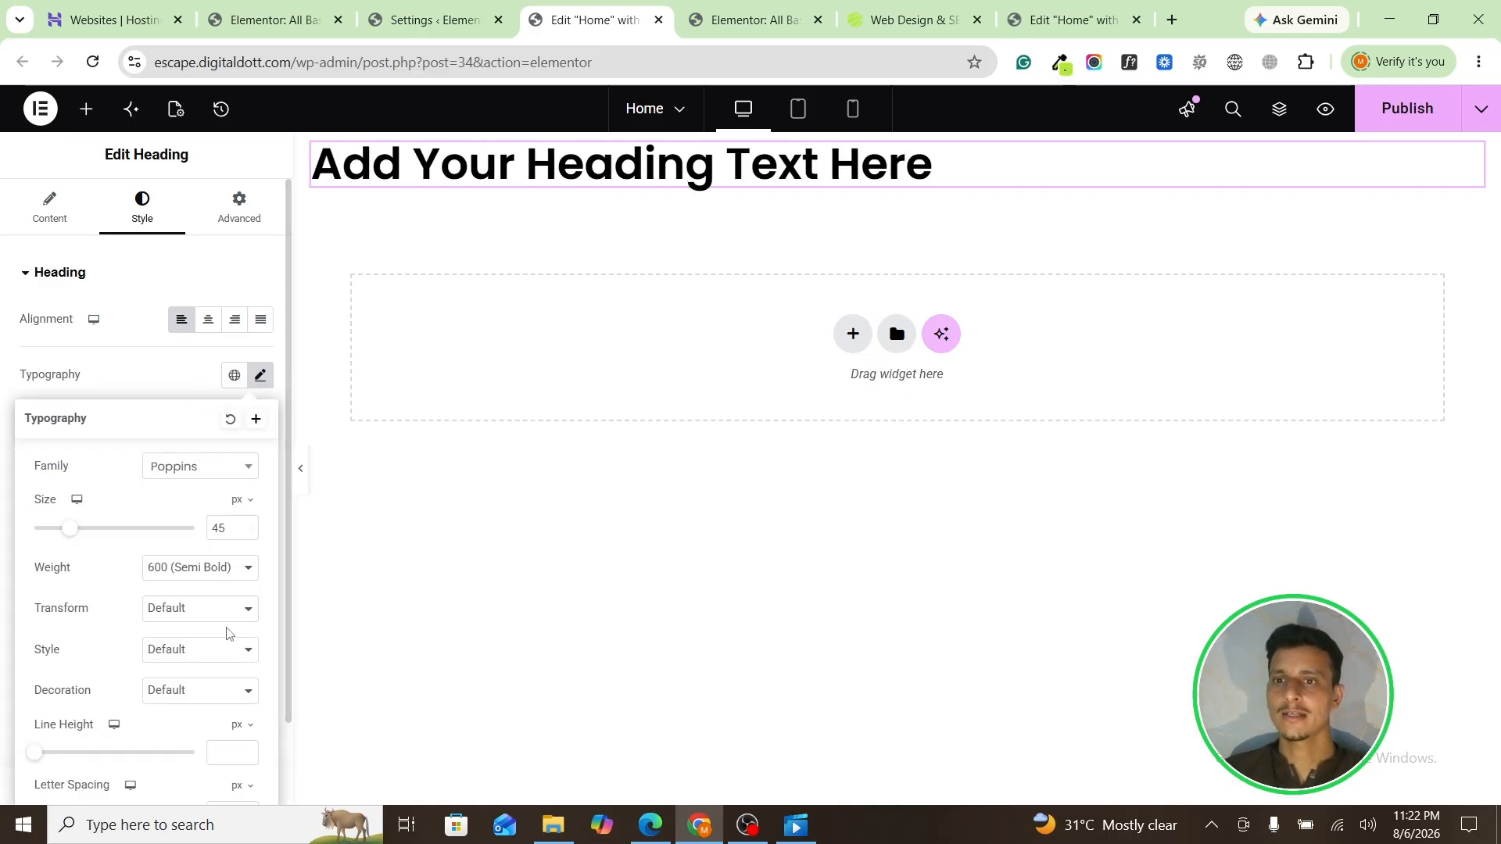
left_click(188, 569)
left_click(192, 383)
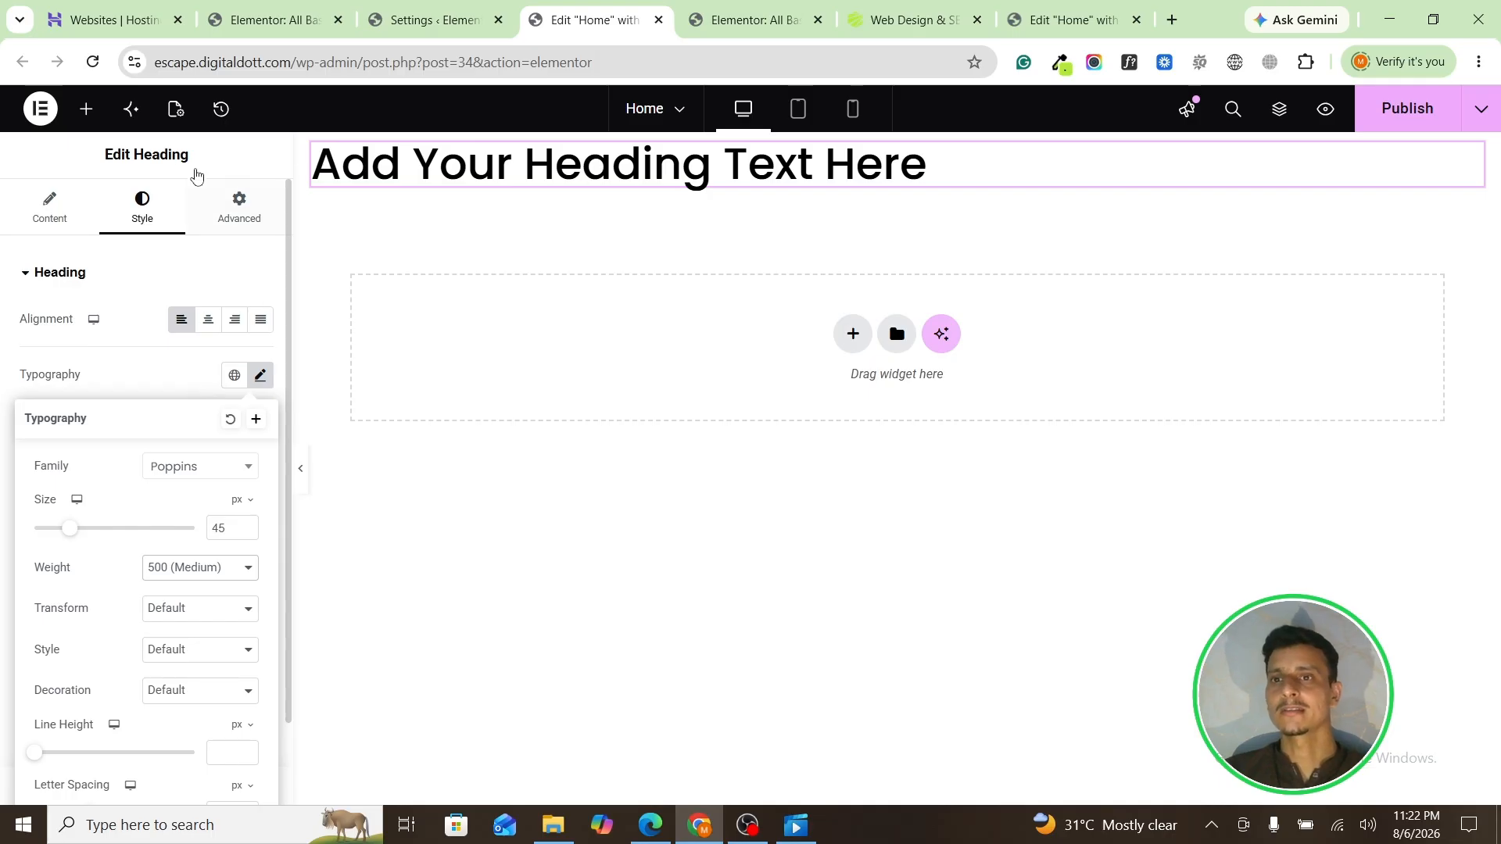
Step: Add a new Heading widget below the existing one and duplicate the black Poppins heading
left_click(87, 122)
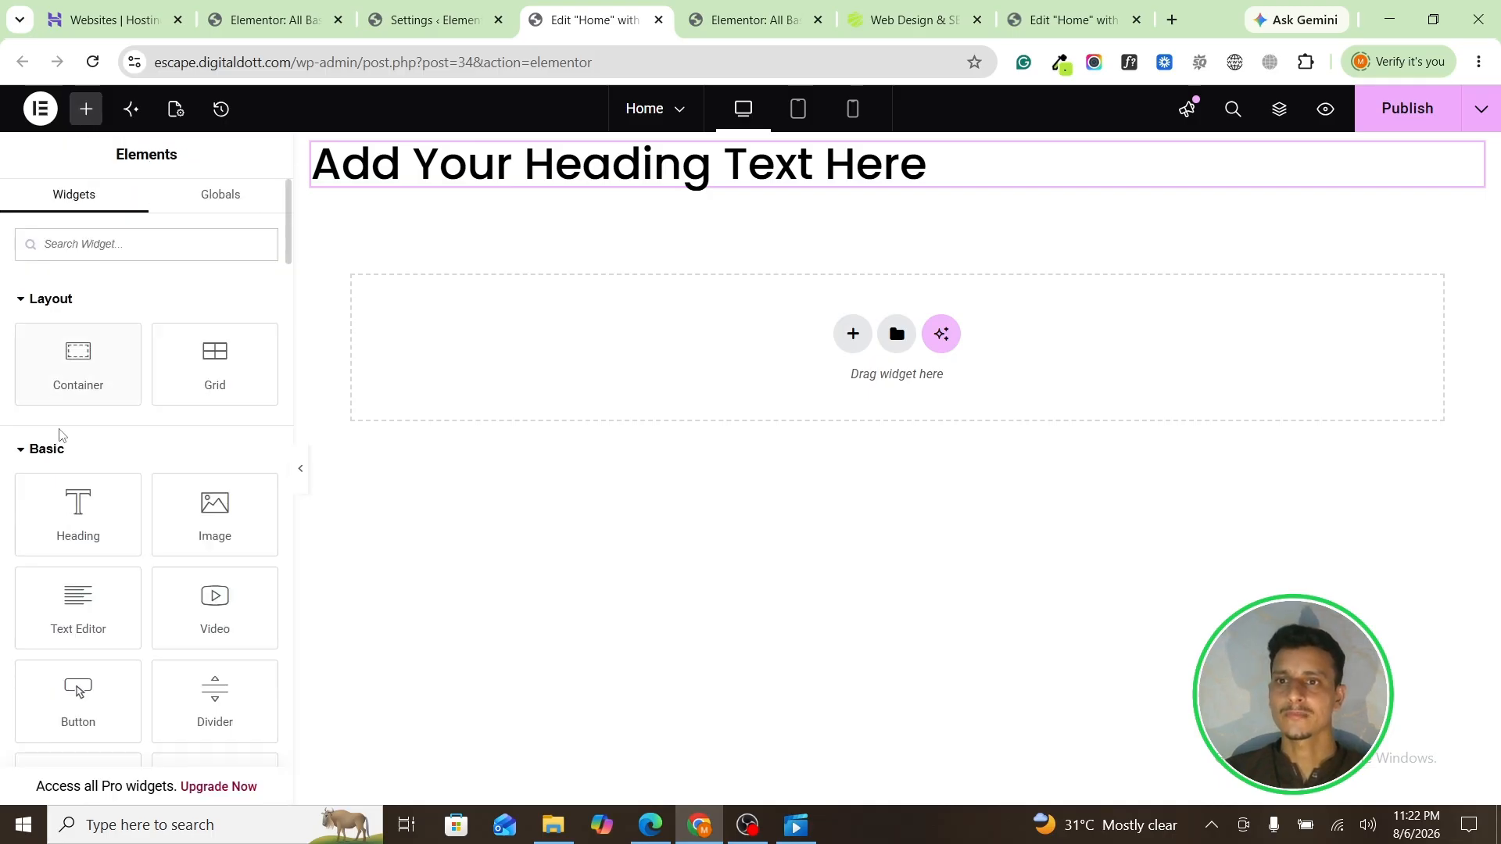
left_click_drag(59, 500, 516, 172)
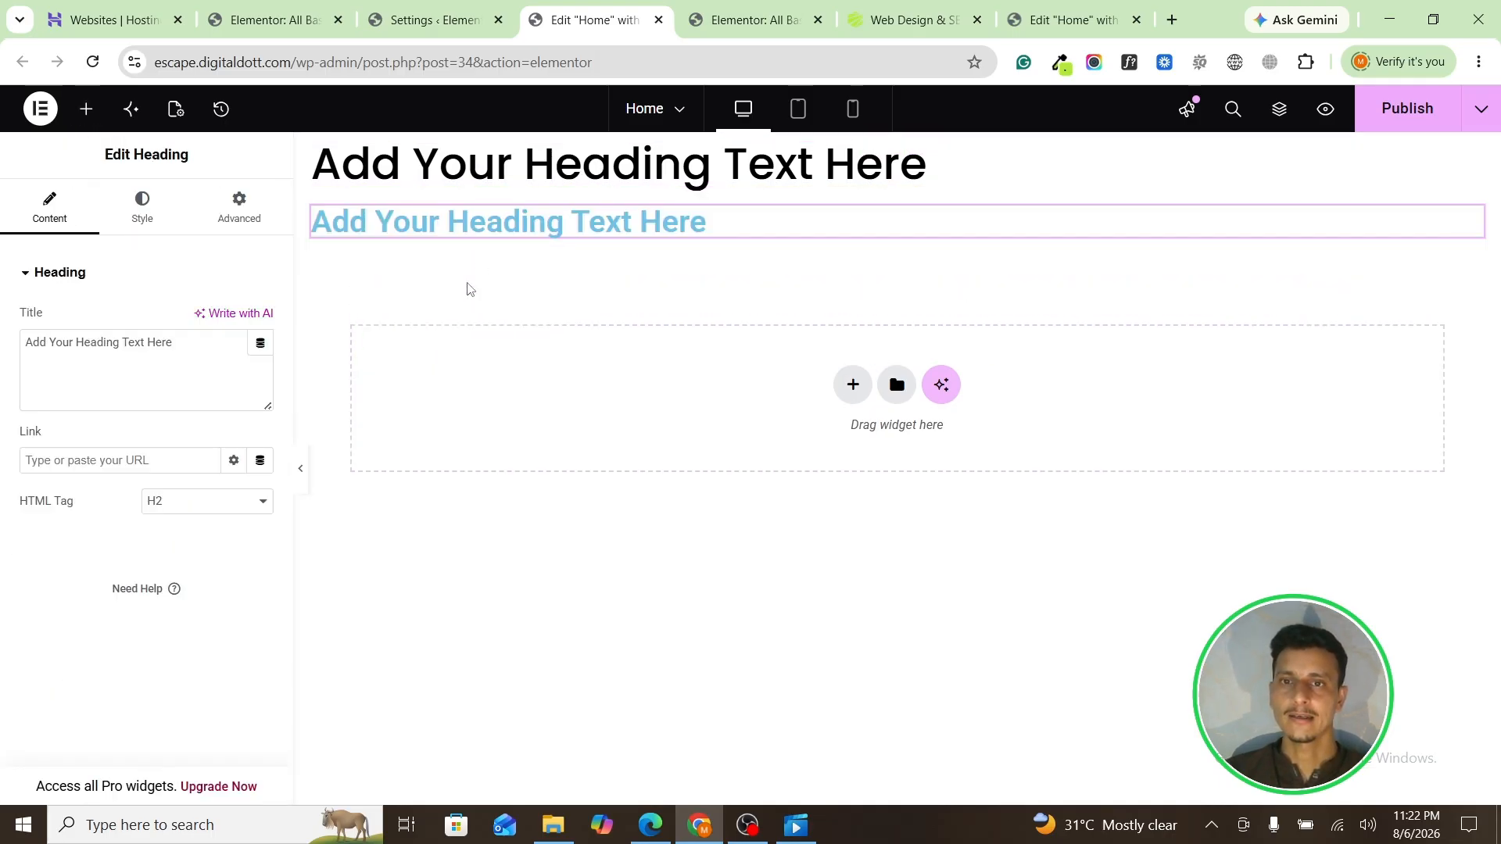
right_click(501, 170)
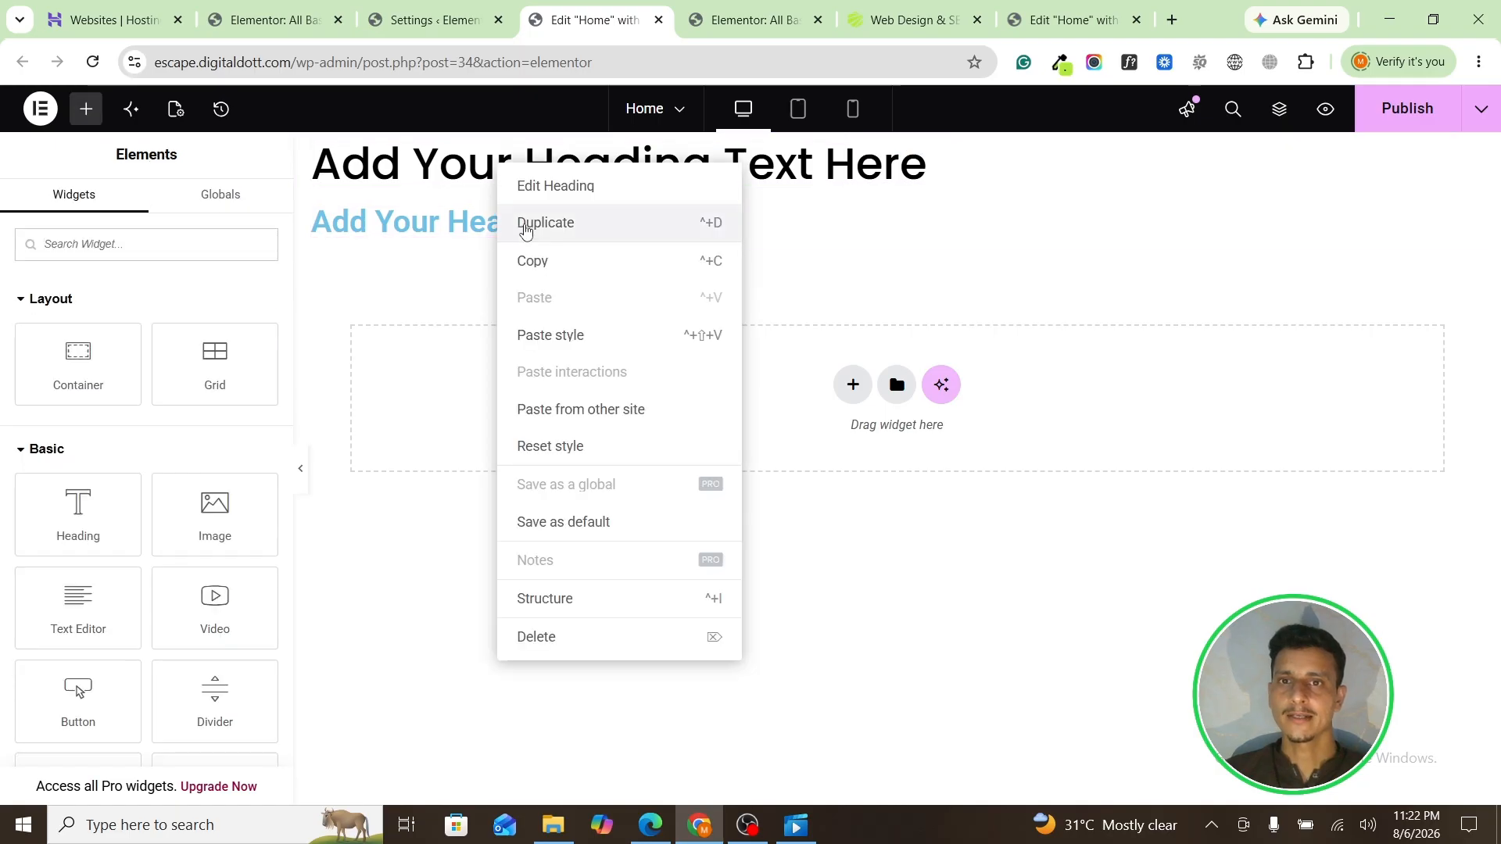
left_click(529, 223)
left_click_drag(194, 341, 10, 342)
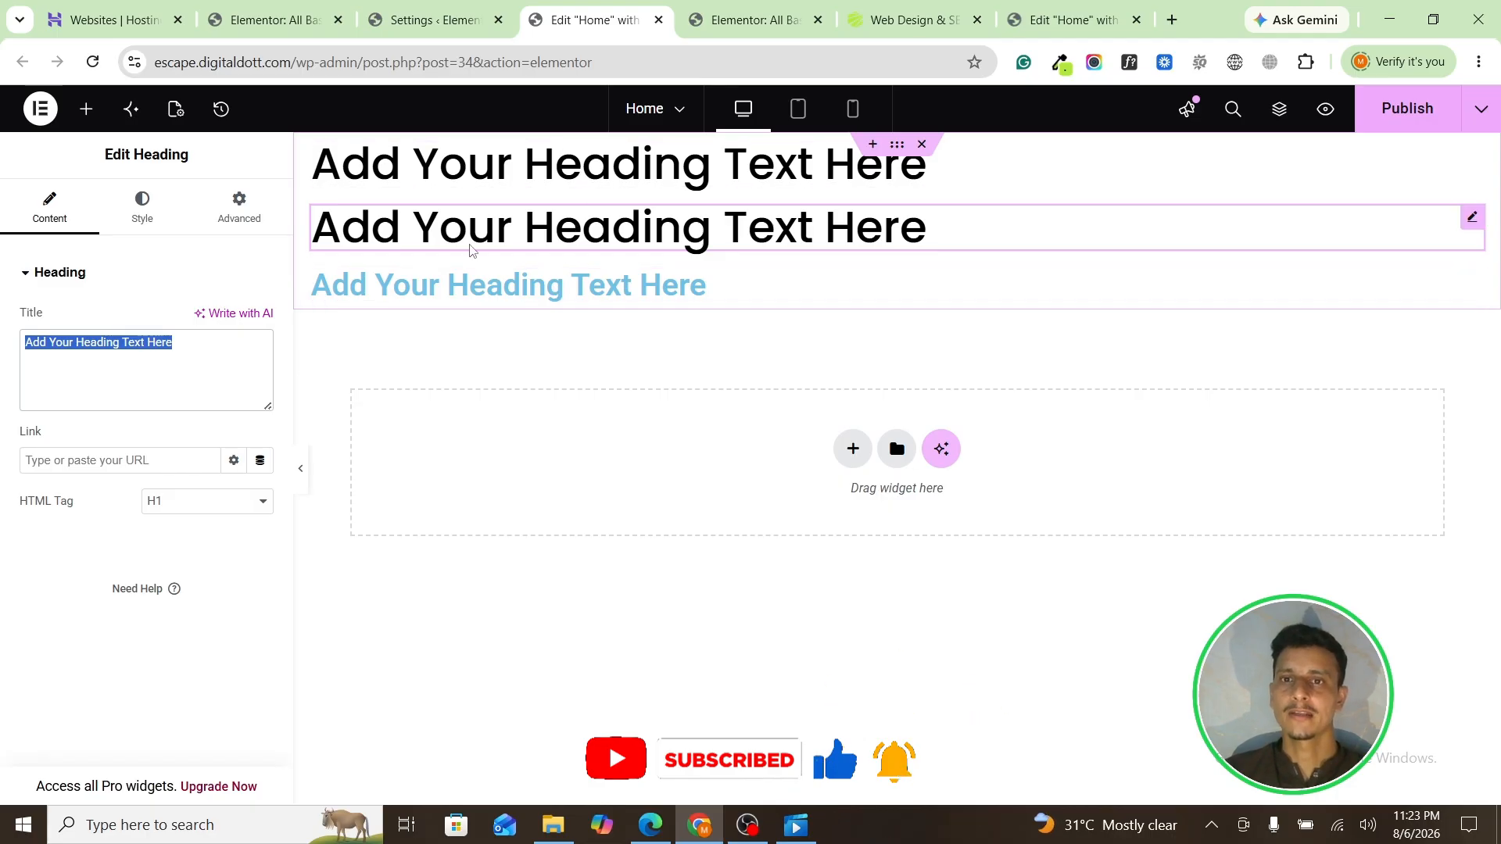
Step: Paste a copy of the top heading below the second one and paste its style onto the blue heading
right_click(624, 236)
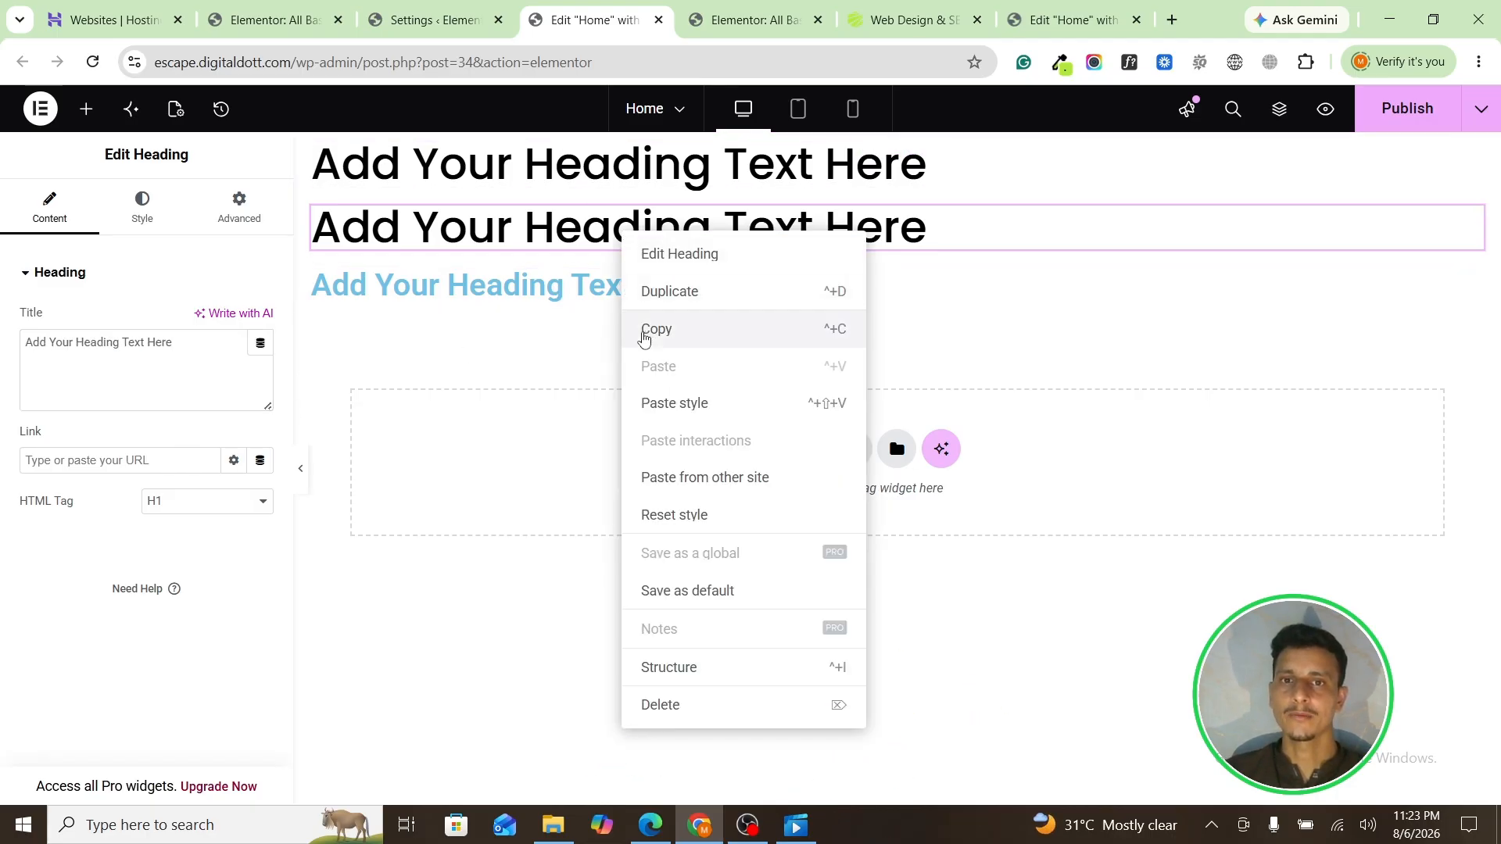
left_click(644, 336)
right_click(568, 185)
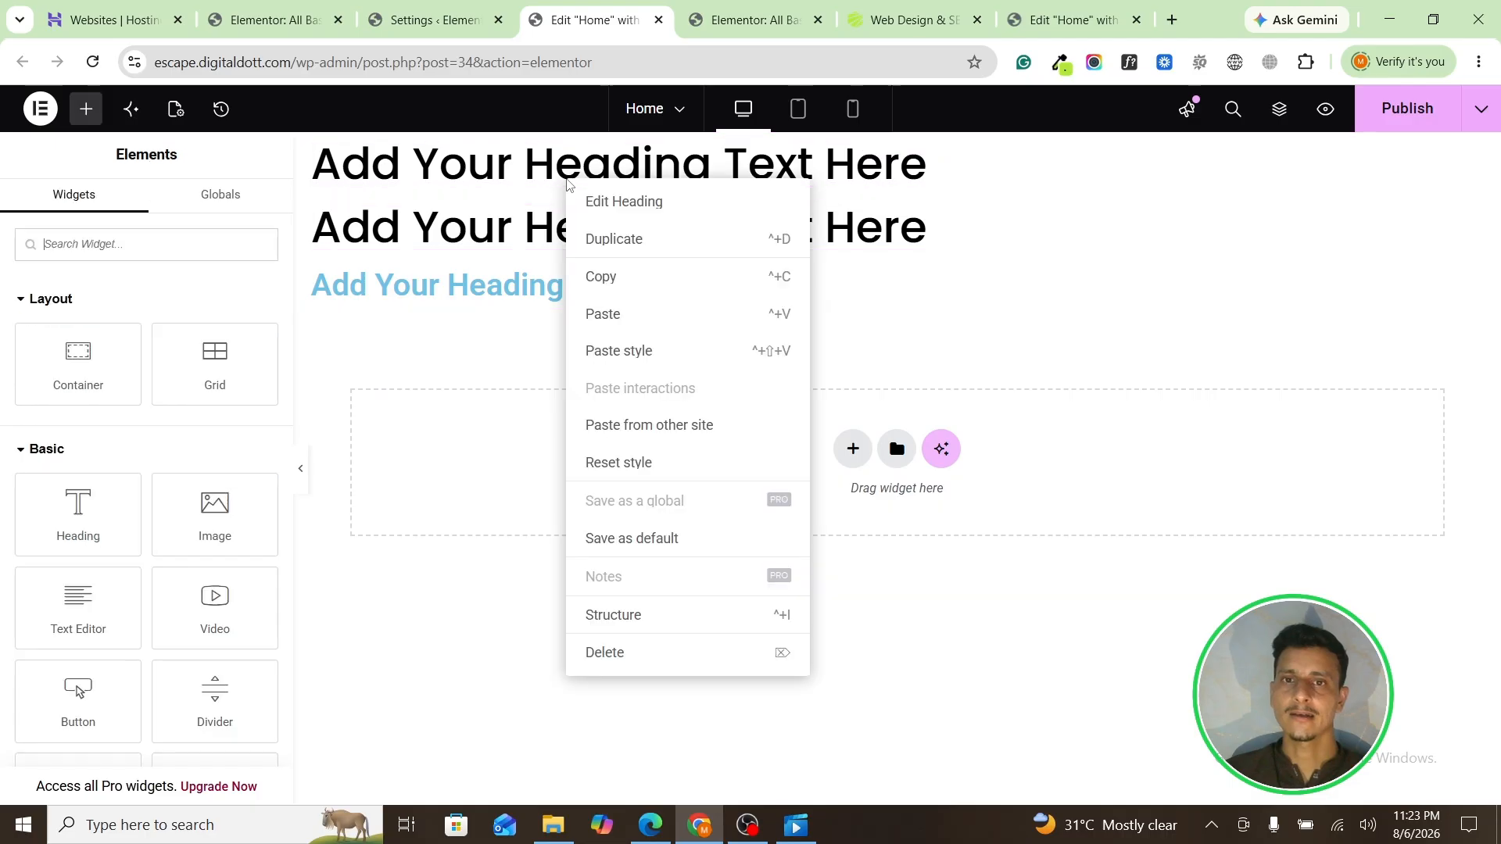
left_click(601, 280)
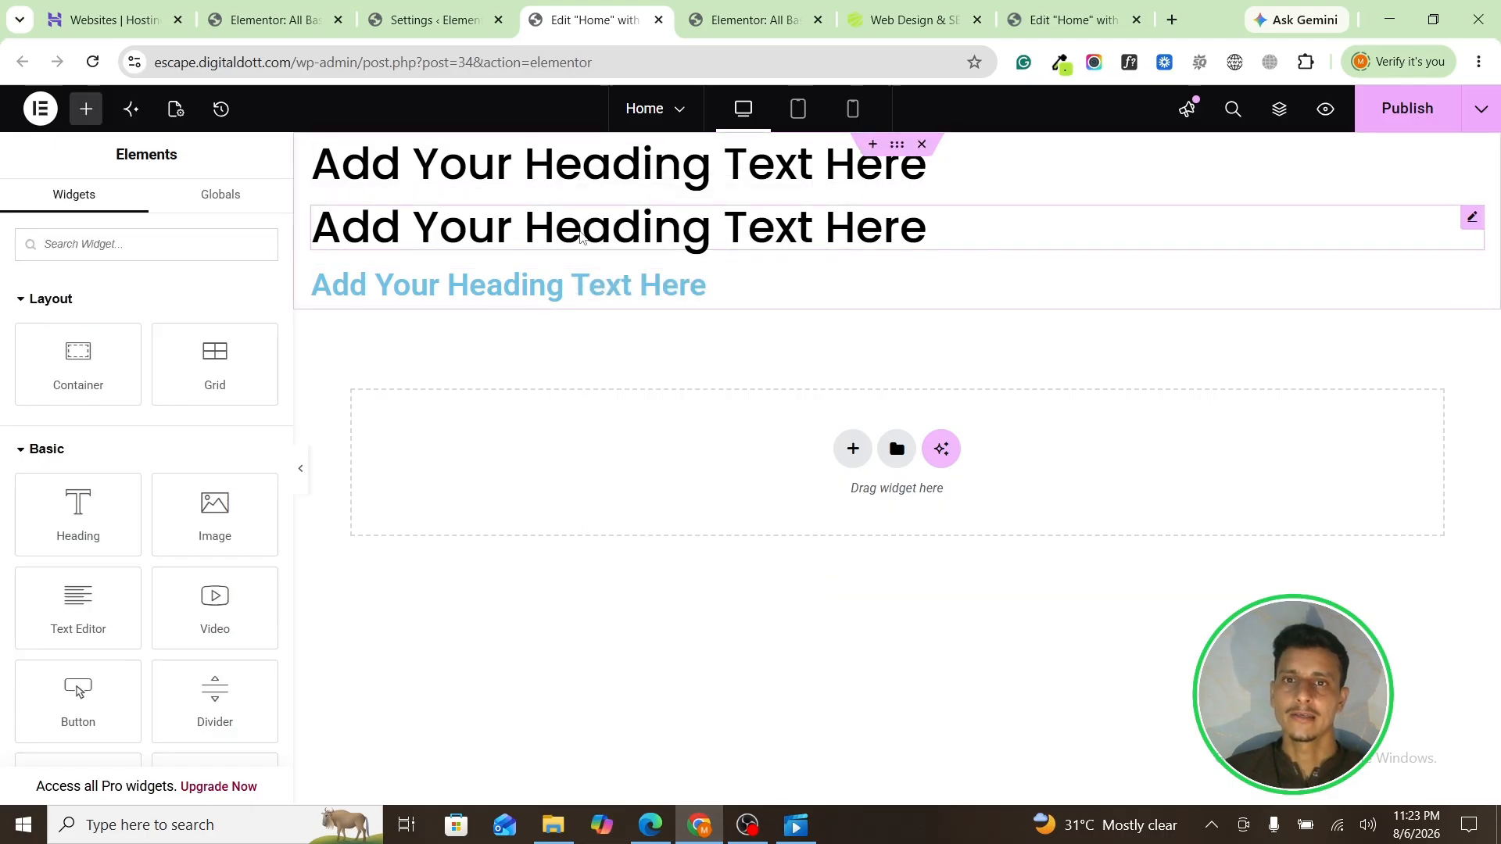
right_click(582, 238)
left_click(614, 367)
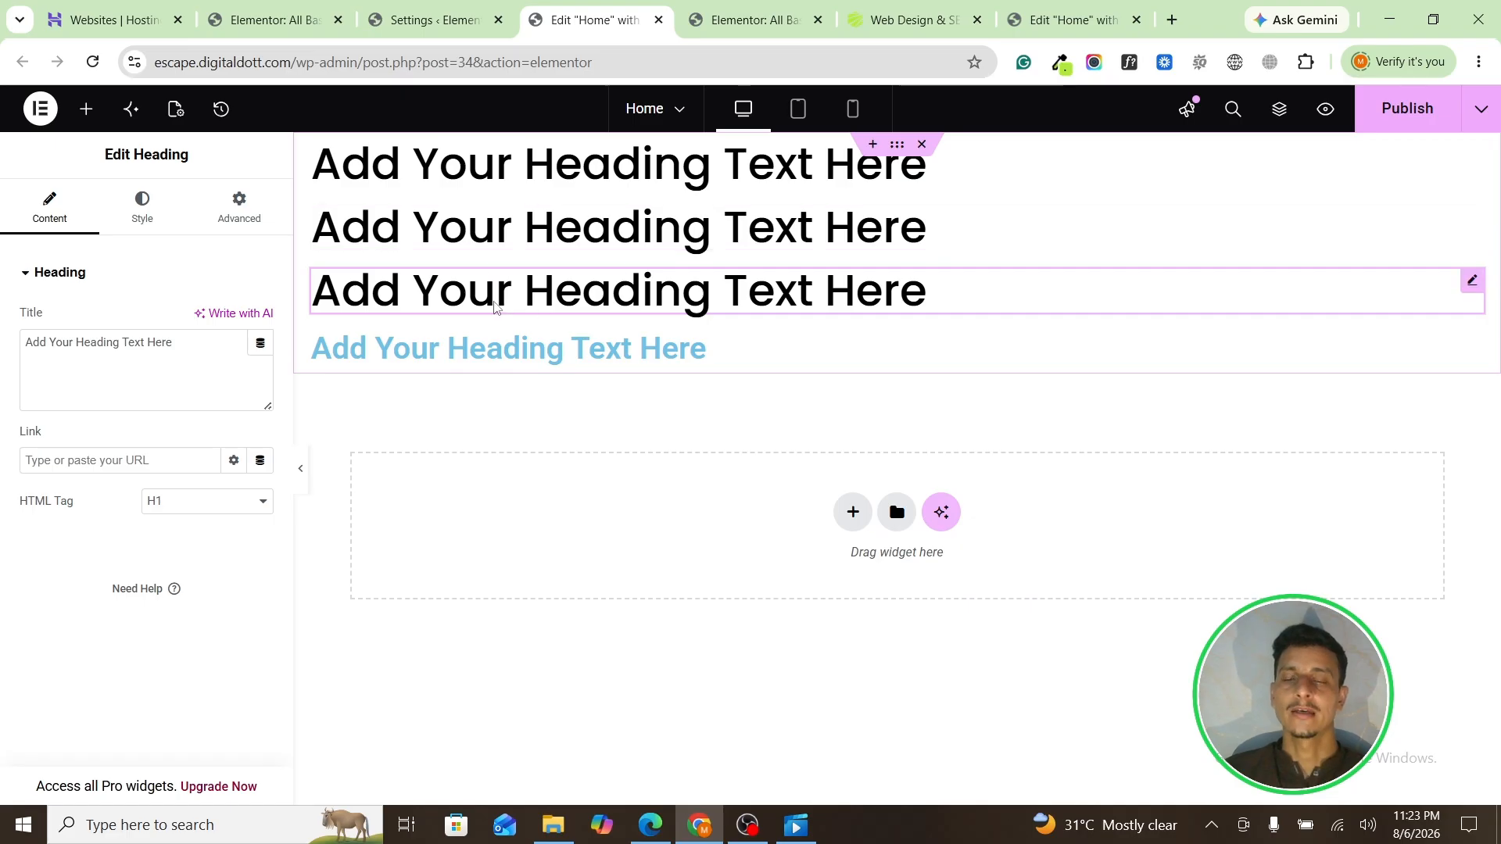
right_click(492, 350)
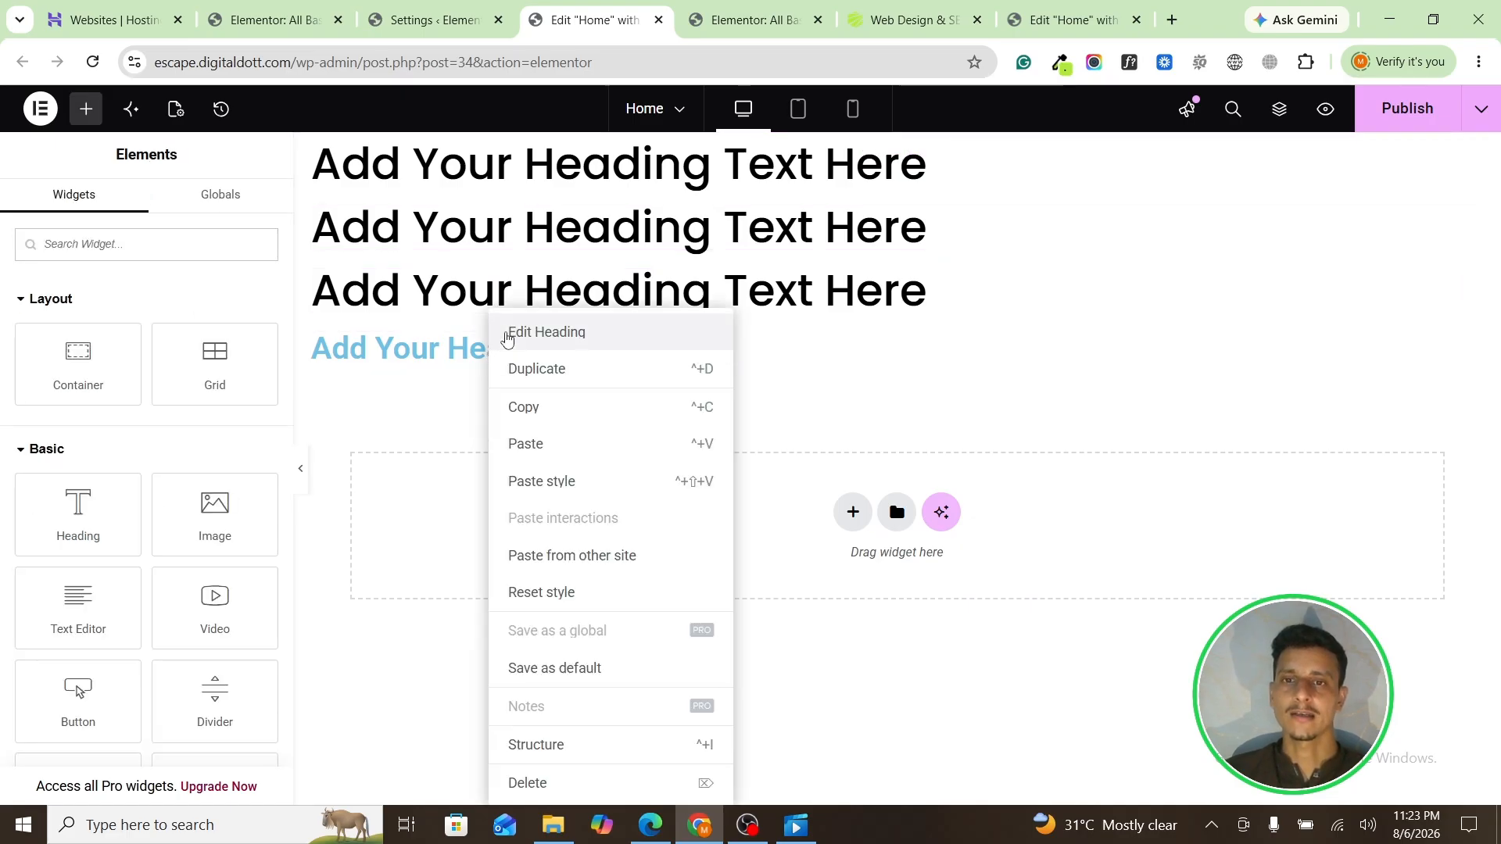
left_click(541, 482)
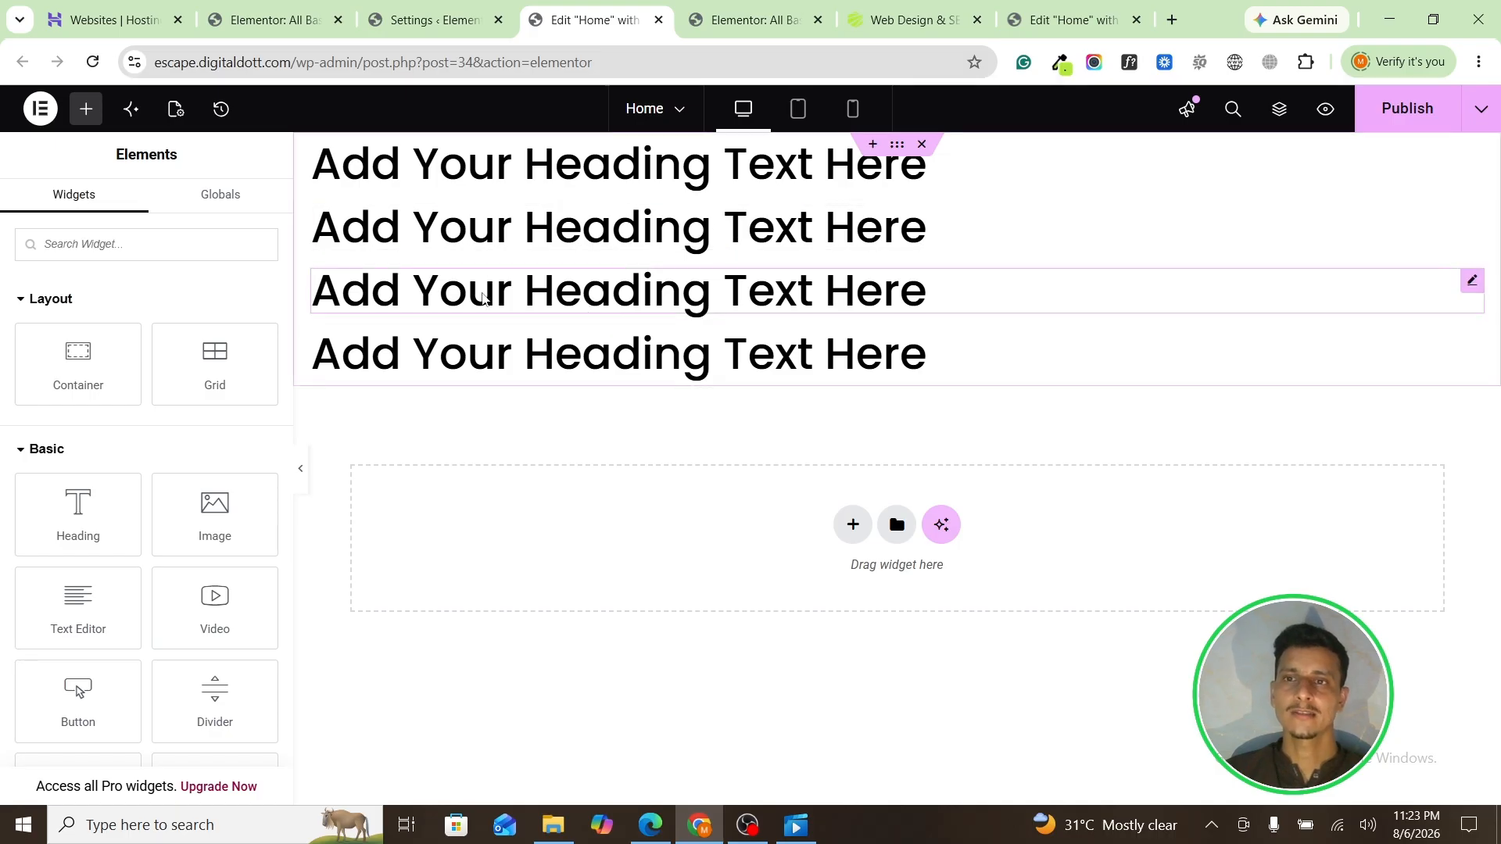
left_click(876, 229)
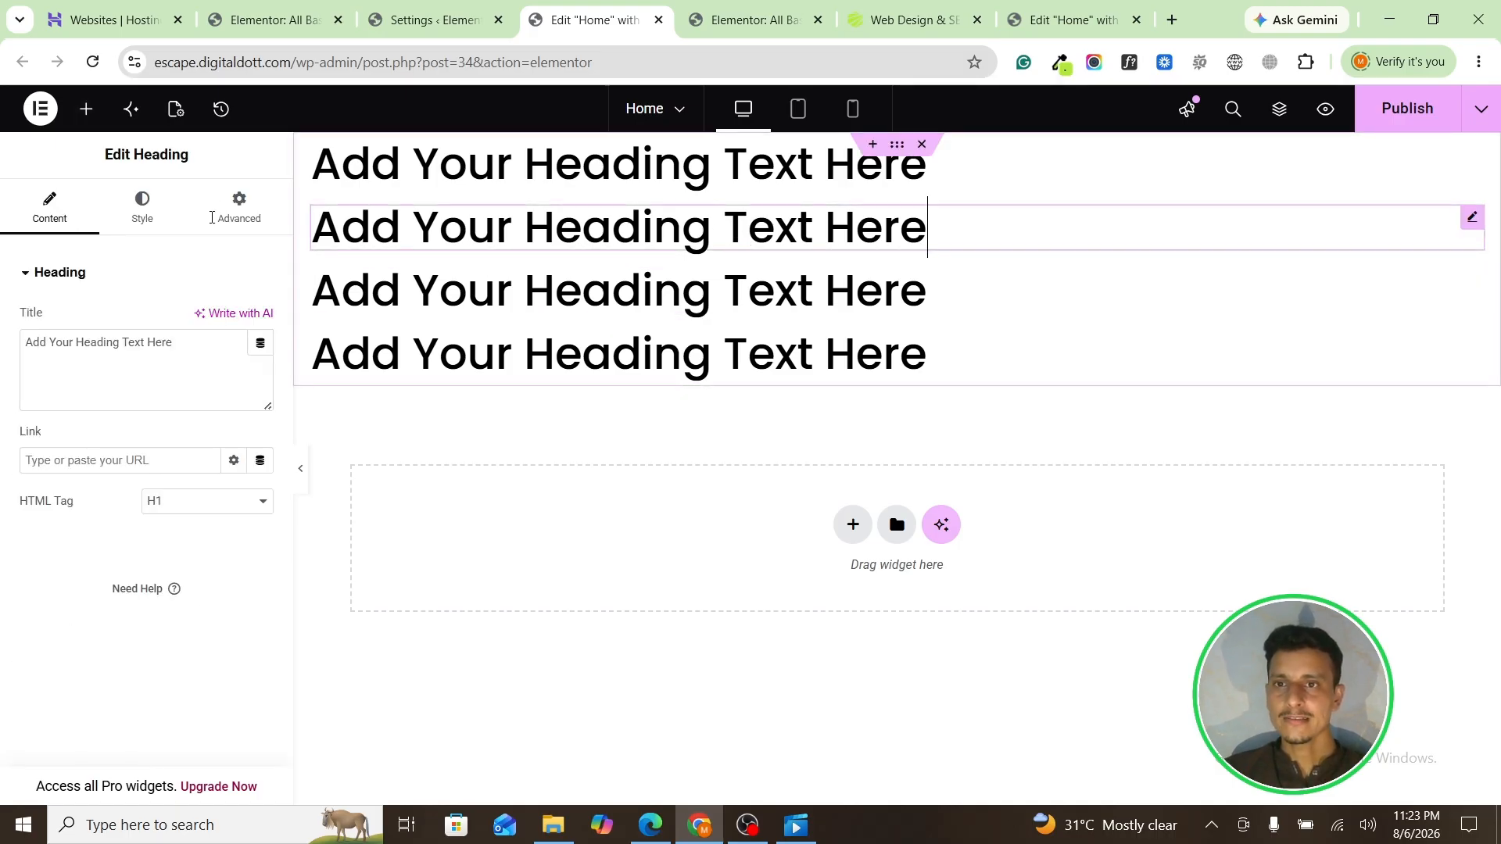
left_click(74, 463)
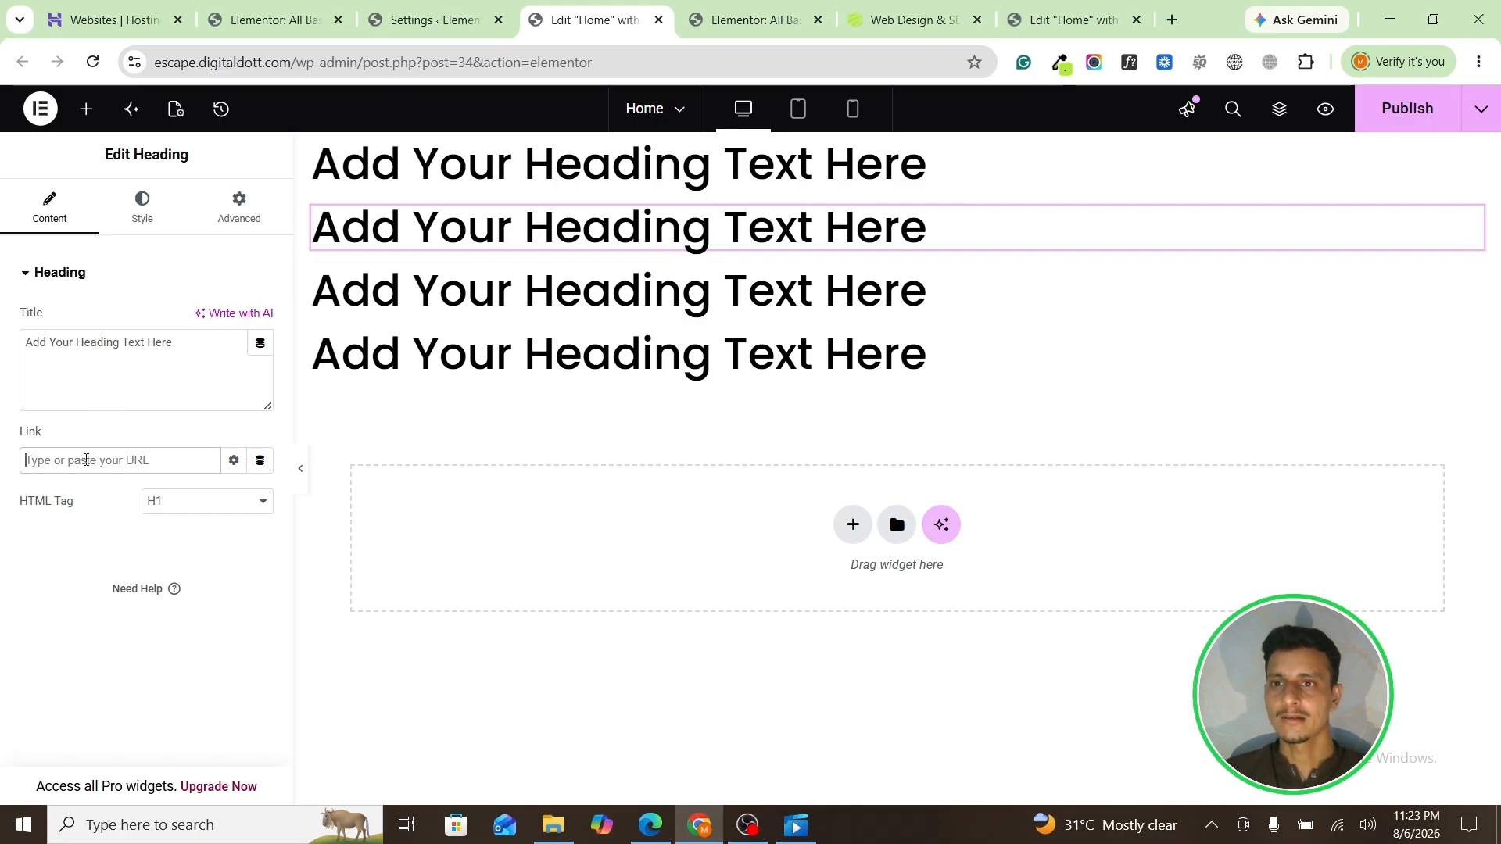
left_click(911, 20)
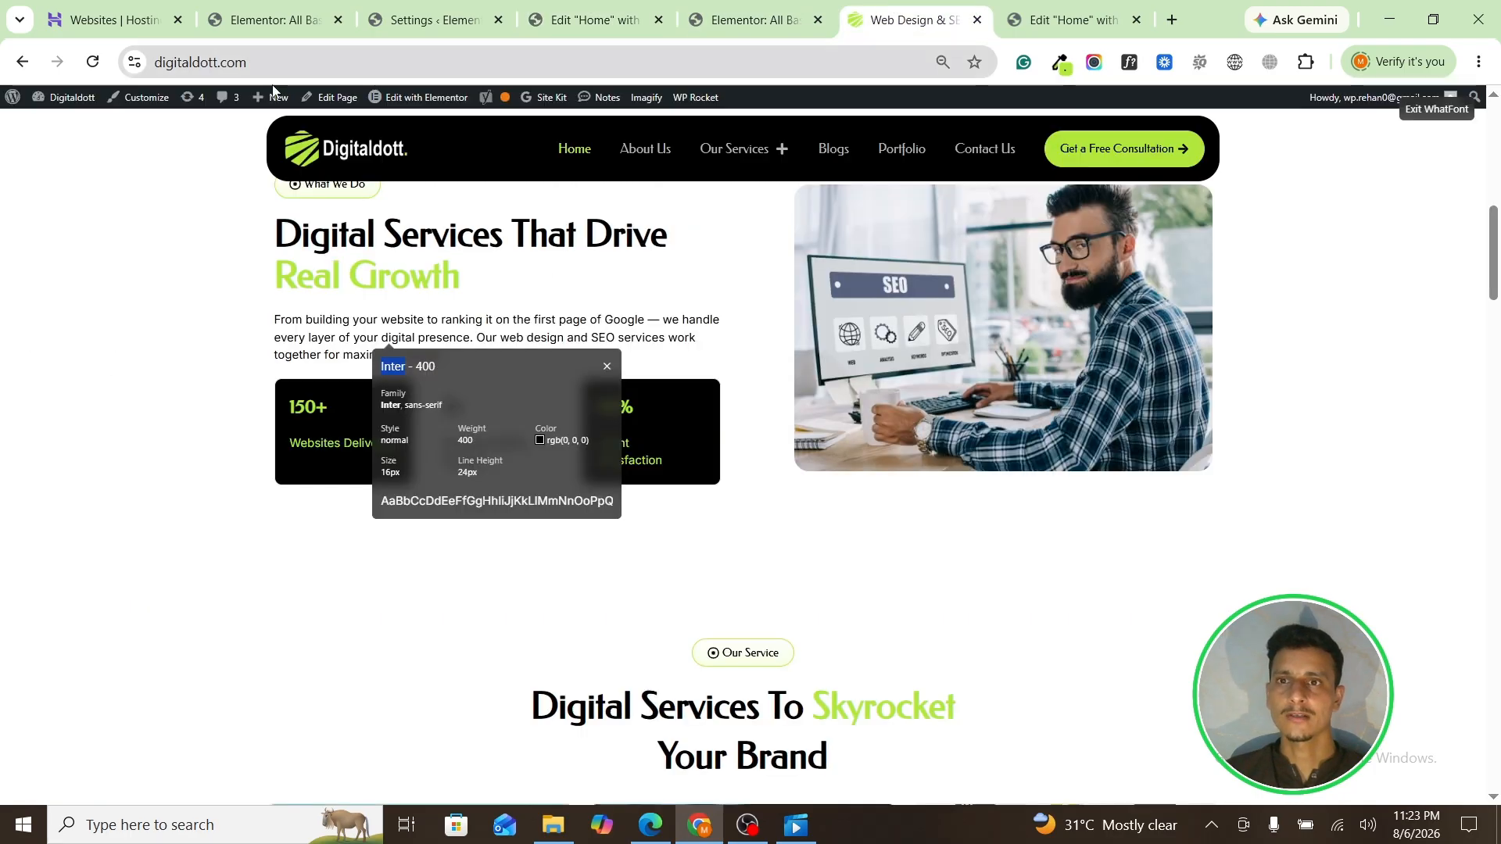
left_click_drag(252, 62, 123, 72)
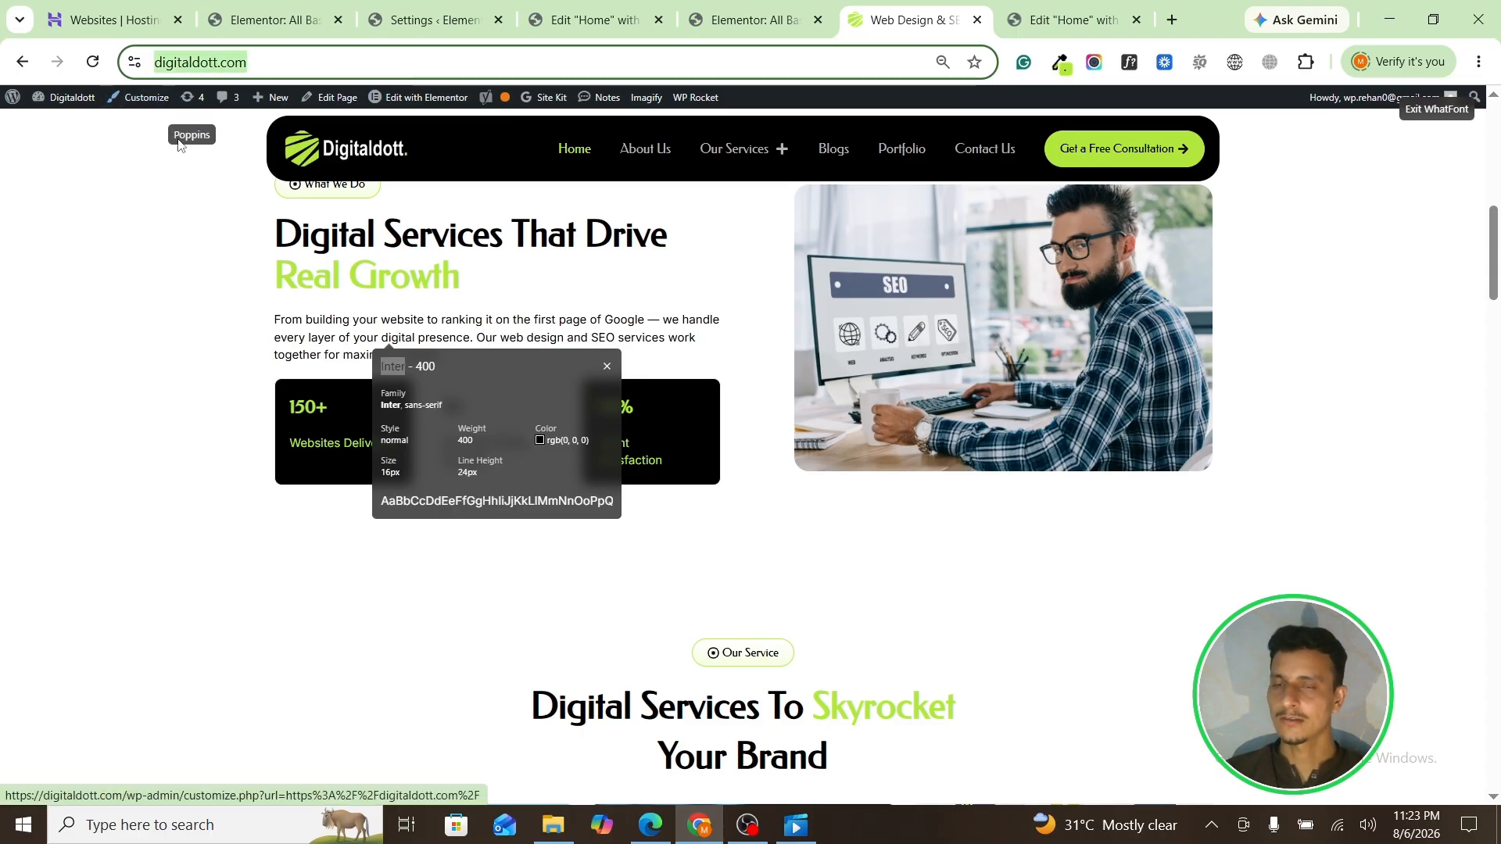
left_click(781, 5)
left_click(597, 5)
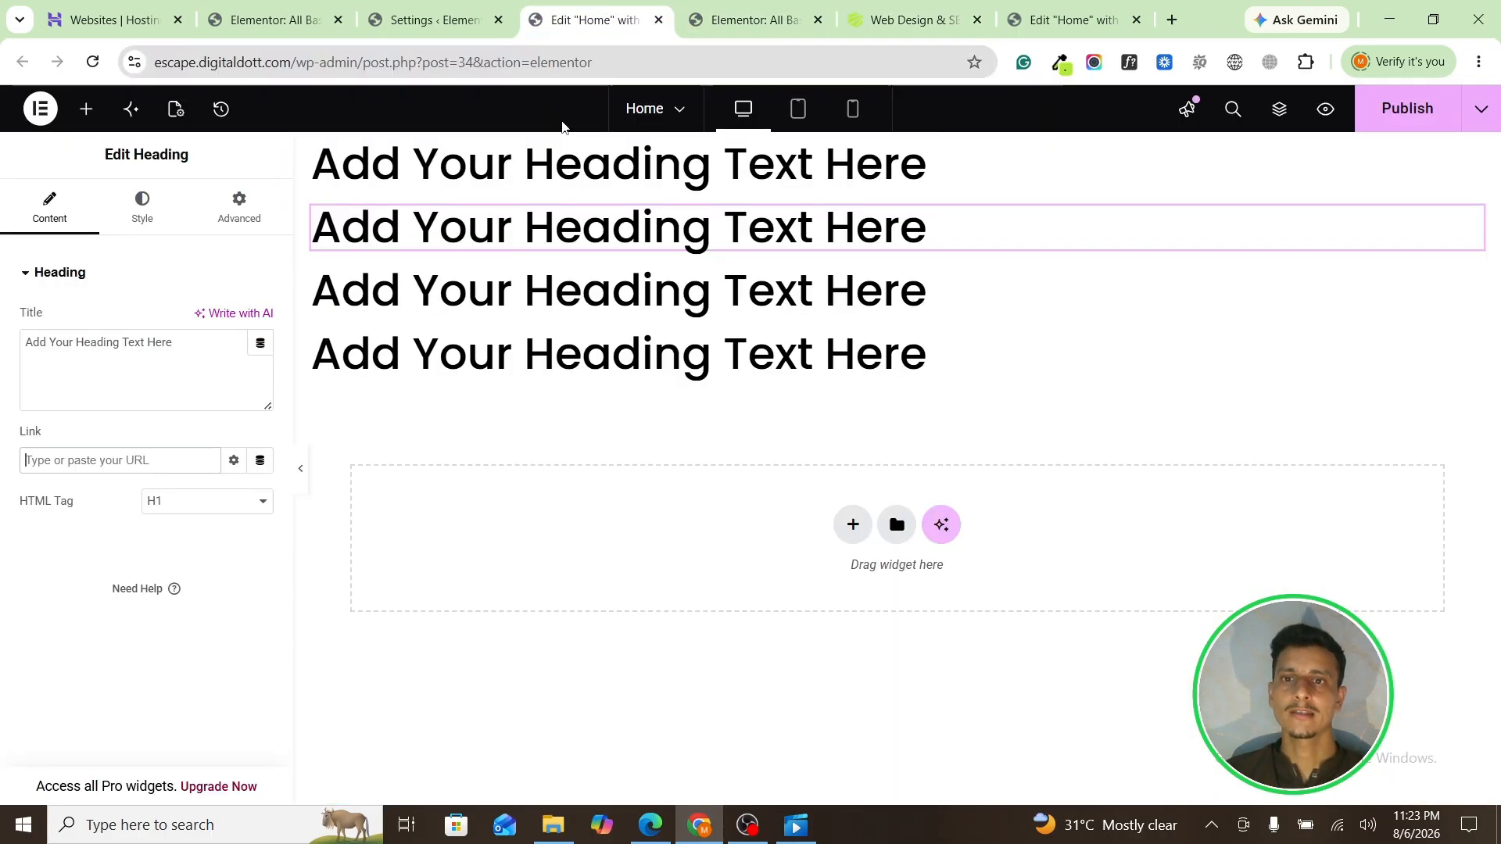
left_click(329, 362)
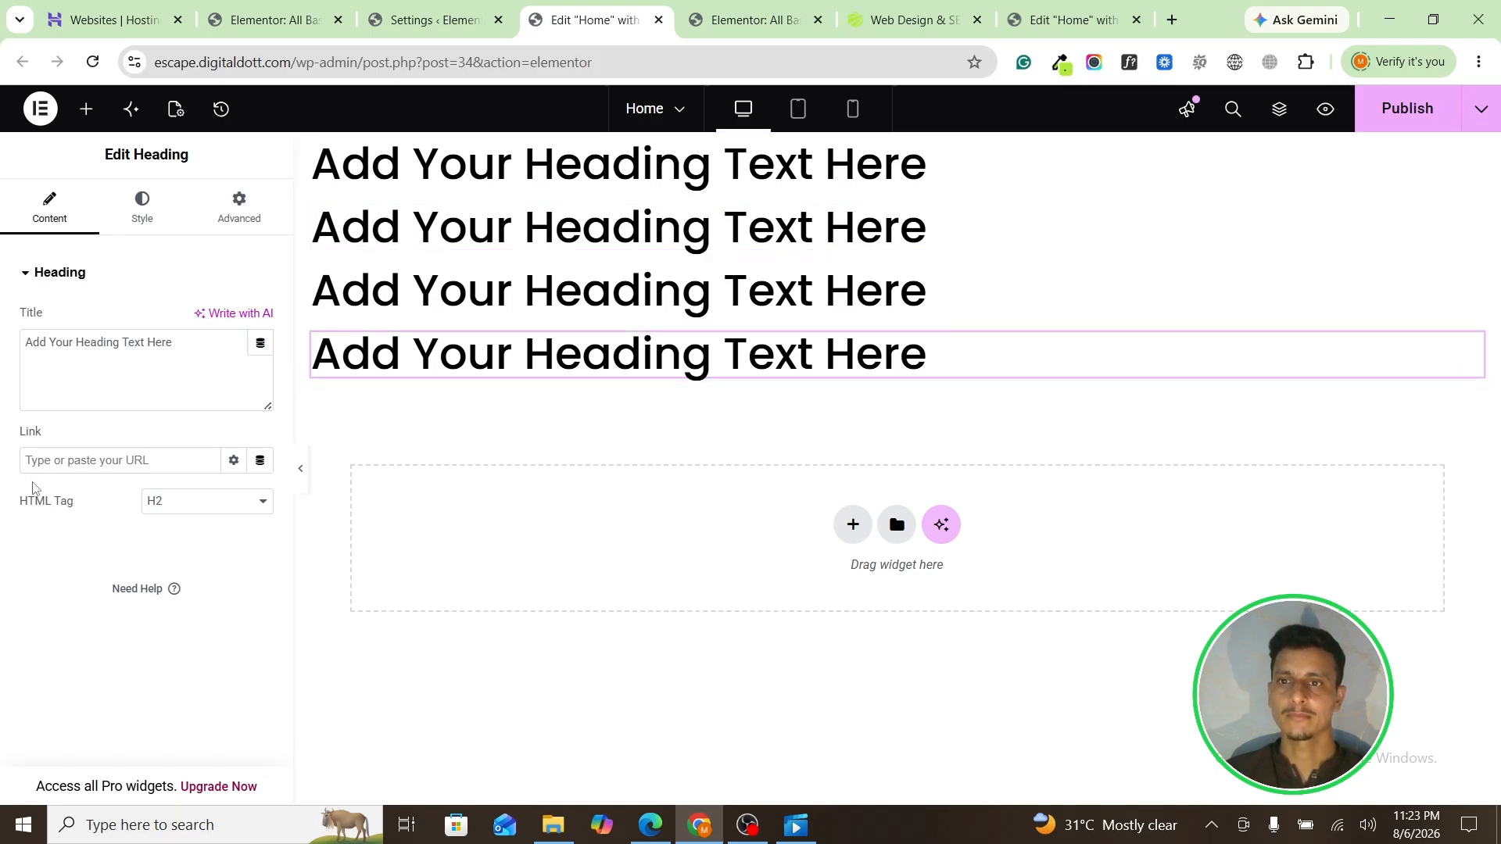
left_click(41, 460)
key("ctrl+v")
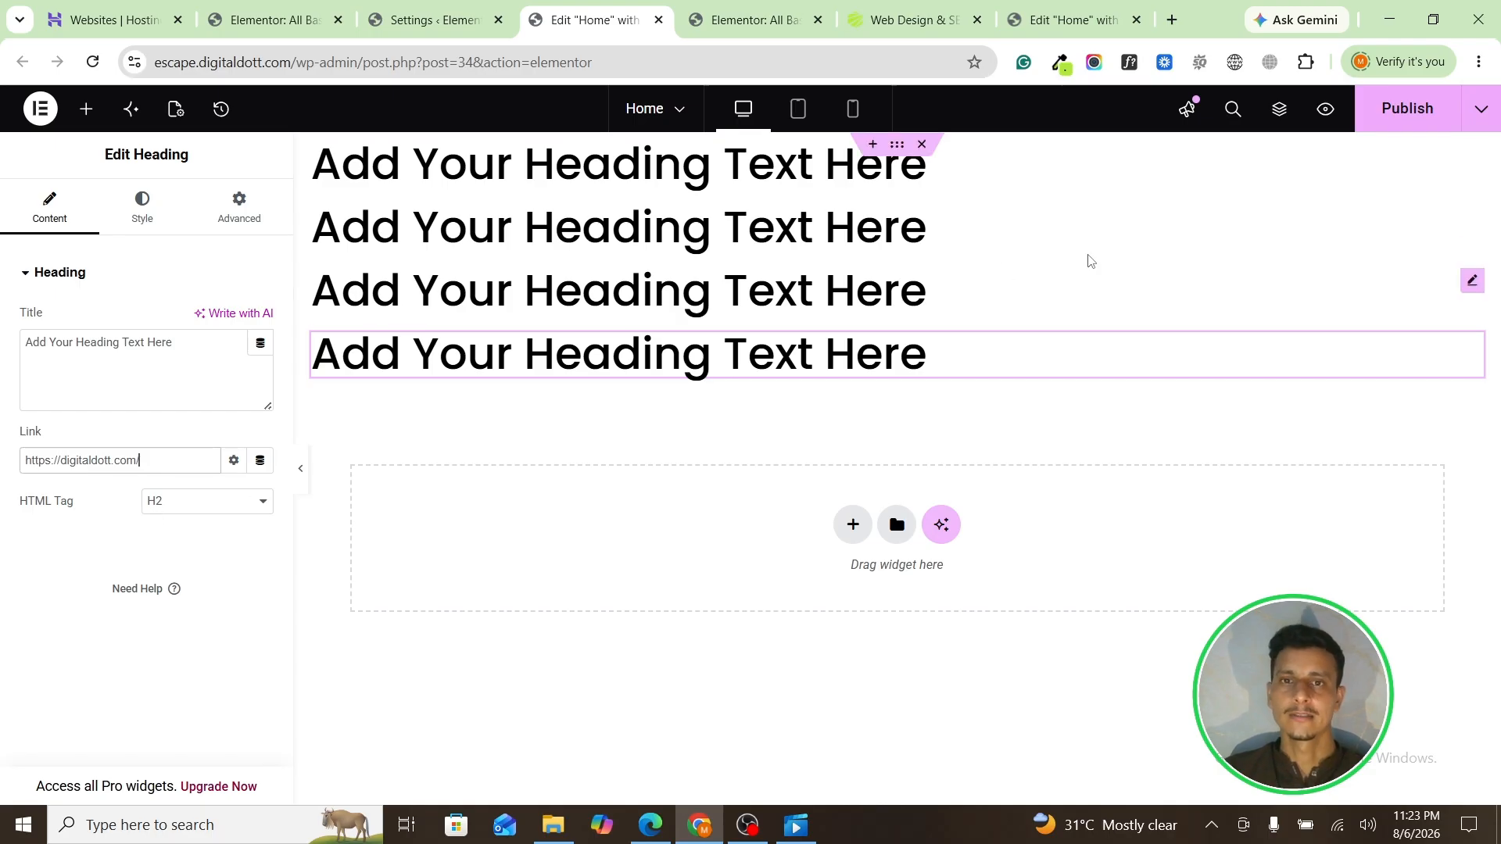
Step: Publish the Home page, preview it to test the linked heading, and close the opened page to return to the editor
left_click(1405, 116)
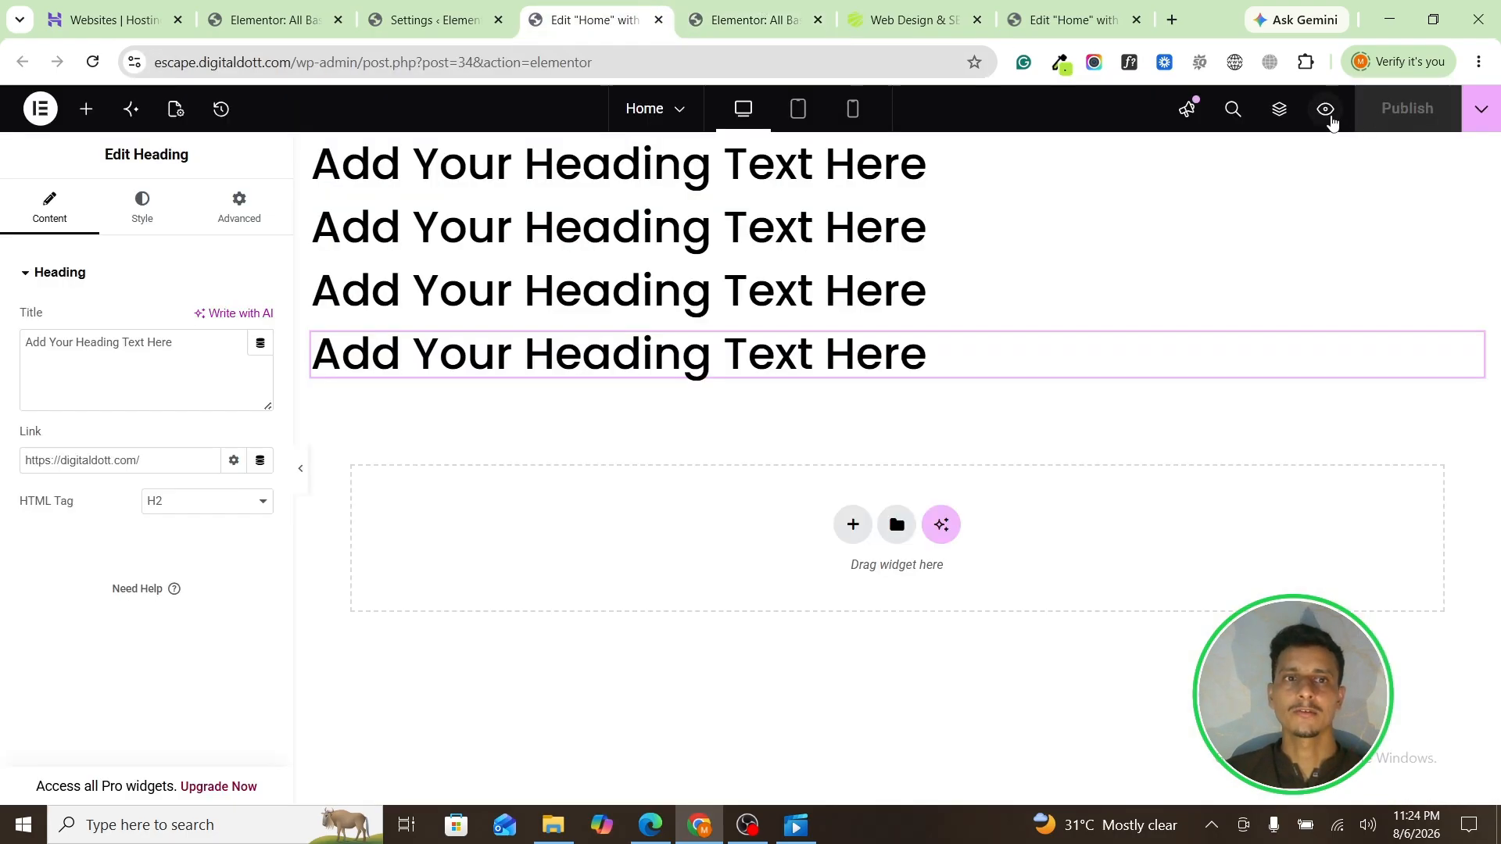
left_click(1330, 117)
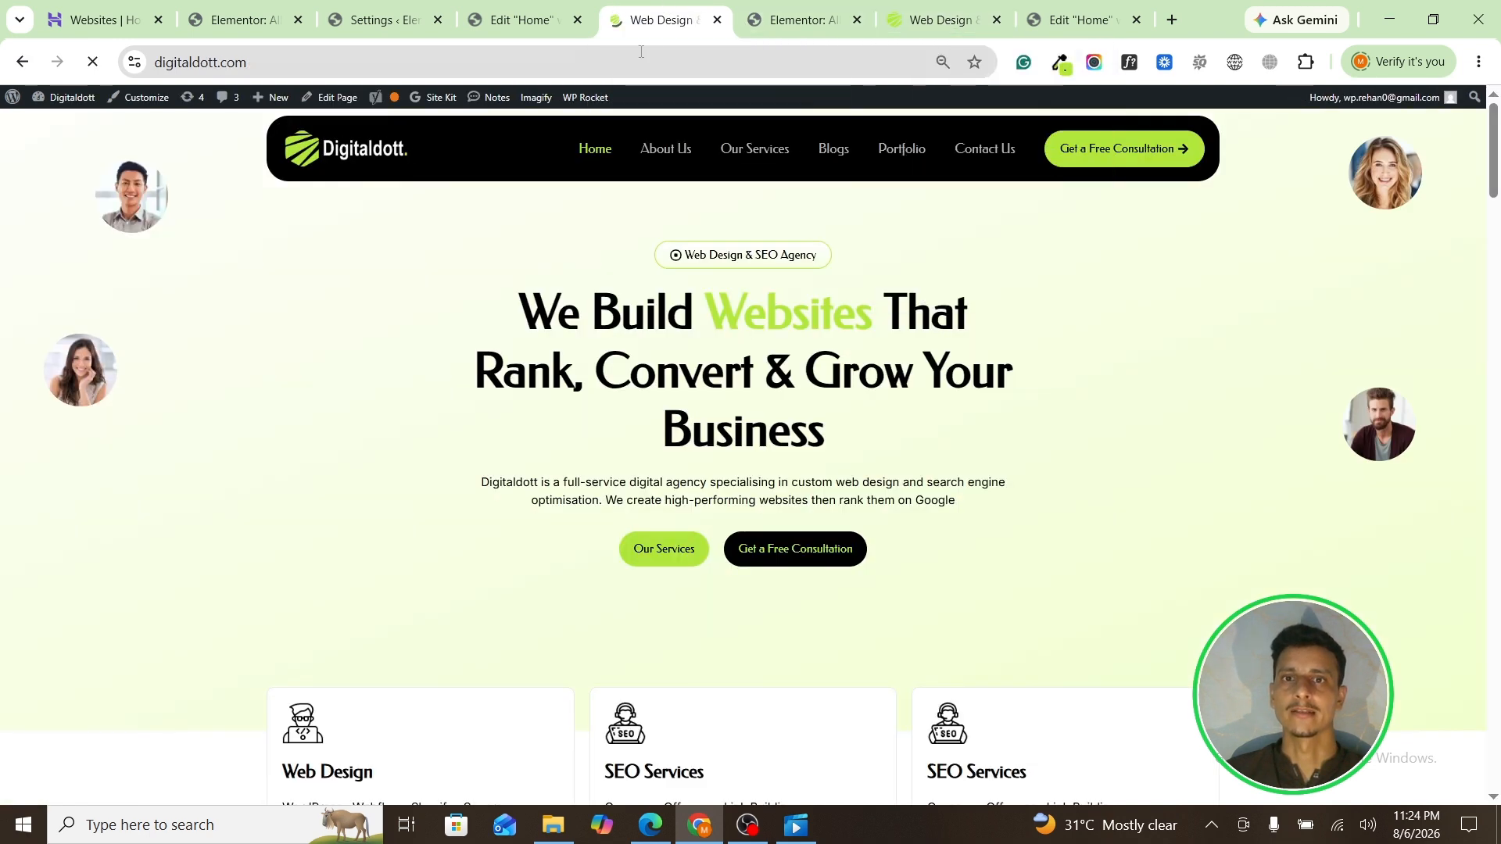
left_click(534, 17)
left_click(718, 20)
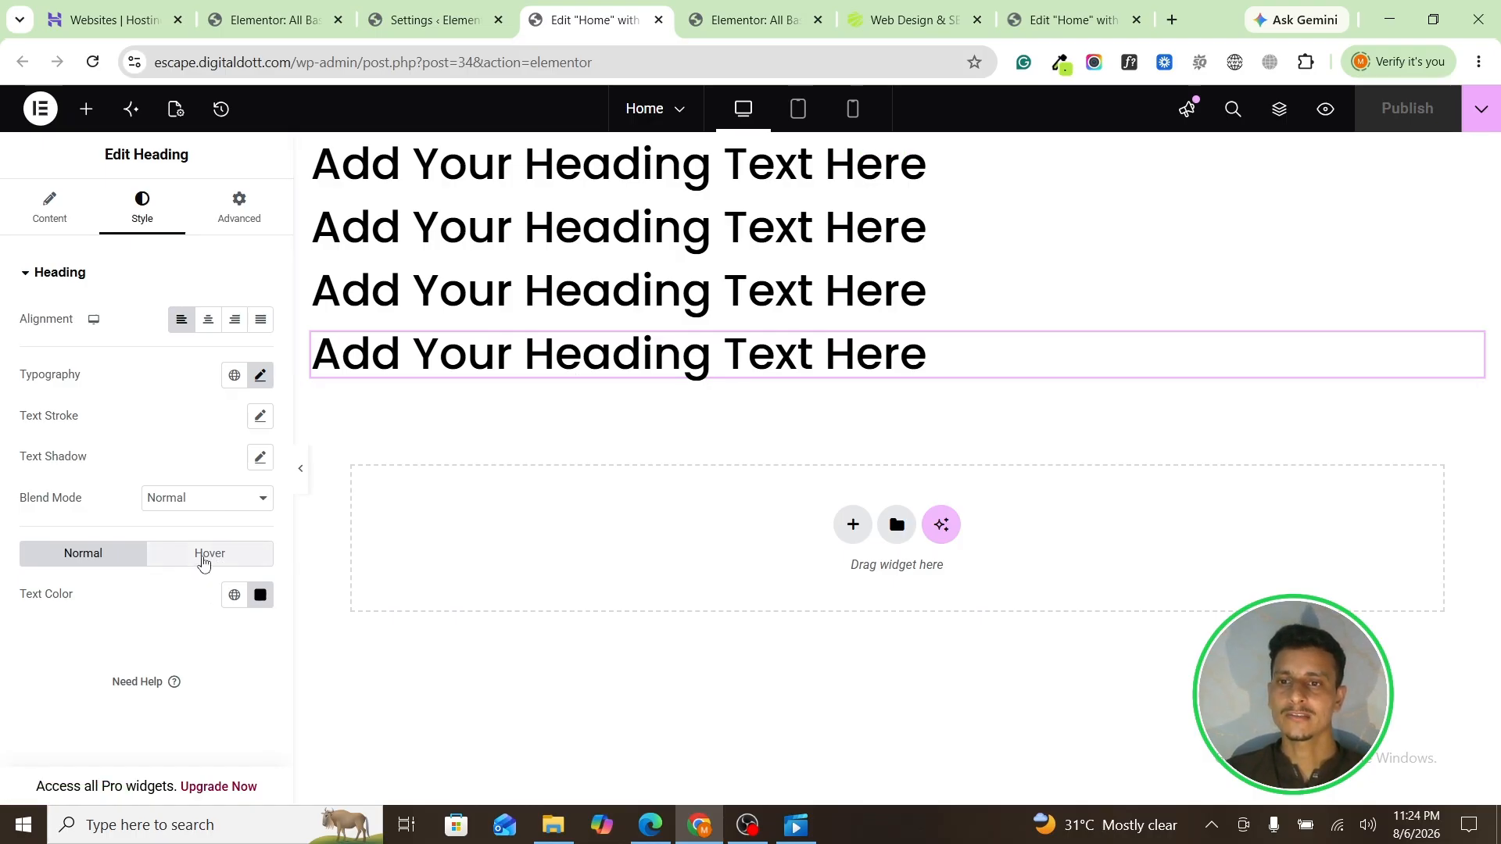
Step: Set the bottom heading's link color on hover to red, #FF0000
left_click(202, 558)
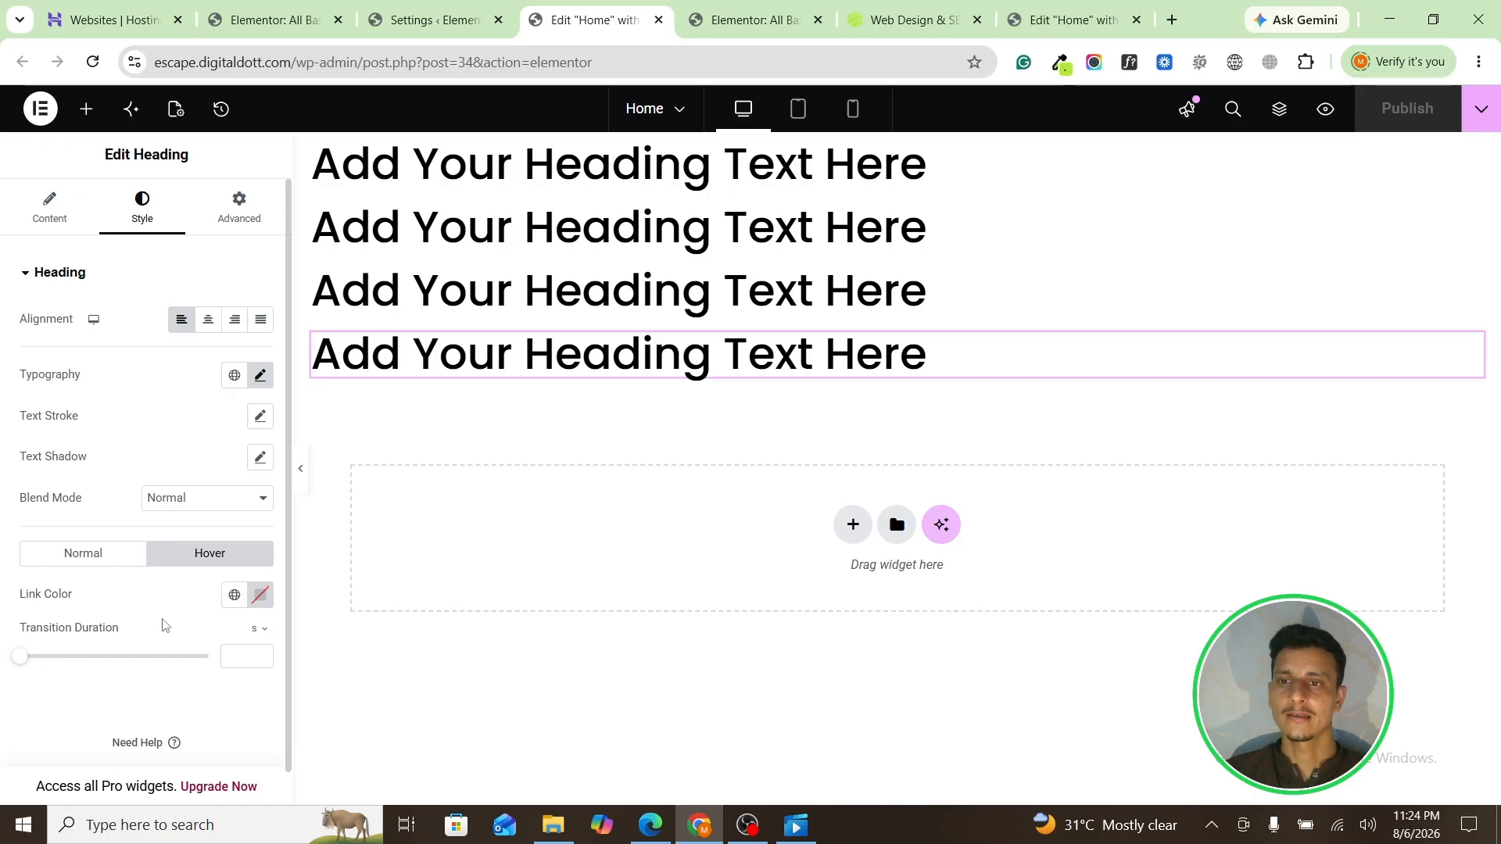
left_click(260, 595)
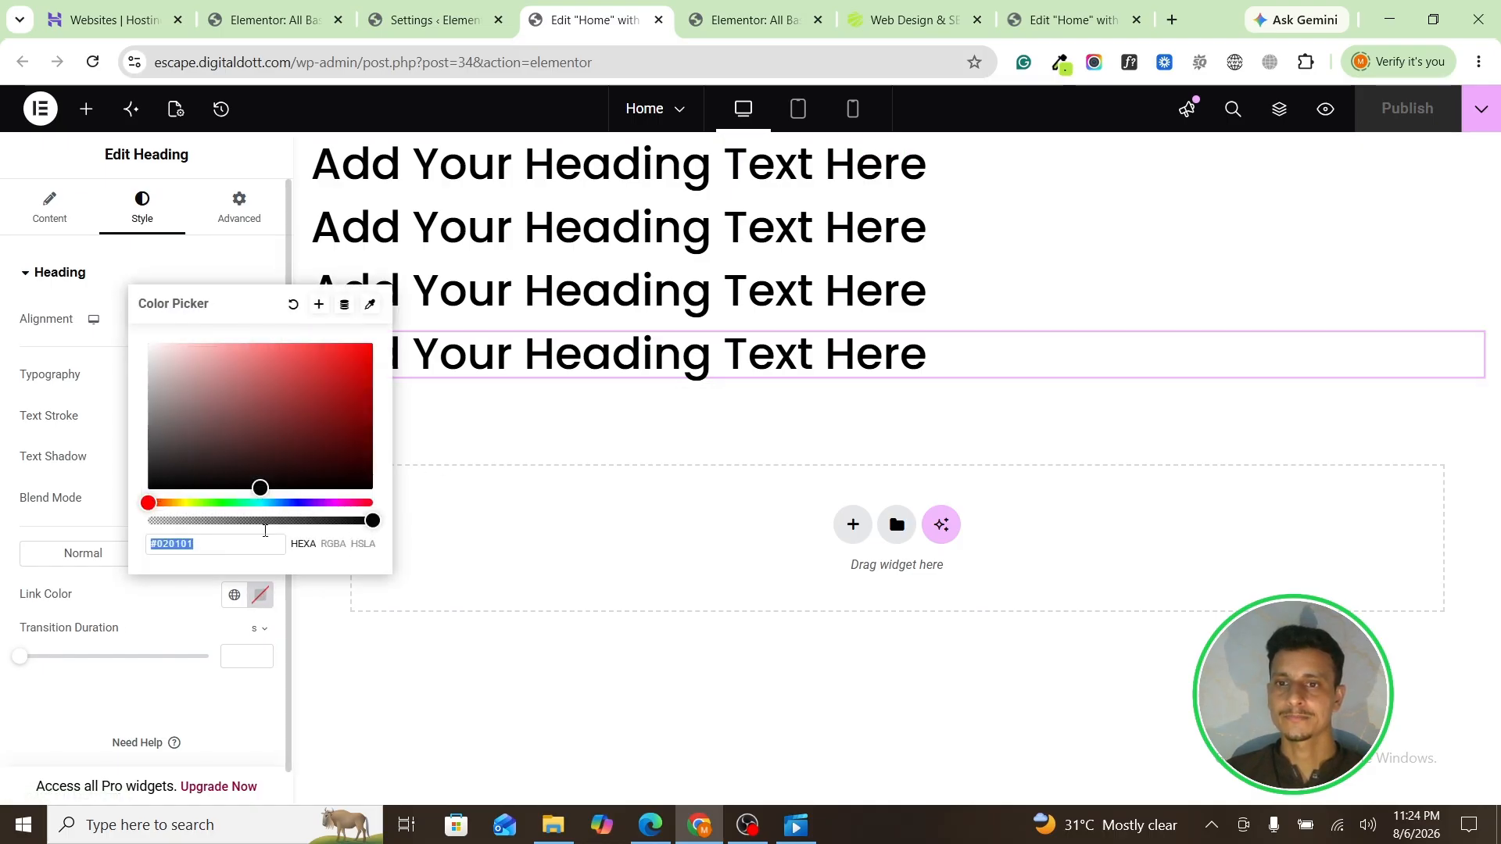
left_click_drag(278, 397, 373, 348)
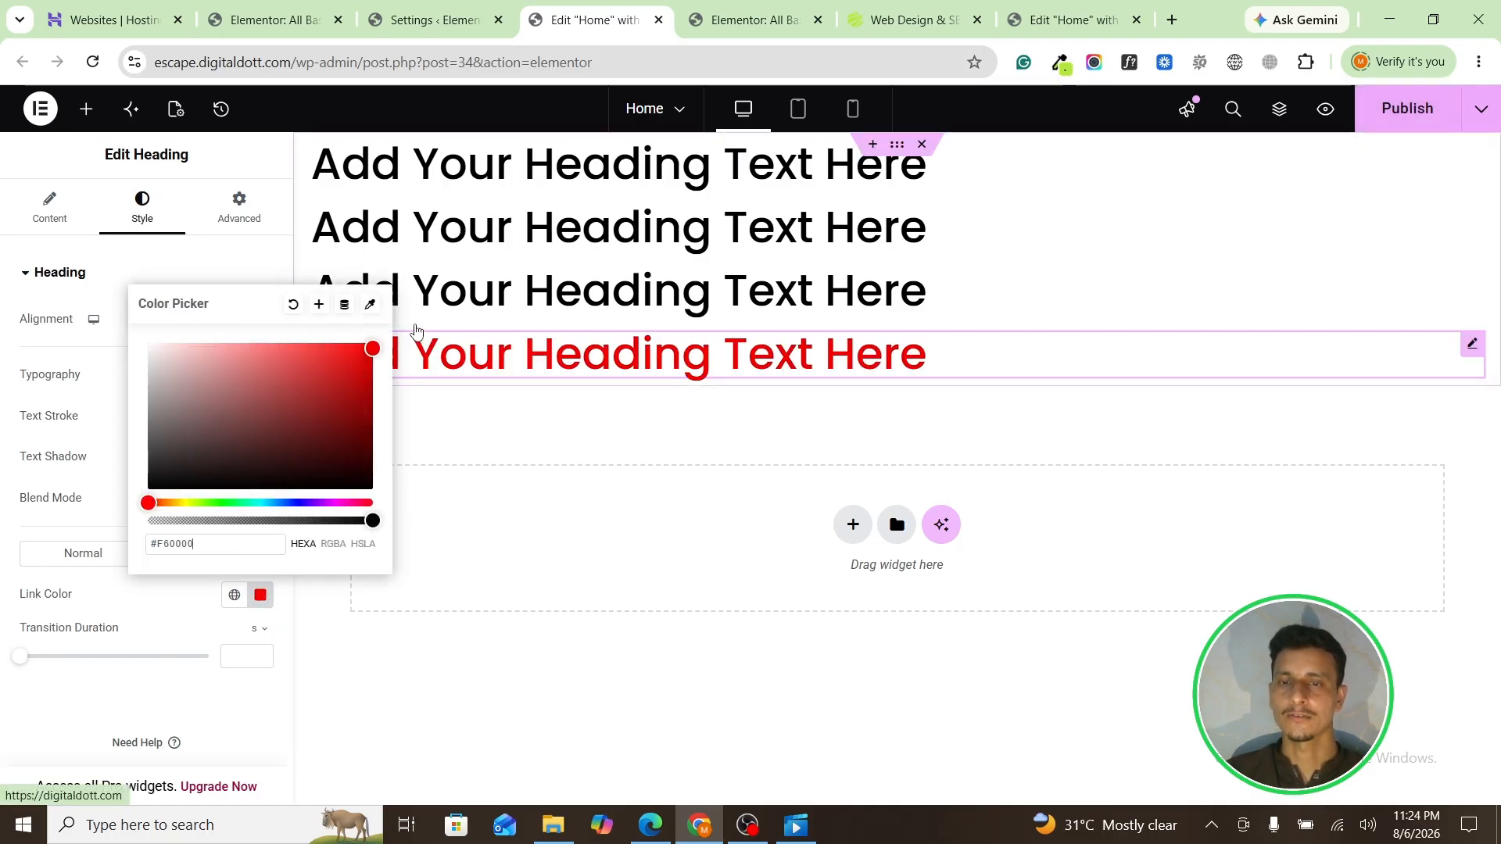
left_click(2, 543)
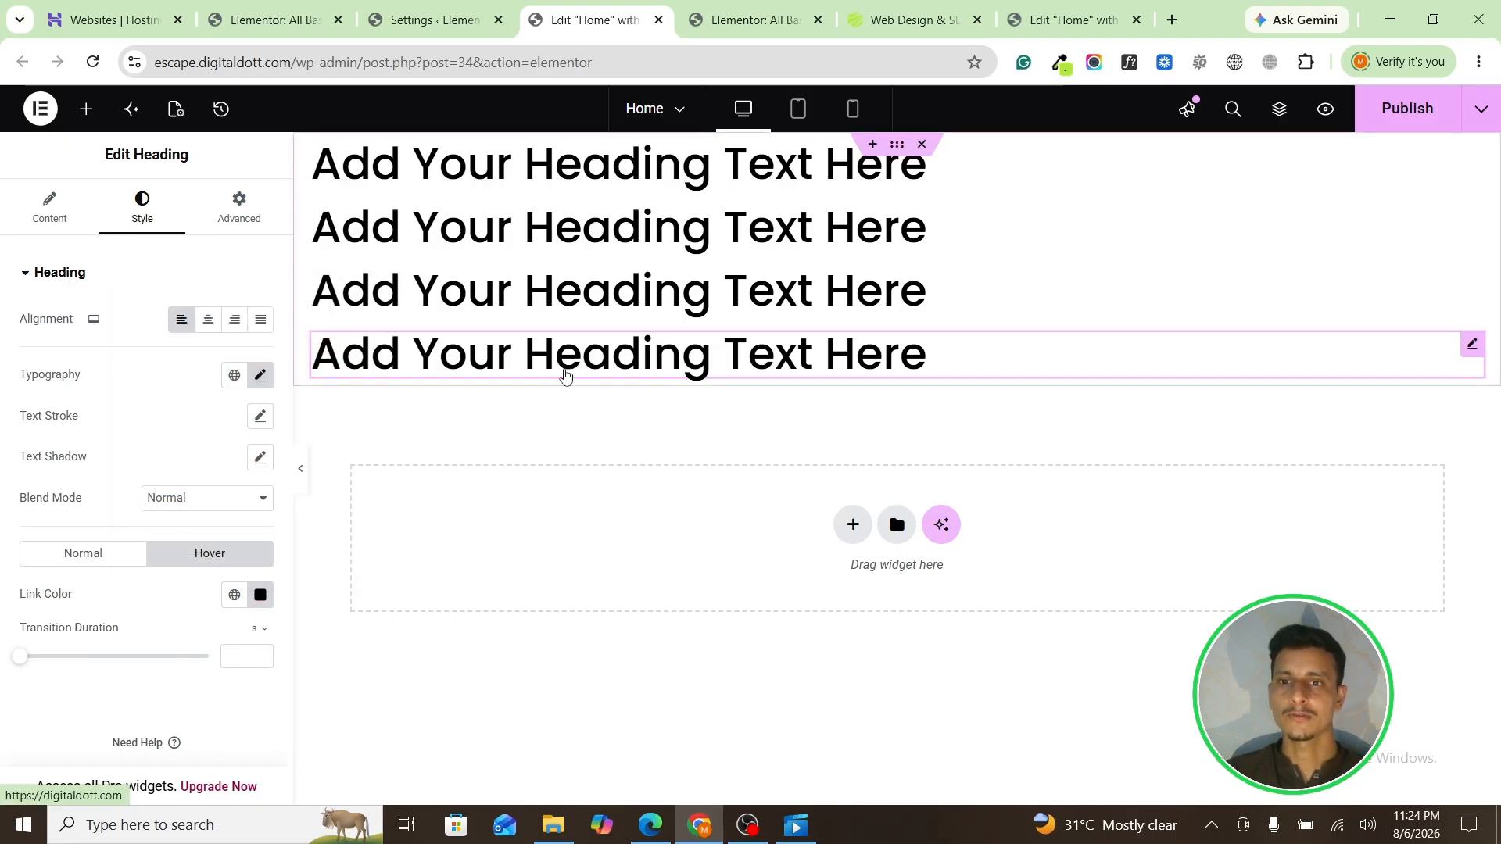
left_click(261, 595)
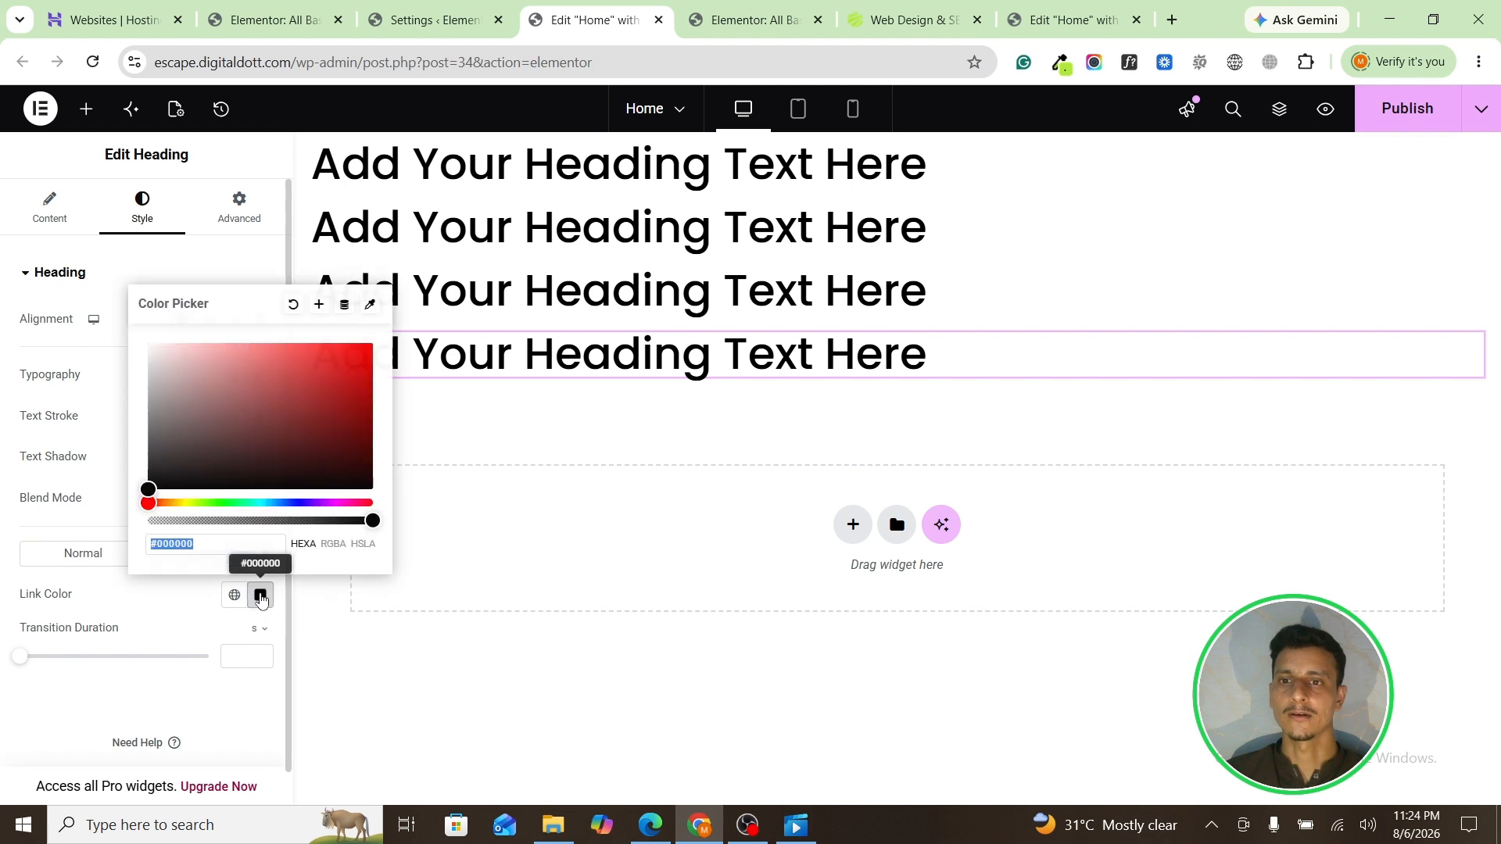
left_click_drag(328, 438, 389, 336)
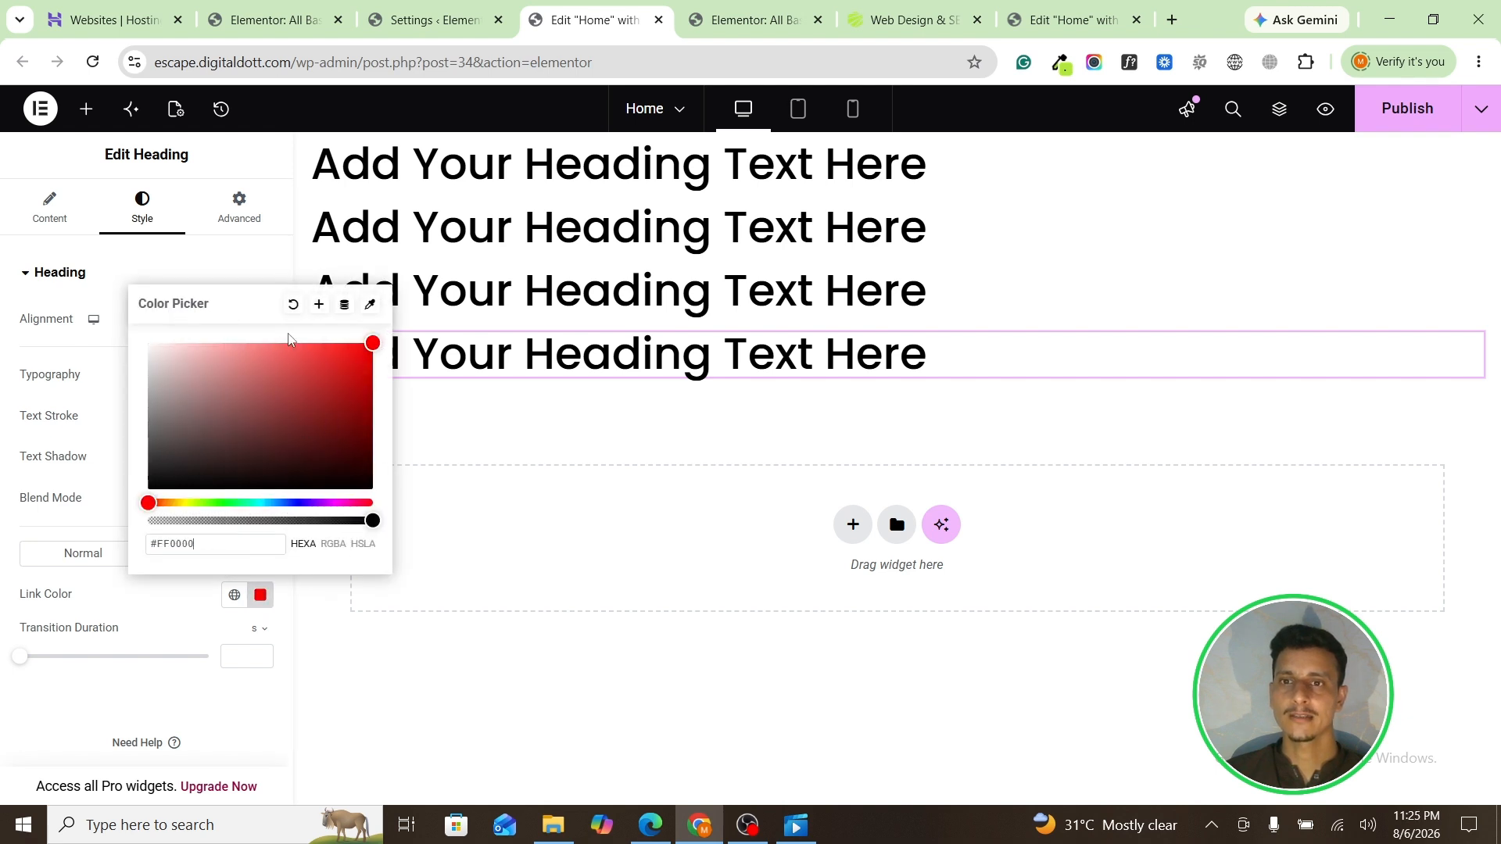
left_click(132, 432)
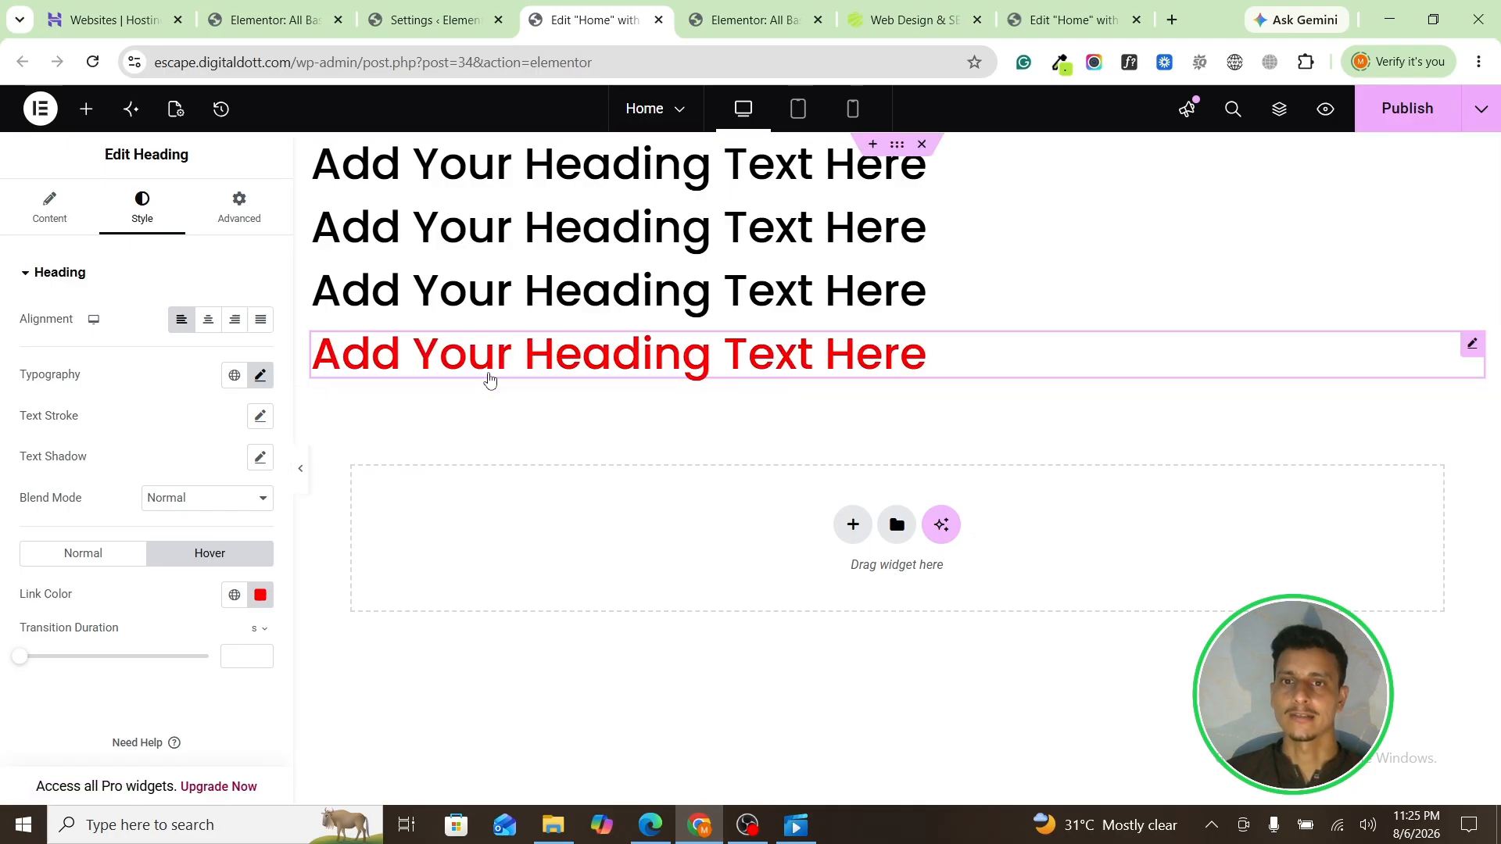
Step: Examine the service cards and their hover effect on the live Digitaldott site, and return to the Home page editor
left_click(751, 19)
left_click(911, 20)
scroll(743, 338, "up", 5)
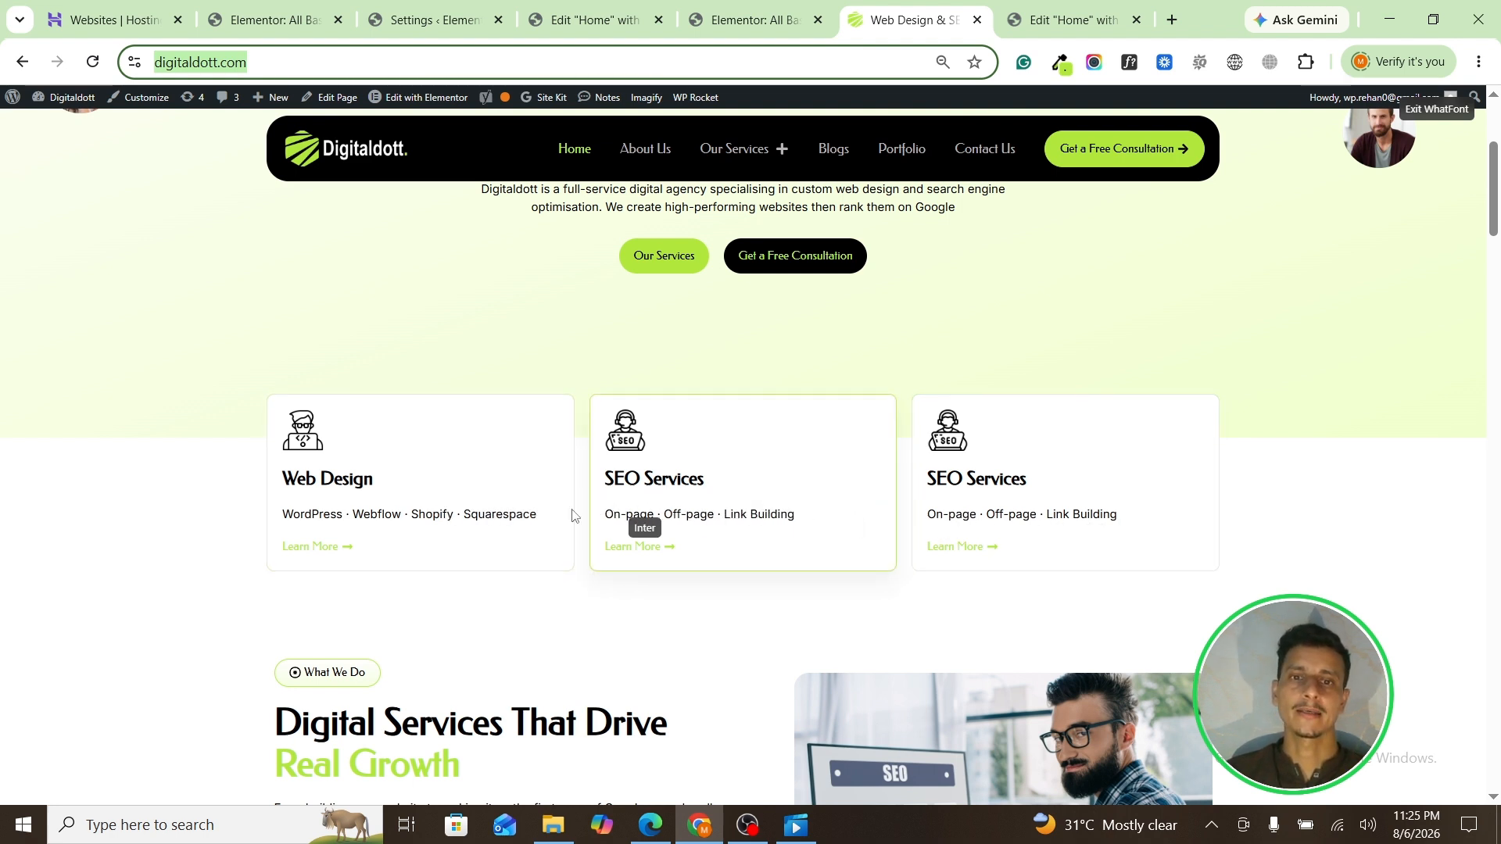
scroll(649, 508, "down", 3)
left_click(388, 633)
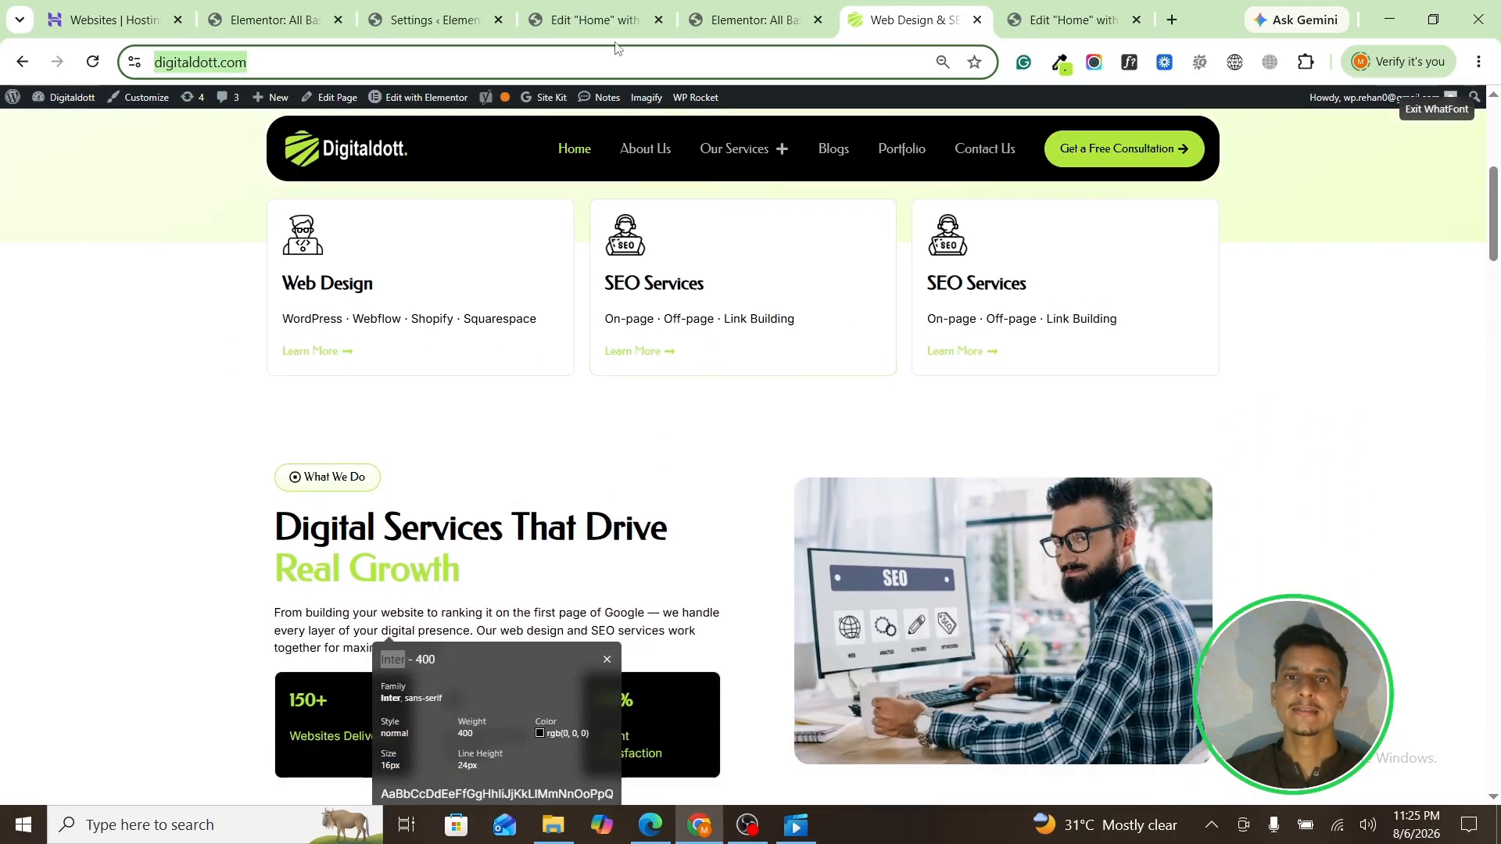
left_click(745, 6)
left_click(594, 20)
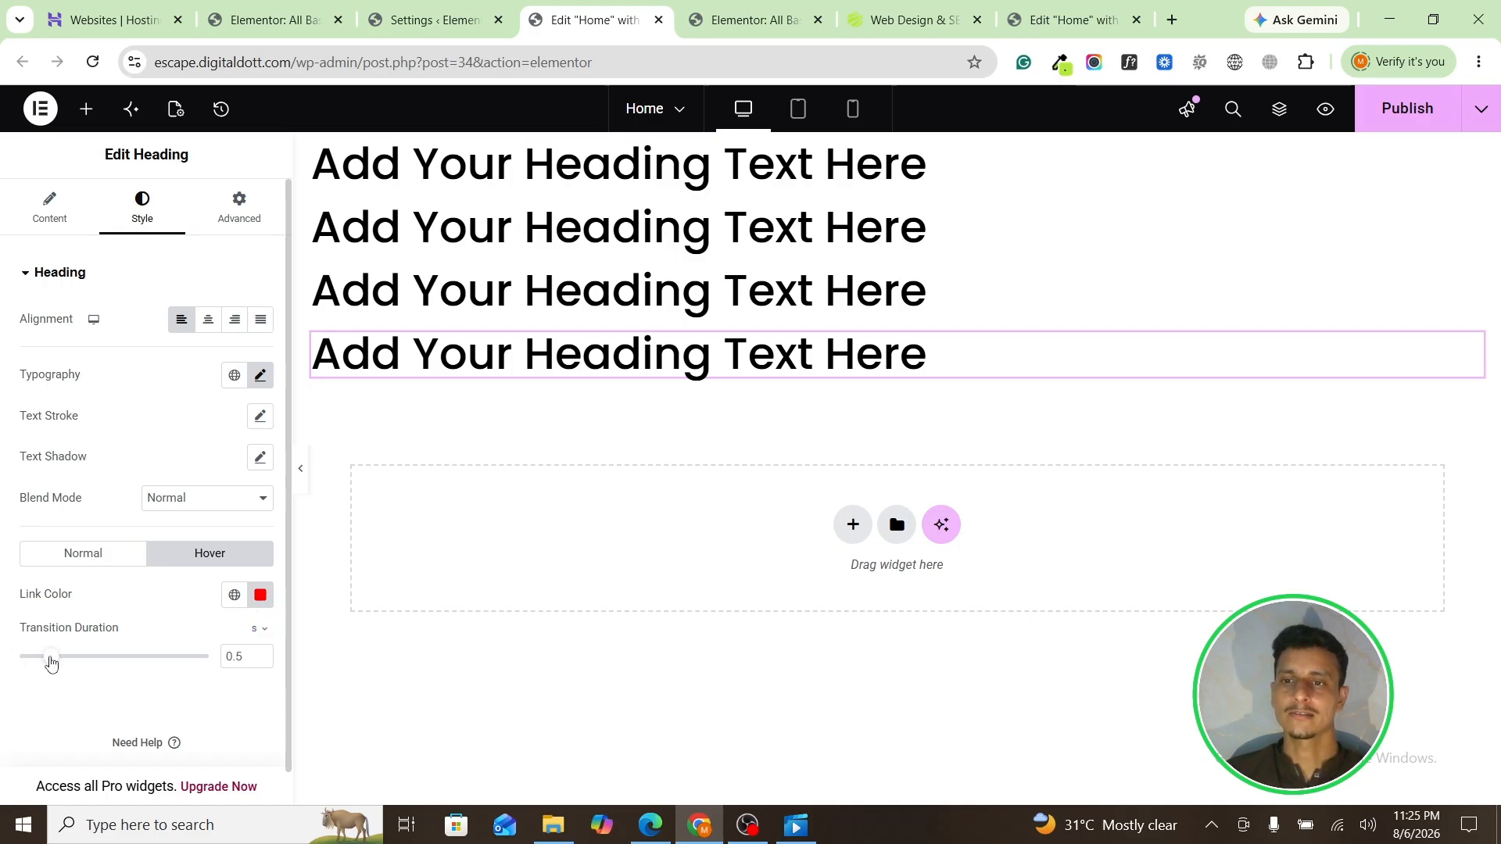
Step: Reset the bottom heading's hover transition duration to 0 and raise it to 2 seconds
left_click_drag(50, 664, 7, 661)
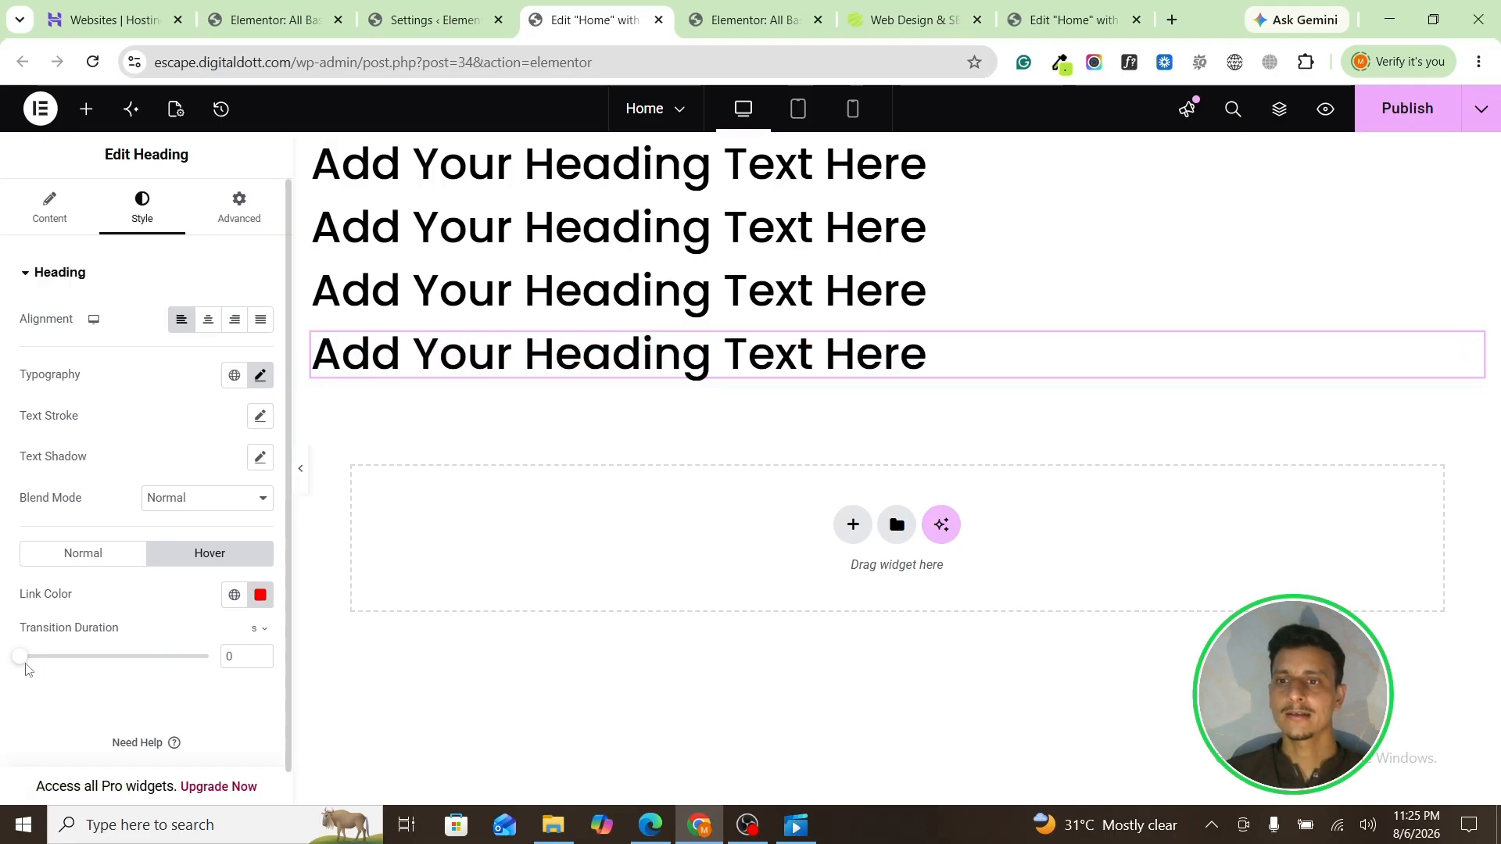
left_click_drag(21, 656, 123, 657)
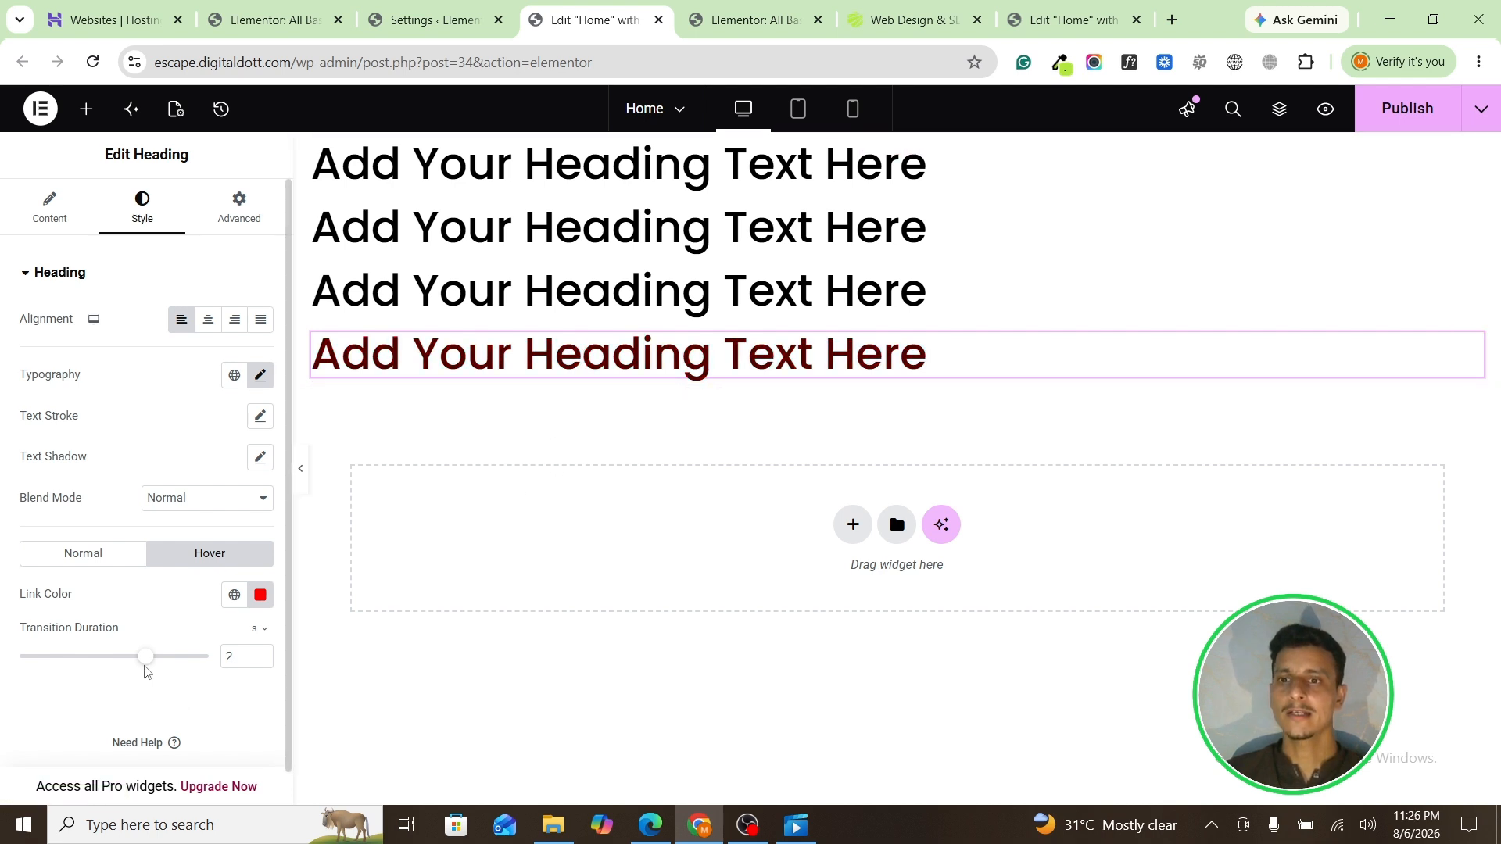
double_click(229, 657)
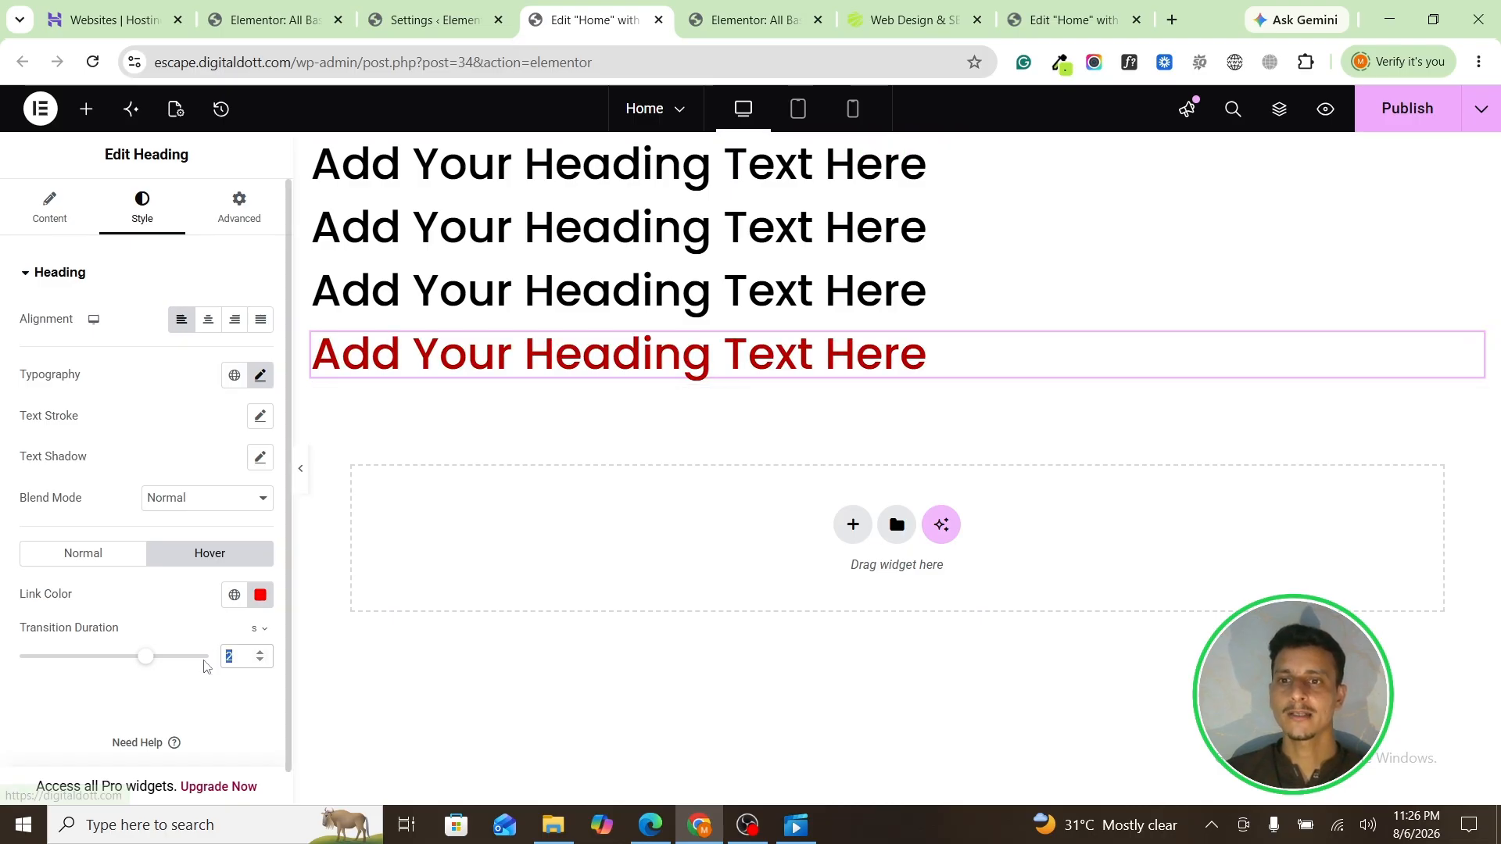
Step: Set the hover transition duration to 2000 in milliseconds and switch its unit back to seconds
left_click(258, 629)
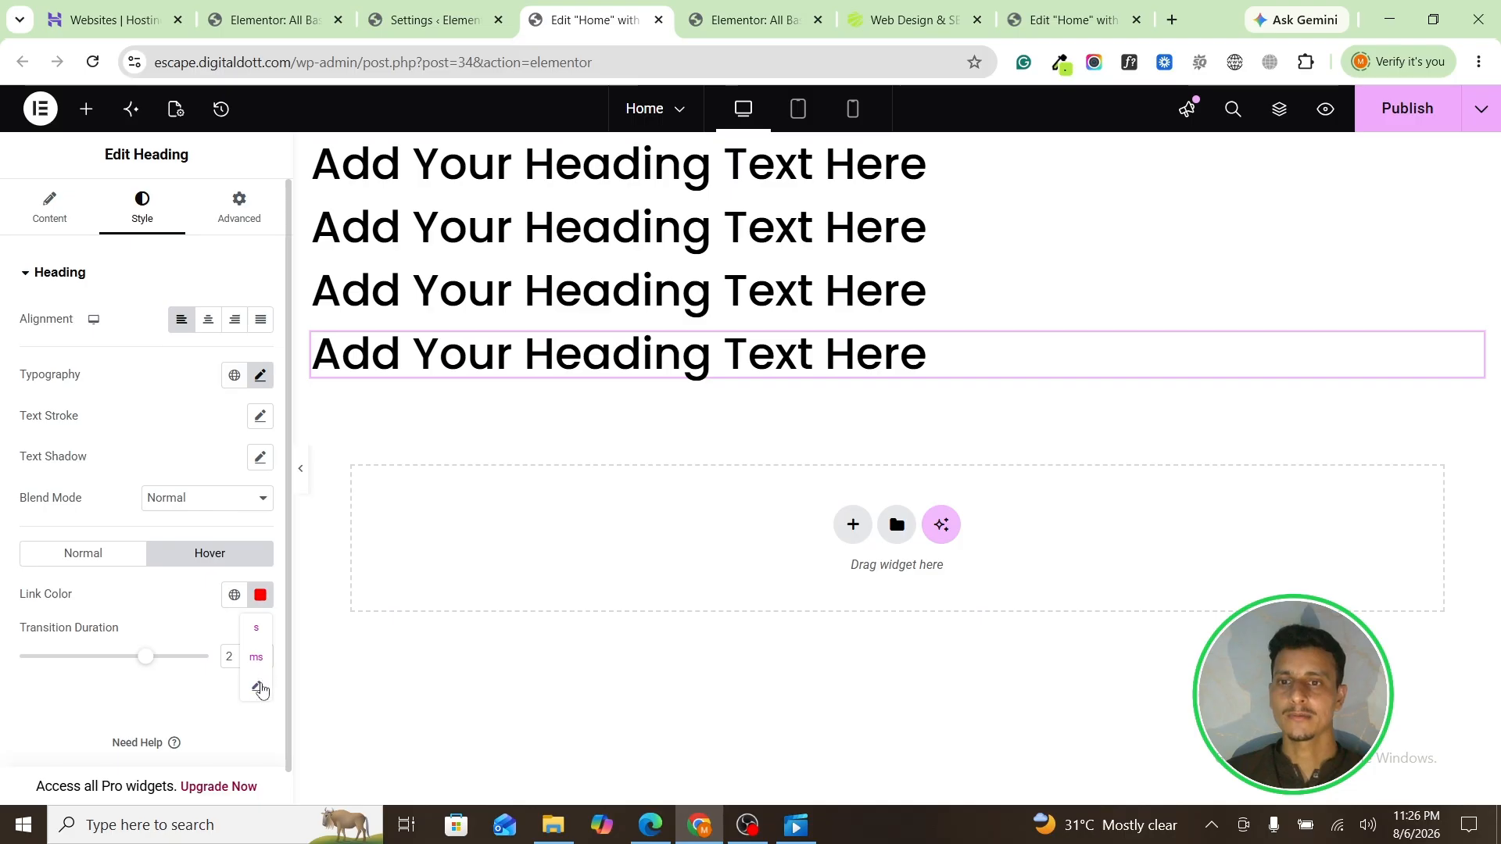
left_click(261, 666)
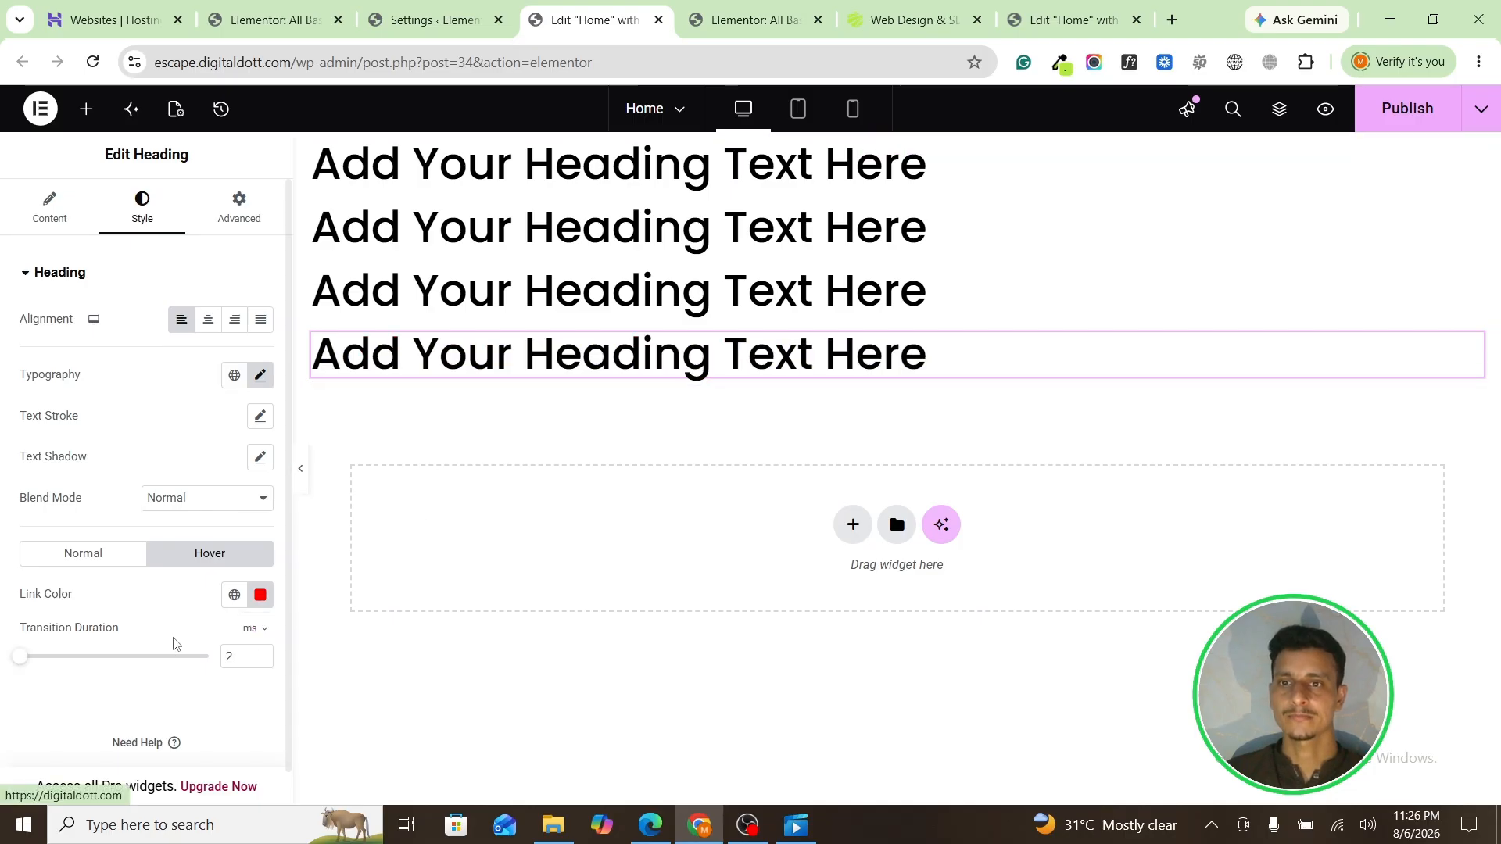
left_click_drag(19, 657, 146, 656)
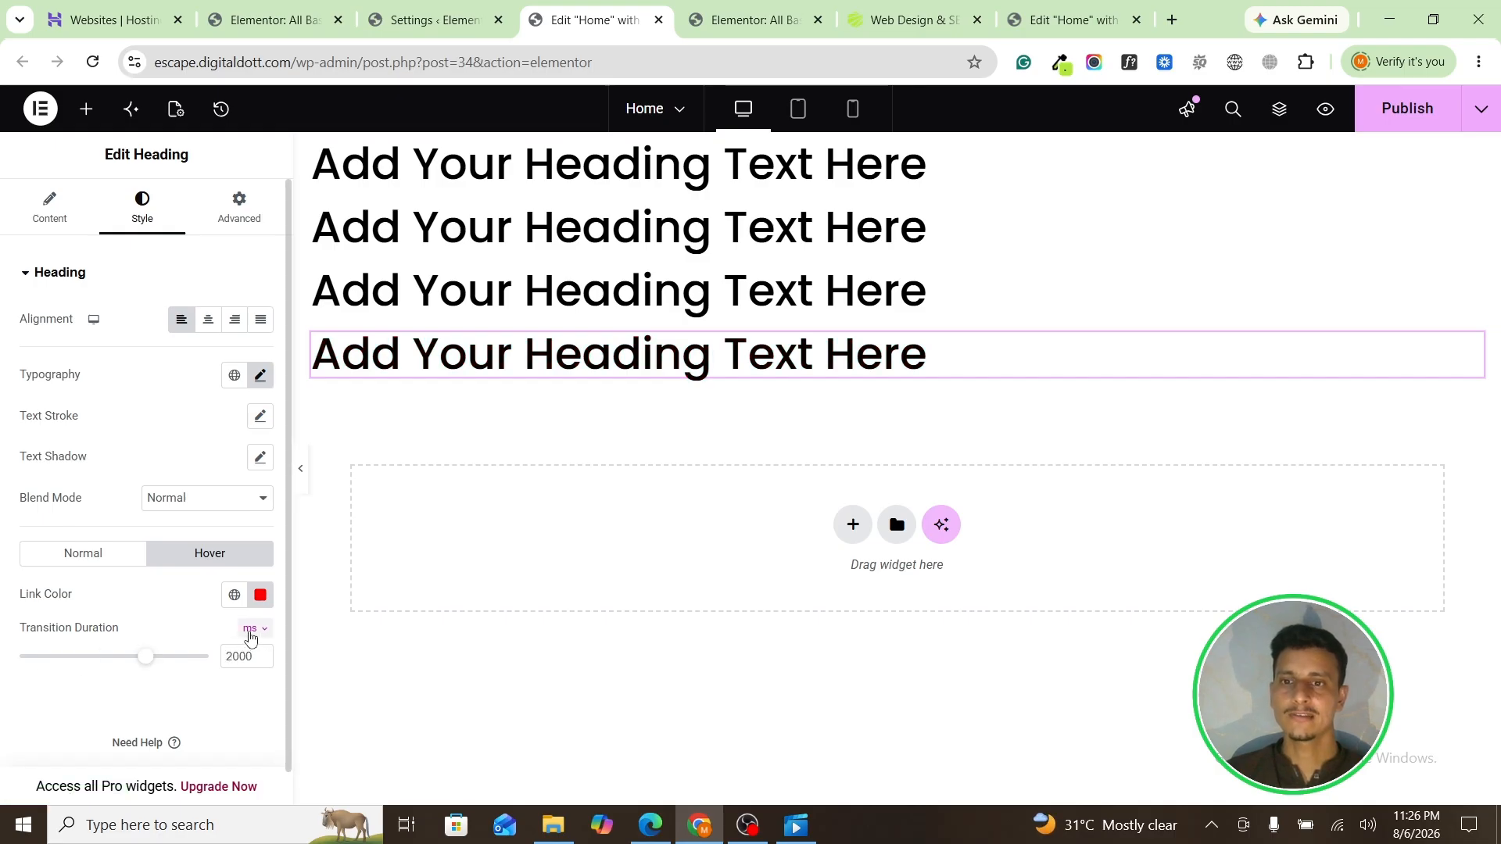
left_click(251, 637)
left_click(247, 645)
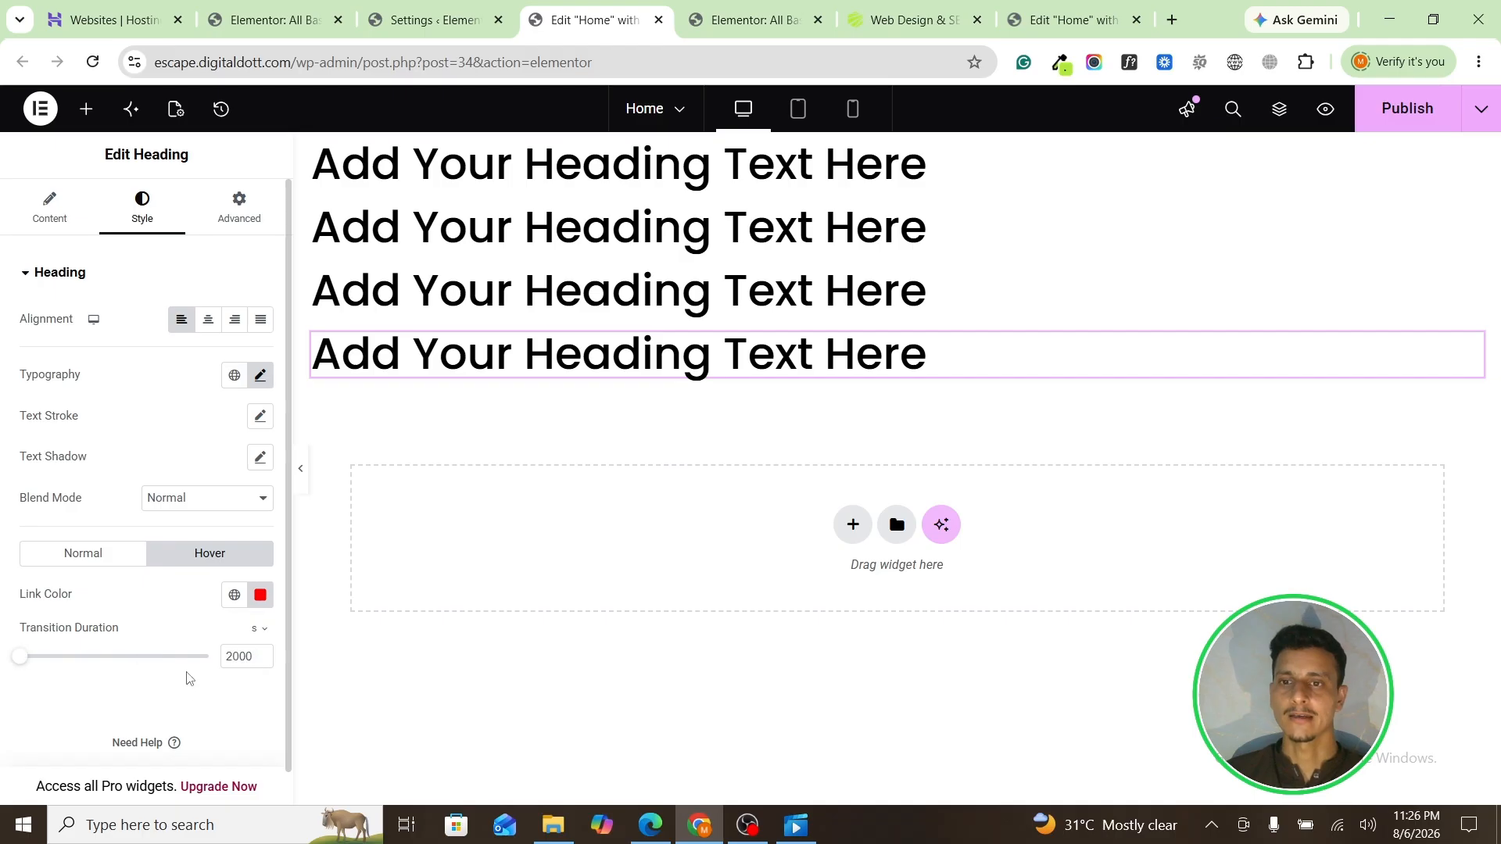
left_click(257, 629)
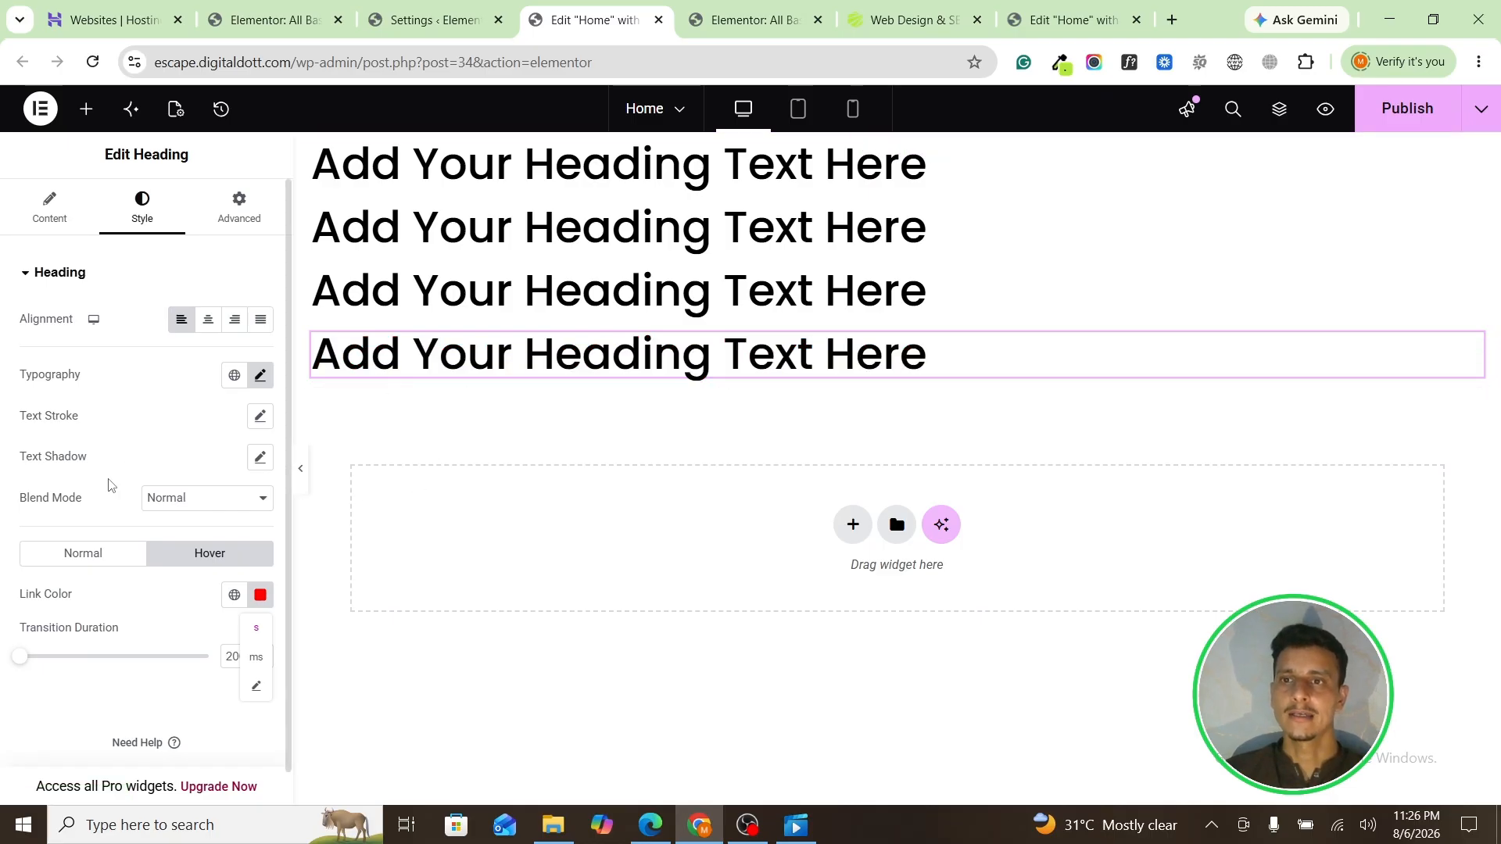
Step: Try a linked margin of 10 px on the bottom heading and increase it to 60 px on all sides
left_click(239, 210)
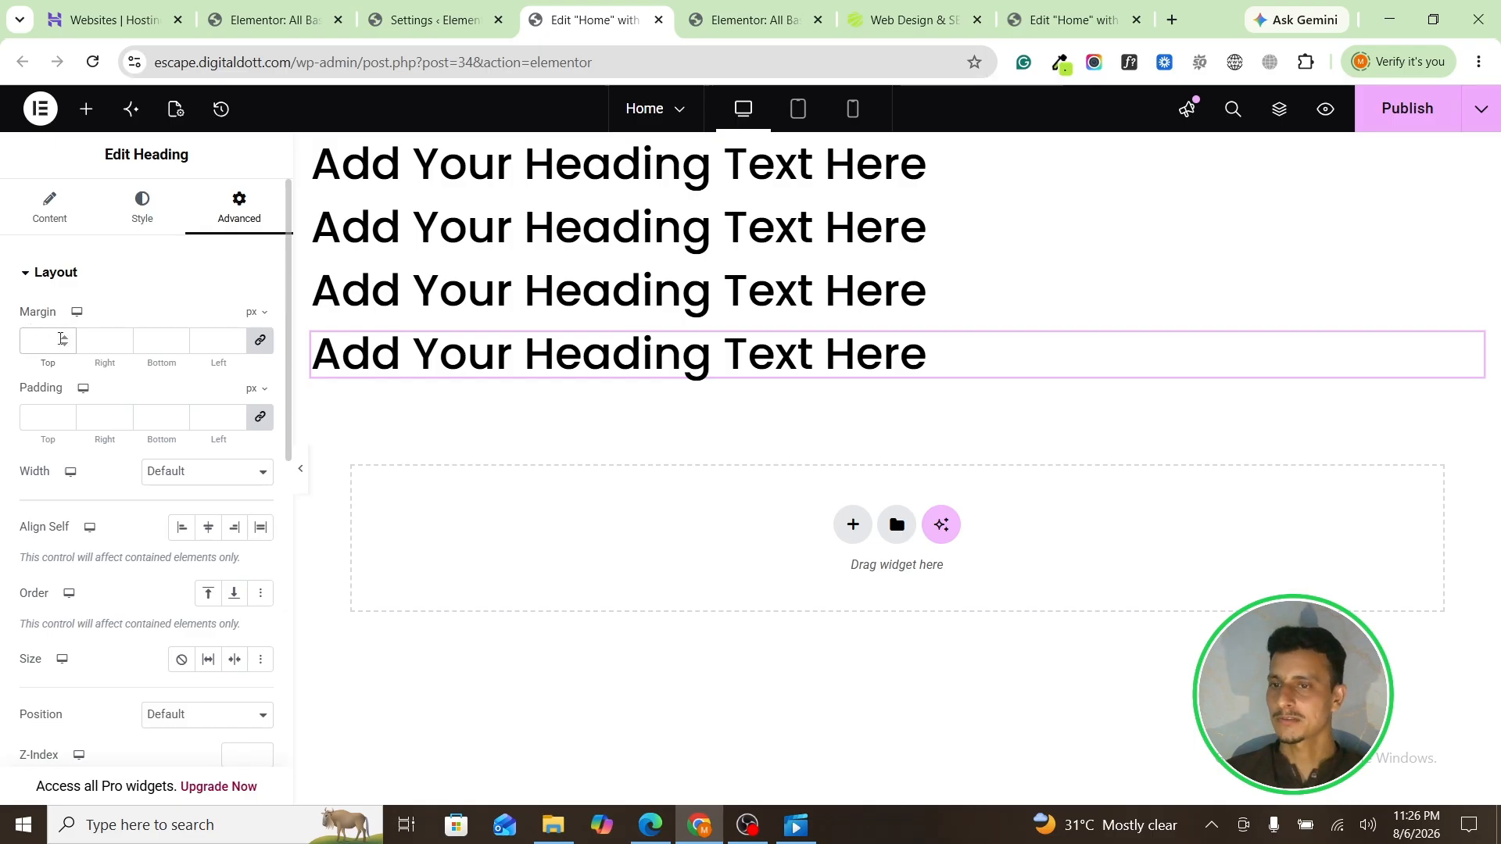
left_click_drag(43, 363, 52, 371)
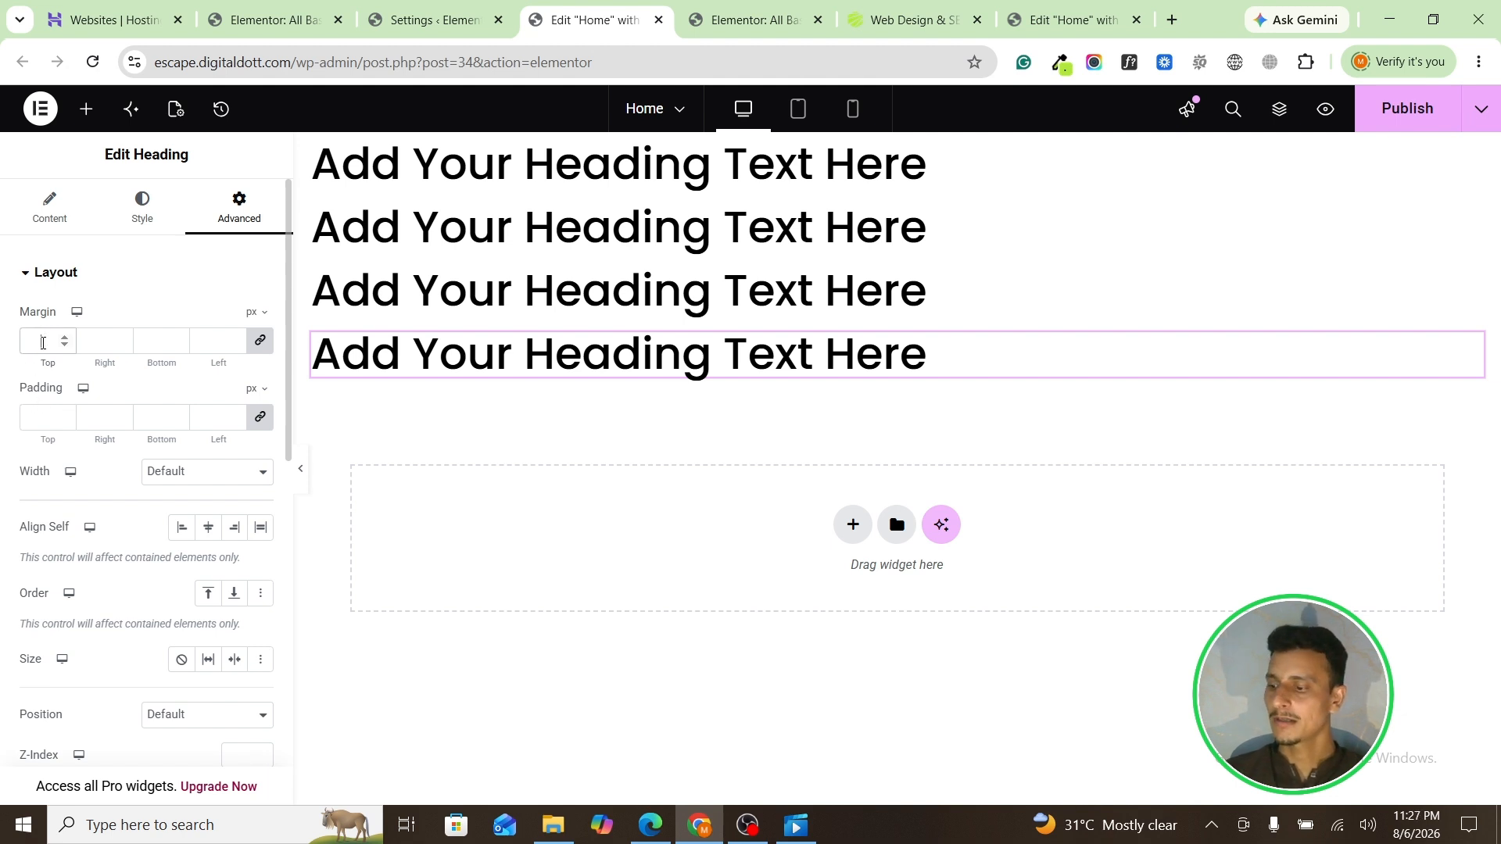
type("10")
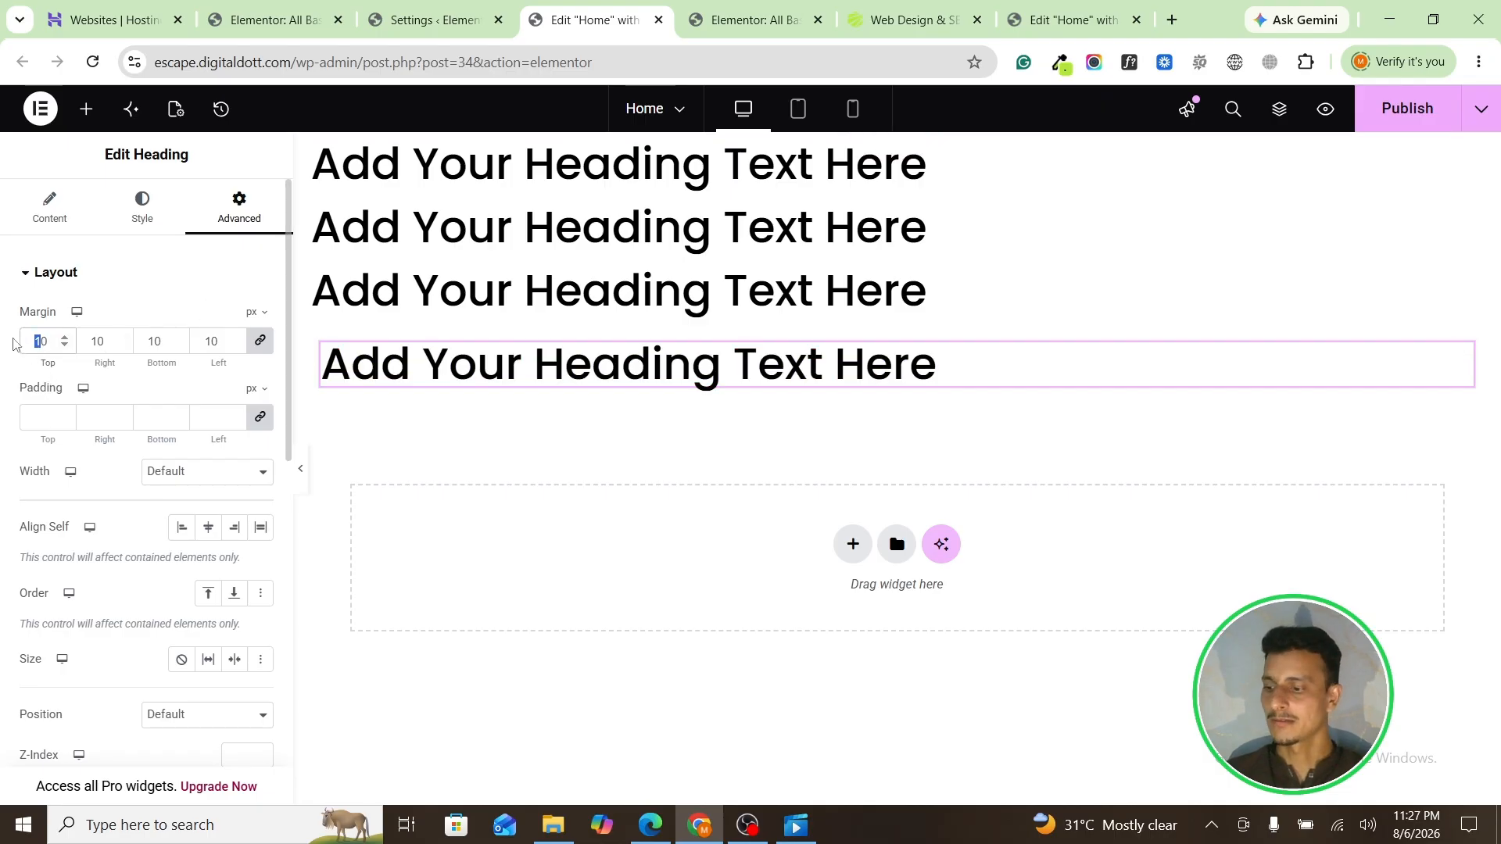
type("6")
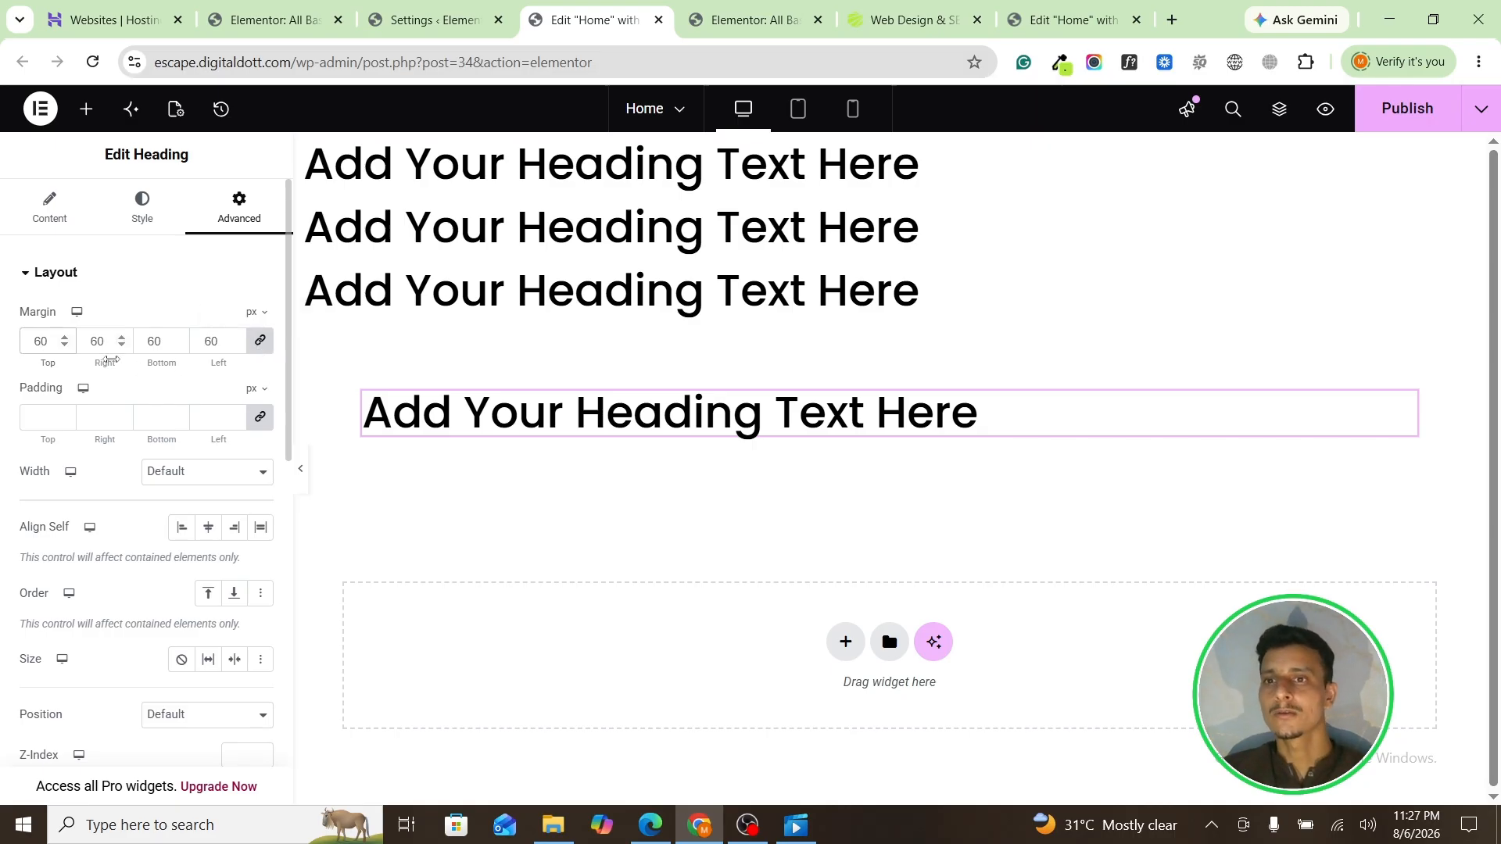
Step: Unlink the bottom heading's margin values and set only its right margin to 0 px
left_click(261, 350)
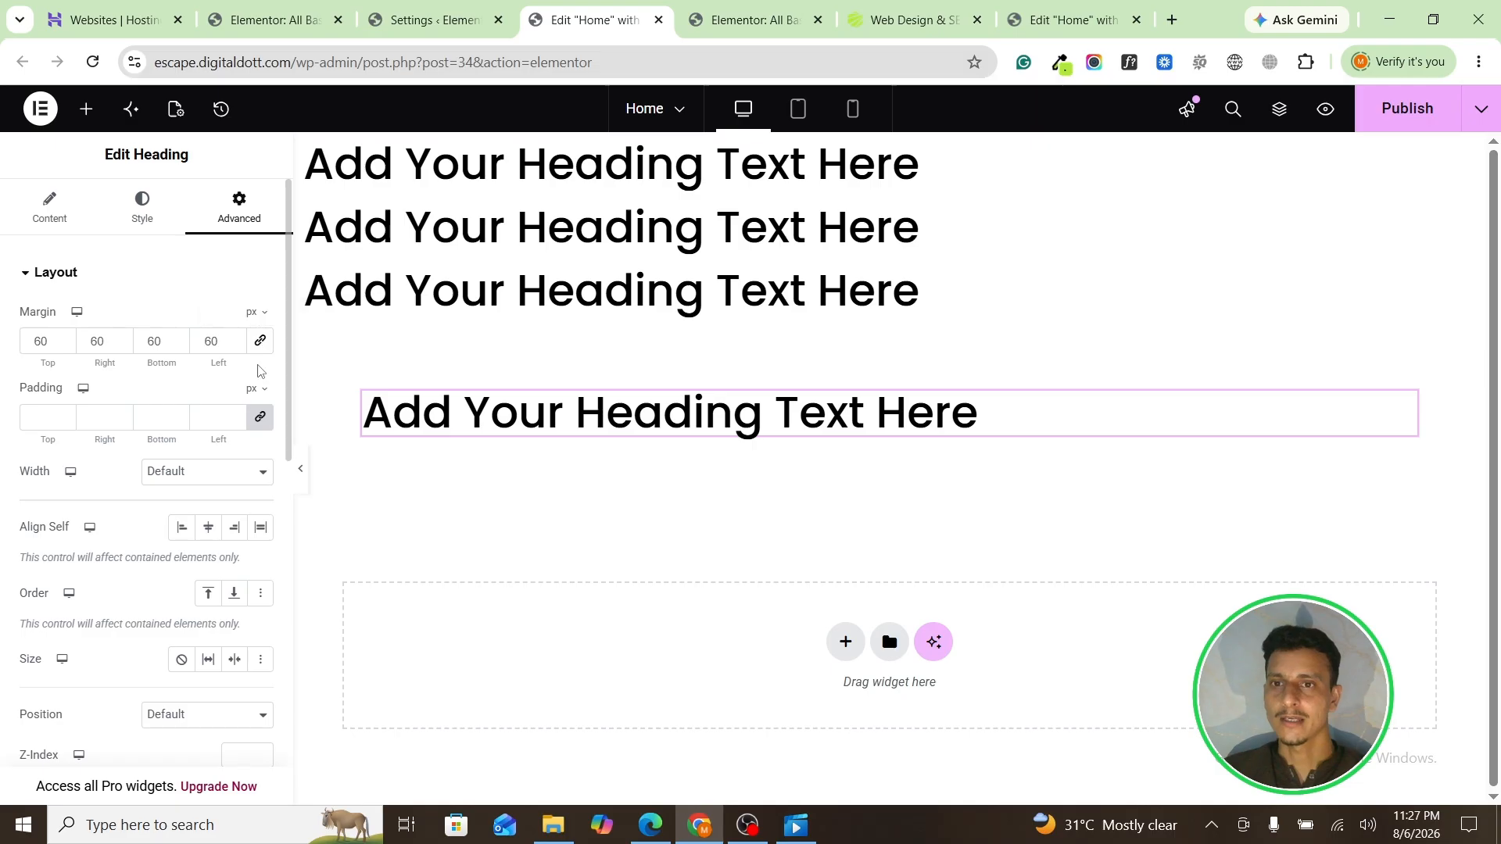
left_click_drag(45, 341, 10, 336)
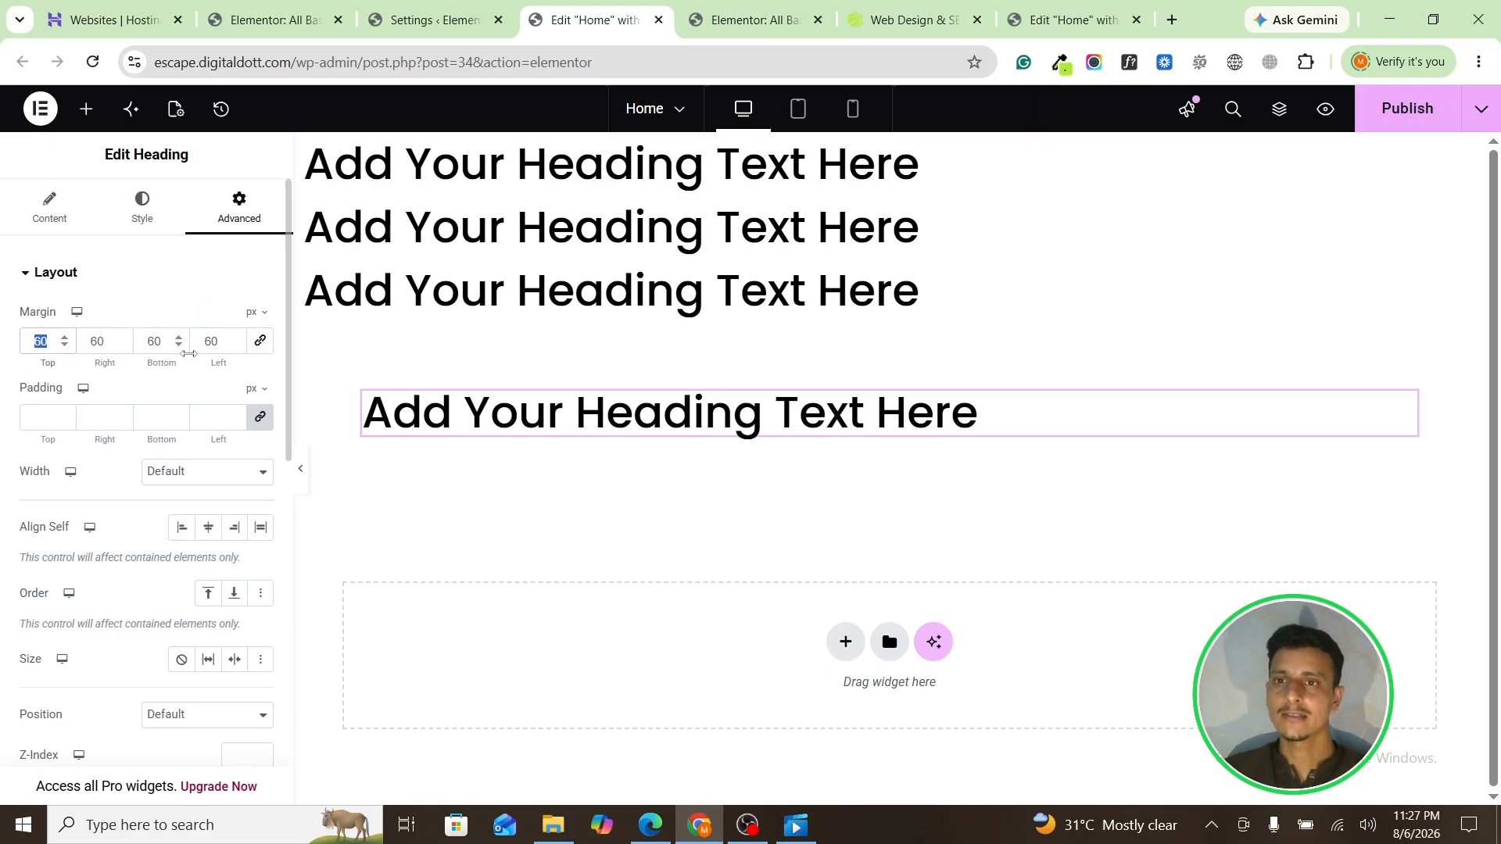
left_click_drag(104, 341, 87, 335)
type("0")
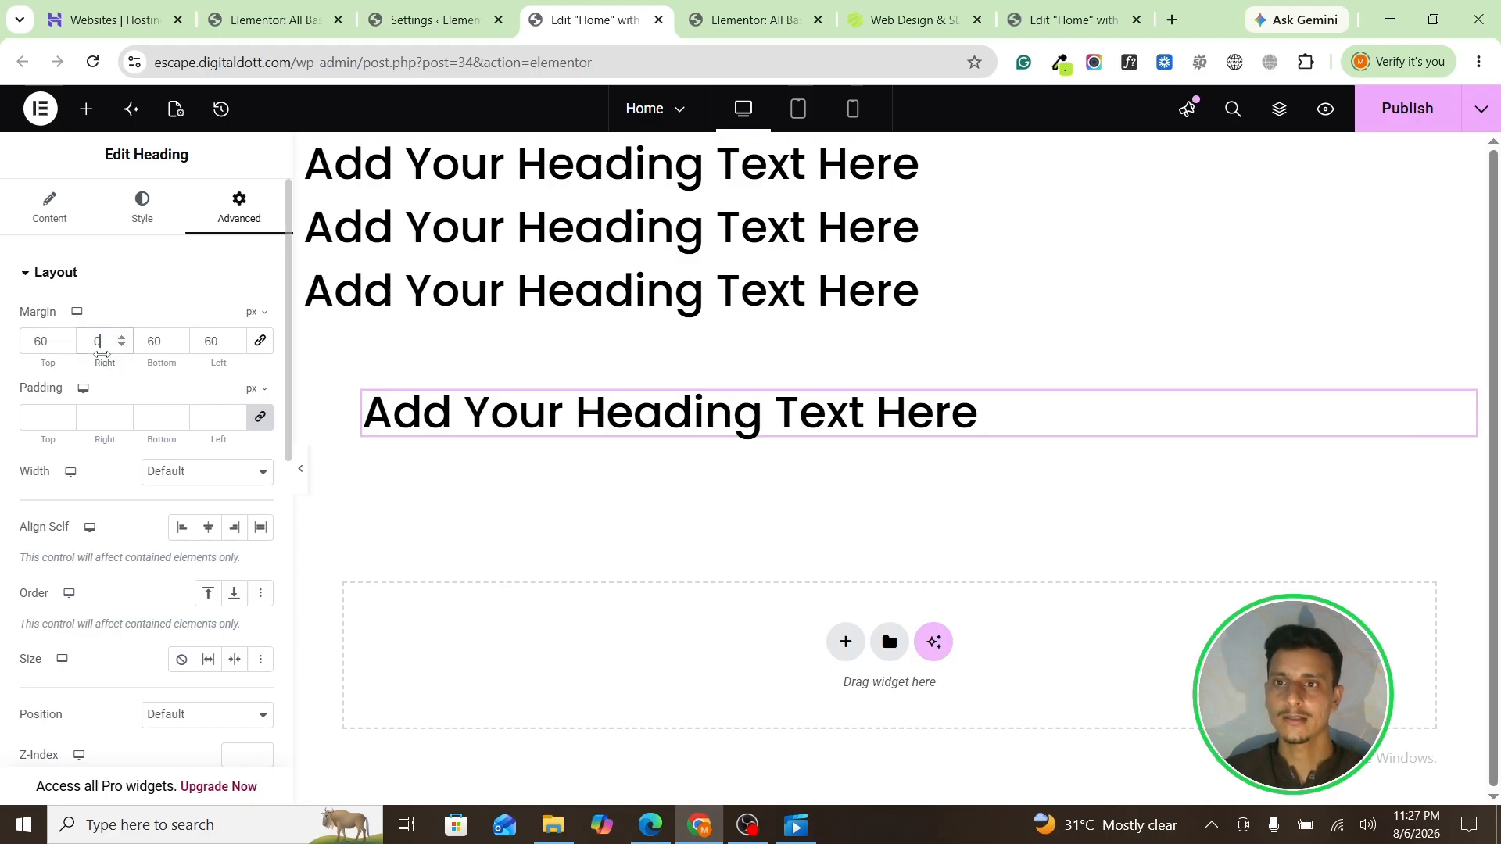
Step: Set the bottom heading's bottom and left margins to 0 px and its top margin to 90 px
double_click(173, 341)
type("0")
key("Tab")
type("0")
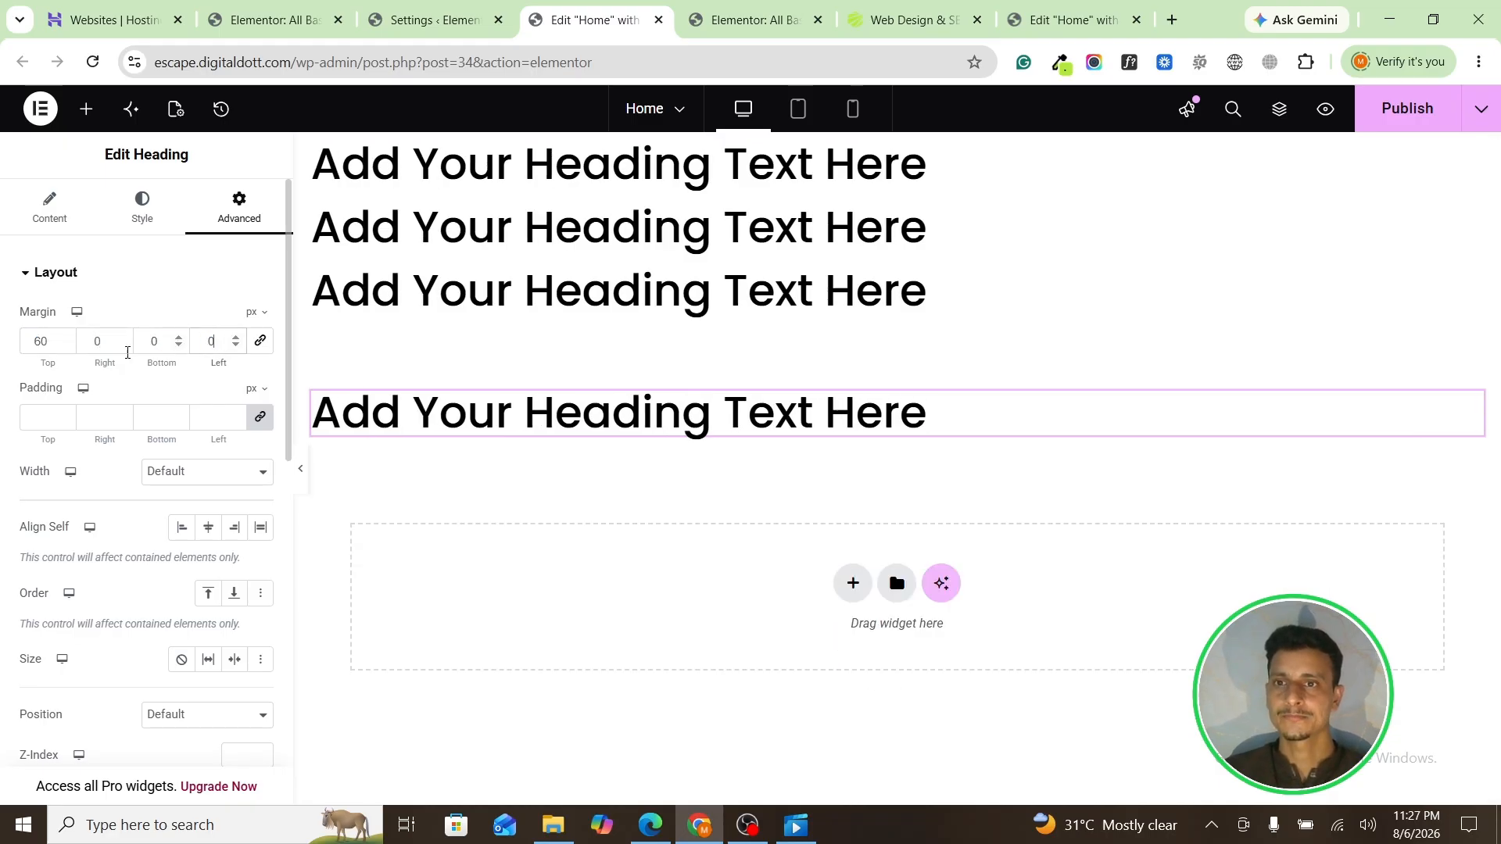
left_click_drag(43, 341, 2, 342)
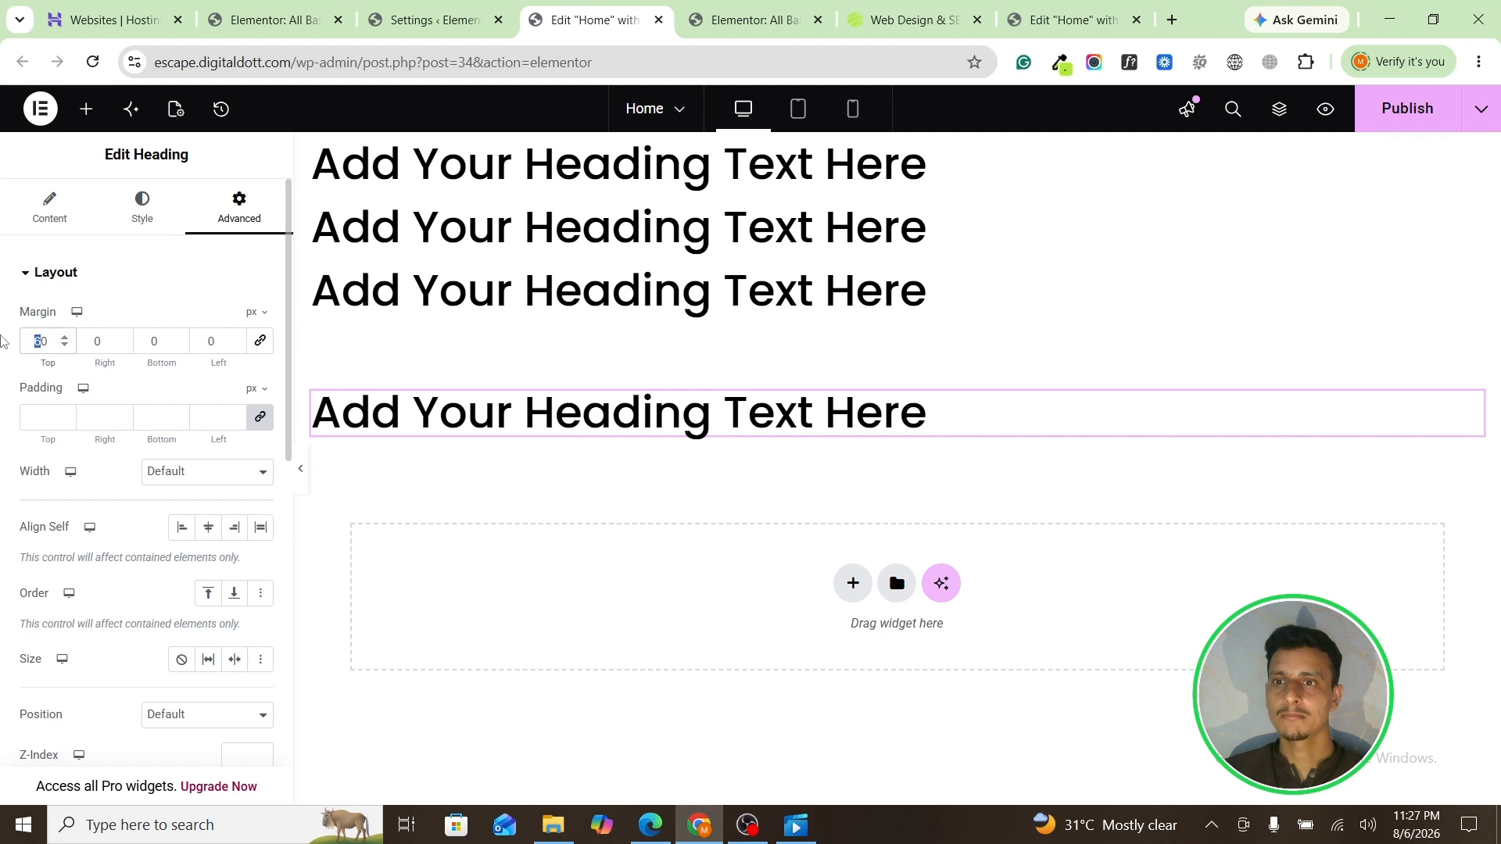
type("9")
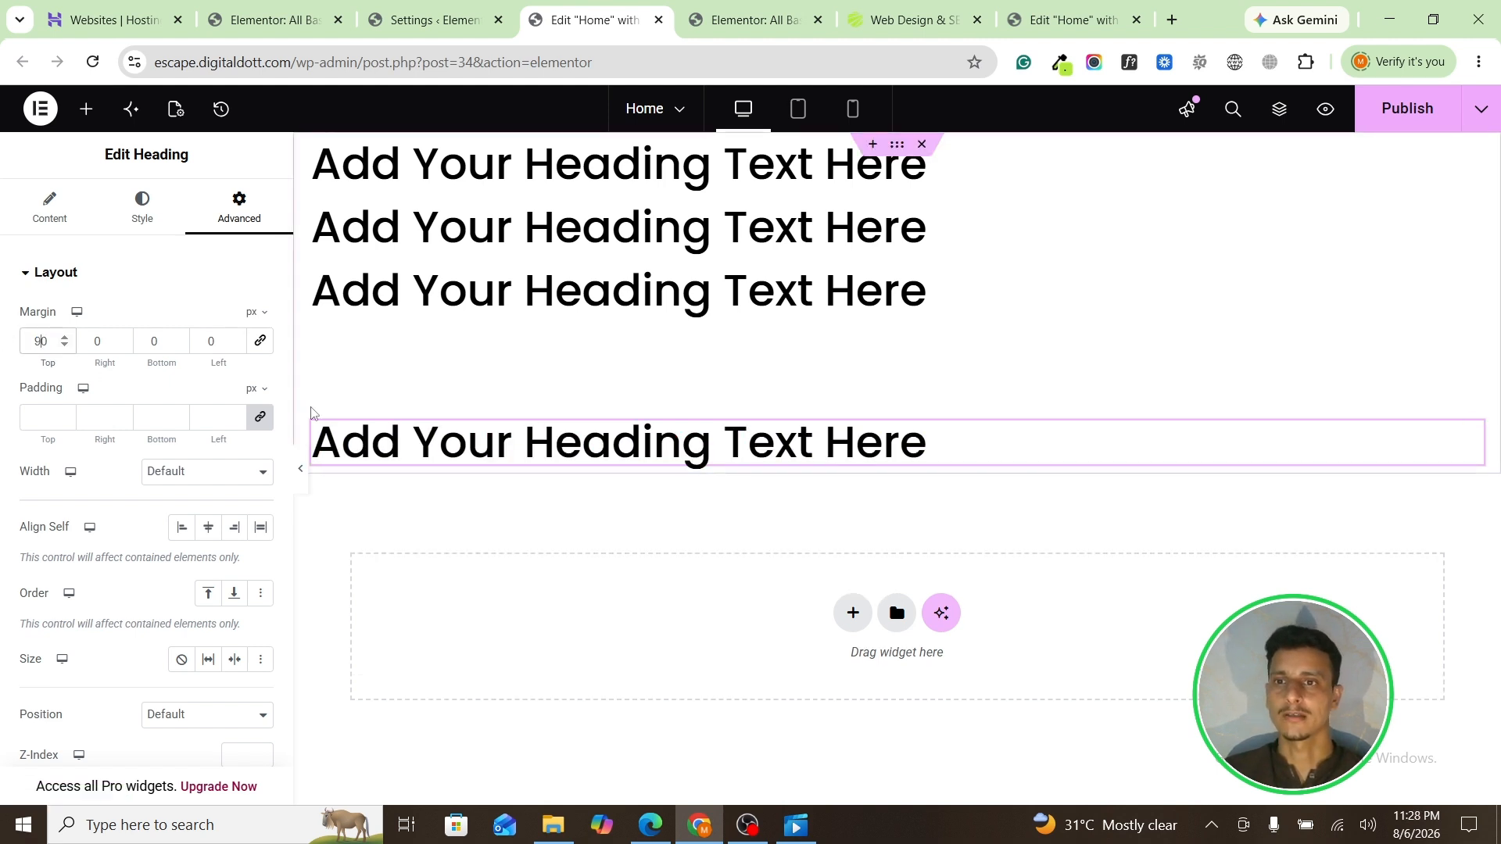
Step: Unlink the third heading's margin values and set only its top margin to 40 px
left_click(463, 281)
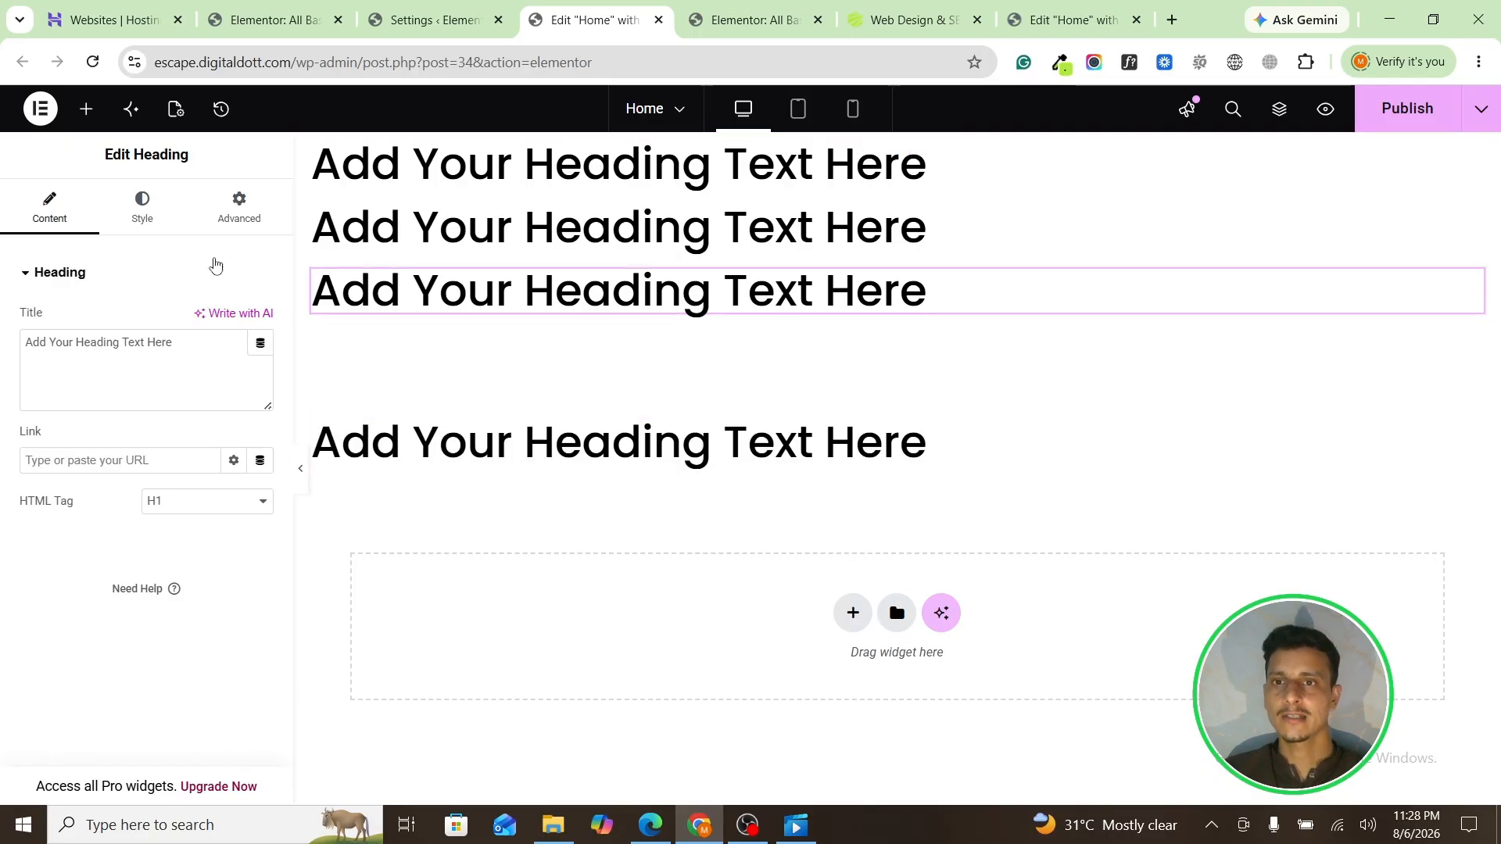
left_click(235, 215)
left_click(261, 341)
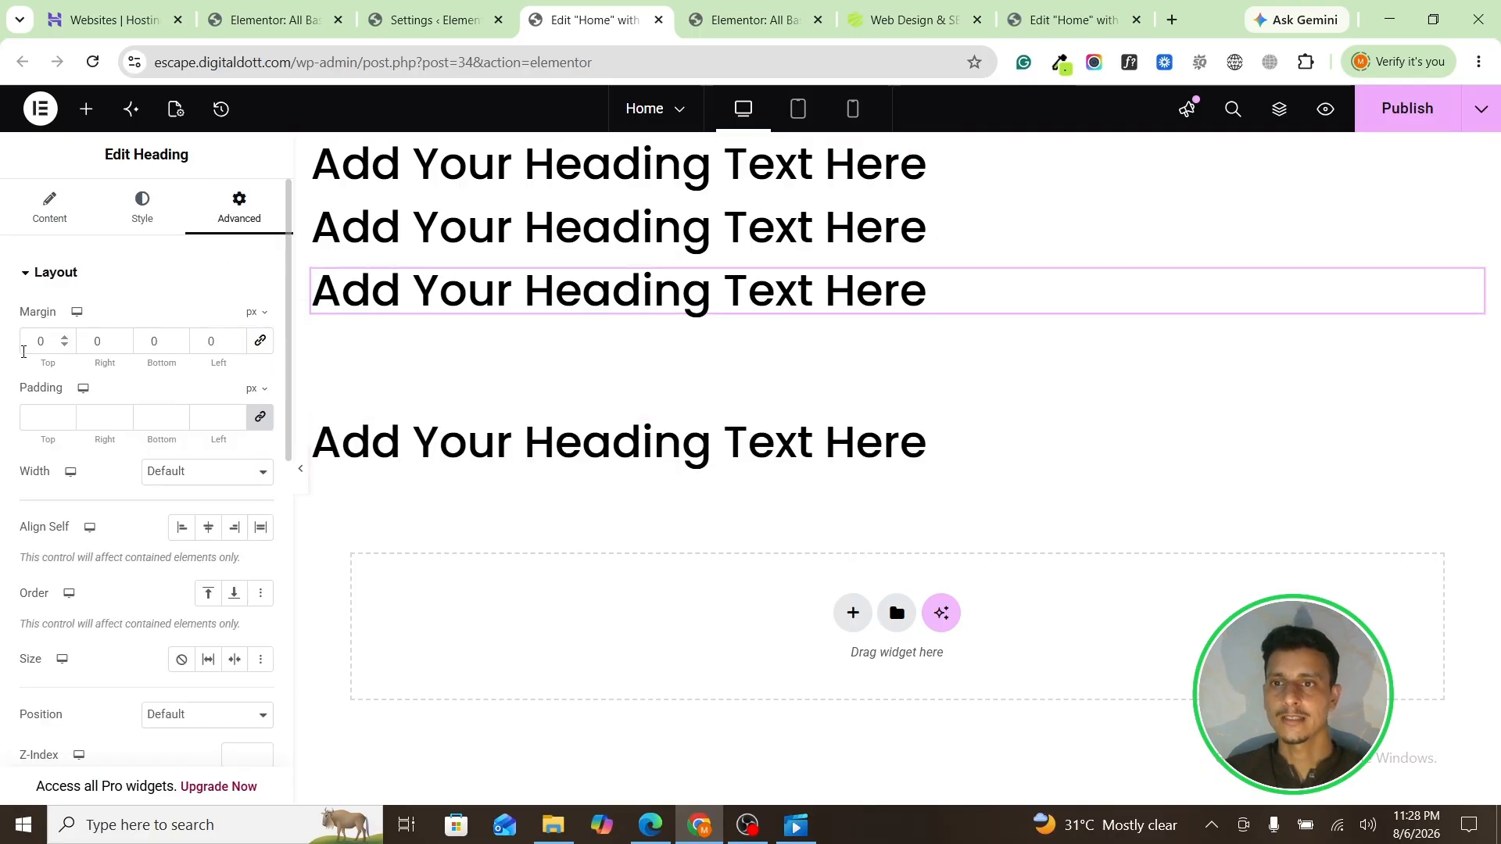
left_click(28, 344)
type("4")
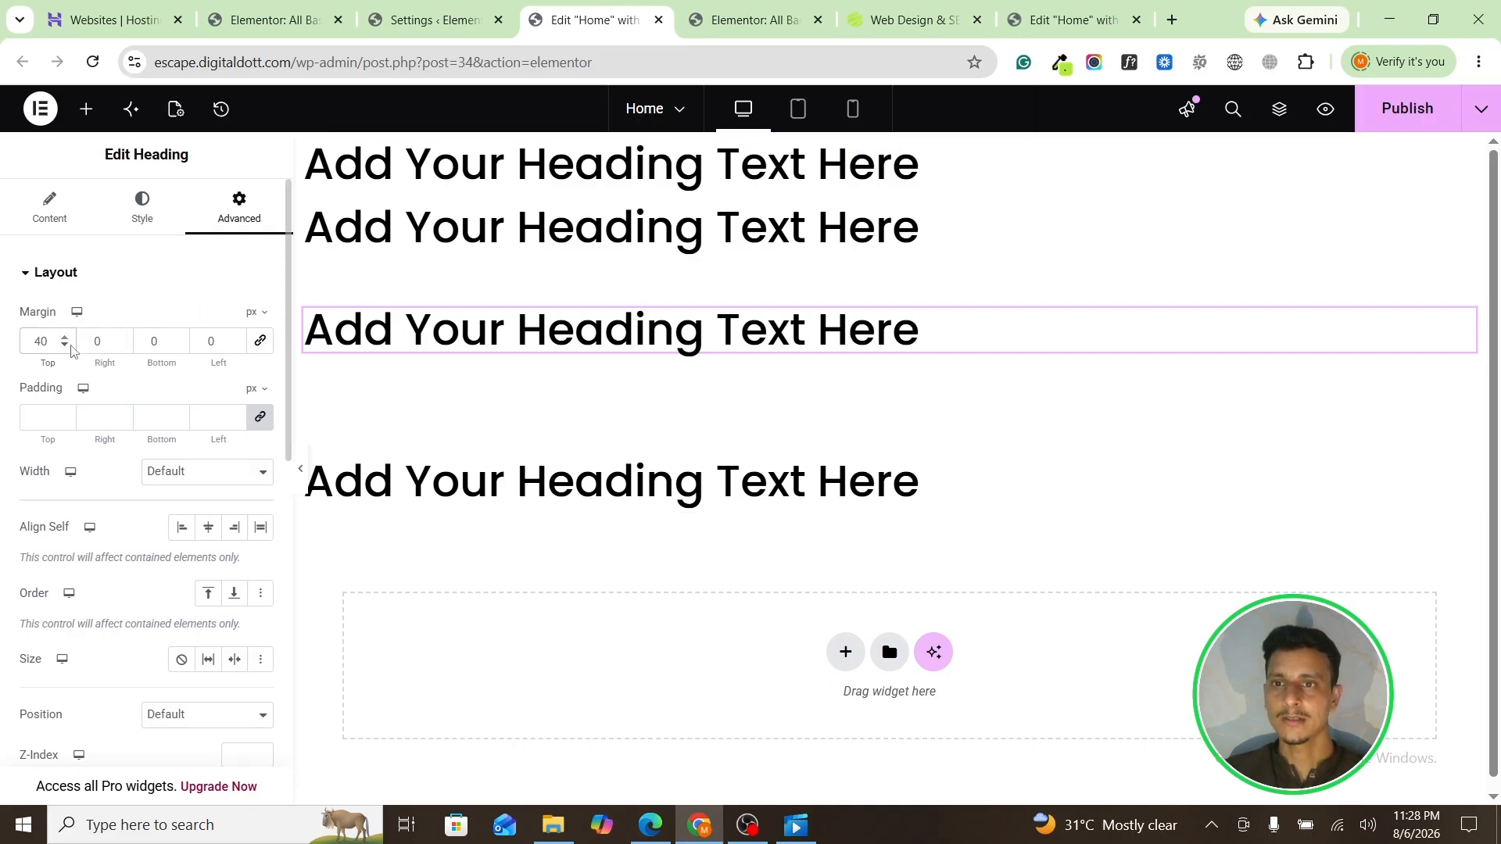
Step: Switch the third heading's margin unit to percent and set its top margin to 10%
left_click(254, 312)
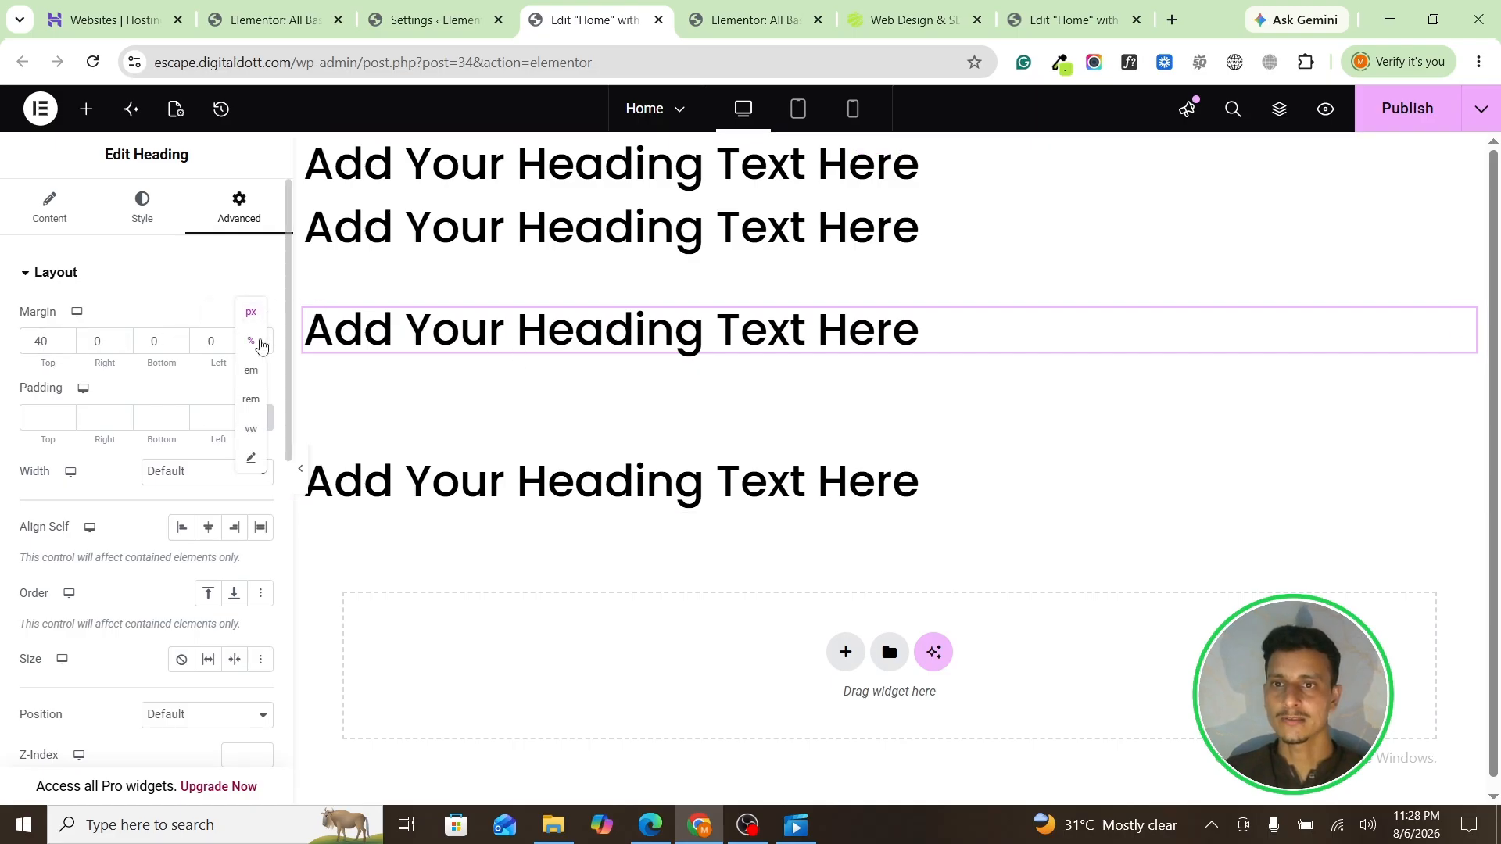
left_click(258, 341)
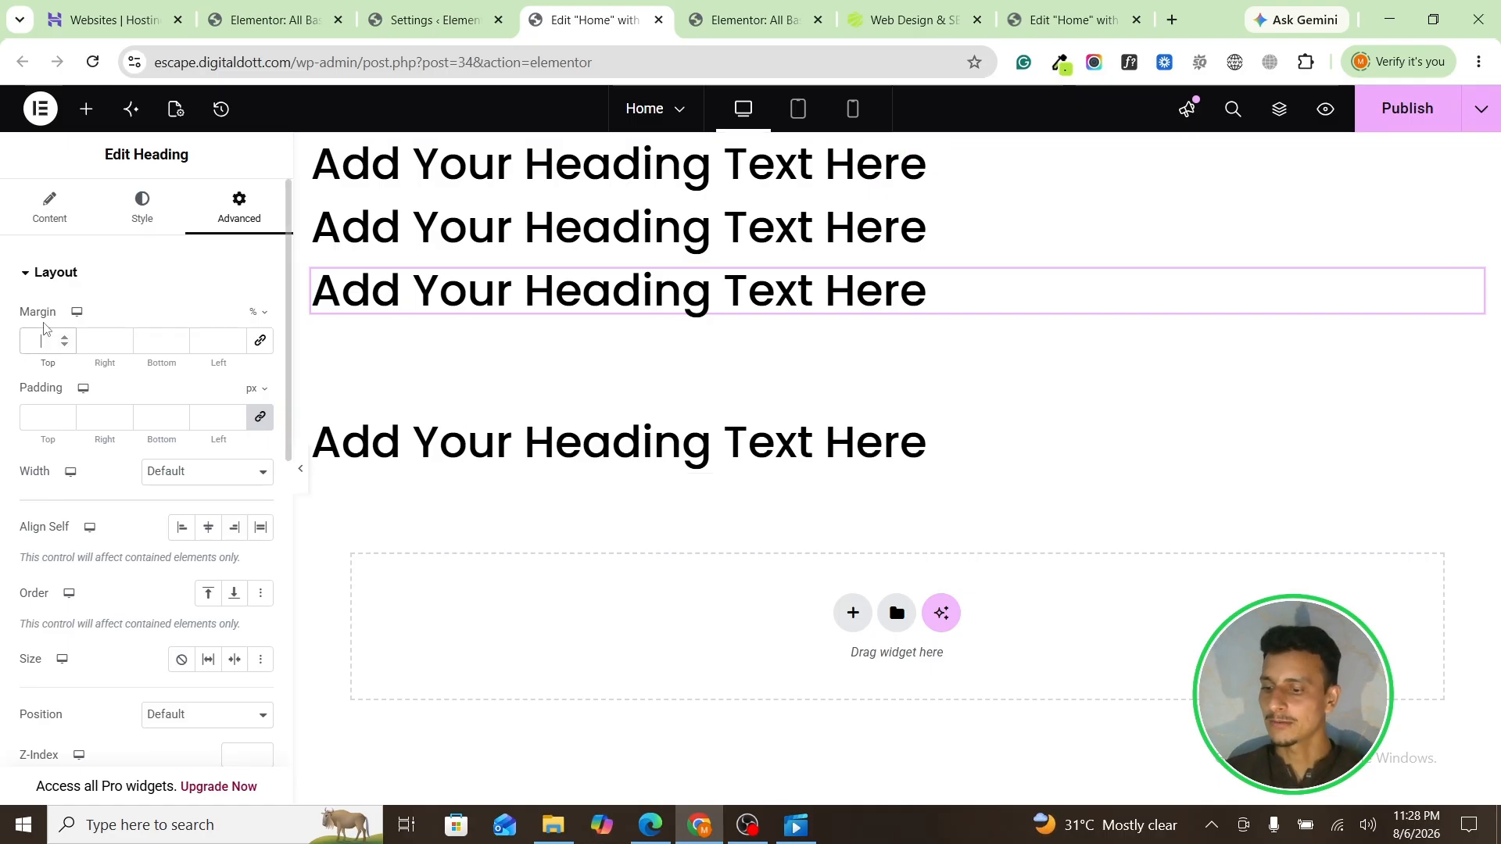
type("10")
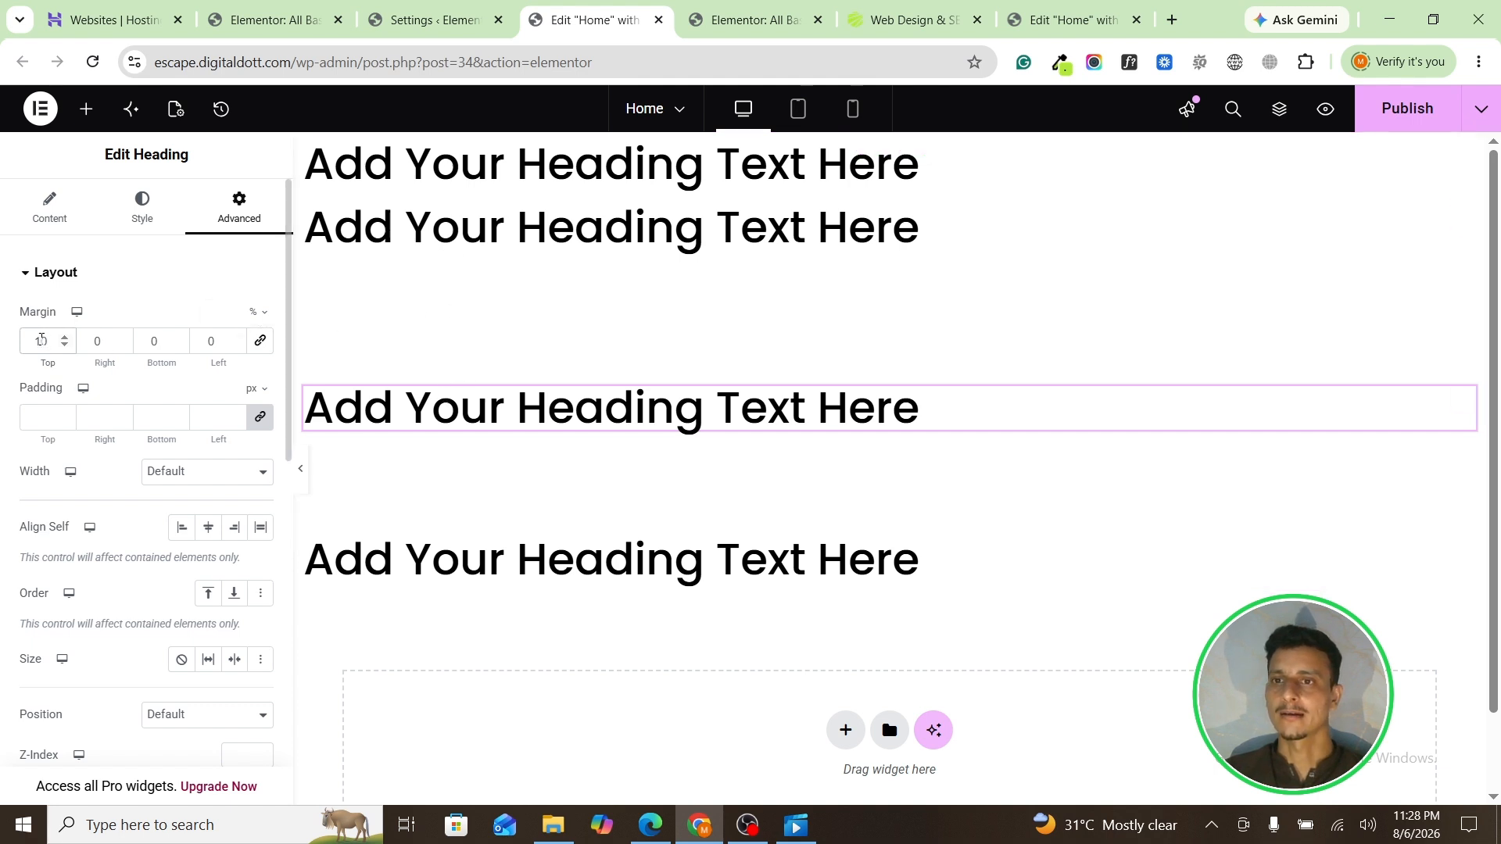
Step: Reset the third heading's top margin to 0 and set its left margin to 30%
left_click_drag(41, 343, 4, 338)
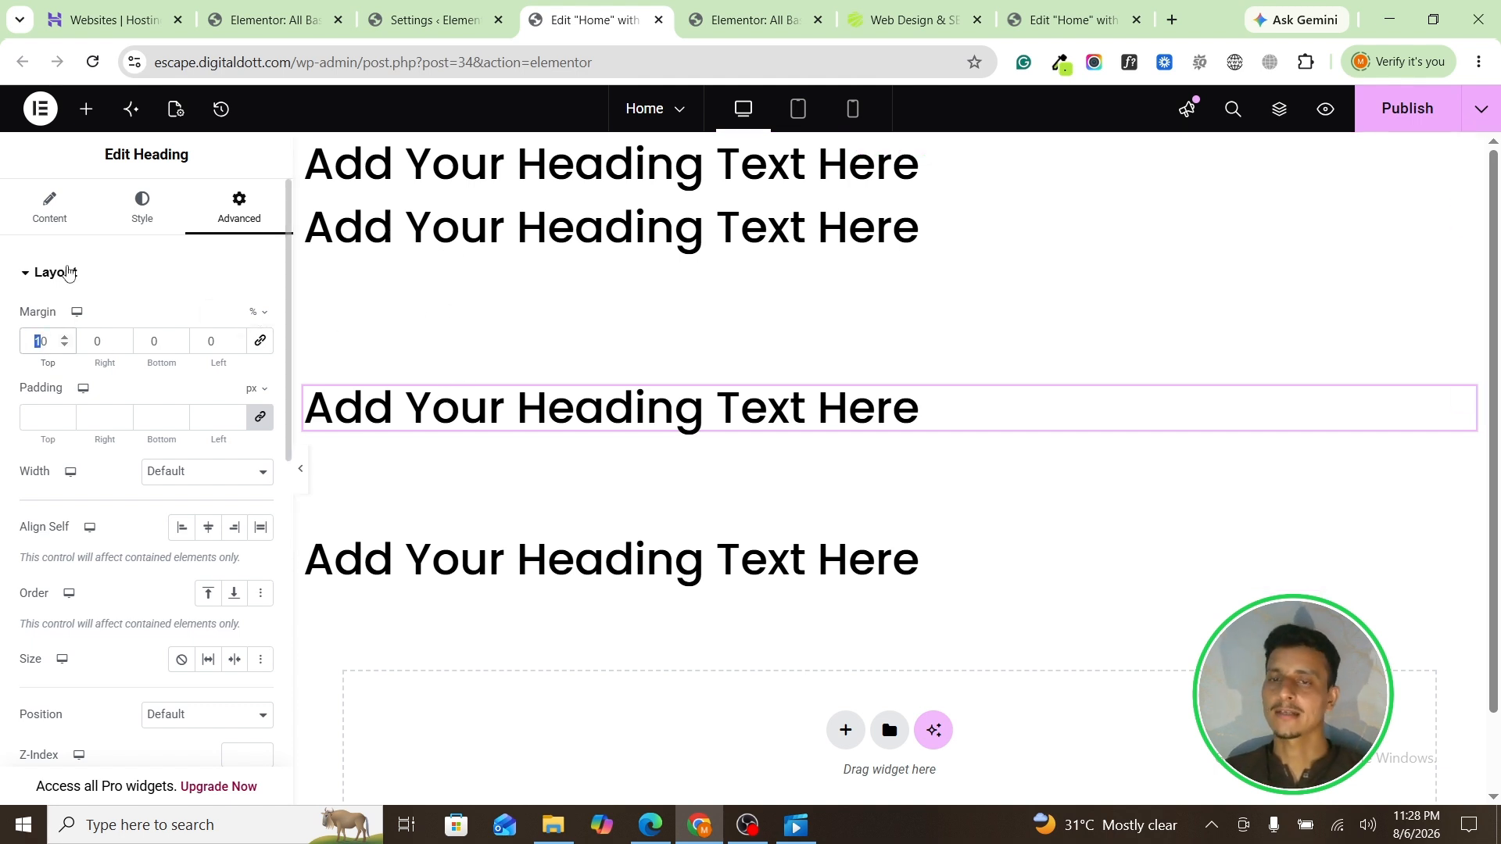
key("BackSpace")
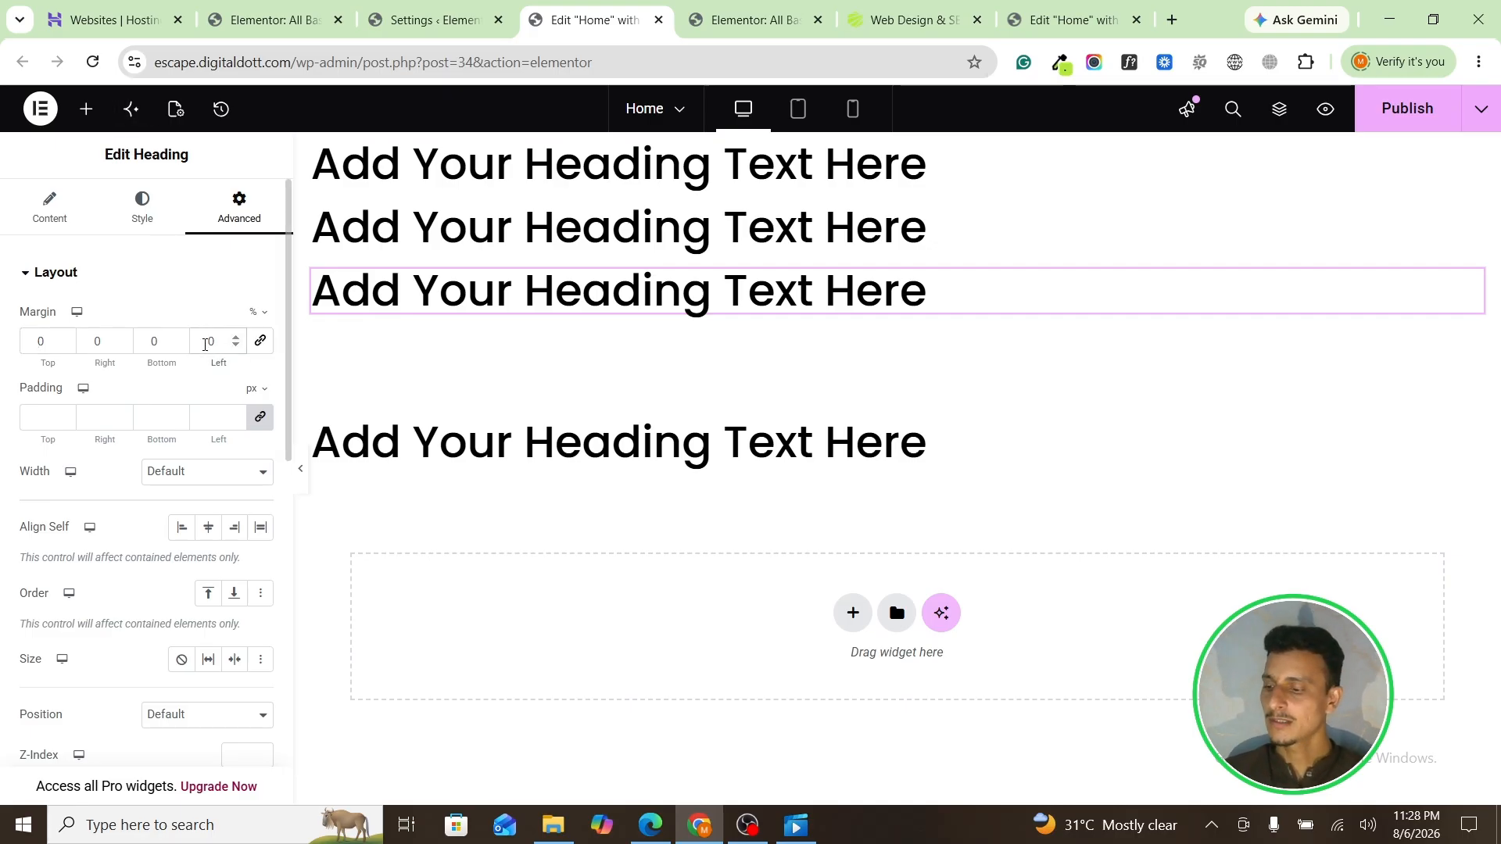
type("3")
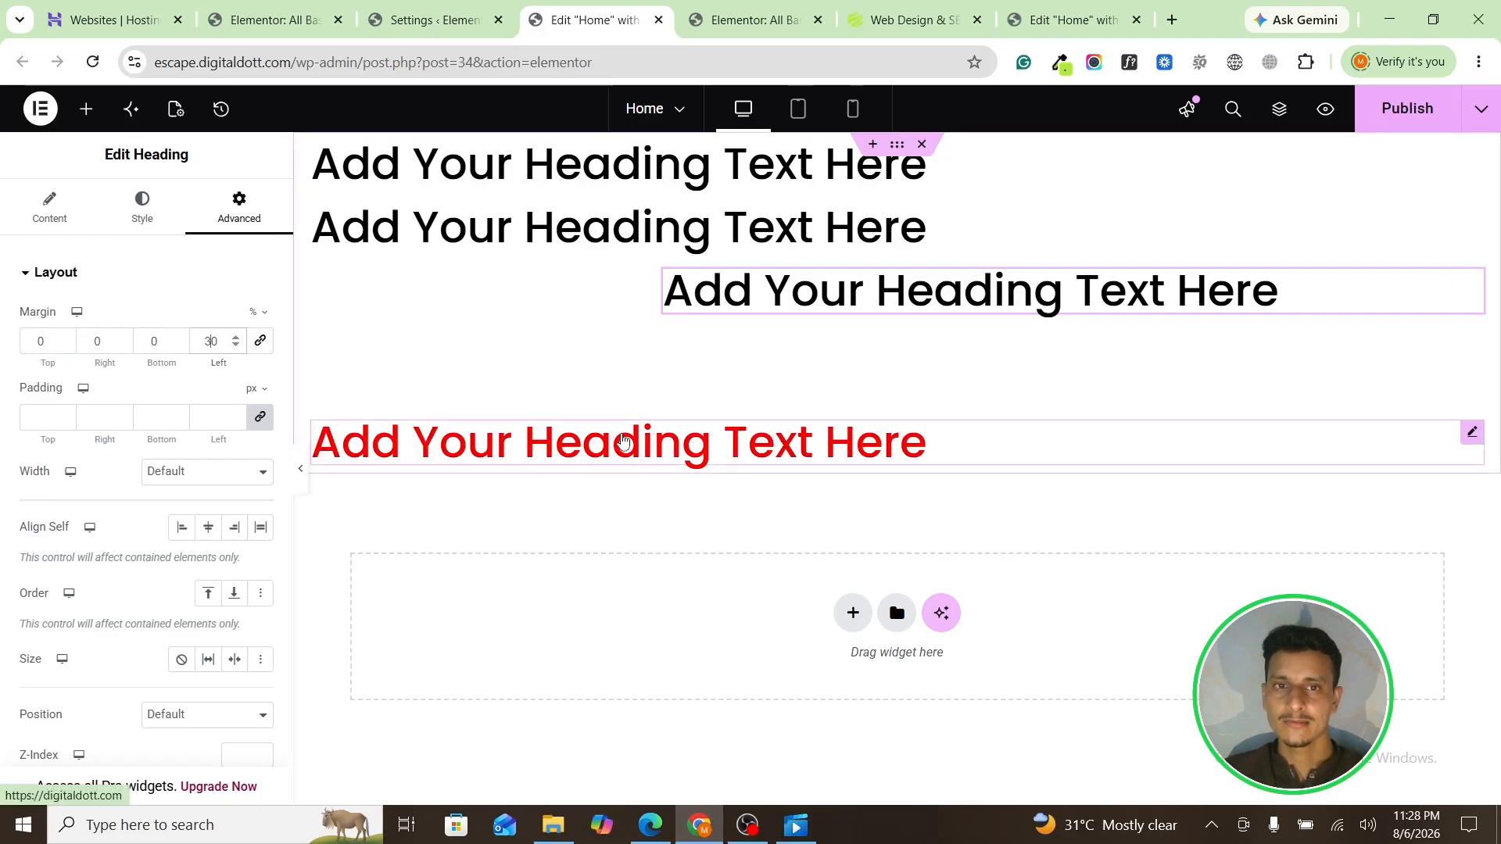
Step: Give the bottom heading a classic background in a dark grey color
left_click(995, 445)
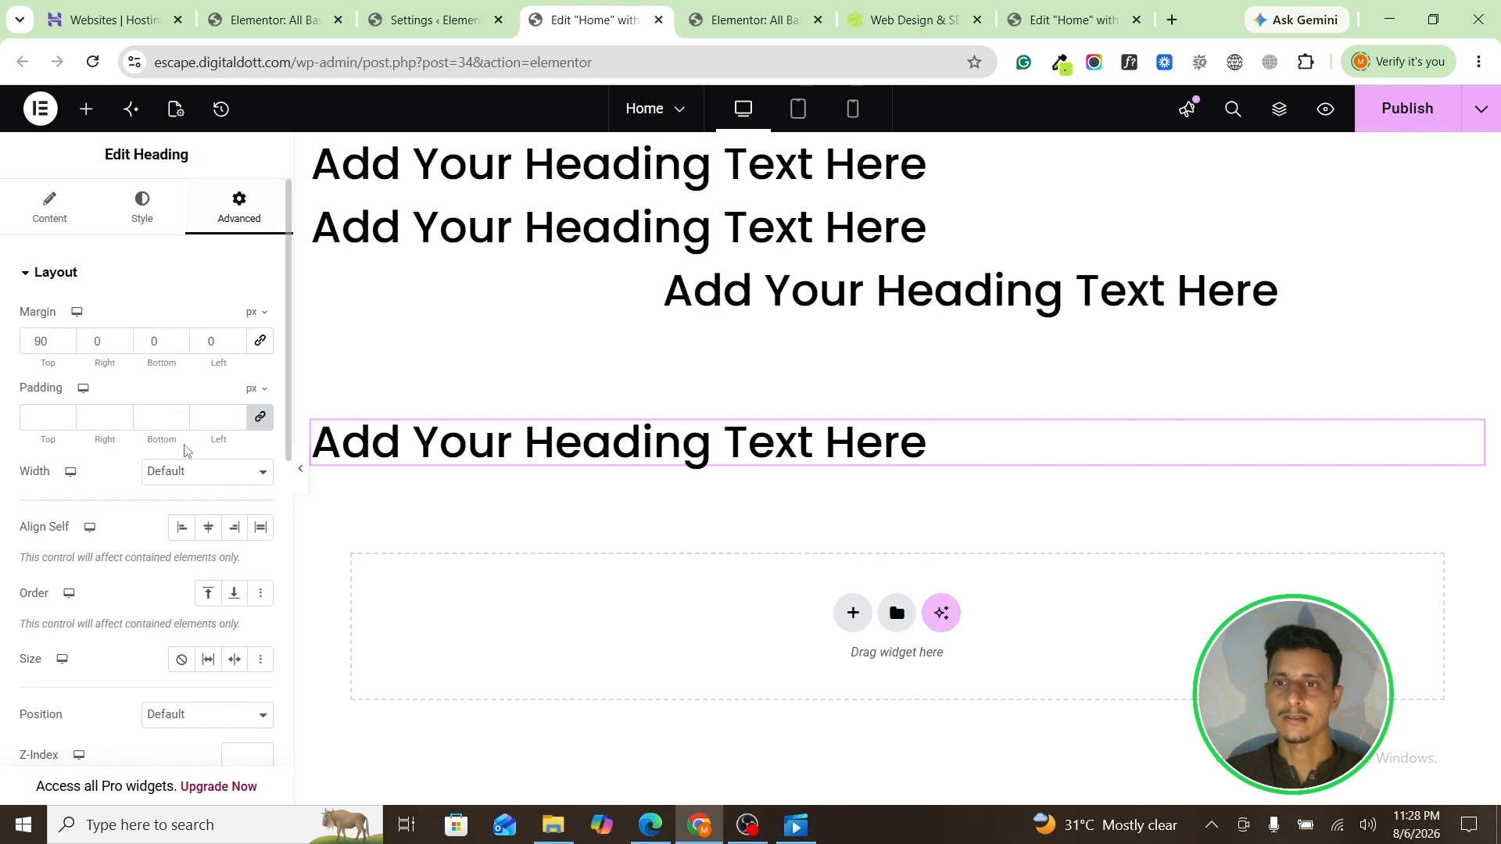
scroll(138, 686, "down", 7)
left_click(72, 569)
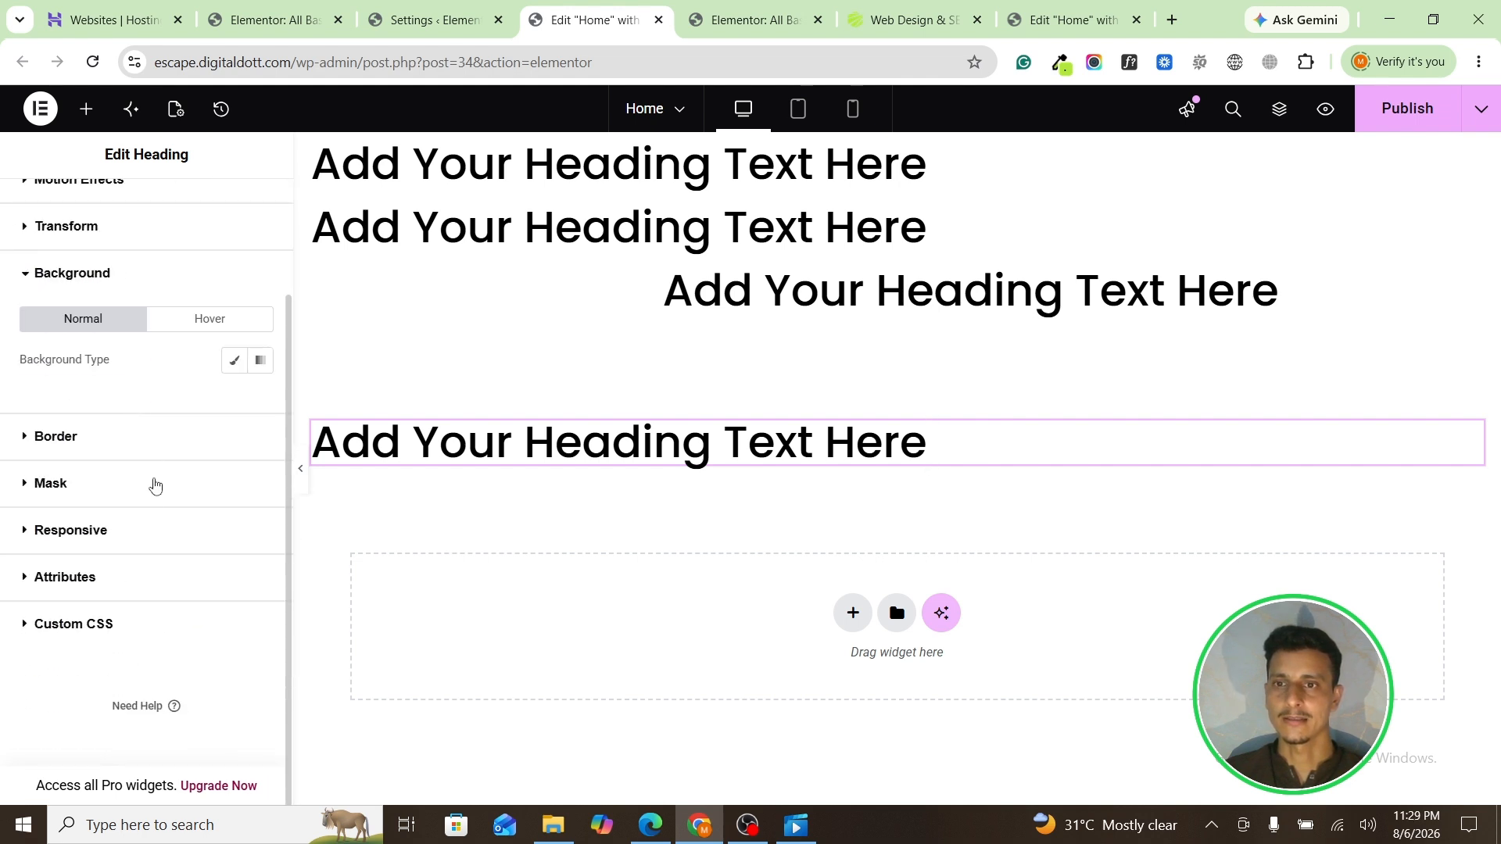
left_click(234, 359)
left_click(261, 402)
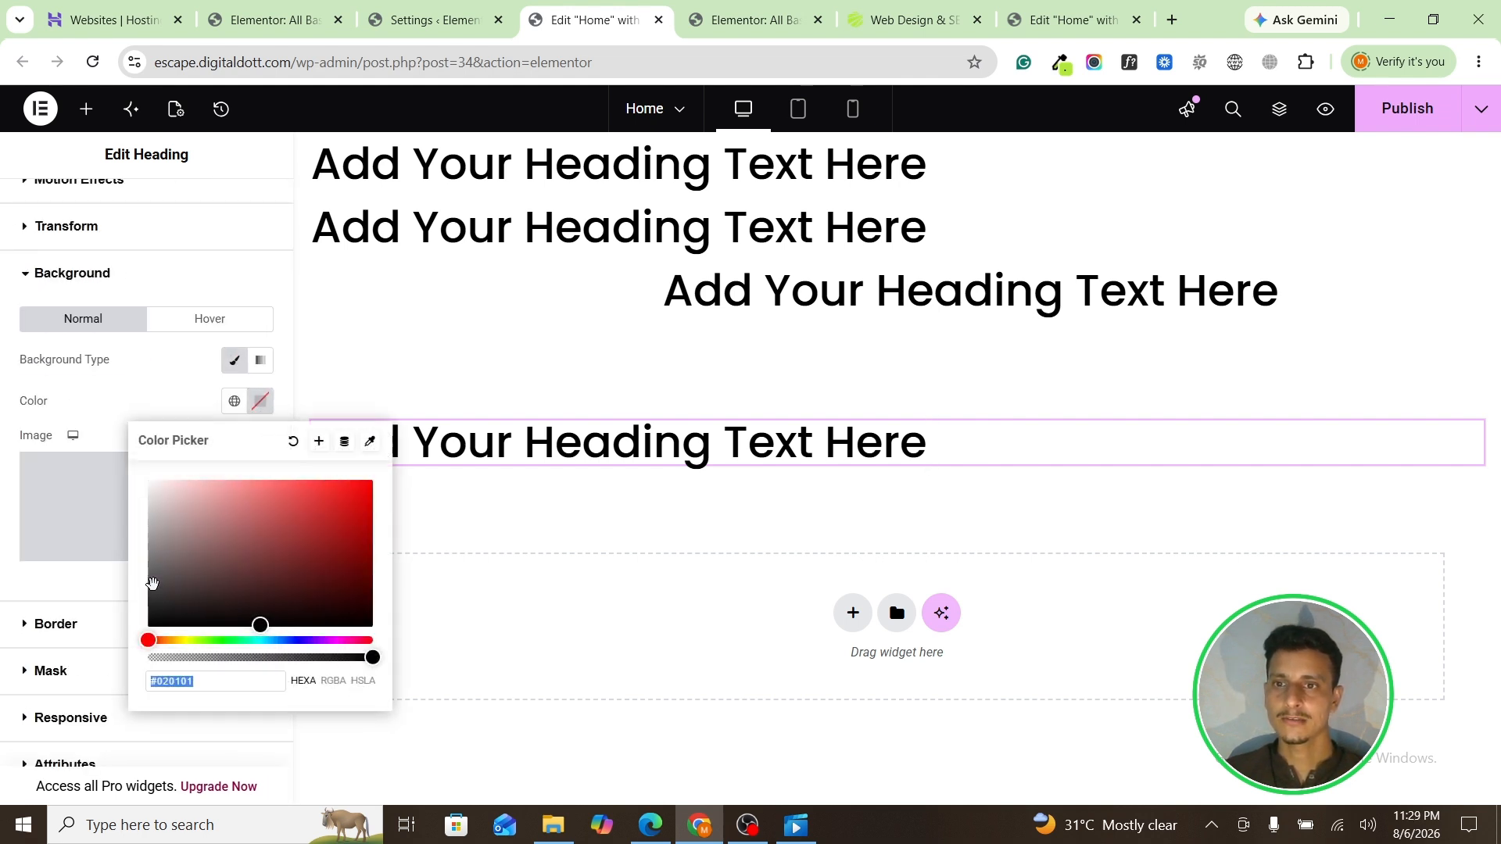
left_click_drag(184, 563, 139, 574)
left_click(4, 510)
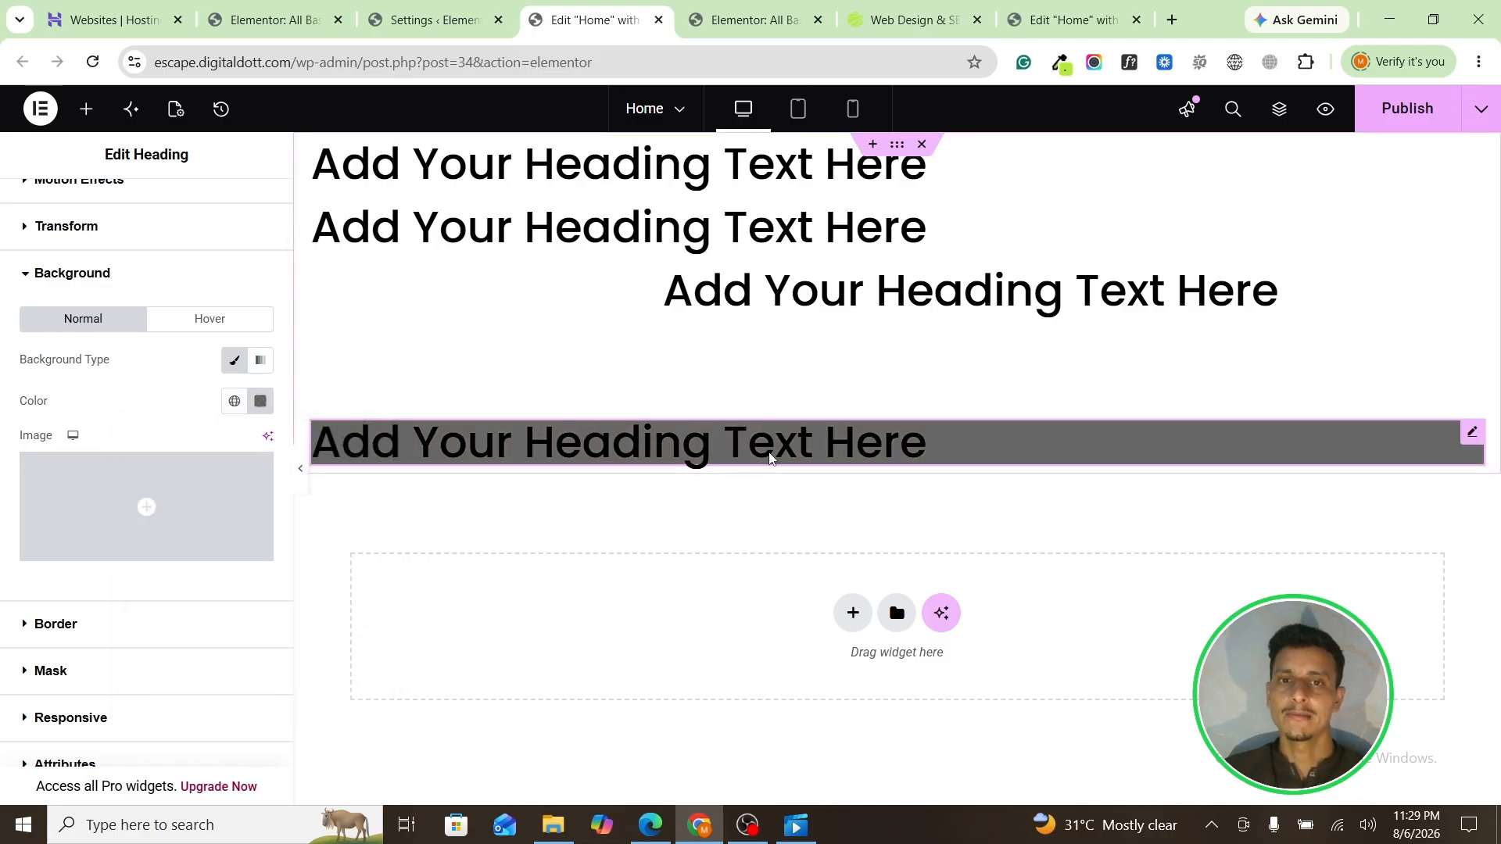
Step: Review the bottom heading's layout margins and reset the third heading's left margin to 0
scroll(227, 328, "up", 3)
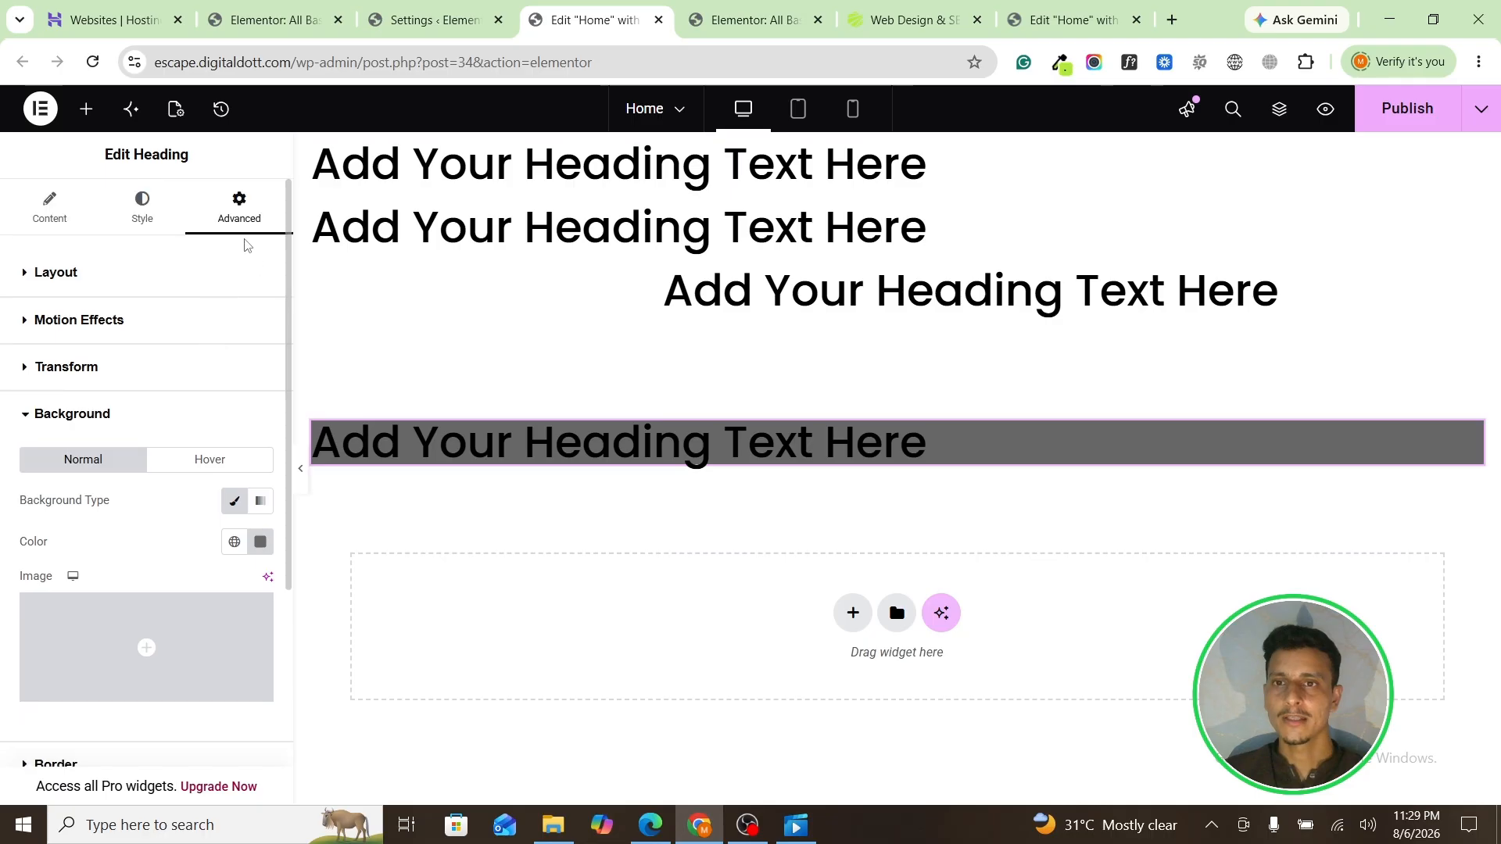
left_click(115, 266)
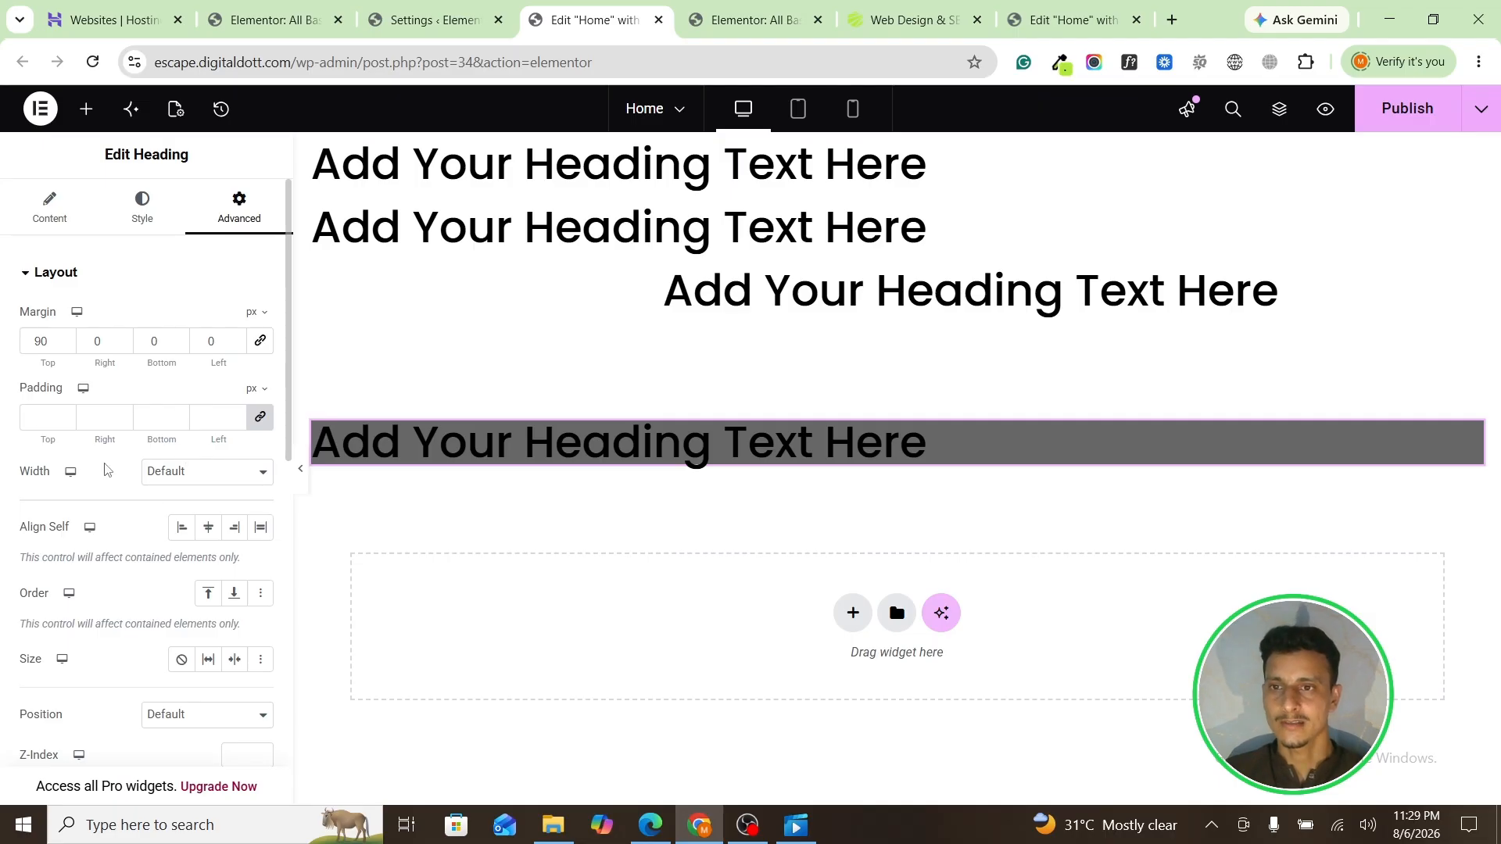
double_click(48, 346)
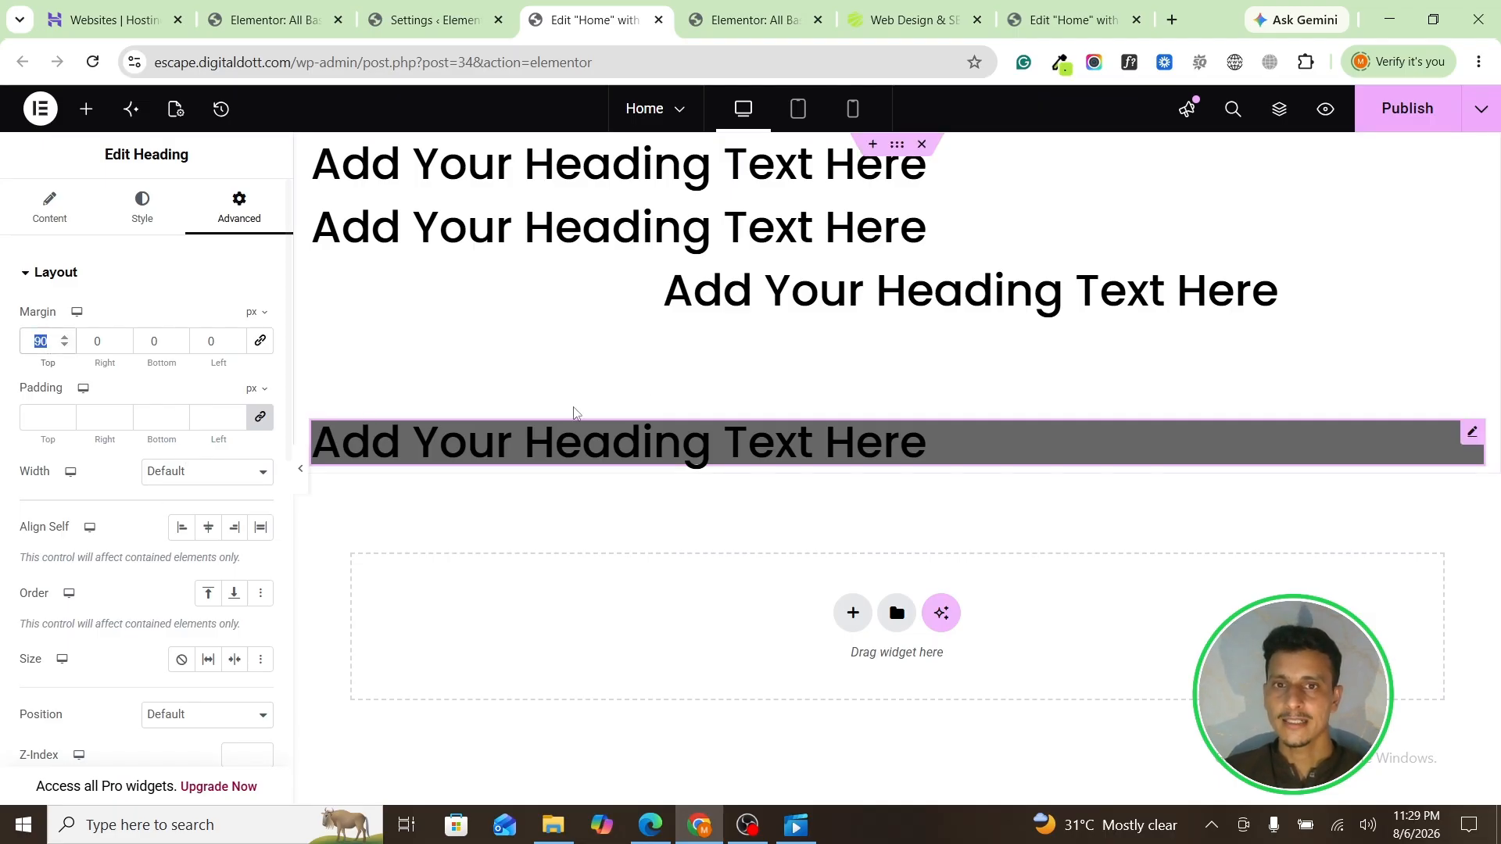
left_click(770, 305)
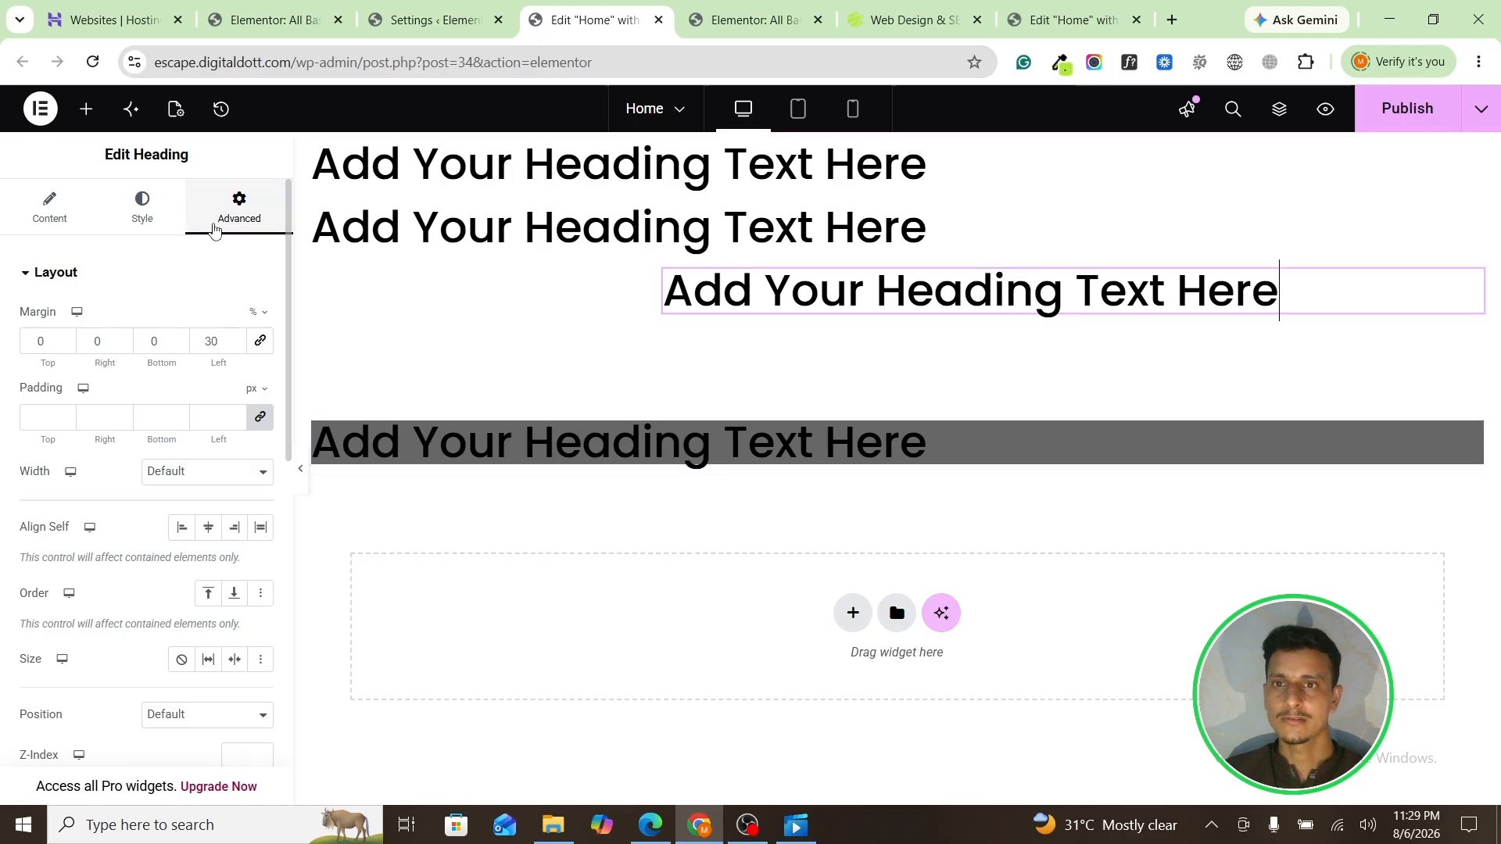
double_click(211, 344)
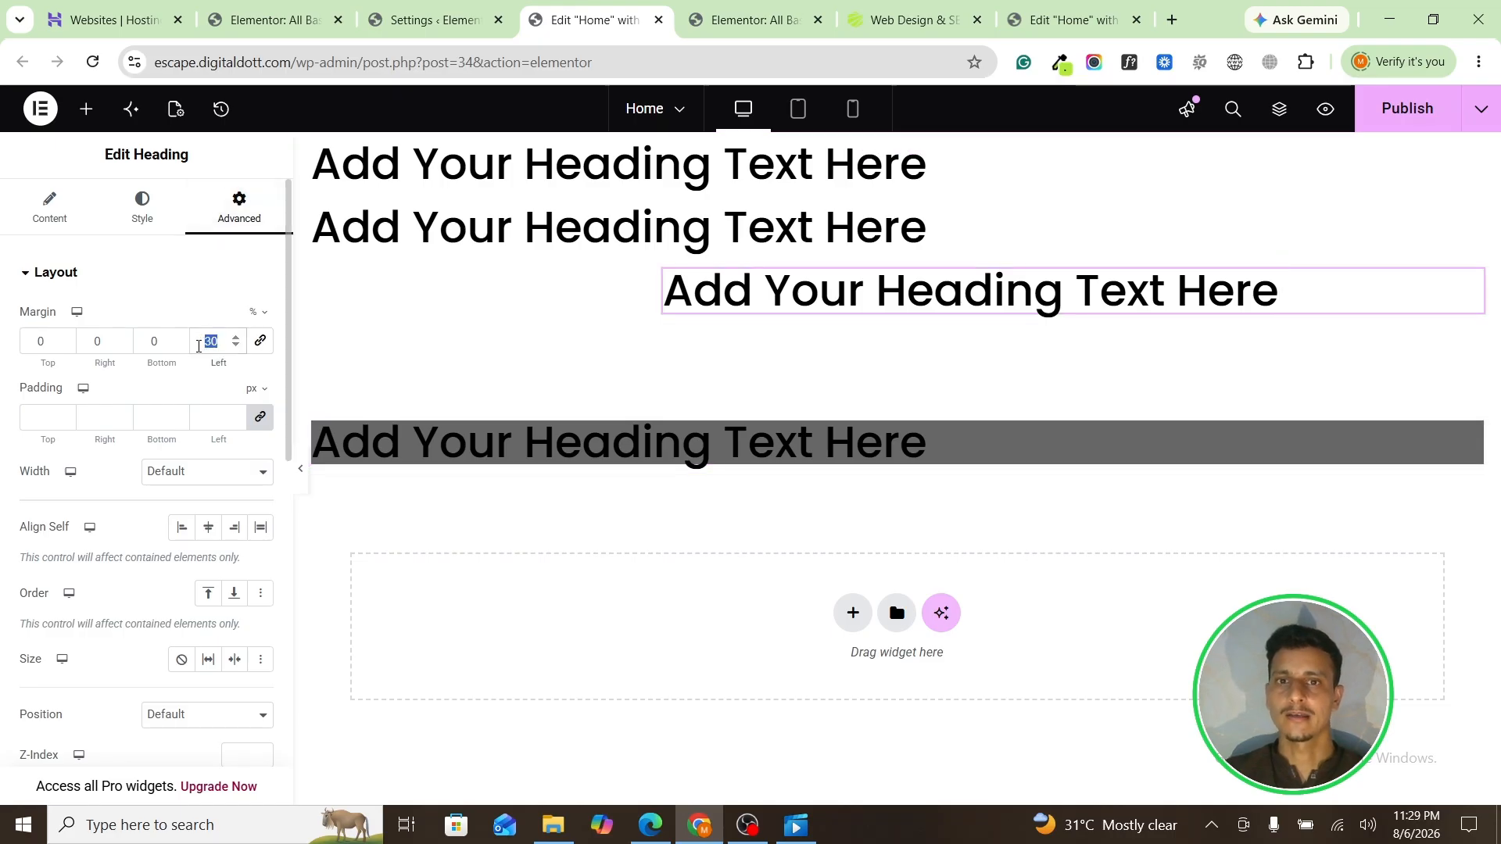
type("0")
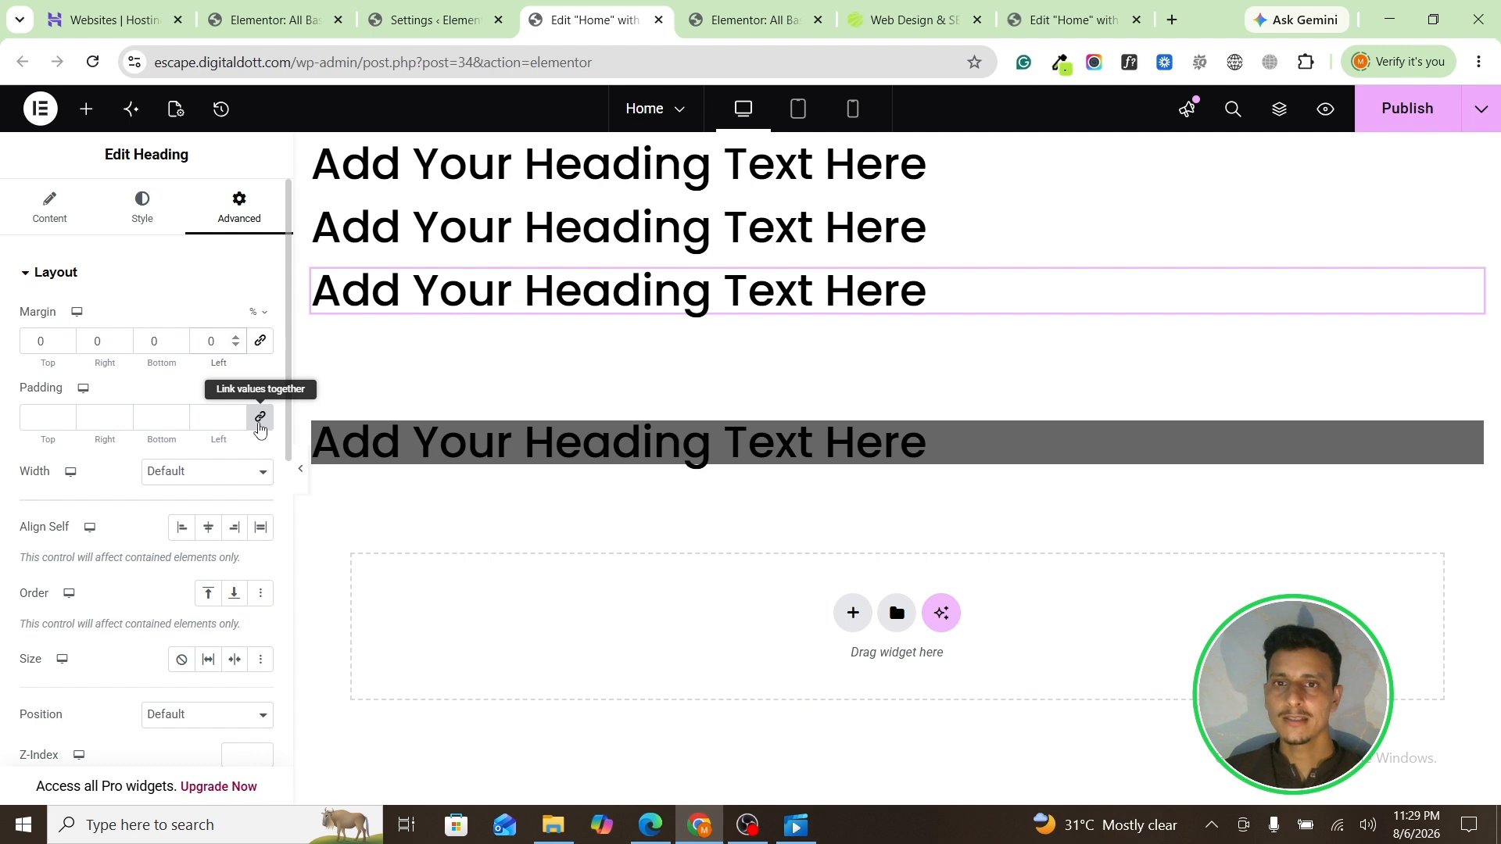
Step: Unlink the bottom heading's padding values and set its top padding to 90 px
left_click(575, 445)
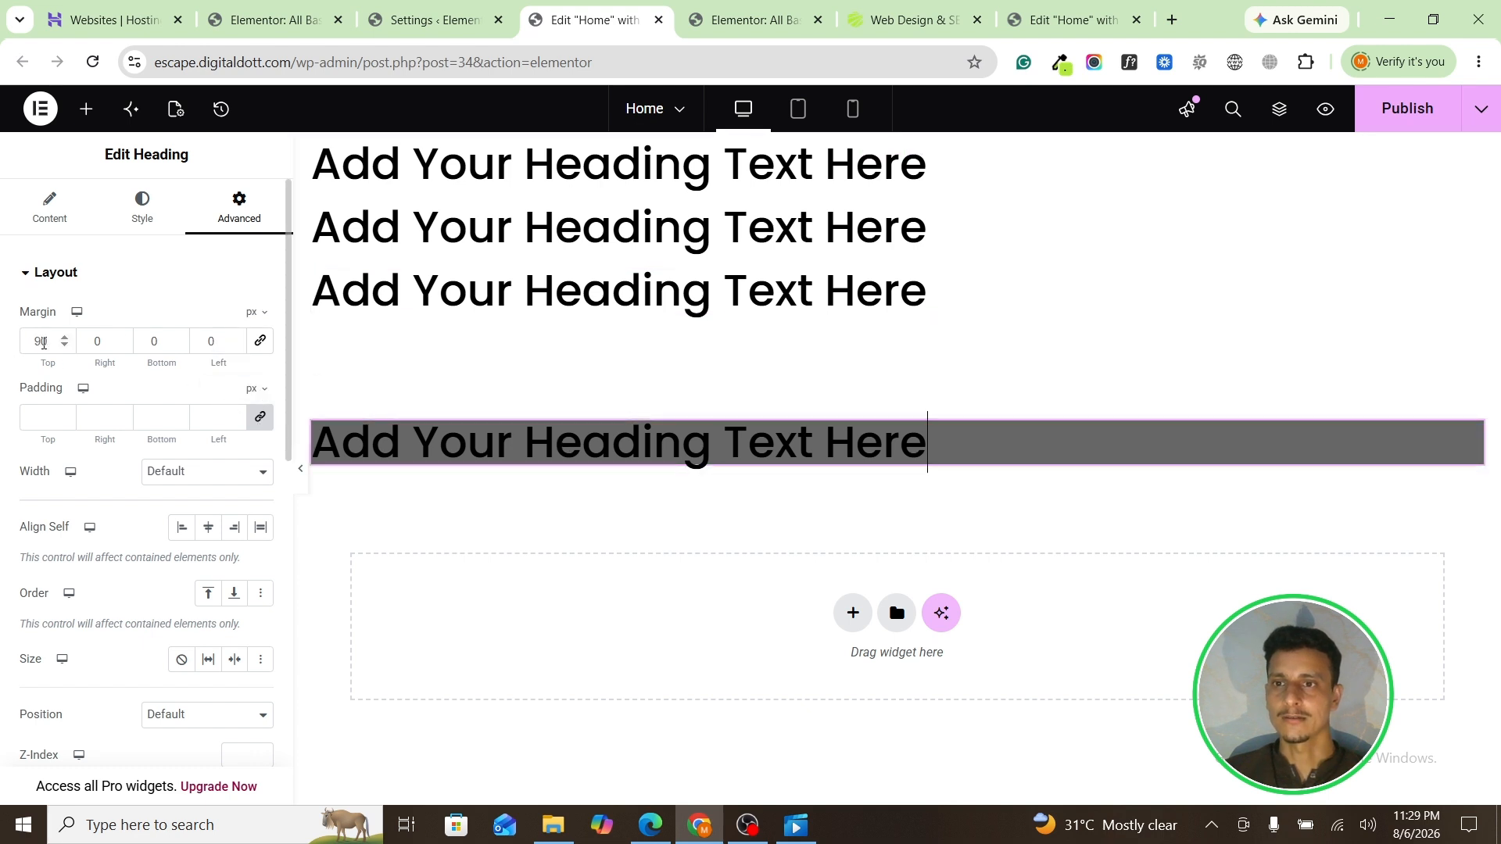
left_click_drag(43, 342, 31, 343)
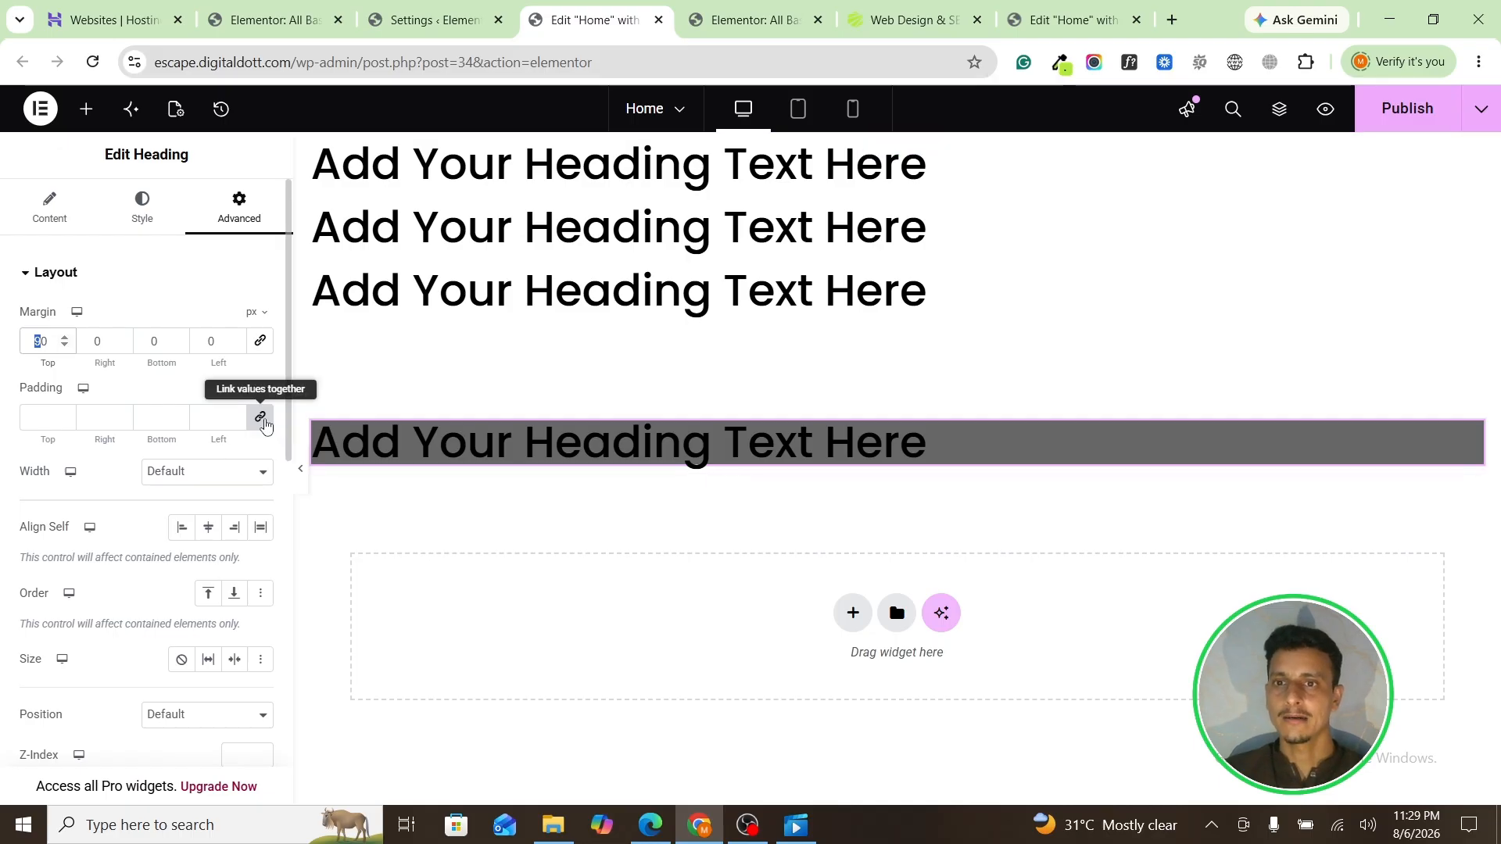
left_click(262, 419)
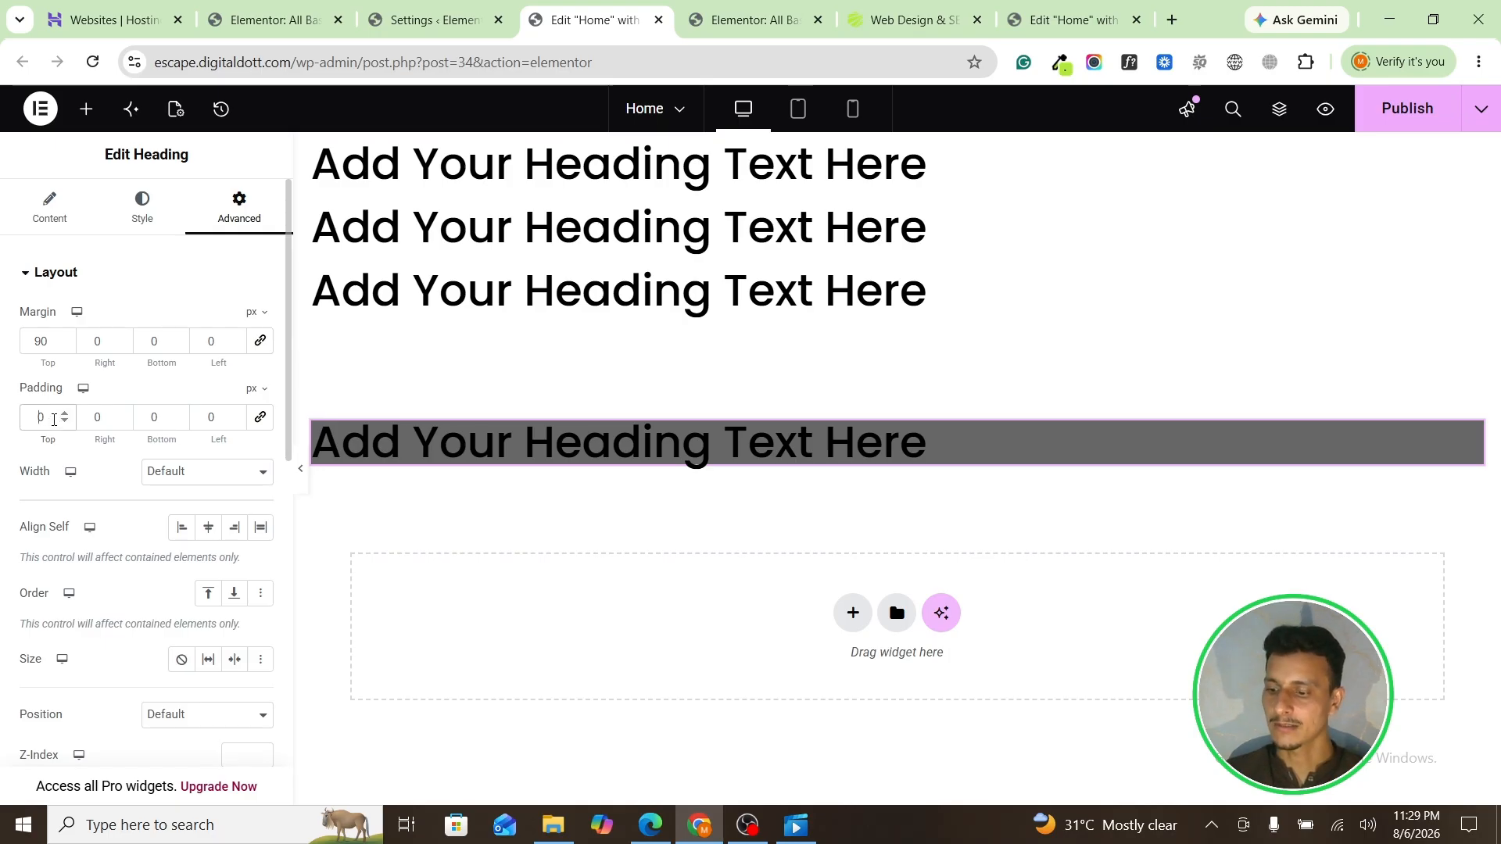
left_click(38, 417)
type("9")
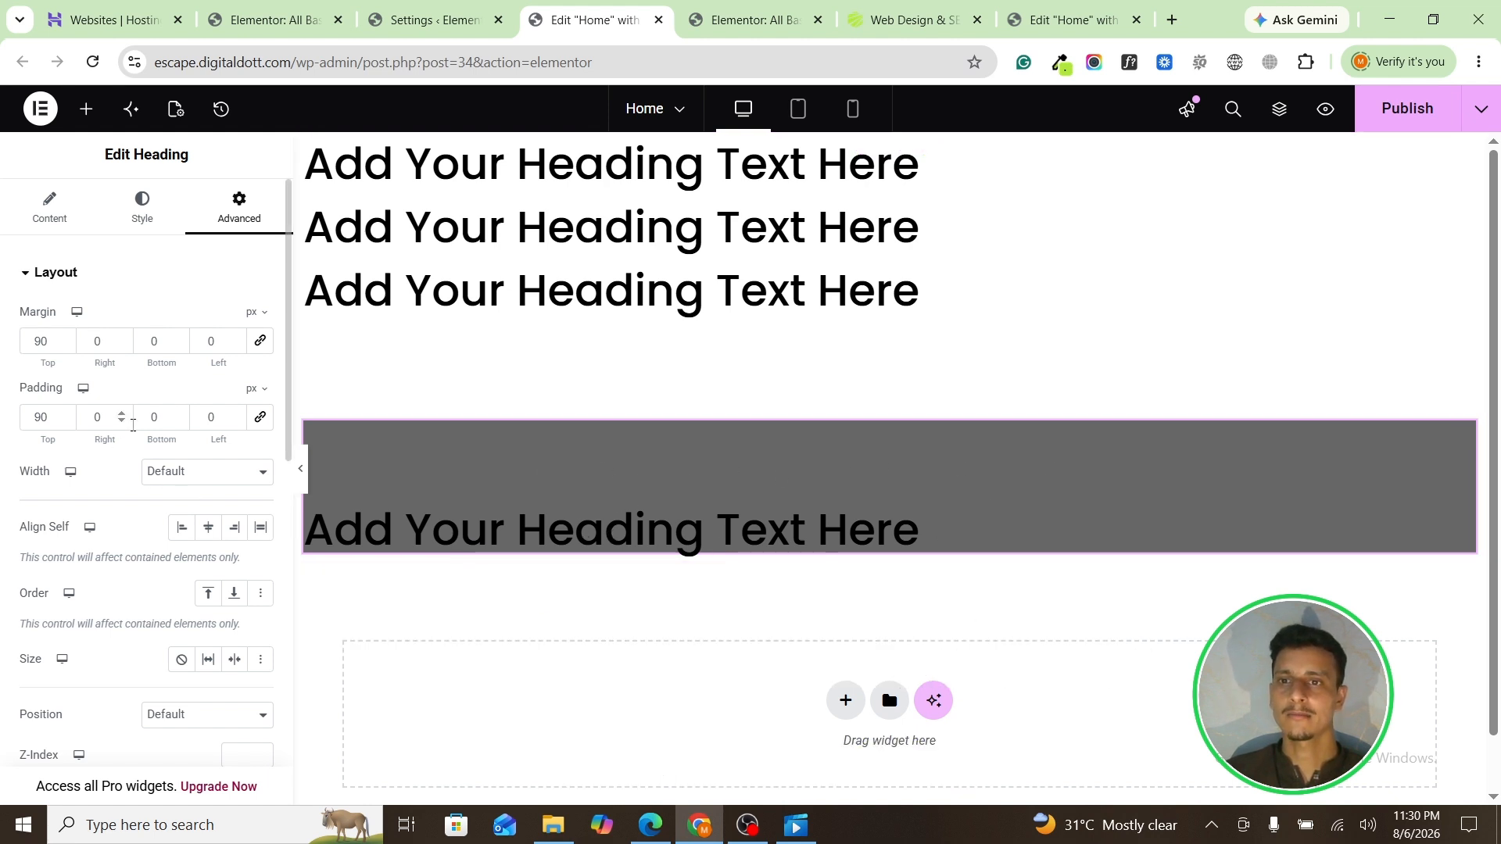
Step: Set the bottom heading's bottom and left padding to 90 px each
type("9")
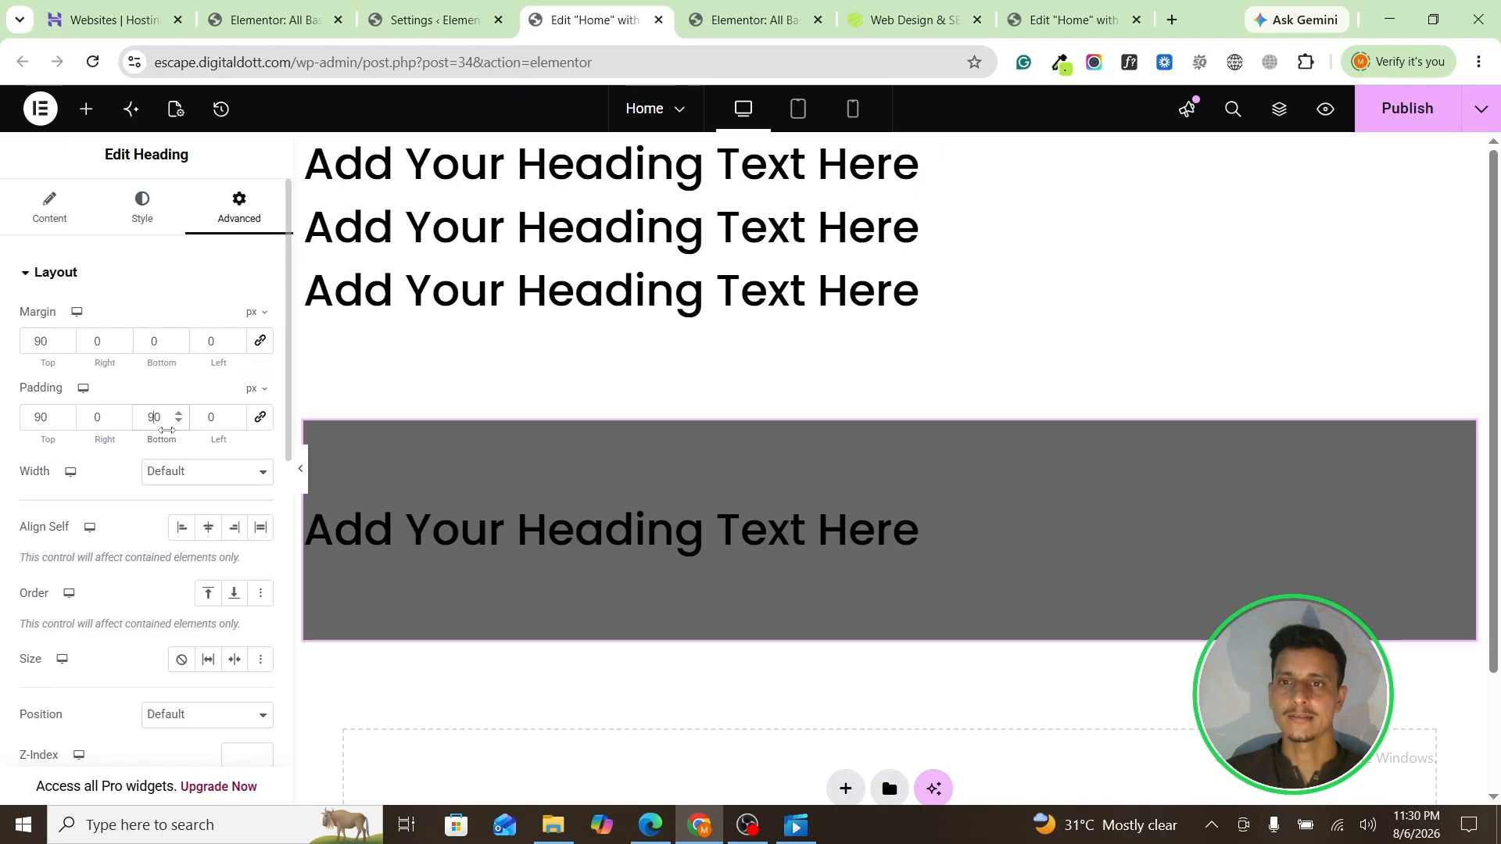
left_click(203, 420)
type("9")
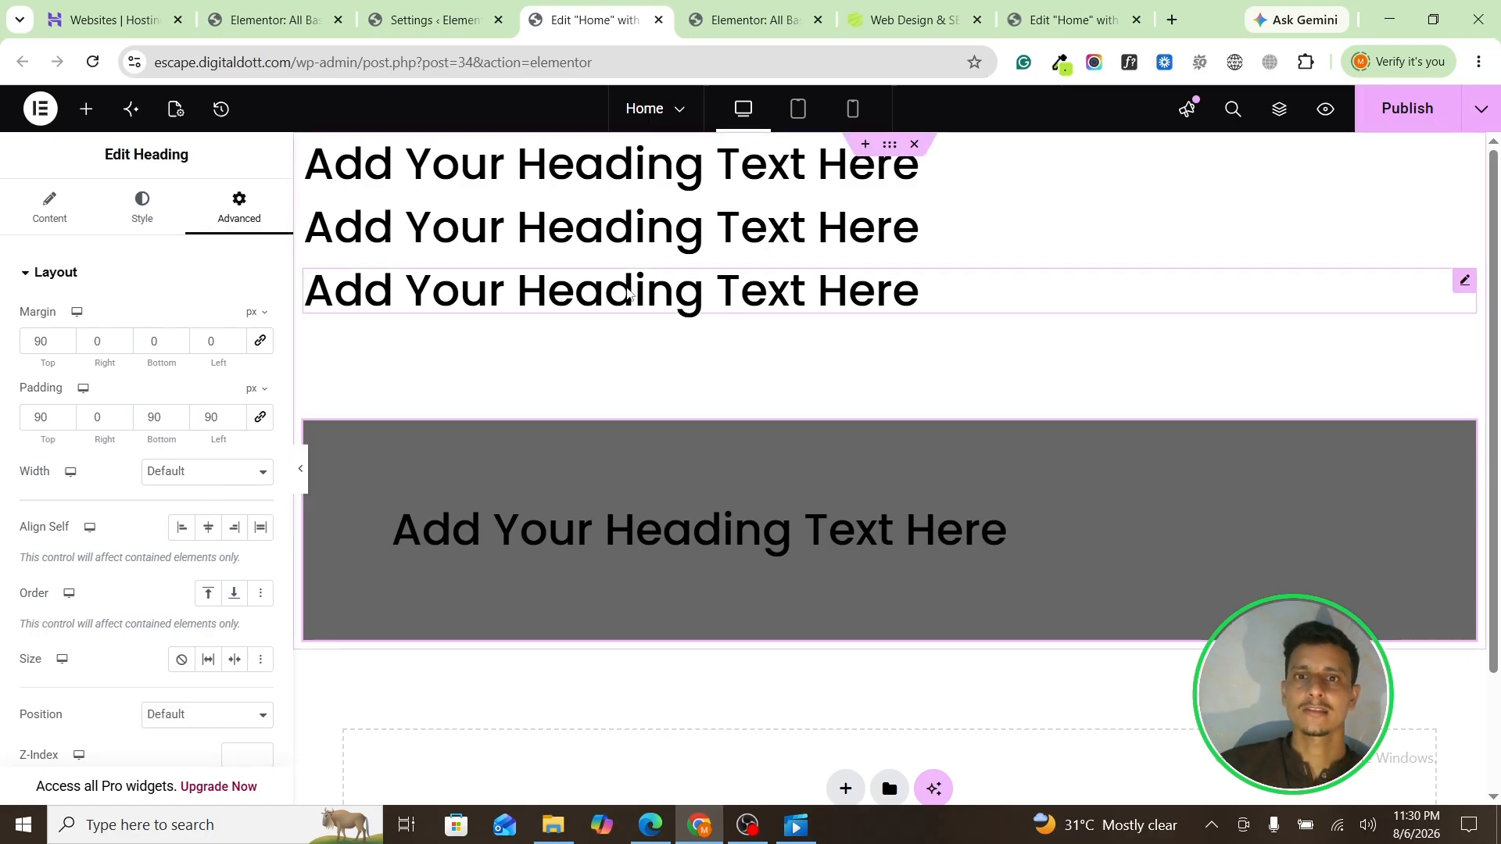
Step: Unlink the third heading's padding values and set its top padding to 90 px to compare with the heading below
left_click(628, 287)
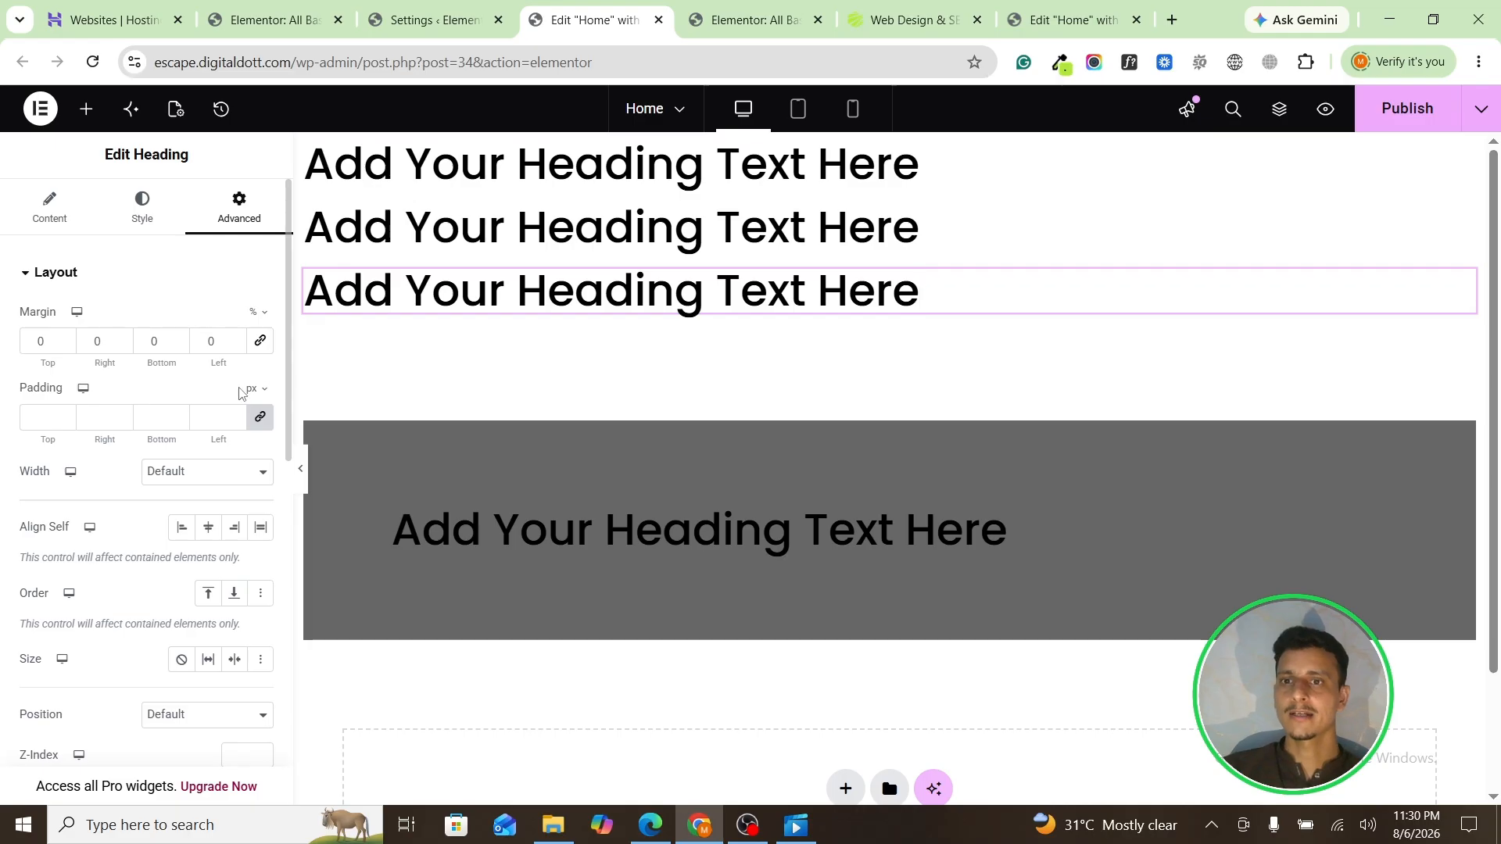
left_click(259, 417)
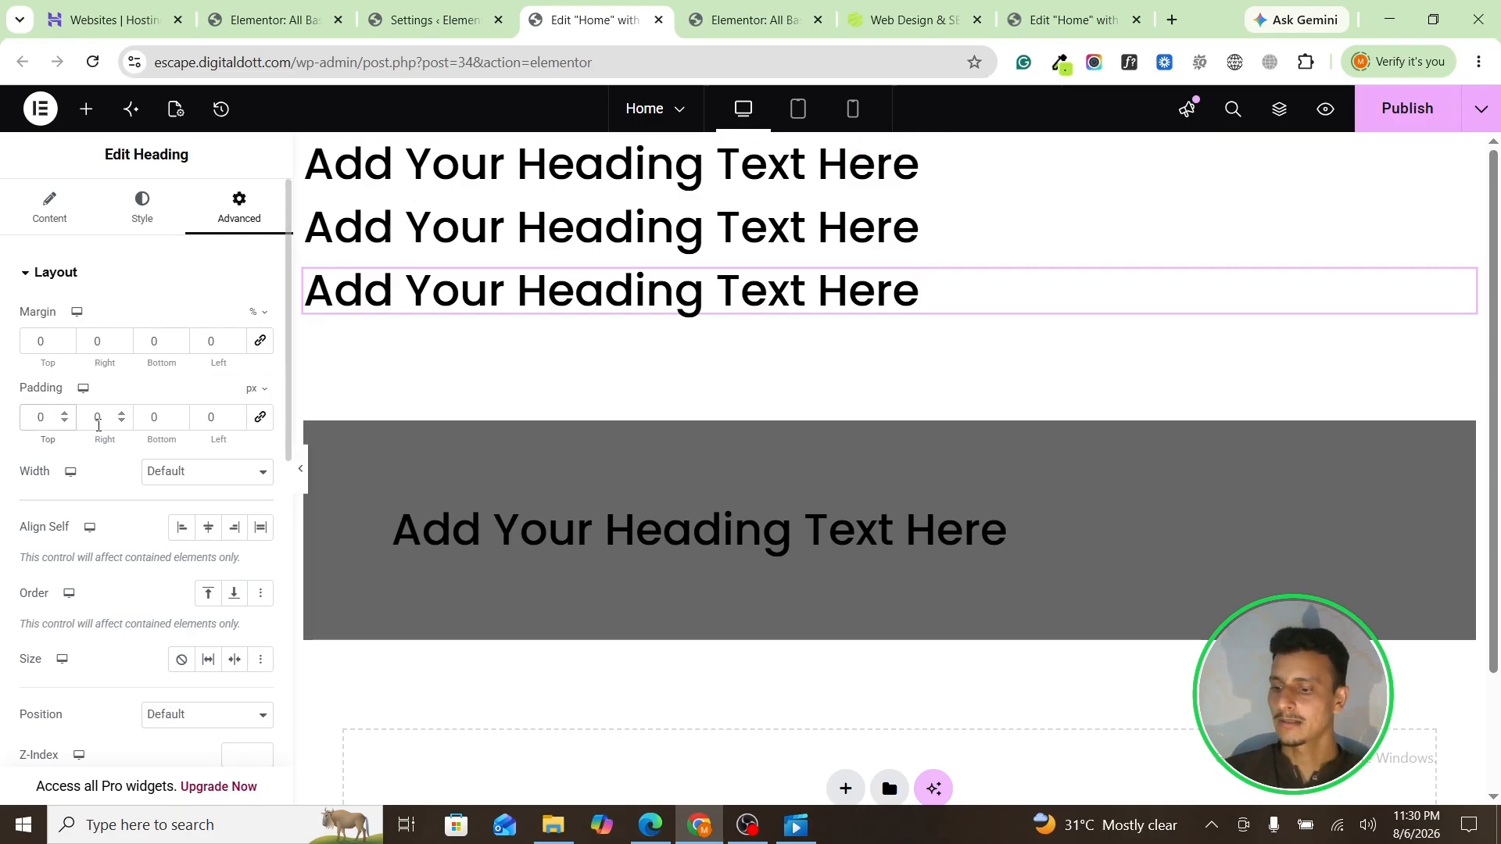
type("90")
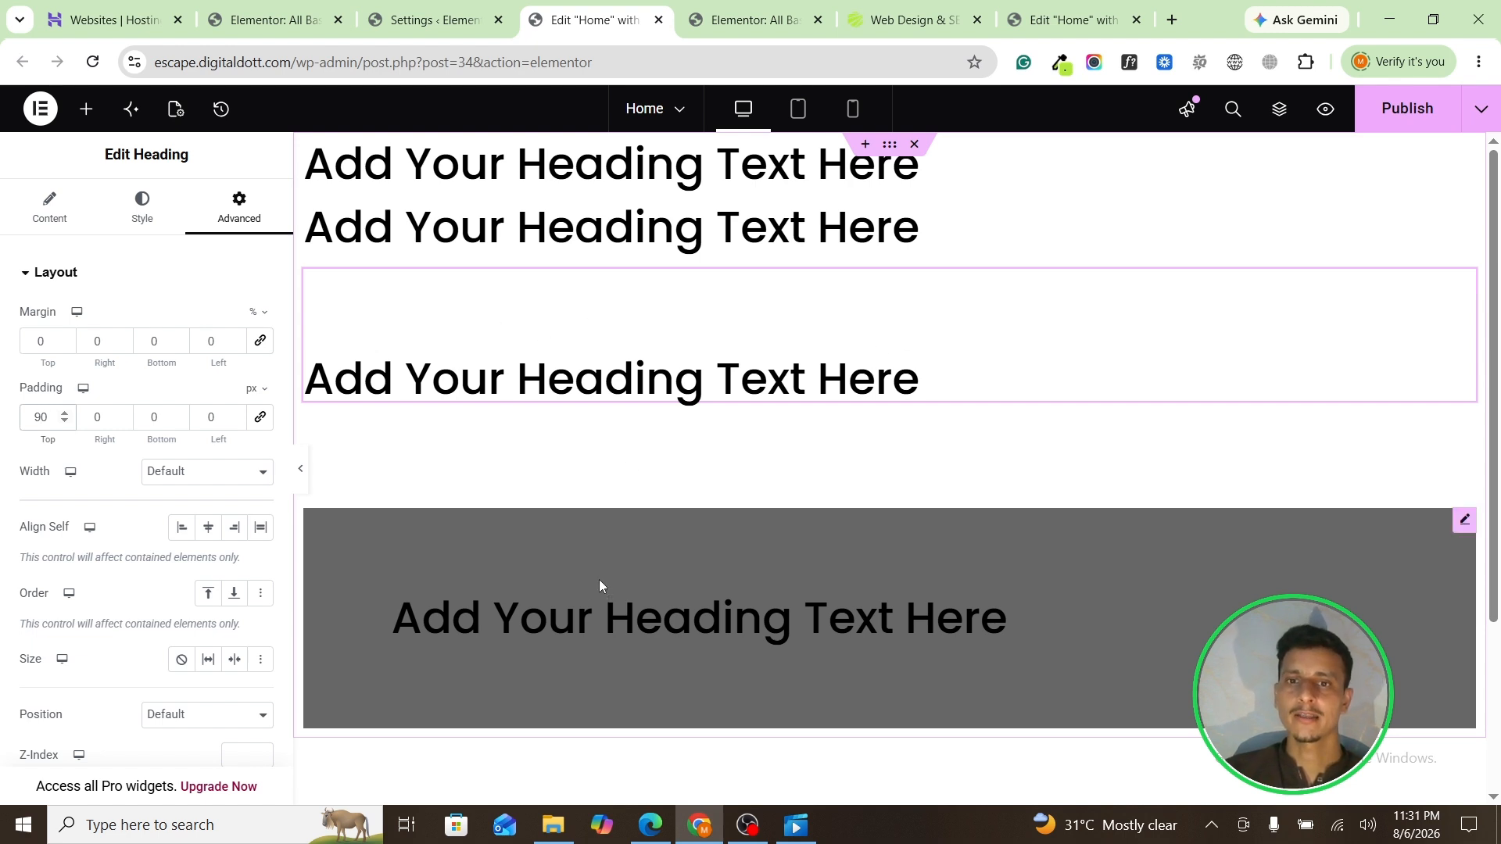
scroll(524, 564, "down", 1)
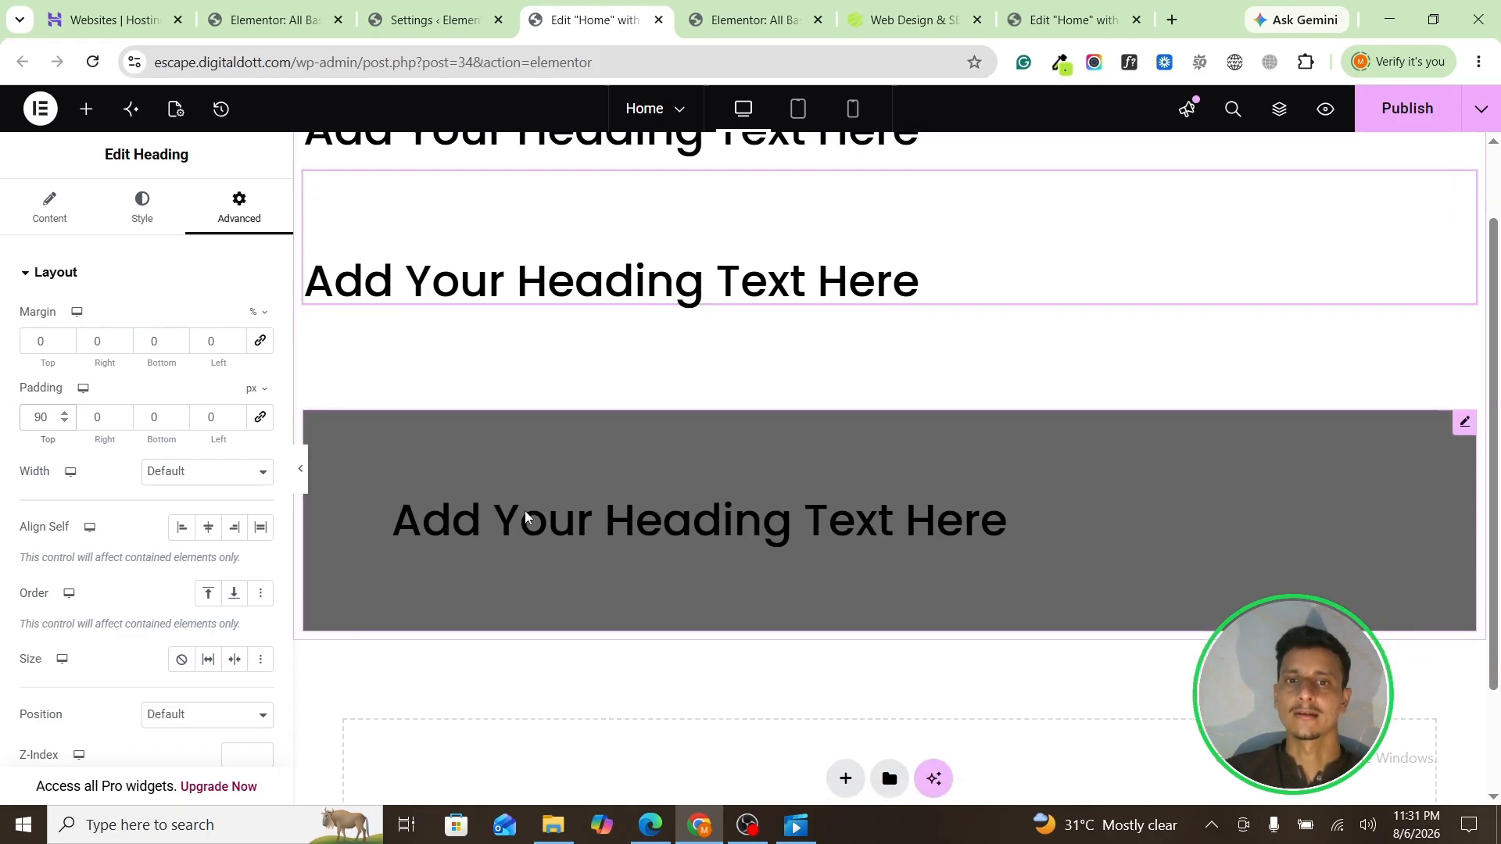
scroll(545, 483, "up", 1)
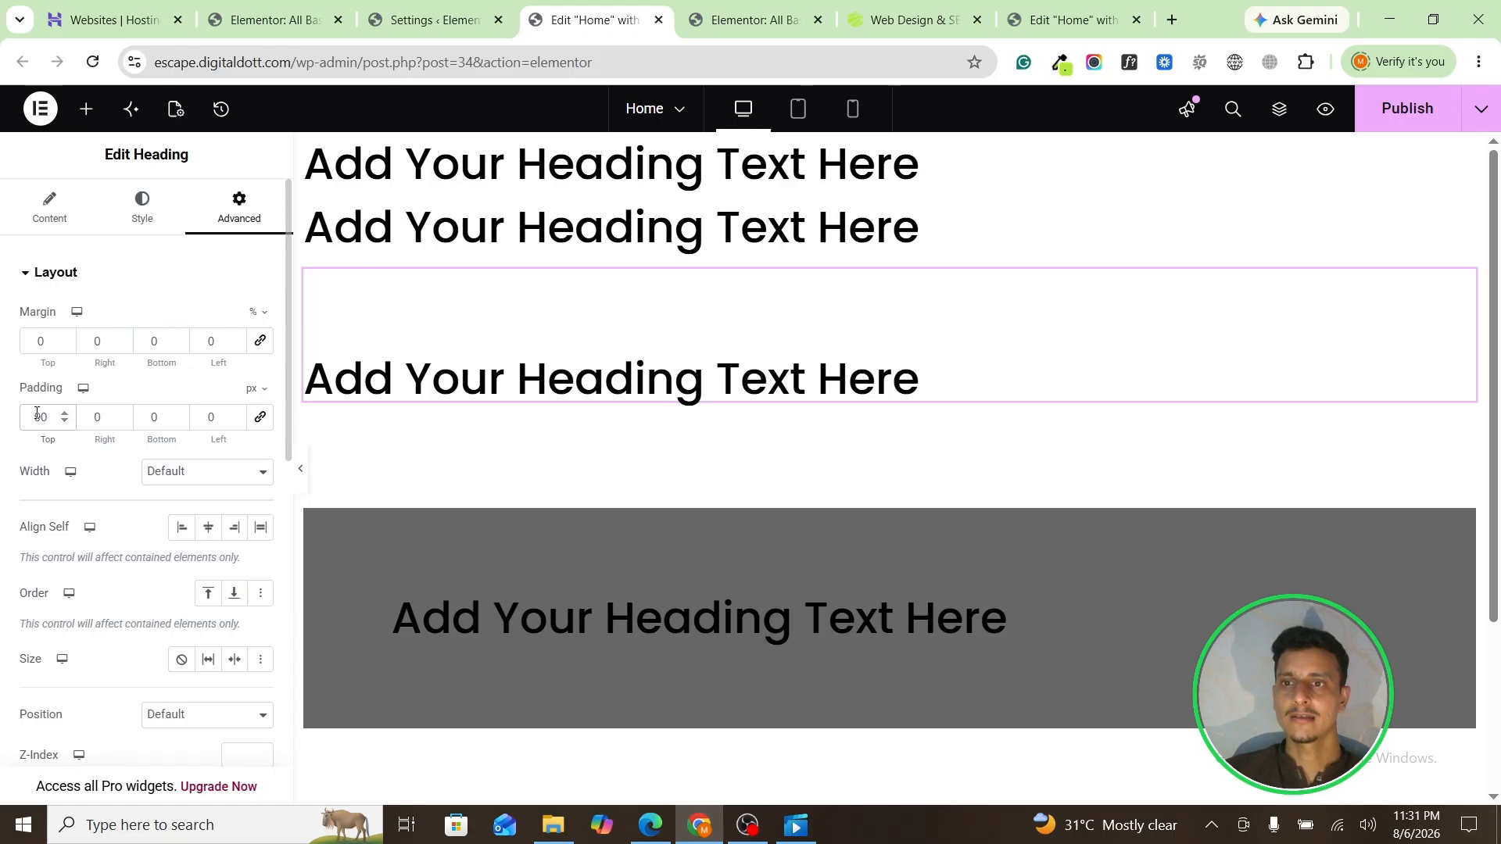
Step: Reset the third heading's top padding to 0 and set its top margin to 90%
key("BackSpace")
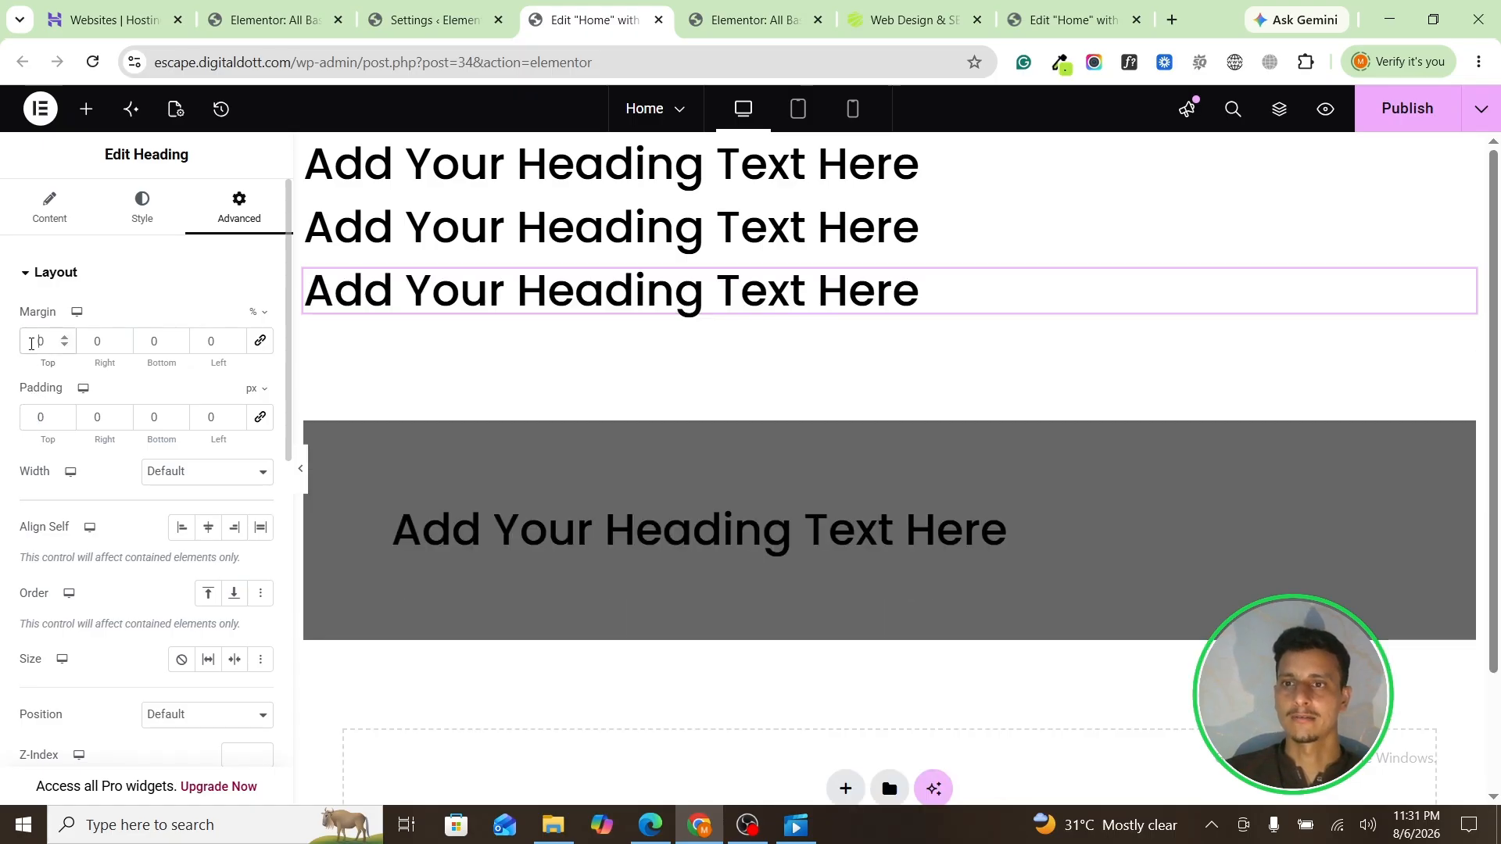
type("90")
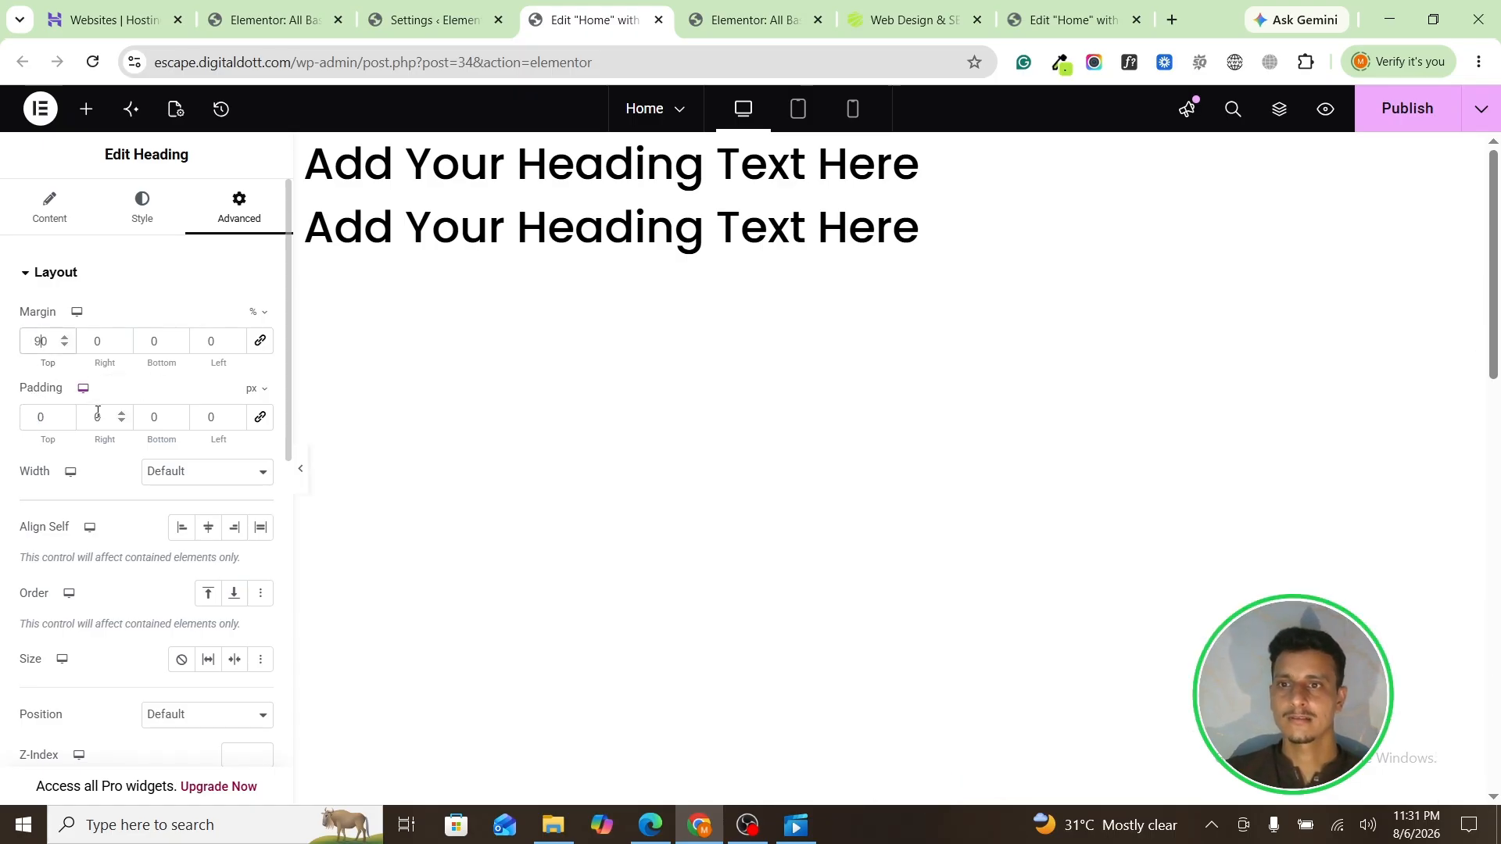
Step: Switch the third heading's margin unit to px and set its top margin to 90 px
left_click(257, 312)
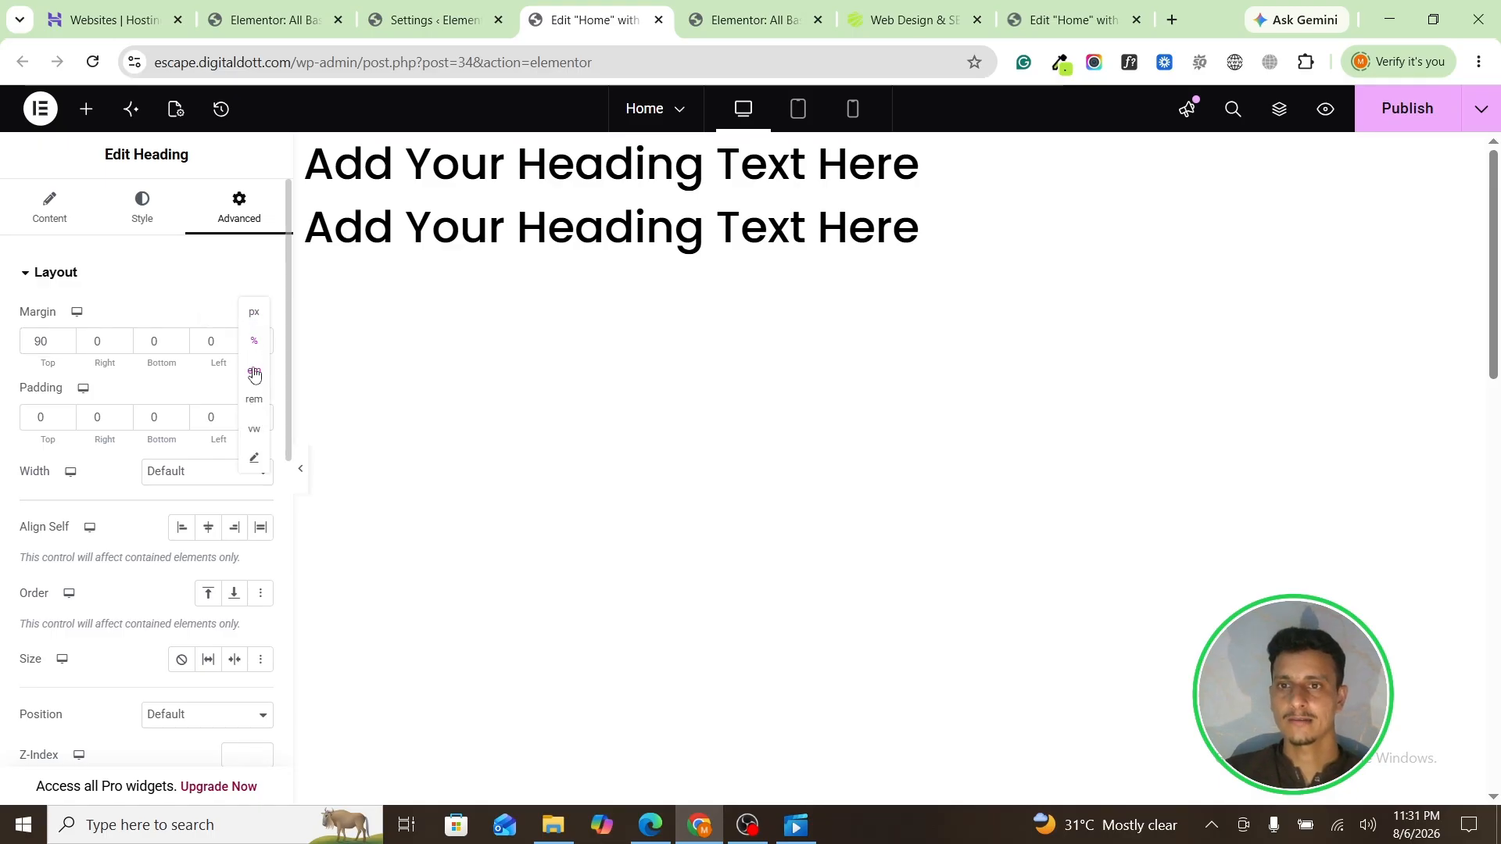
left_click(255, 314)
left_click(41, 344)
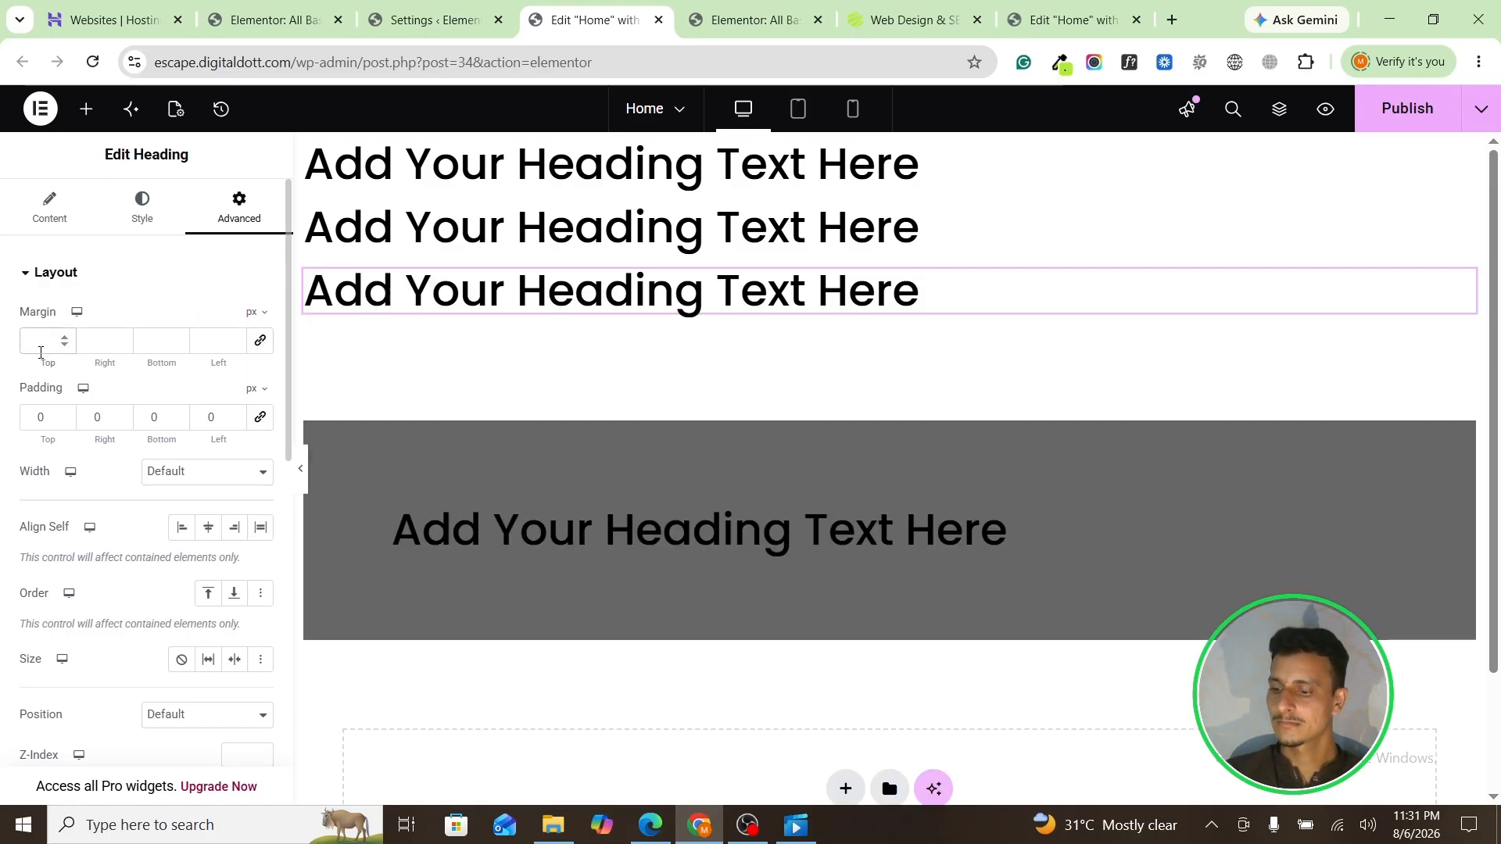
type("90")
scroll(547, 339, "down", 1)
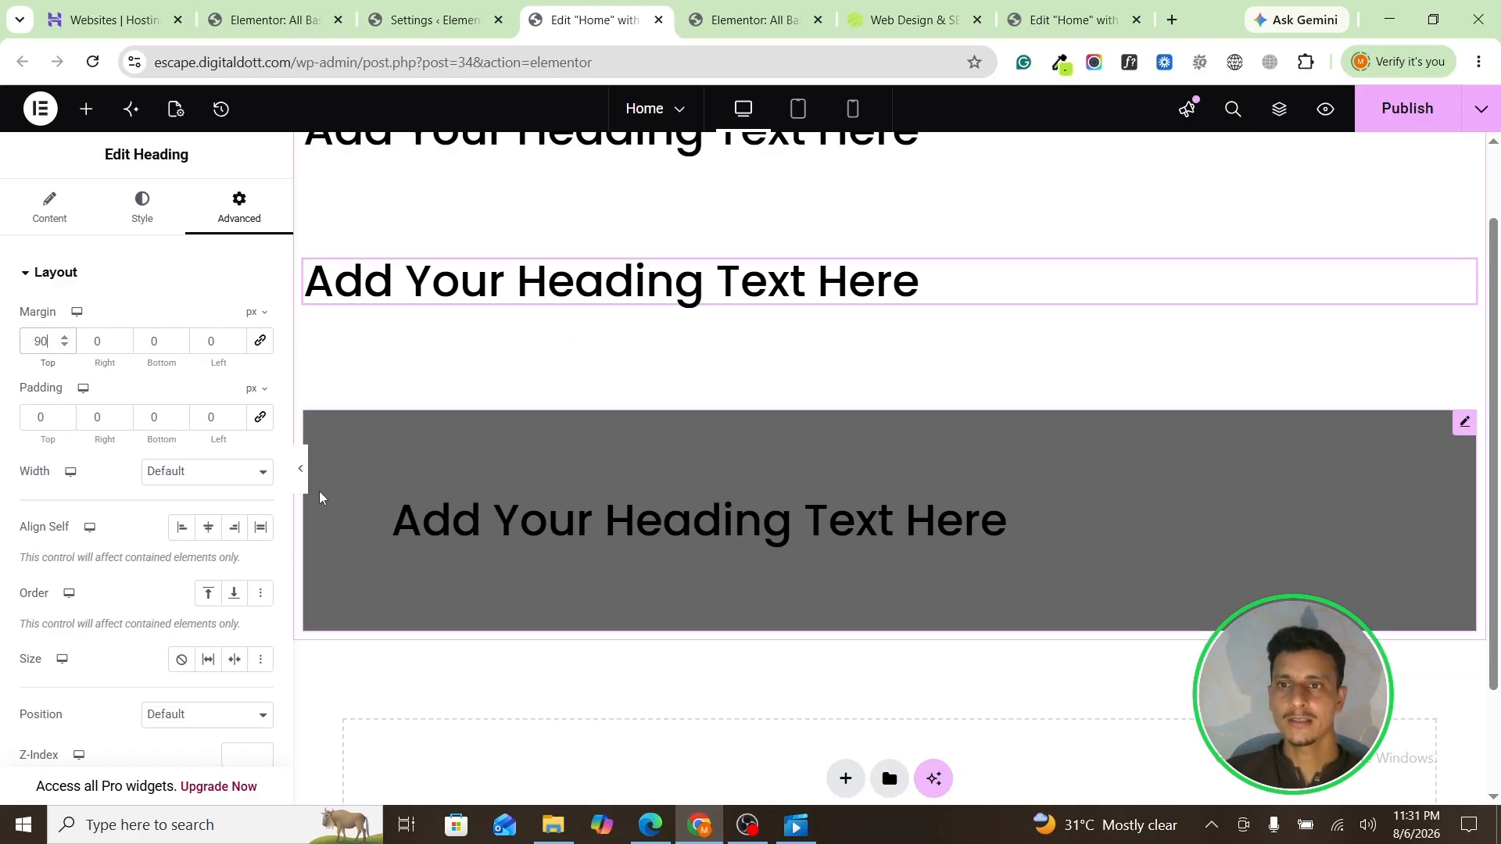
Step: Select the bottom heading and compare its outer margin with the padding inside its grey background
left_click(381, 523)
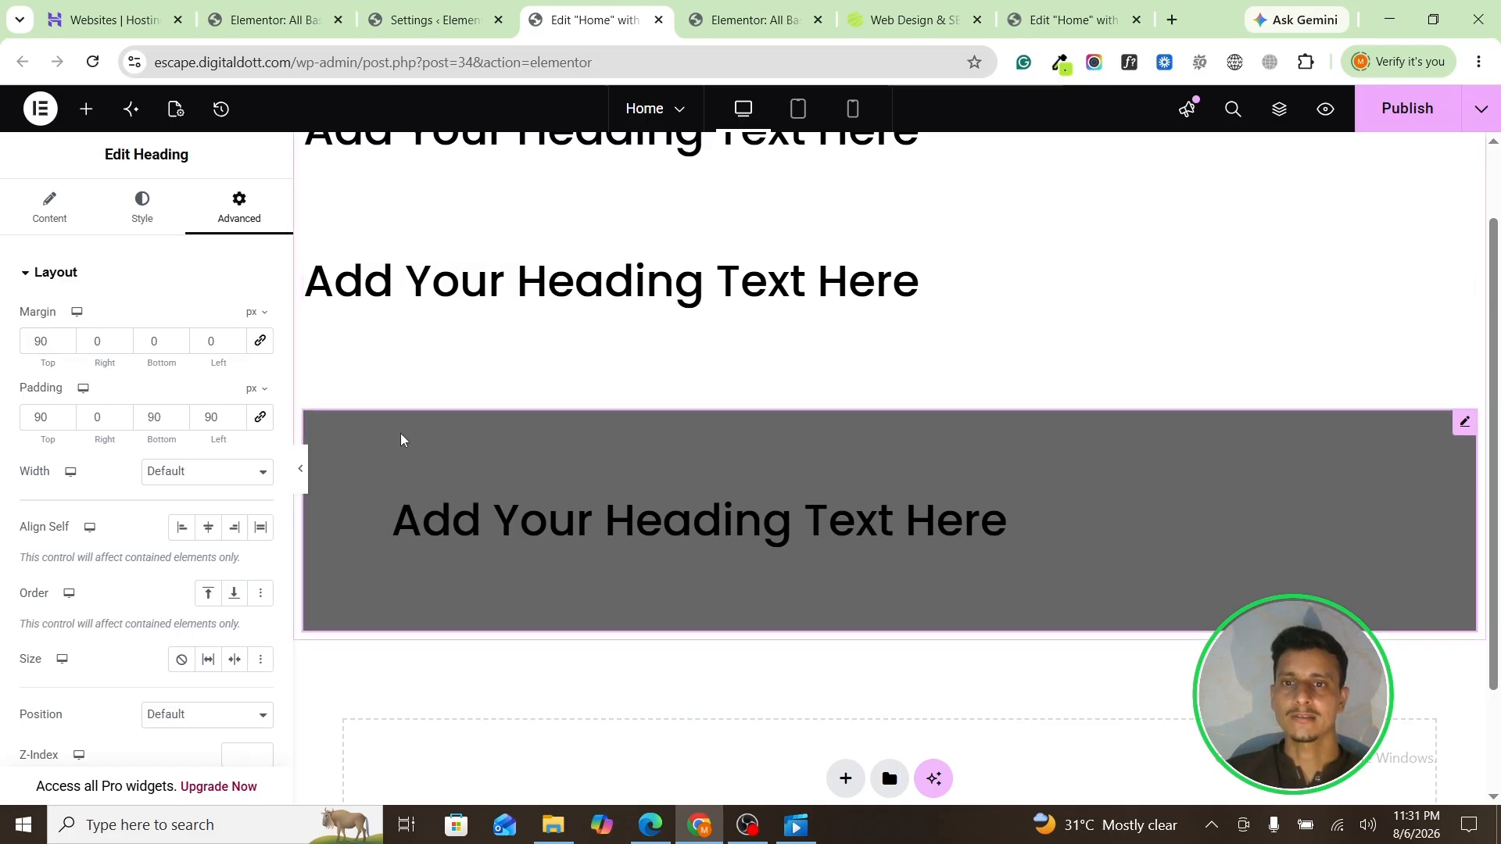
left_click_drag(392, 513, 575, 528)
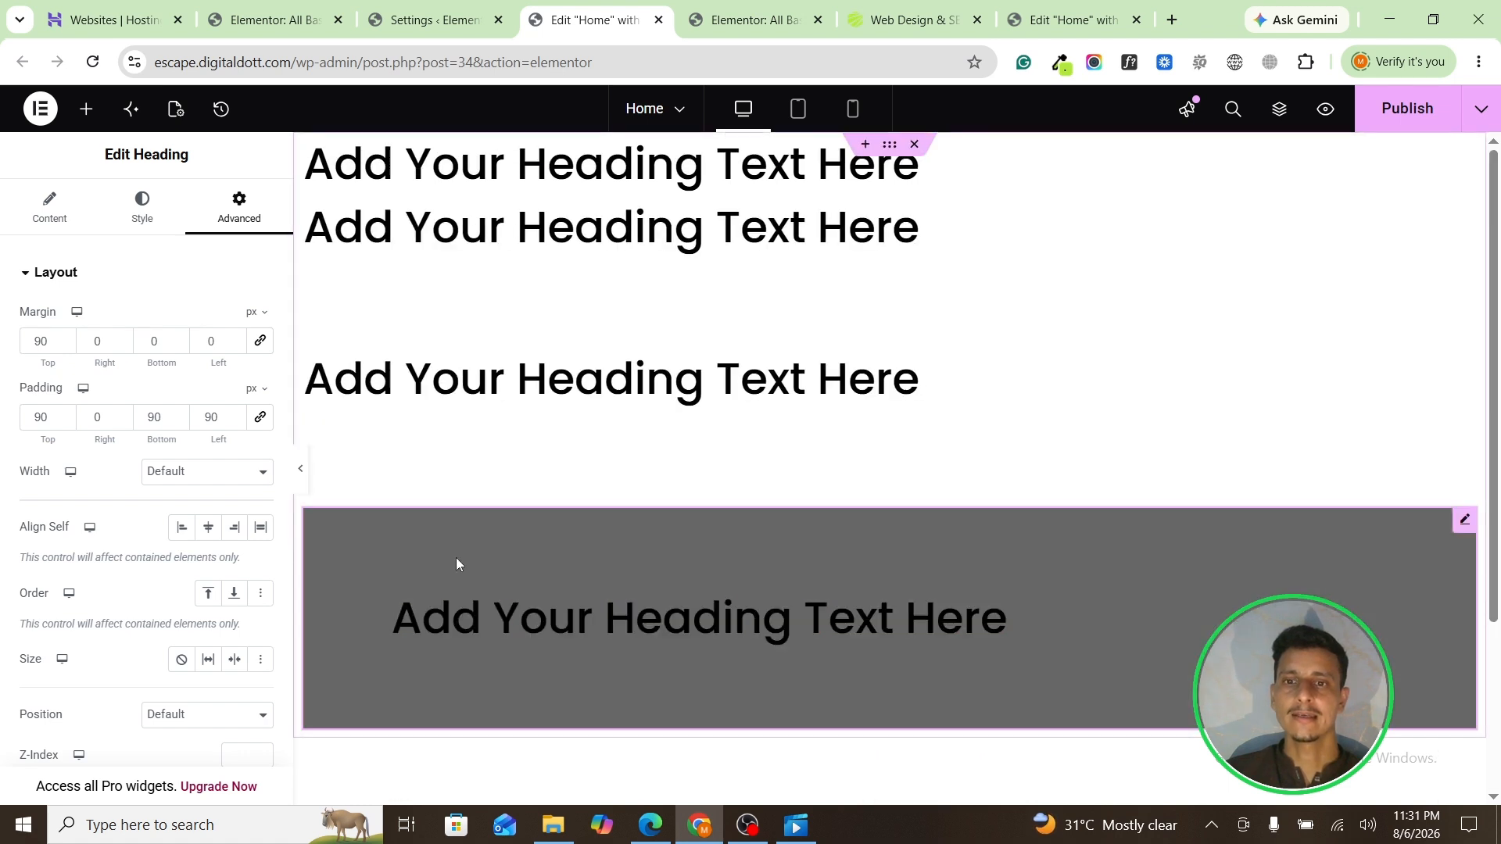
scroll(211, 540, "down", 2)
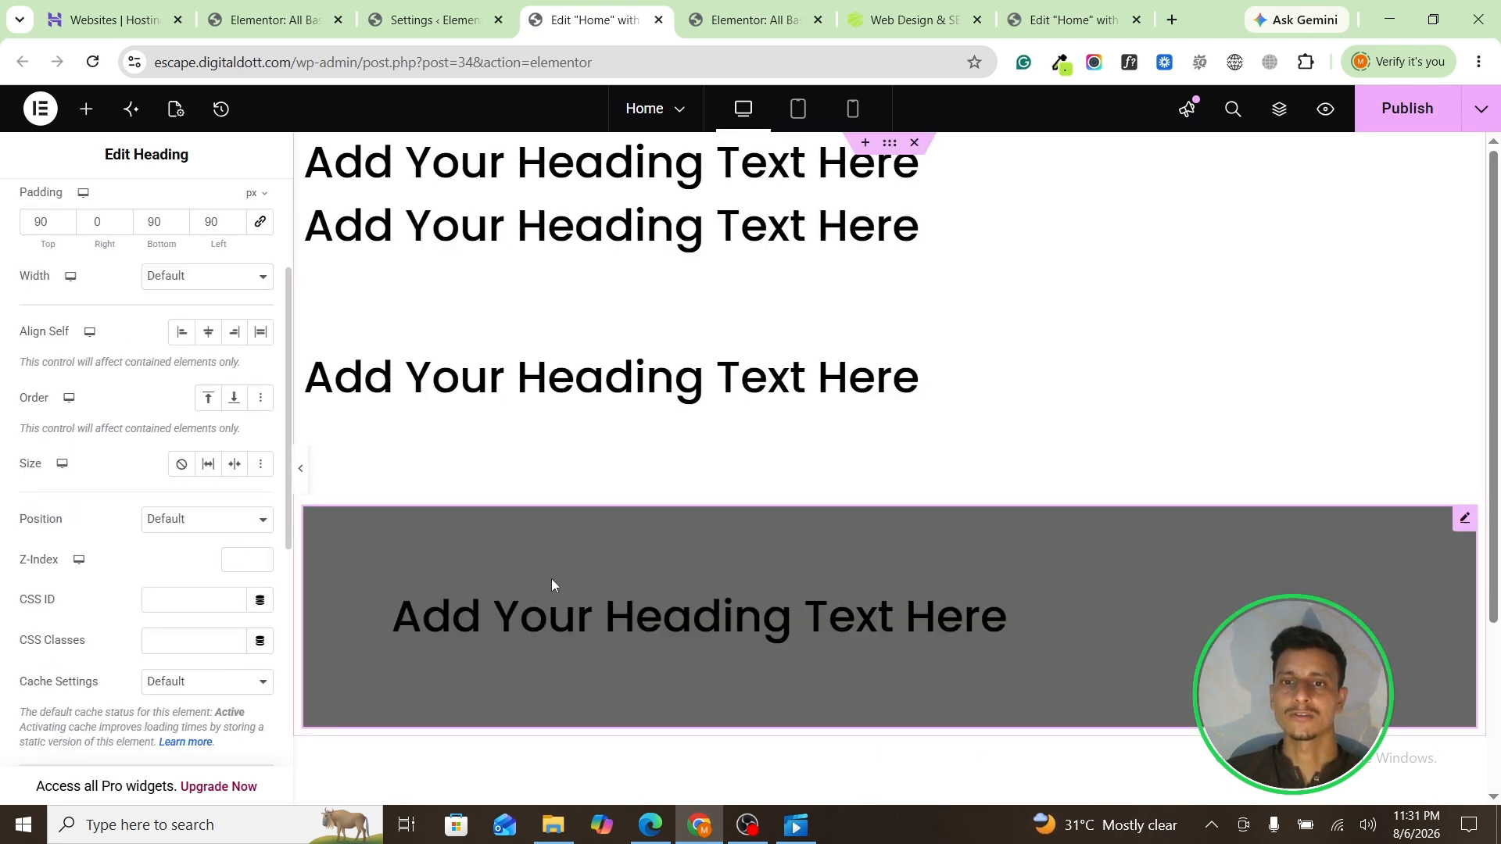
scroll(551, 579, "down", 1)
scroll(359, 488, "down", 1)
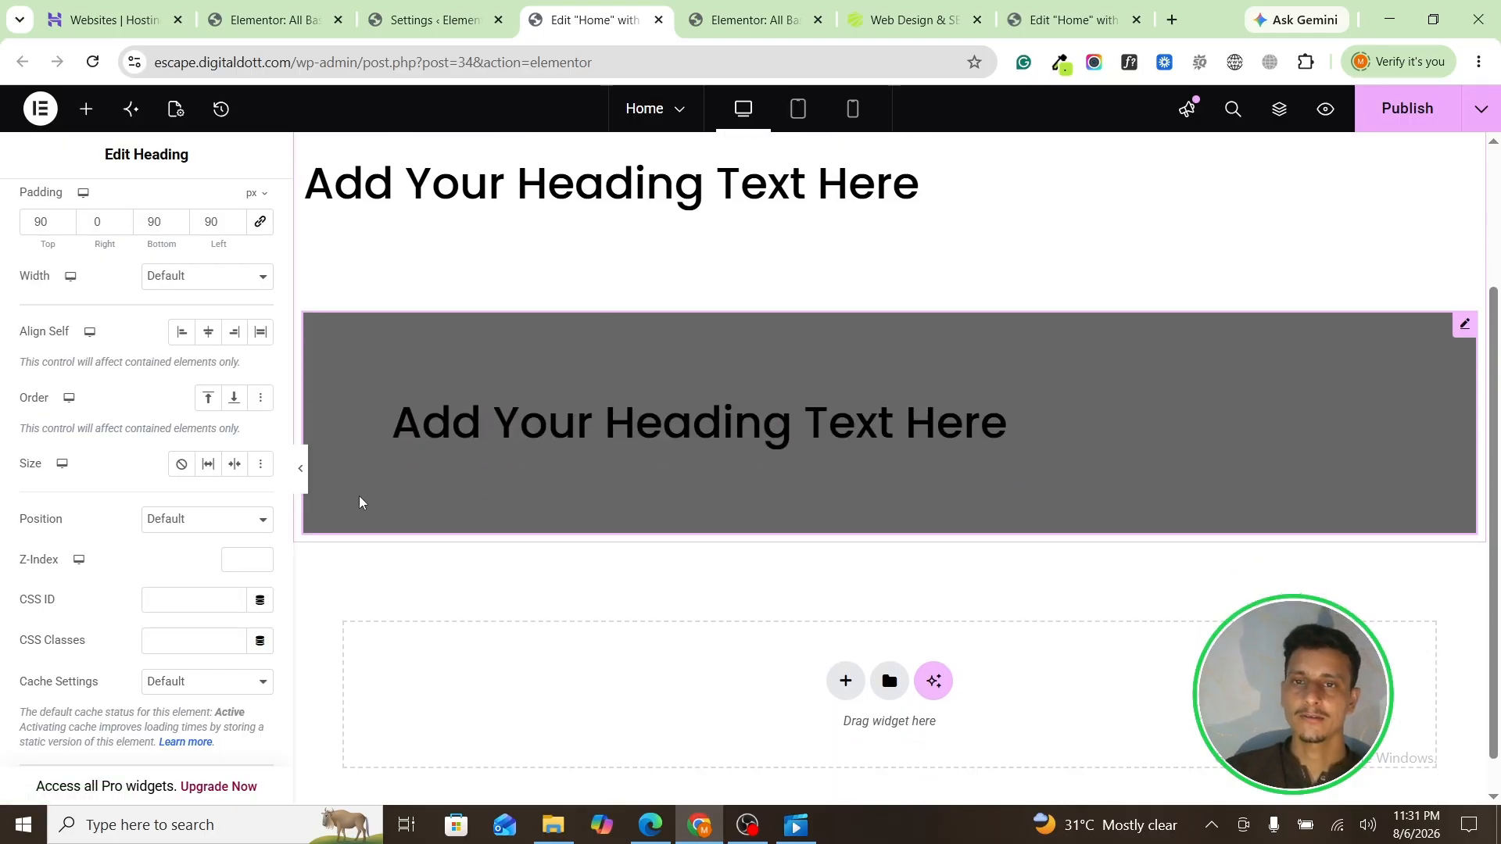
scroll(359, 496, "up", 1)
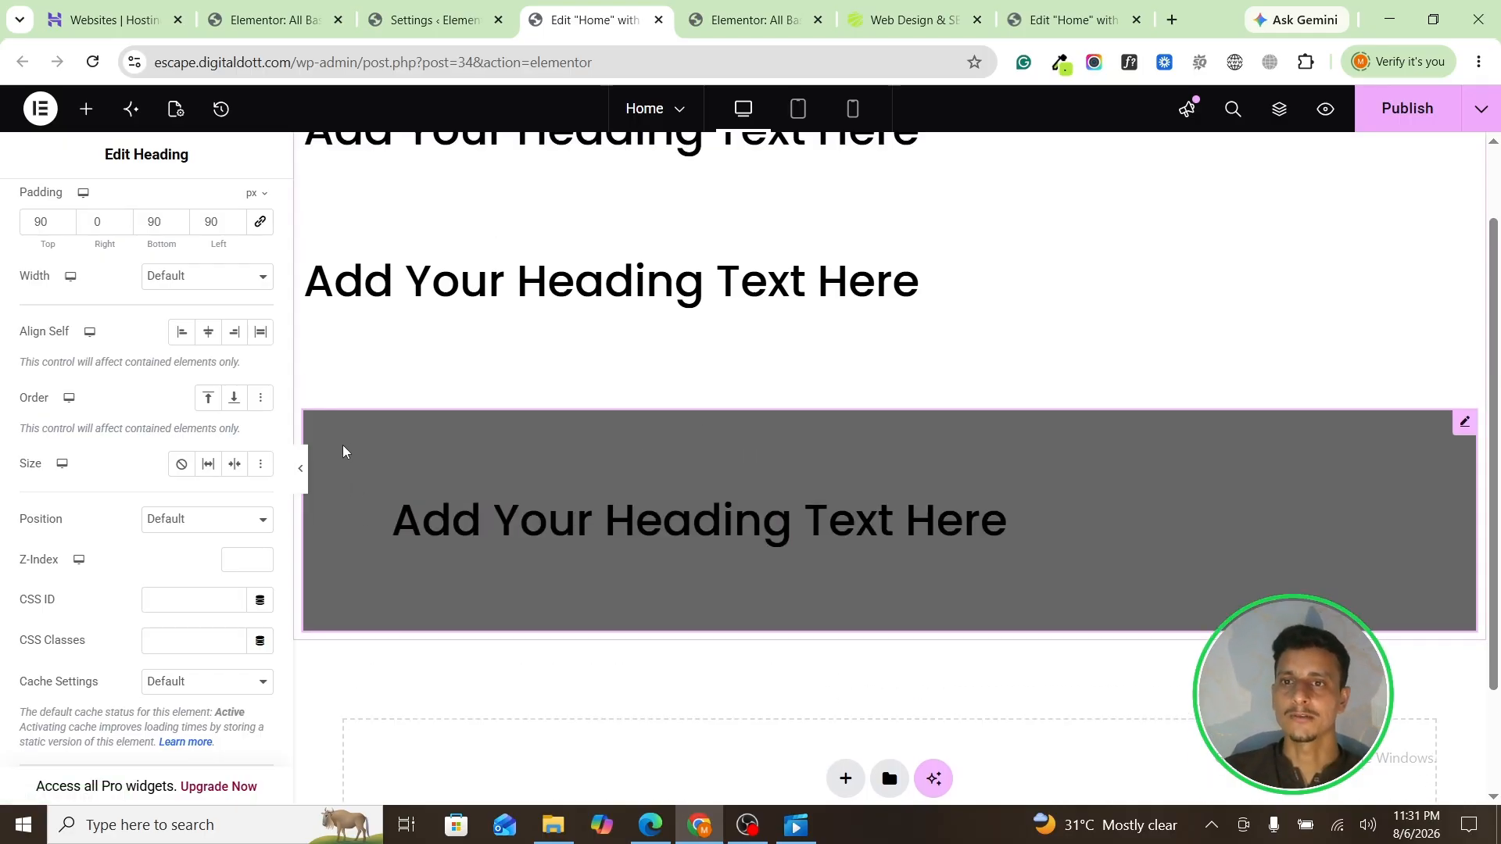
Step: Examine the spacing between sections and service cards on the digitaldott.com home page, then return to the Home page editor
left_click(914, 19)
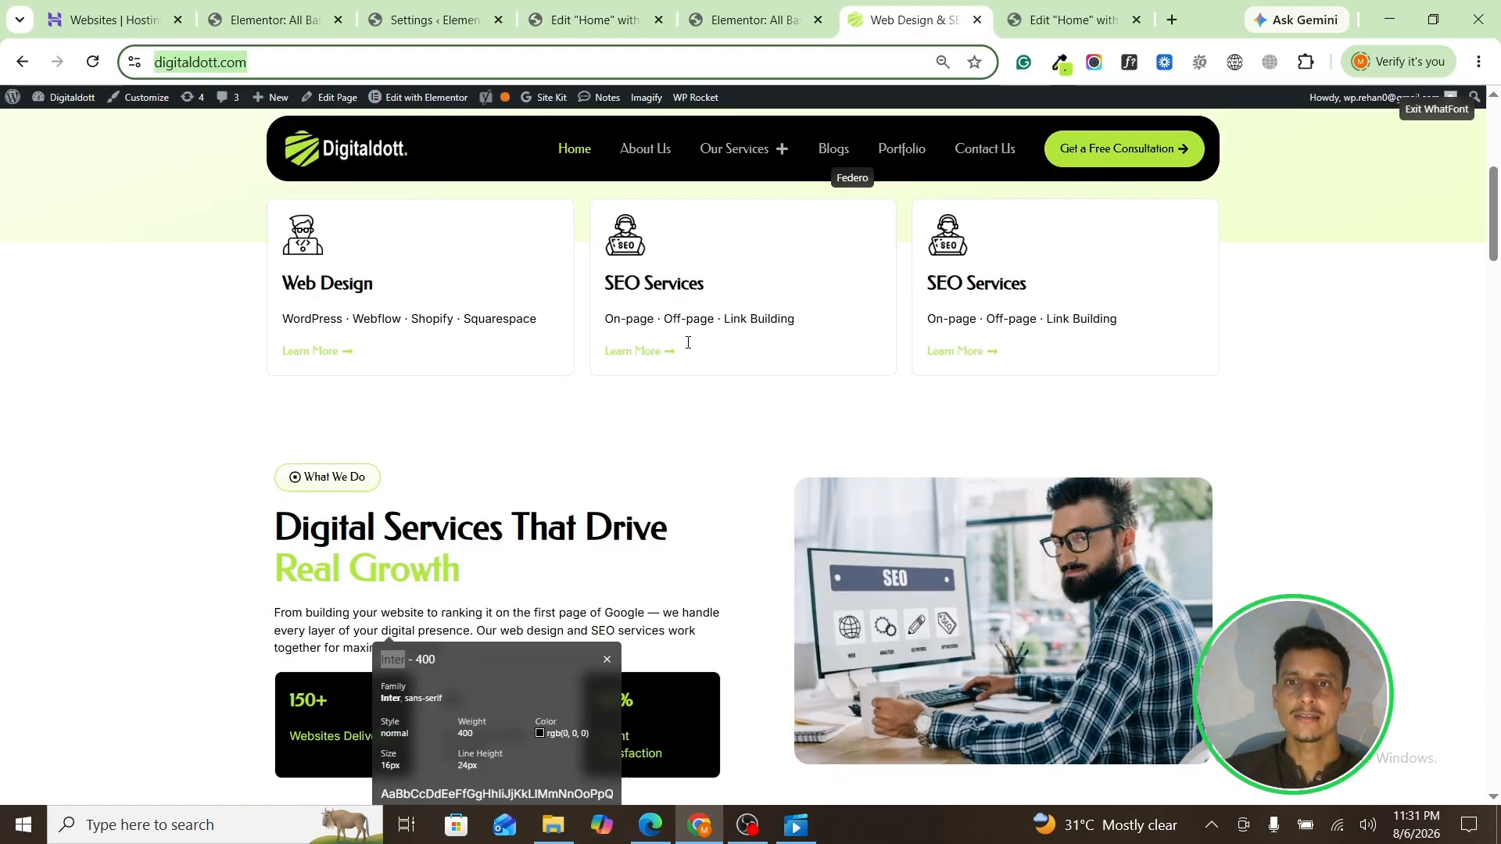
scroll(380, 380, "up", 1)
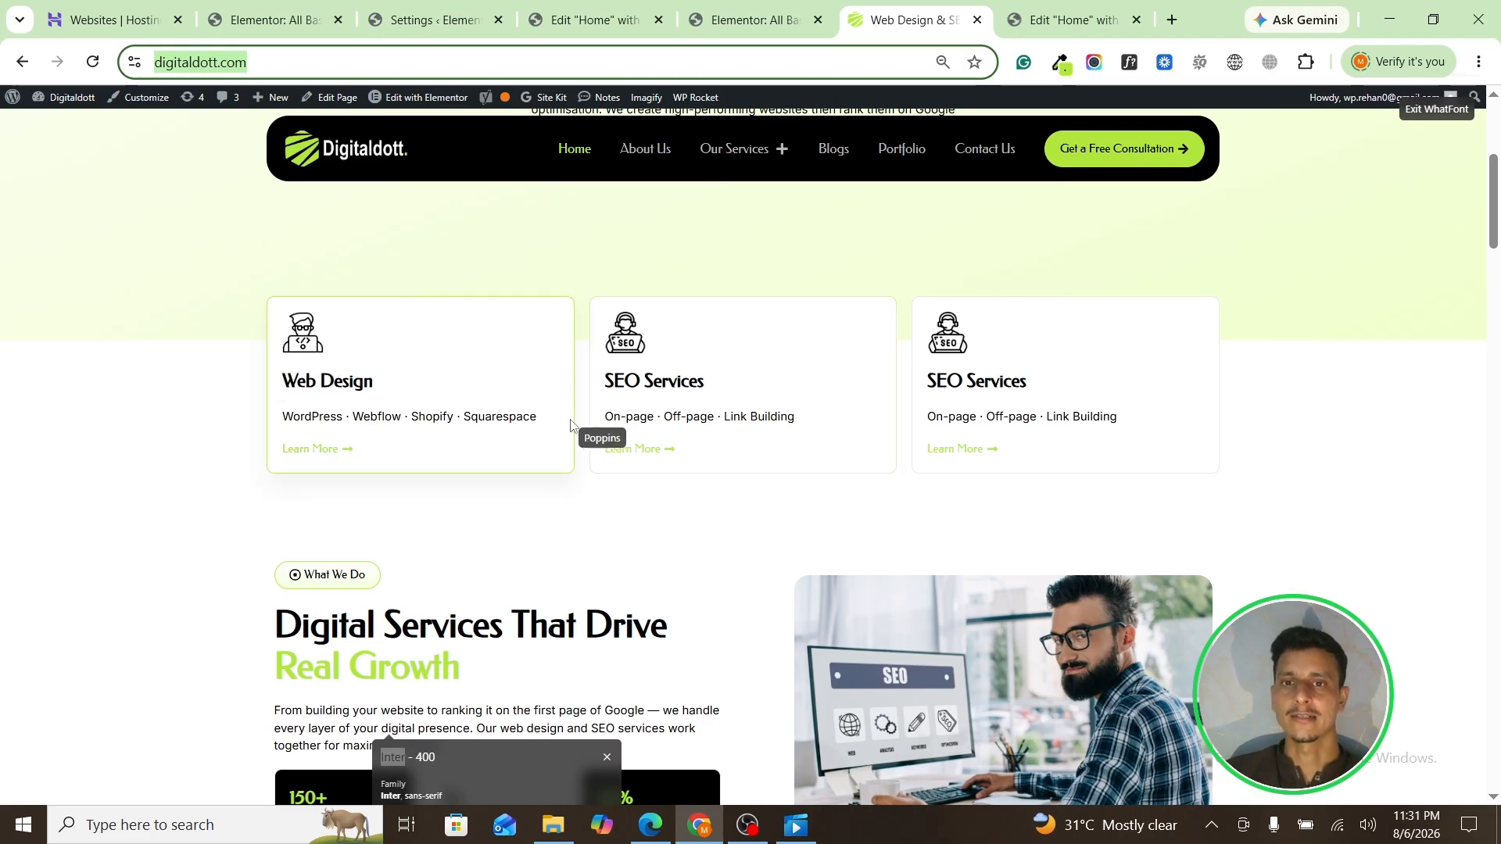
scroll(547, 454, "down", 1)
scroll(755, 542, "up", 5)
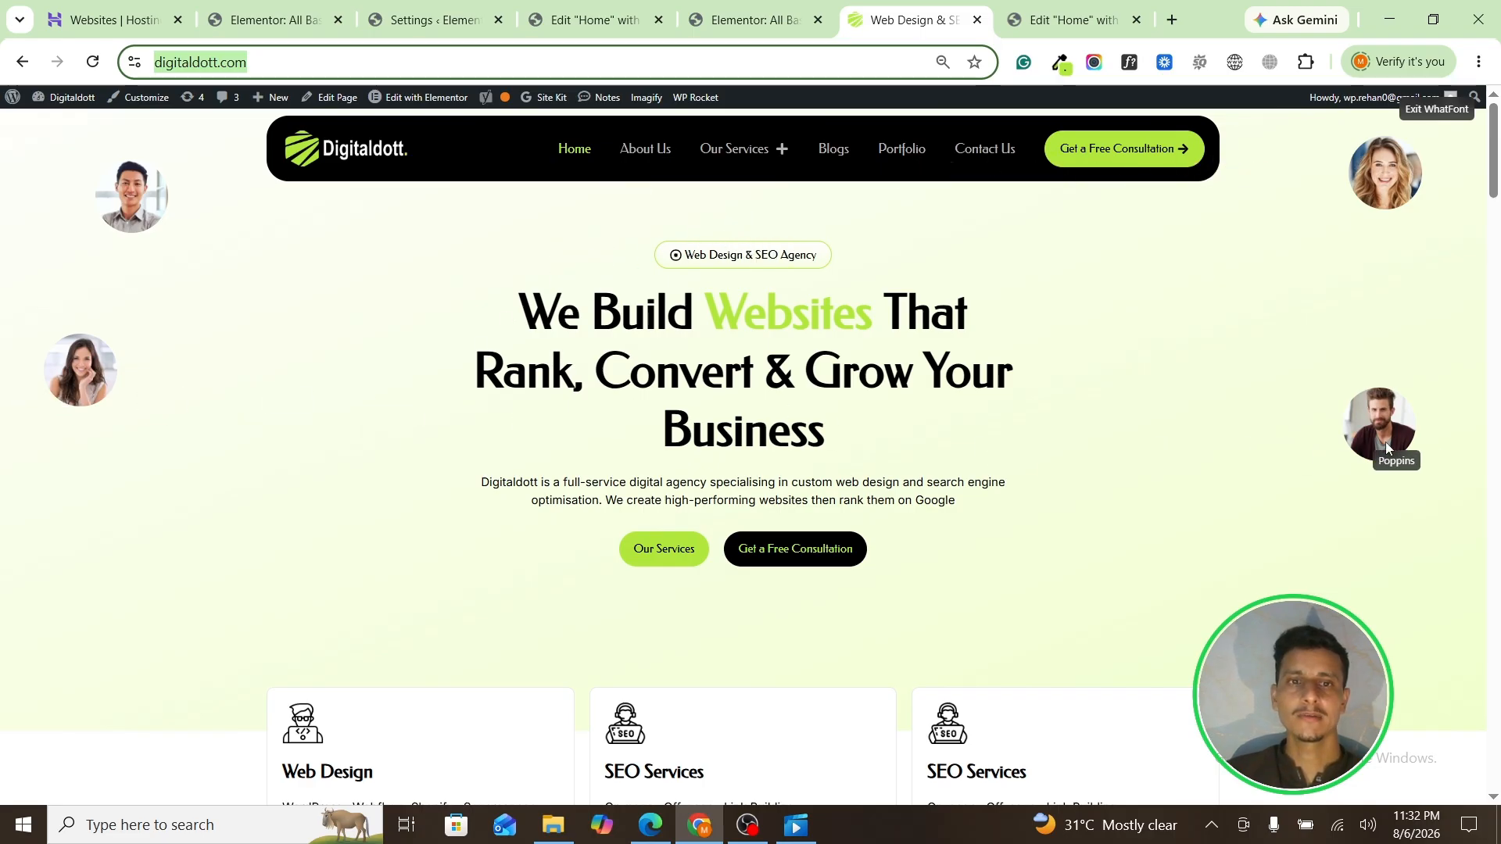
scroll(683, 491, "down", 3)
scroll(683, 491, "down", 10)
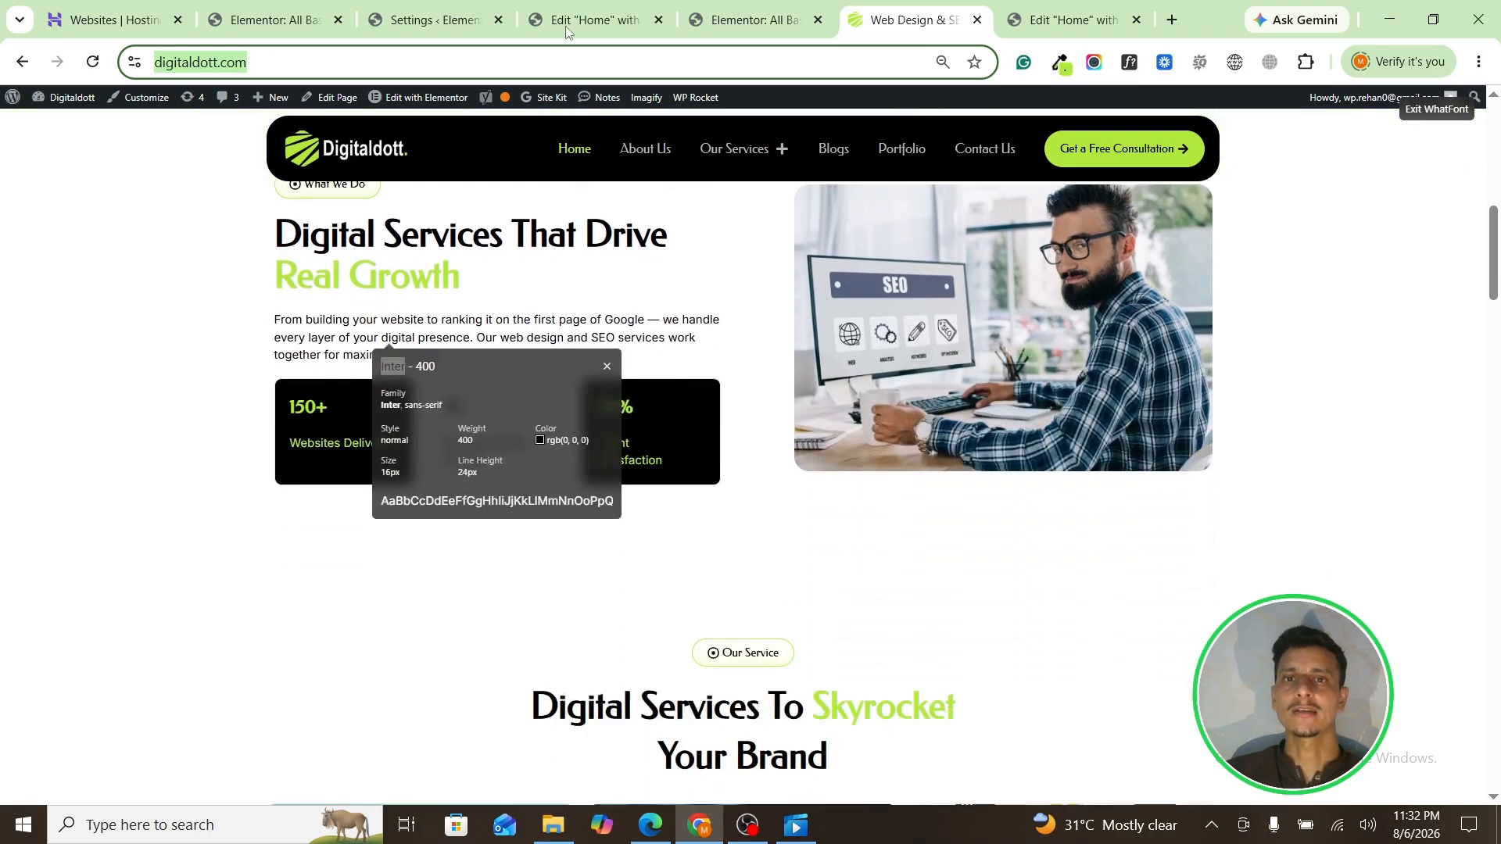
left_click(749, 19)
key("ctrl+shift+Tab")
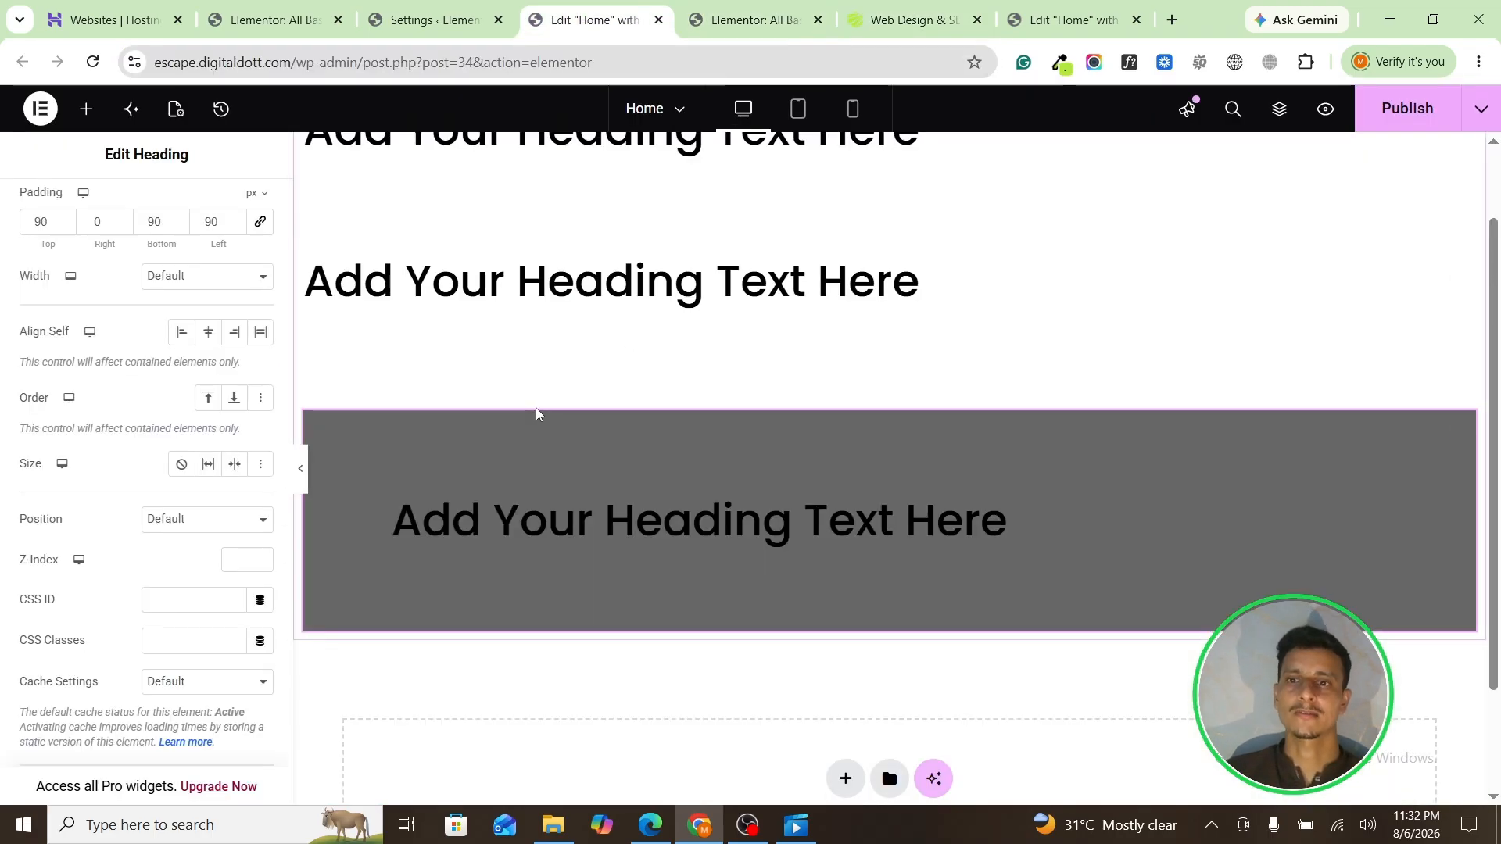
Step: Try the Full Width (100%) and Default width options on the bottom heading, ending on Full Width (100%)
scroll(243, 383, "up", 3)
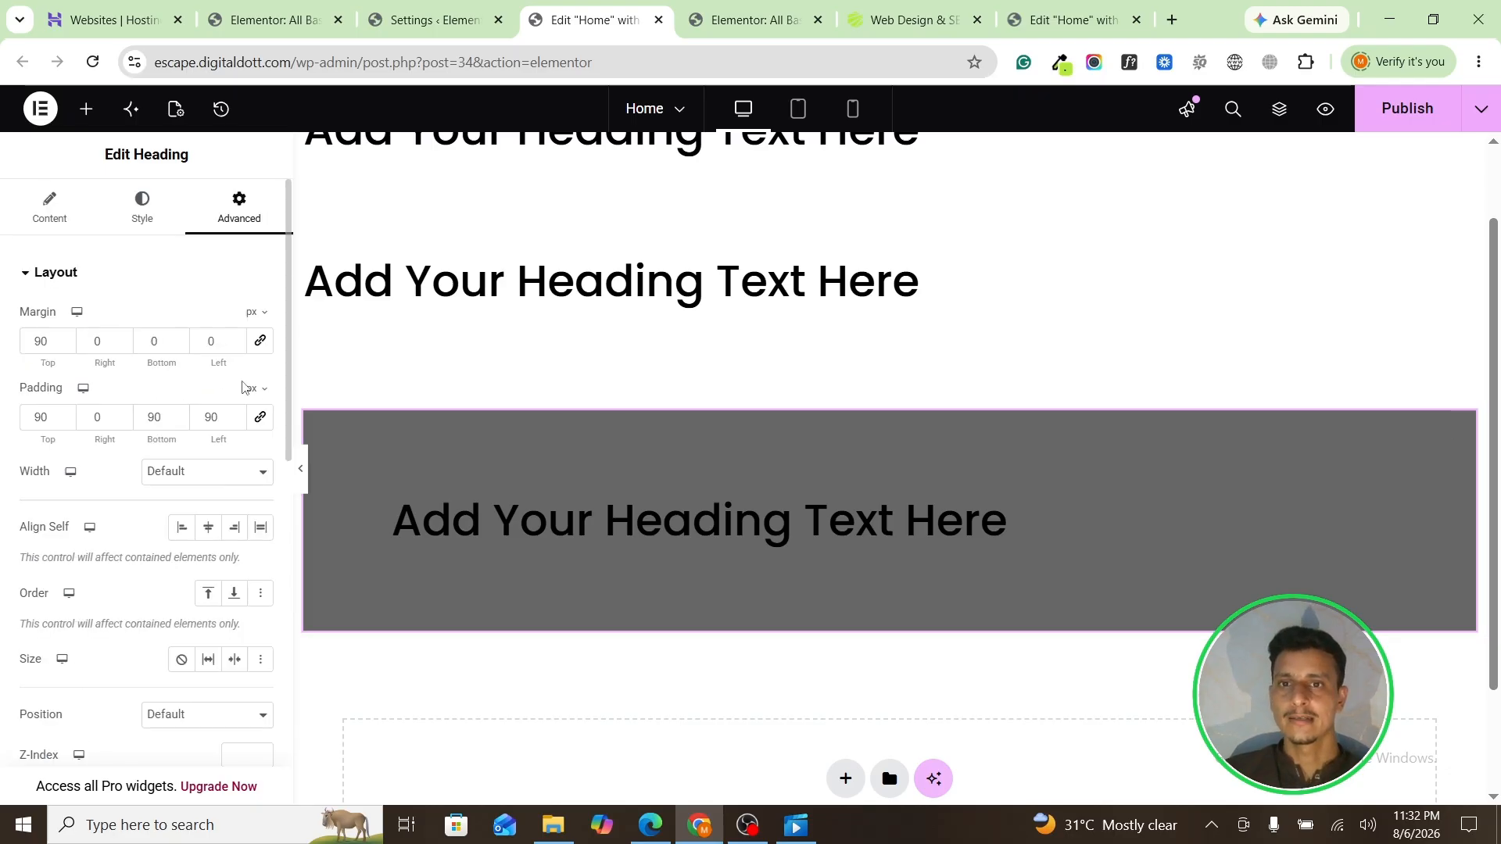
left_click(163, 477)
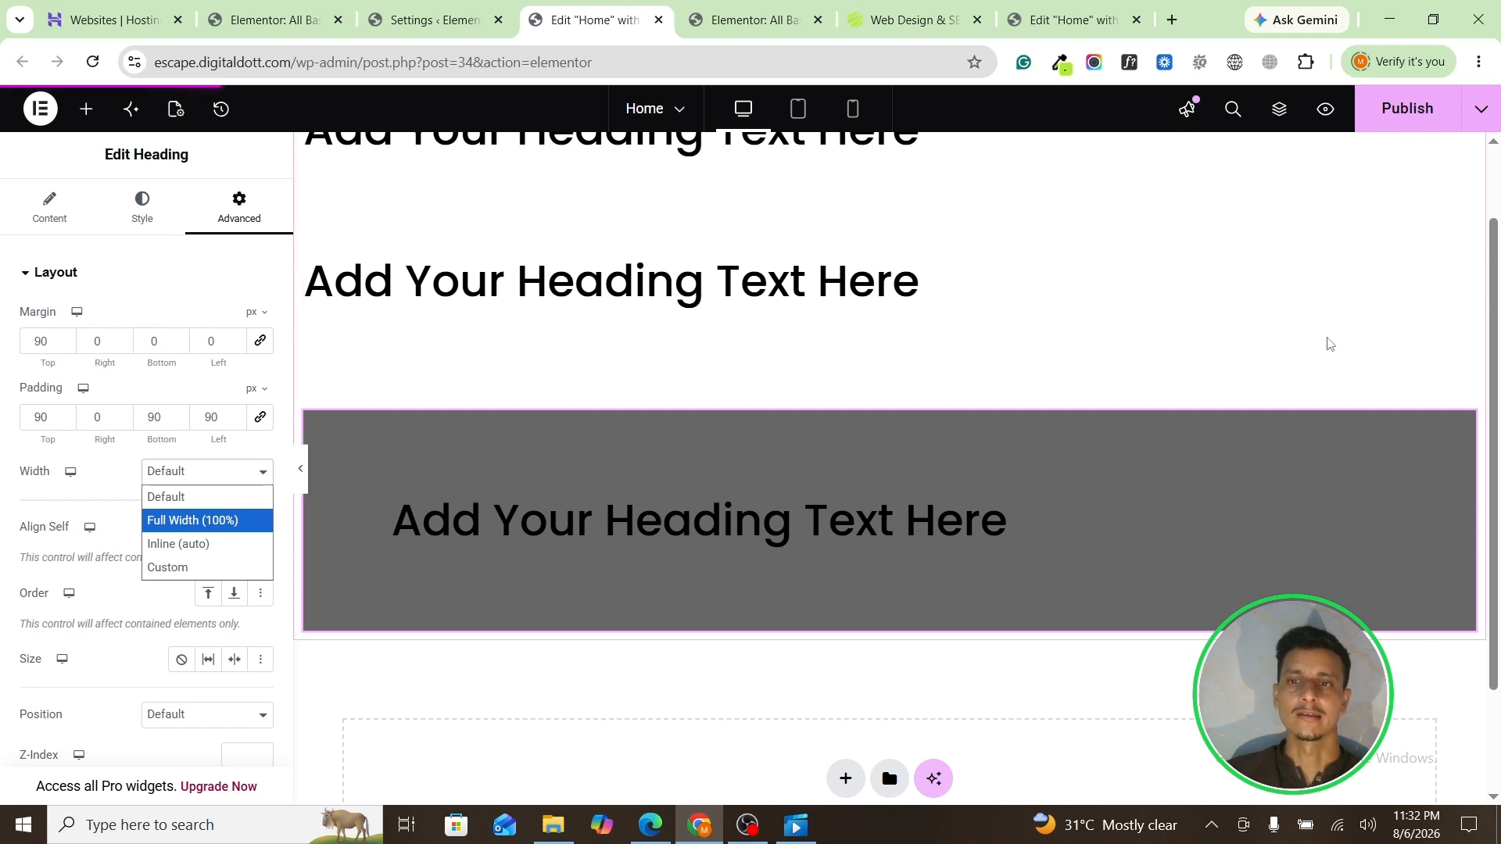
left_click(178, 522)
left_click(206, 479)
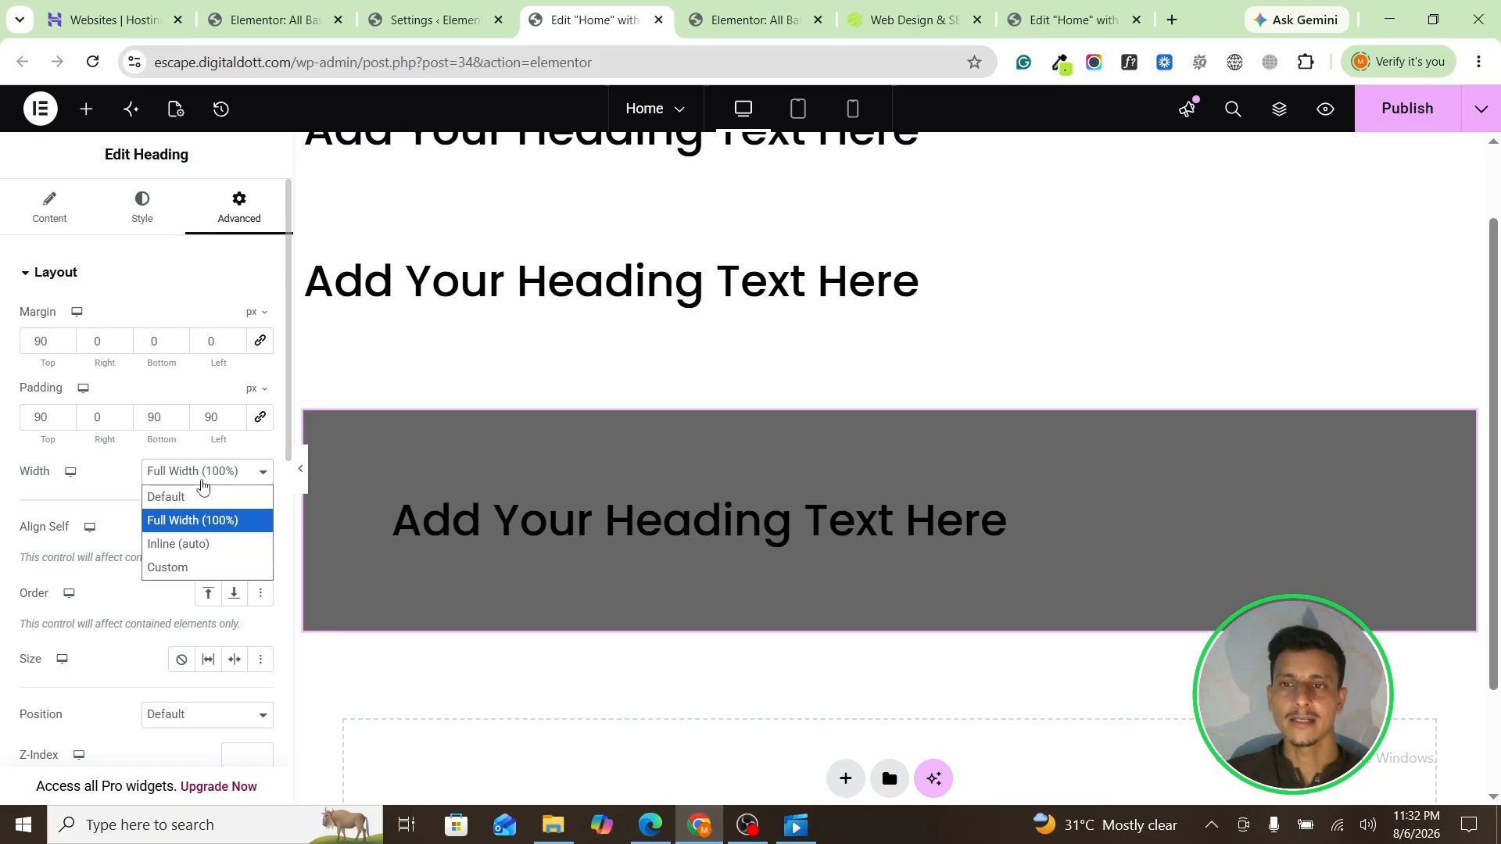
left_click(201, 499)
left_click(207, 479)
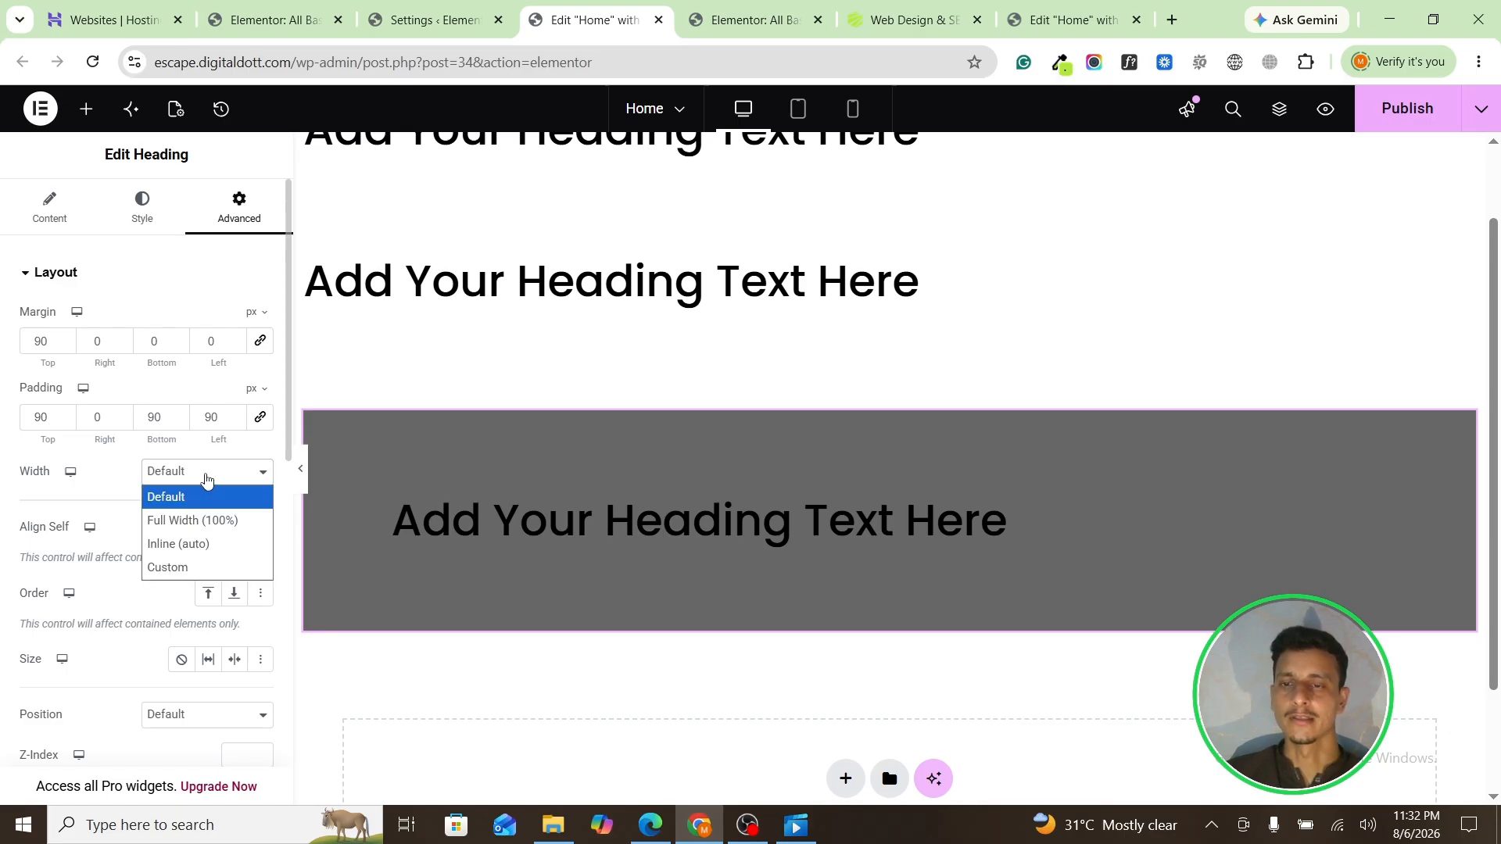
left_click(195, 518)
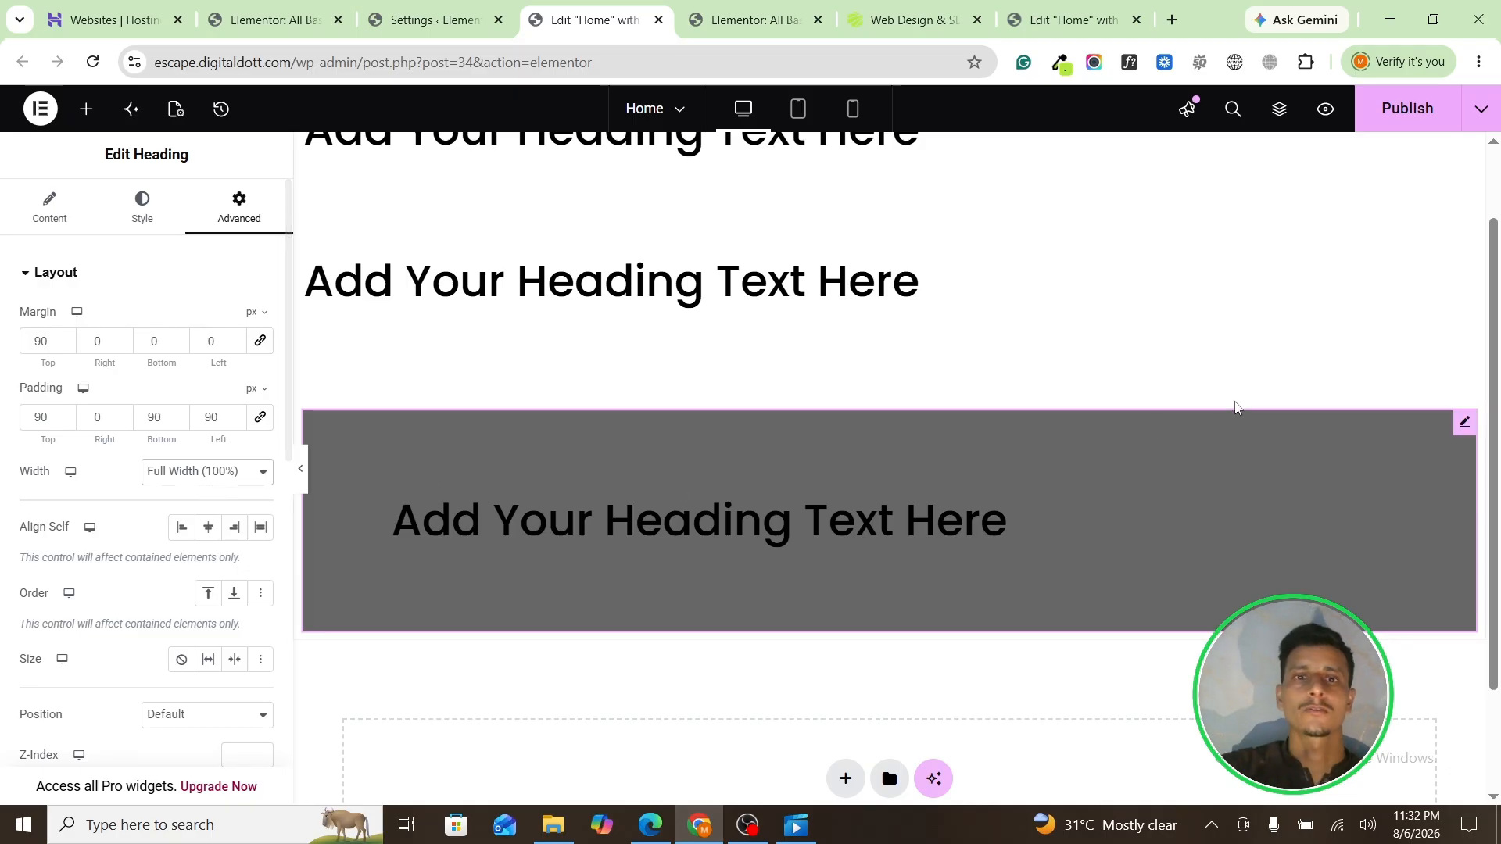
Step: Set the bottom heading's width to Inline (auto) and its Align Self to Start
left_click(234, 474)
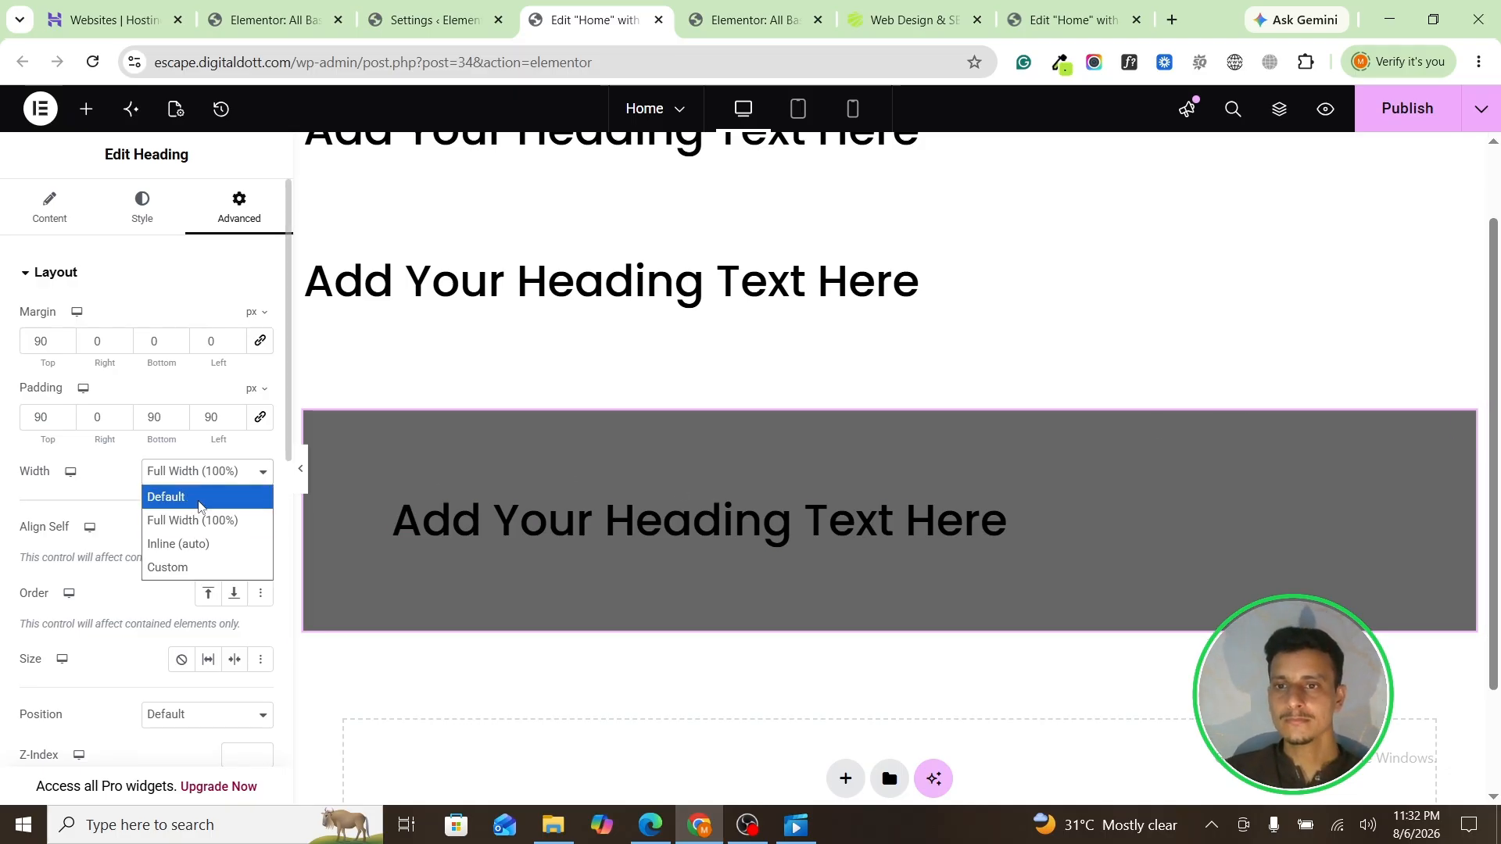
left_click(186, 545)
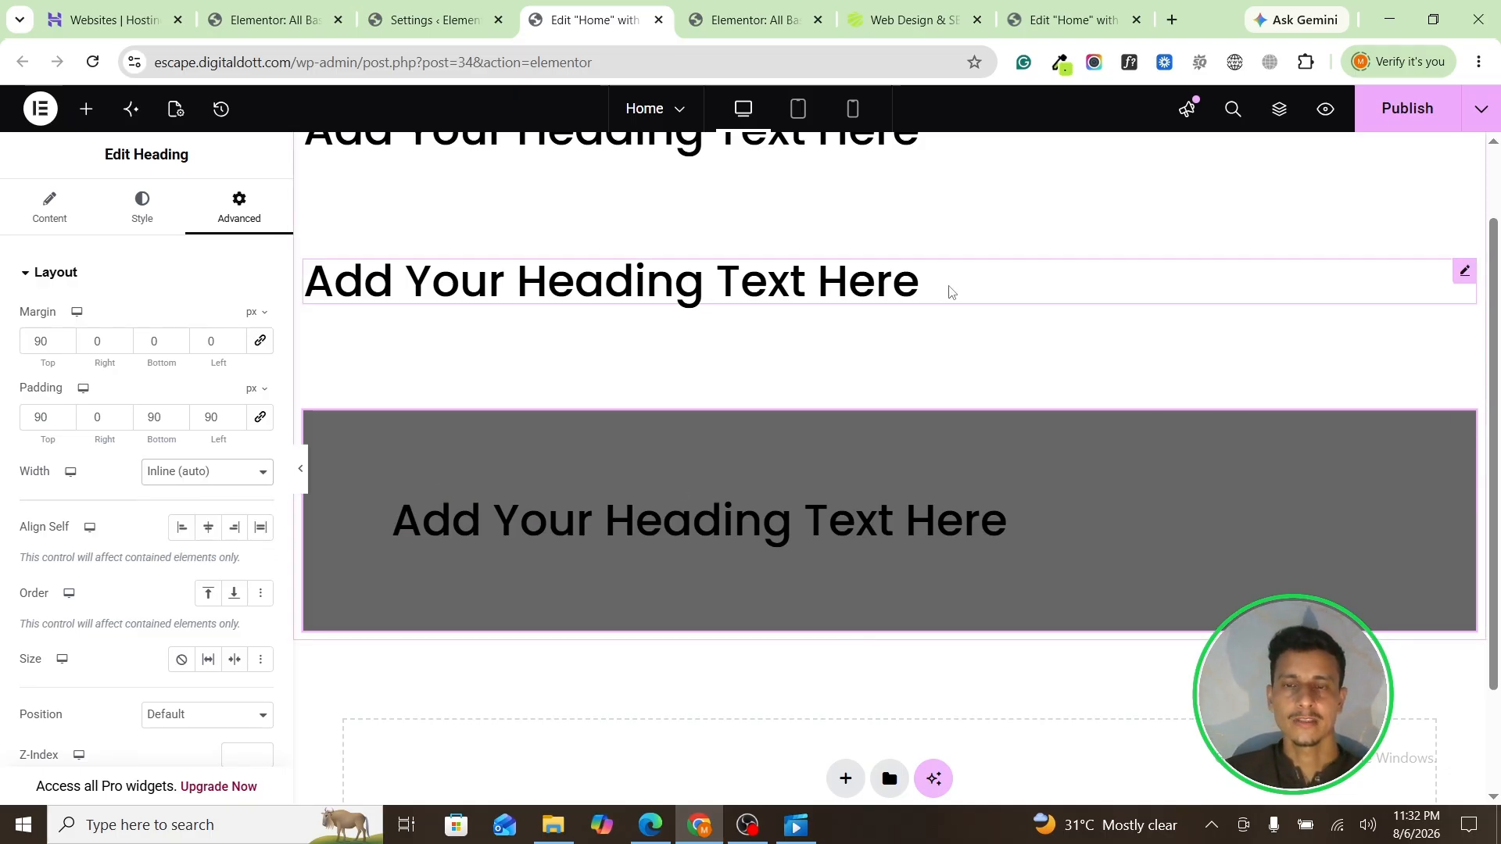
left_click(182, 527)
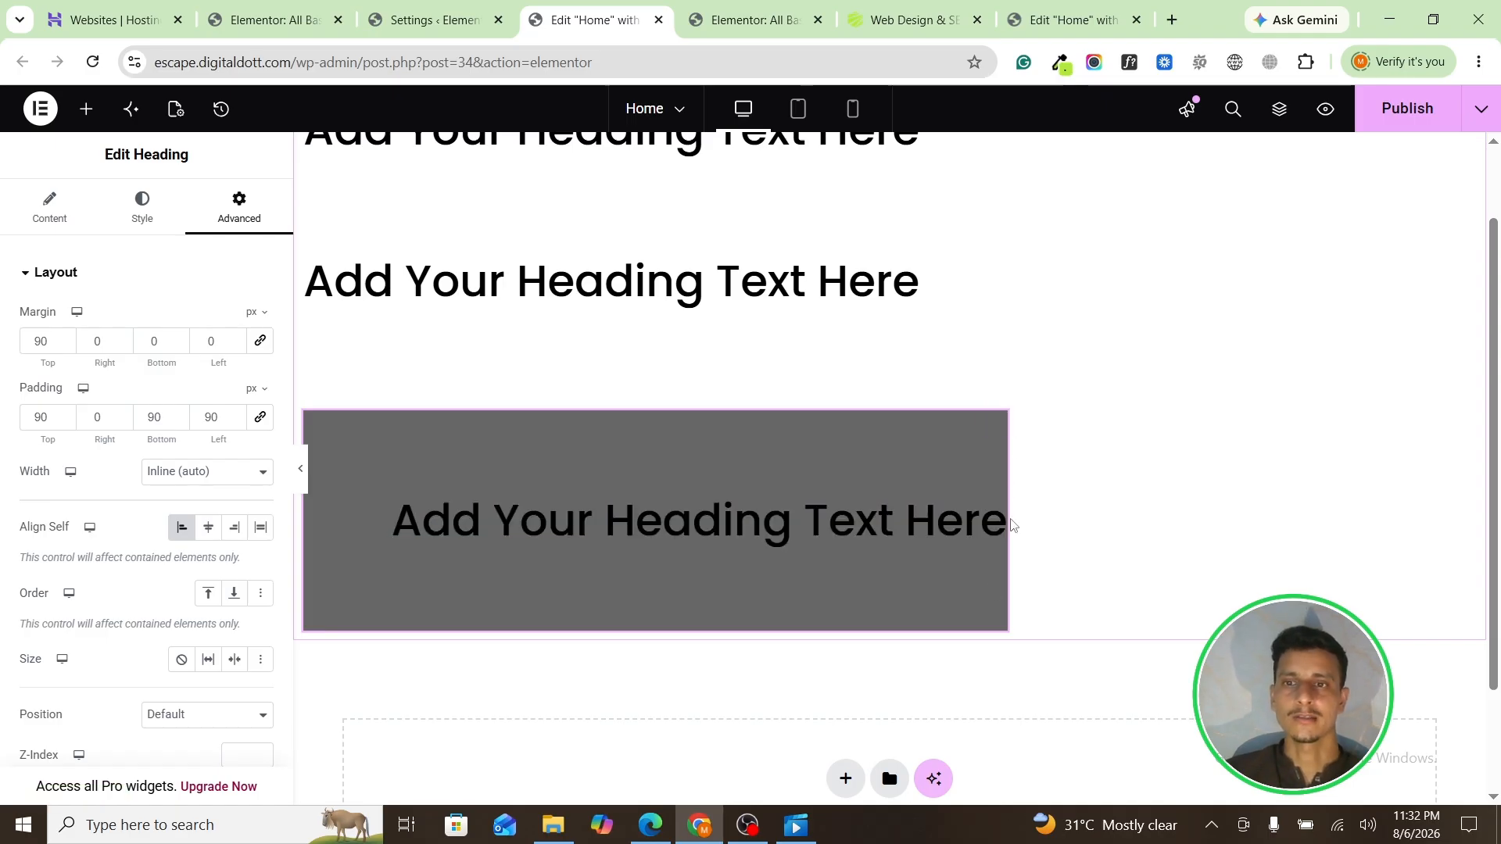
Step: Try a Custom width on the bottom heading, enlarge it to span the container, and switch the width to Full Width (100%)
left_click(179, 475)
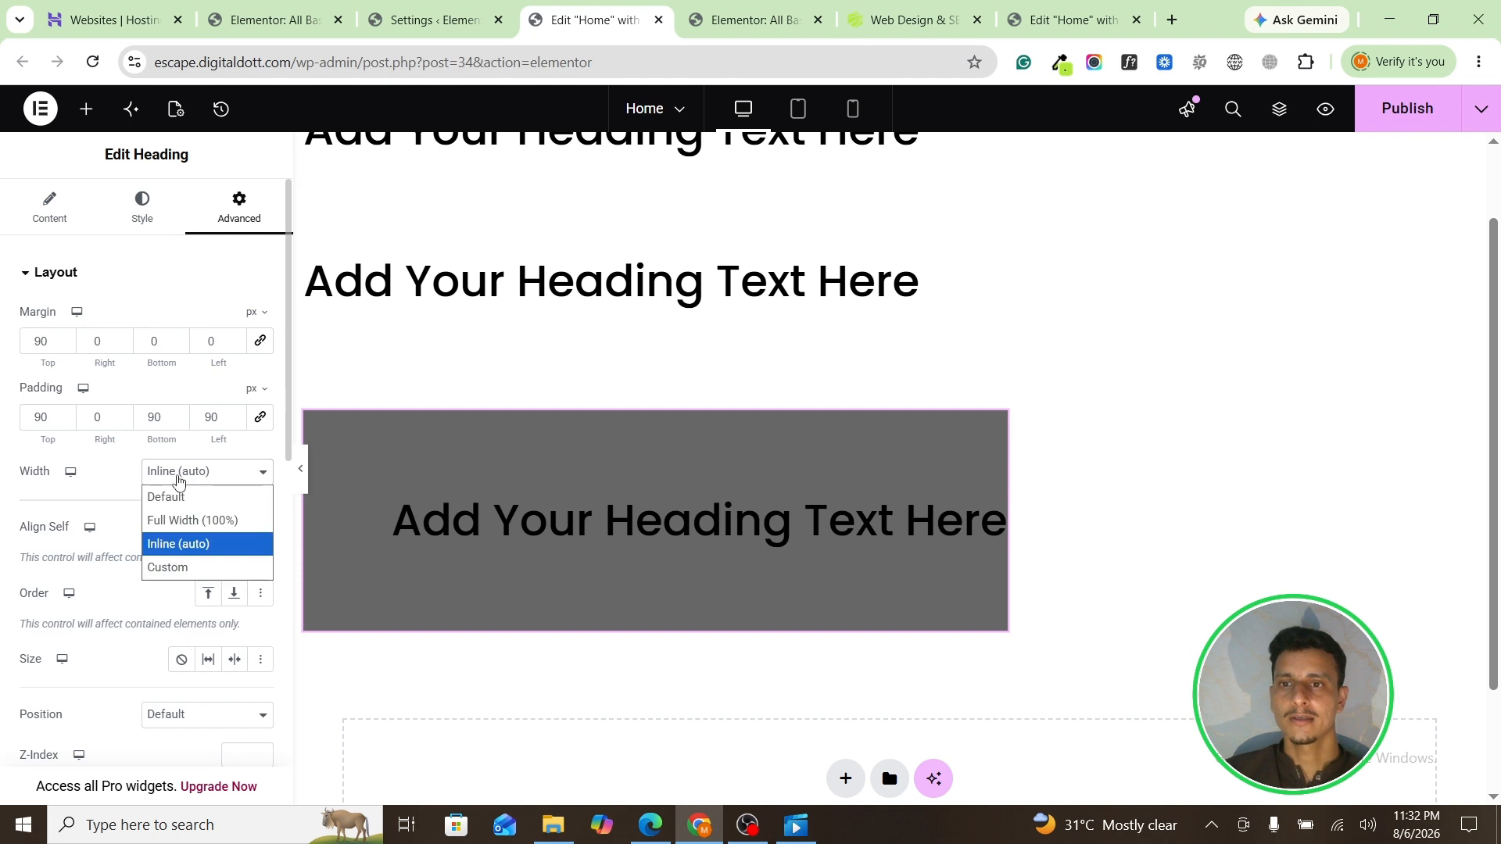
left_click(169, 568)
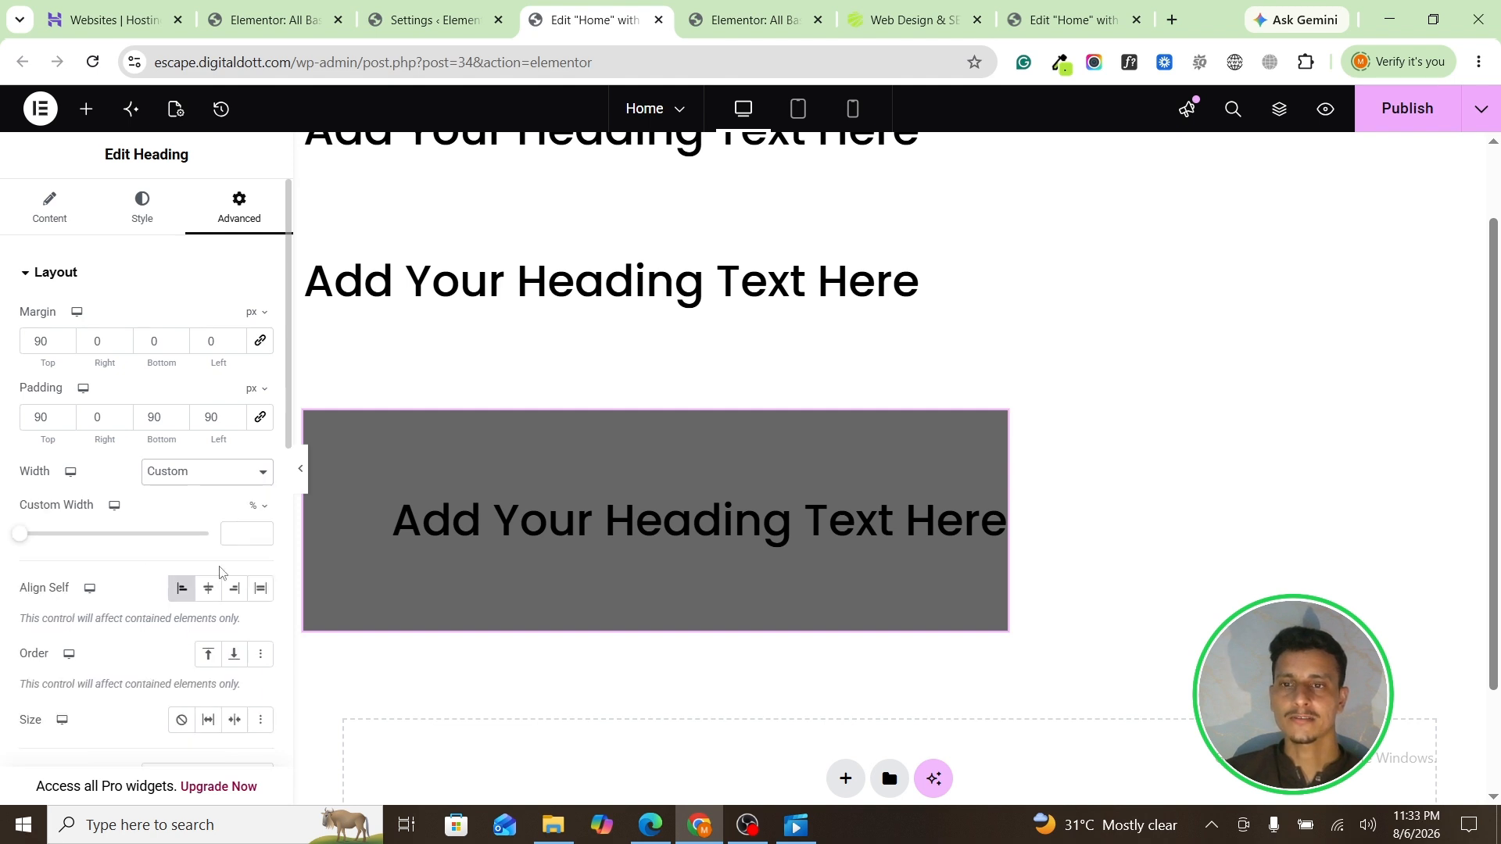
left_click_drag(20, 543, 229, 529)
left_click(176, 473)
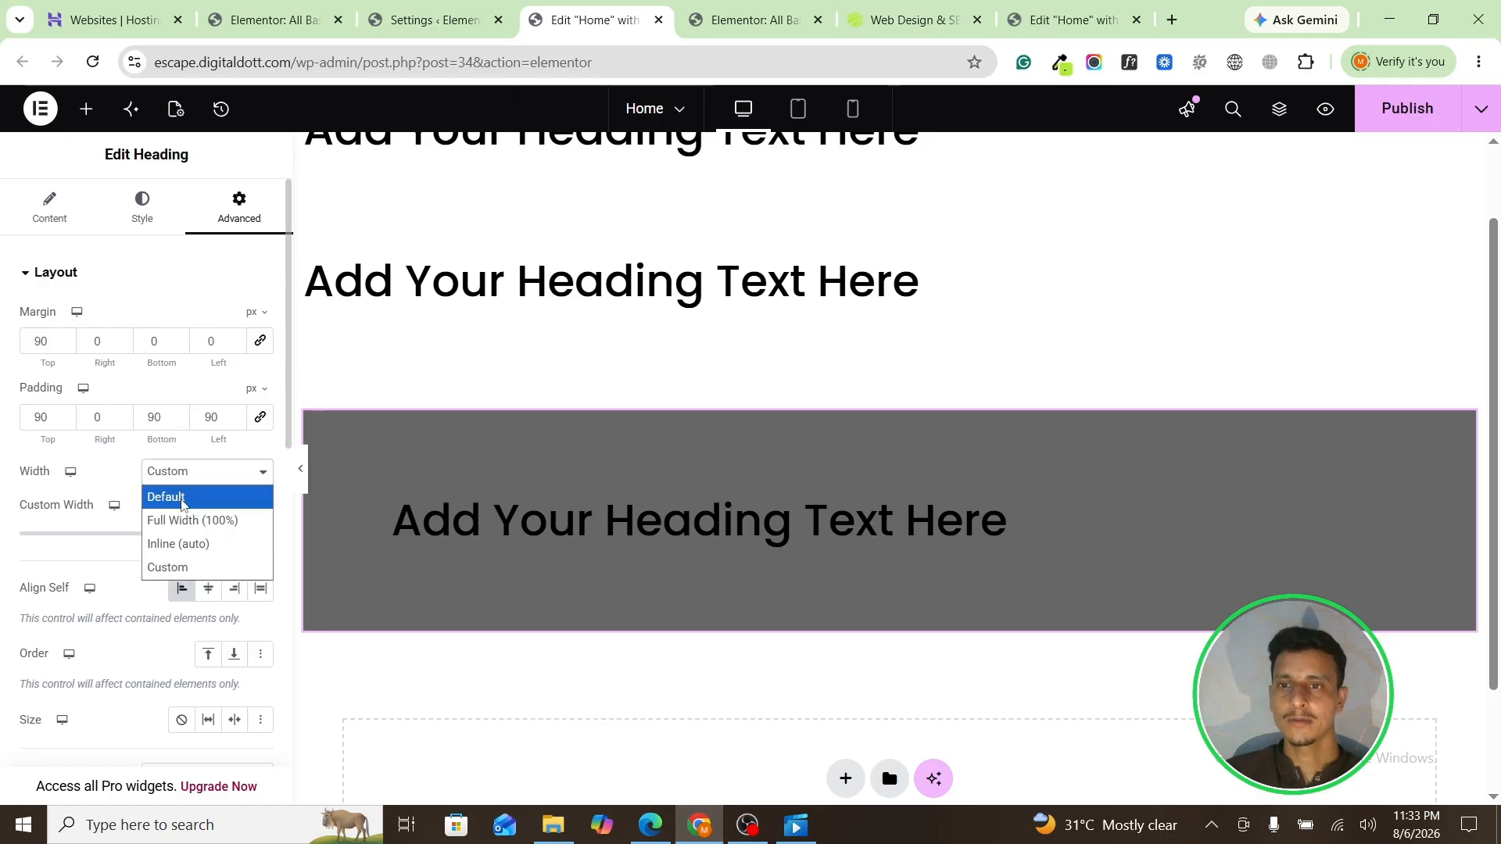
left_click(192, 519)
Step: Set the bottom heading's width to Inline (auto) and its Align Self to Center
left_click(187, 473)
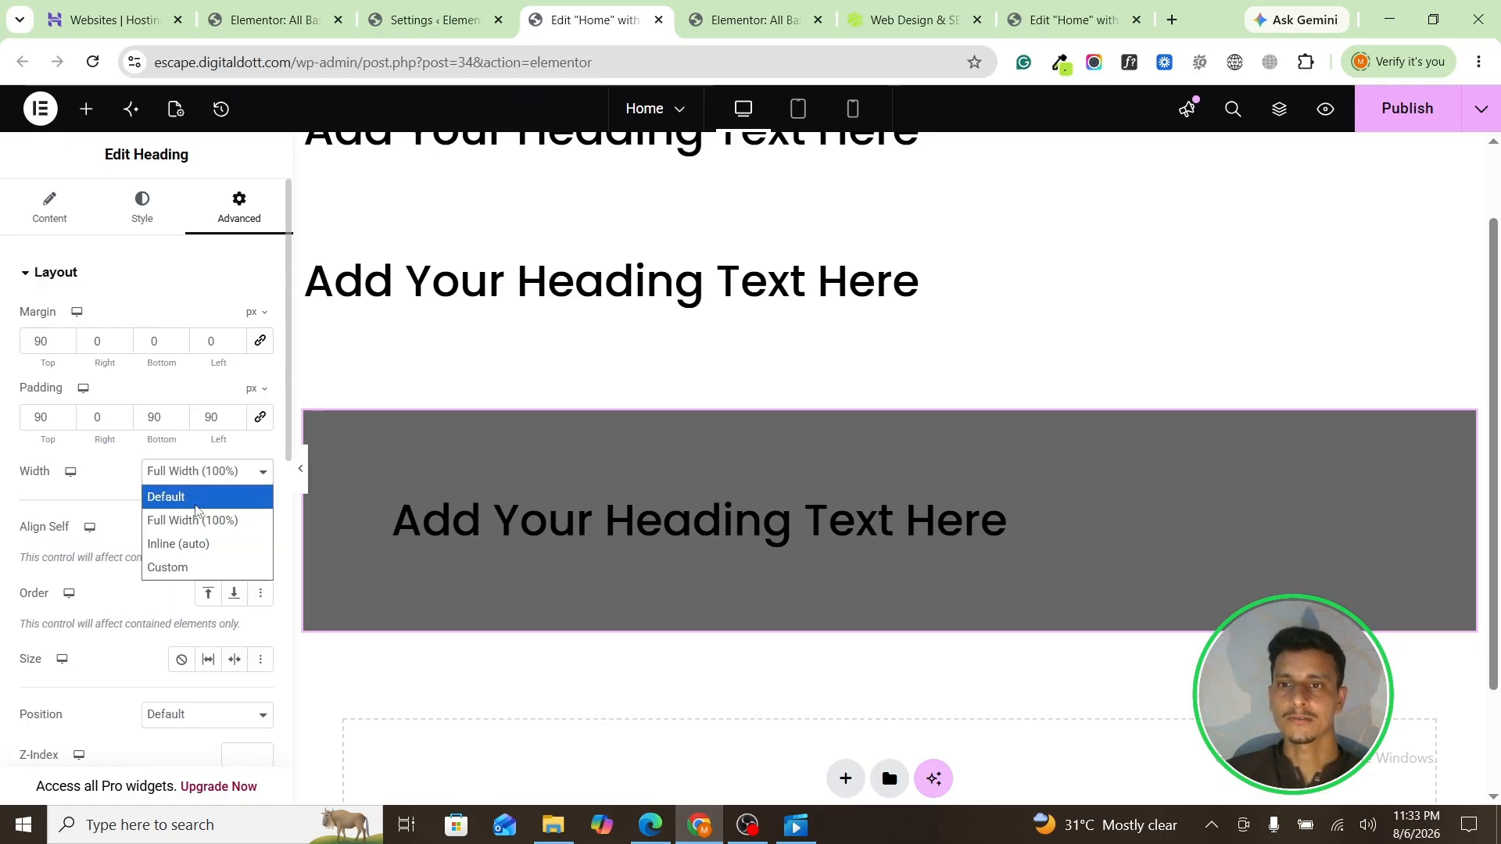
left_click(185, 544)
left_click(209, 530)
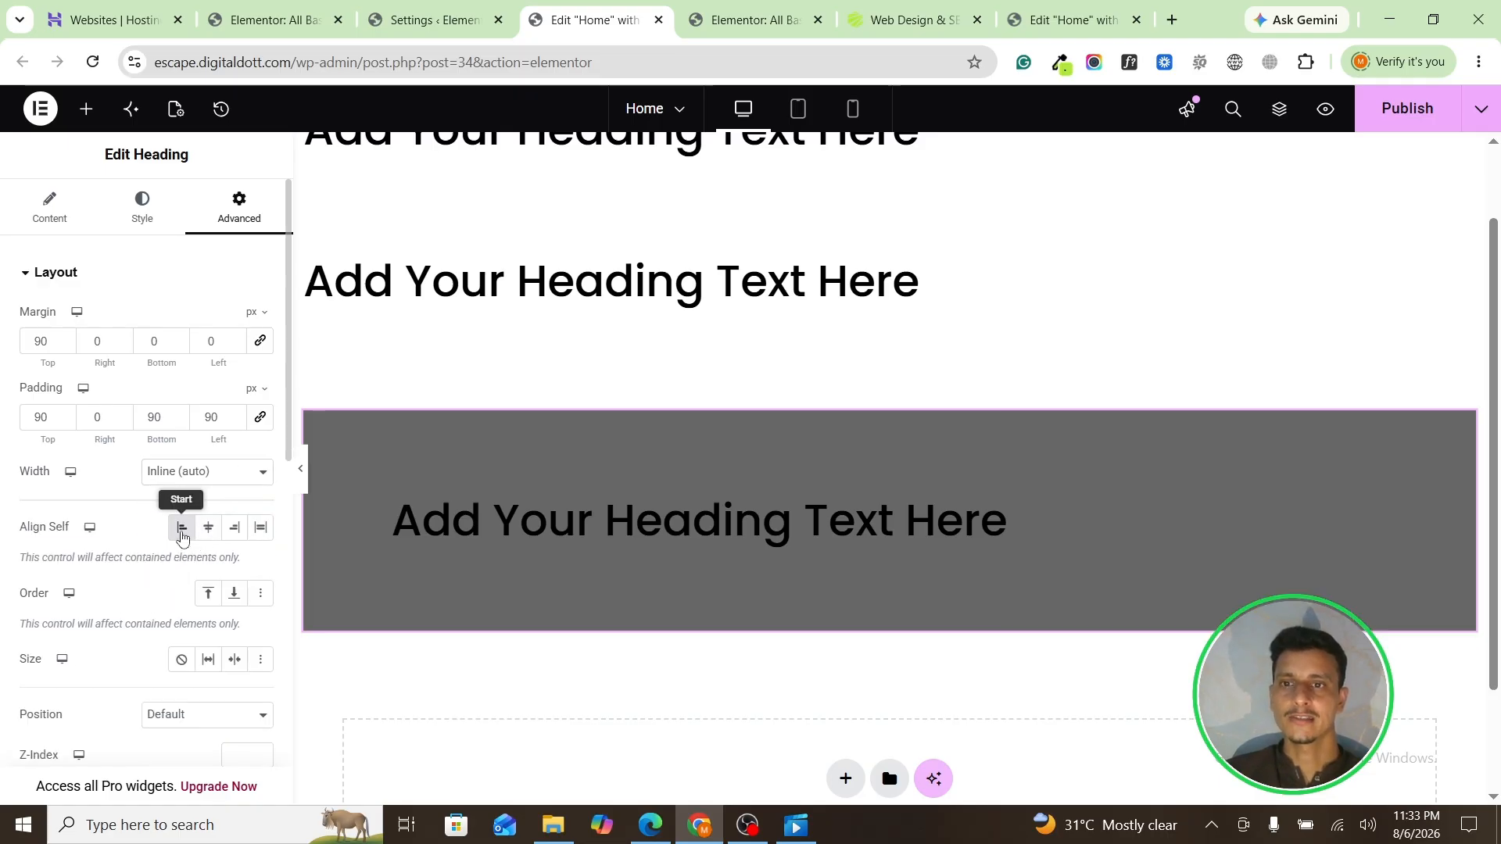
left_click(208, 528)
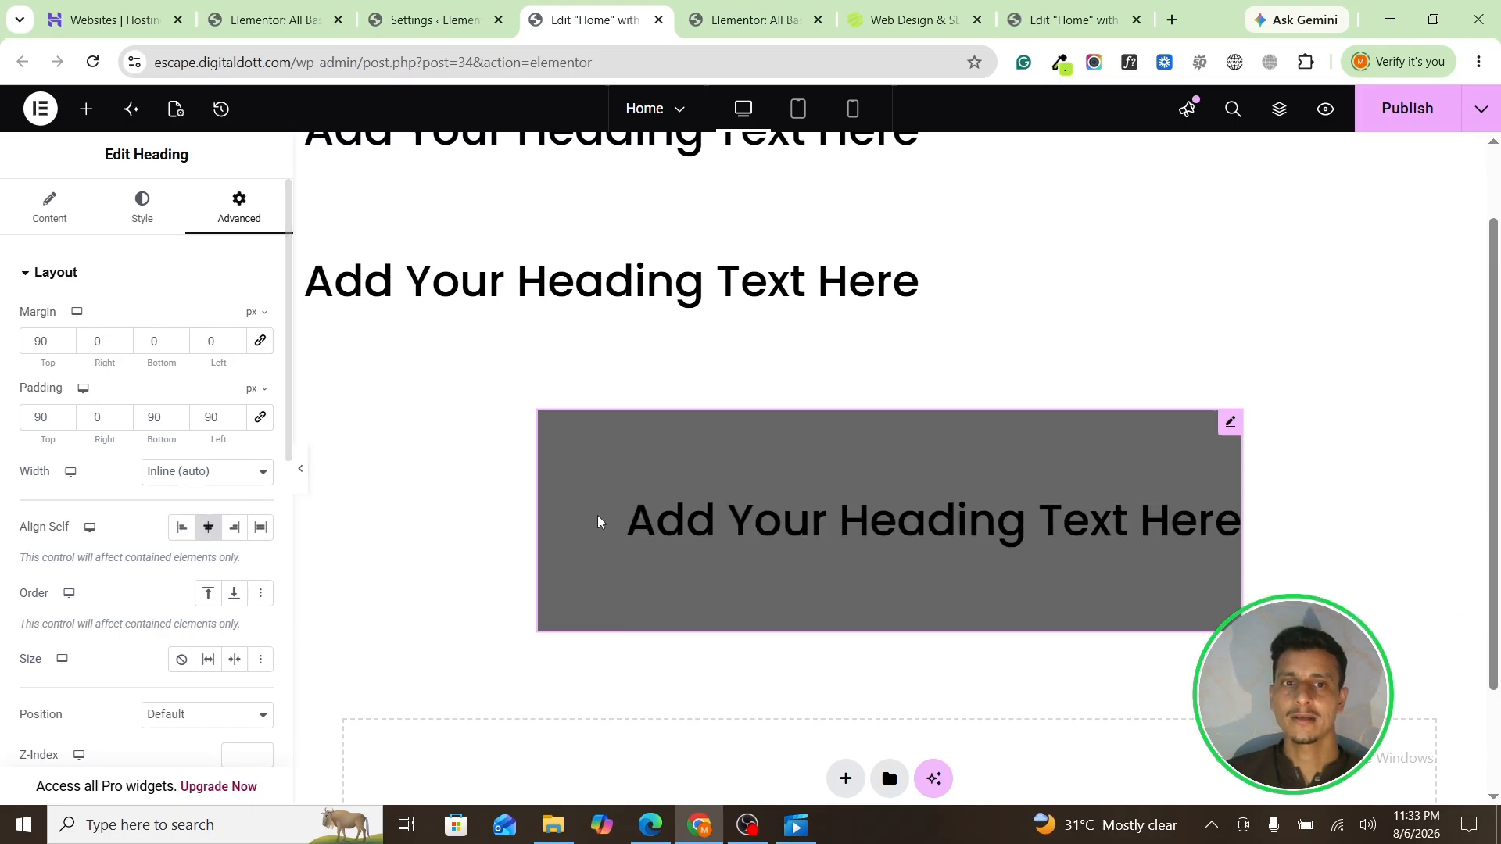
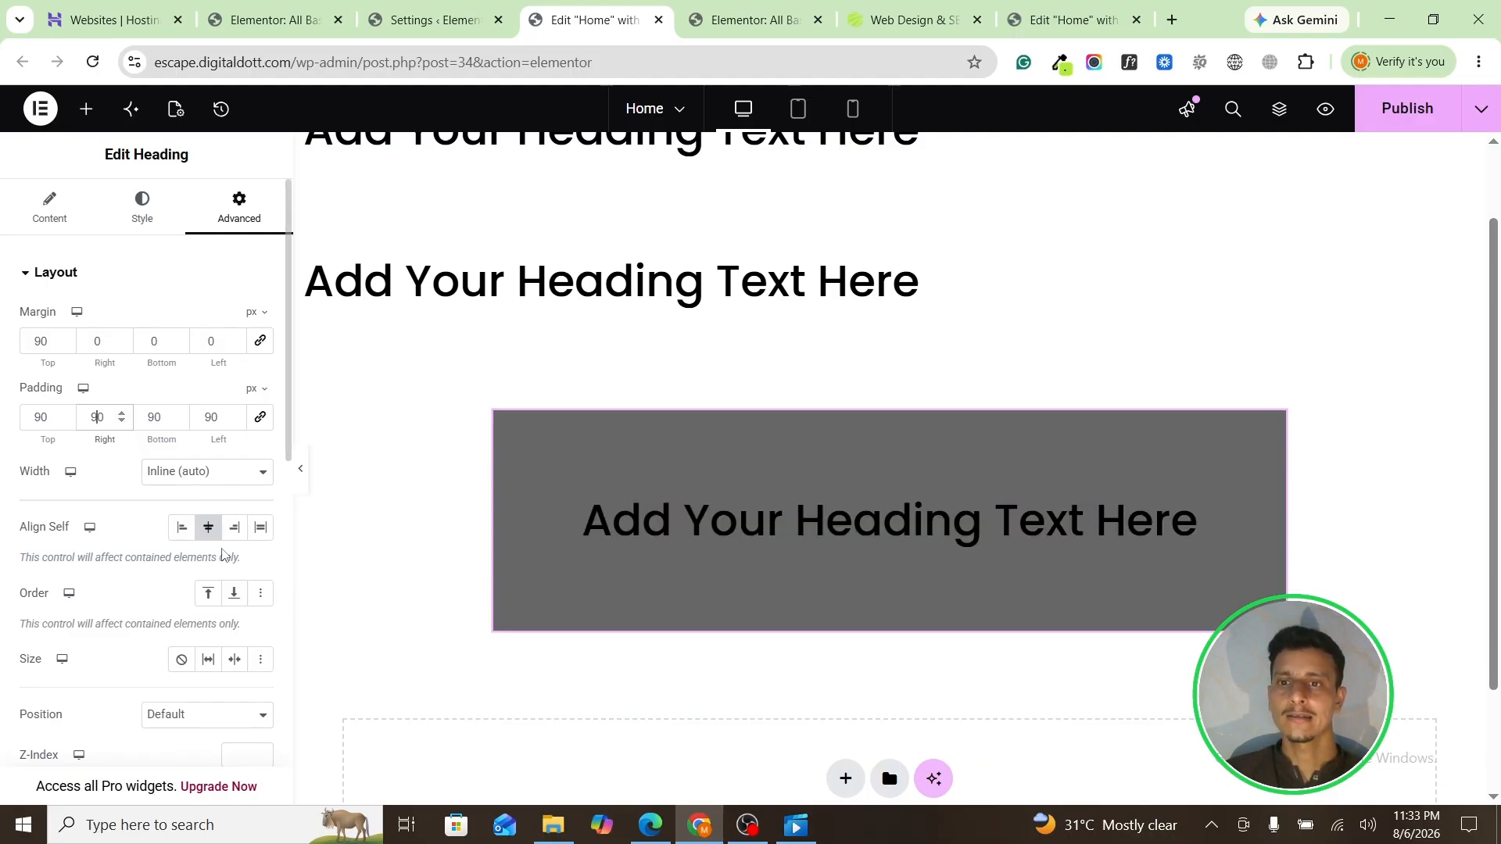
Step: Try Start and Center for the bottom heading's Align Self, finishing with End
left_click(178, 534)
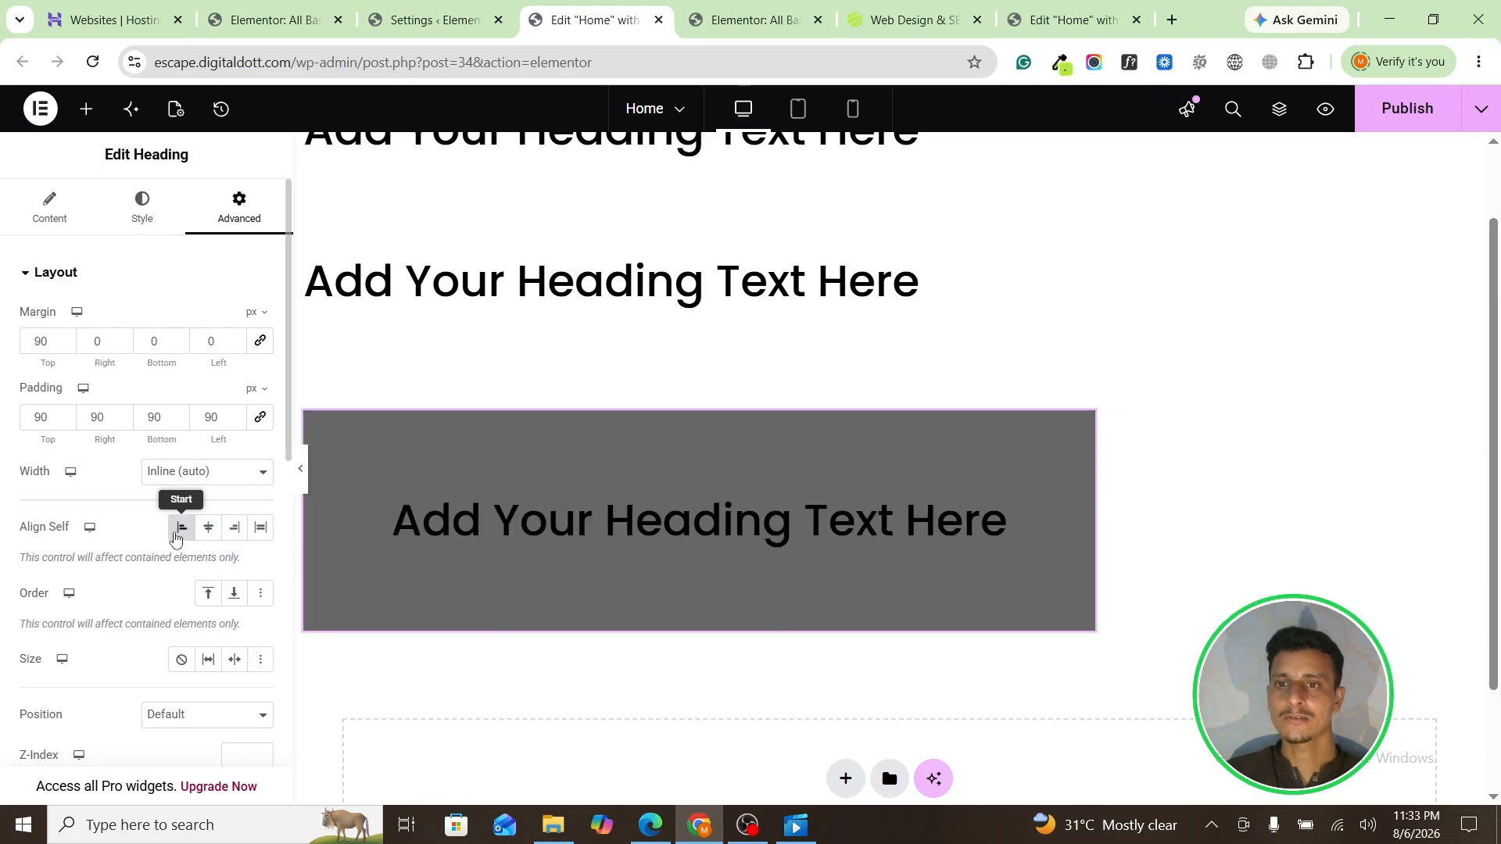
left_click(208, 530)
left_click(236, 530)
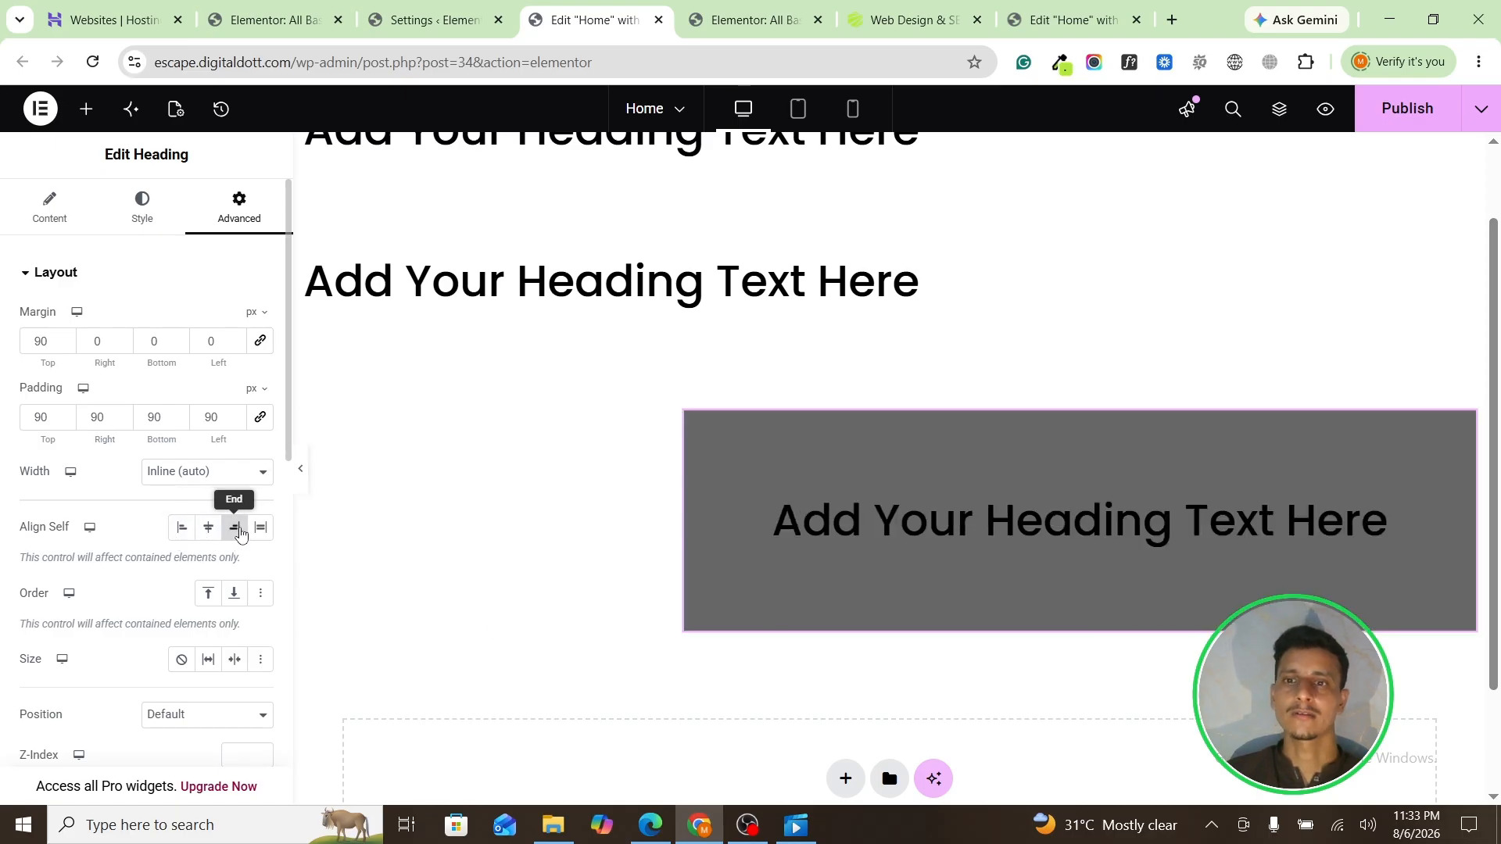
Step: Try Stretch as the grey heading's self-alignment, and set it to Center instead
left_click(261, 530)
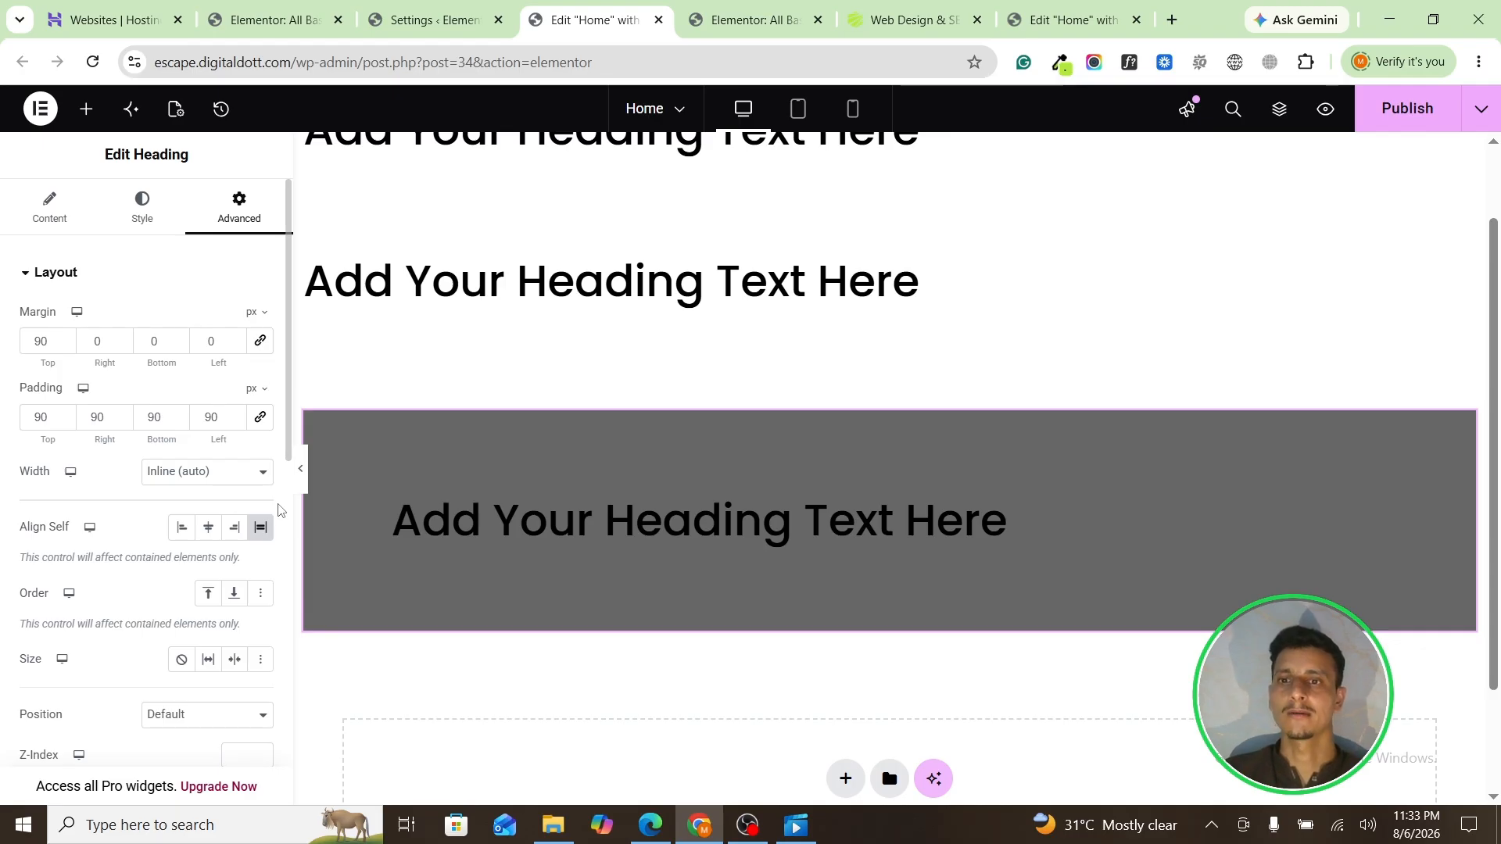
left_click(208, 528)
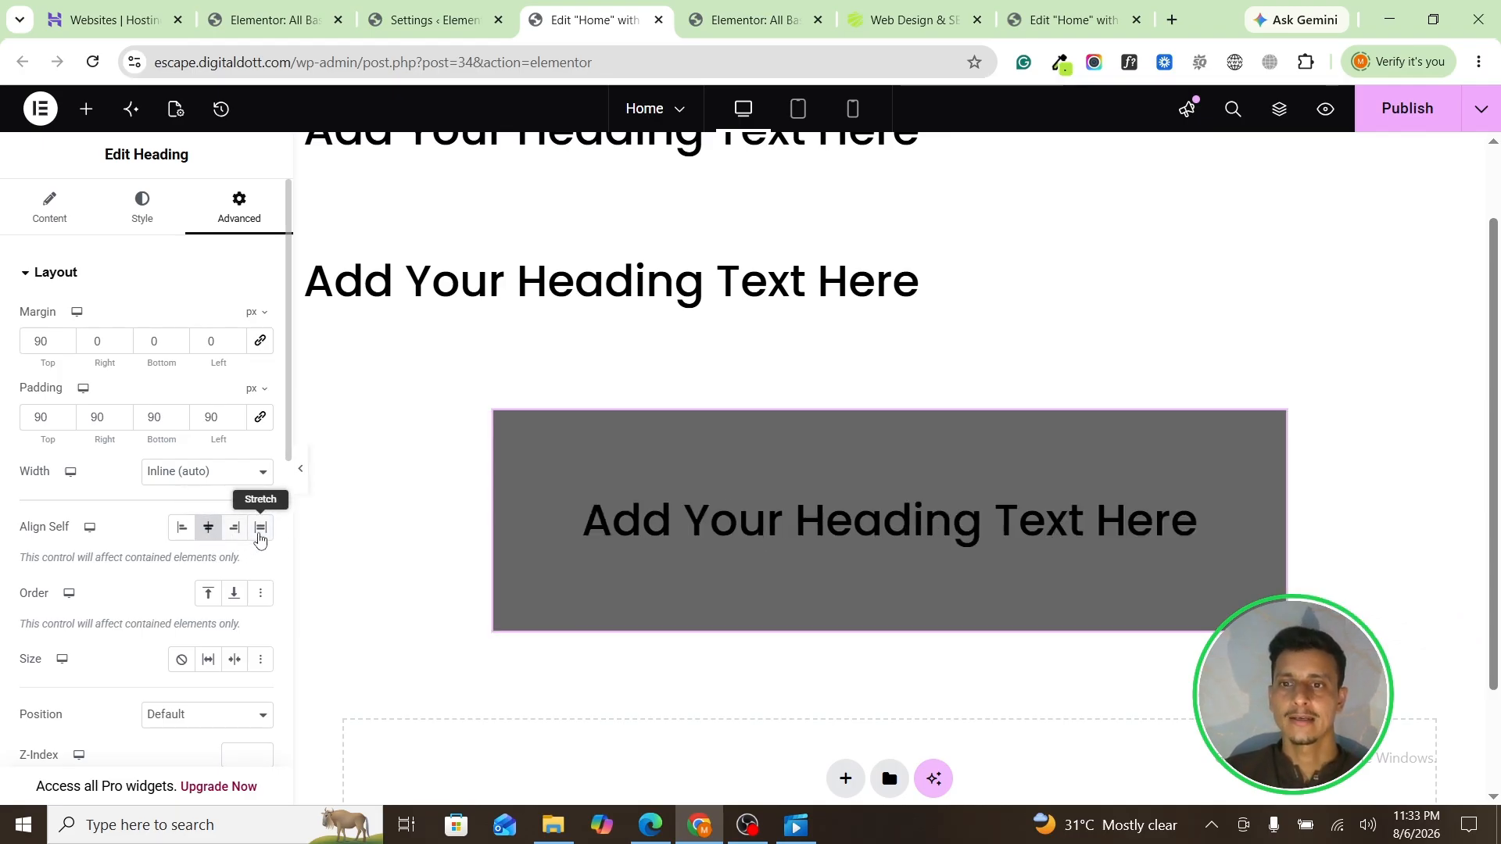
scroll(883, 444, "down", 1)
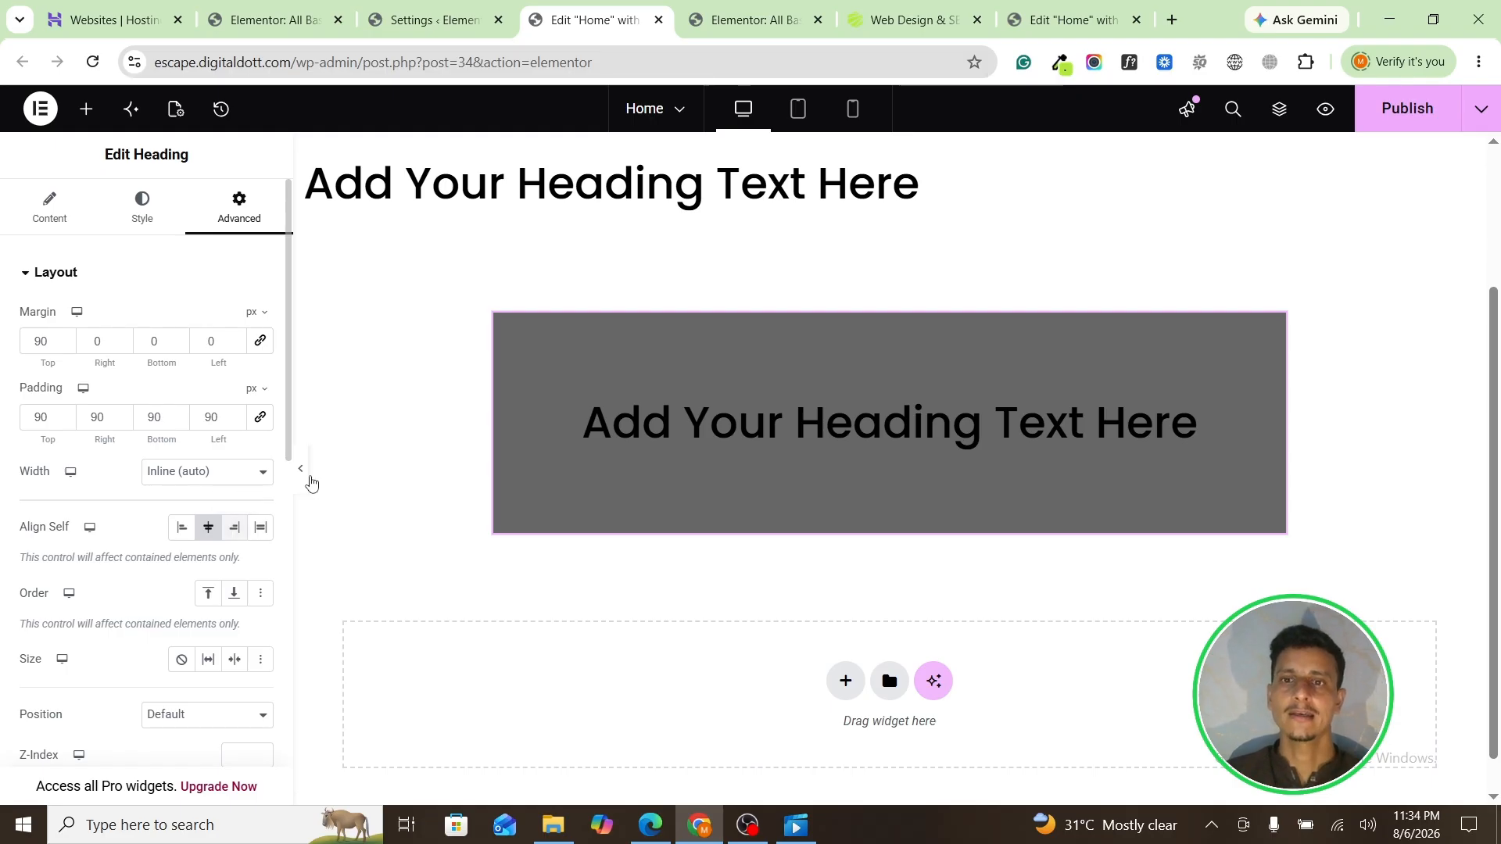
scroll(741, 422, "down", 1)
scroll(741, 422, "up", 5)
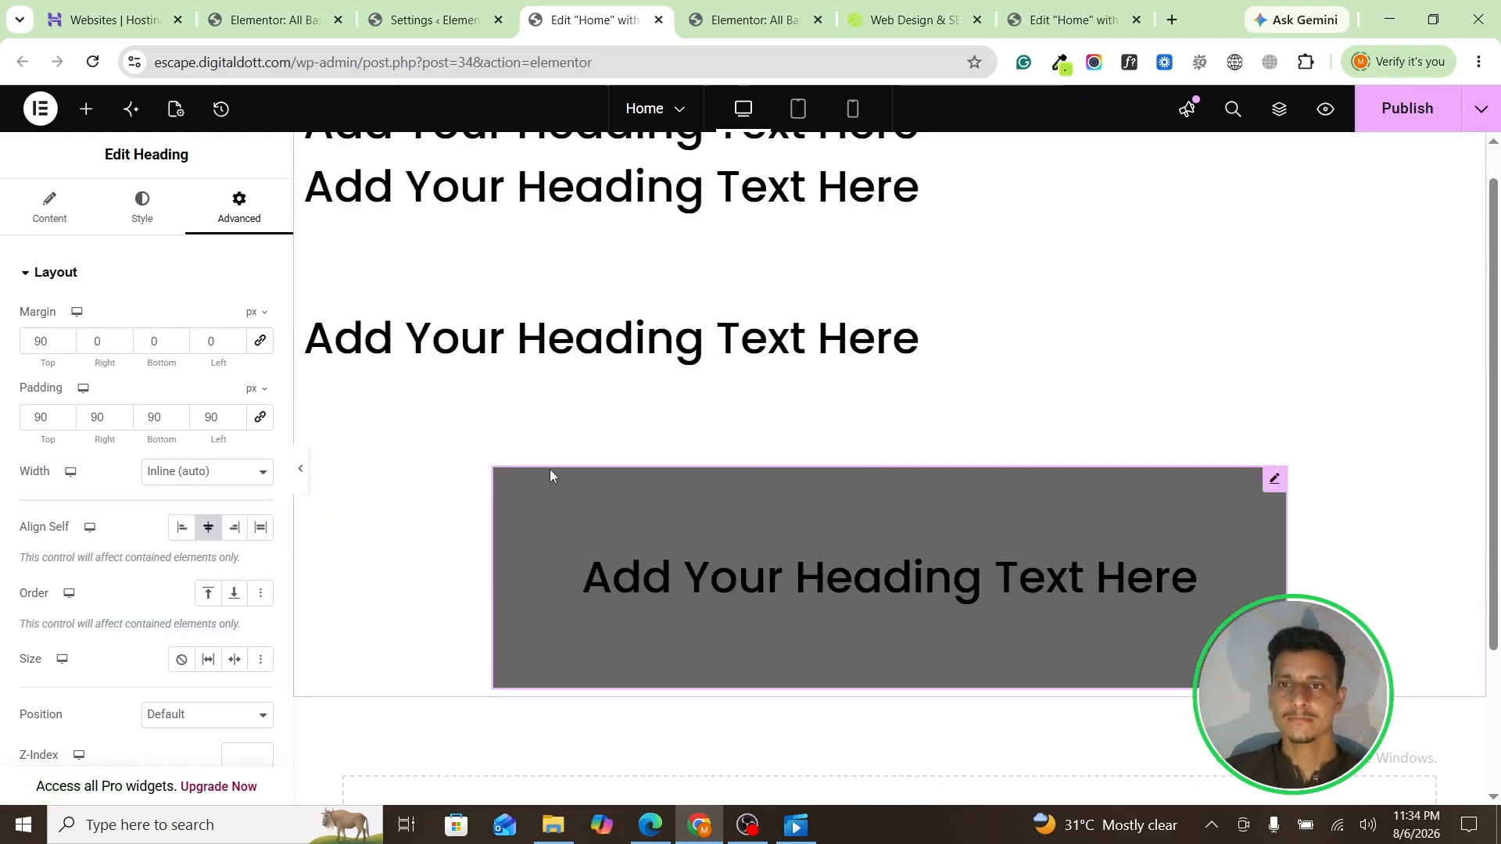
Step: Open the grey heading's Motion Effects settings
left_click(47, 210)
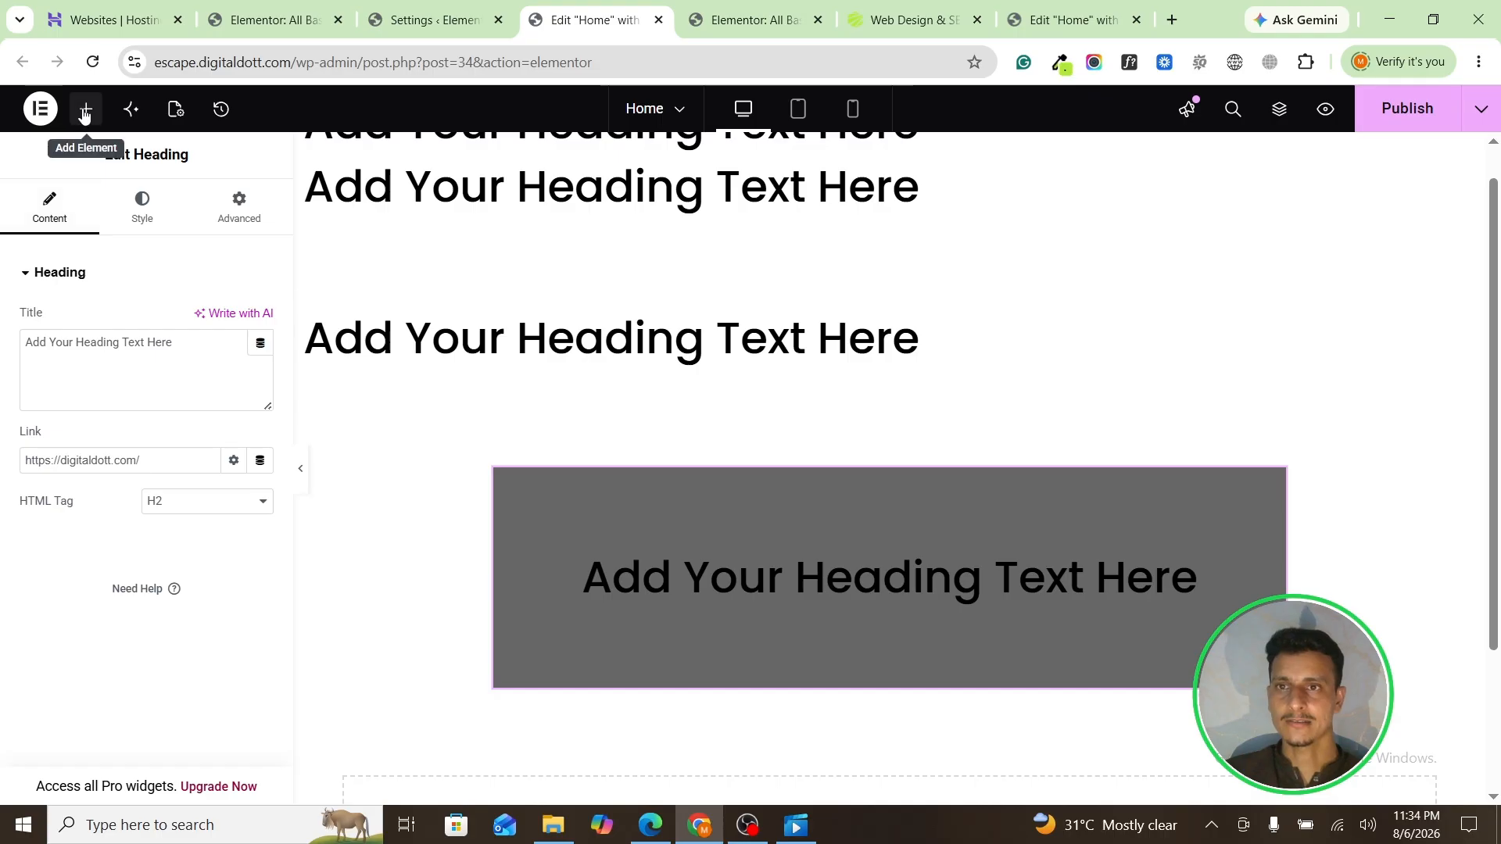
left_click(86, 108)
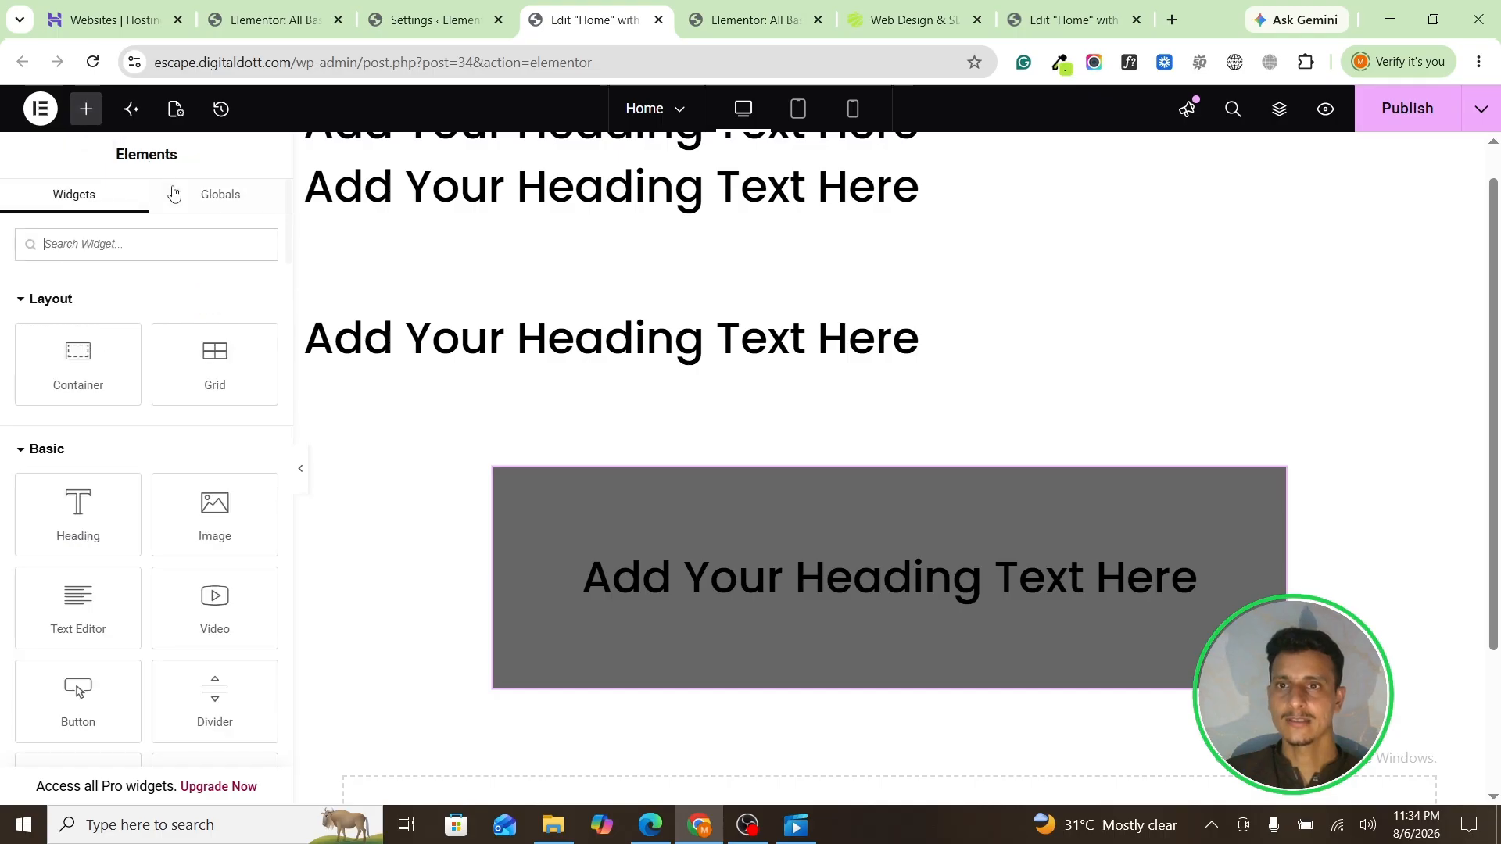
left_click(824, 558)
left_click(249, 217)
scroll(160, 418, "down", 10)
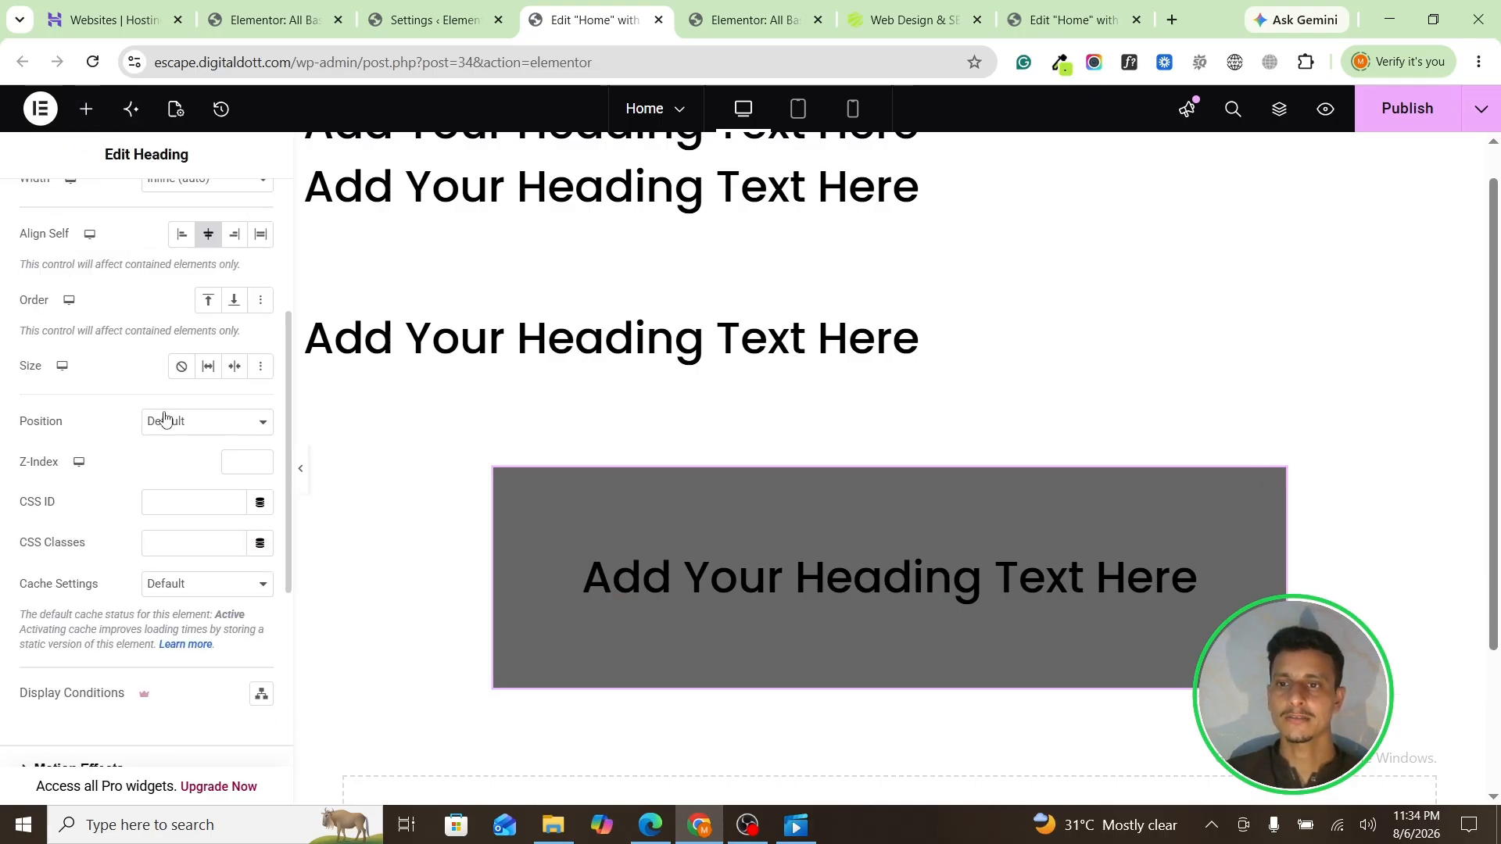
scroll(132, 454, "up", 2)
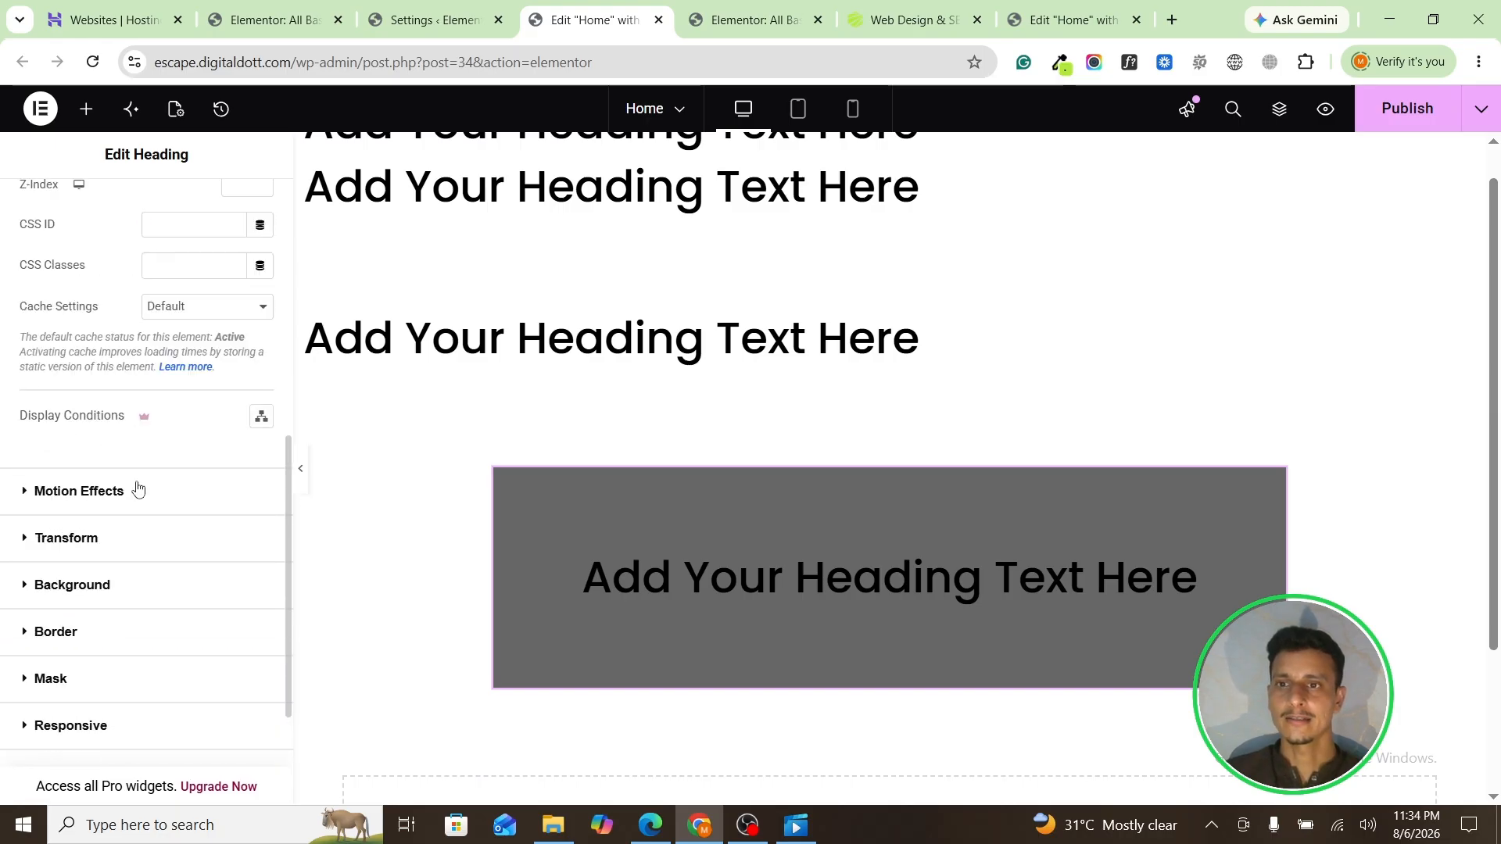
left_click(126, 492)
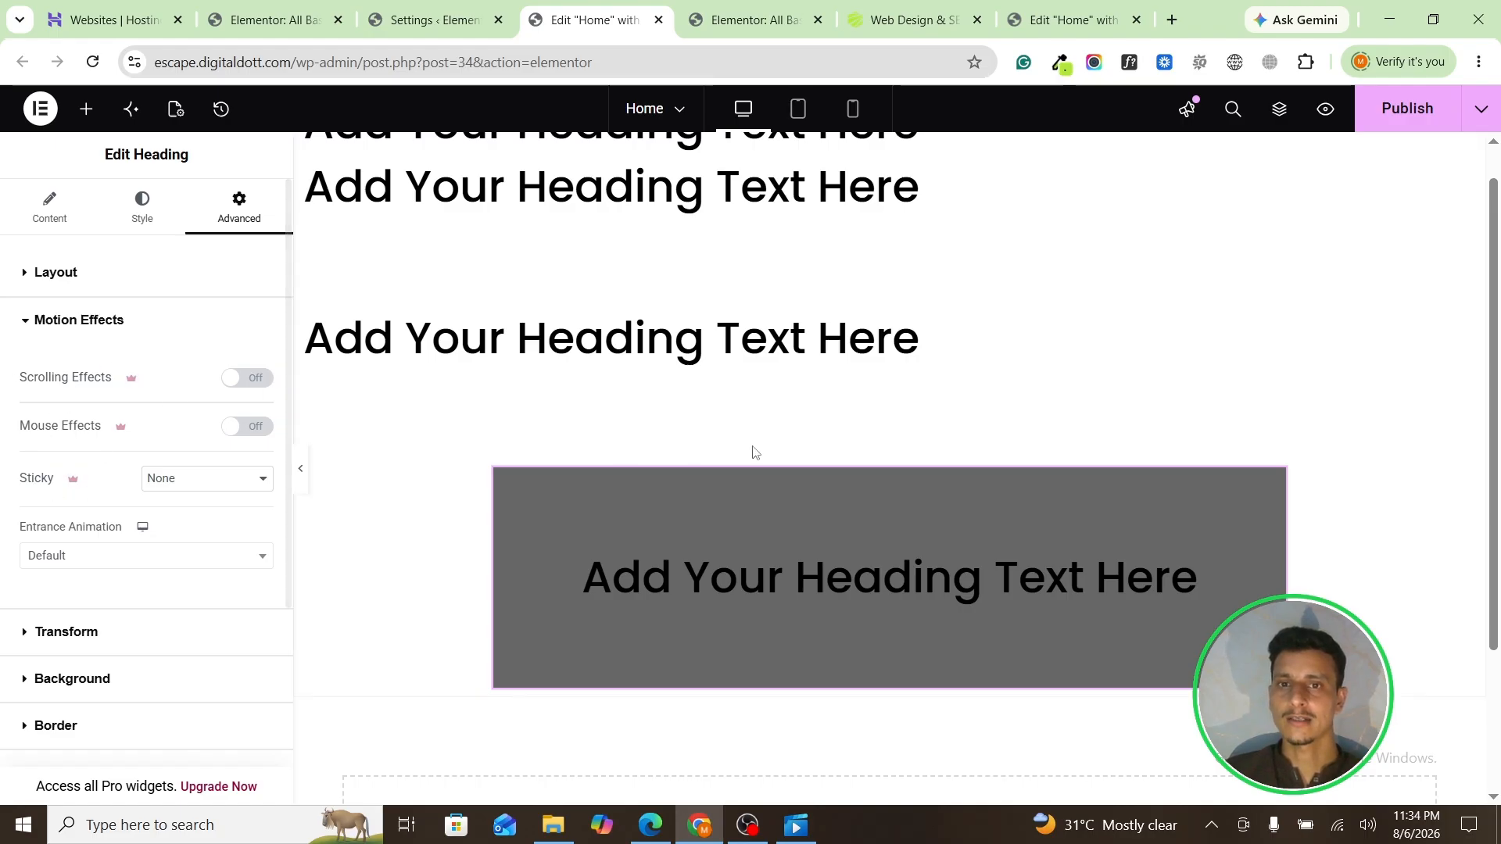
scroll(817, 445, "down", 3)
scroll(676, 452, "up", 1)
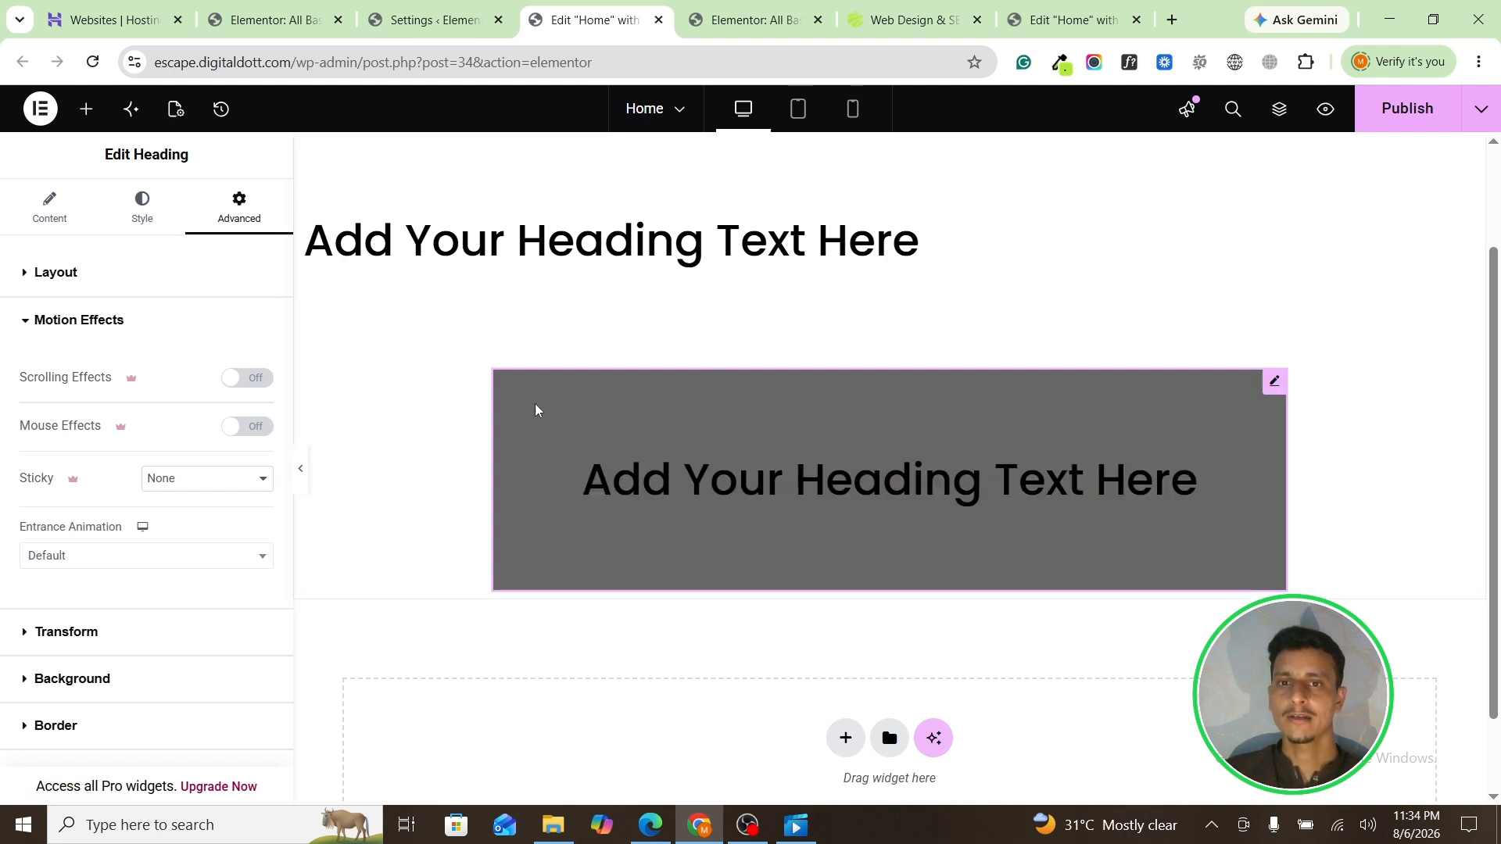
scroll(438, 281, "down", 1)
scroll(442, 573, "up", 2)
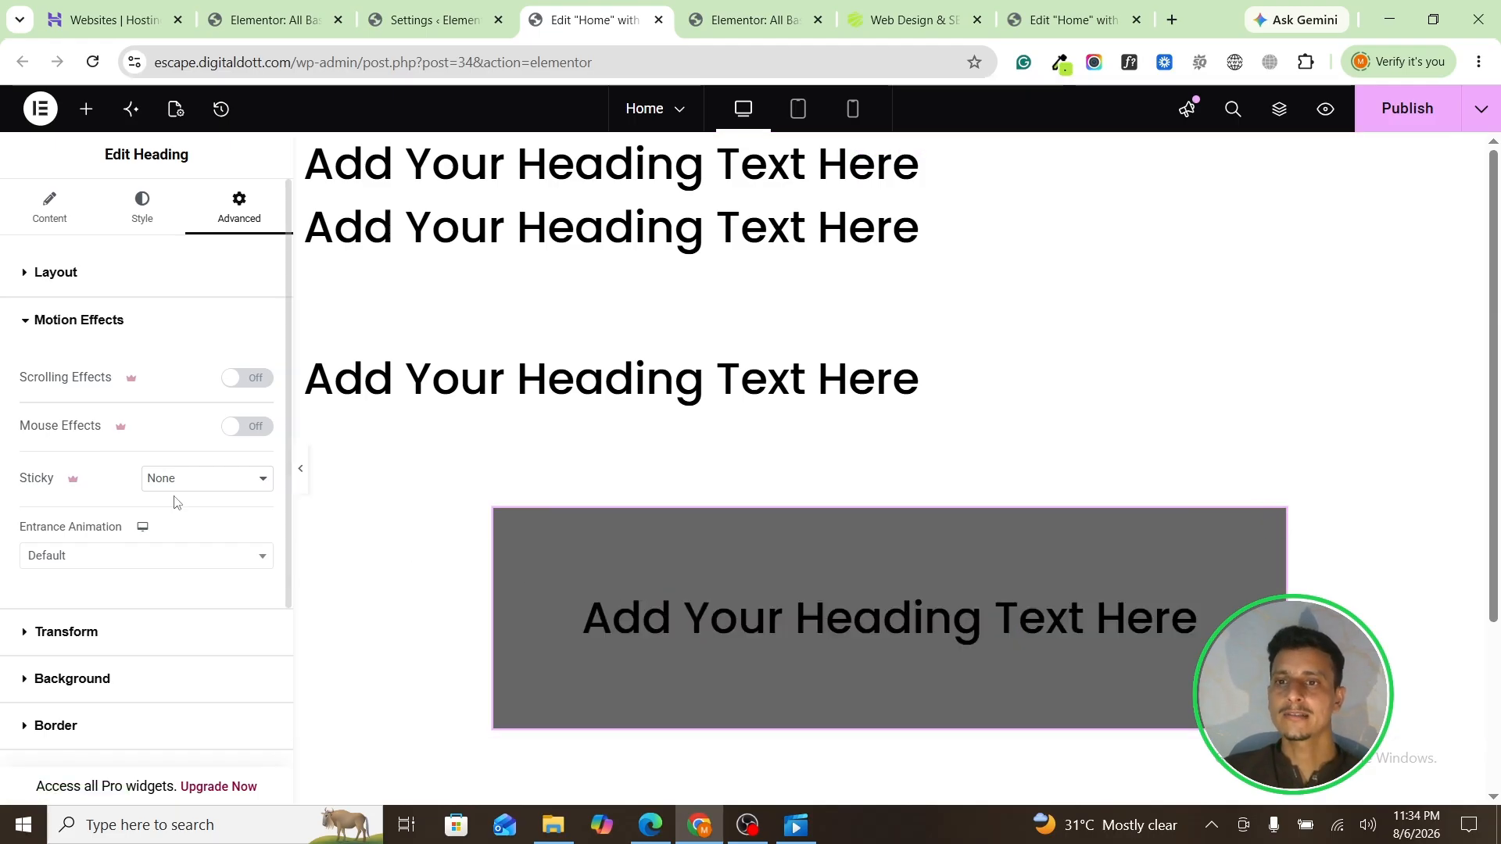
scroll(829, 595, "down", 1)
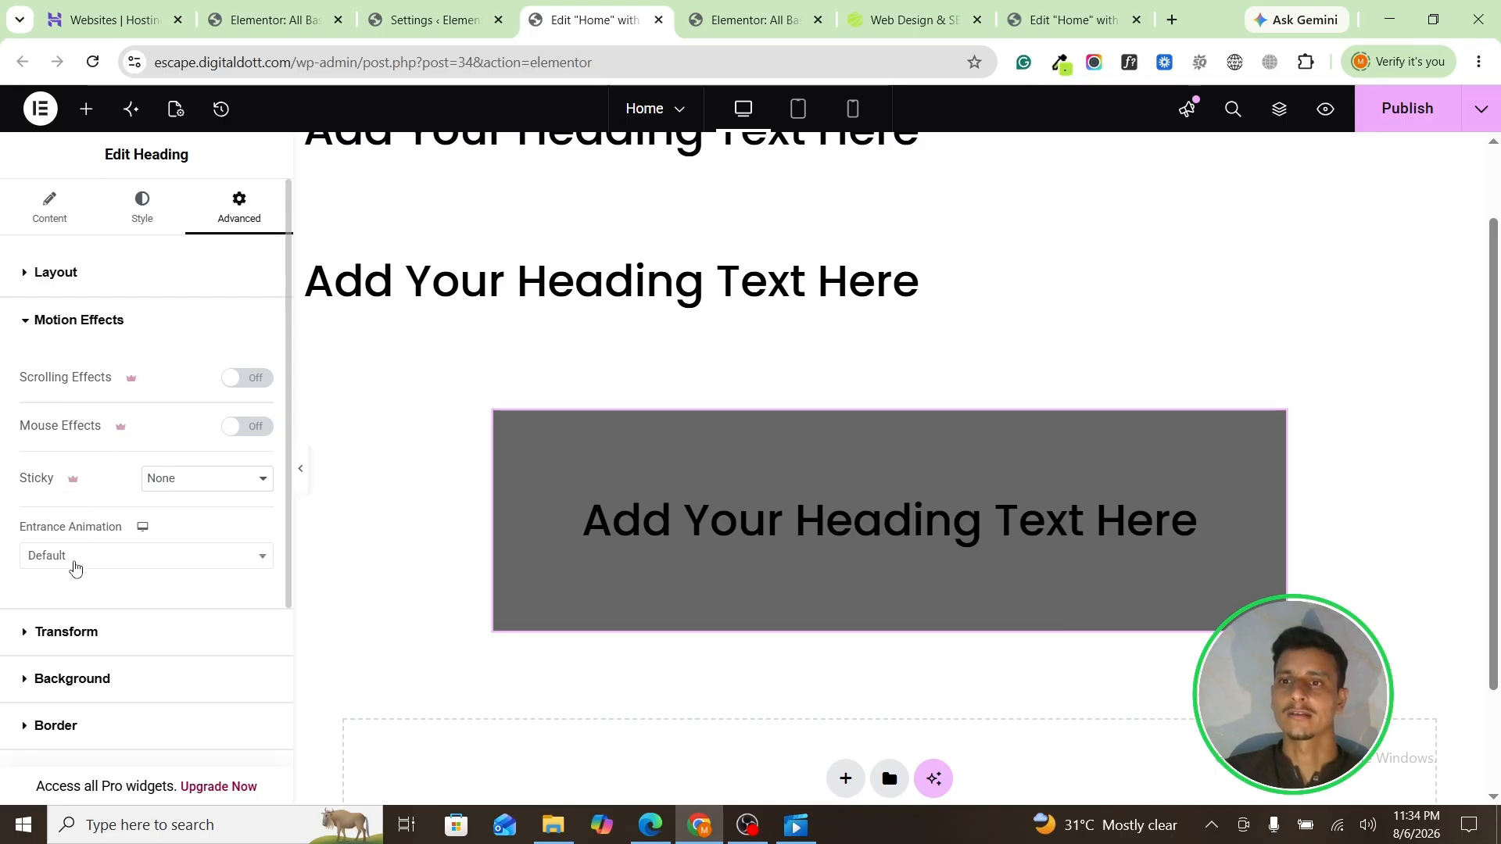
Step: Publish the page with the default entrance animation and open its preview
scroll(139, 467, "down", 1)
left_click(125, 468)
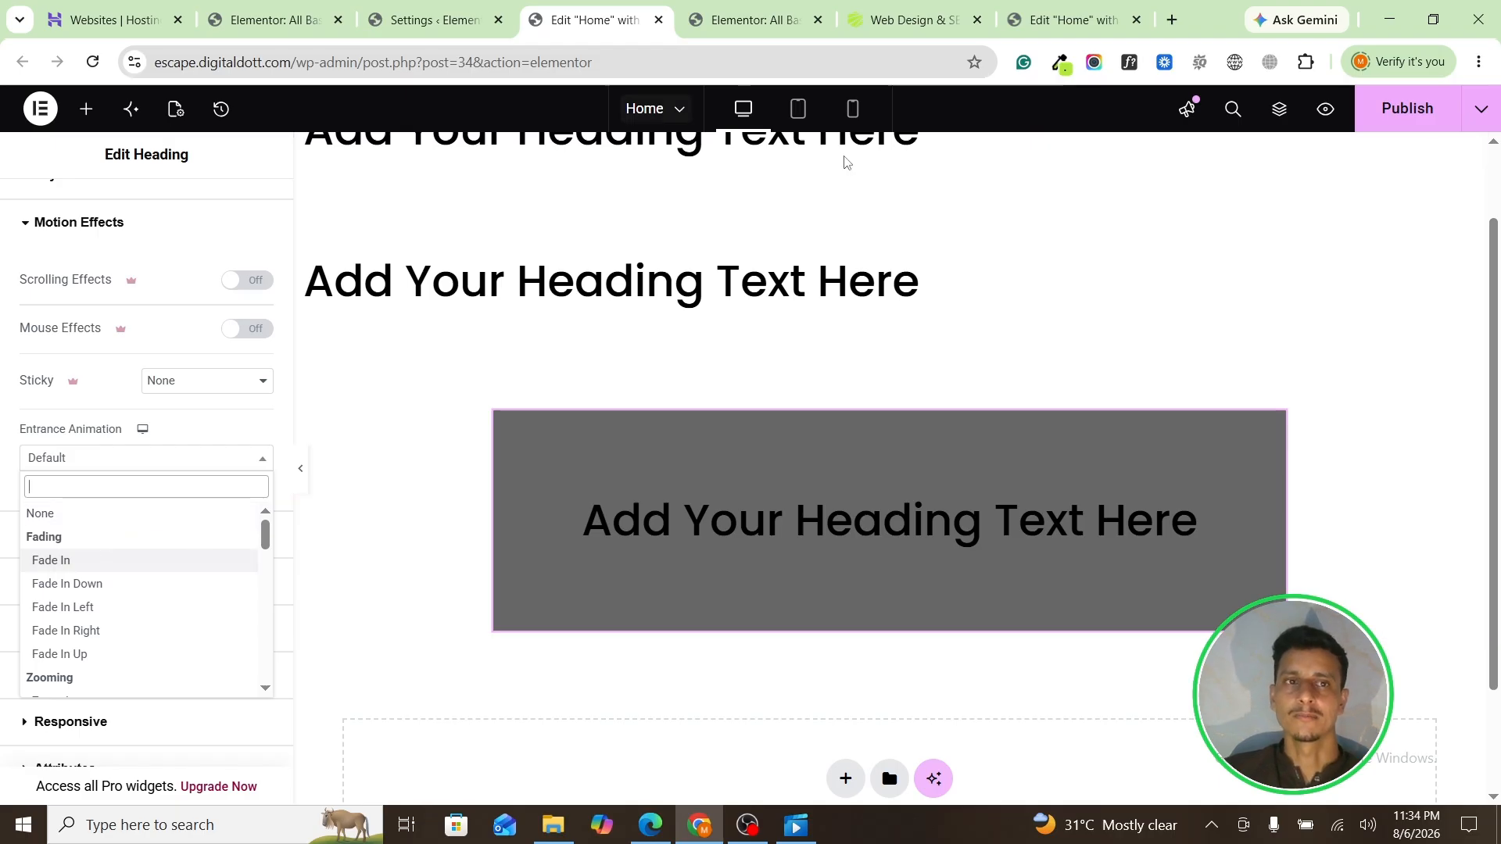
left_click(1402, 113)
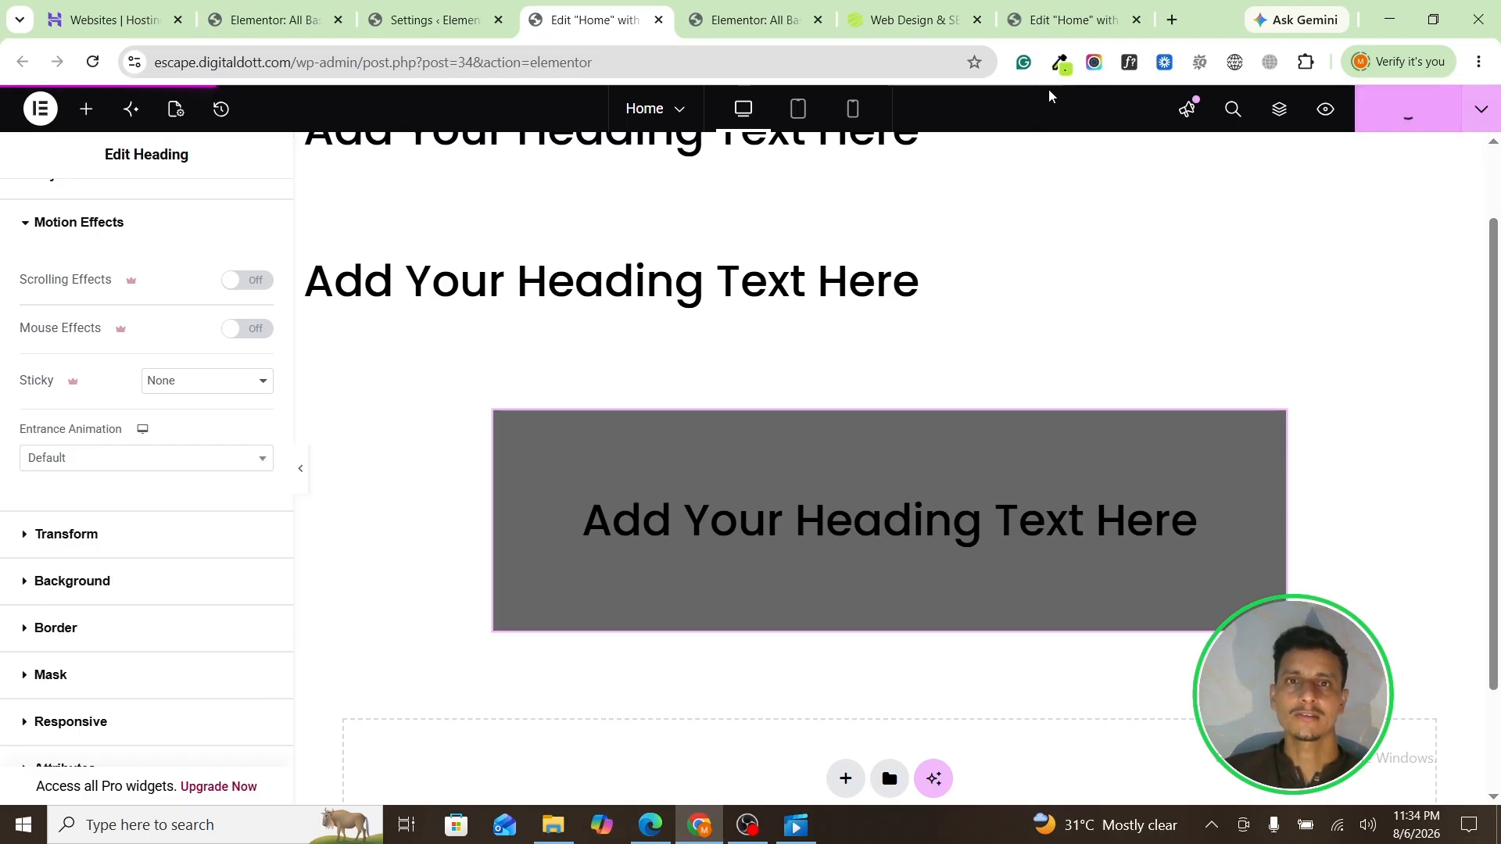
left_click(1325, 109)
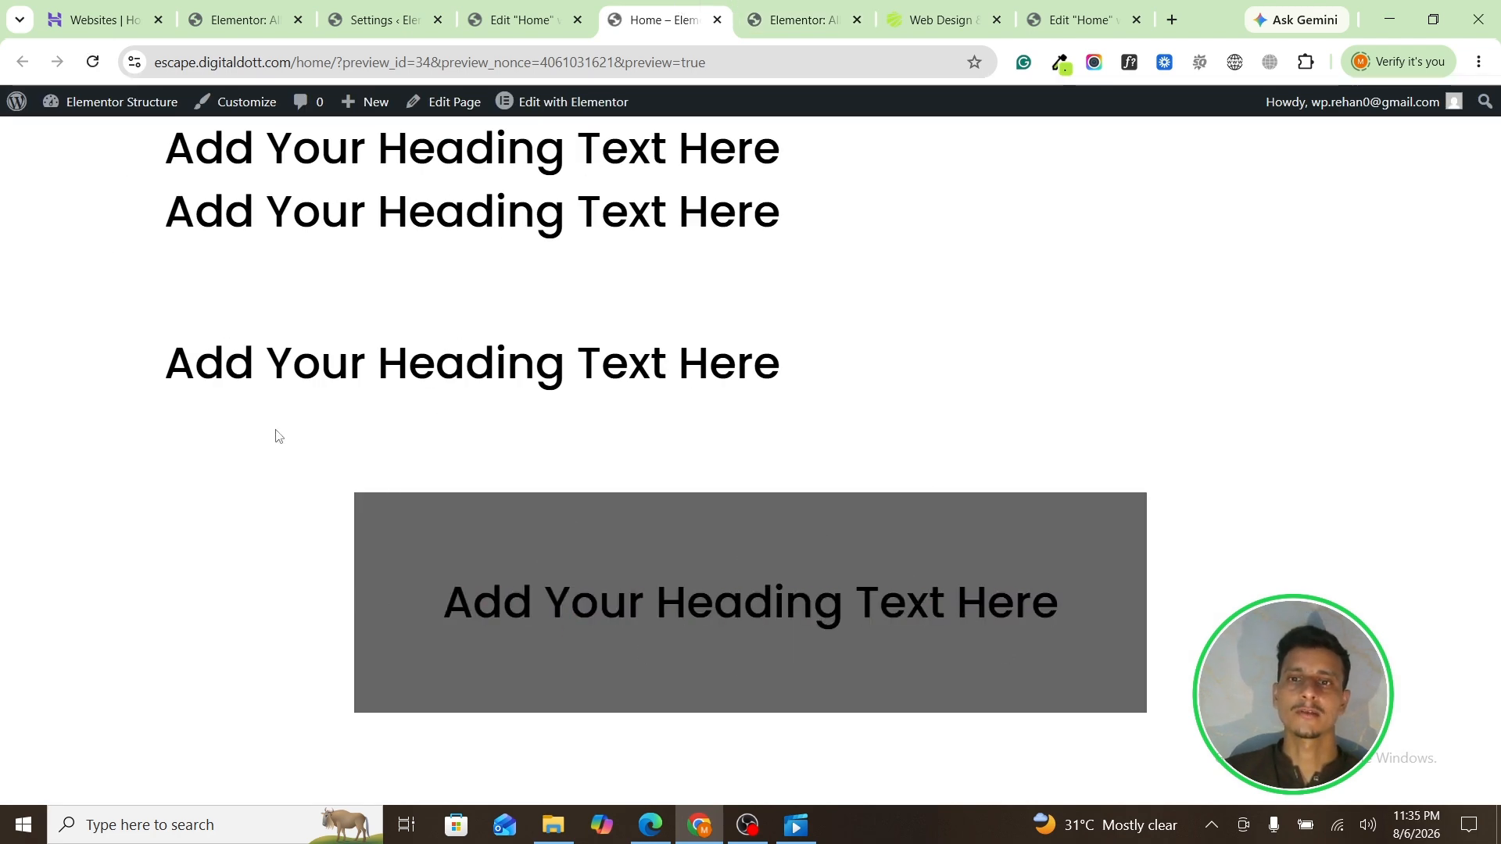
Step: Try the Fade In and Fade In Down entrance animations on the grey heading
left_click(534, 8)
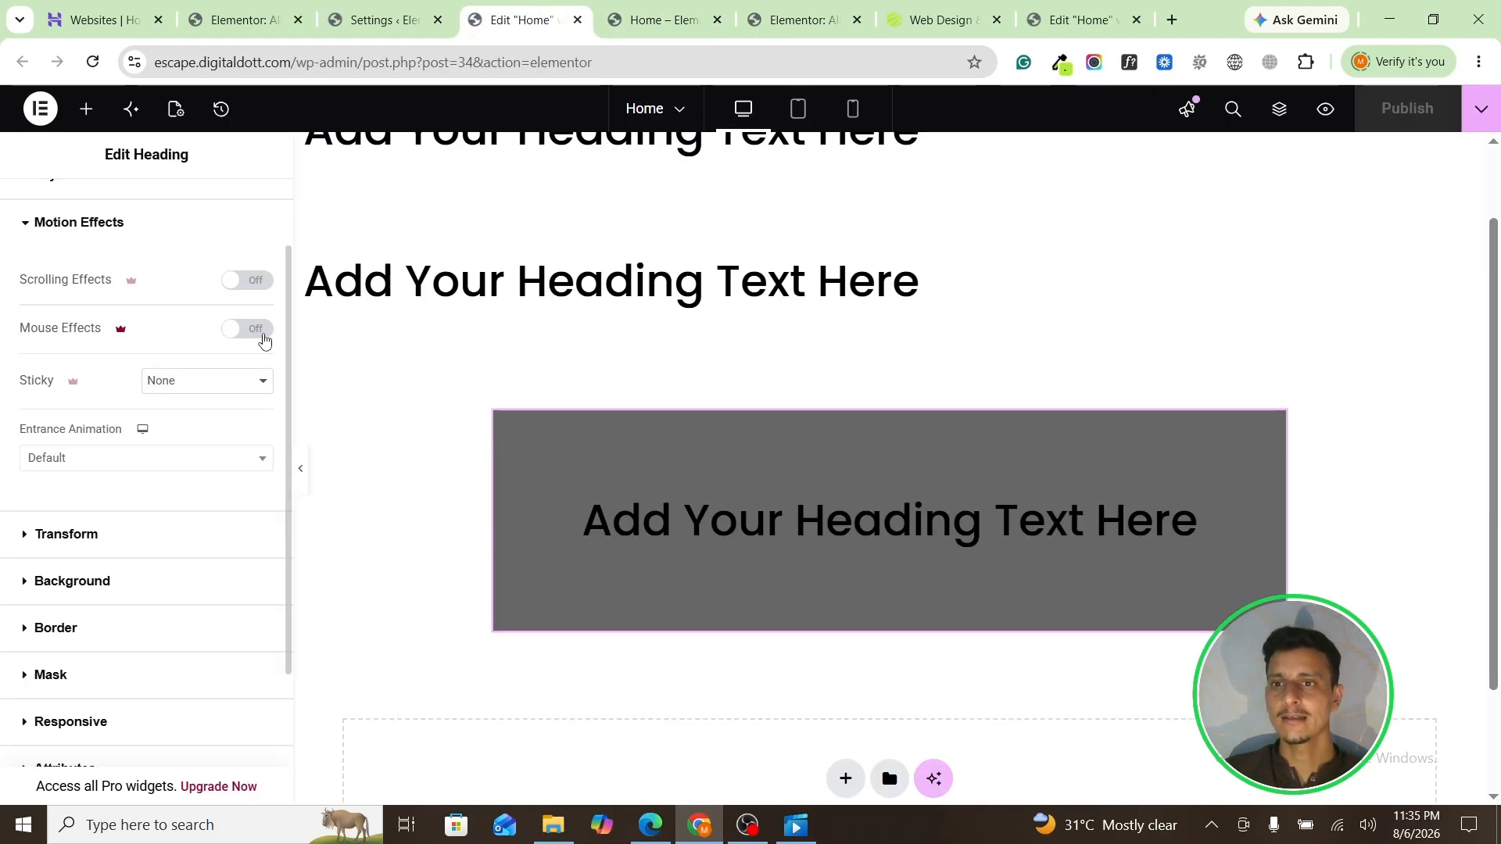
left_click(83, 461)
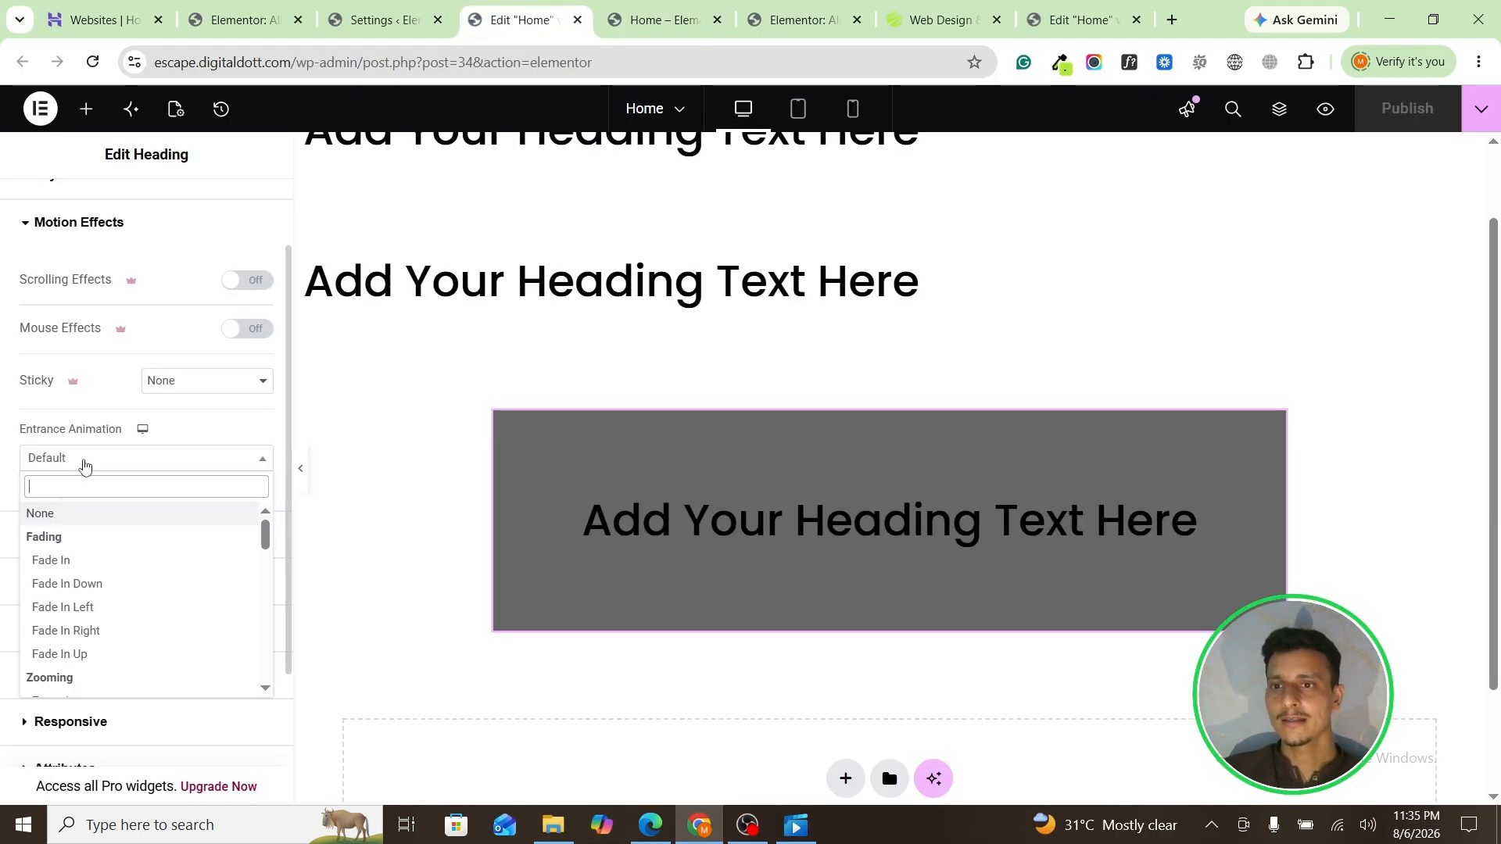
left_click(51, 561)
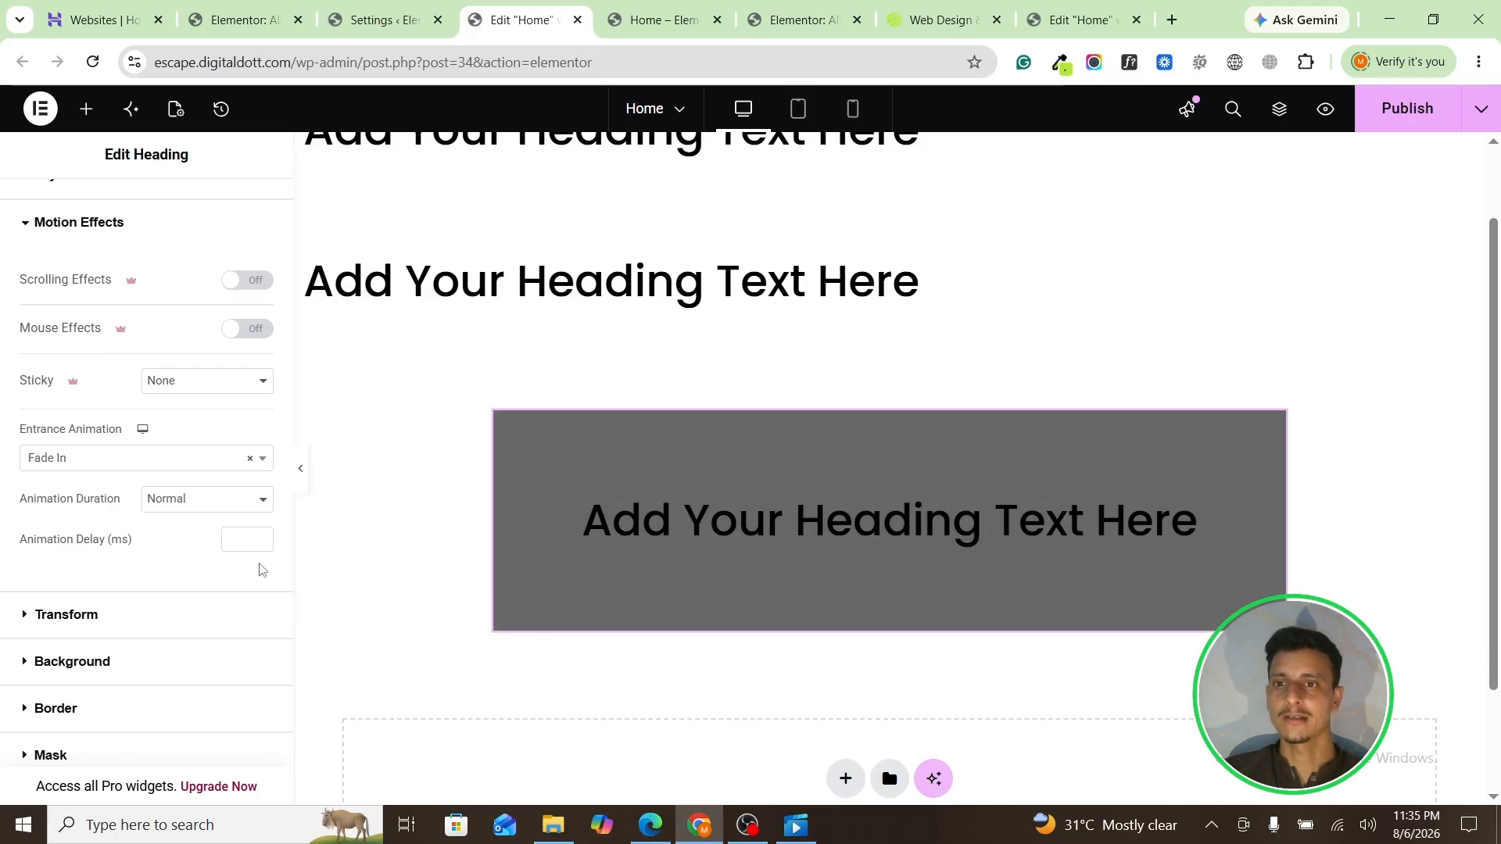
left_click(88, 462)
left_click(77, 584)
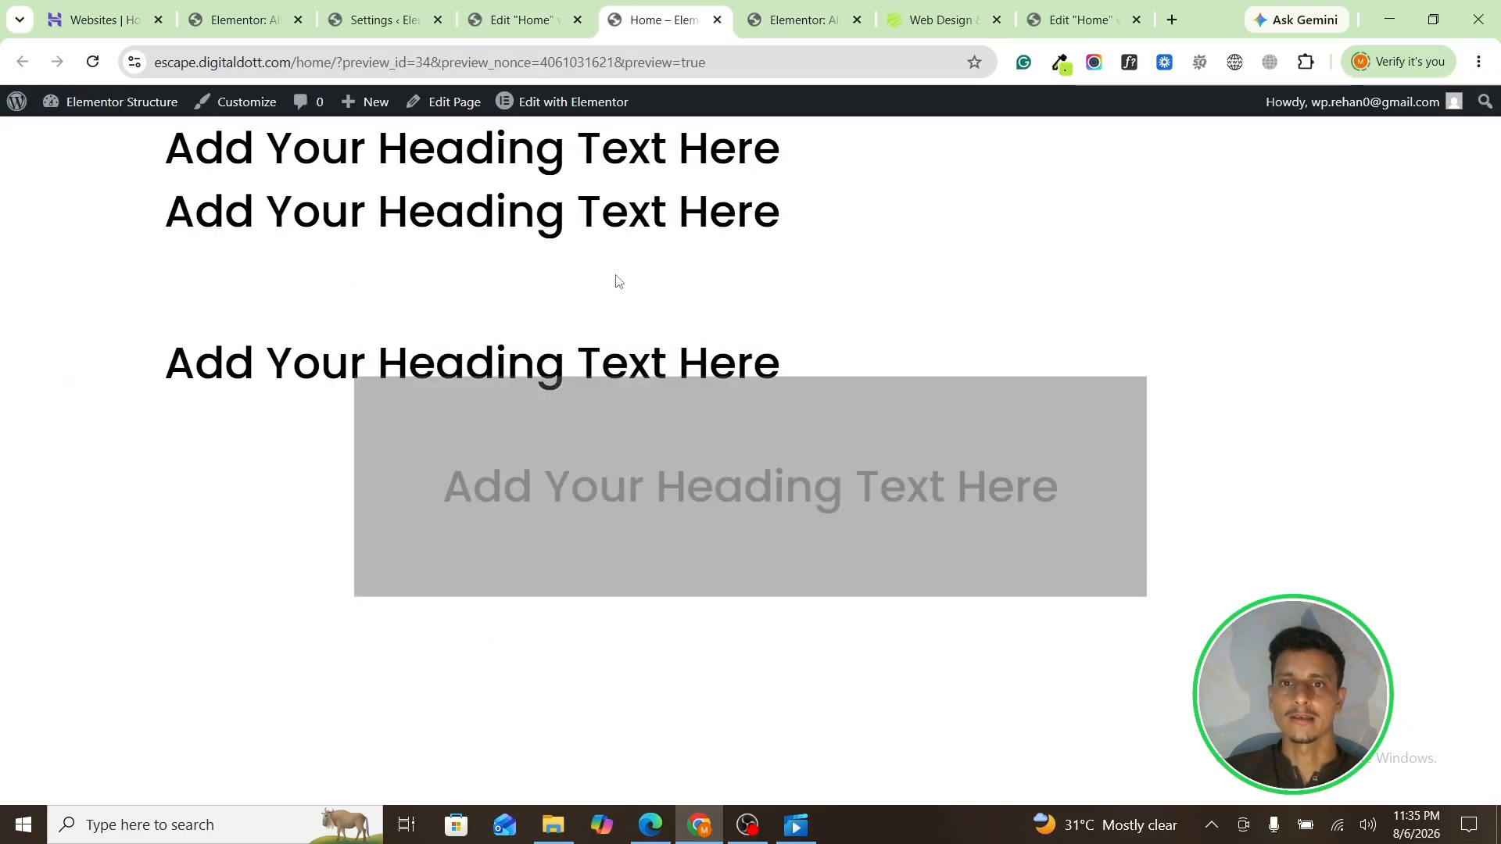
Step: Return to the page editor and set the grey heading's entrance animation to Zoom In
left_click(536, 8)
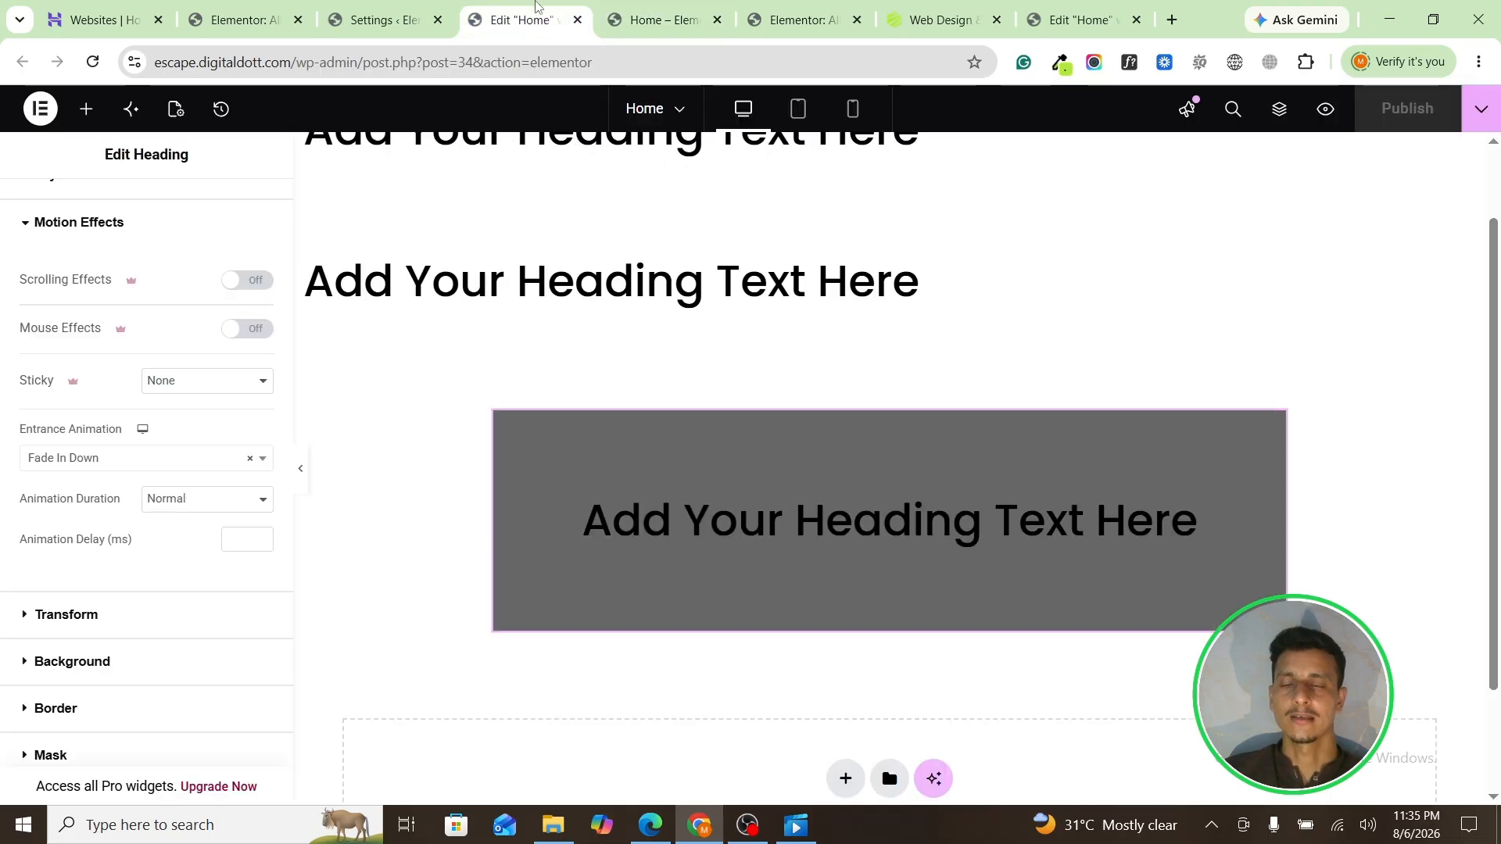
left_click(164, 466)
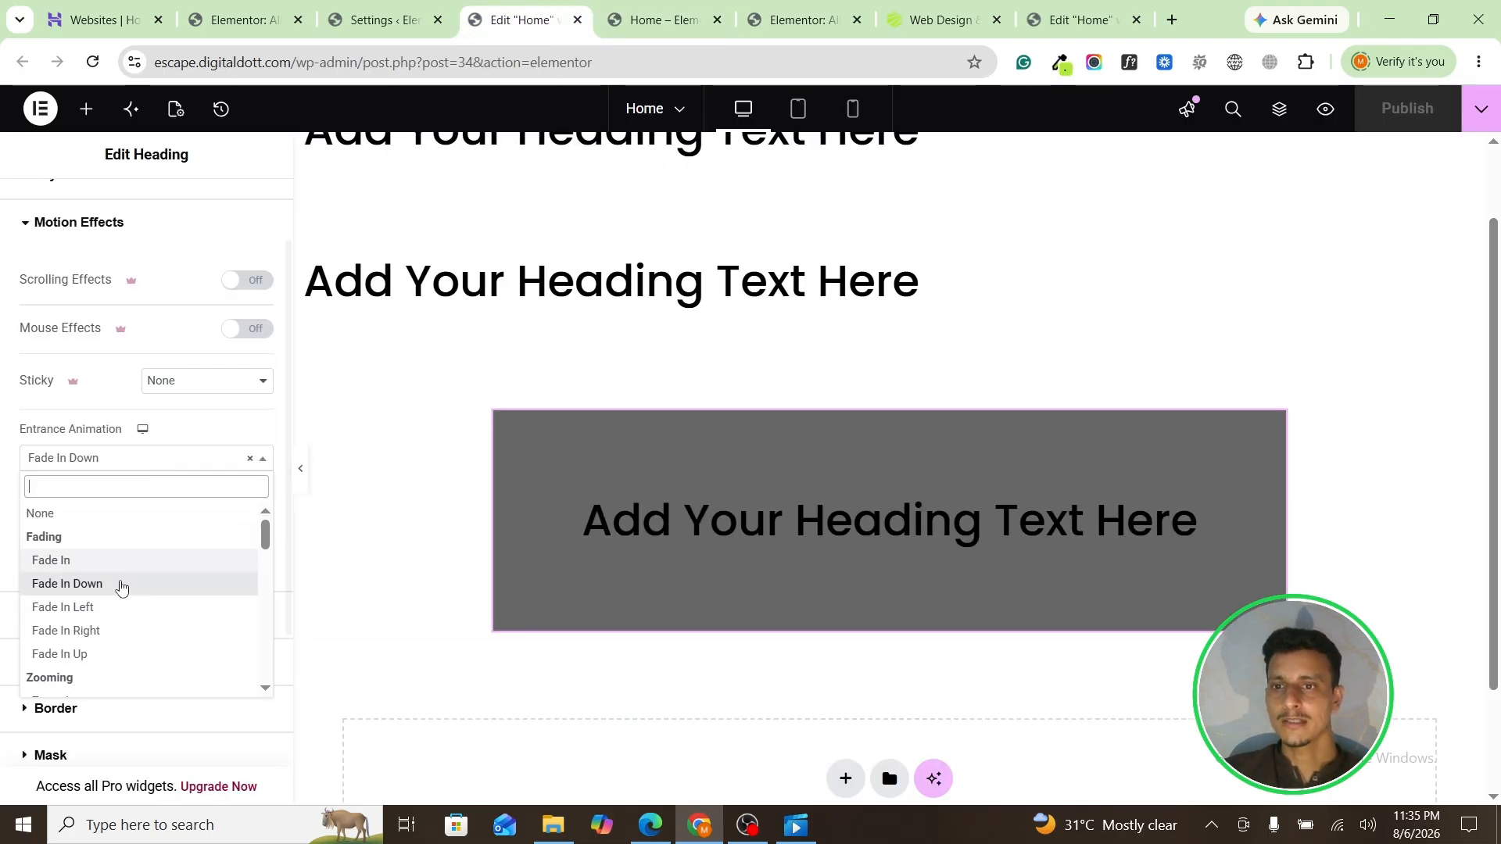
scroll(118, 605, "down", 4)
left_click(90, 510)
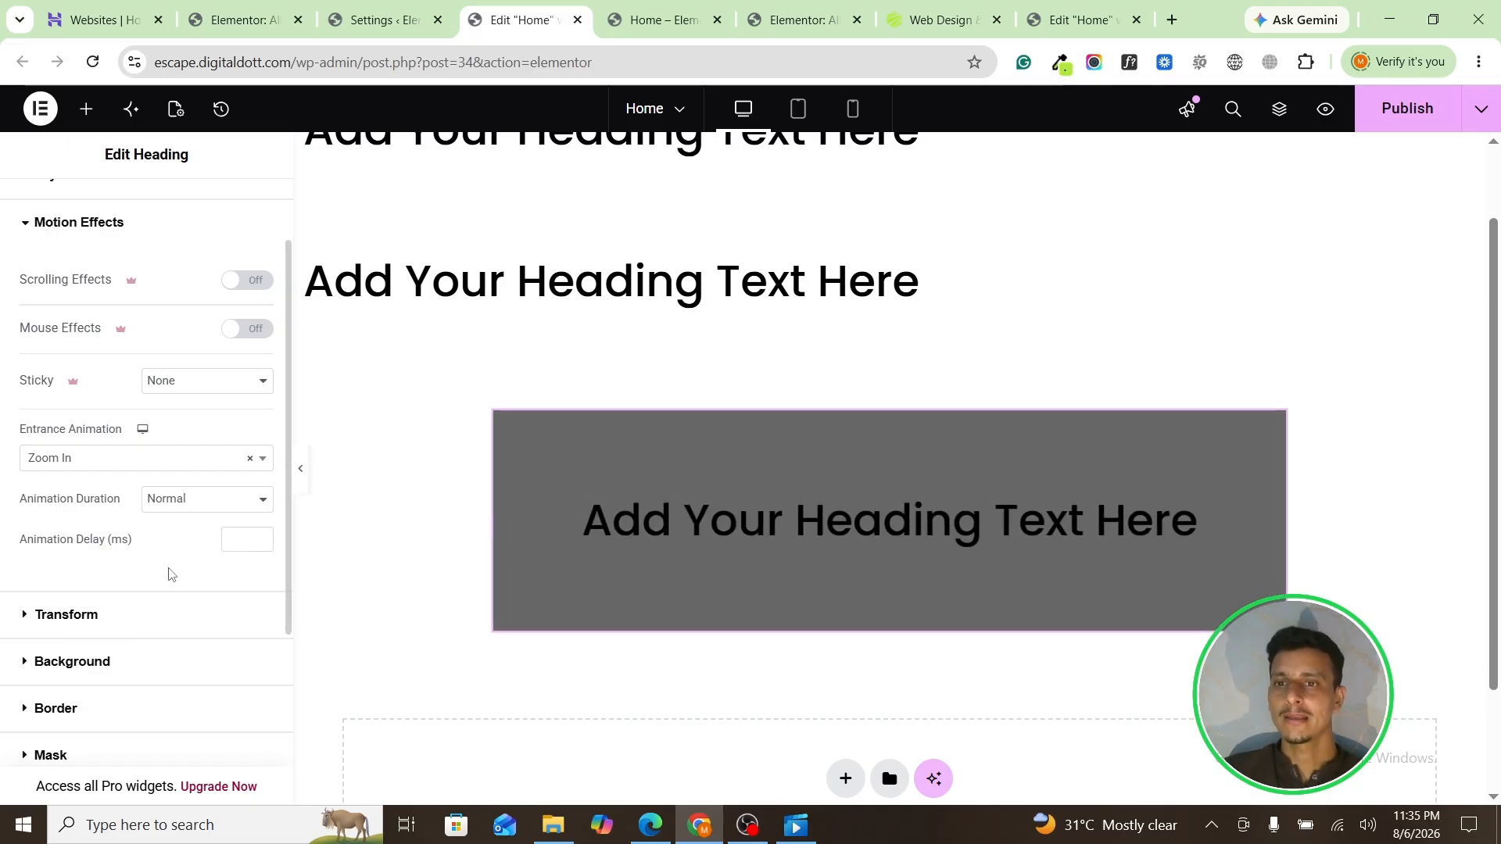
Step: Try the Fast and Normal animation durations for the Zoom In effect, and set the duration to Slow
left_click(192, 508)
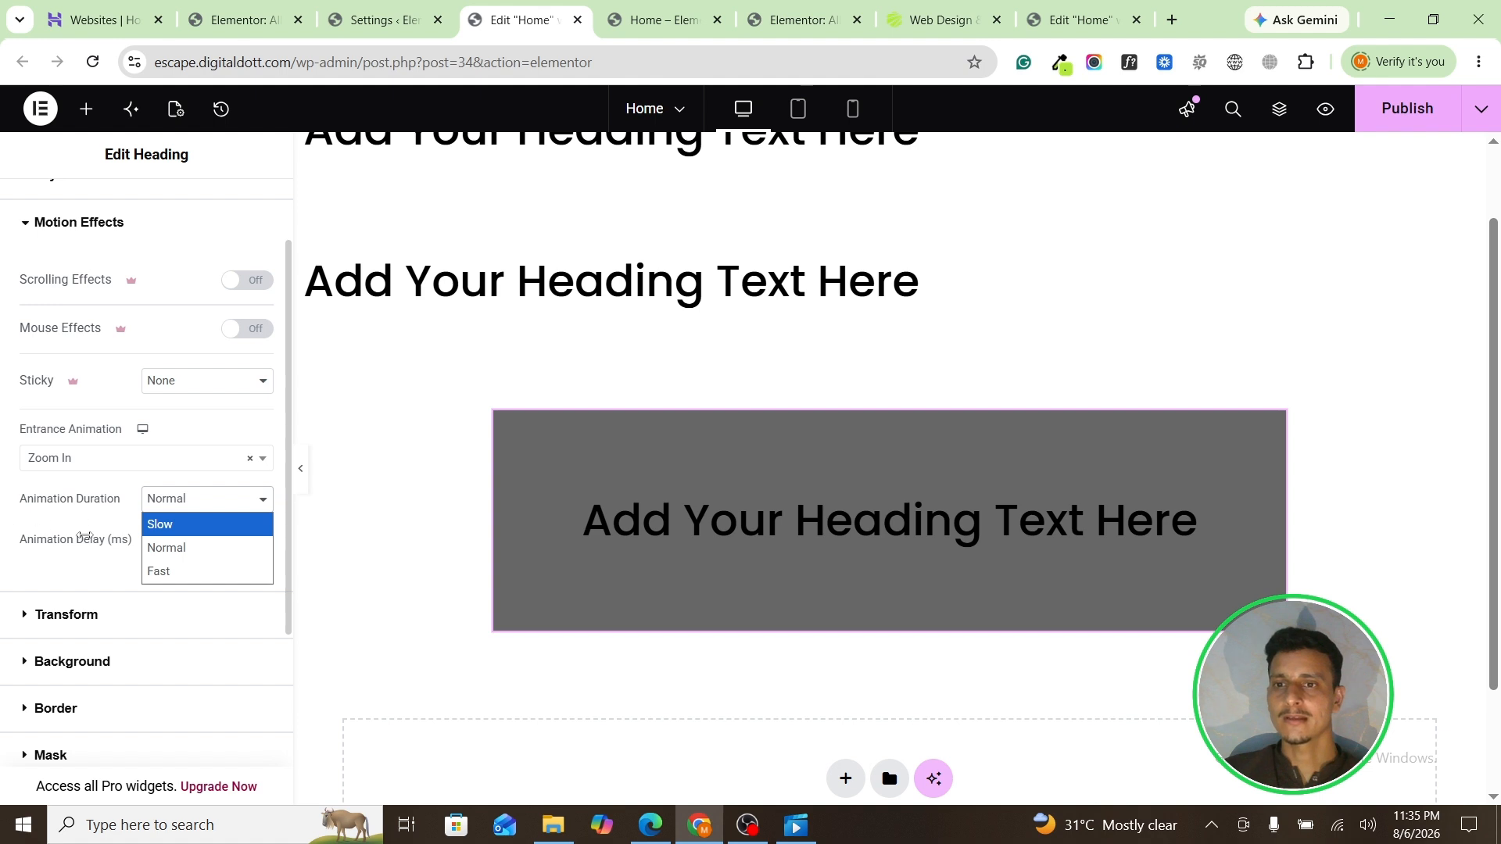
left_click(168, 571)
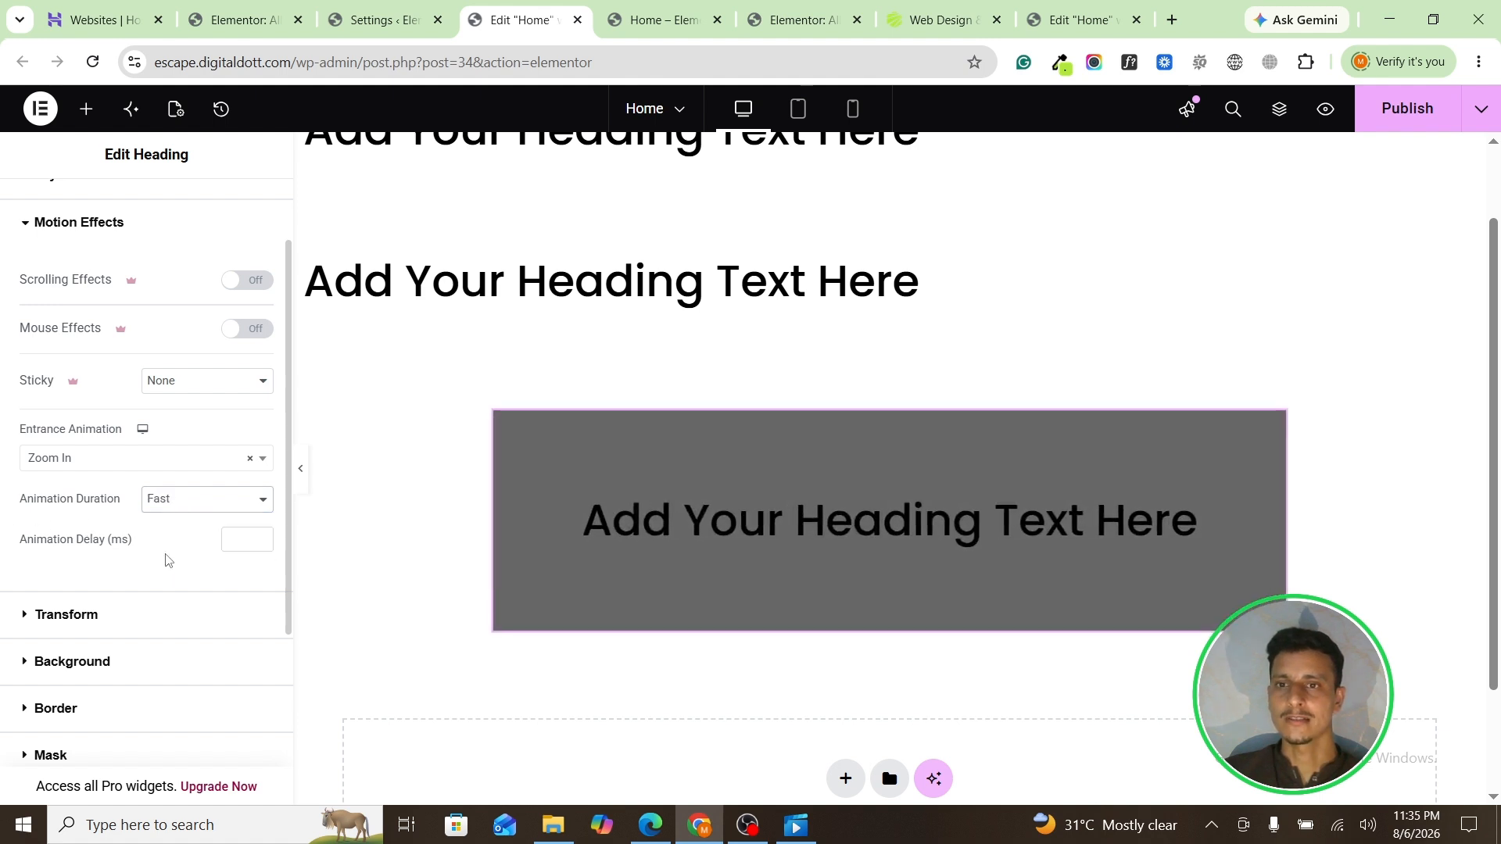
left_click(171, 506)
left_click(166, 547)
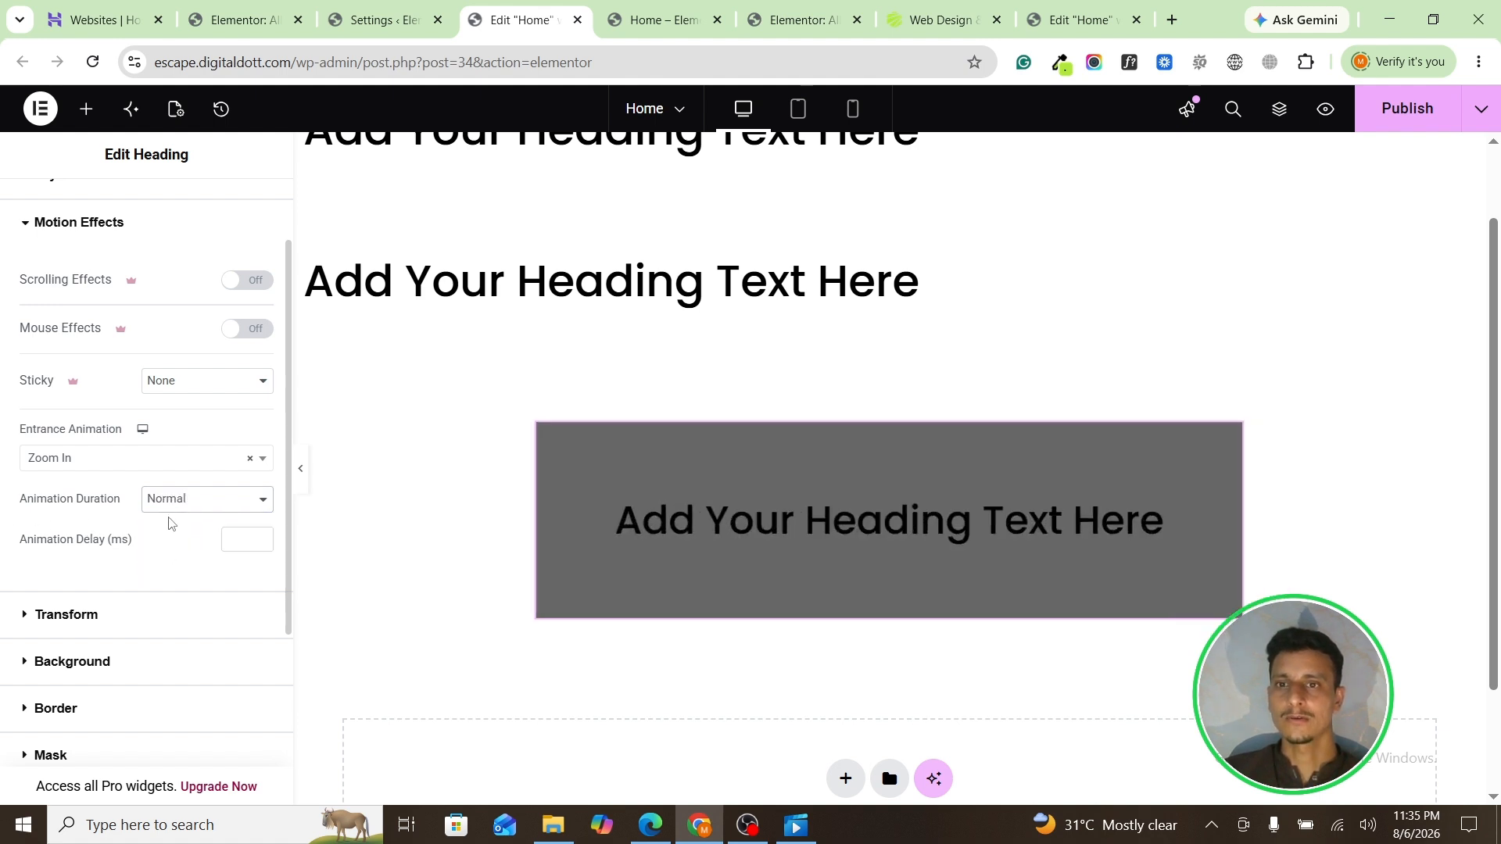
left_click(171, 506)
left_click(170, 524)
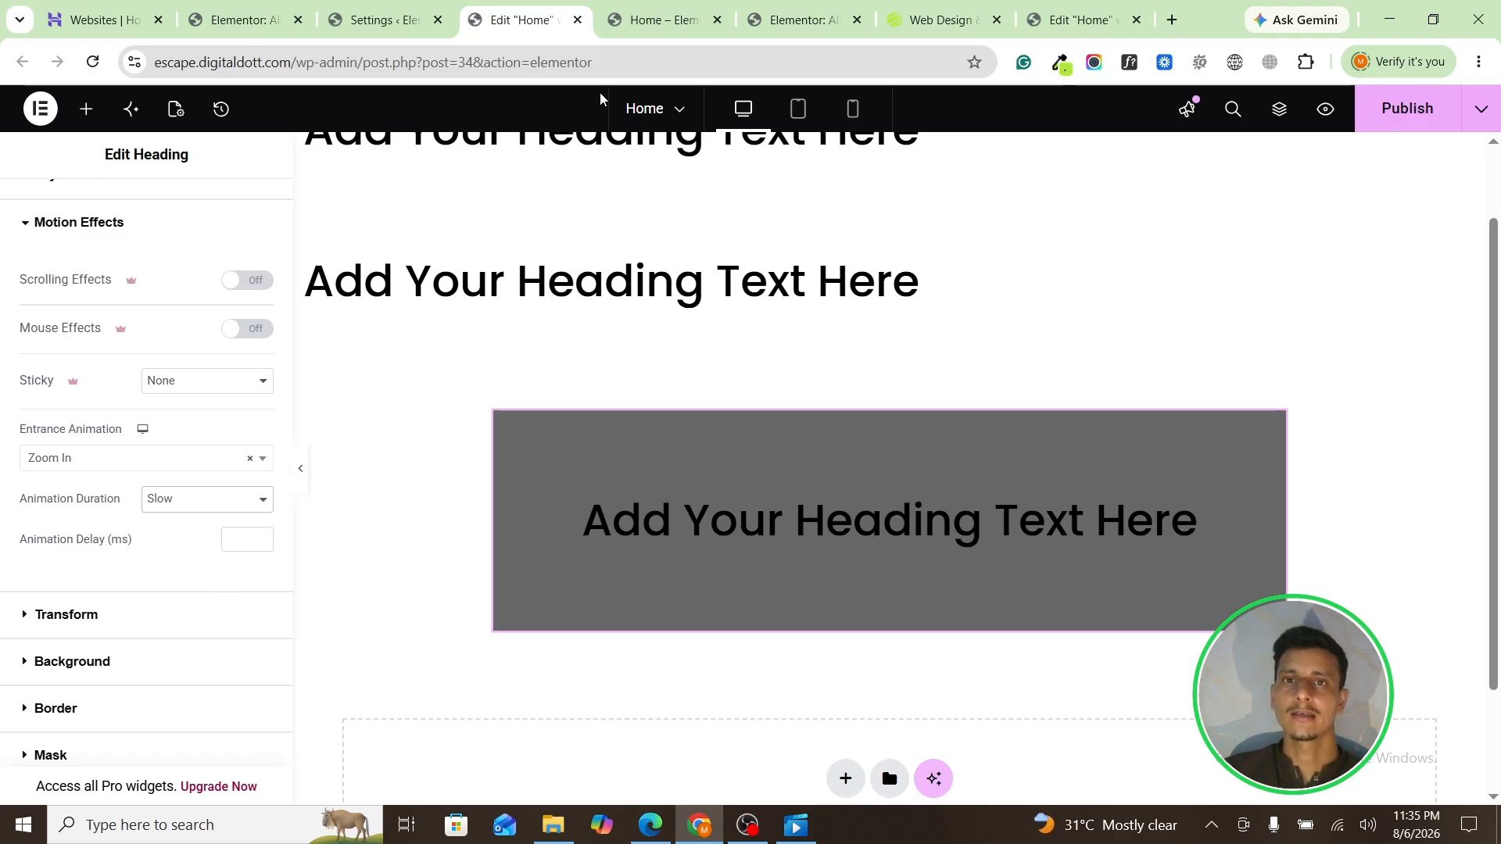
Step: Set the heading's animation delay to 2000 ms, publish the page and check the animation in the preview
left_click(641, 25)
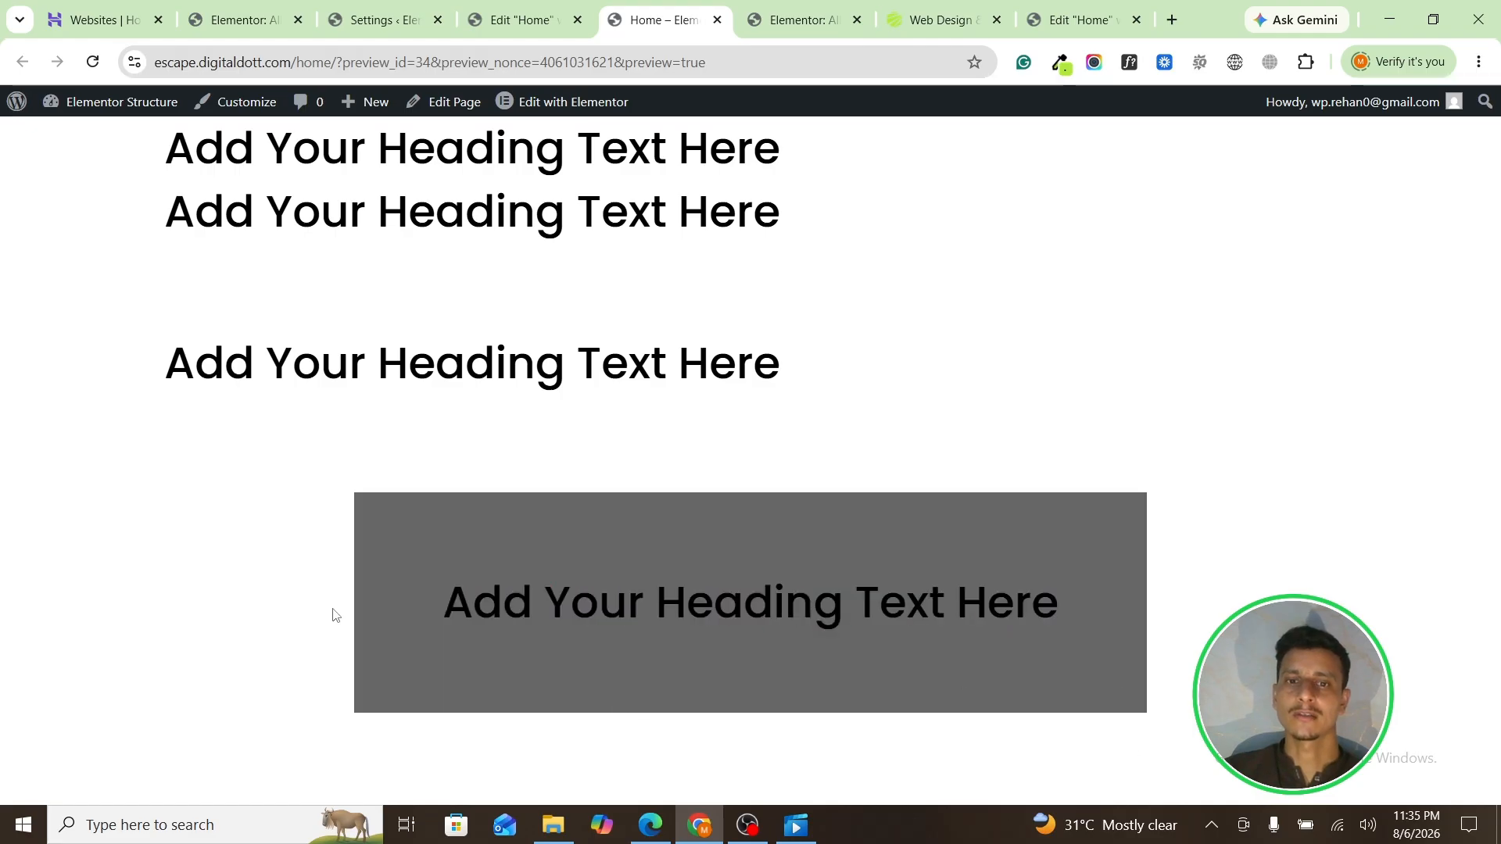
left_click(519, 6)
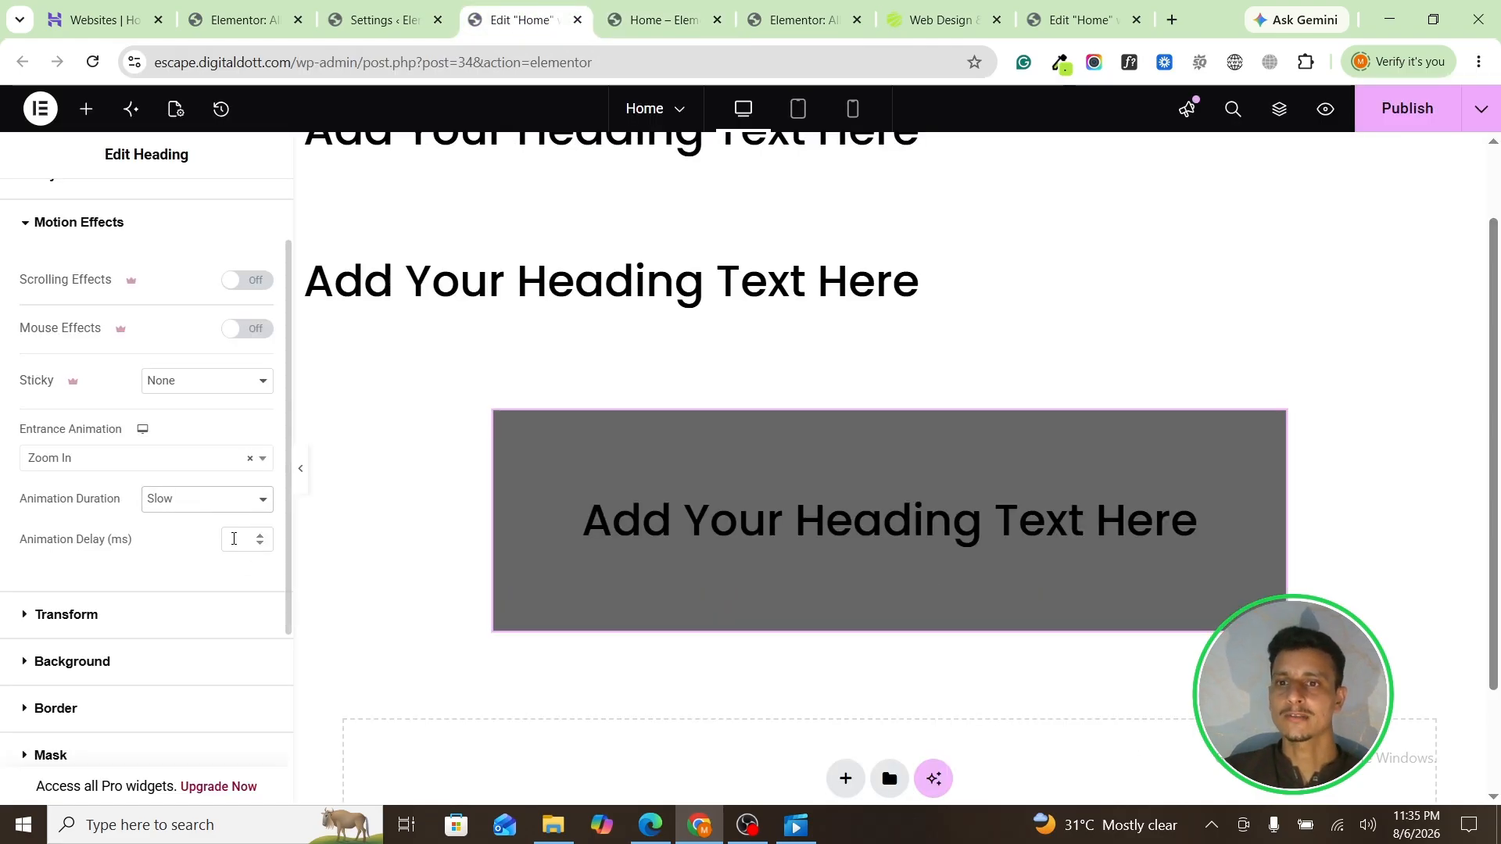
type("2000")
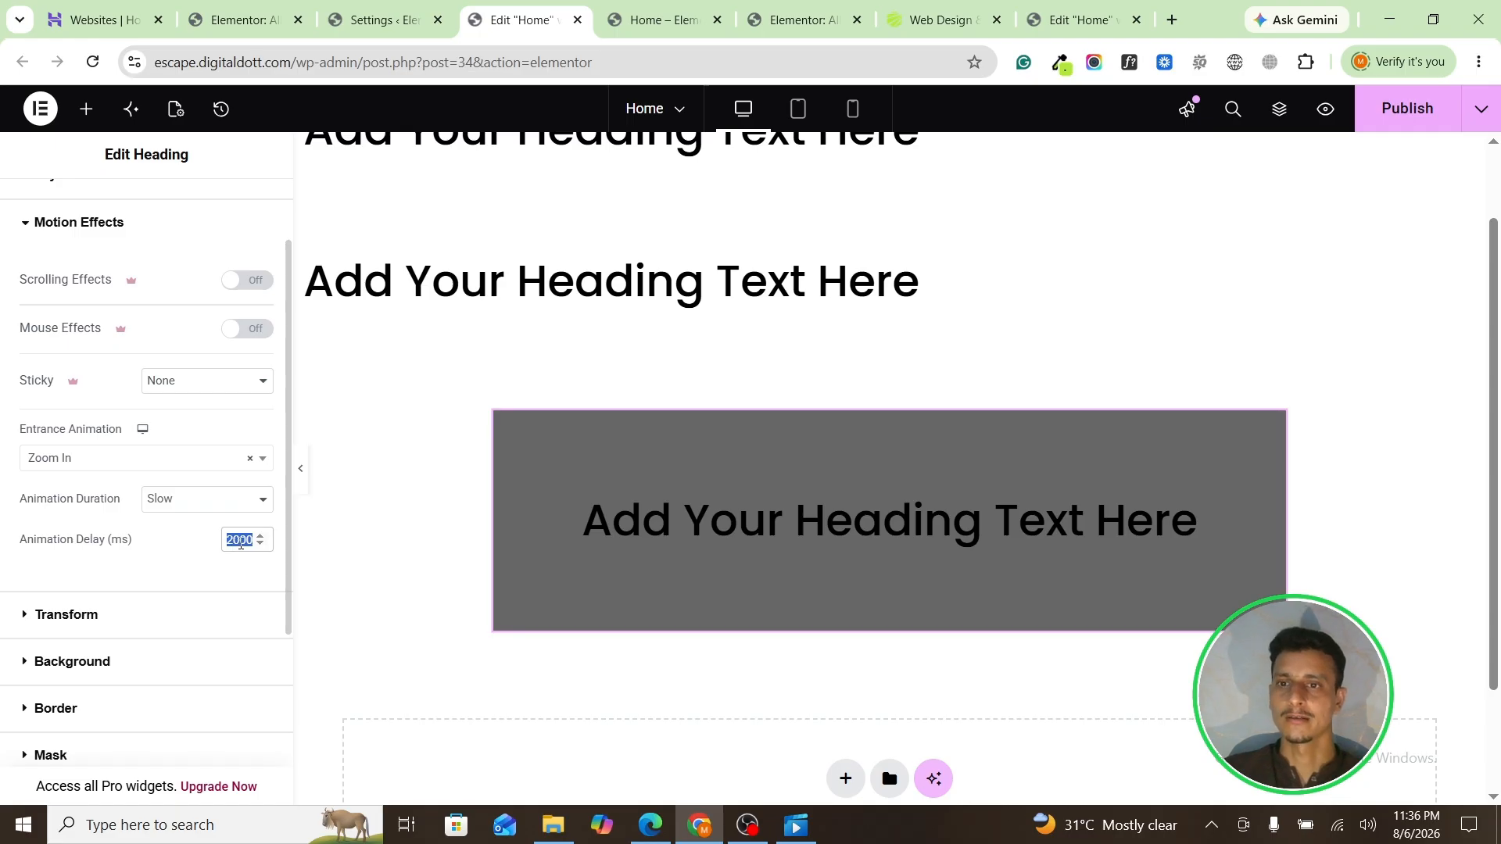
left_click(1408, 109)
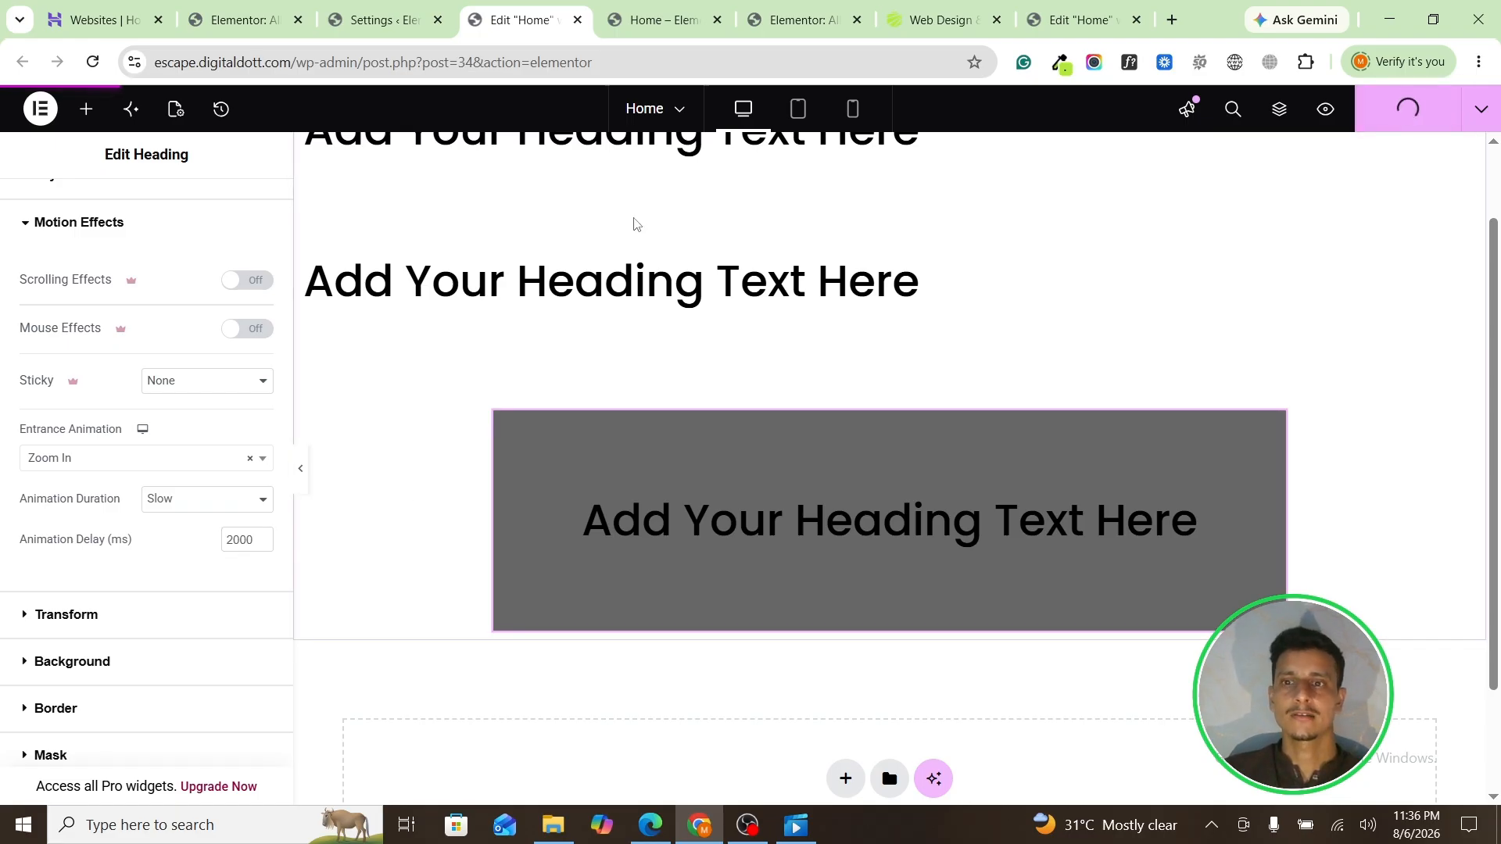
left_click(679, 18)
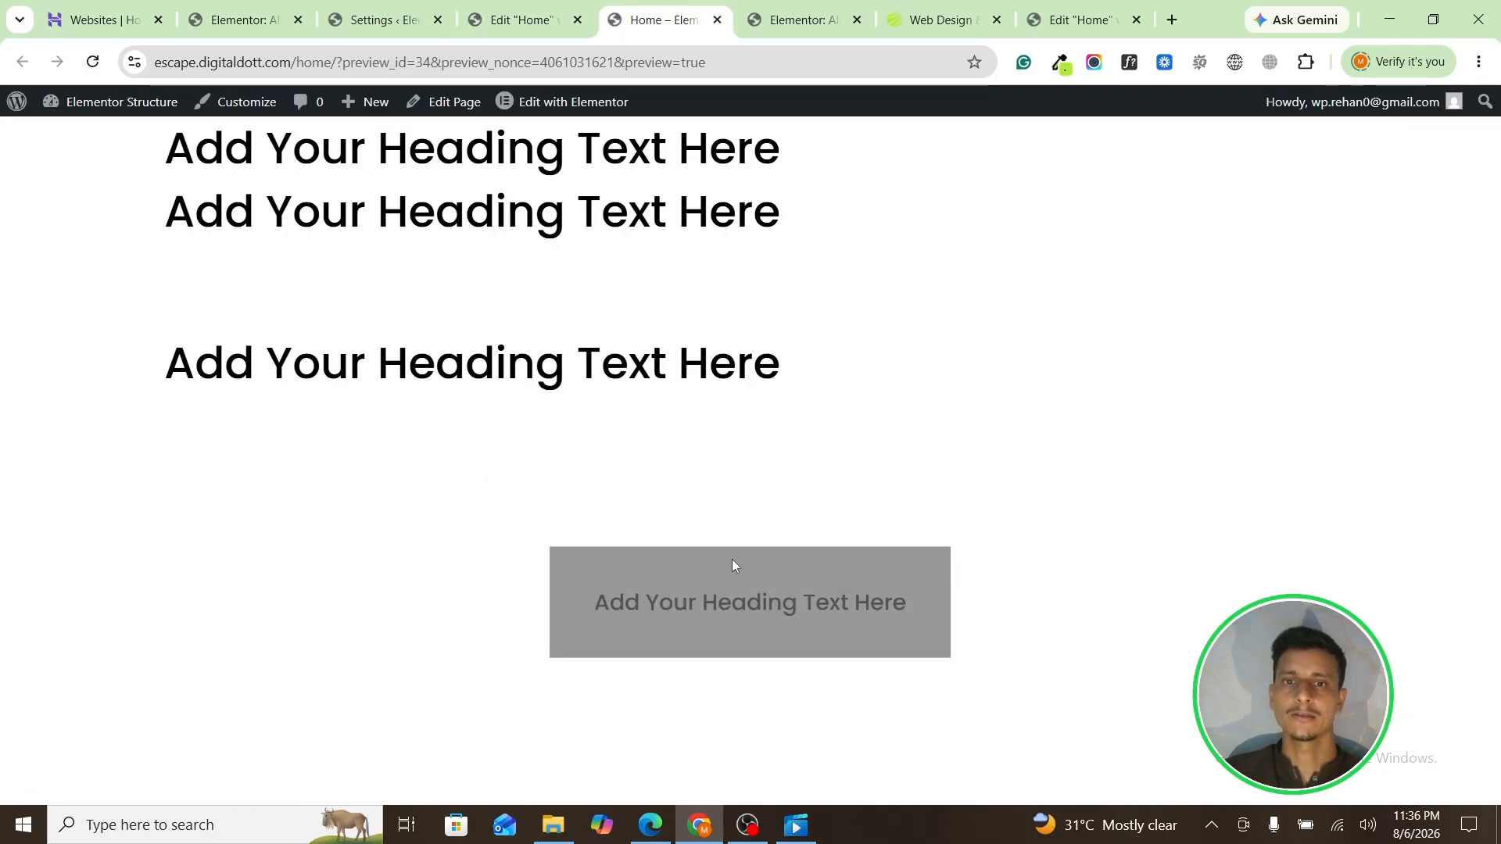
Step: Transform the grey heading with a 4 degree rotation, and turn on 3D Rotate with Rotate X at -4 degrees
left_click(516, 20)
scroll(180, 437, "down", 3)
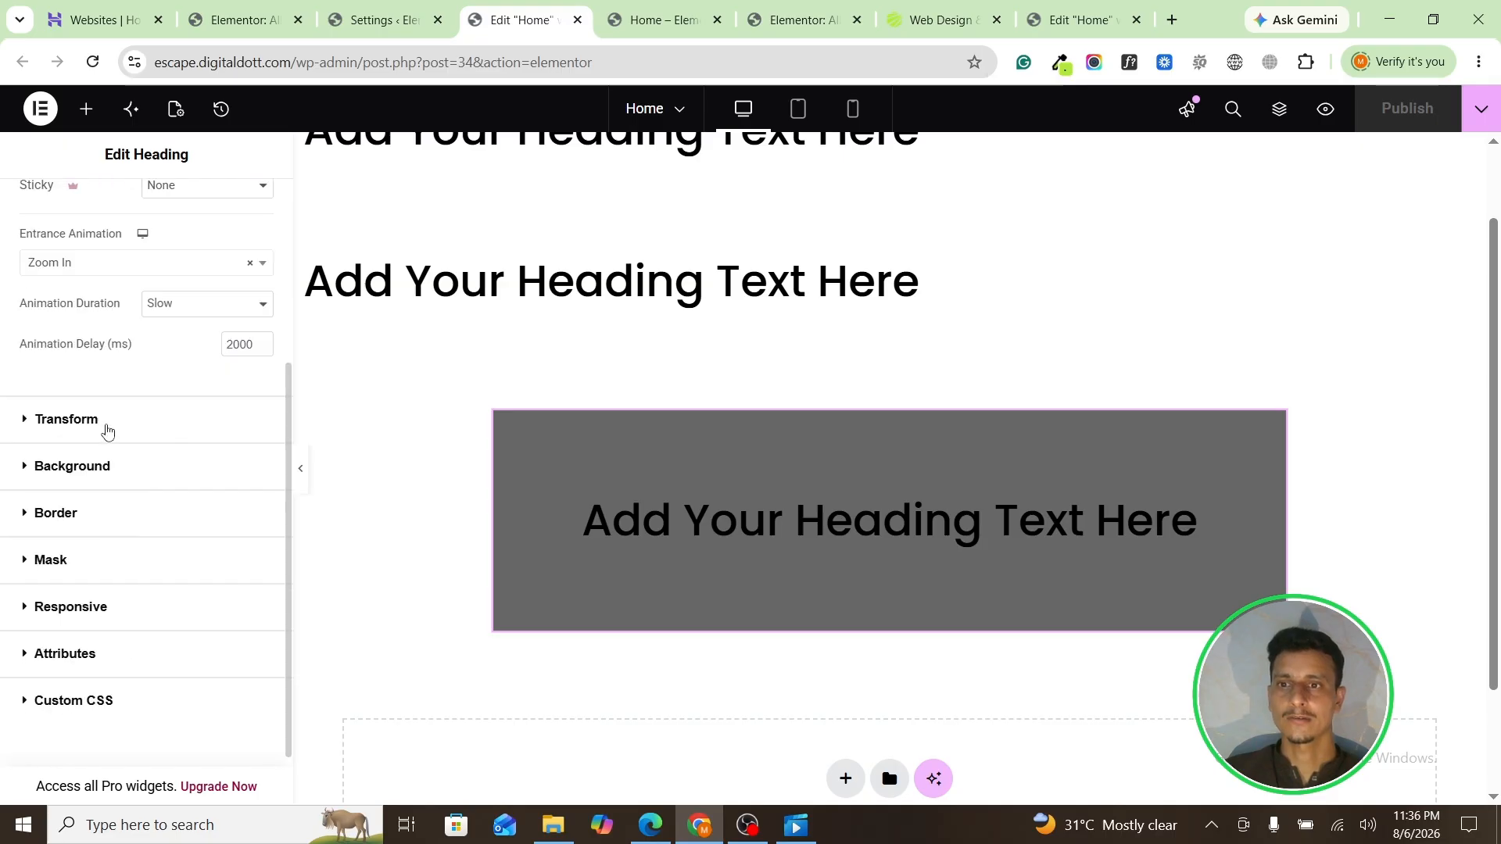
left_click(107, 430)
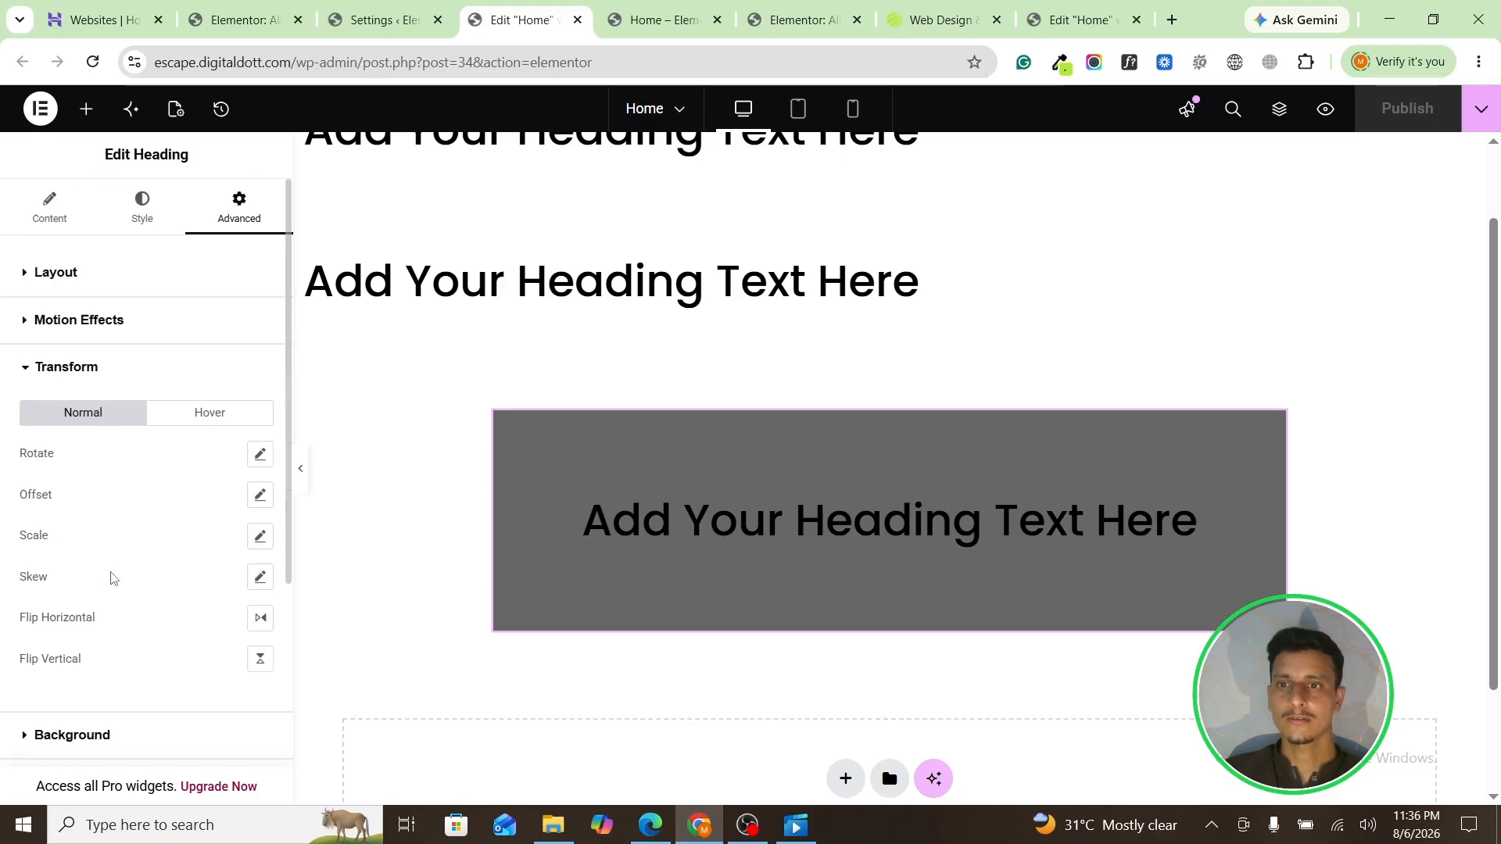
left_click(260, 458)
left_click_drag(116, 528, 116, 536)
left_click(215, 569)
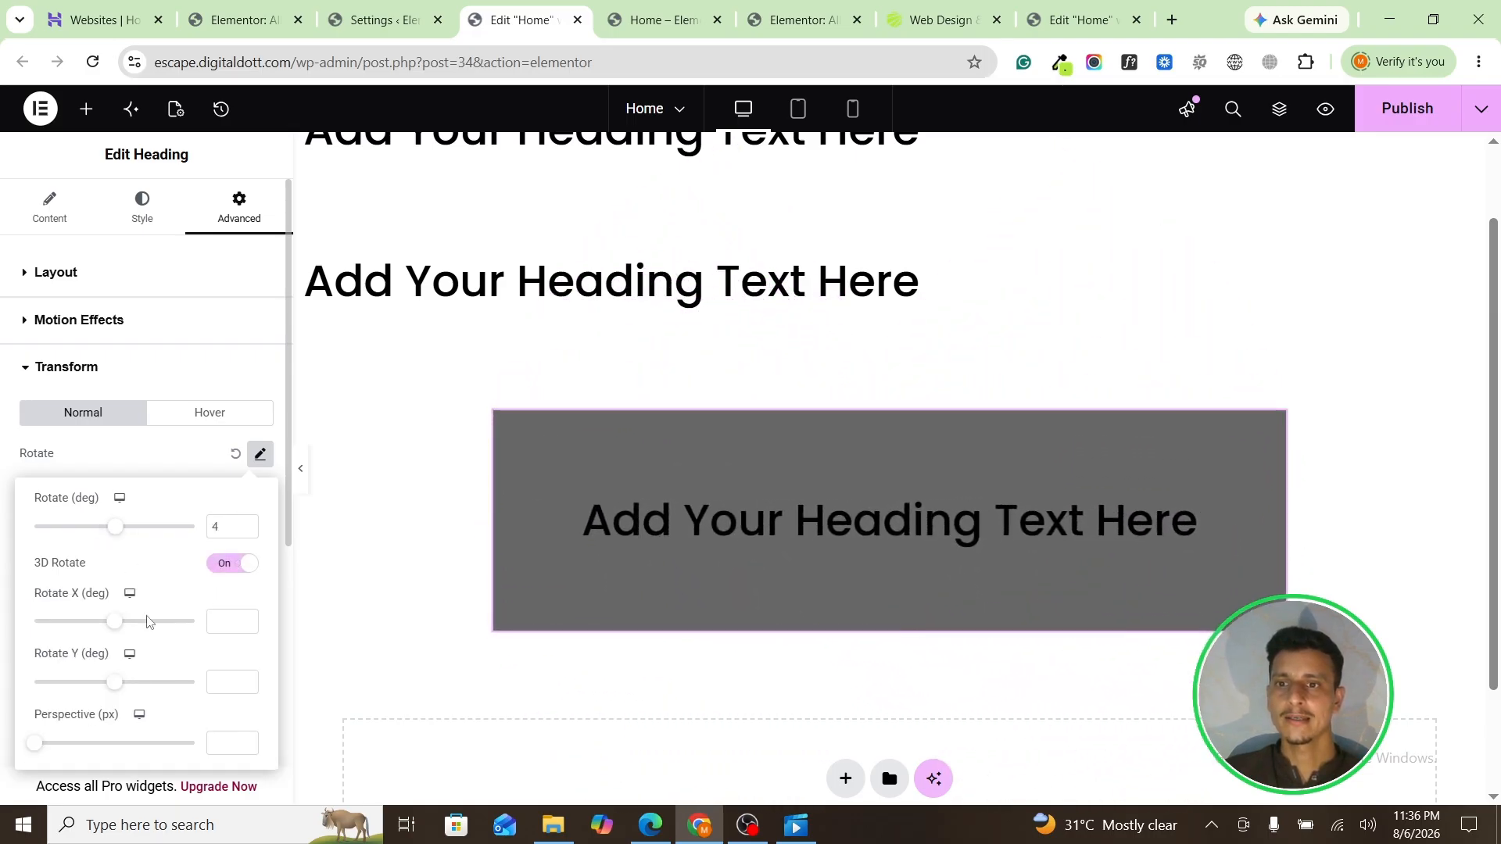
mouse_move(113, 628)
left_mouse_down()
mouse_move(127, 630)
mouse_move(114, 625)
left_mouse_up()
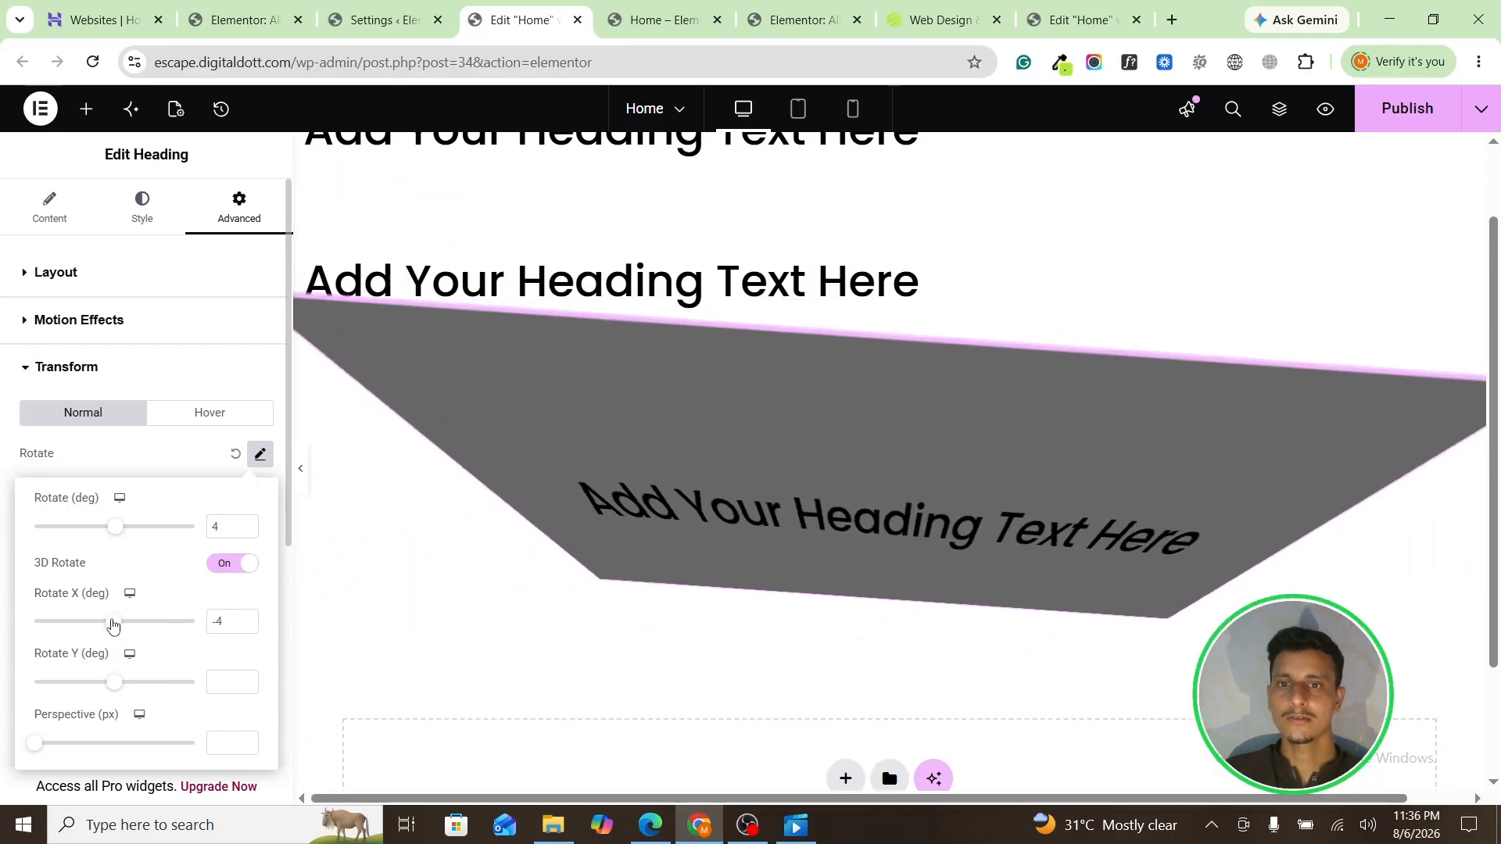
Step: Try Rotate Y at 0 degrees with a 1000 px perspective, and reset the grey heading's rotation to default
left_click_drag(116, 686, 116, 683)
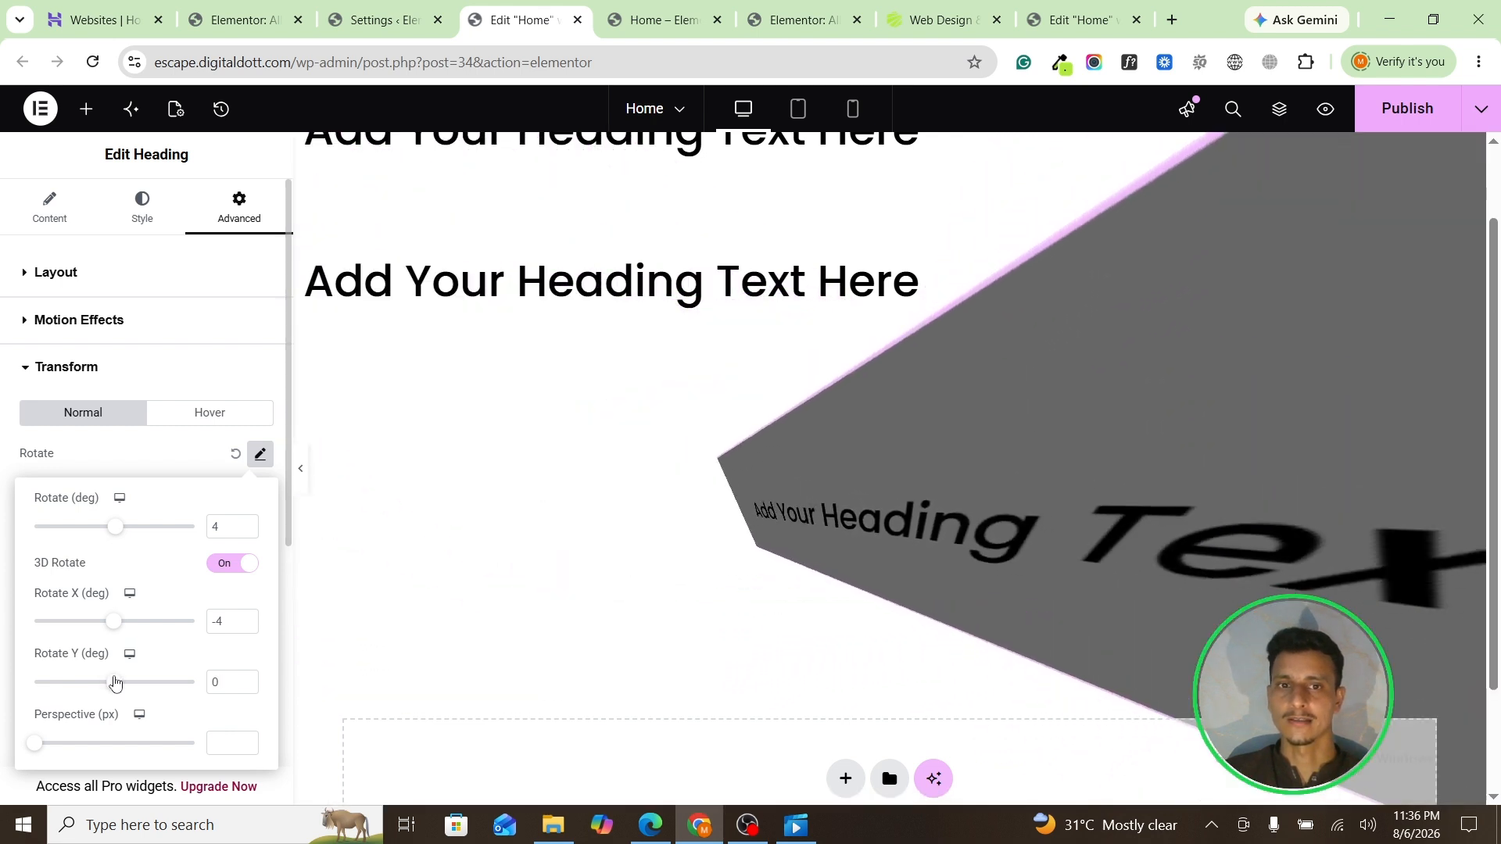
left_click_drag(36, 745, 288, 694)
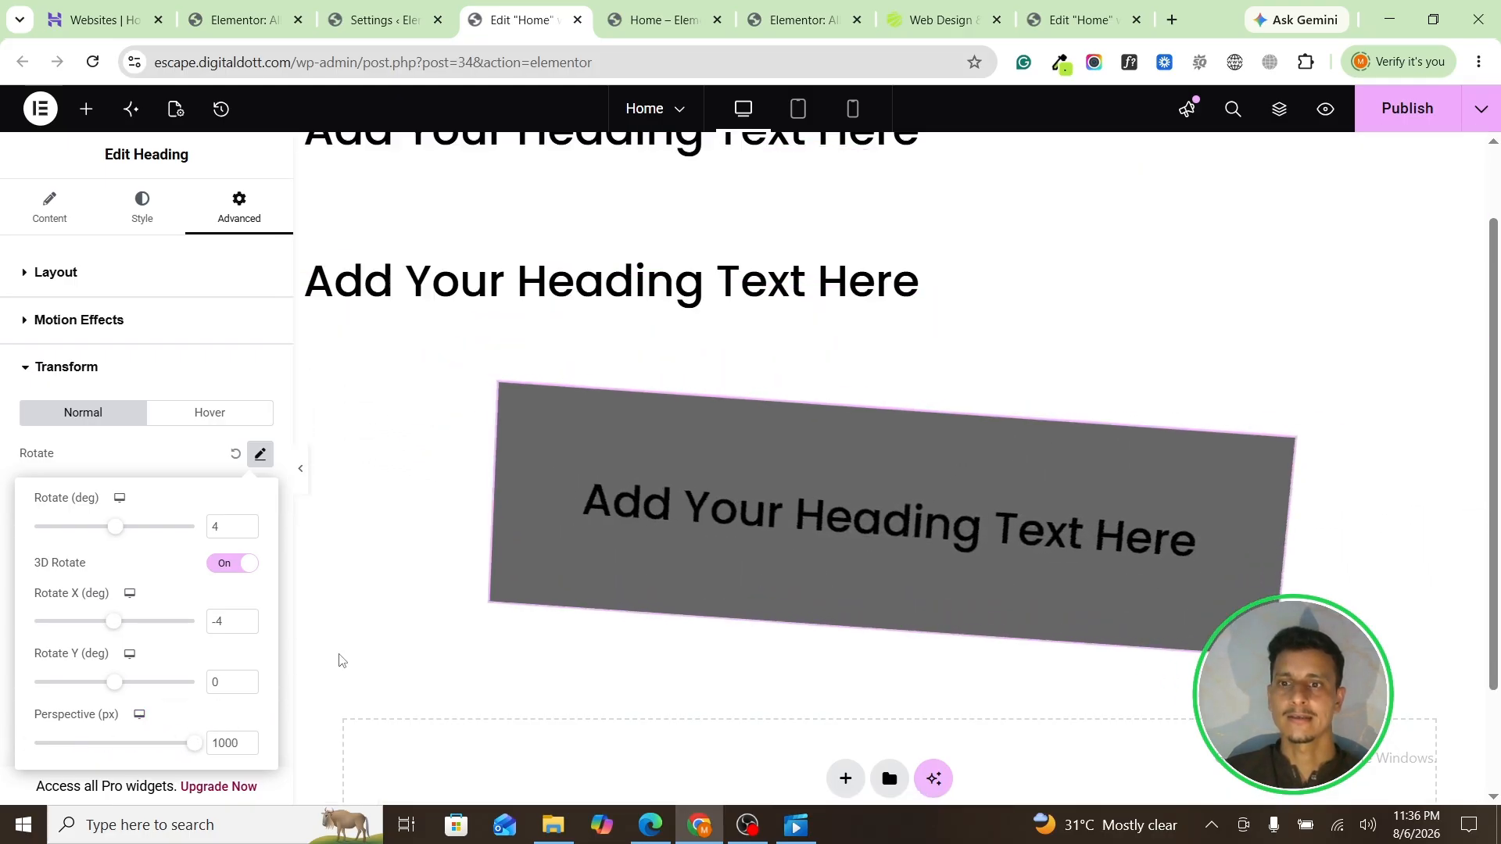
left_click(234, 455)
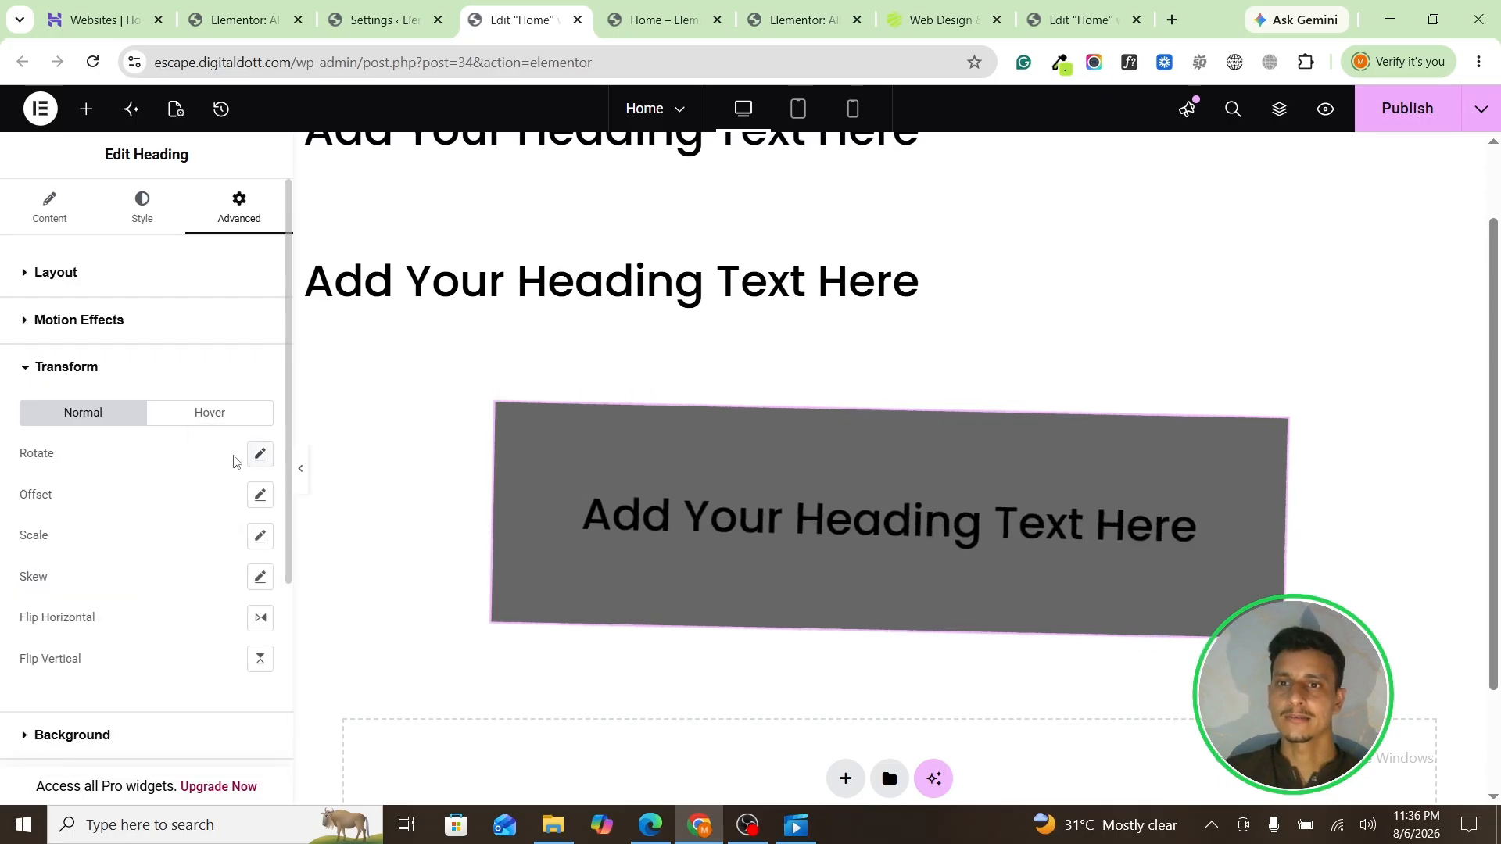
Step: Try an Offset X of 524 px on the grey heading, clear it, and set Offset Y to -73 px
left_click(261, 497)
left_click_drag(115, 574, 151, 597)
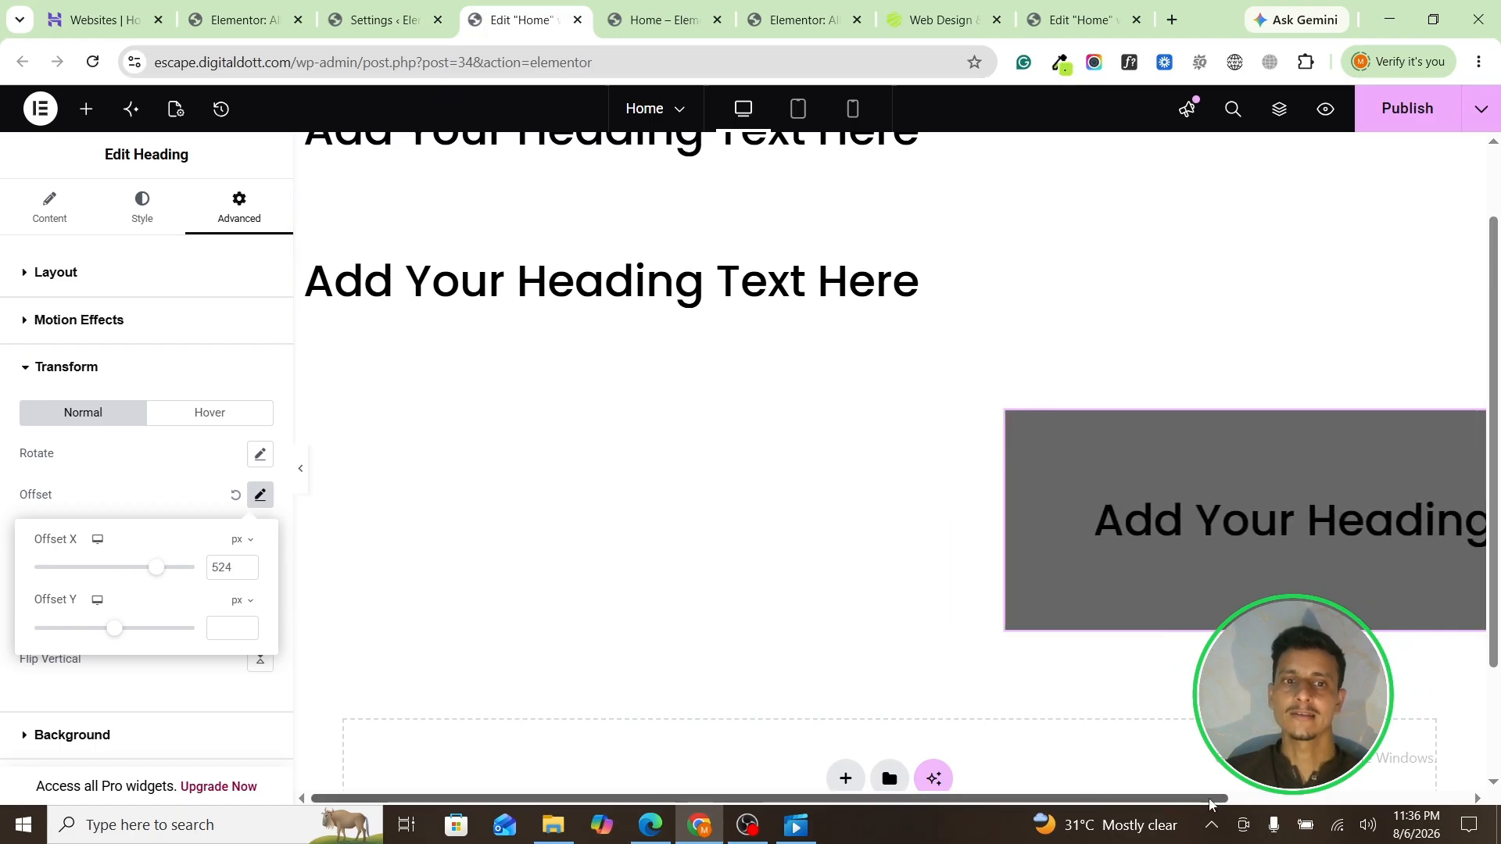
left_click_drag(1210, 799, 1086, 822)
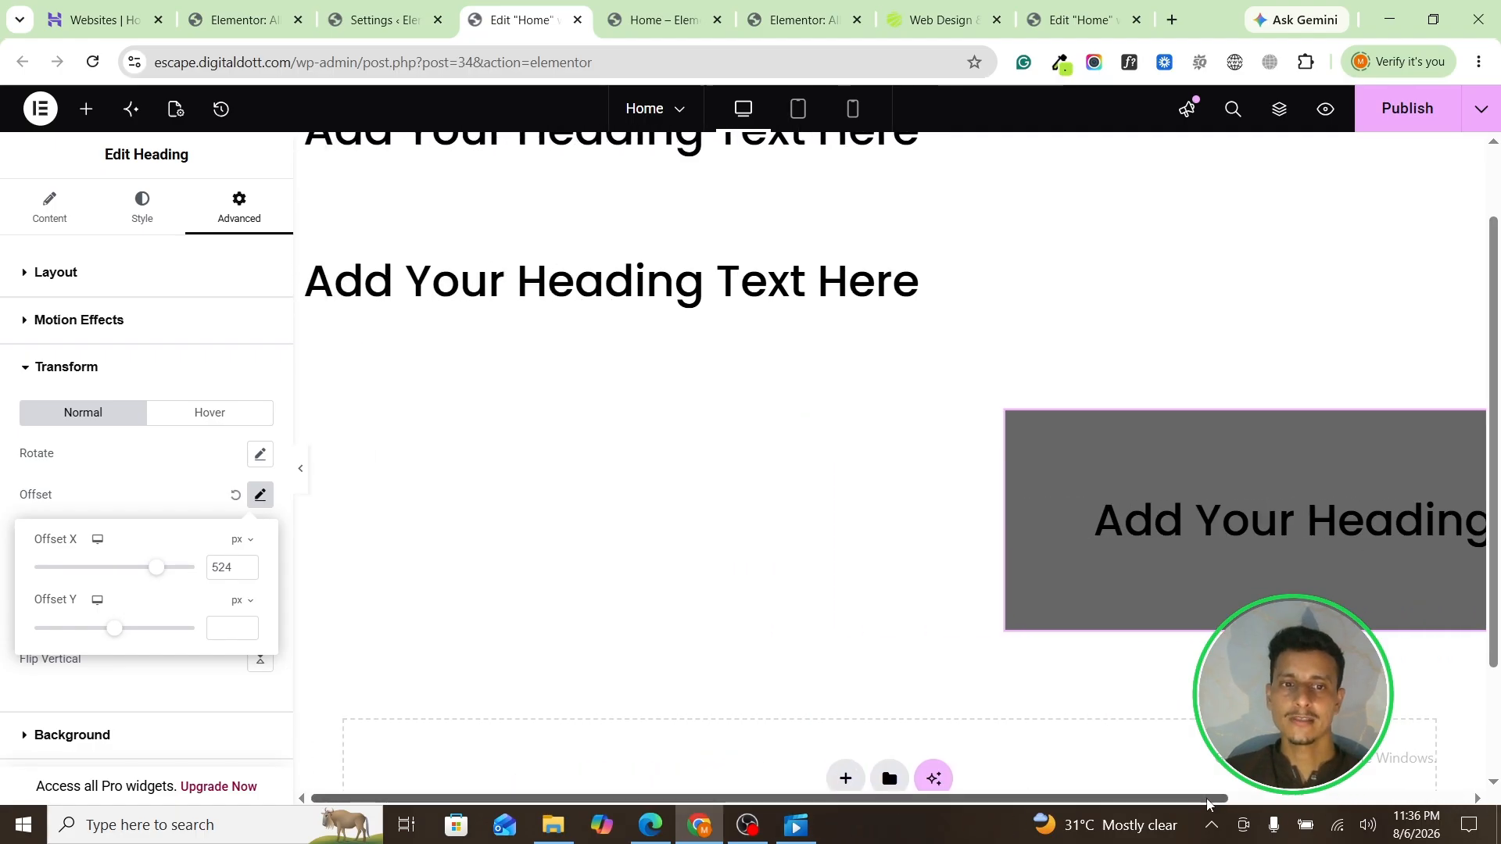
mouse_move(1211, 804)
left_mouse_down()
mouse_move(1452, 809)
mouse_move(1216, 810)
left_mouse_up()
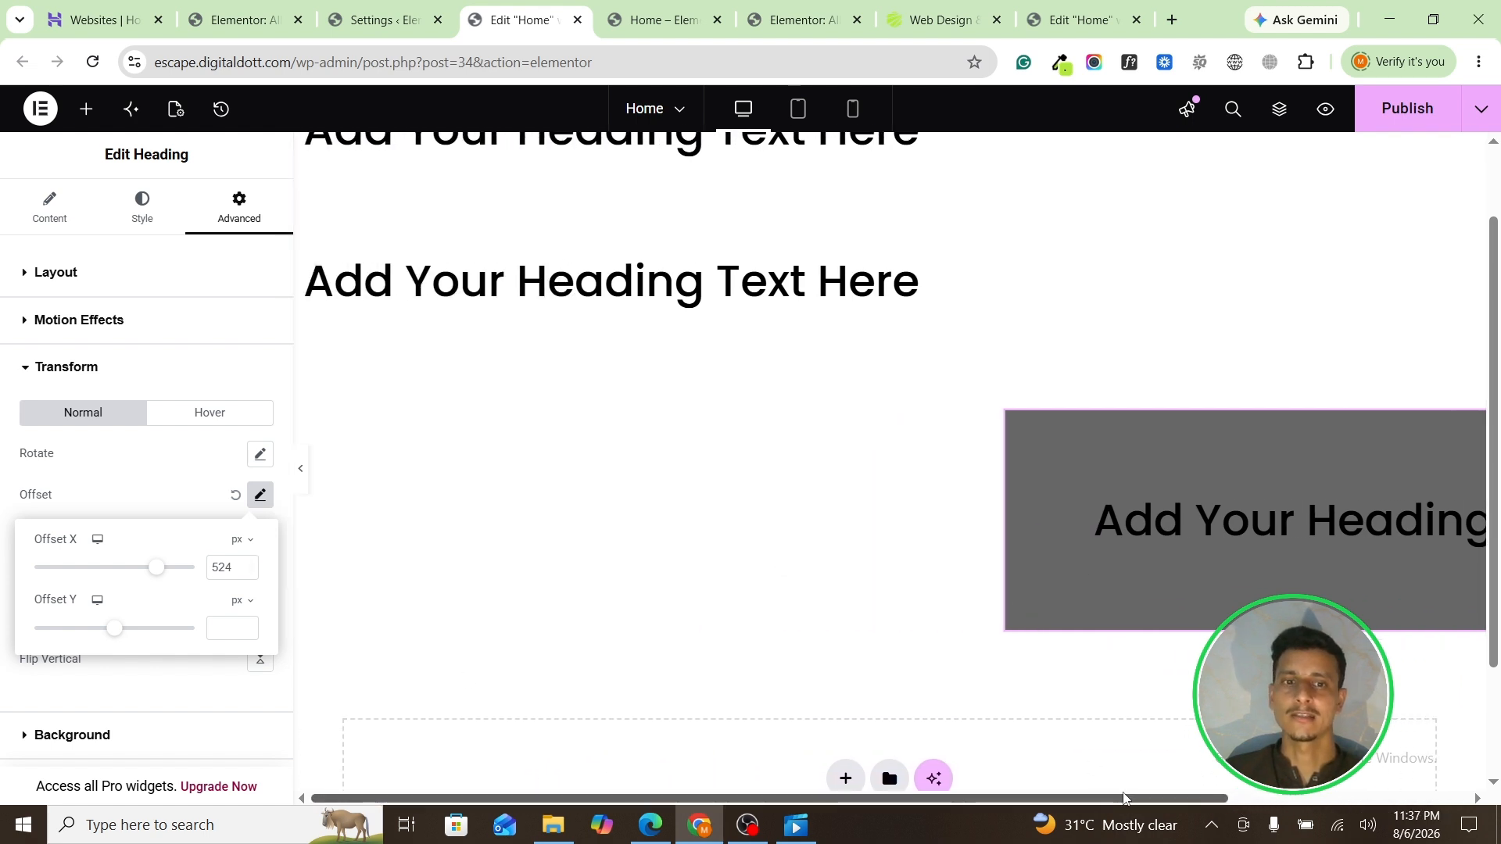
mouse_move(773, 804)
left_mouse_down()
mouse_move(836, 805)
mouse_move(772, 806)
left_mouse_up()
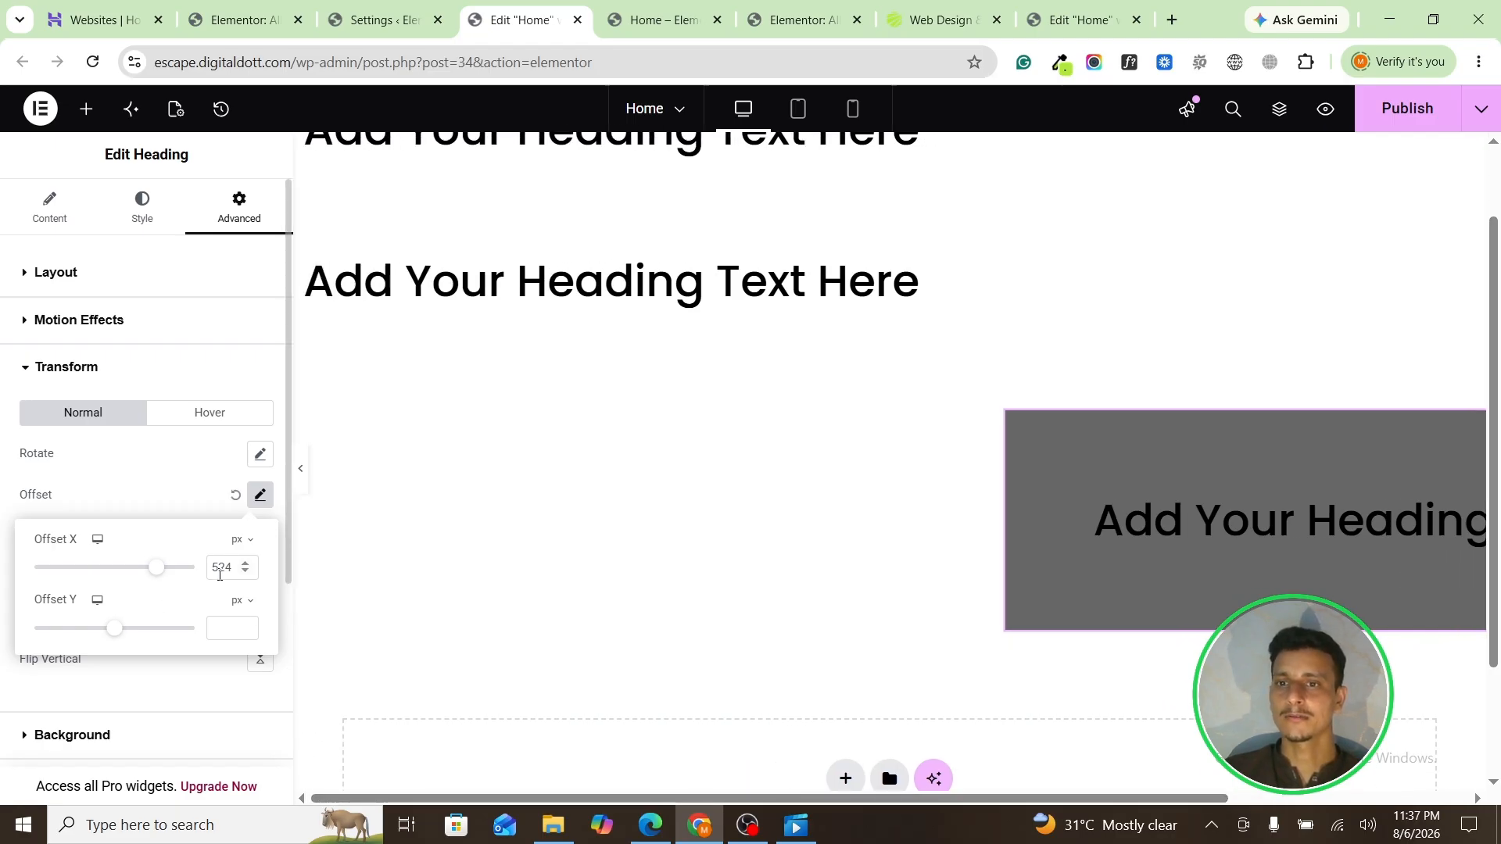
key("BackSpace")
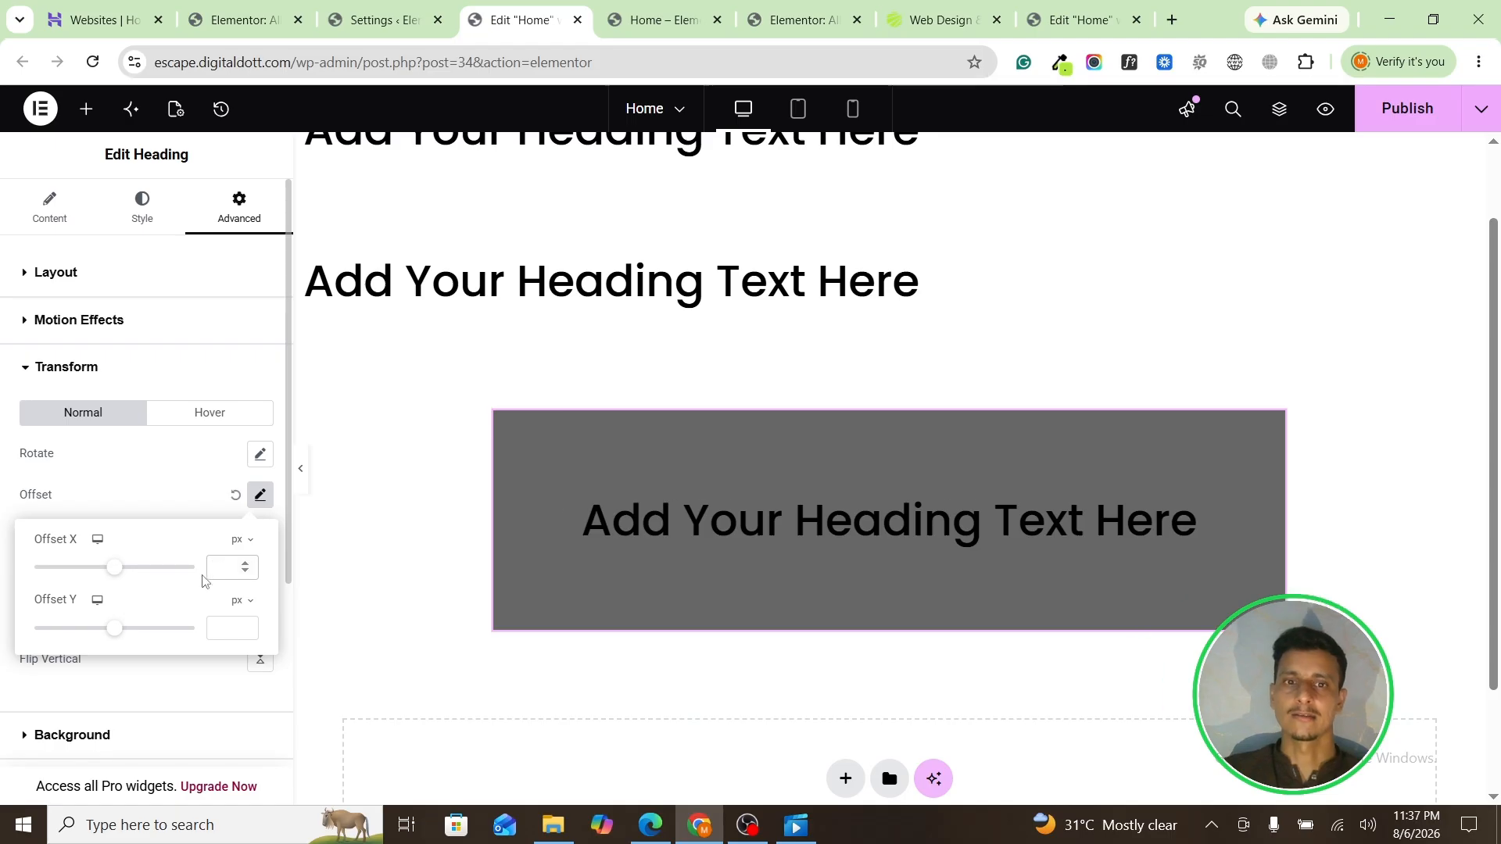
mouse_move(116, 638)
left_mouse_down()
mouse_move(93, 634)
mouse_move(128, 638)
mouse_move(109, 637)
left_mouse_up()
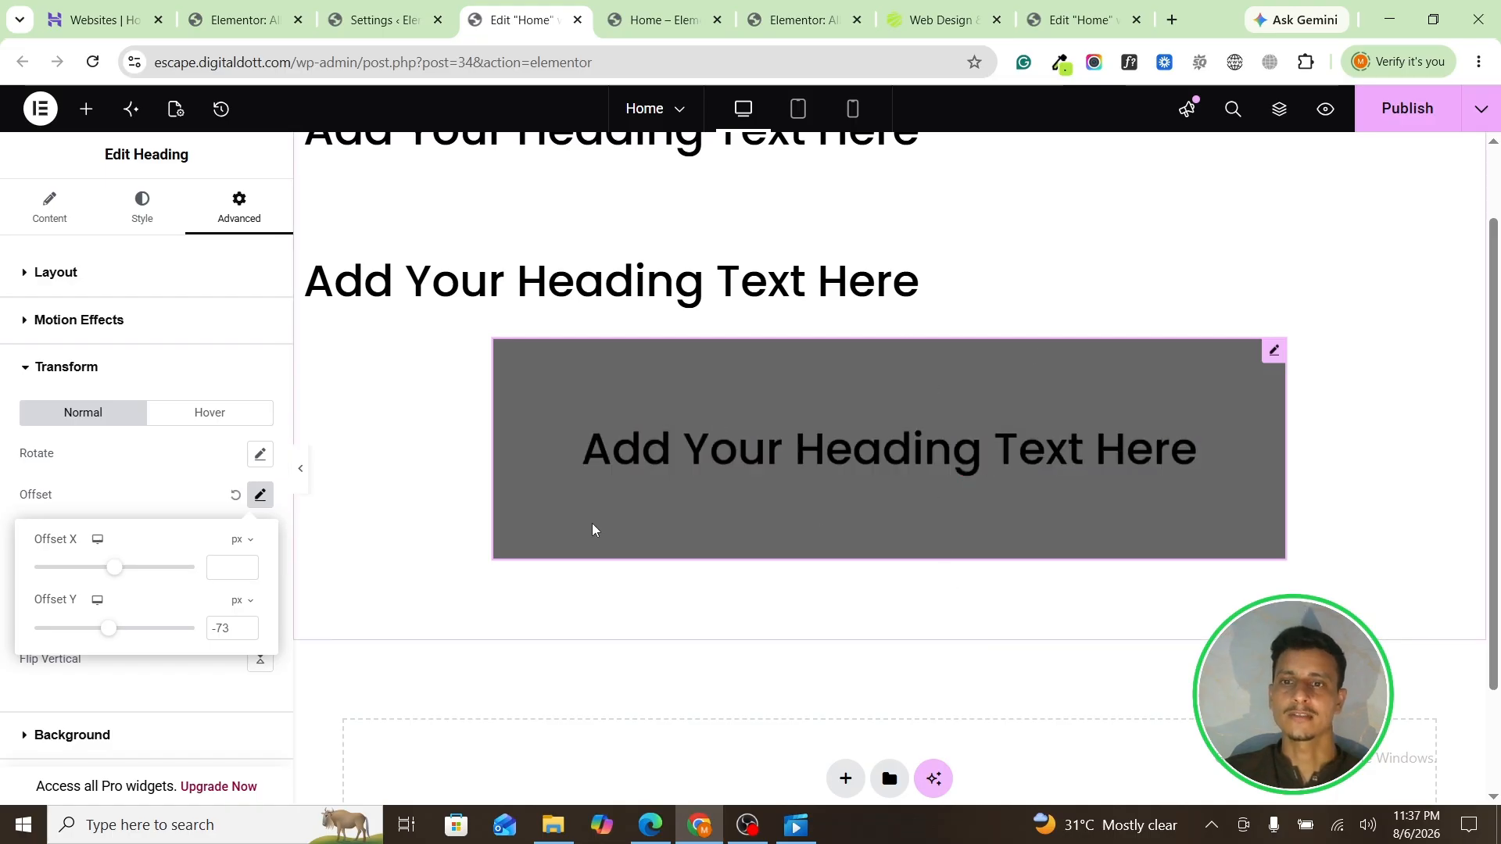
left_click(26, 699)
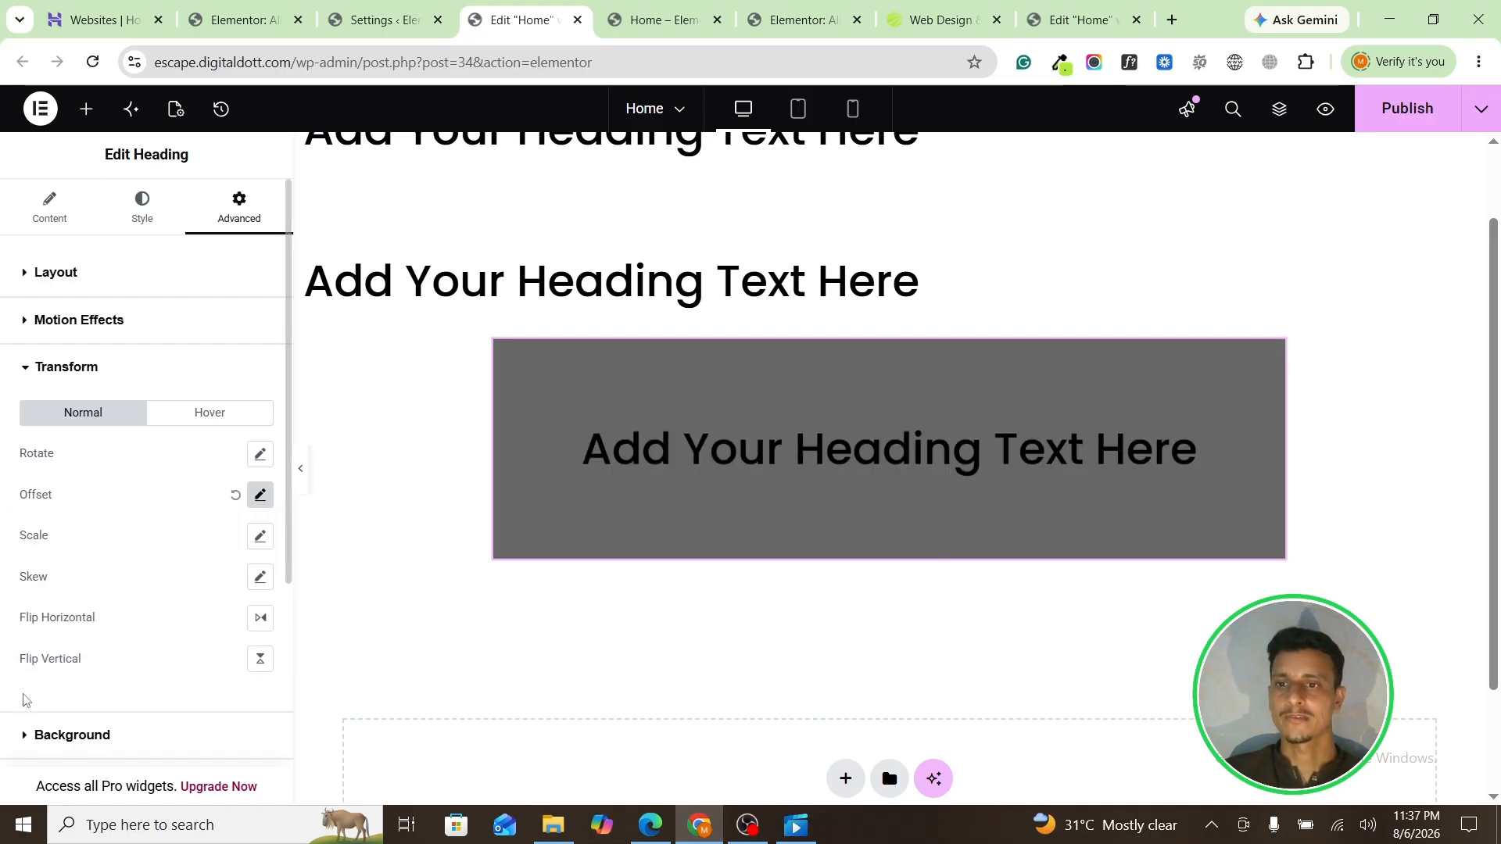
Step: Try flipping the grey heading vertically and horizontally, and turn both flips off
left_click(260, 663)
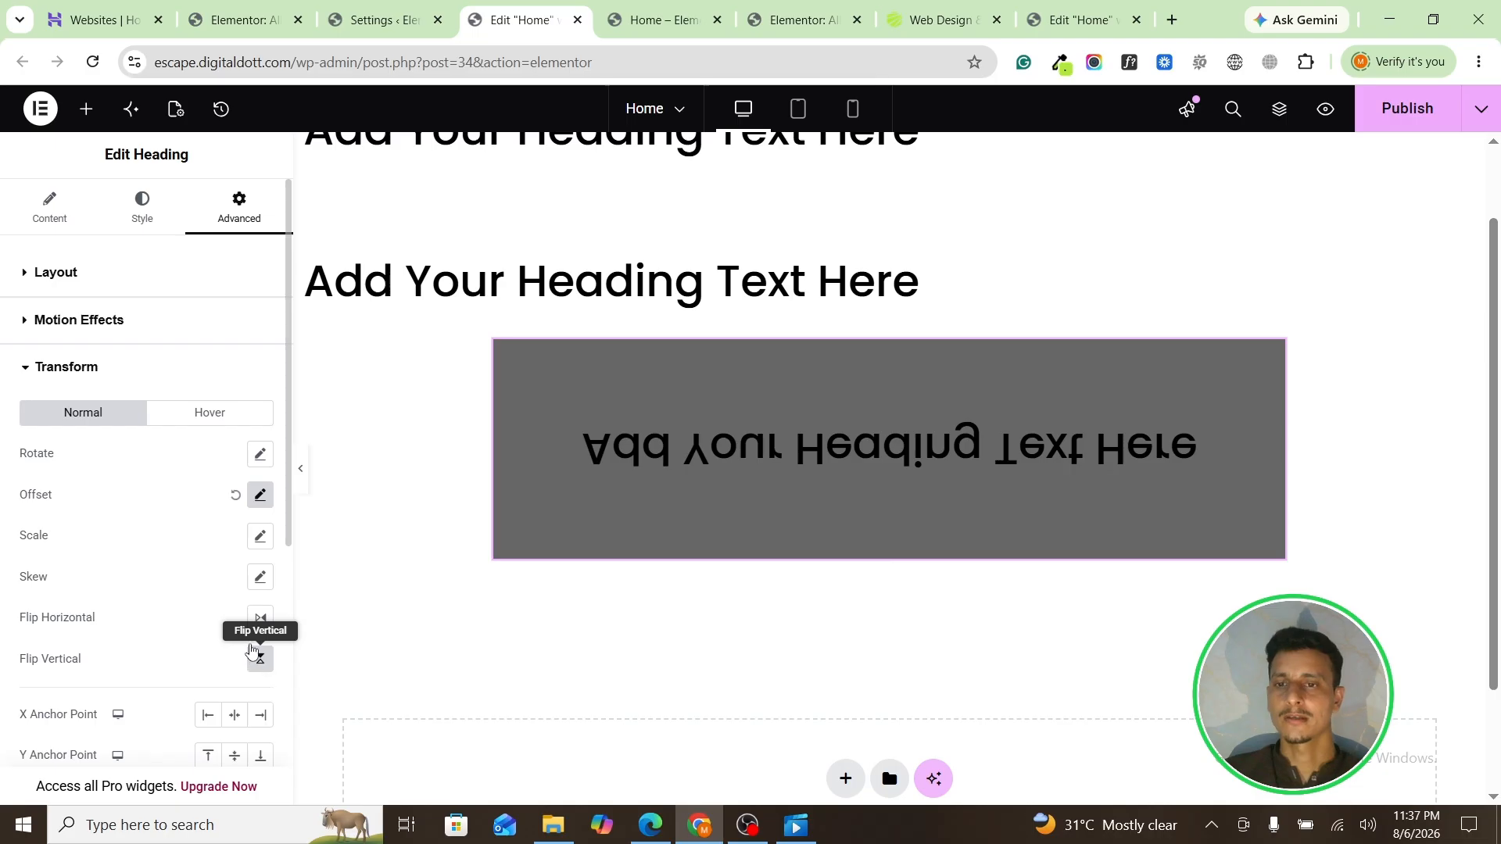
left_click(260, 618)
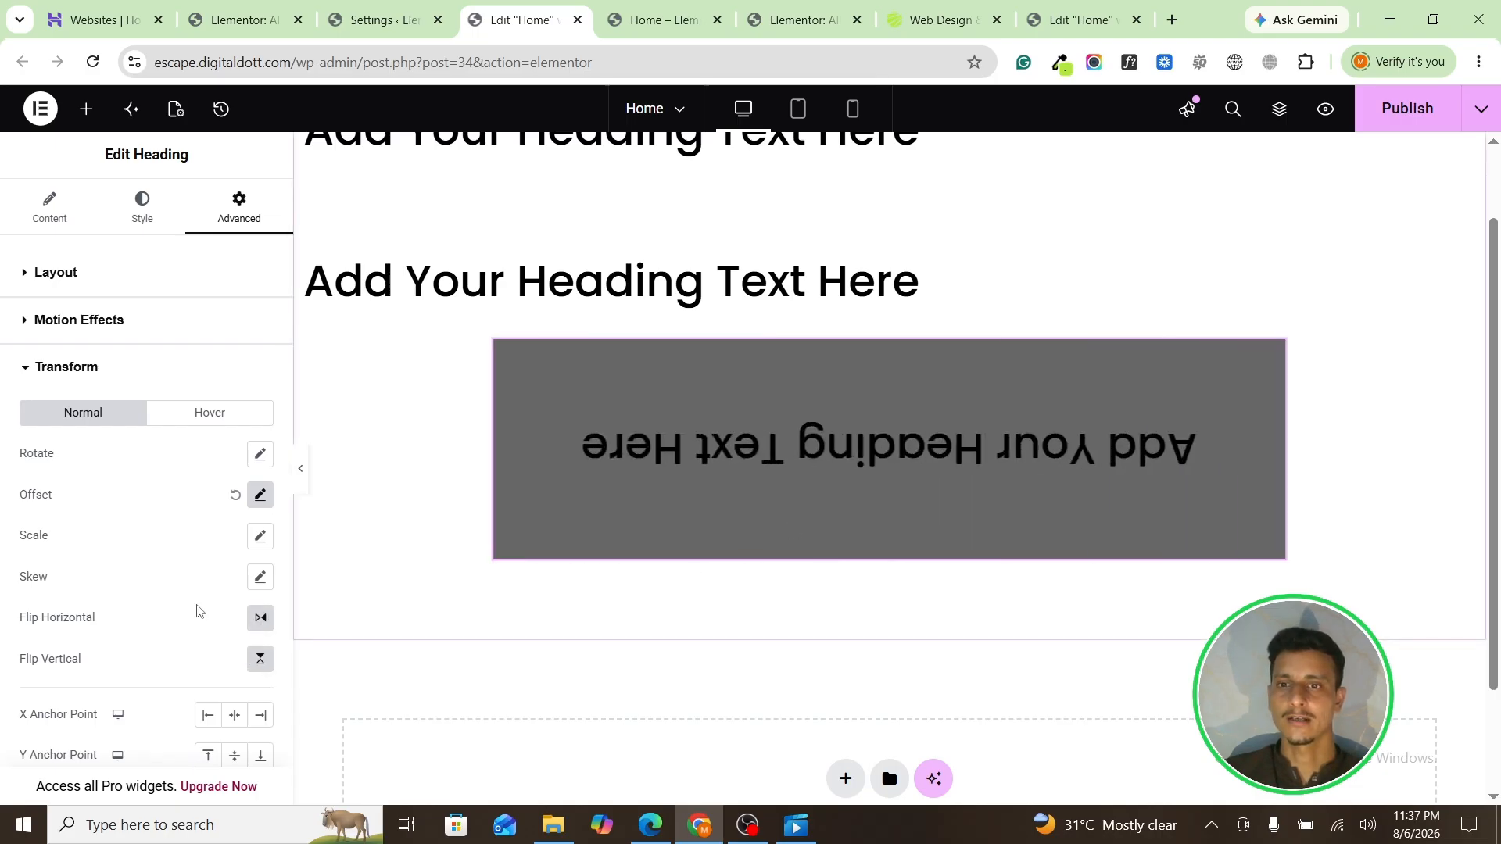
left_click(260, 661)
left_click(260, 619)
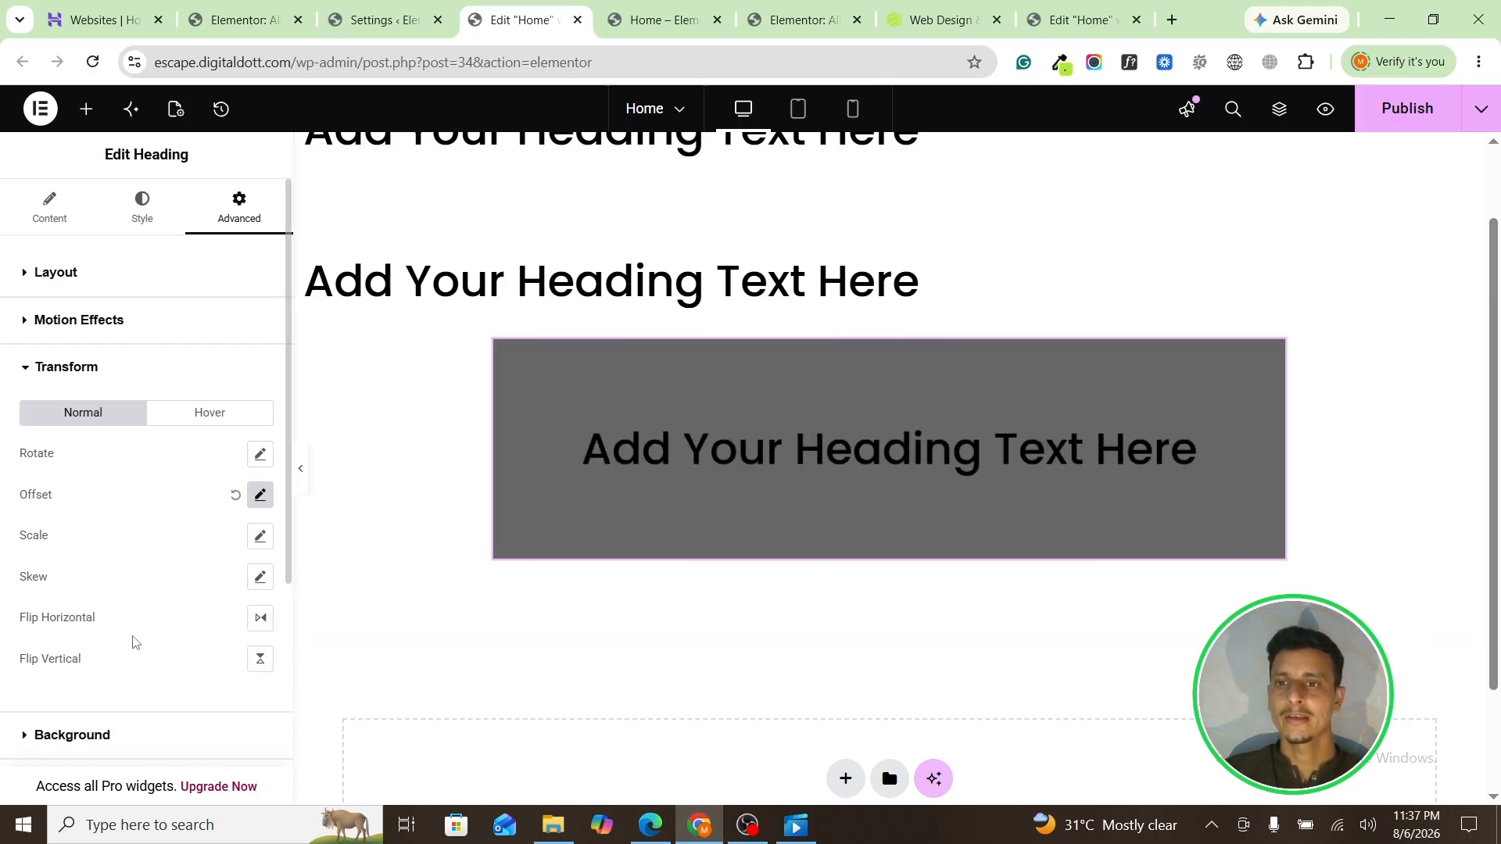
Step: Switch the heading's background type to gradient and set its first color to black (#000000)
scroll(196, 625, "down", 1)
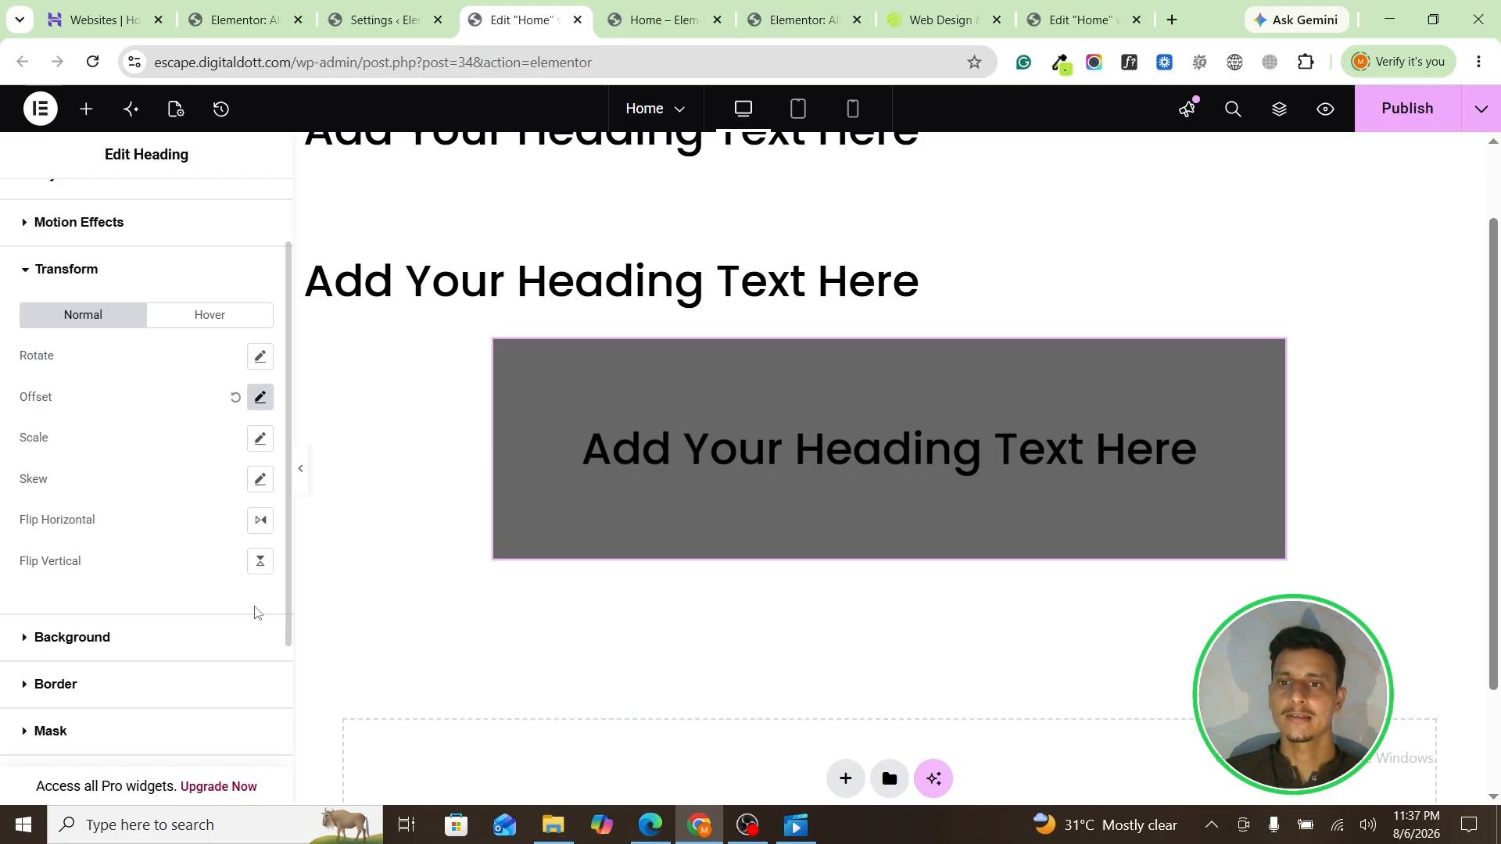
left_click(157, 657)
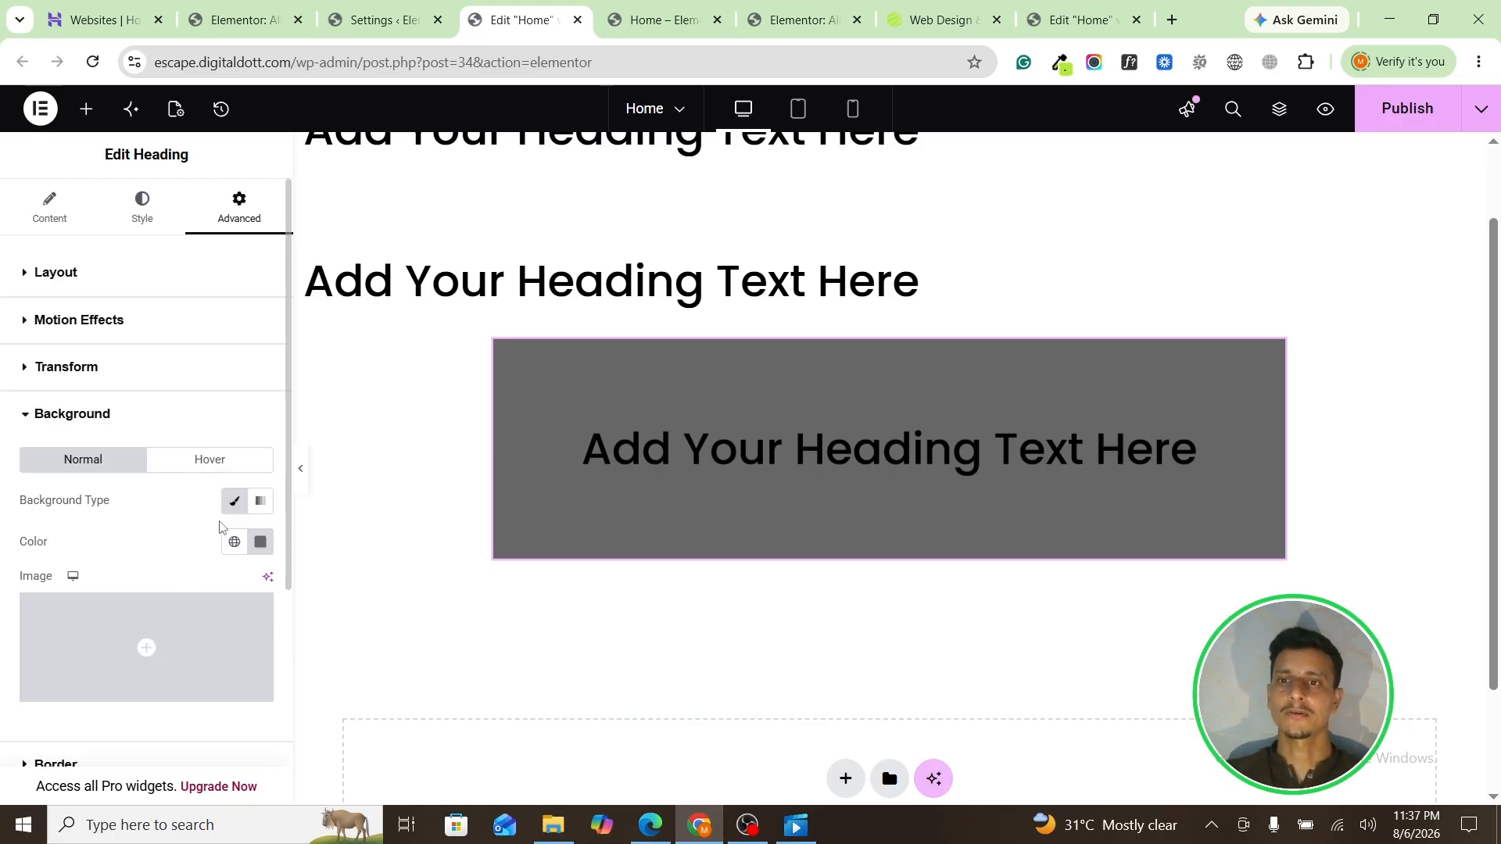
left_click(260, 502)
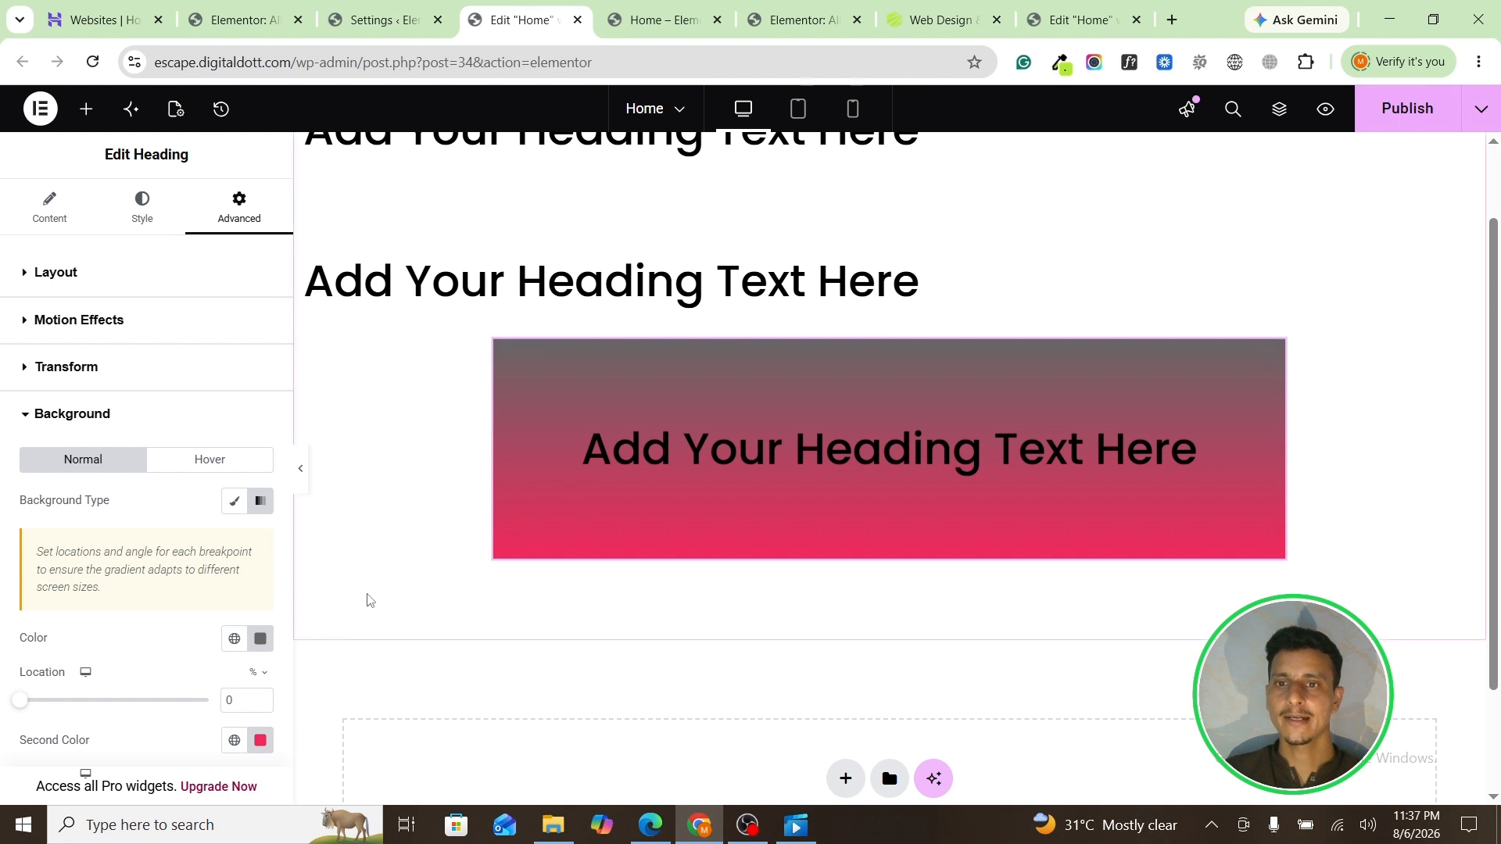
scroll(258, 653, "down", 1)
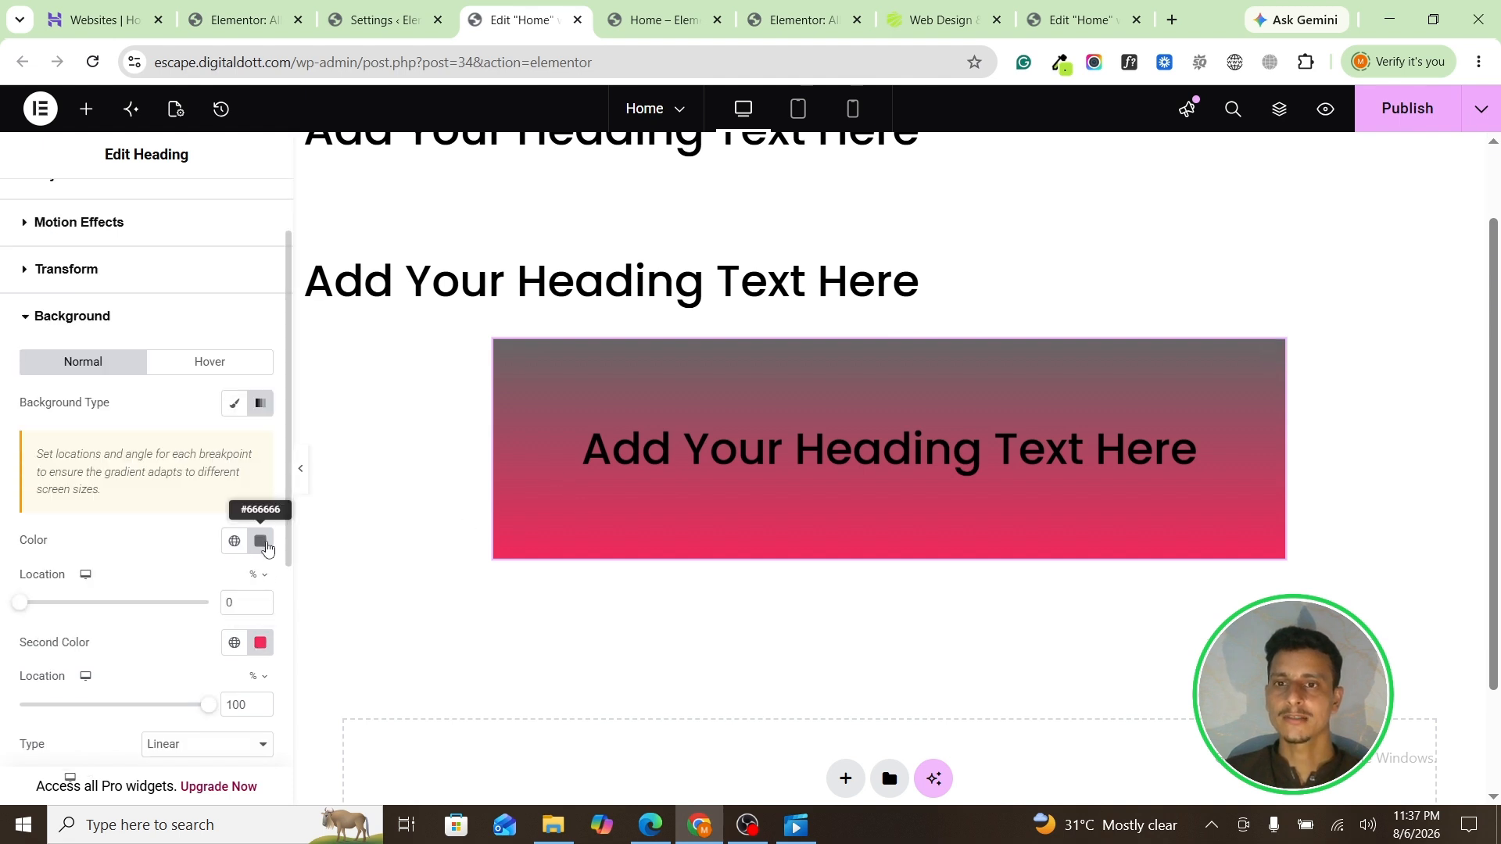
left_click(264, 546)
left_click_drag(210, 391, 57, 607)
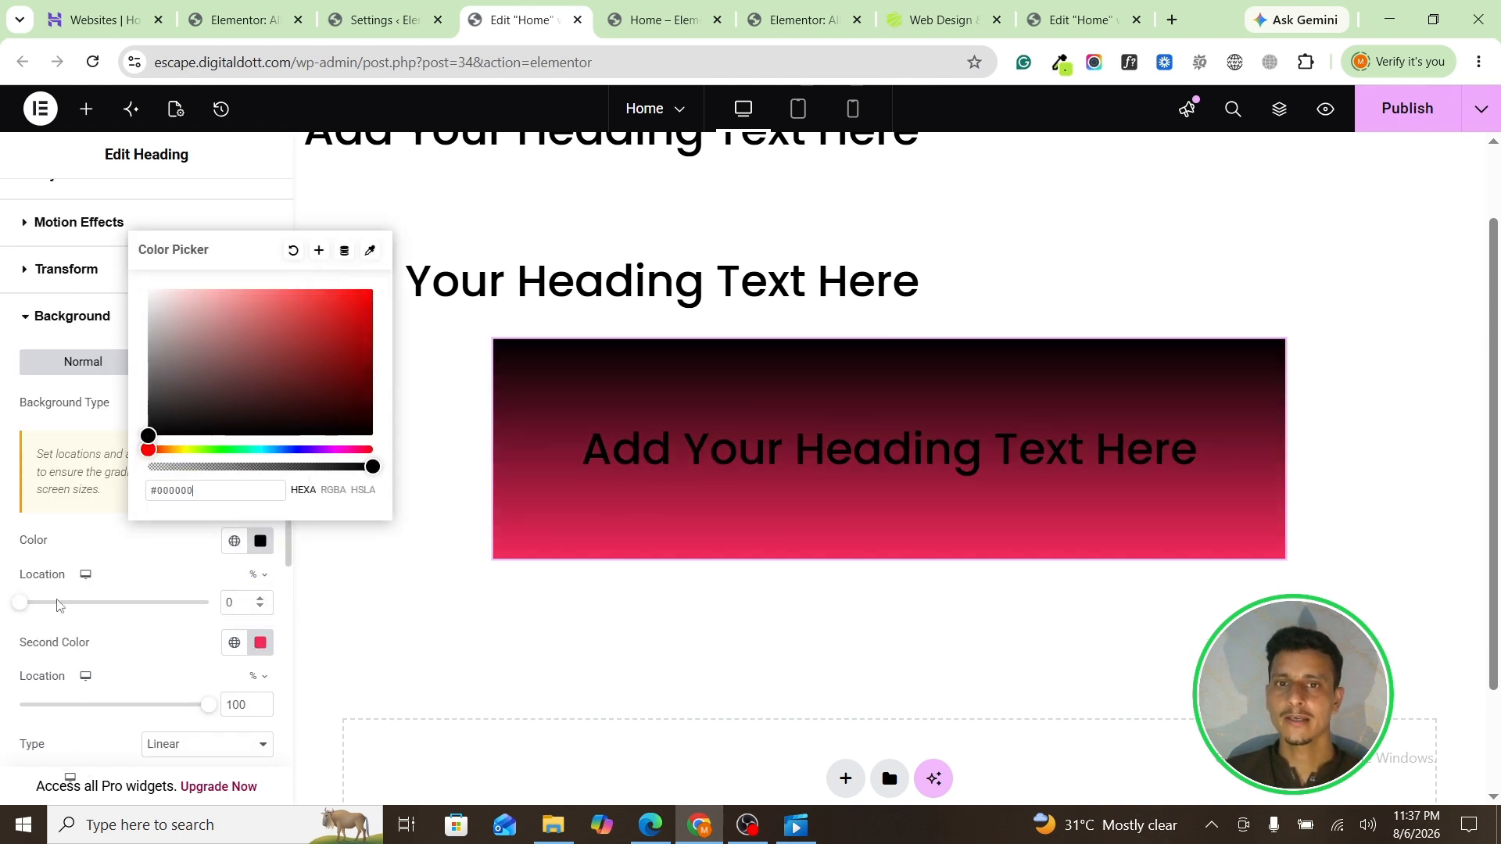
left_click(125, 655)
Step: Set the background gradient's second color to white (#FFFFFF)
left_click(261, 643)
left_click_drag(297, 461, 81, 344)
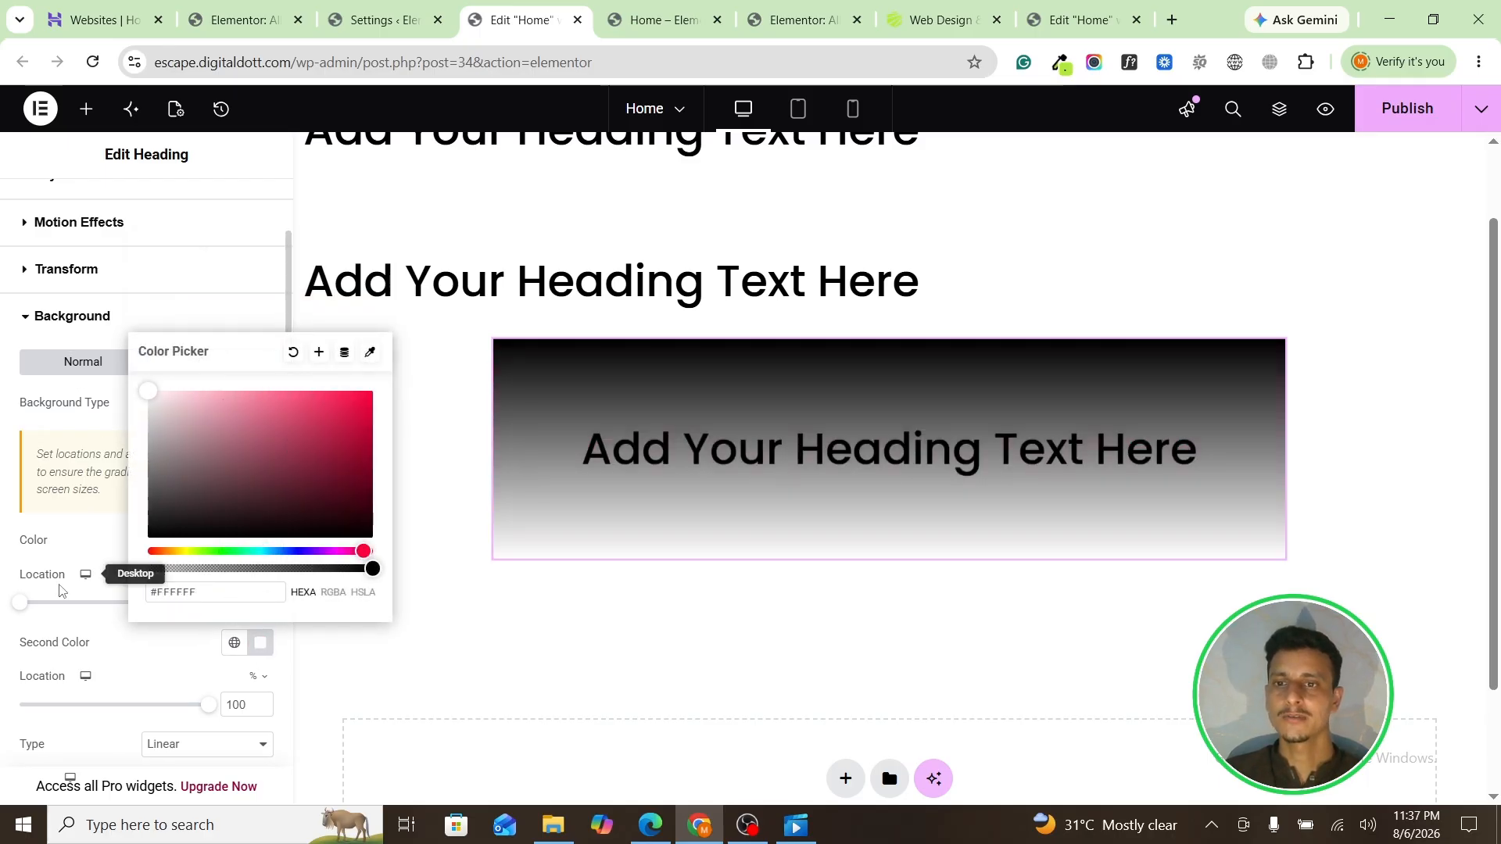
left_click(21, 633)
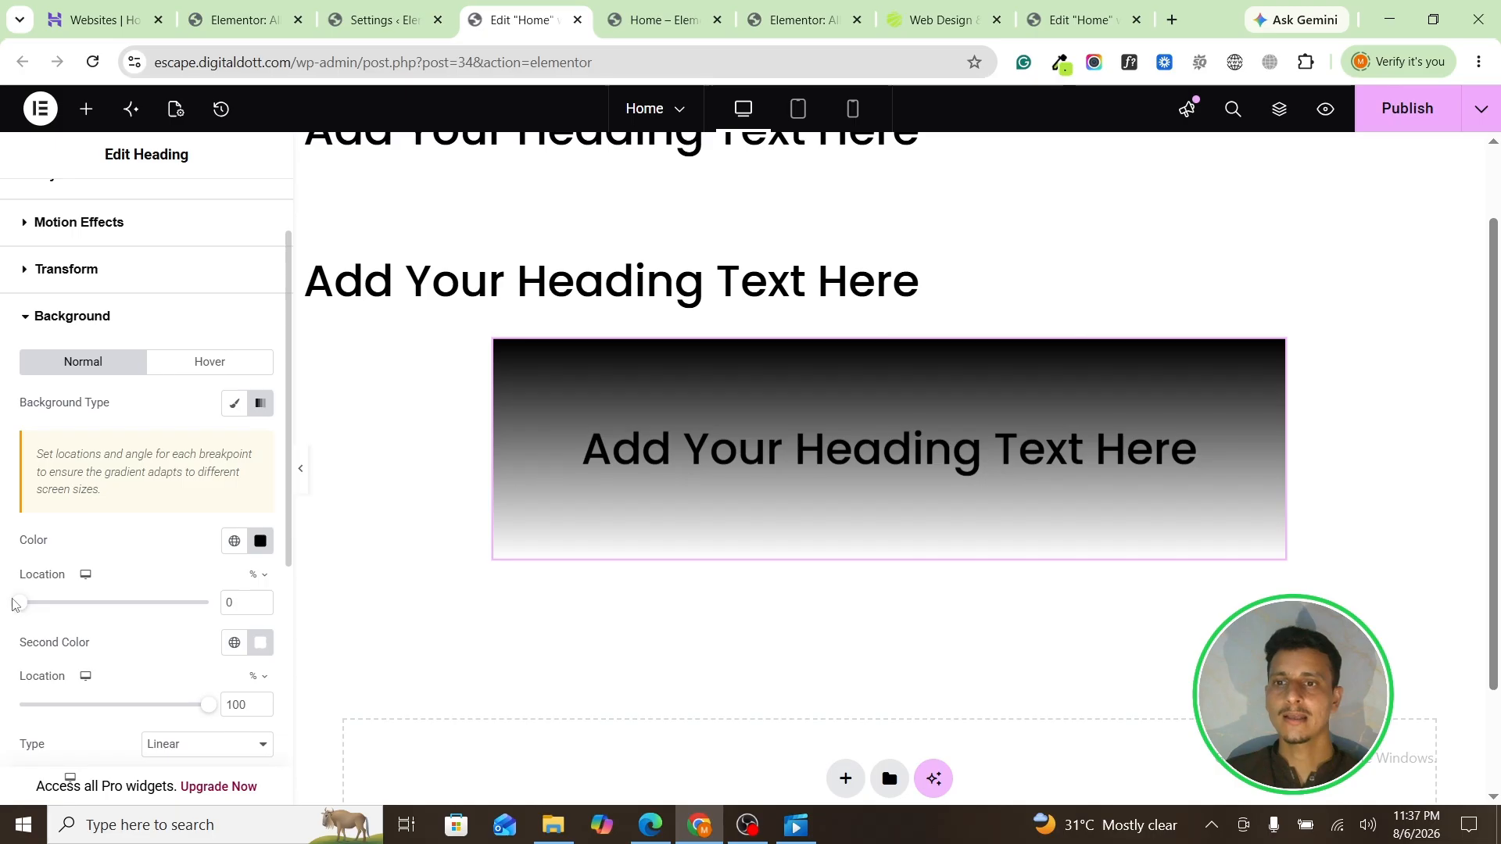
Step: Try different locations for both gradient colors, and return the first color to 0% and the second to 100%
left_click_drag(12, 605, 399, 607)
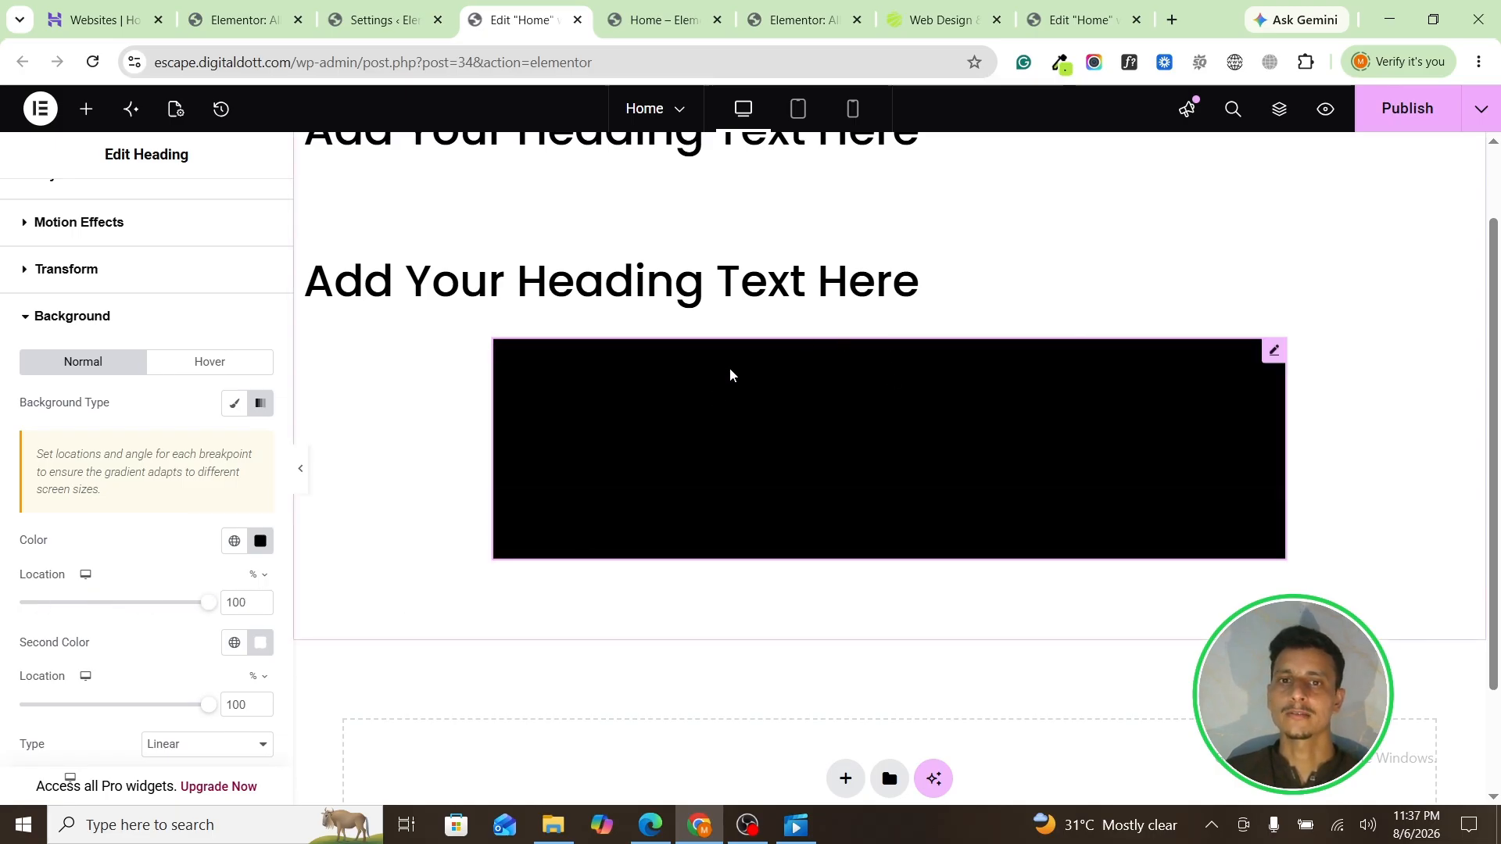
left_click_drag(208, 604, 189, 607)
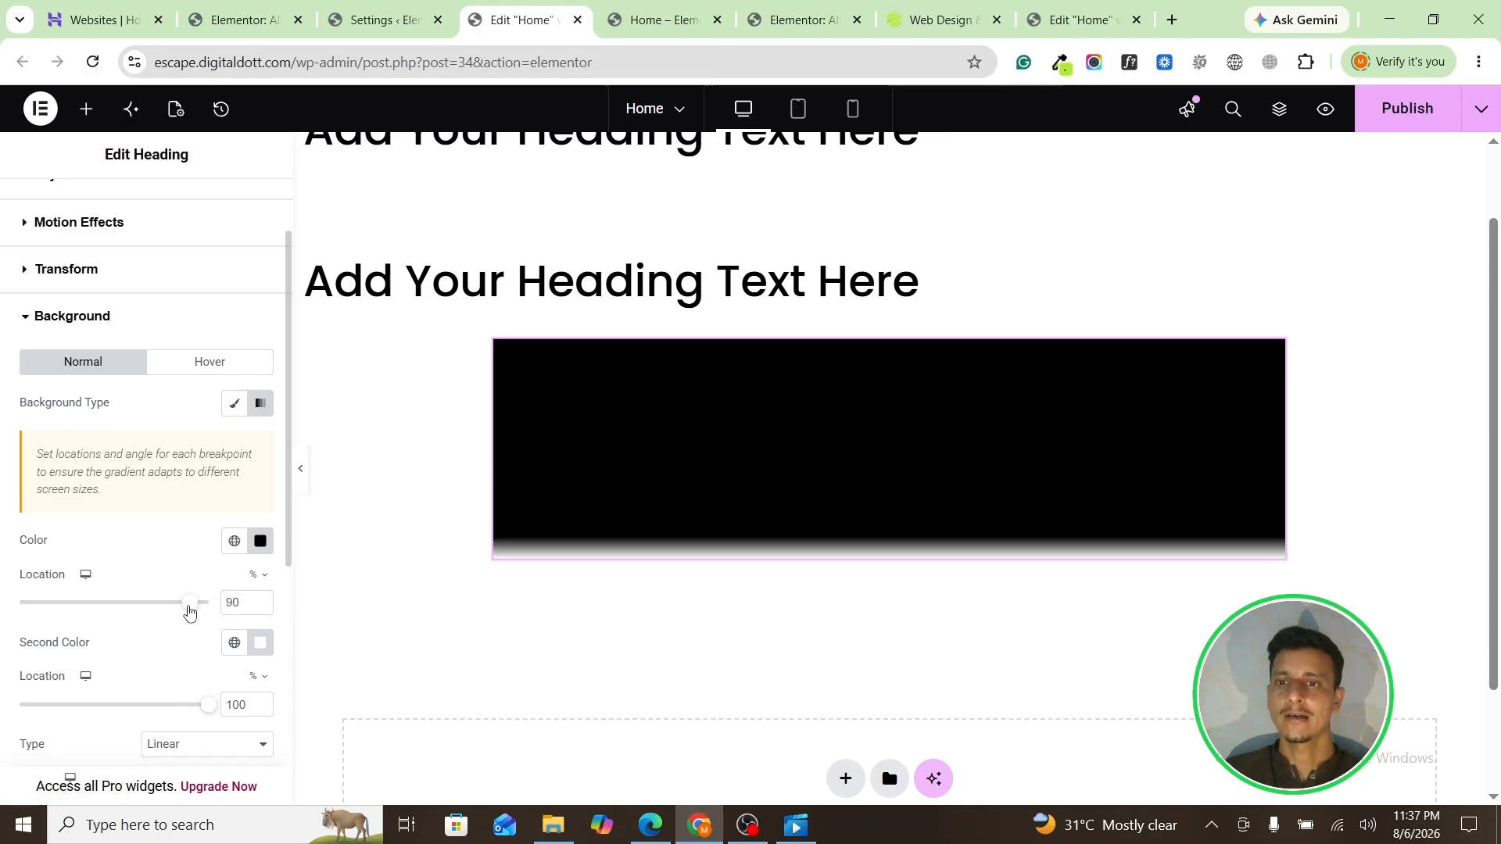
left_click_drag(203, 713, 4, 711)
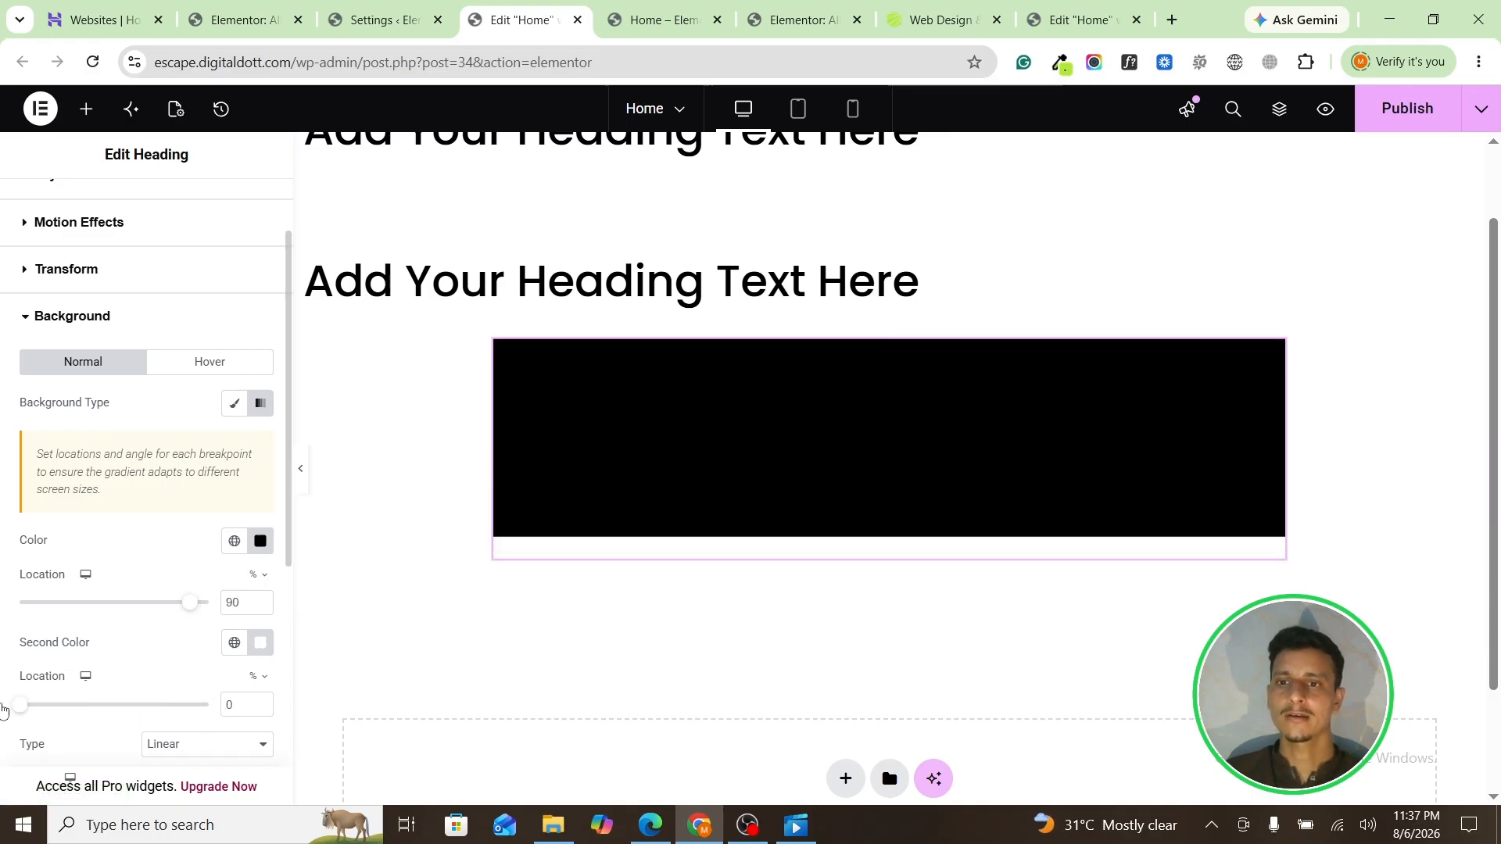
left_click_drag(189, 603, 182, 610)
left_click_drag(89, 619, 4, 619)
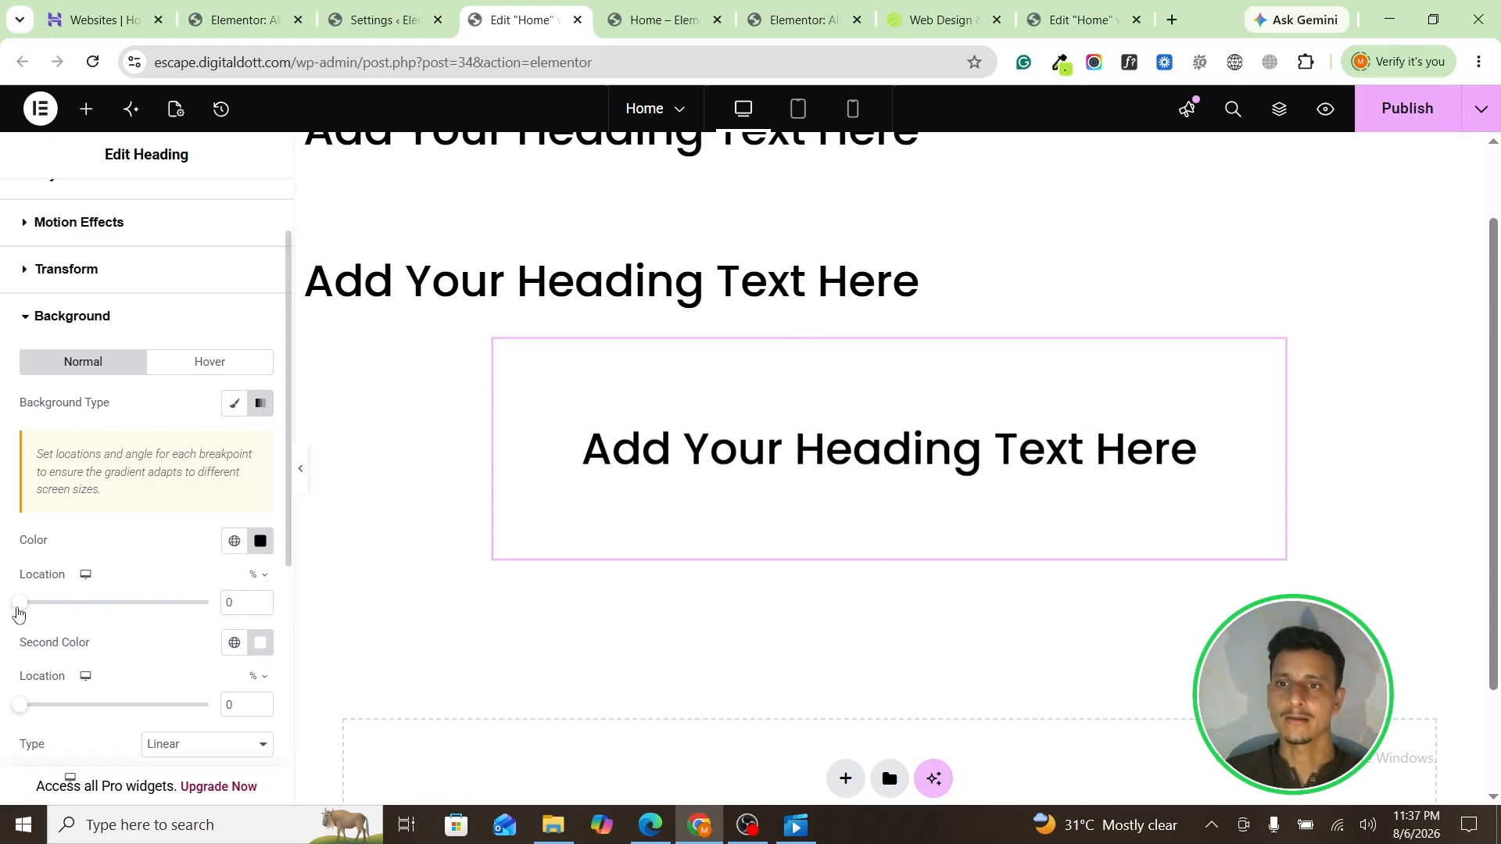
left_click_drag(18, 609, 415, 620)
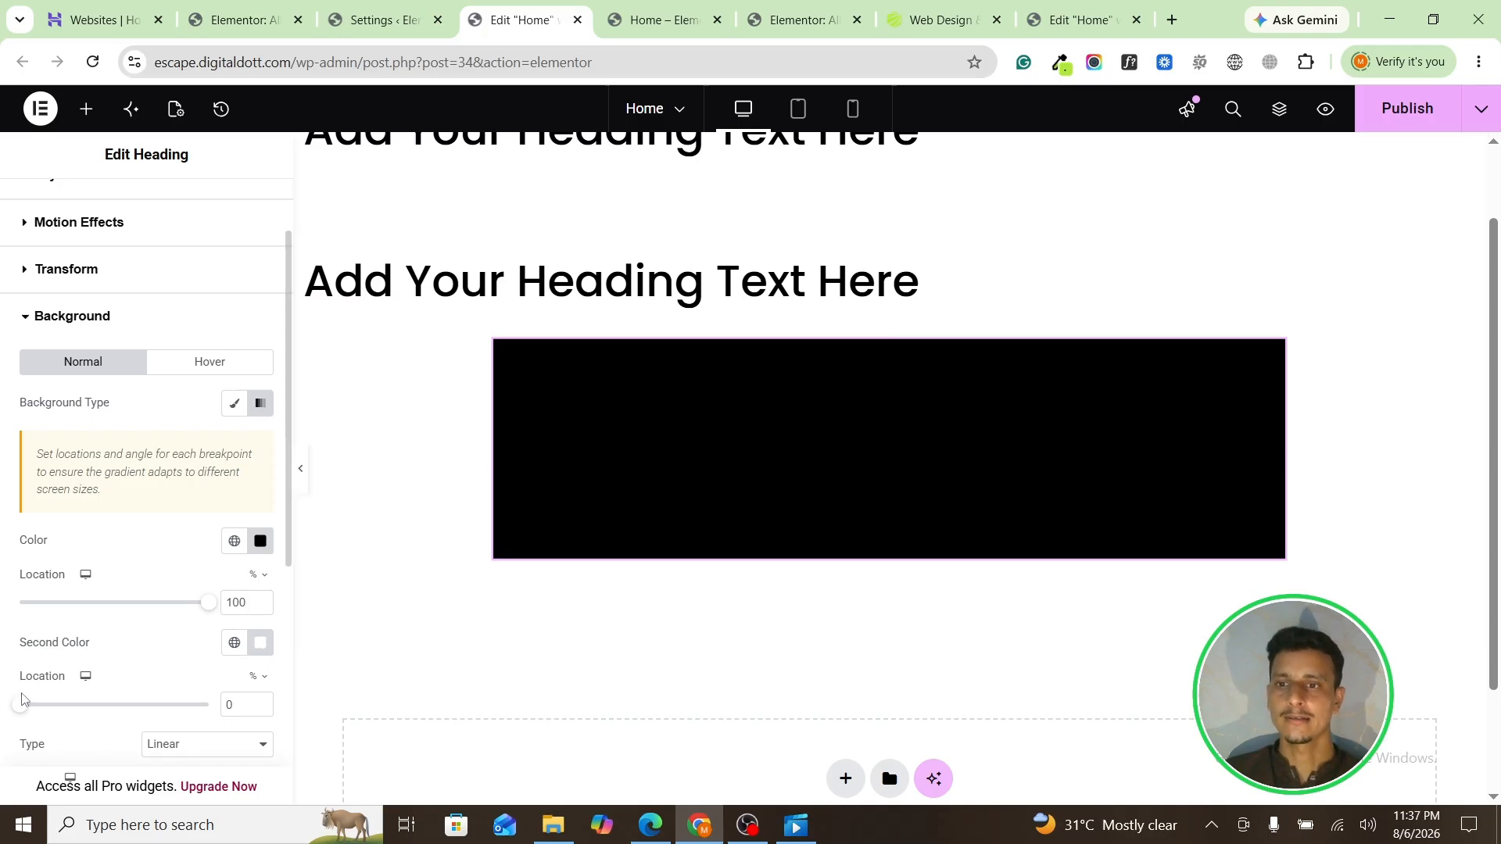
scroll(22, 698, "down", 1)
left_click_drag(20, 609, 305, 620)
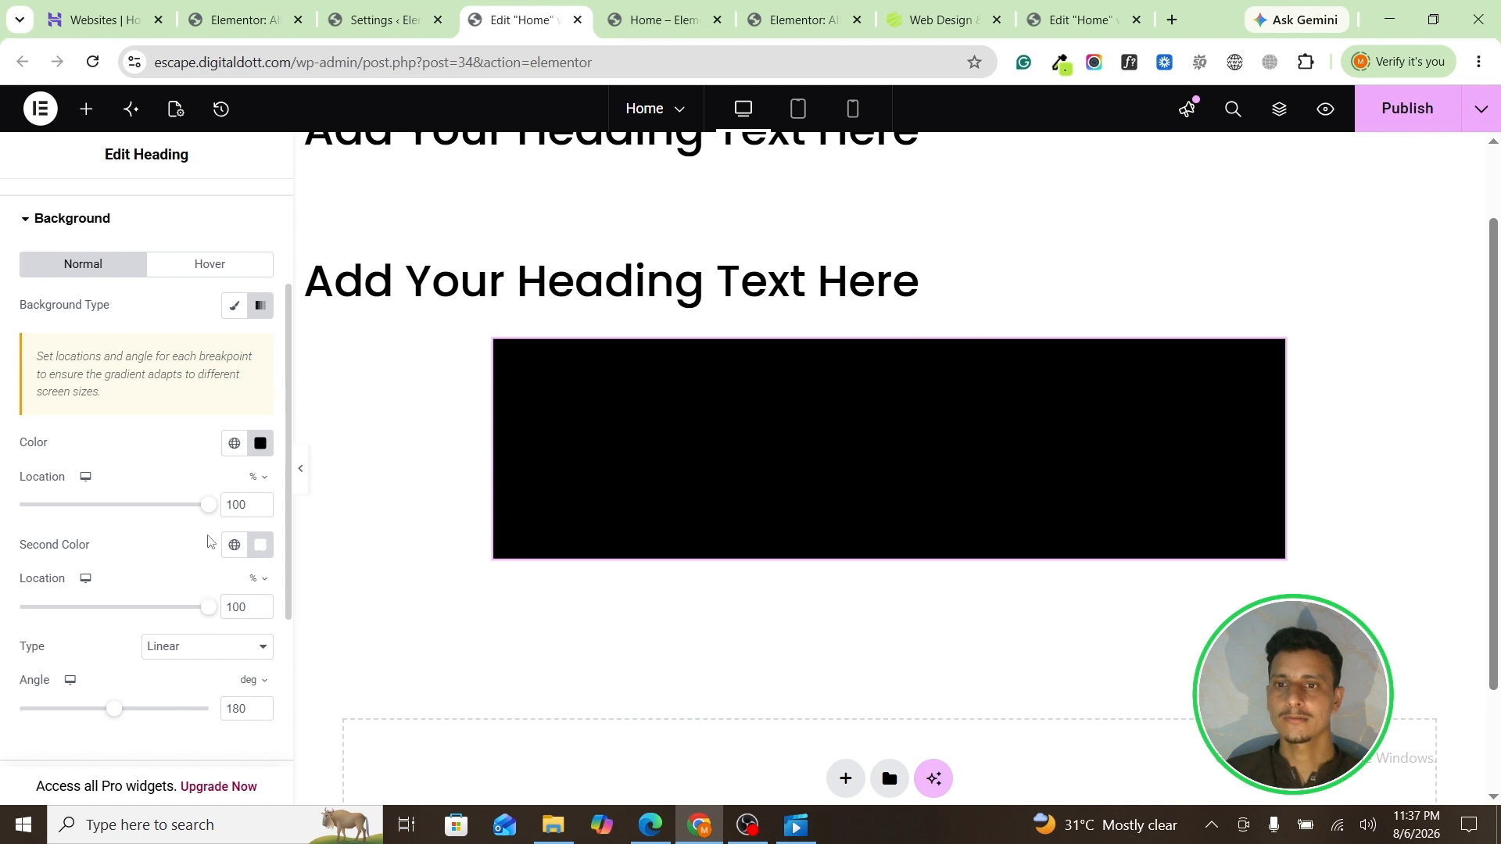
left_click_drag(186, 512, 5, 515)
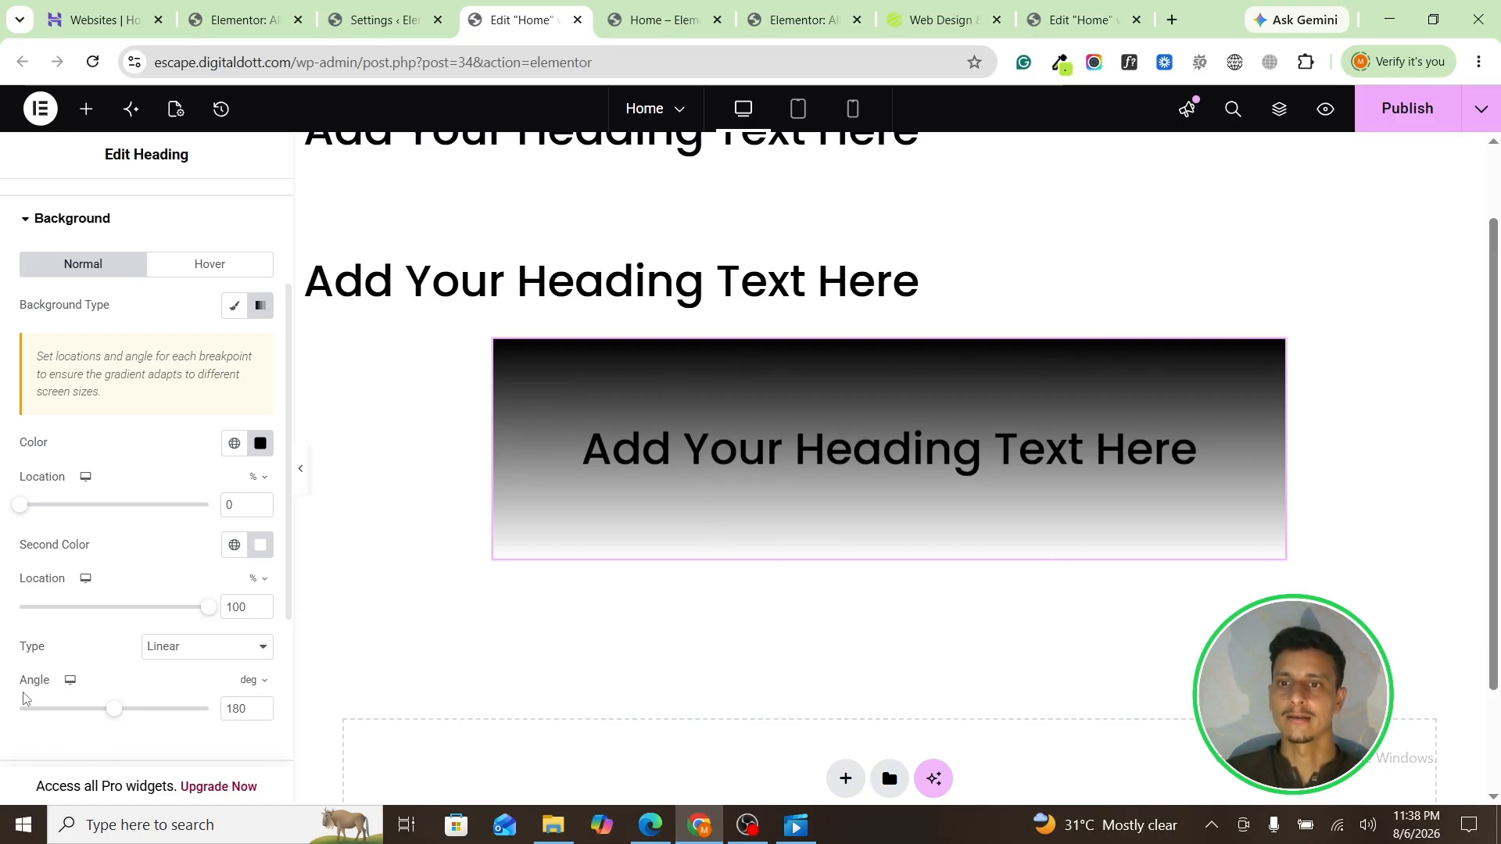
Step: Set the background gradient's type to Radial and its first color to light grey (#D5D5D5)
left_click(166, 653)
left_click(166, 696)
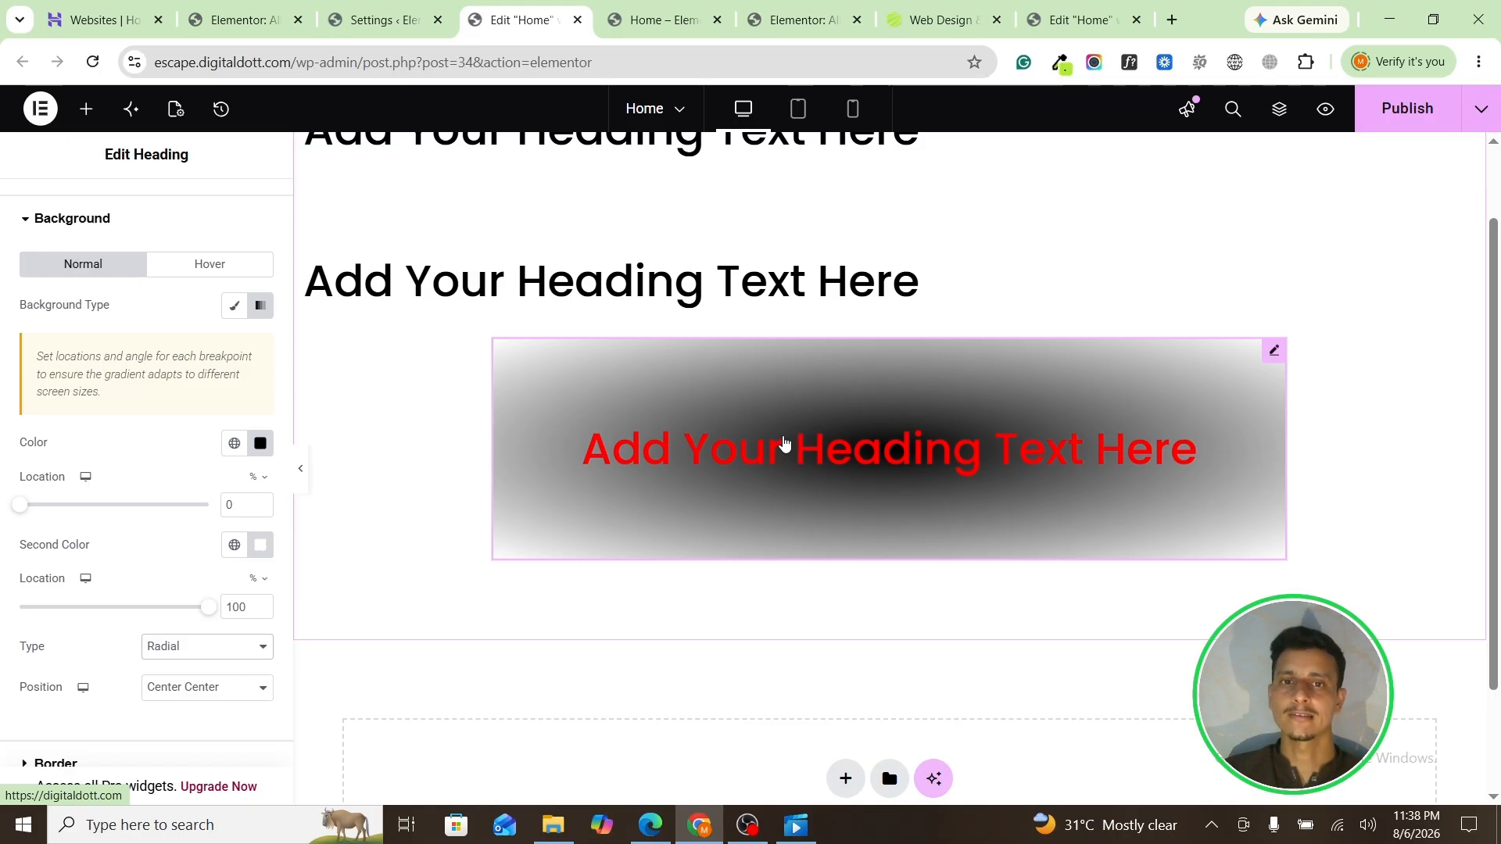
left_click(261, 443)
left_click_drag(251, 542, 112, 553)
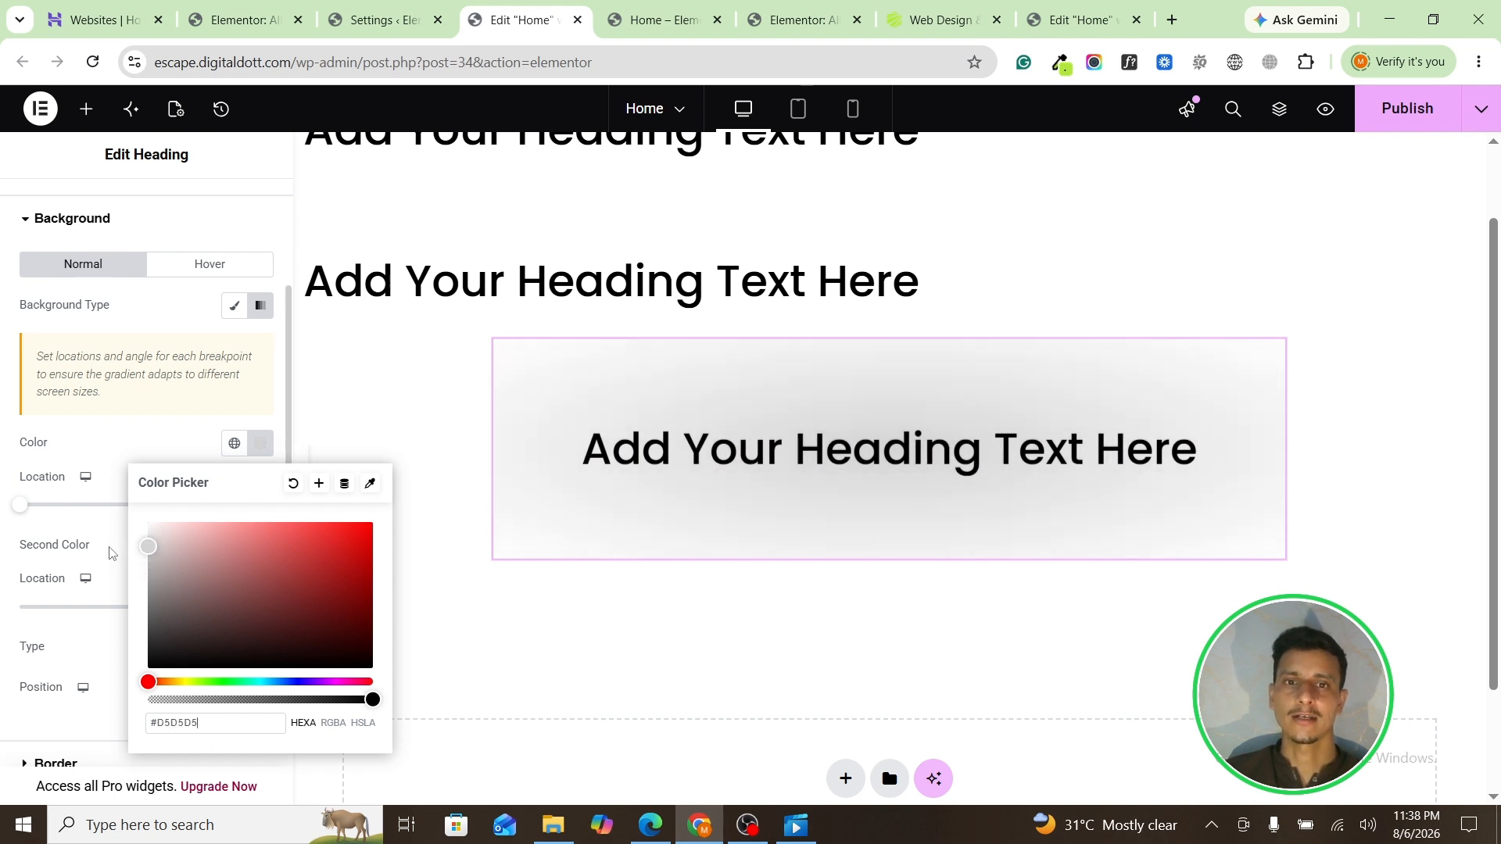
left_click(360, 395)
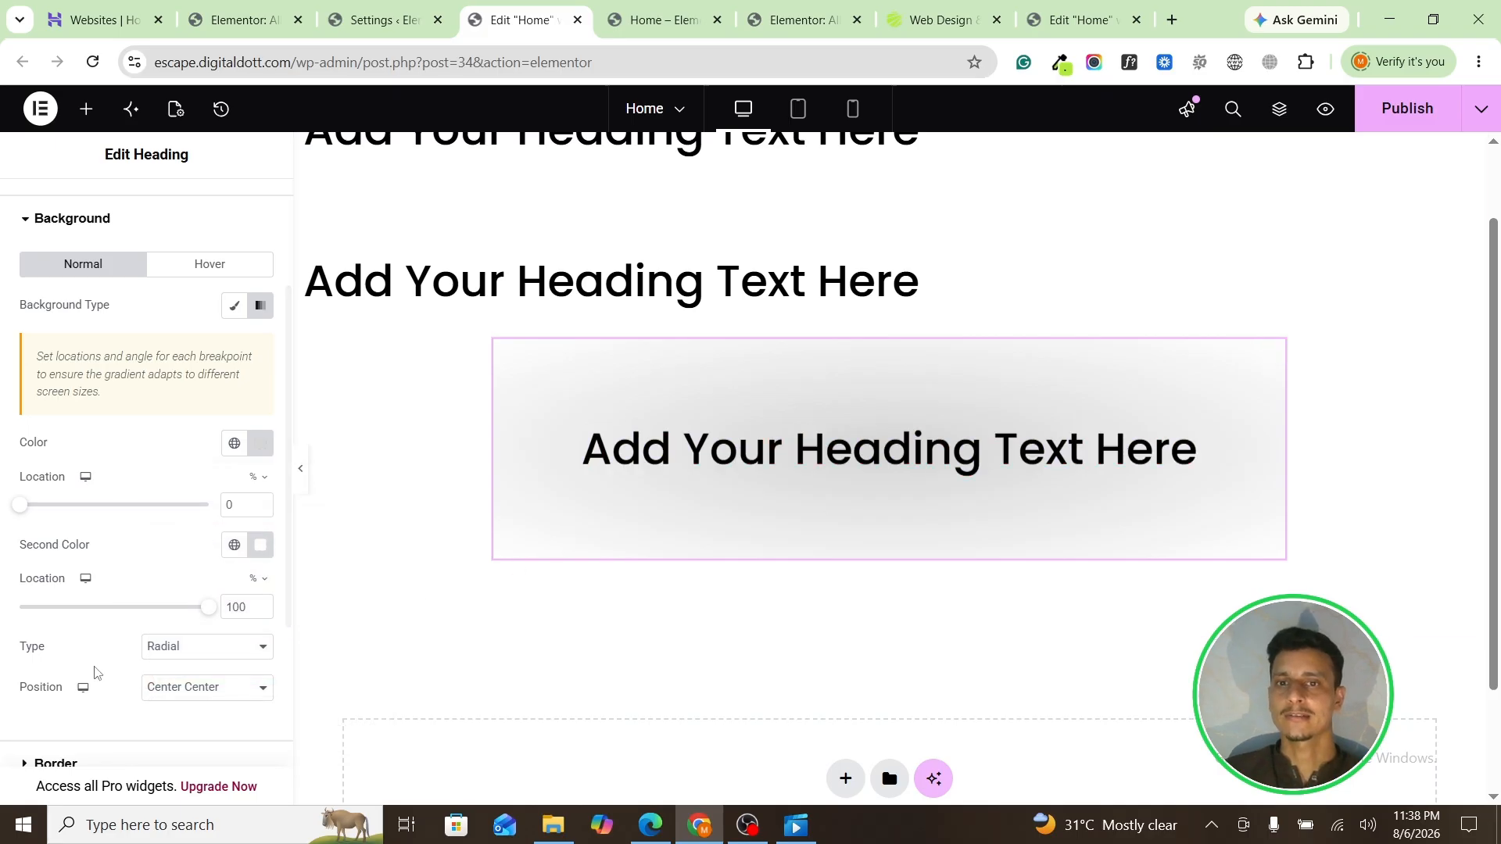
Step: Set the radial gradient's position to Center Left
scroll(118, 619, "down", 1)
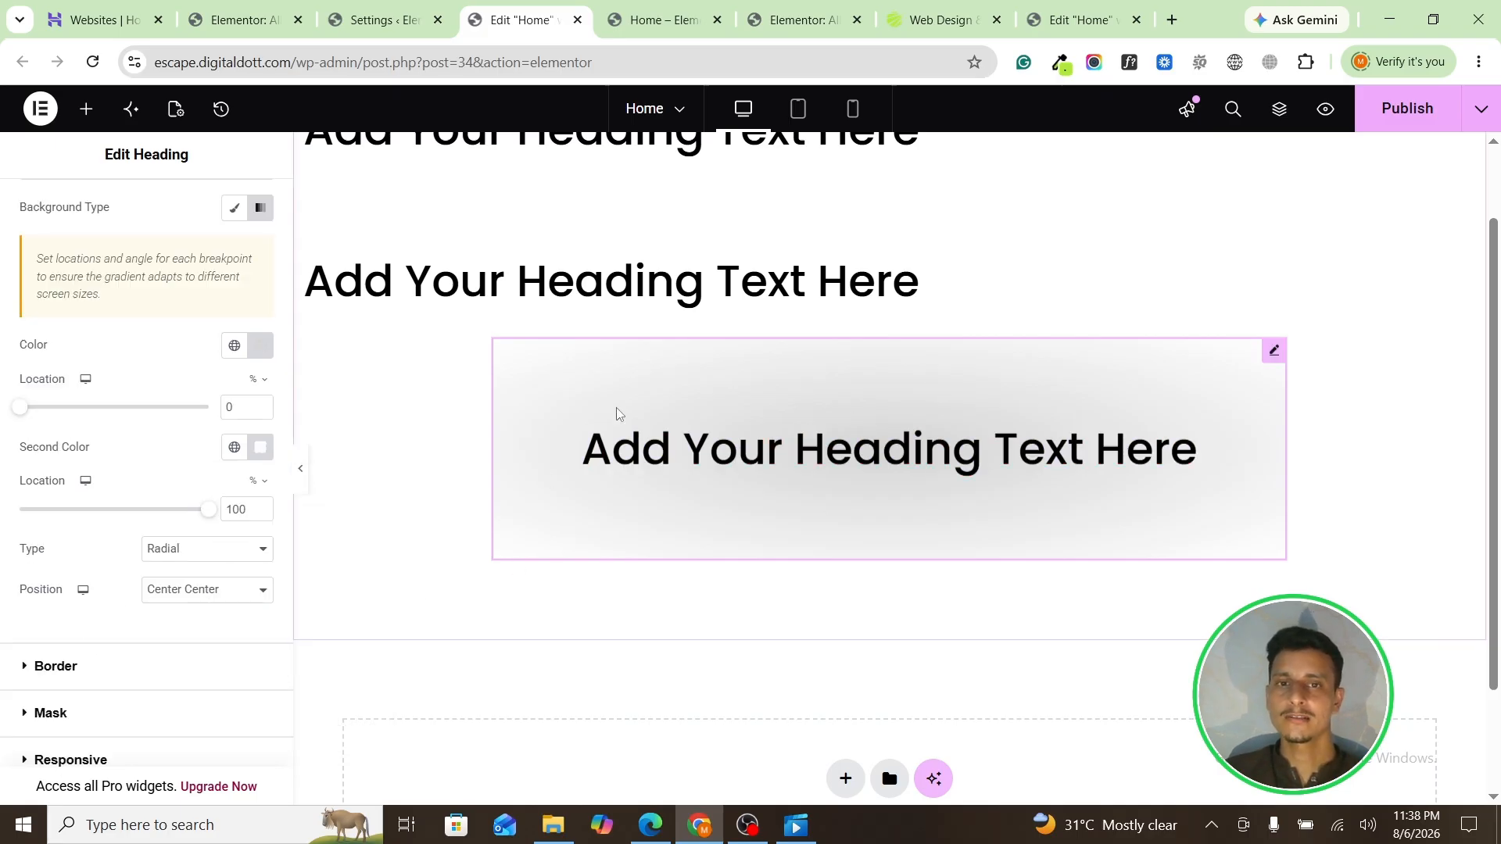
left_click(203, 592)
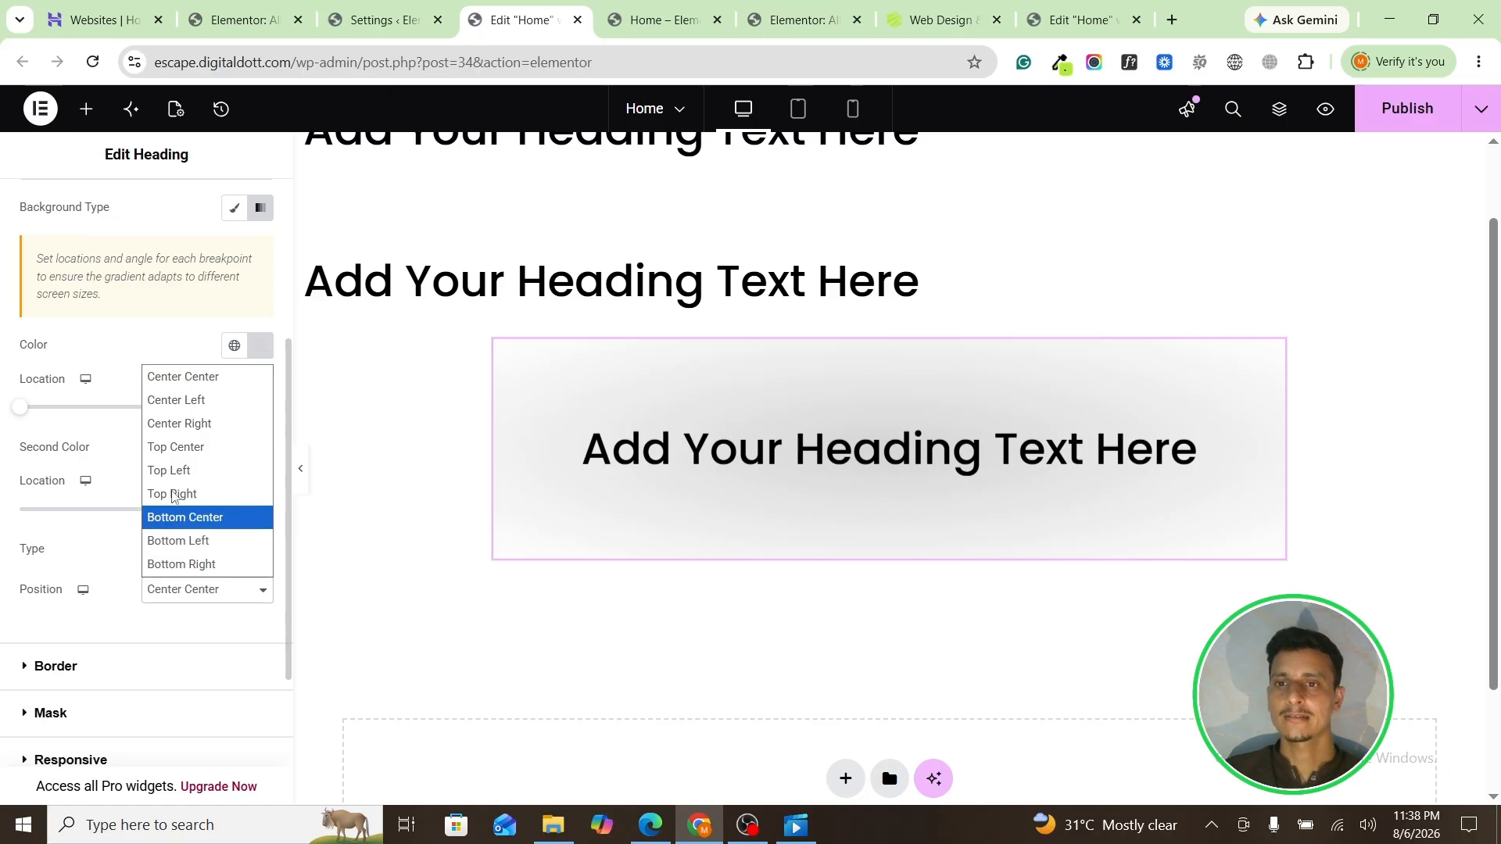
left_click(178, 400)
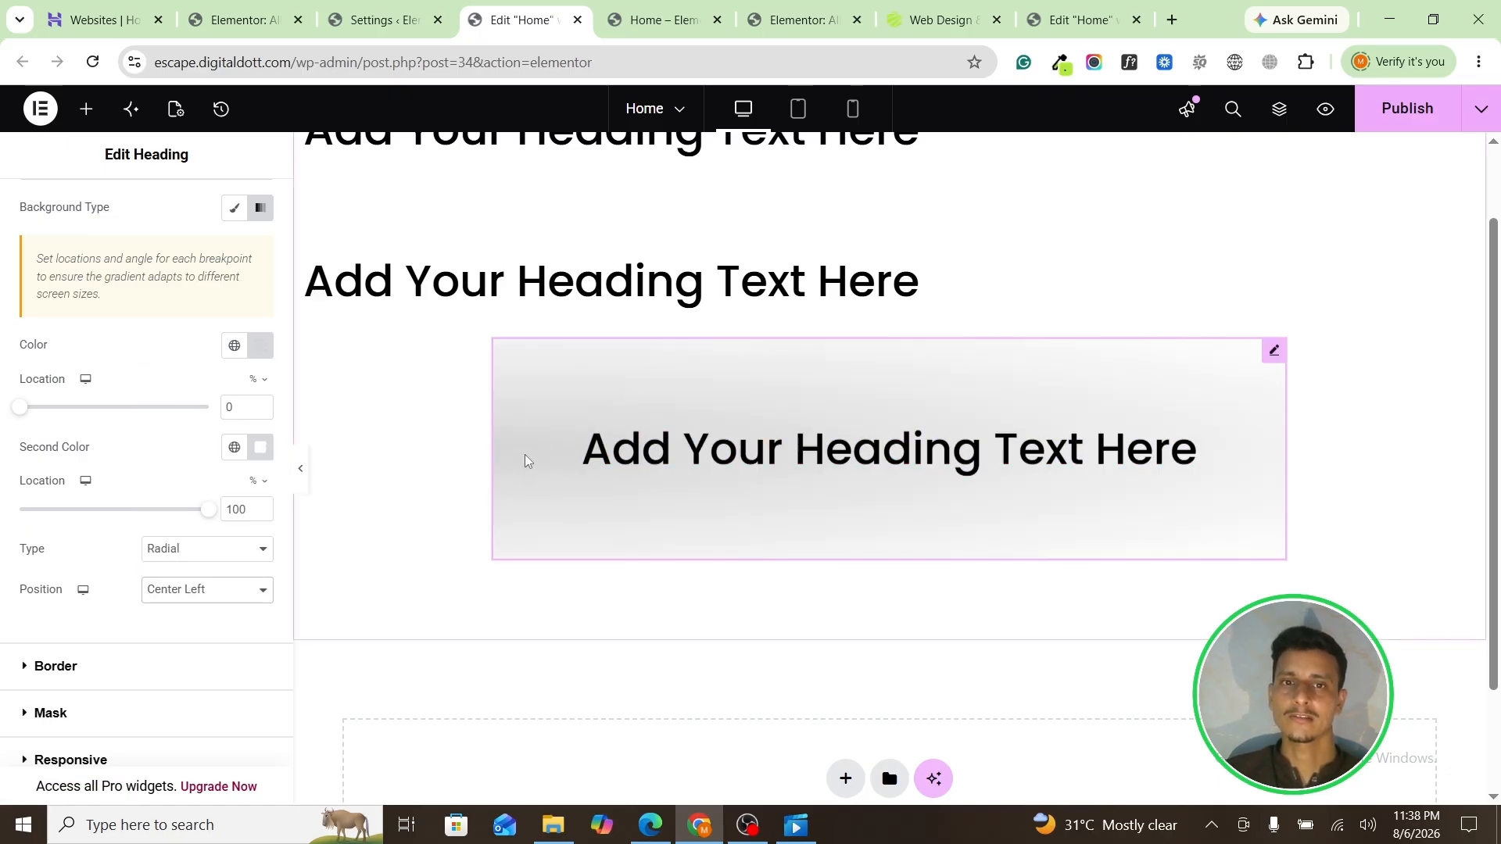
Step: Change the background gradient's type to Linear with an angle of 98 degrees
left_click(174, 561)
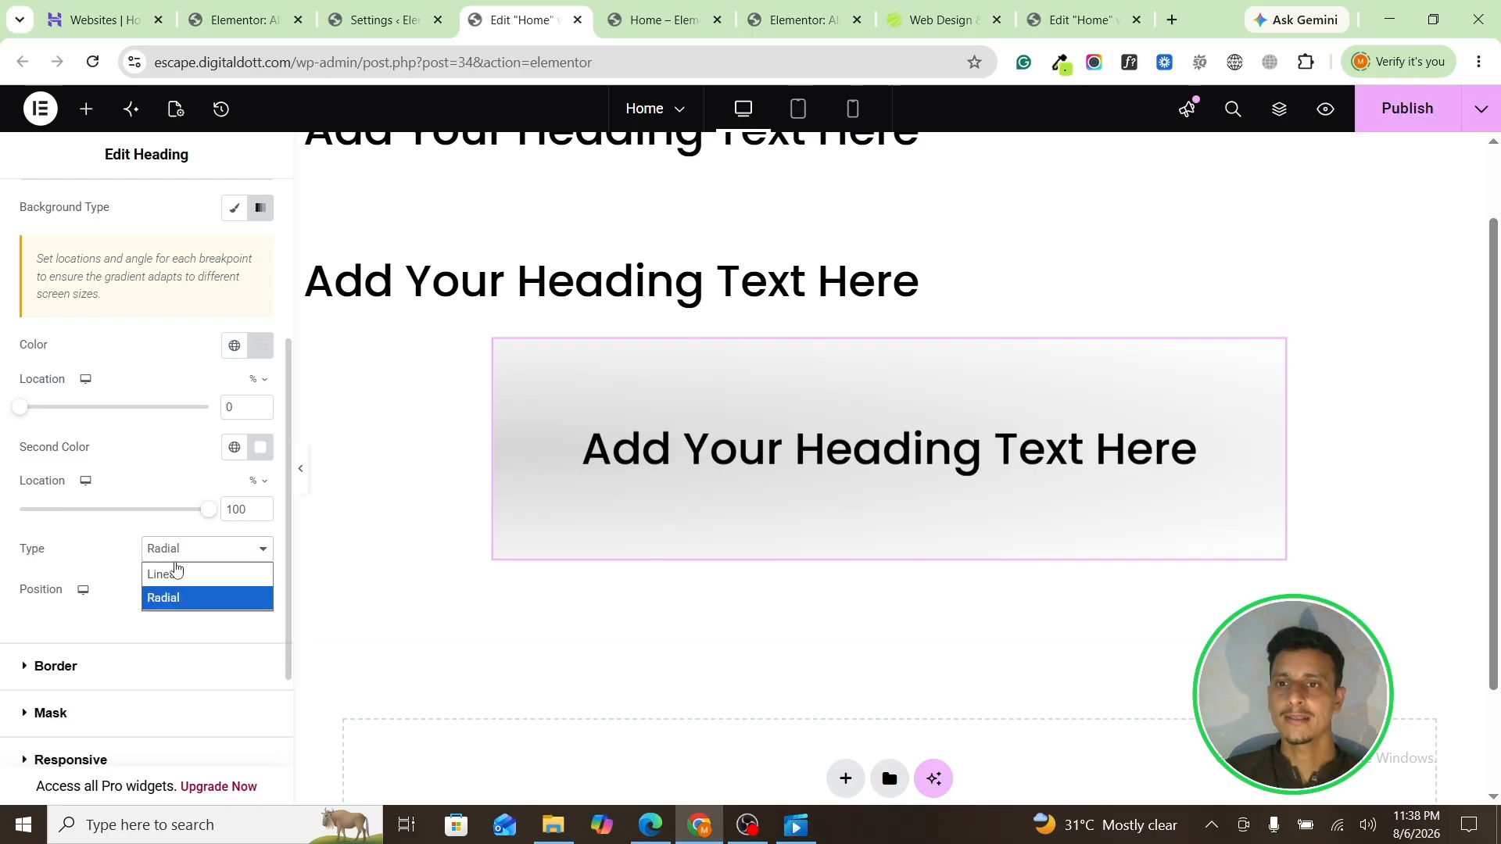
left_click(178, 574)
left_click_drag(111, 618, 69, 626)
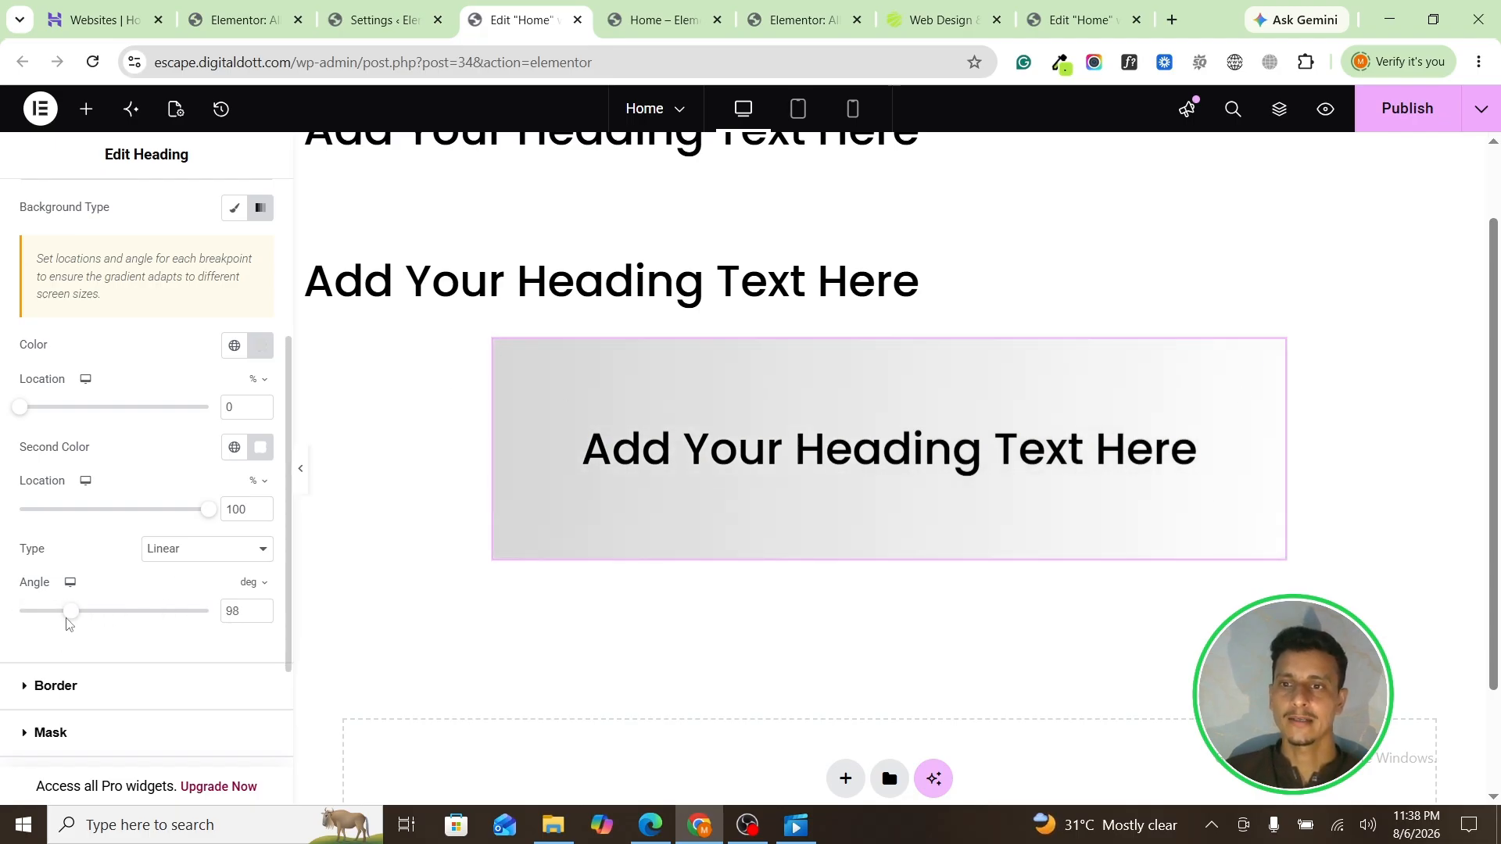
Step: Set the linear gradient's first color to black and its angle to 360 degrees
left_click_drag(64, 619, 146, 622)
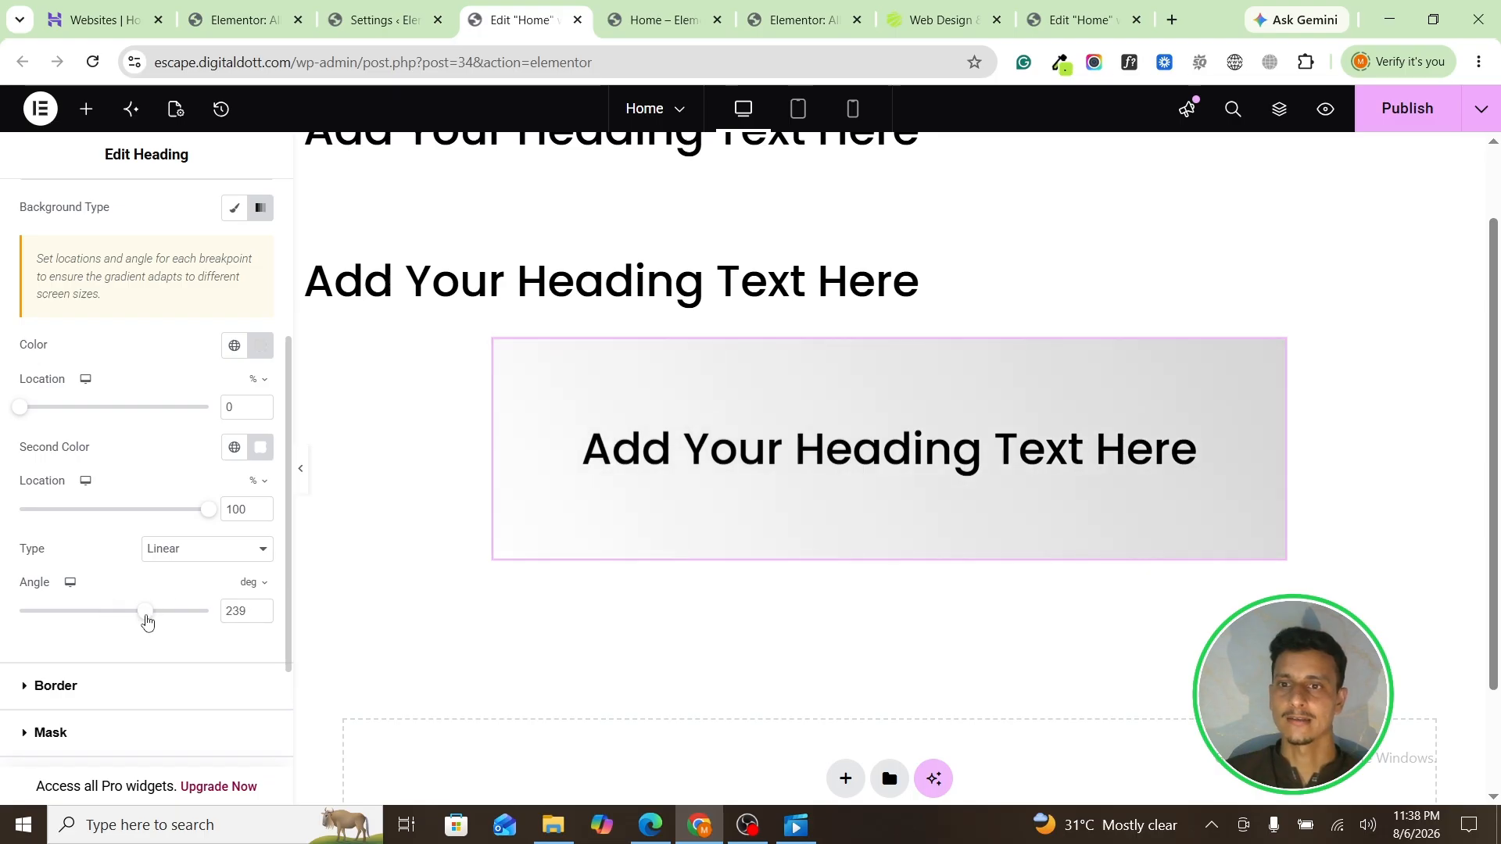
left_click(260, 345)
left_click_drag(208, 537, 229, 634)
left_click(91, 635)
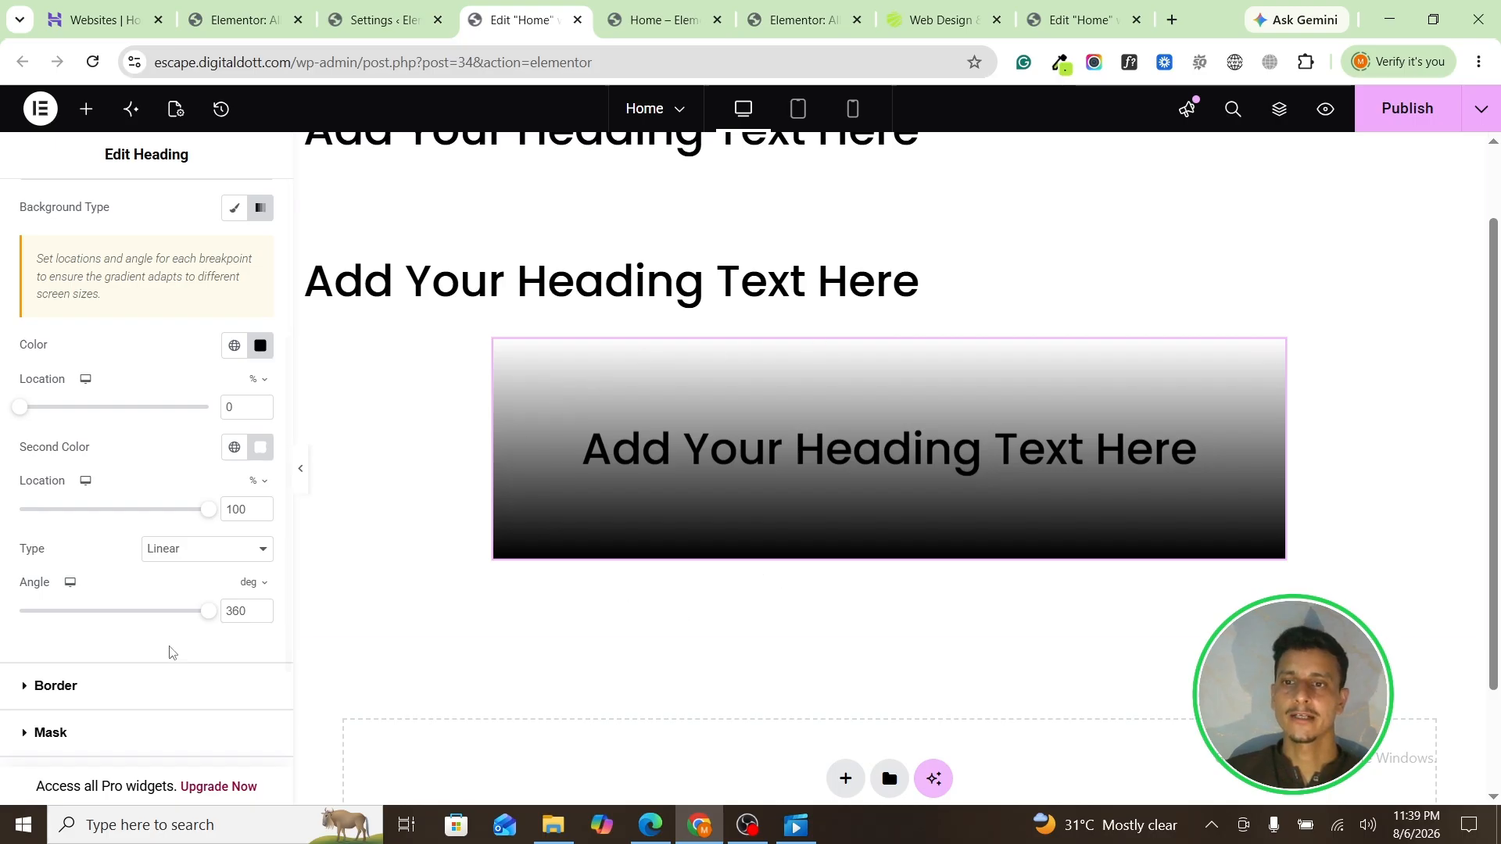
Step: Give the gradient heading a Solid border with a width of 10 px on all sides
scroll(82, 611, "down", 1)
left_click(103, 597)
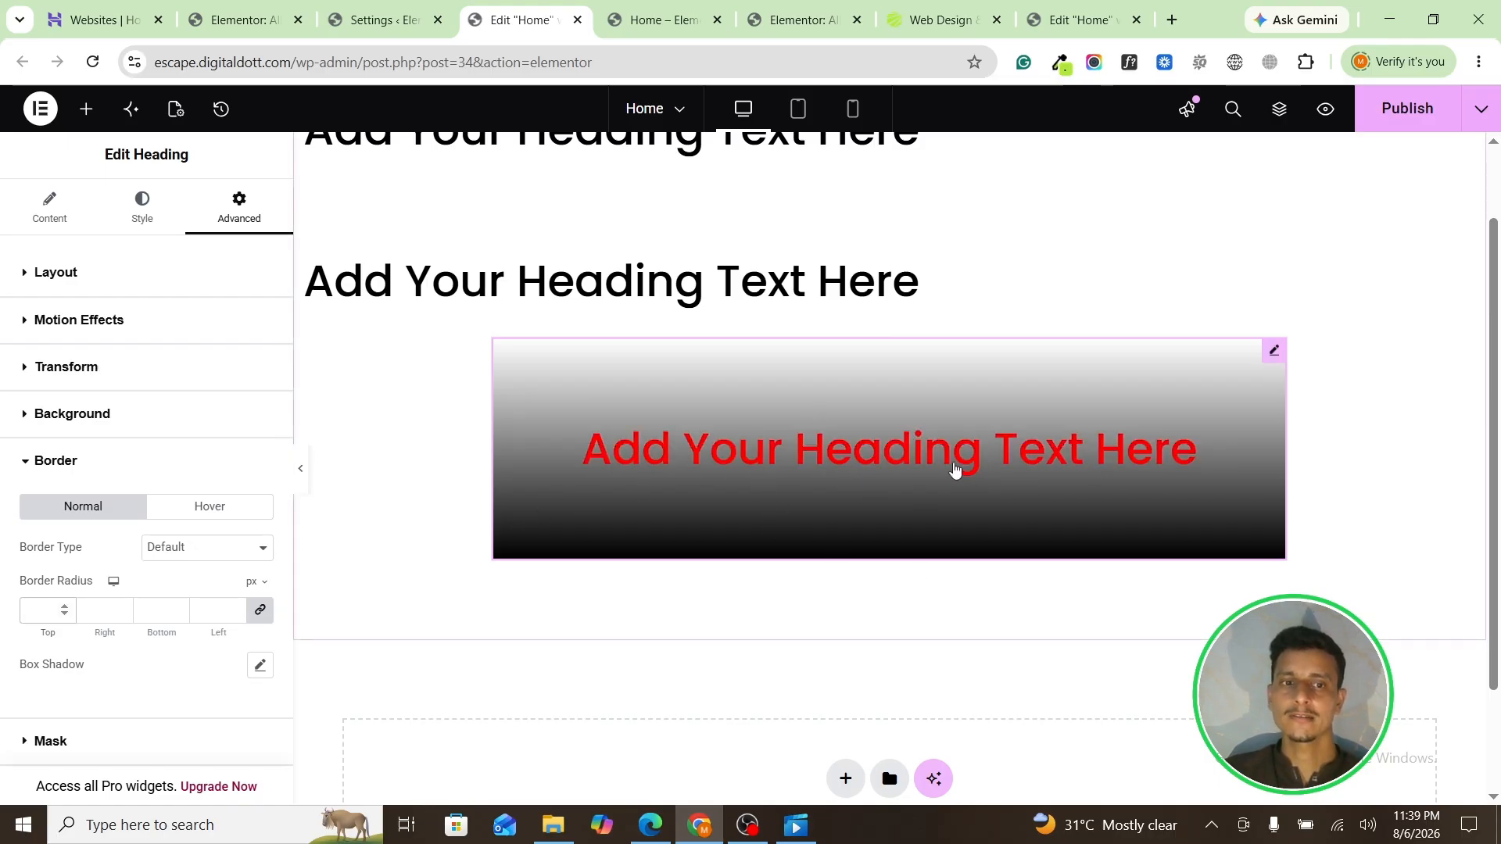
left_click(178, 555)
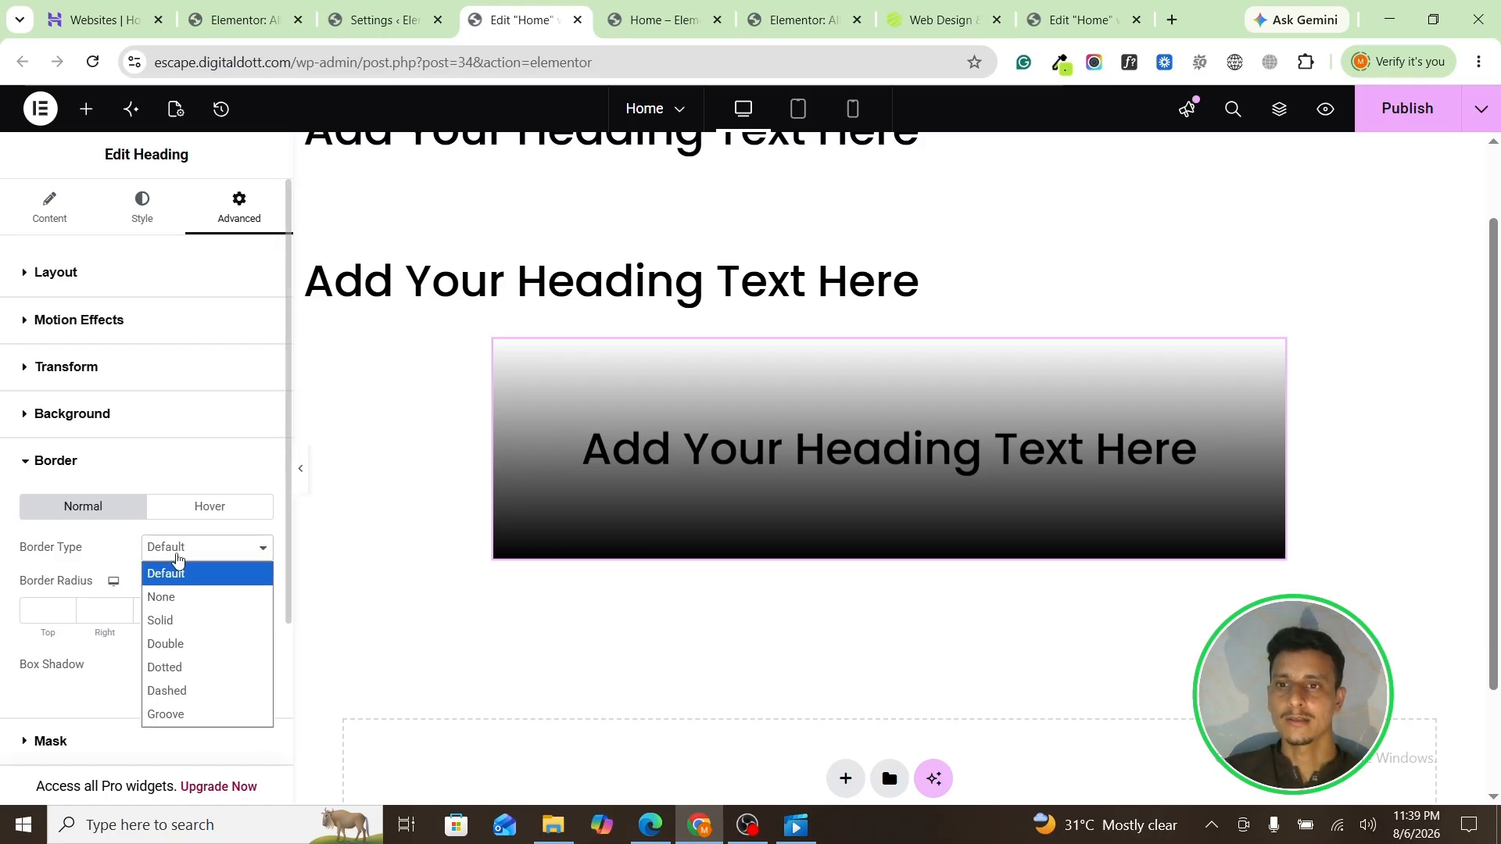
left_click(192, 620)
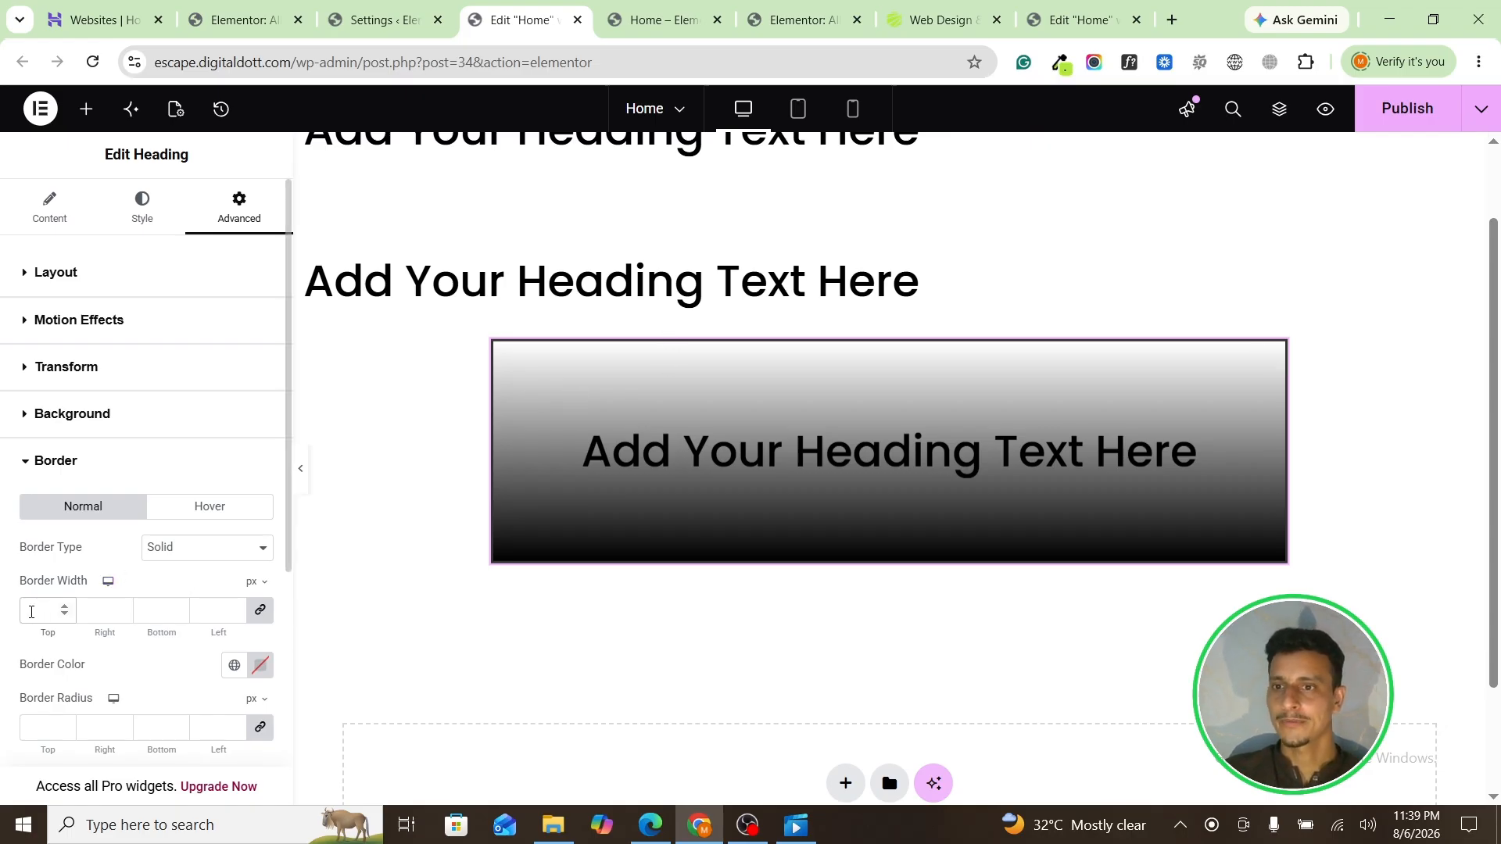
type("10")
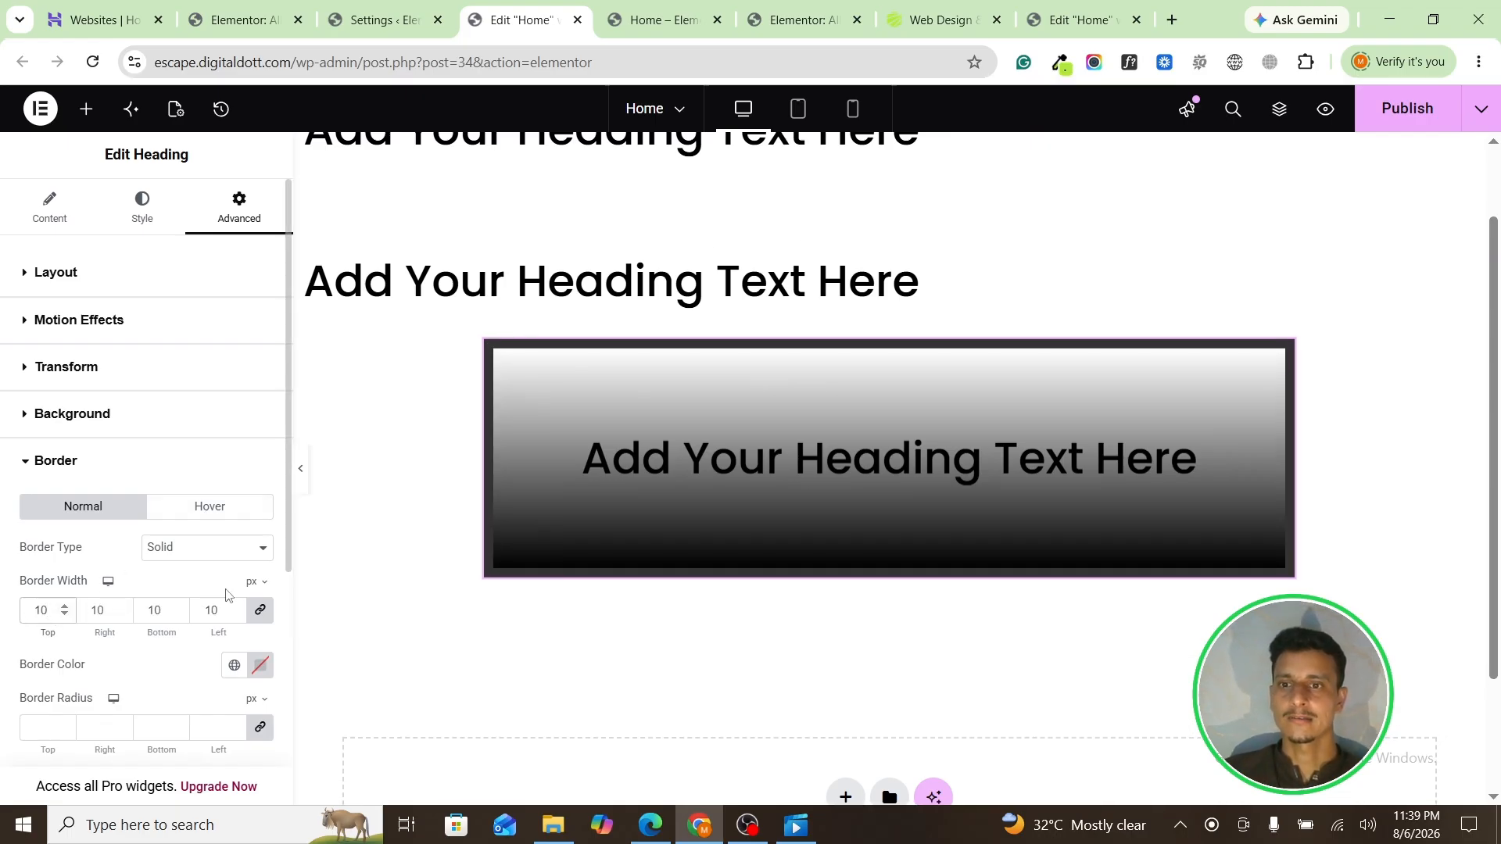
Step: Try border widths of 1 em, 10 em and 100 px on all sides, and return to 10 px
left_click(251, 583)
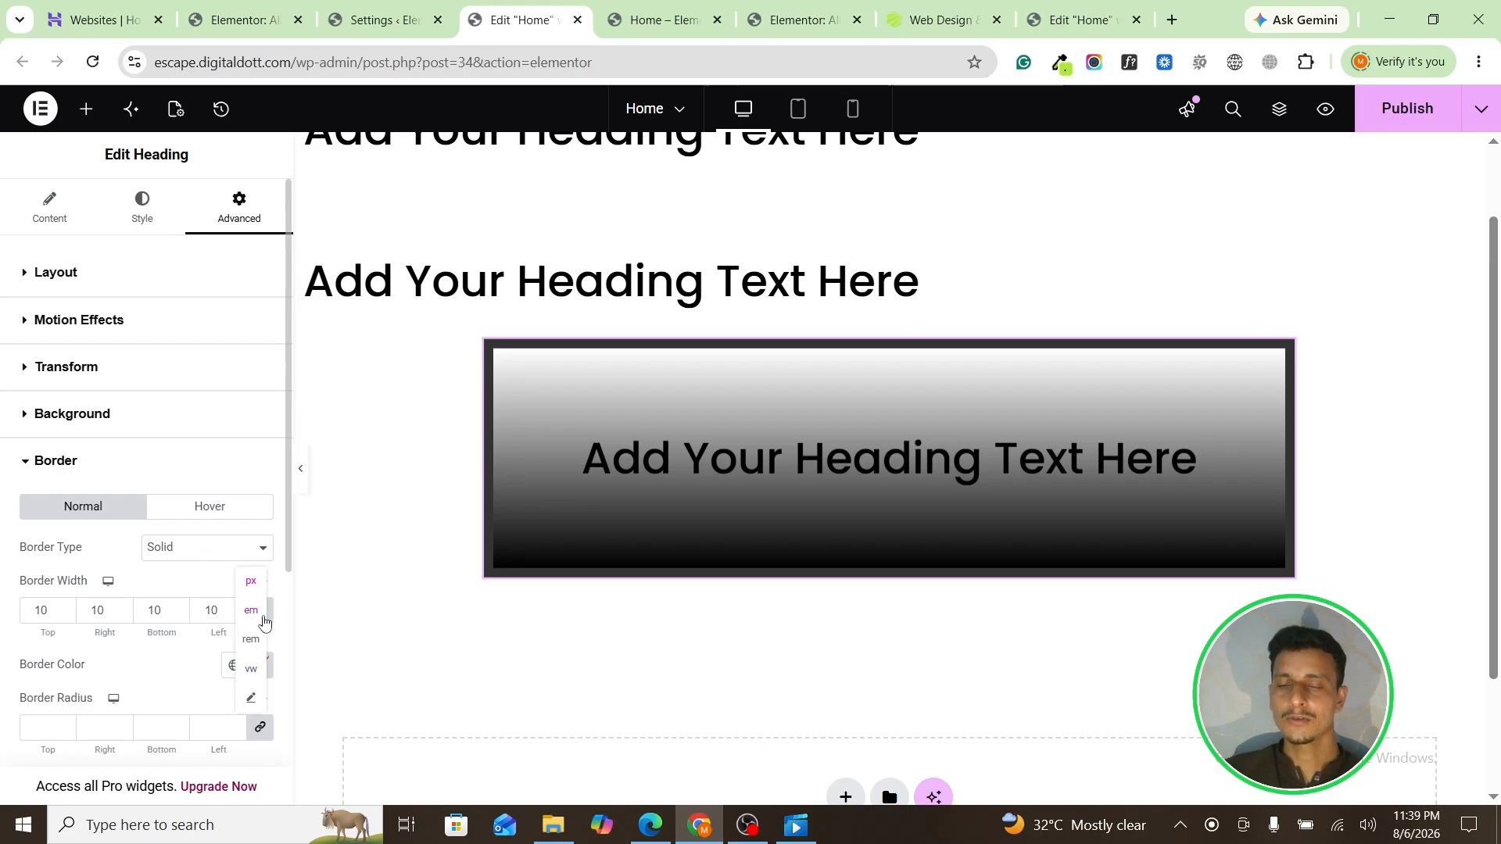
left_click(255, 613)
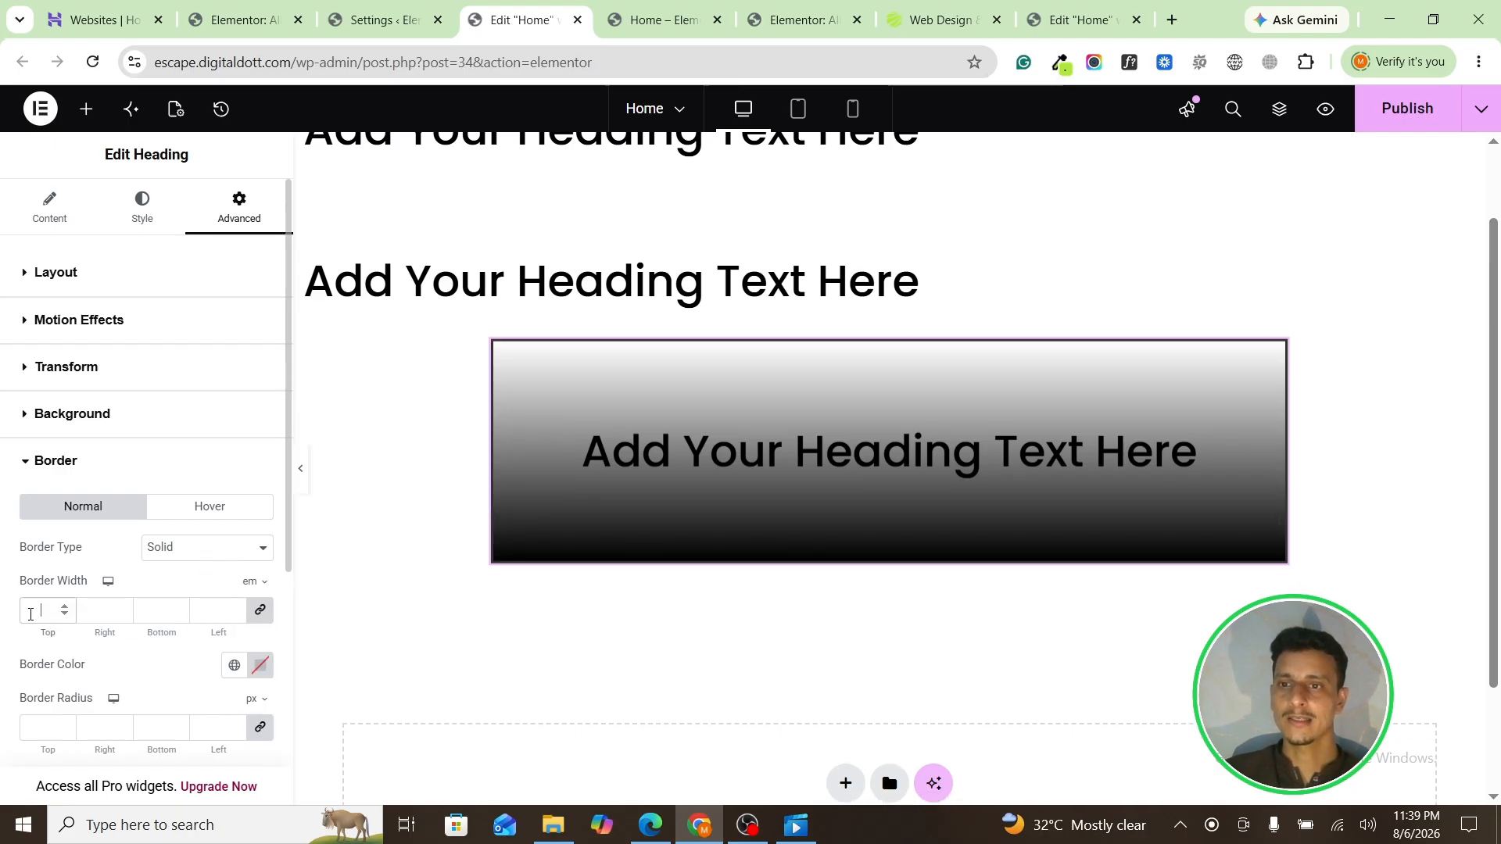
type("1")
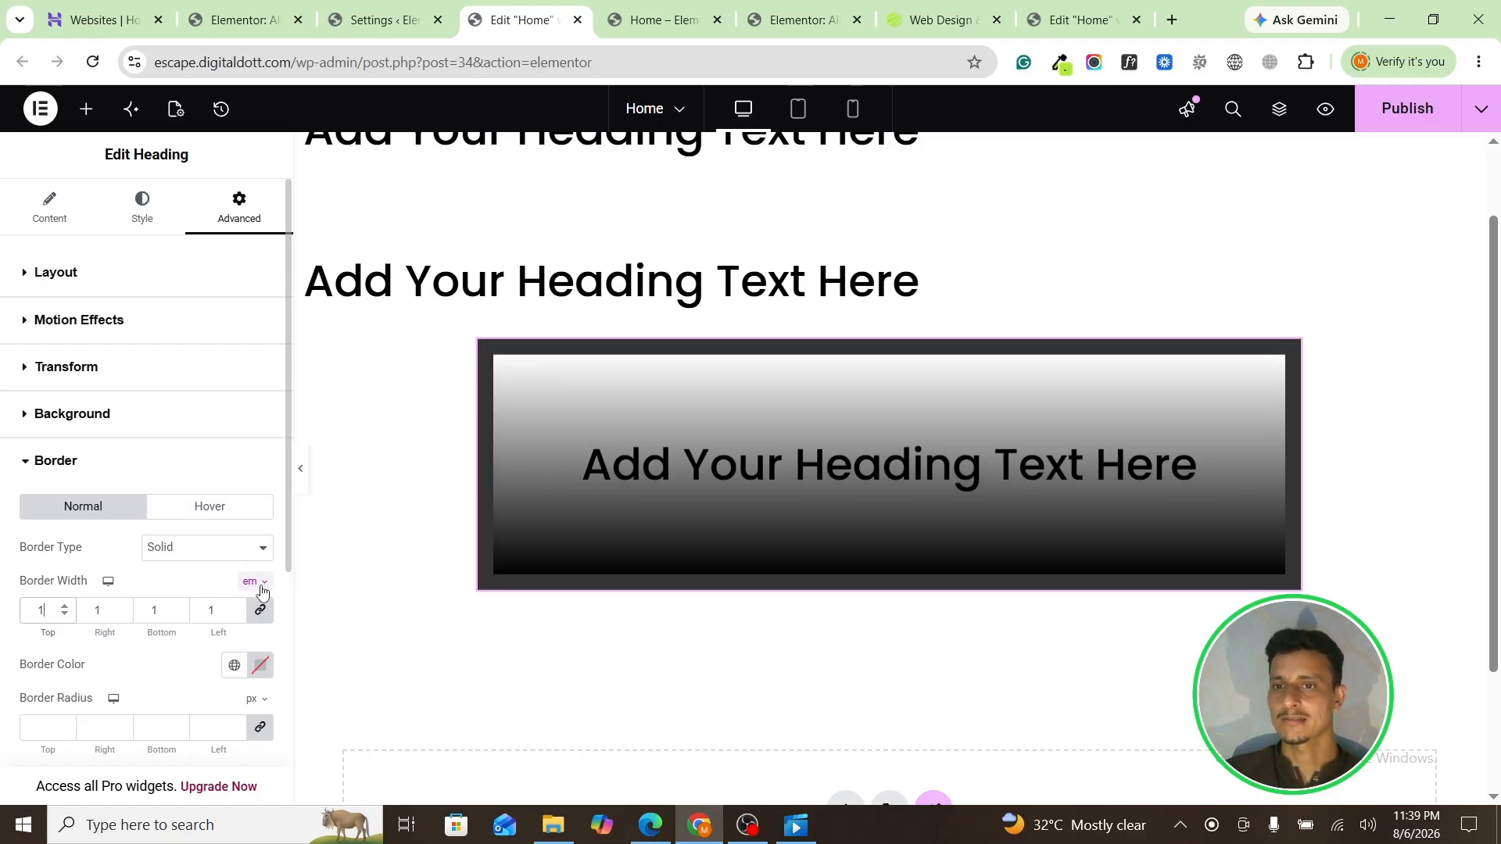
type("0")
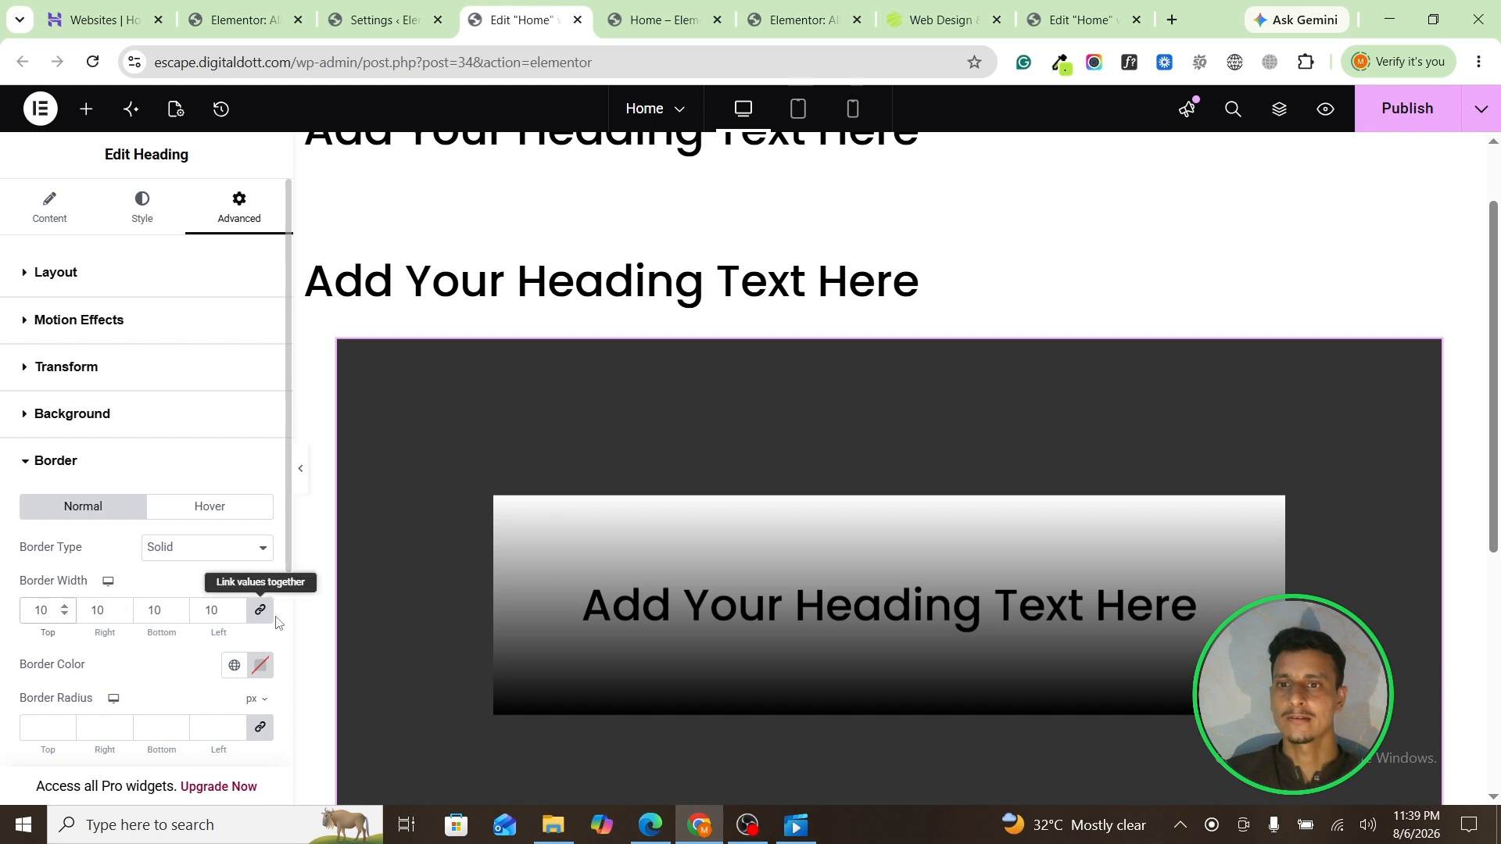
left_click(253, 581)
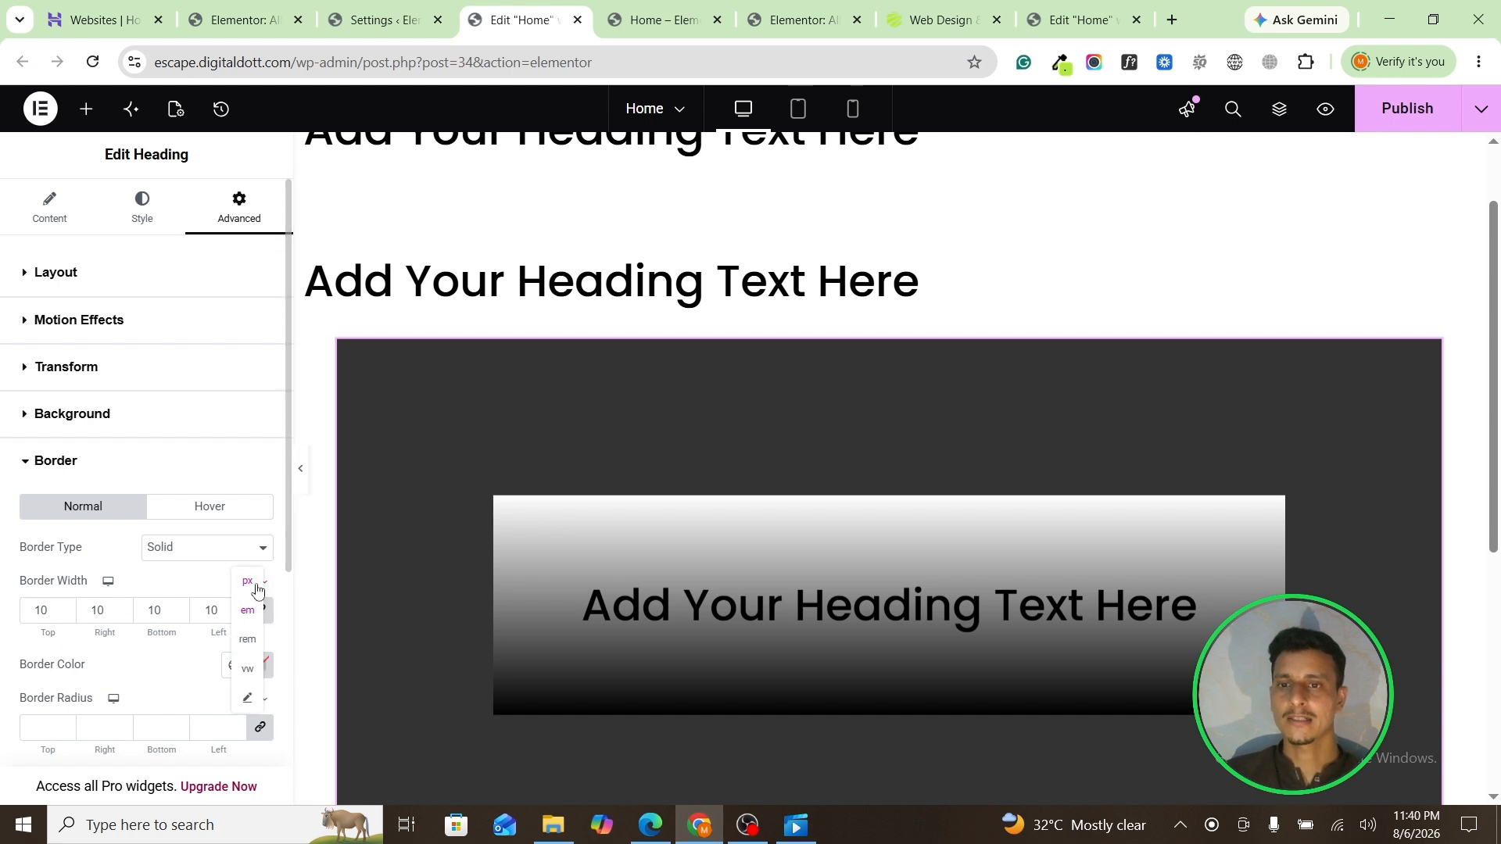
left_click(255, 586)
left_click(28, 618)
type("100")
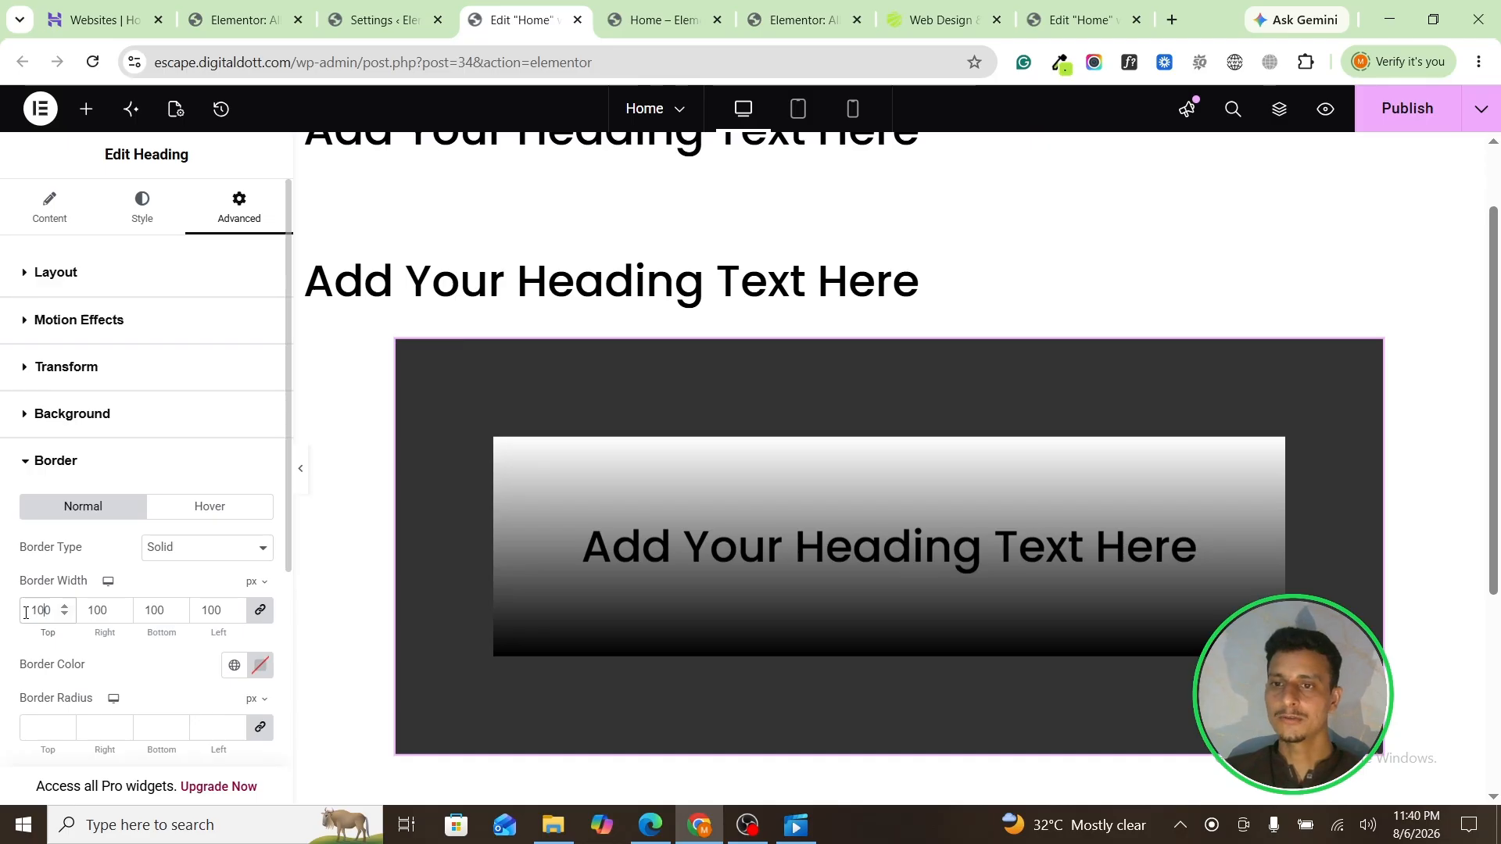
key("BackSpace")
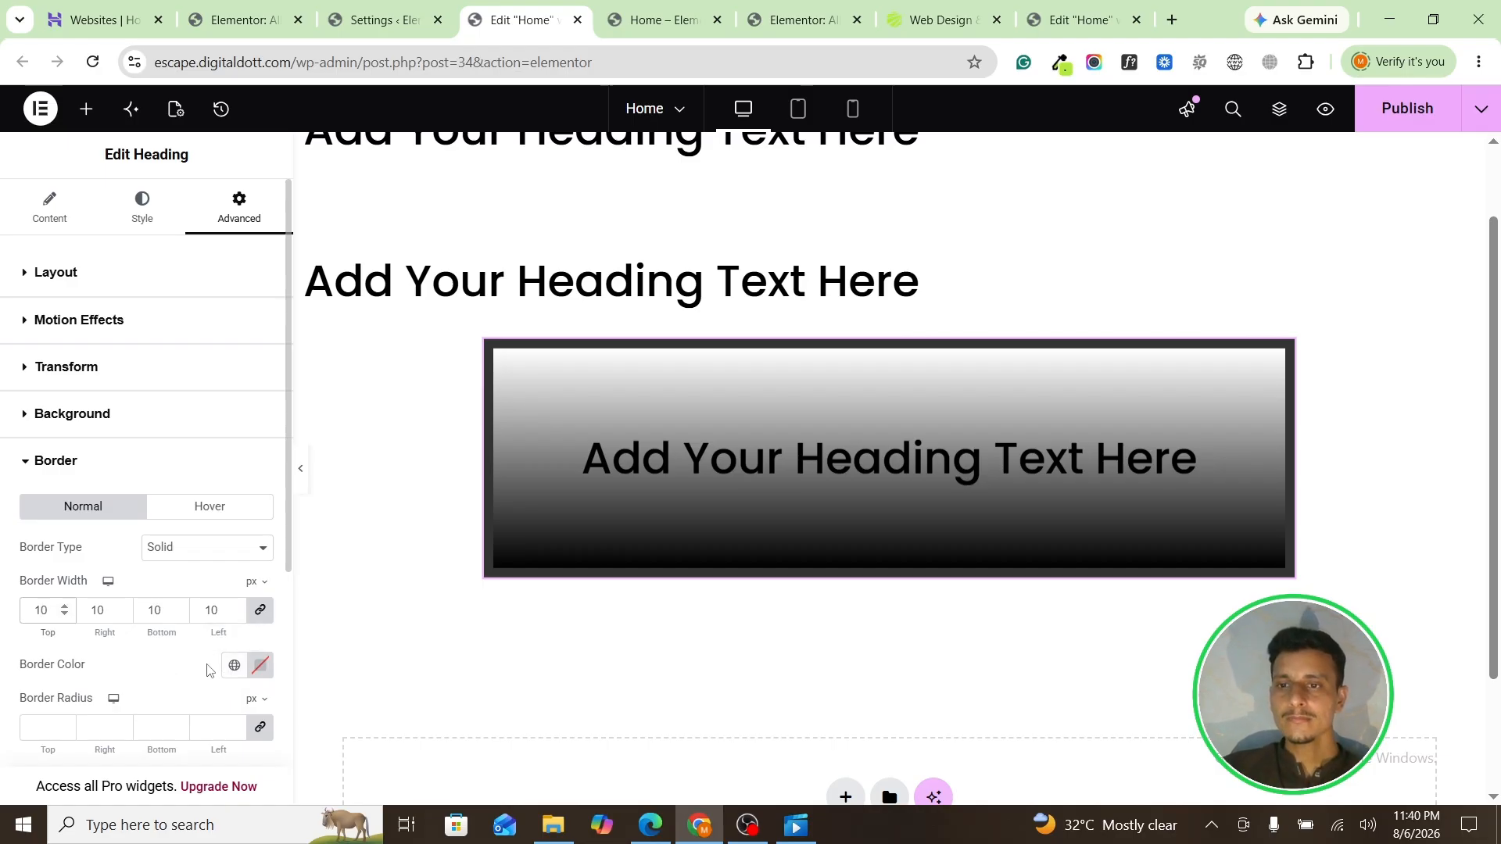
Step: Set the heading's border color to black (#000000) and its border type to Double
left_click(261, 676)
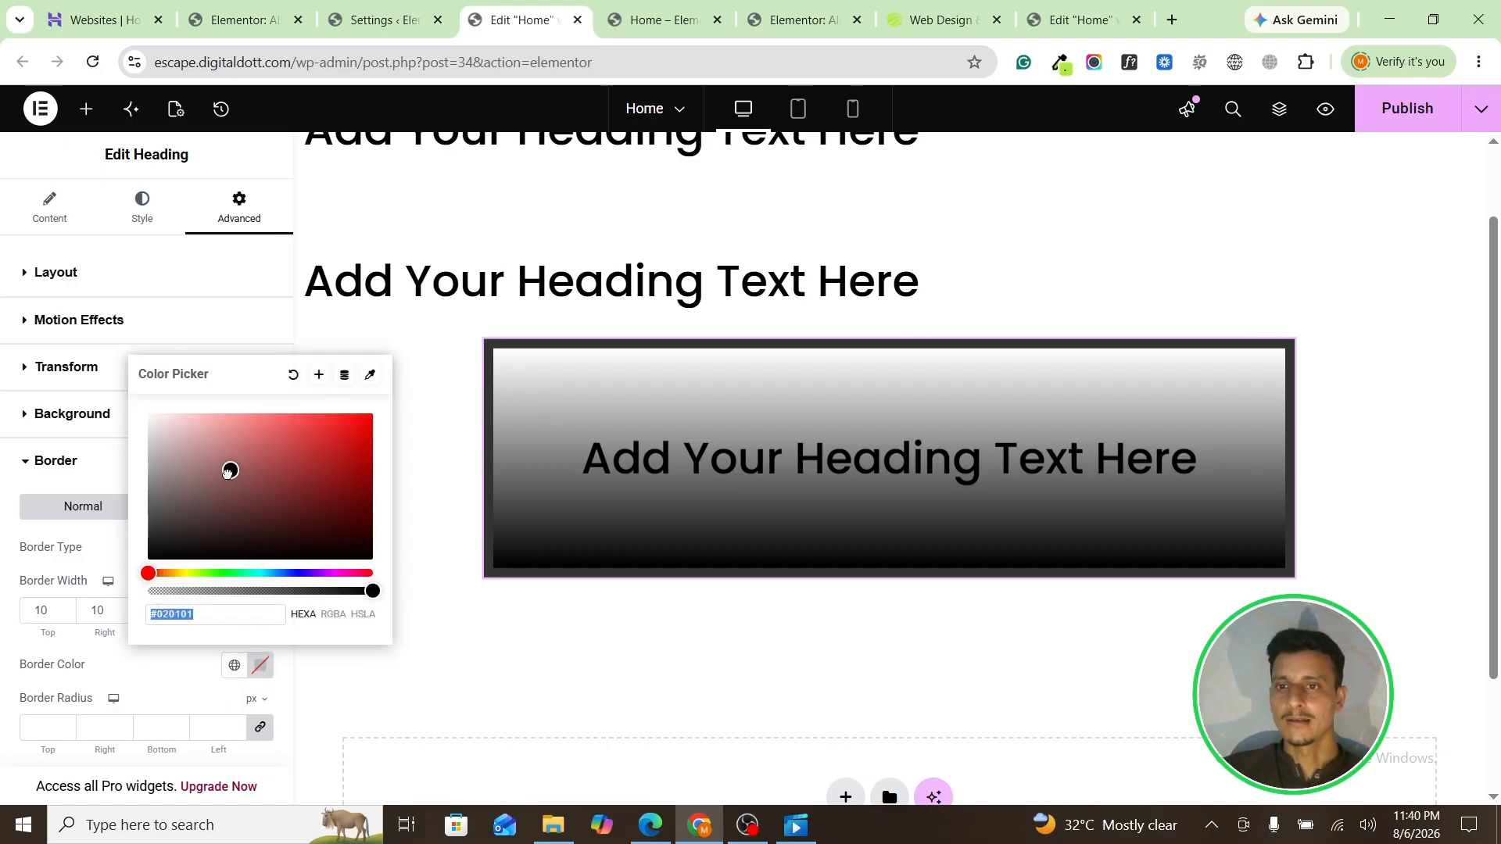
left_click_drag(225, 469, 1, 574)
left_click(185, 550)
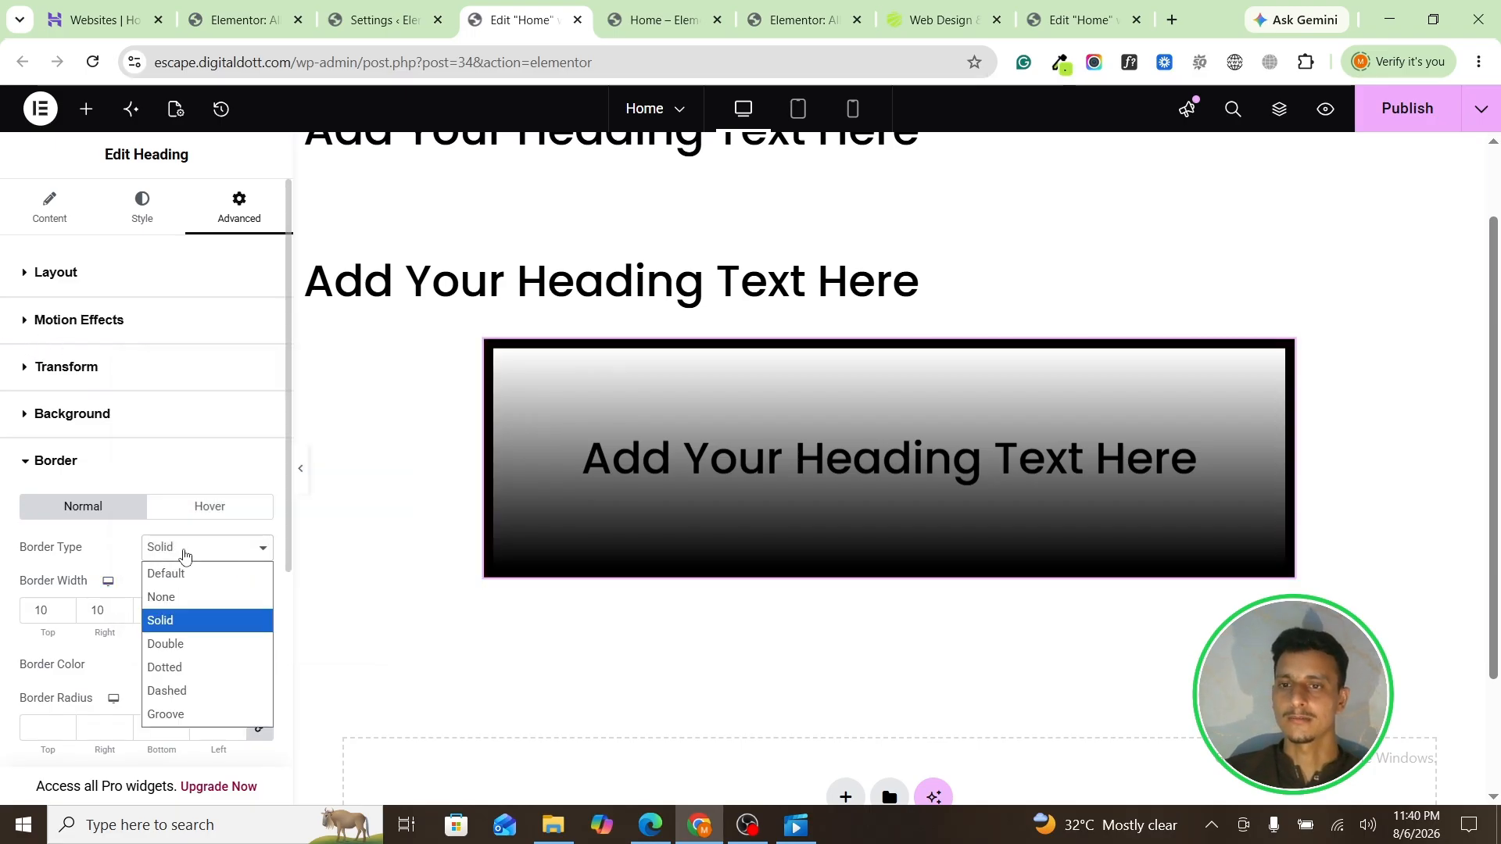
left_click(186, 645)
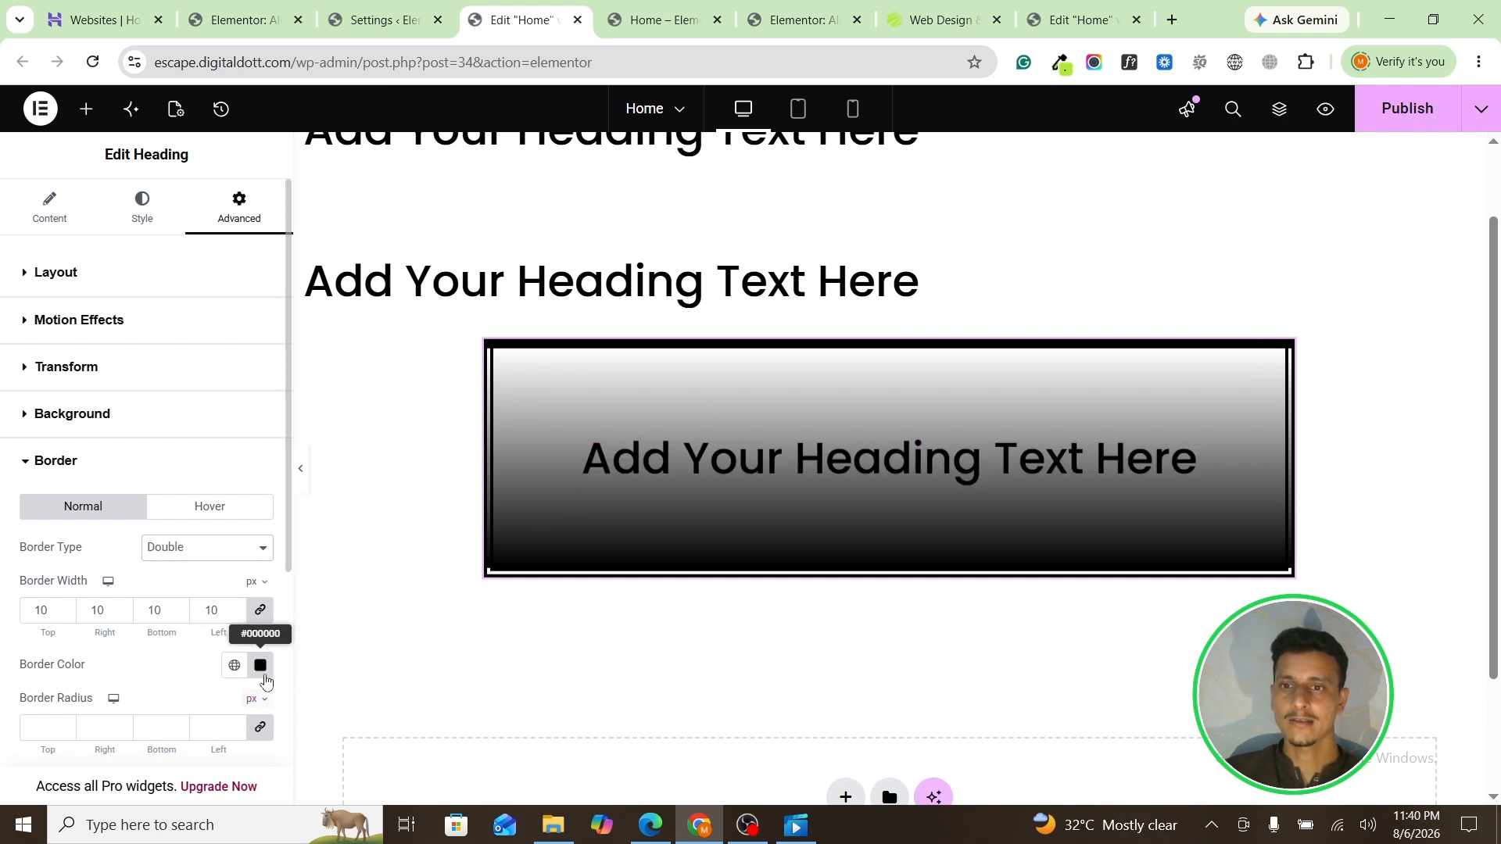
Step: Try dark grey (#535353) as the border color, and set it to red (#FF0000)
left_click(260, 665)
left_click(363, 414)
left_click(293, 375)
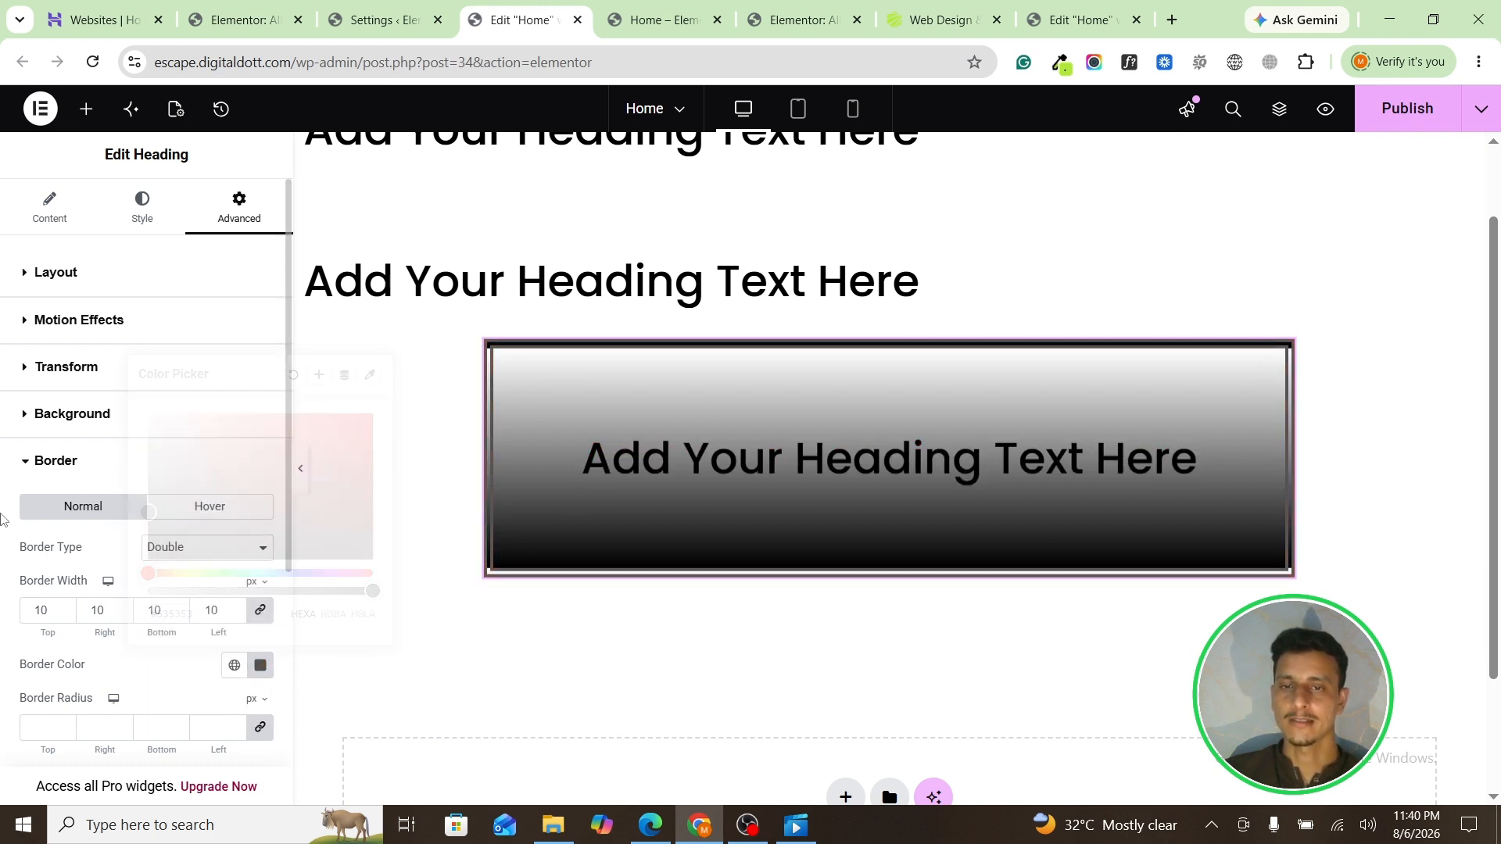
left_click(260, 665)
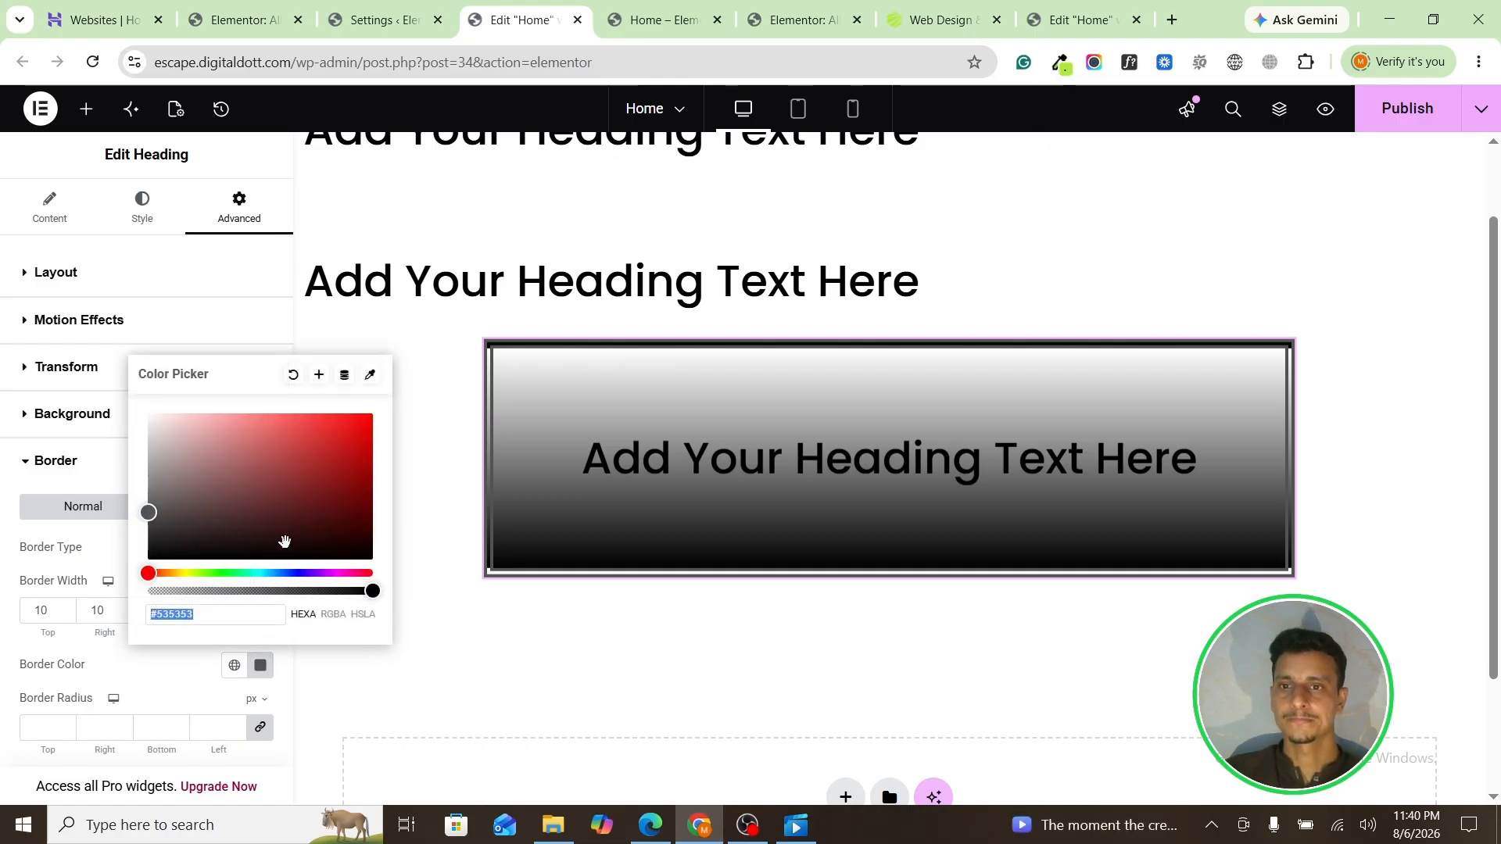
left_click(372, 413)
left_click(4, 533)
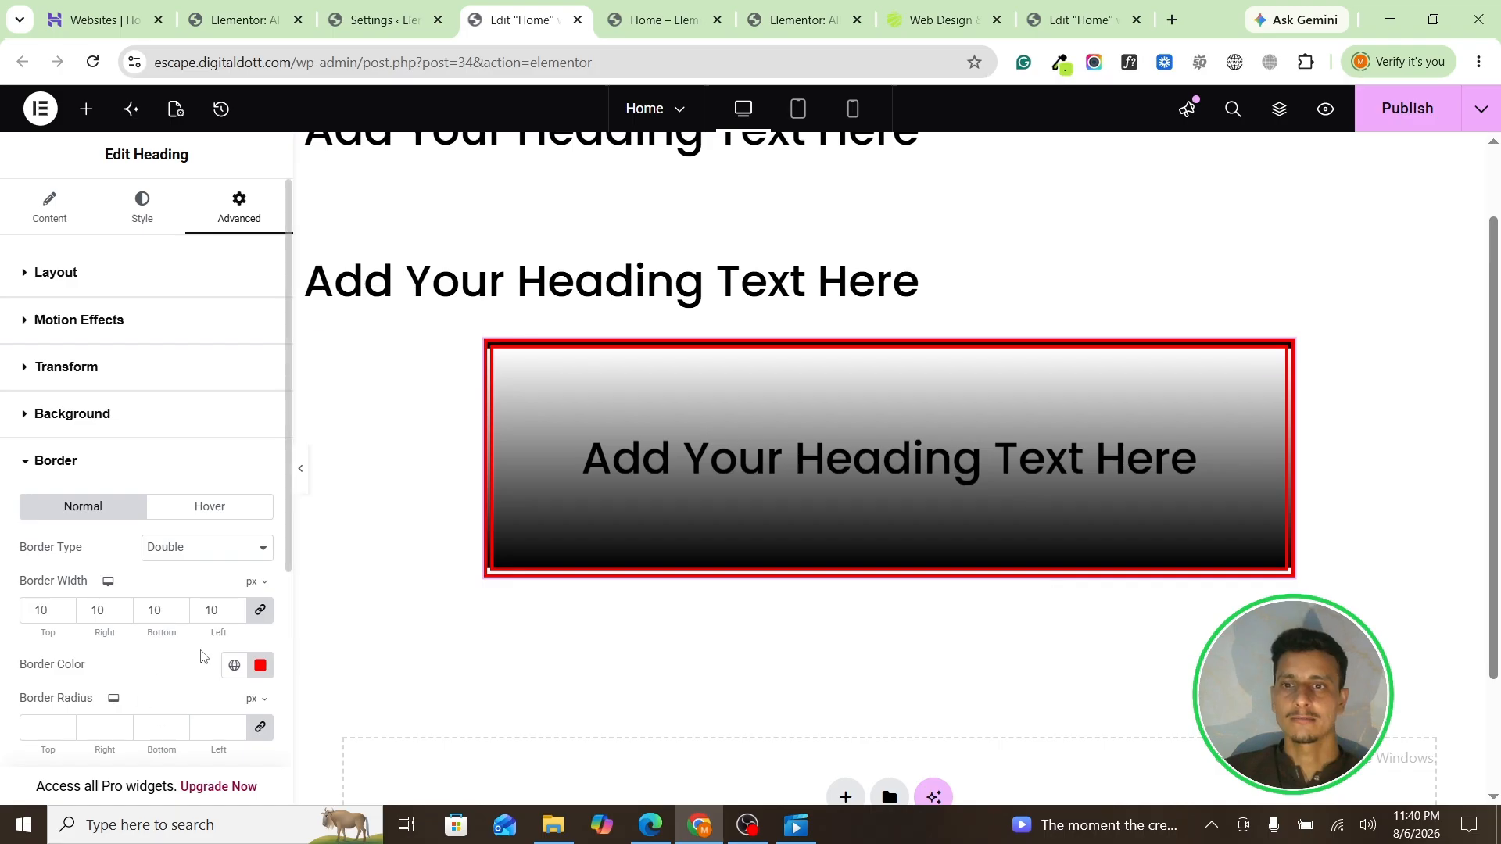
Step: Try the Dotted and Dashed border types on the gradient heading
left_click(214, 551)
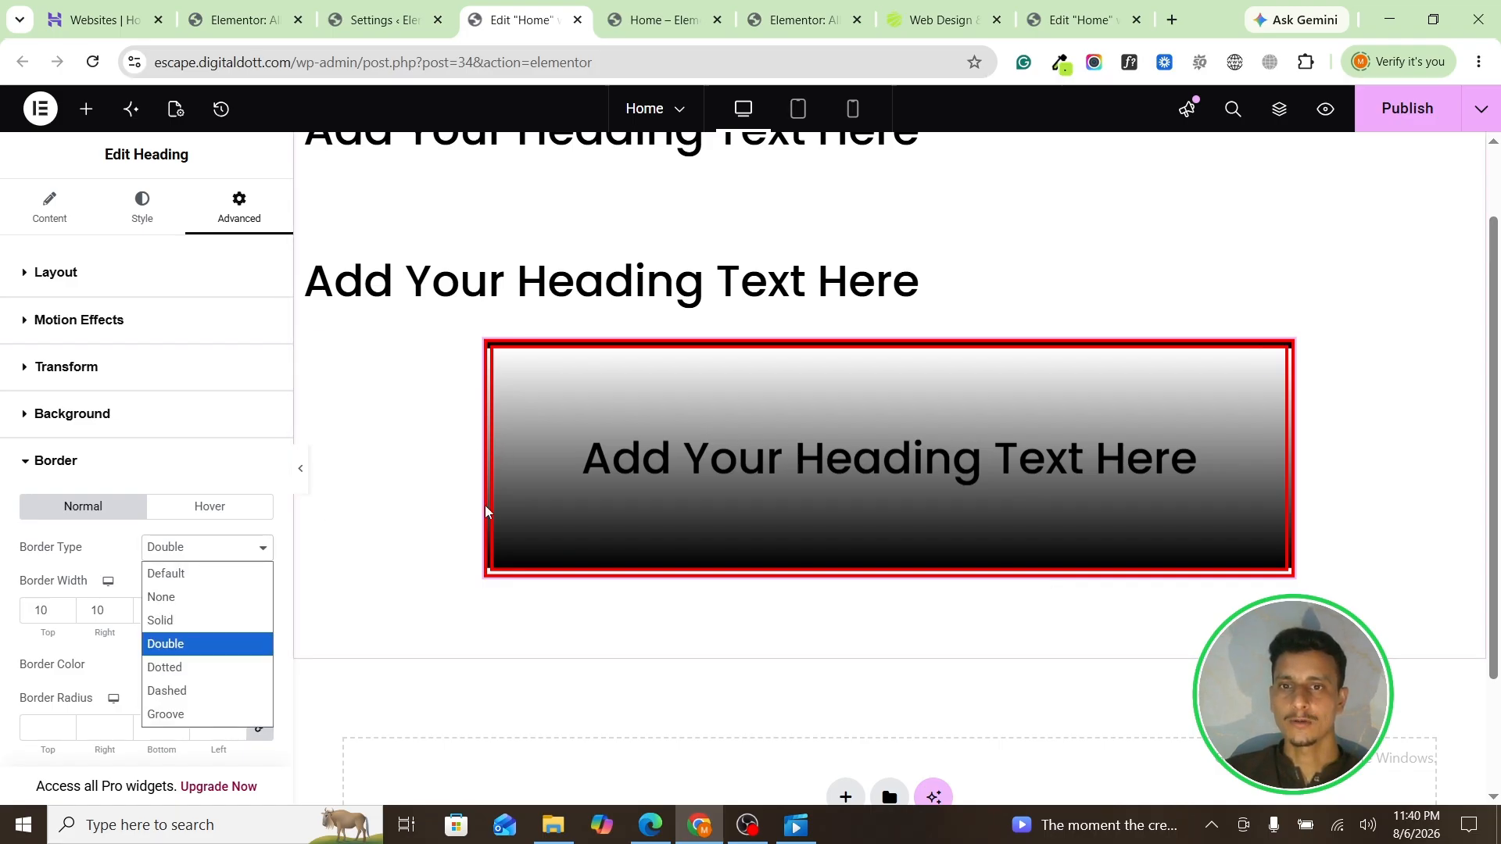
left_click(206, 659)
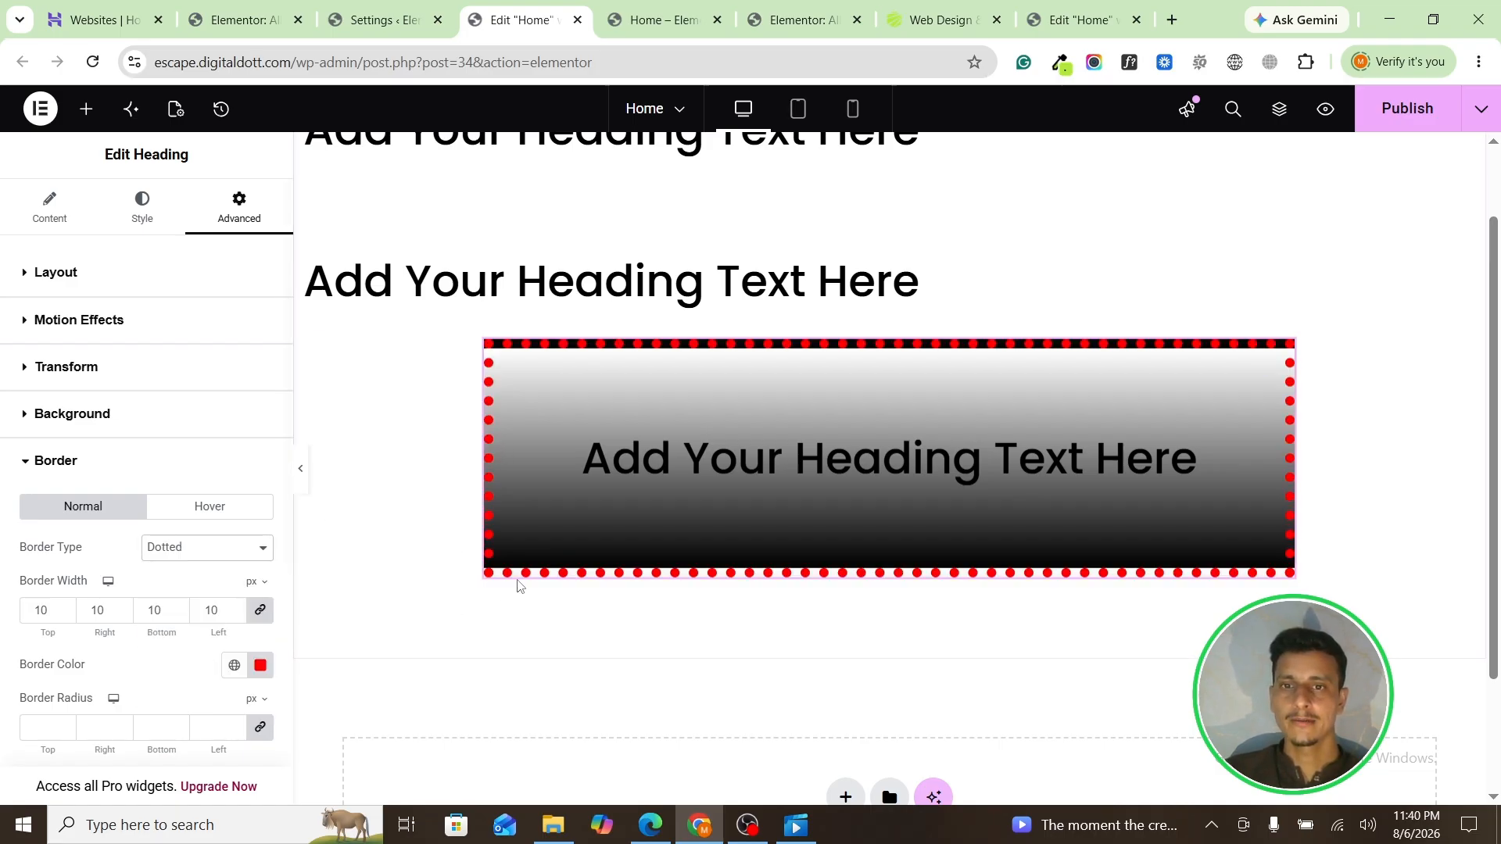
left_click(201, 553)
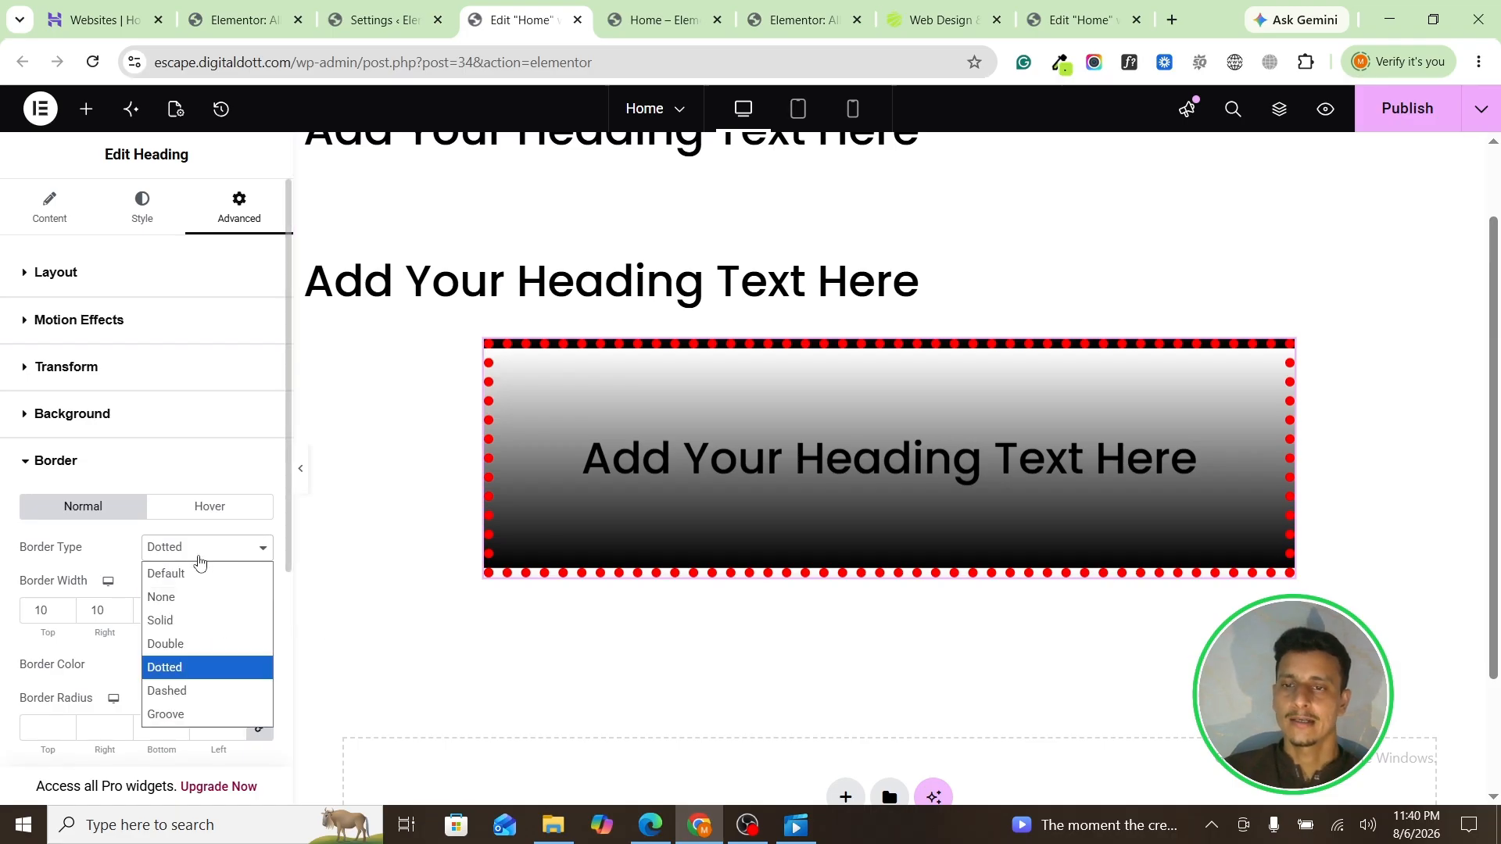
left_click(181, 689)
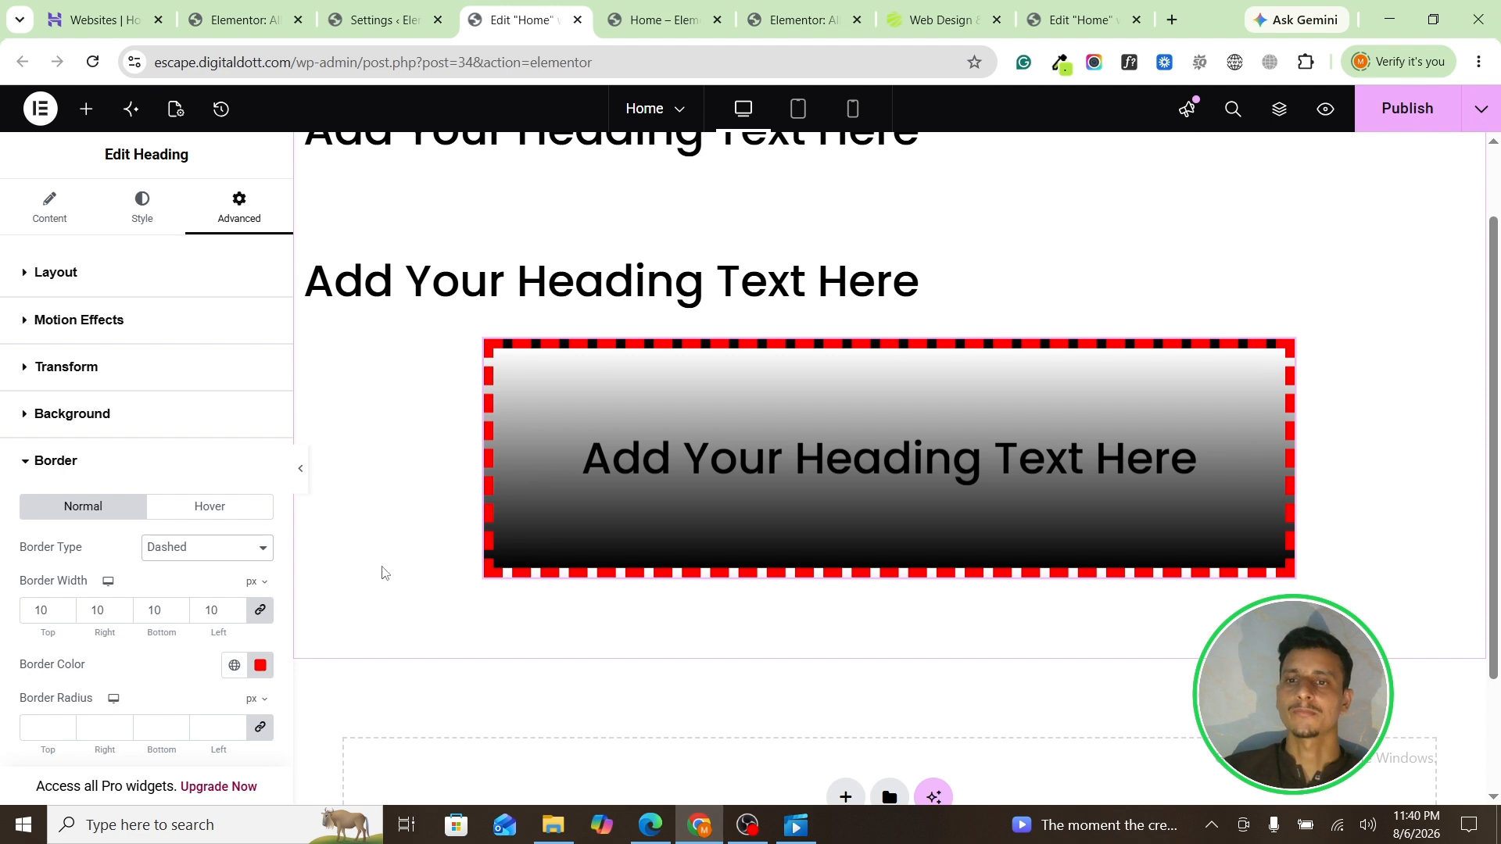
scroll(176, 554, "down", 1)
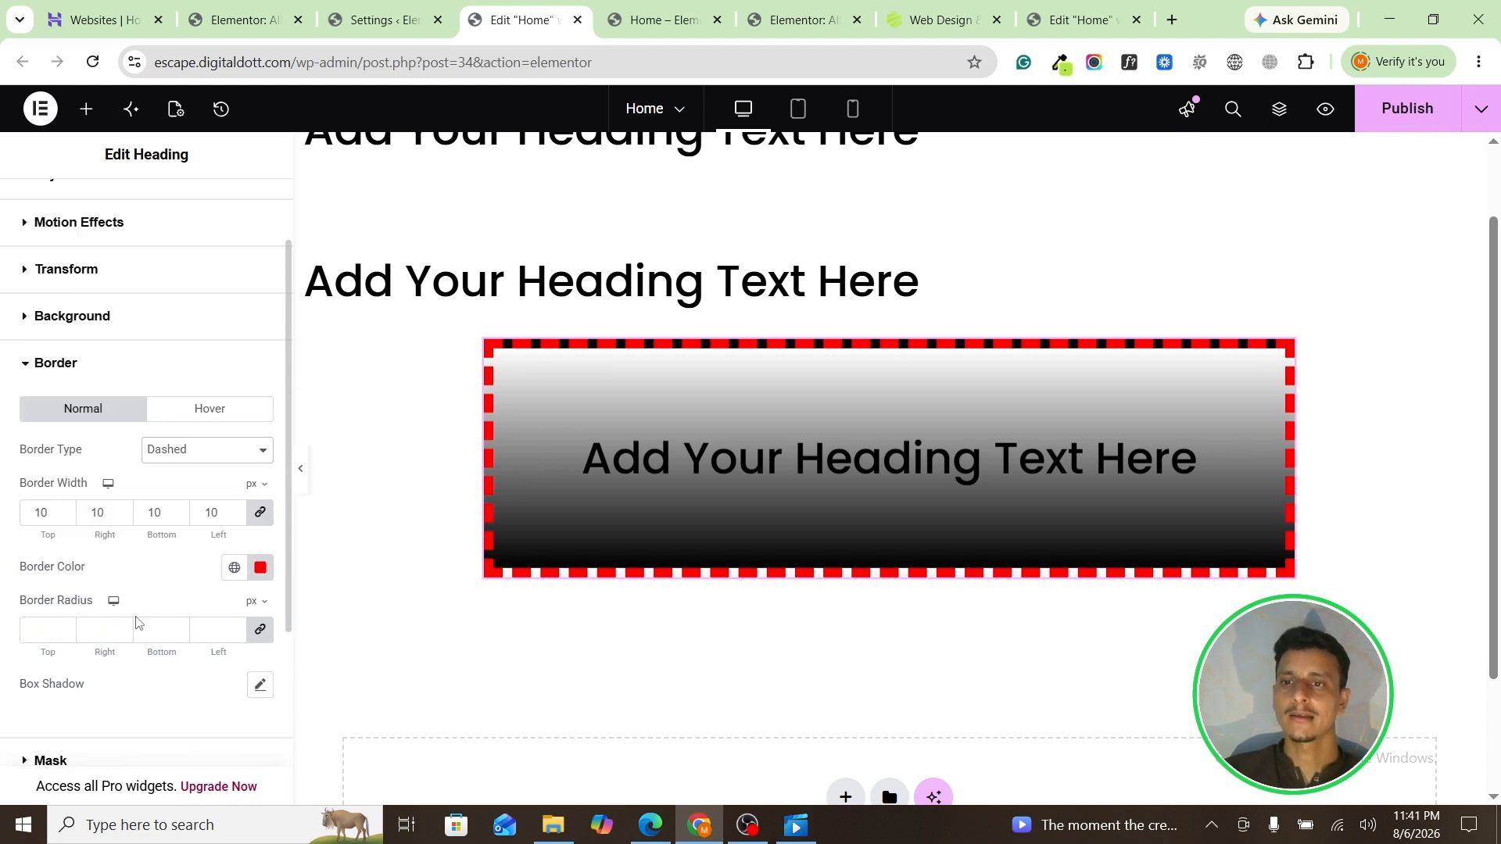
Step: Try the None border type on the gradient heading, and set the border type to Solid
left_click(261, 568)
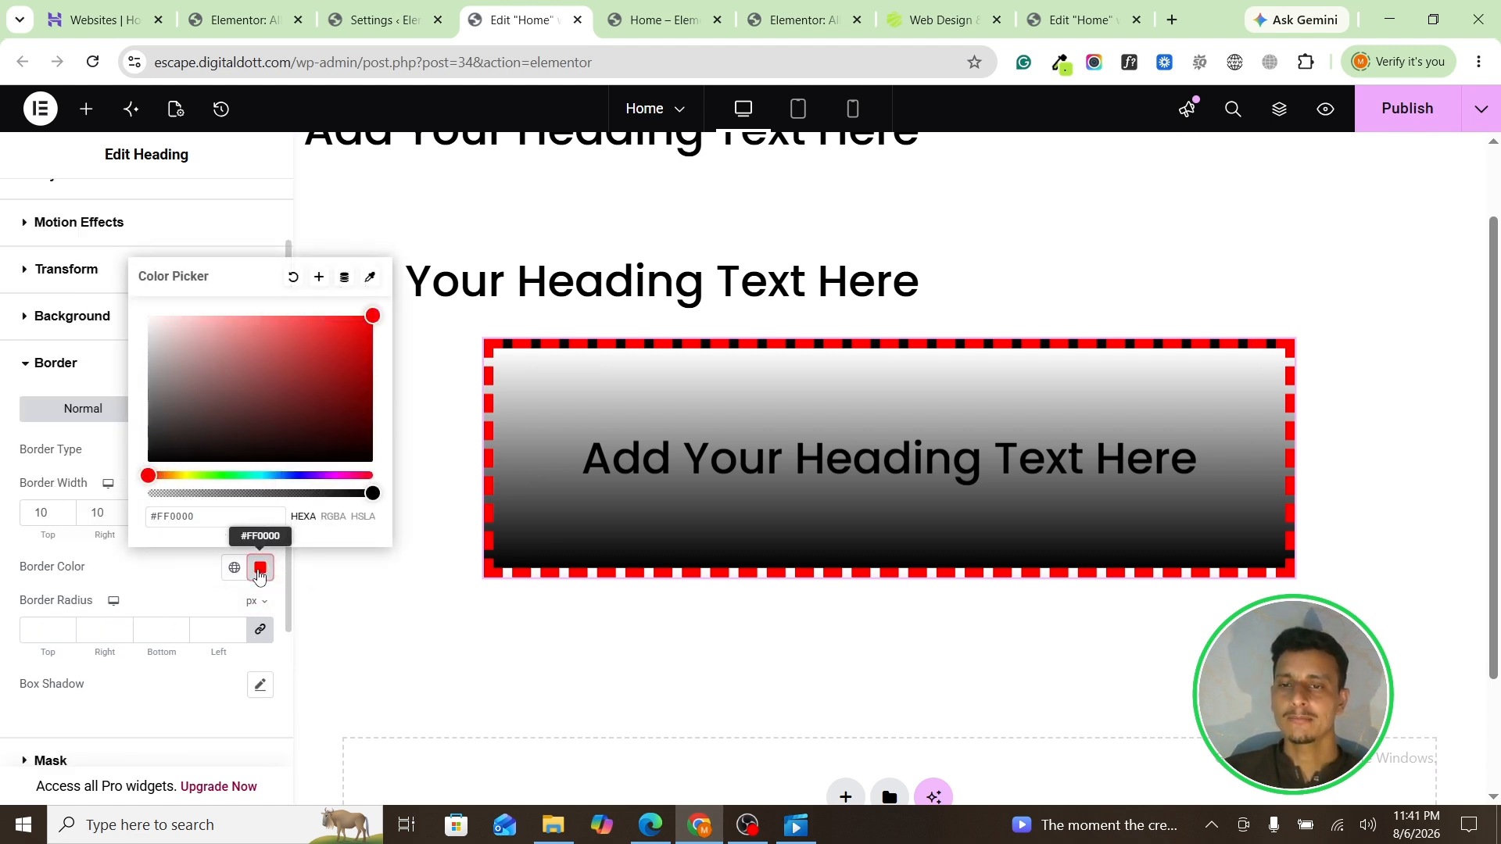
left_click(260, 568)
left_click(234, 459)
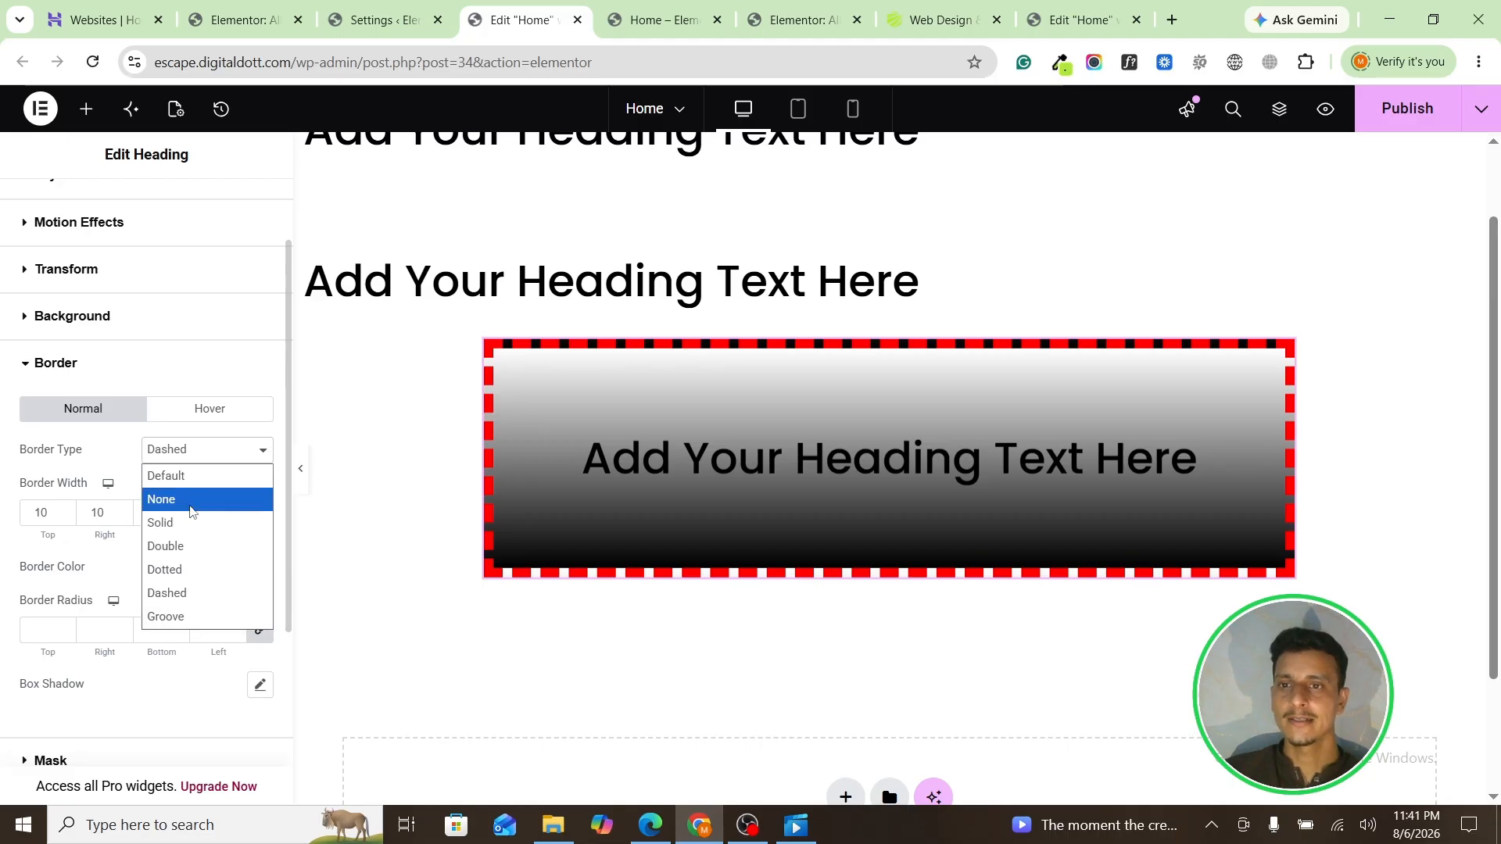
left_click(191, 497)
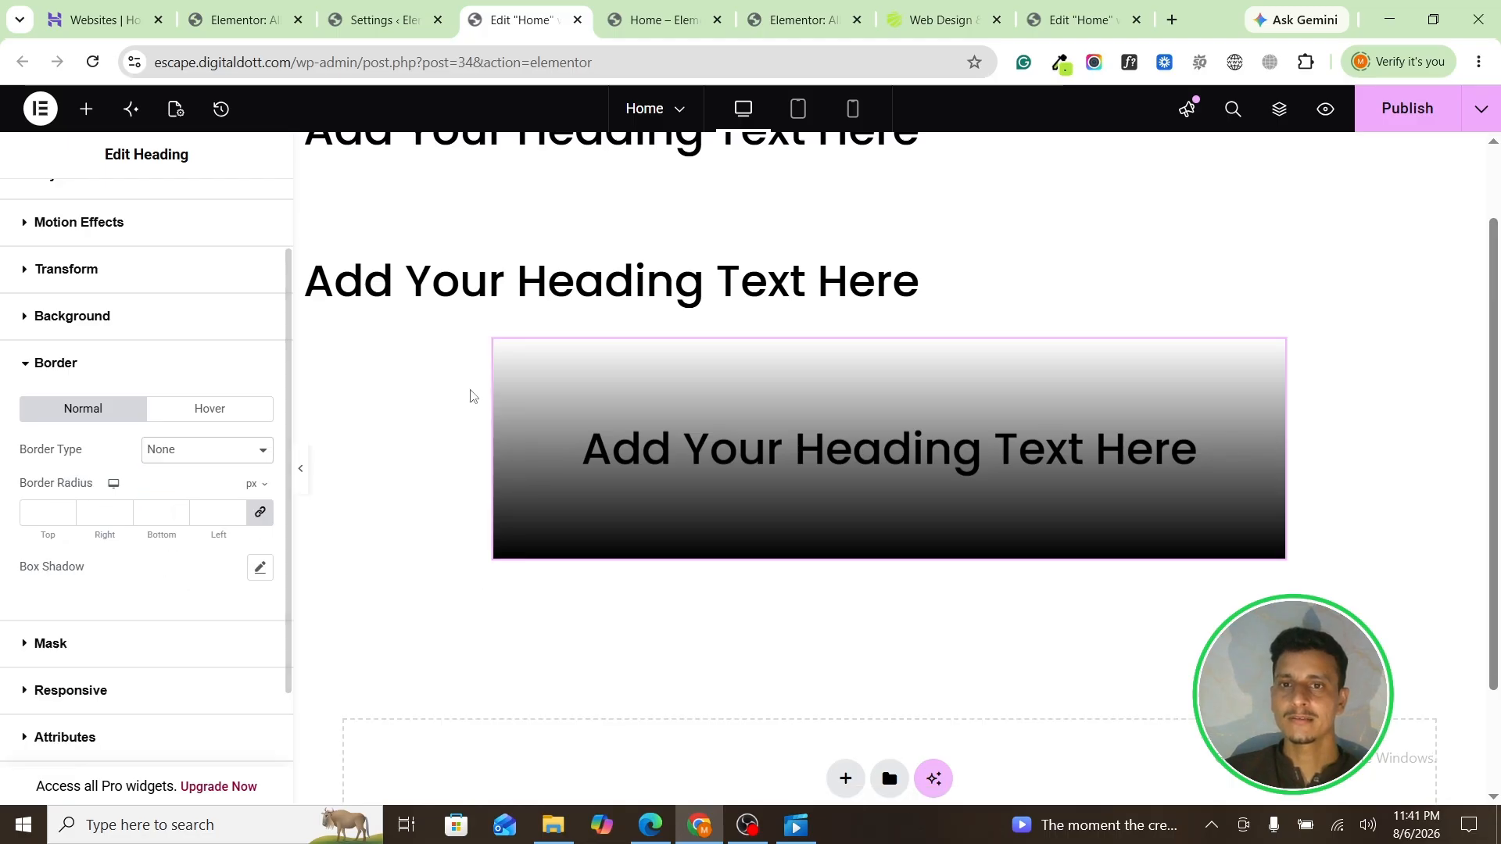
left_click(222, 452)
left_click(195, 520)
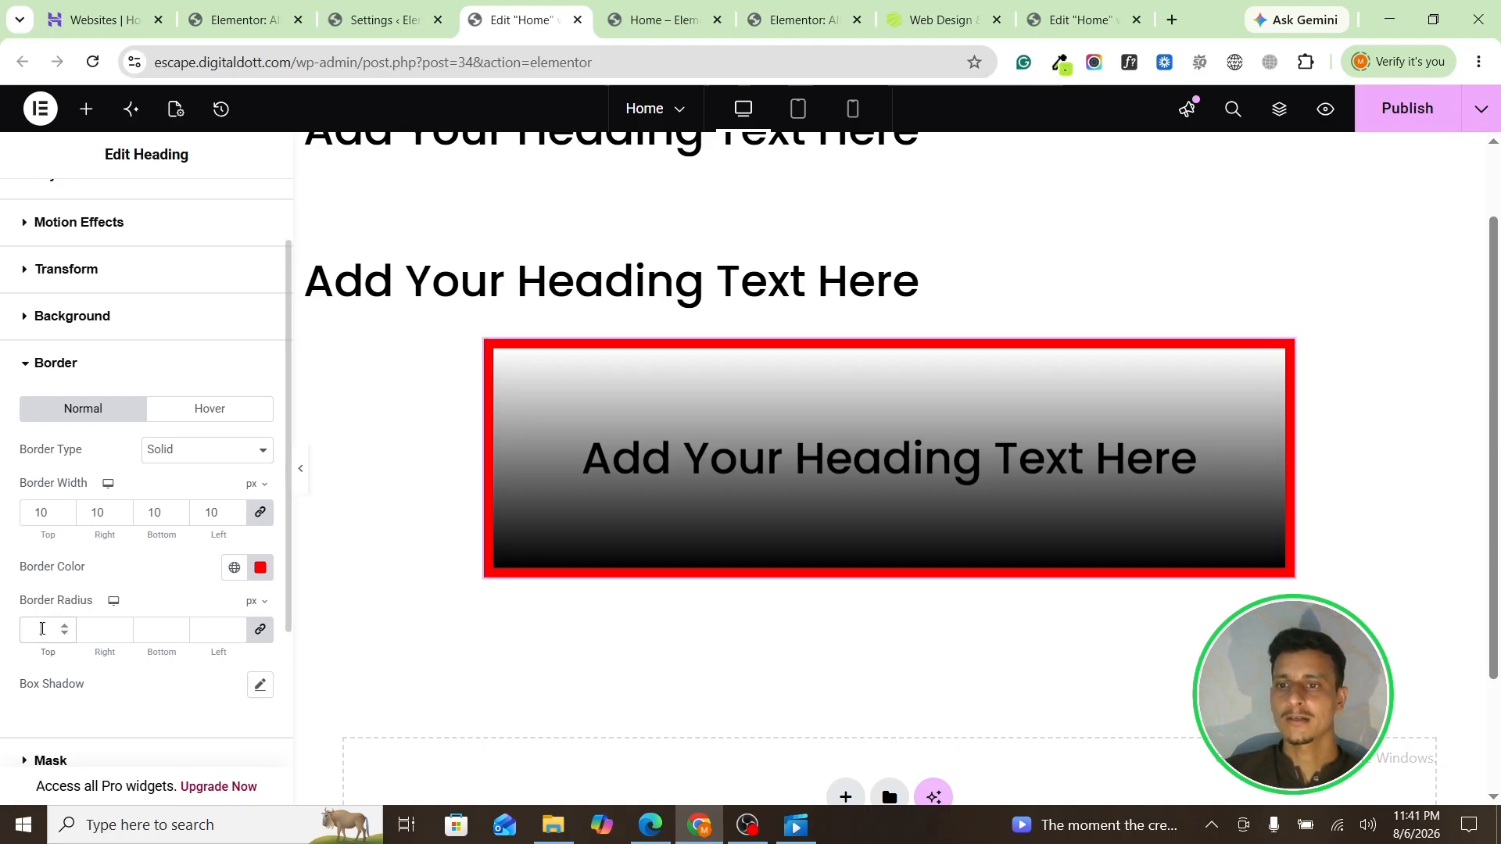
Step: Try a border radius of 10 px and of 50 px on all corners of the gradient heading
left_click(42, 630)
type("10")
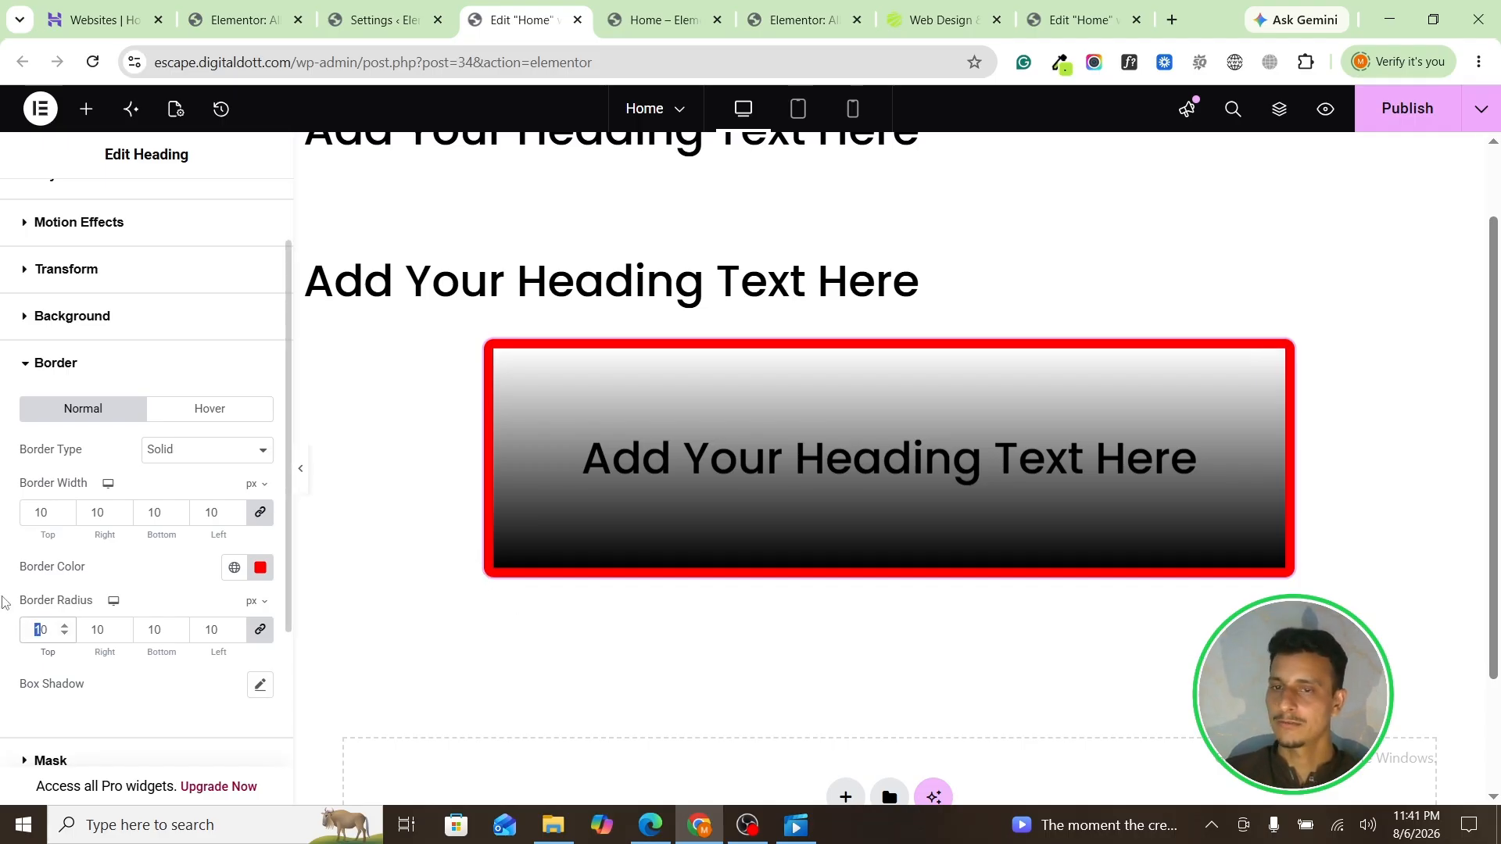
type("5")
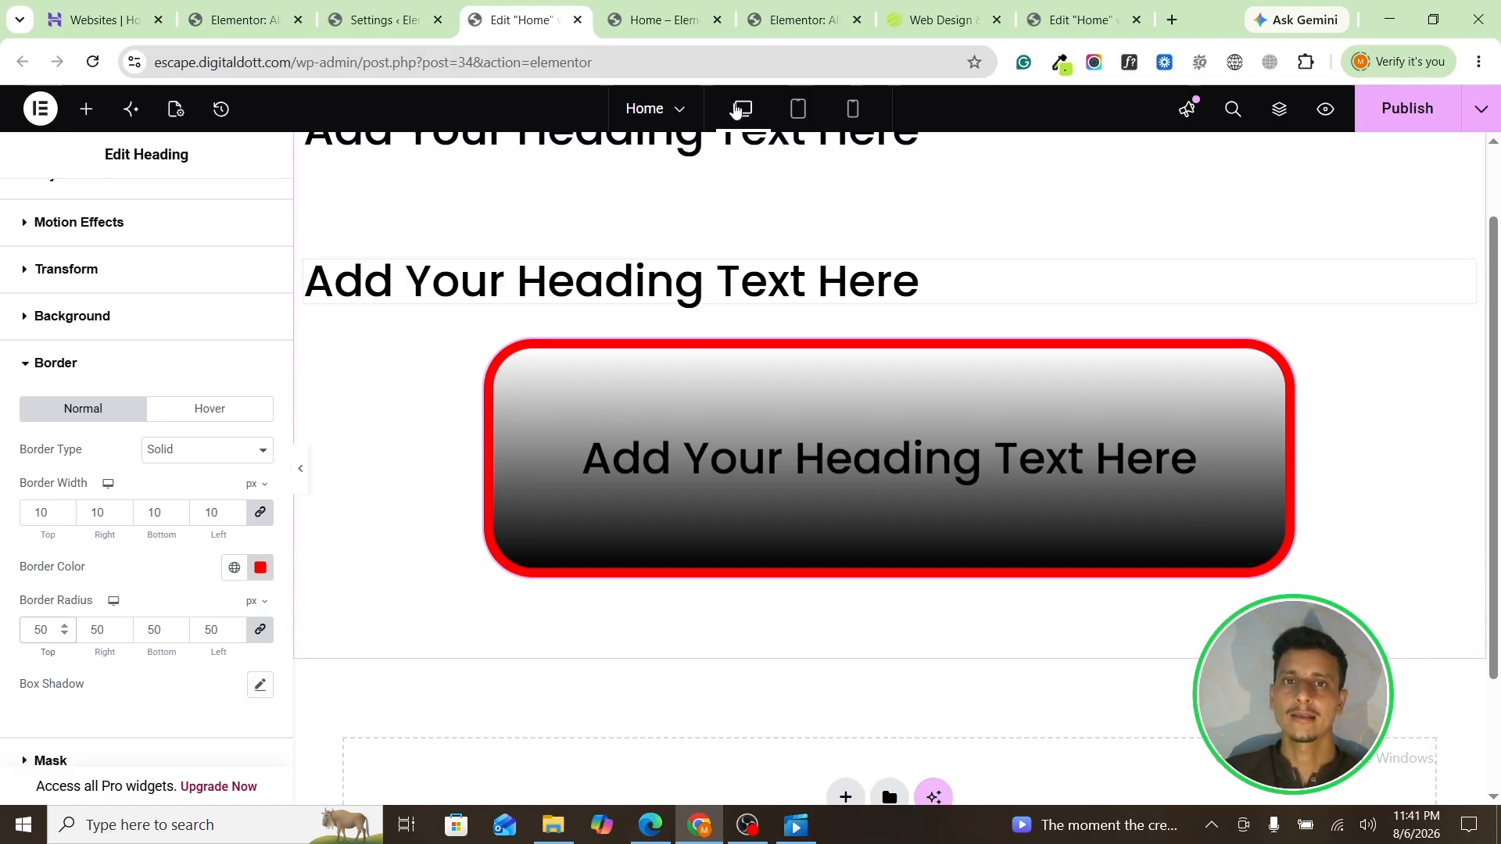
Step: Examine the rounded elements on the digitaldott.com homepage and the preview of the heading page
left_click(938, 20)
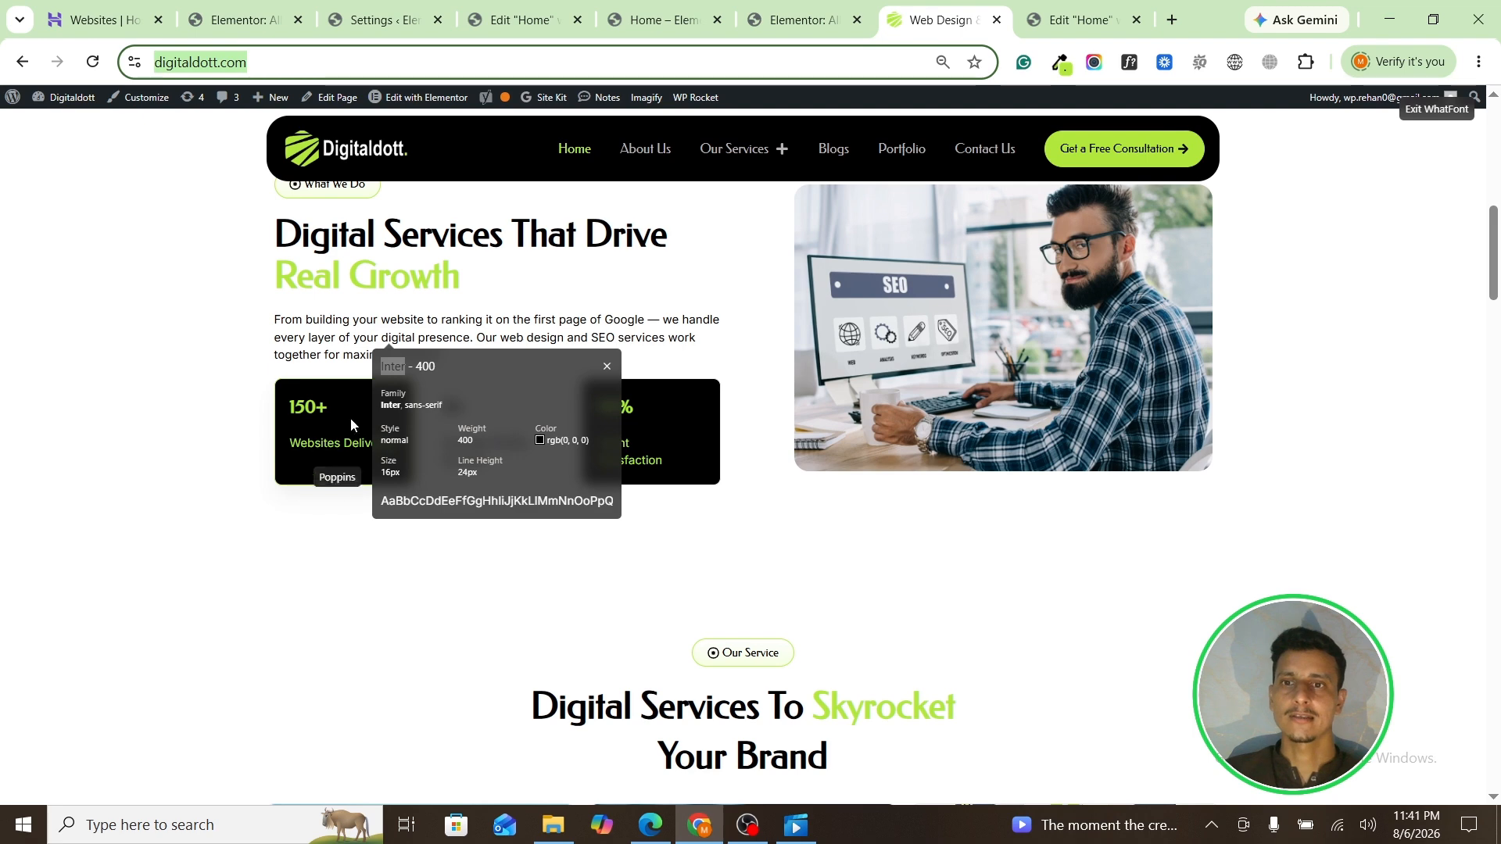
scroll(351, 420, "up", 1)
left_click(607, 466)
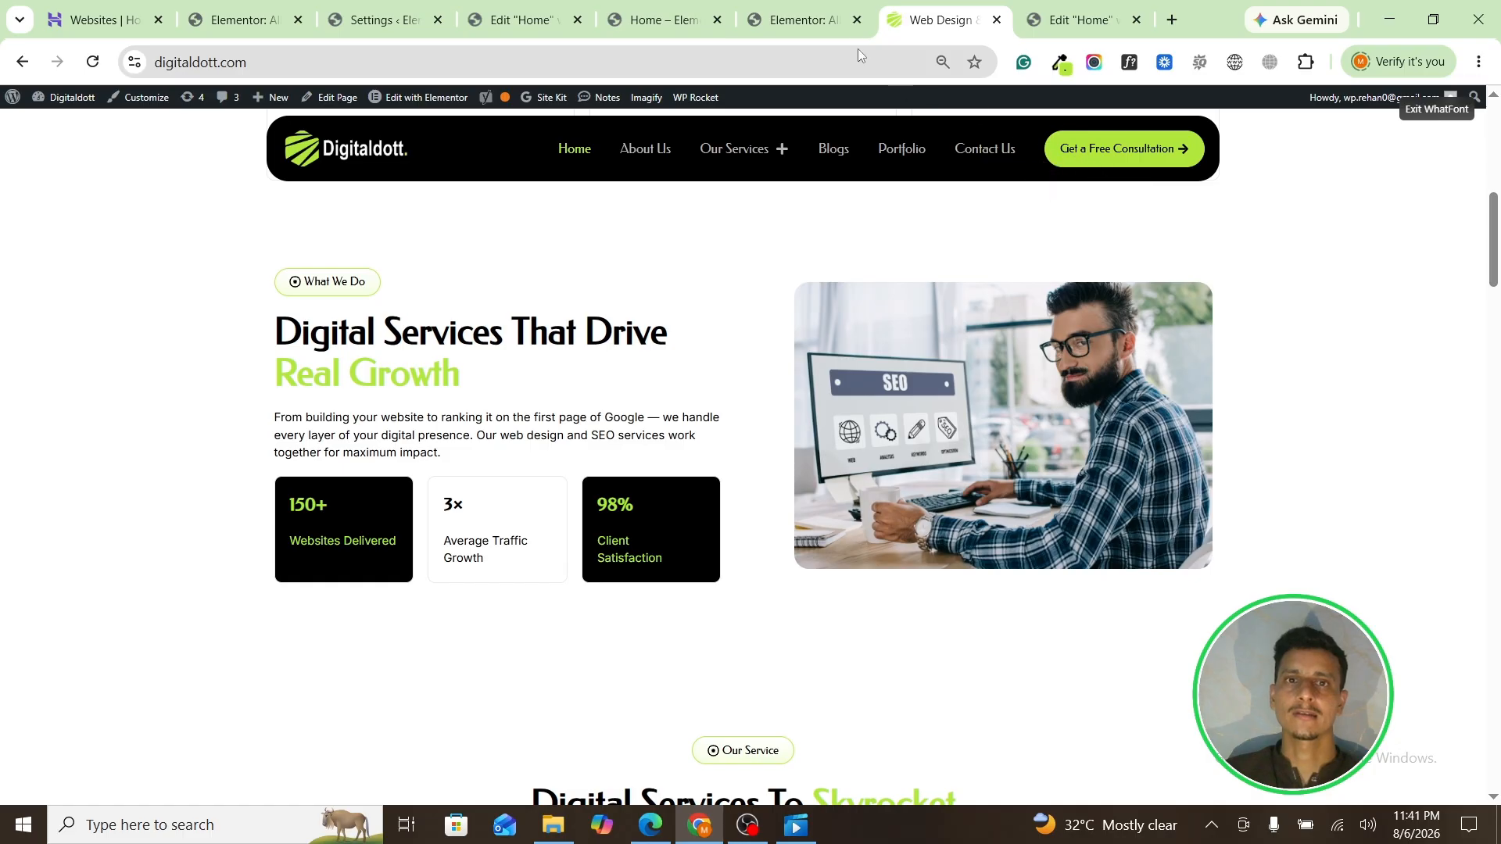
left_click(829, 21)
left_click(687, 6)
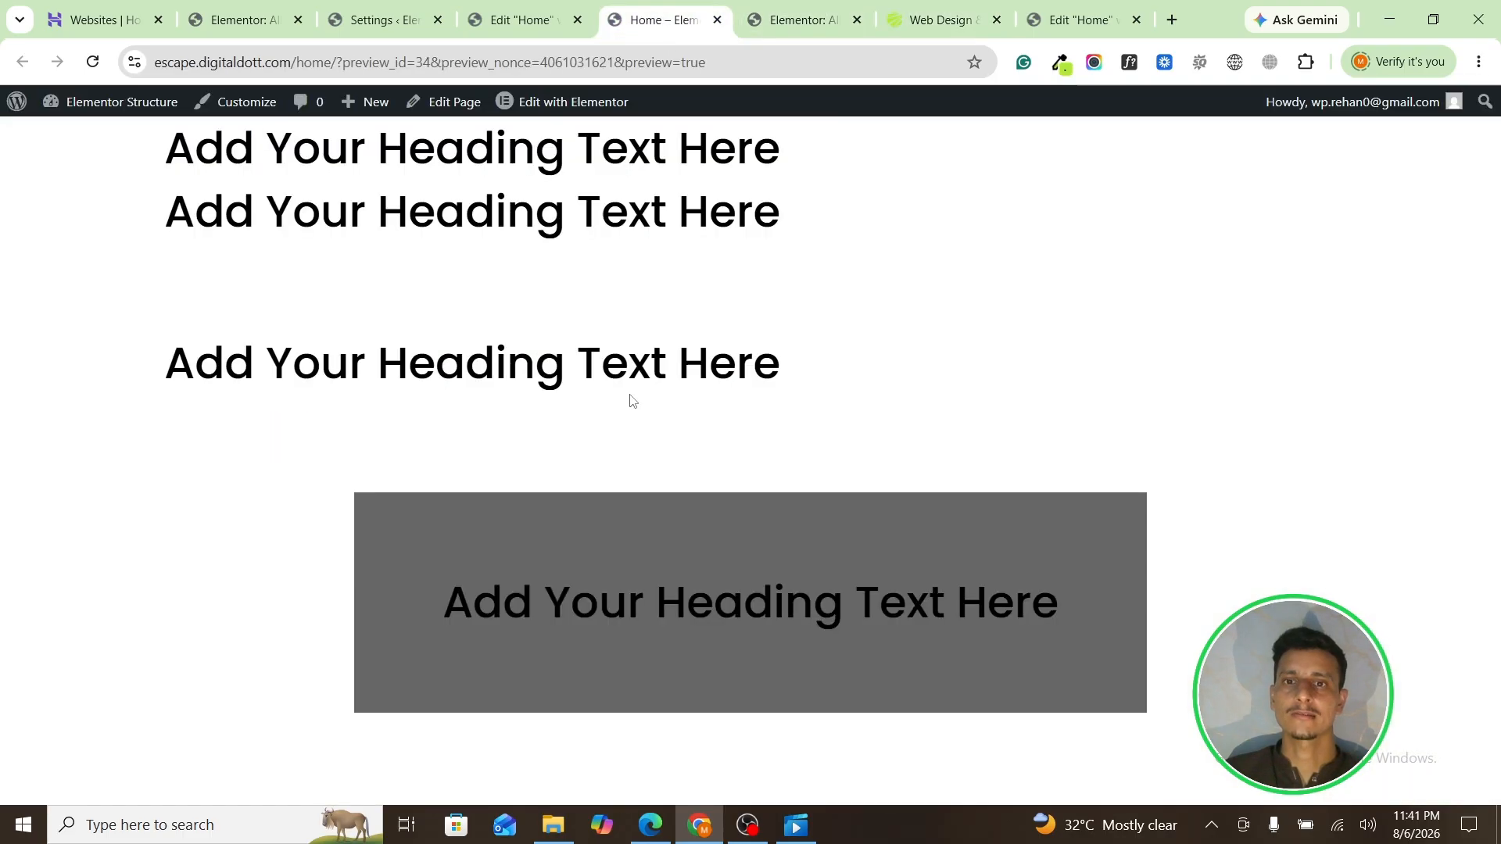
Step: Return to the Elementor editor and set the gradient heading's border radius to 1000 px on all corners
left_click(524, 6)
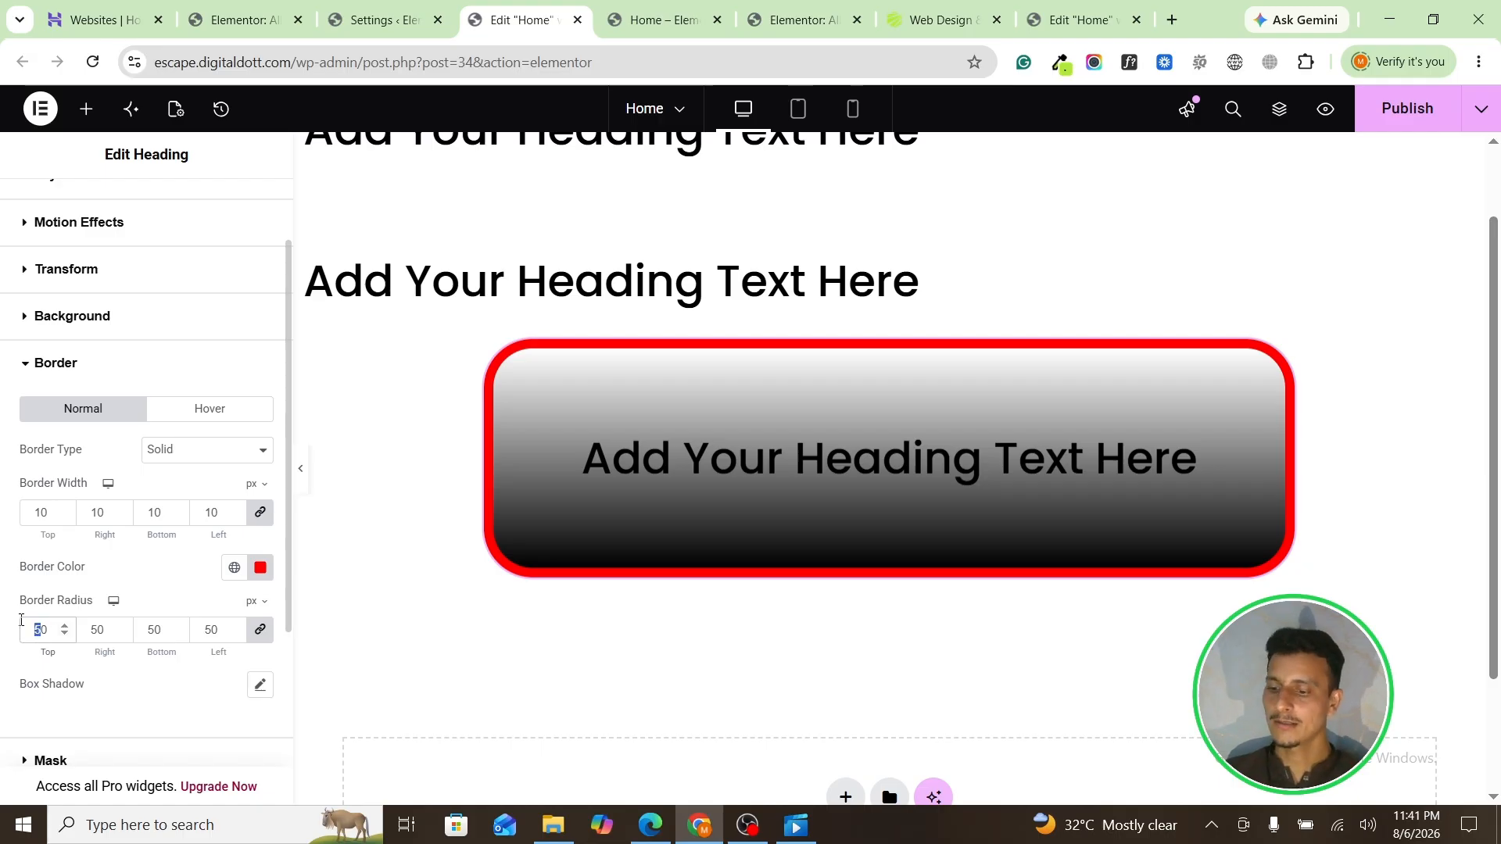
type("1000")
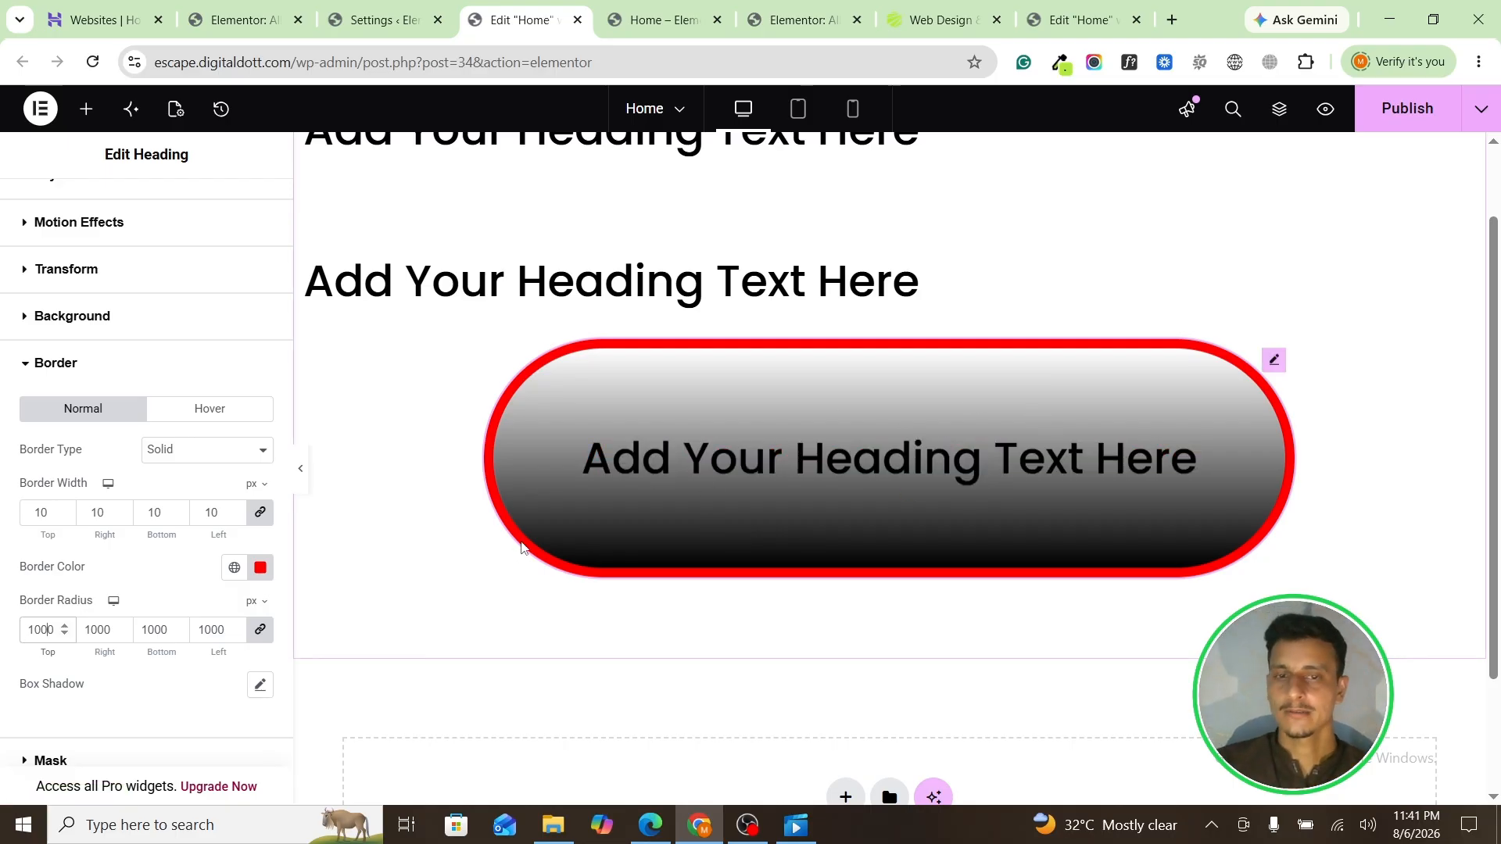
Step: Set the gradient heading's border radius to 100 px on all corners
key("BackSpace")
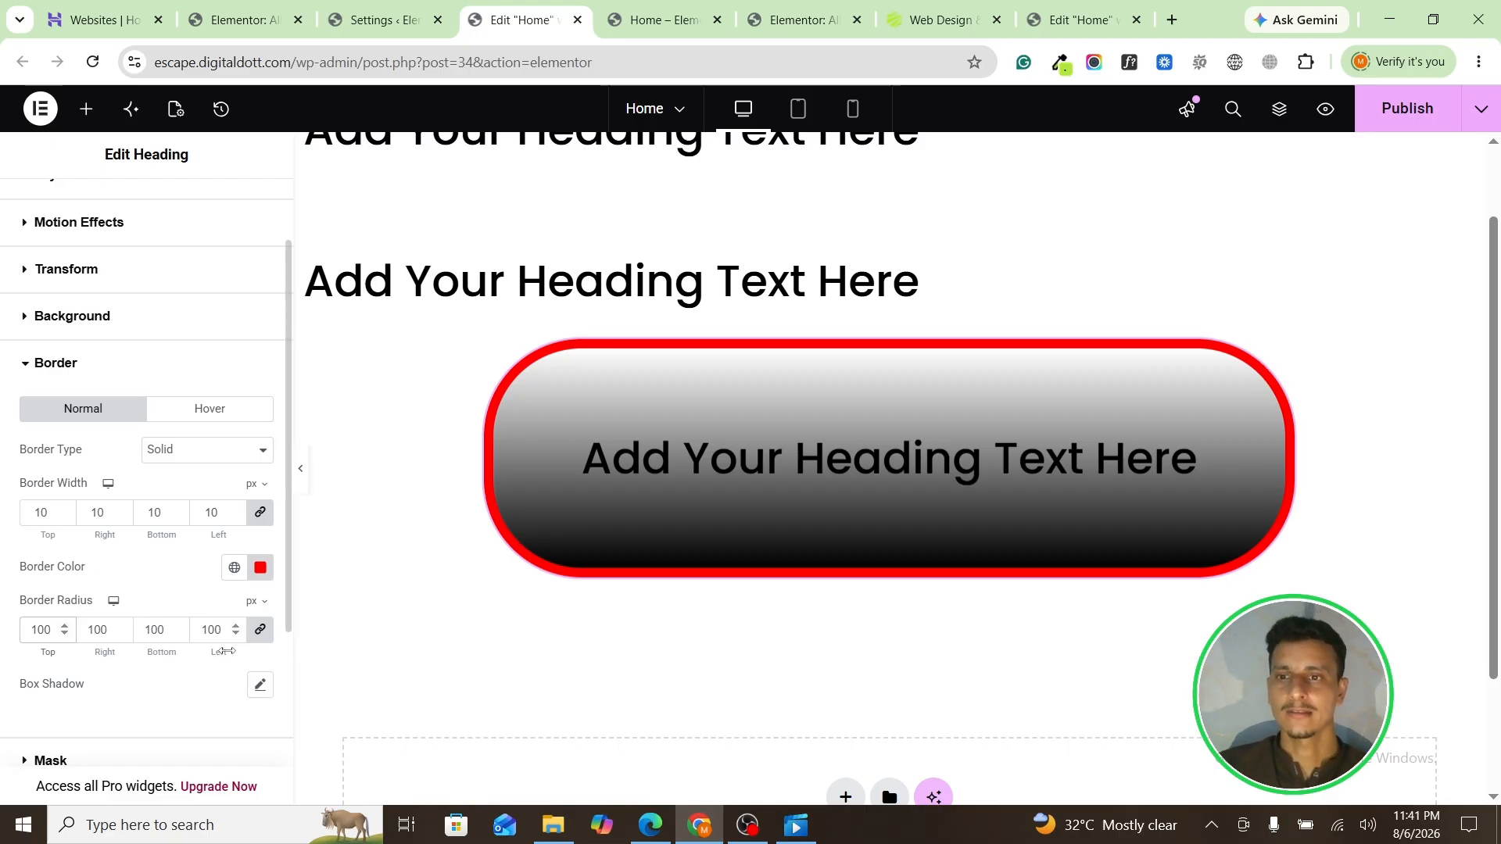
scroll(848, 485, "down", 2)
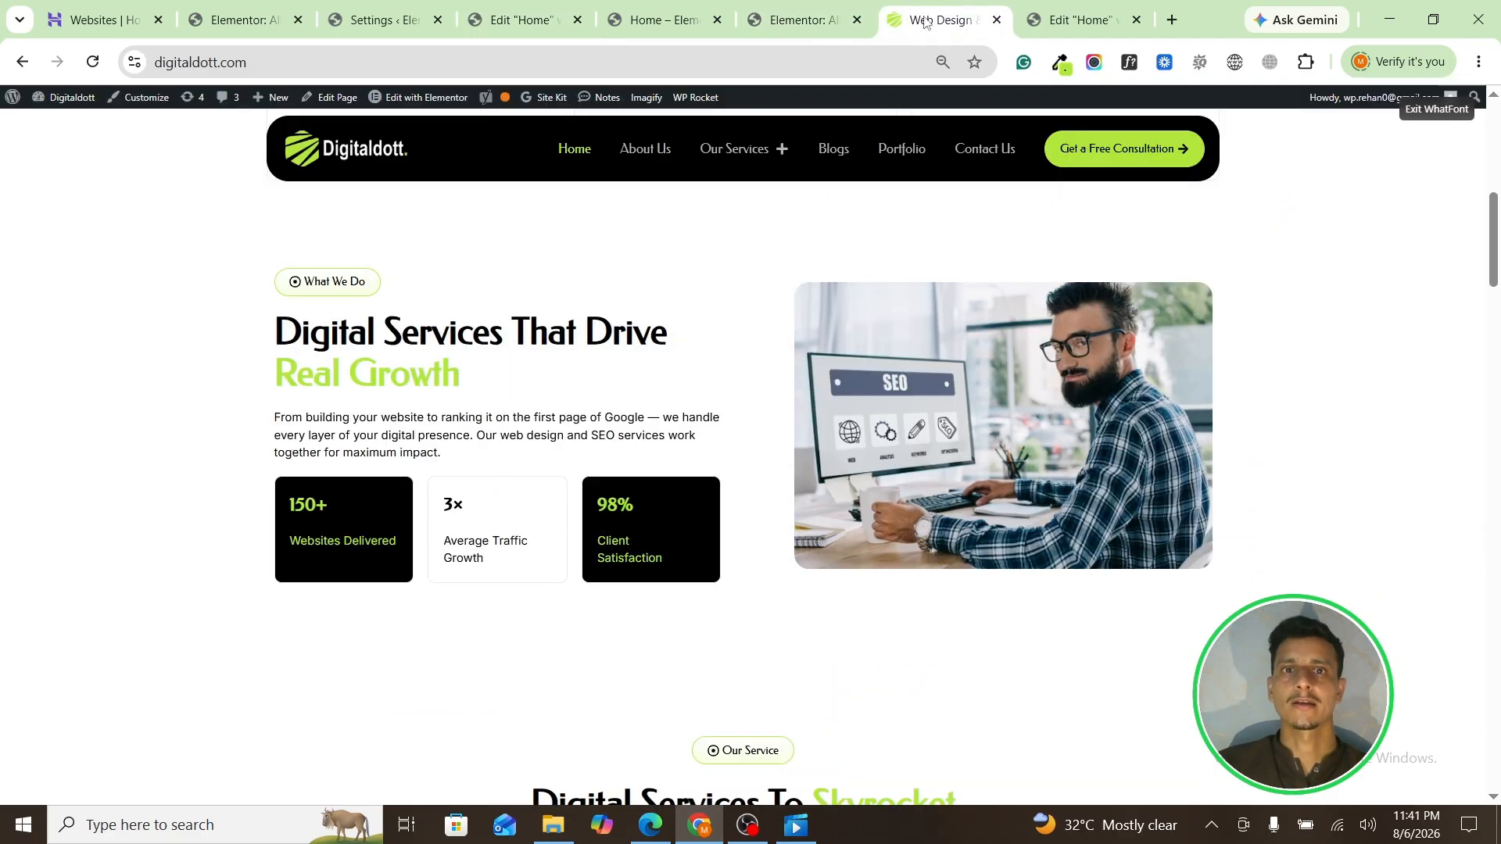
Step: Examine the digitaldott.com homepage, the preview of the heading page and the Elementor basics slides
left_click(934, 20)
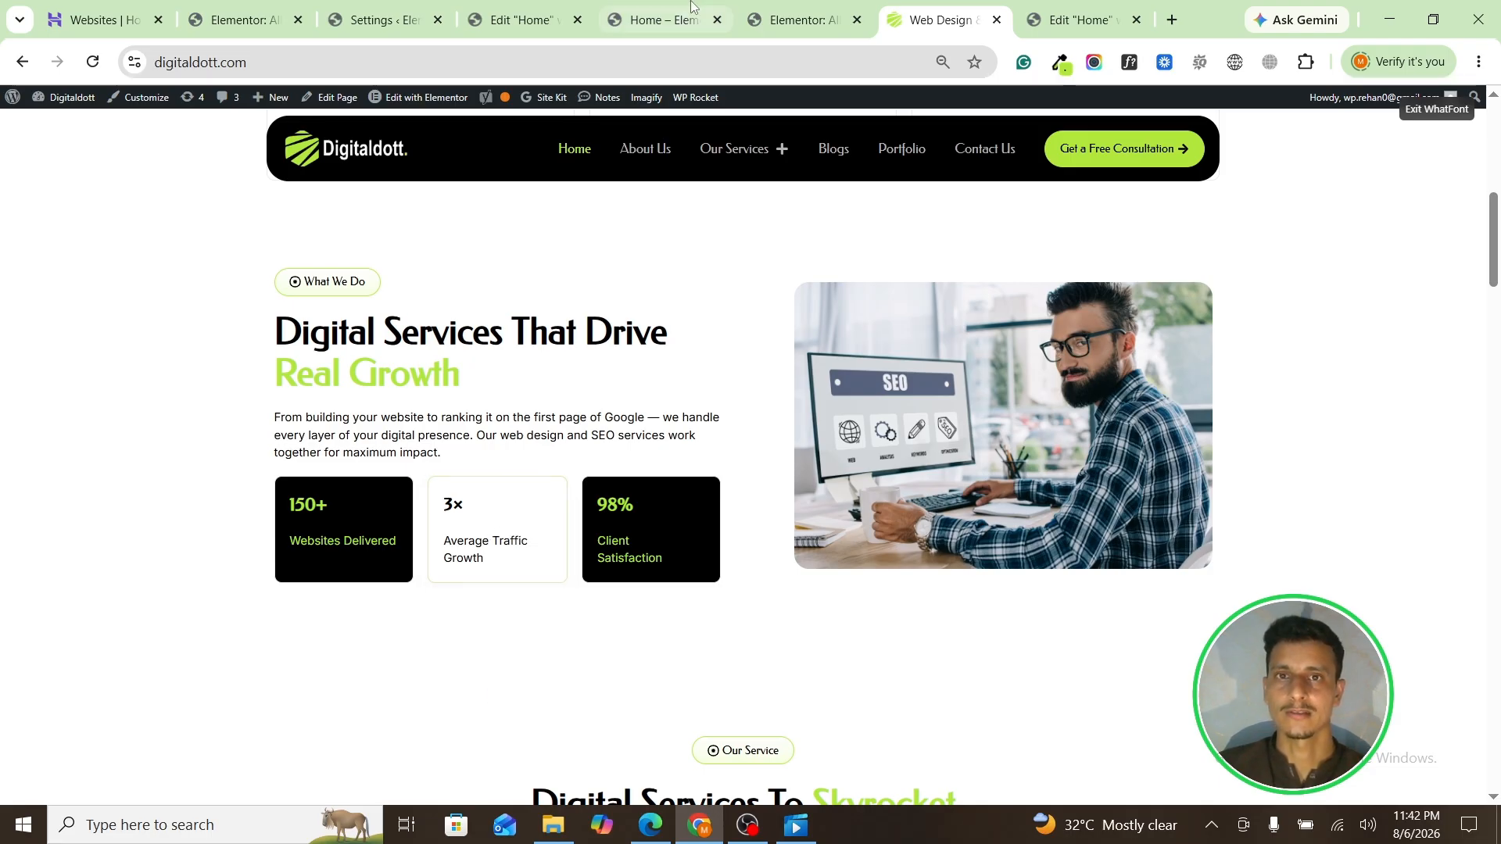
left_click(798, 19)
left_click(664, 19)
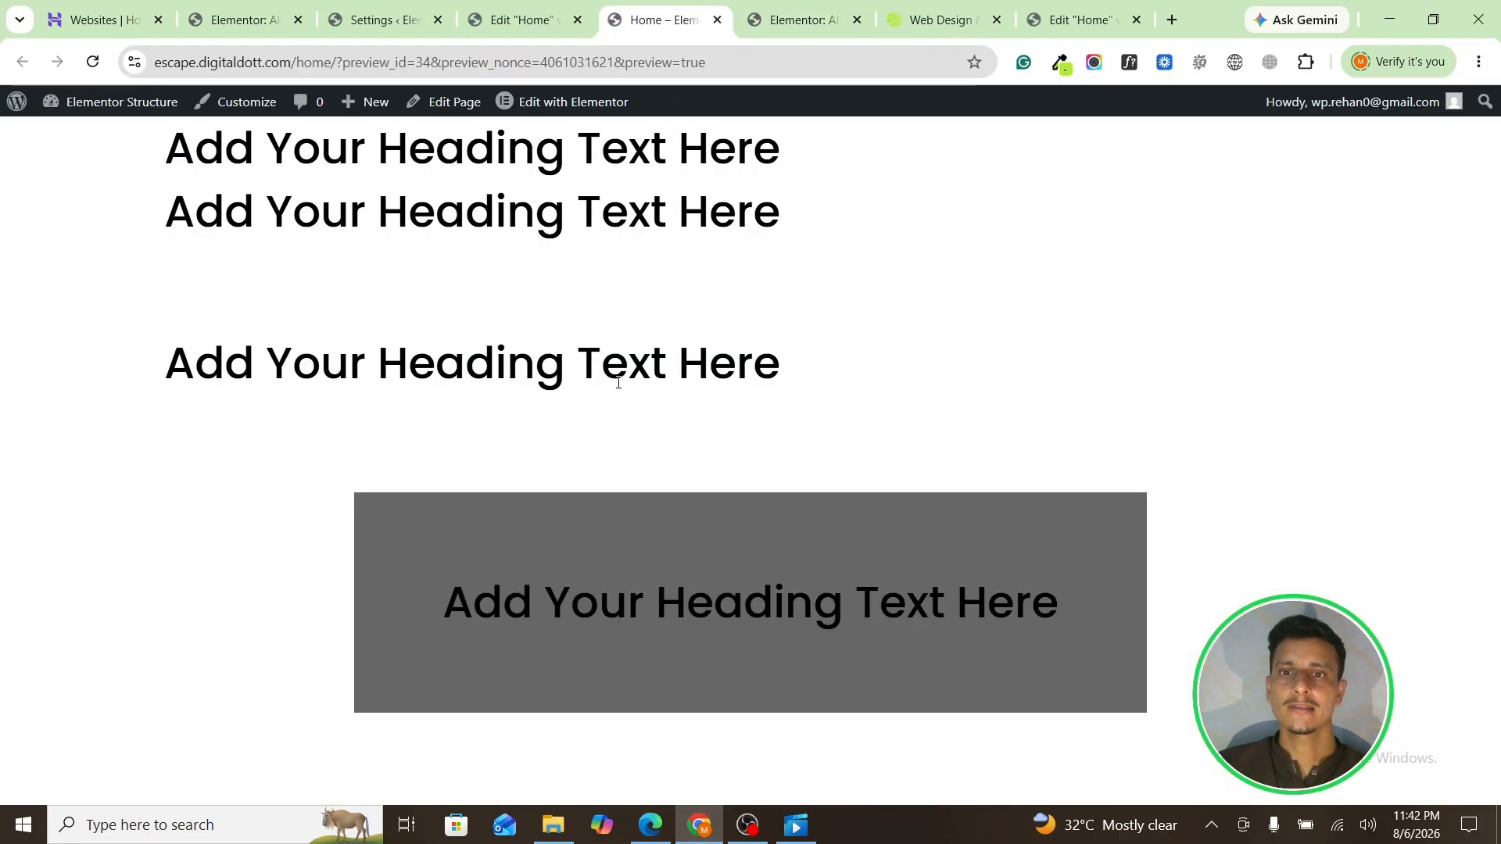
left_click(940, 20)
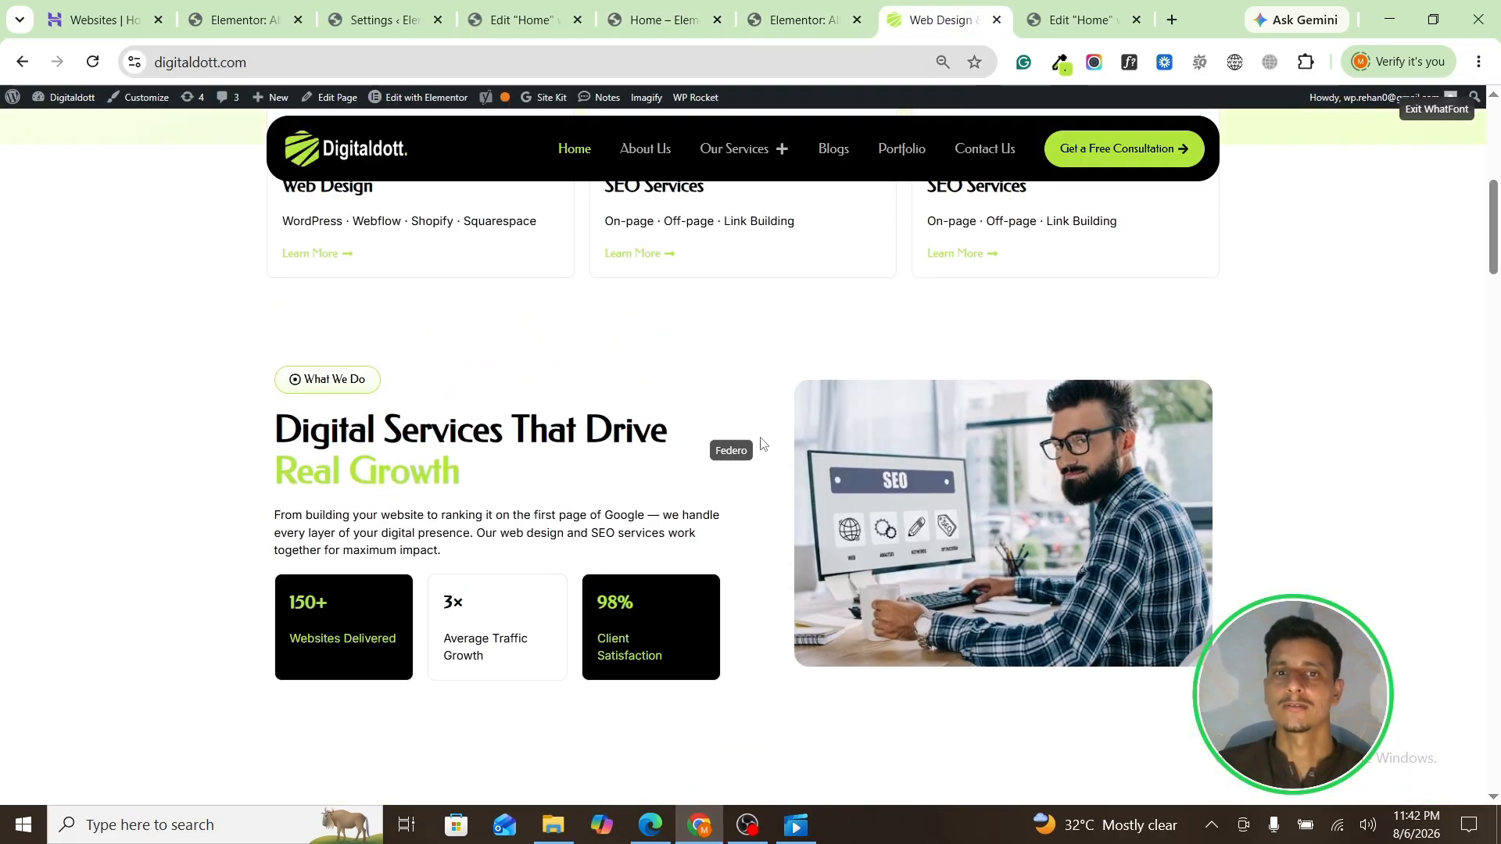
scroll(819, 285, "down", 3)
left_click(806, 12)
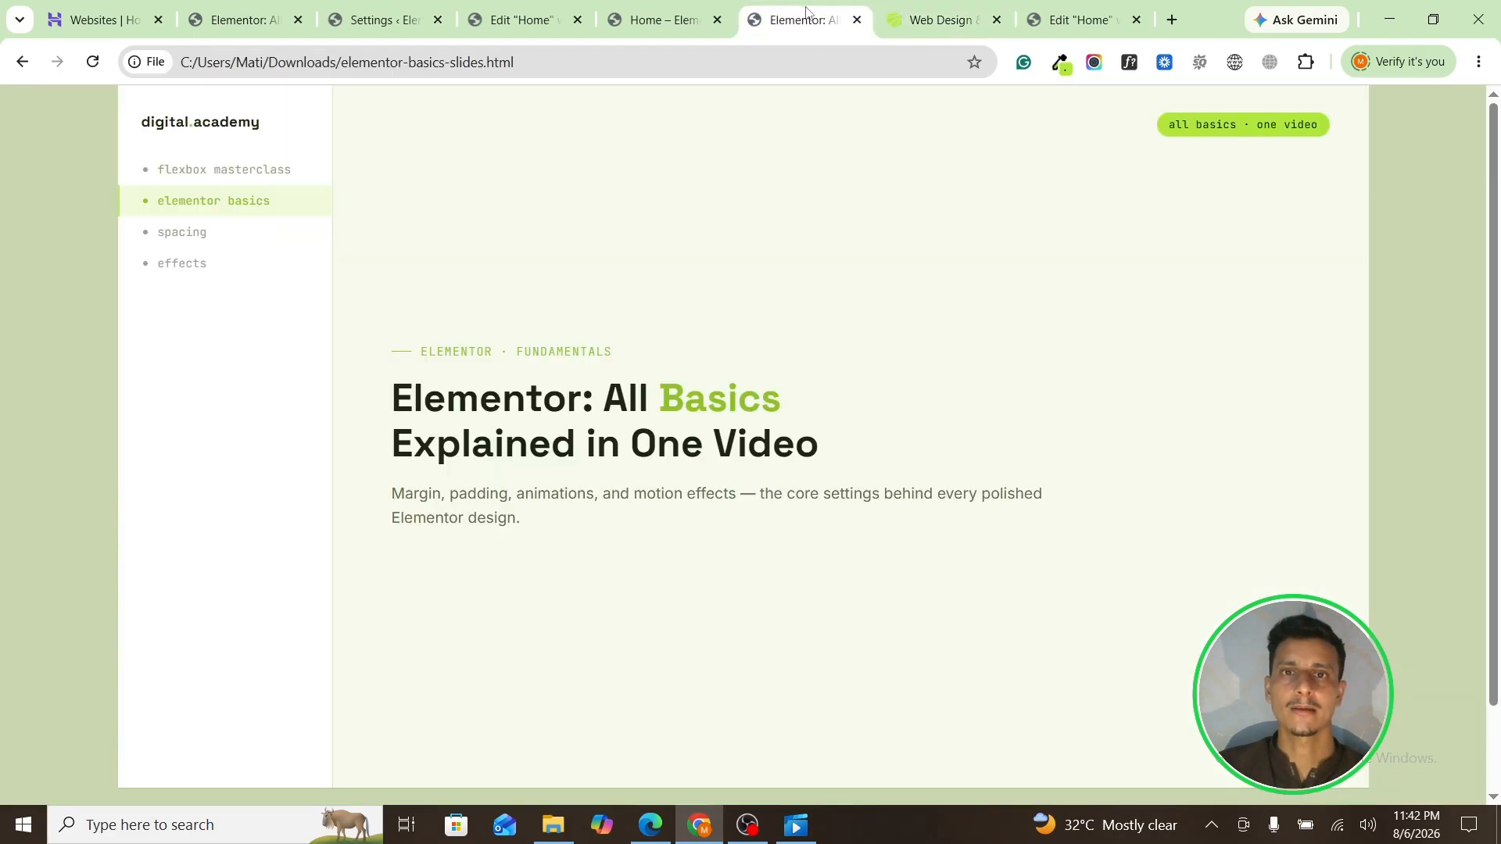
left_click(688, 8)
left_click(810, 8)
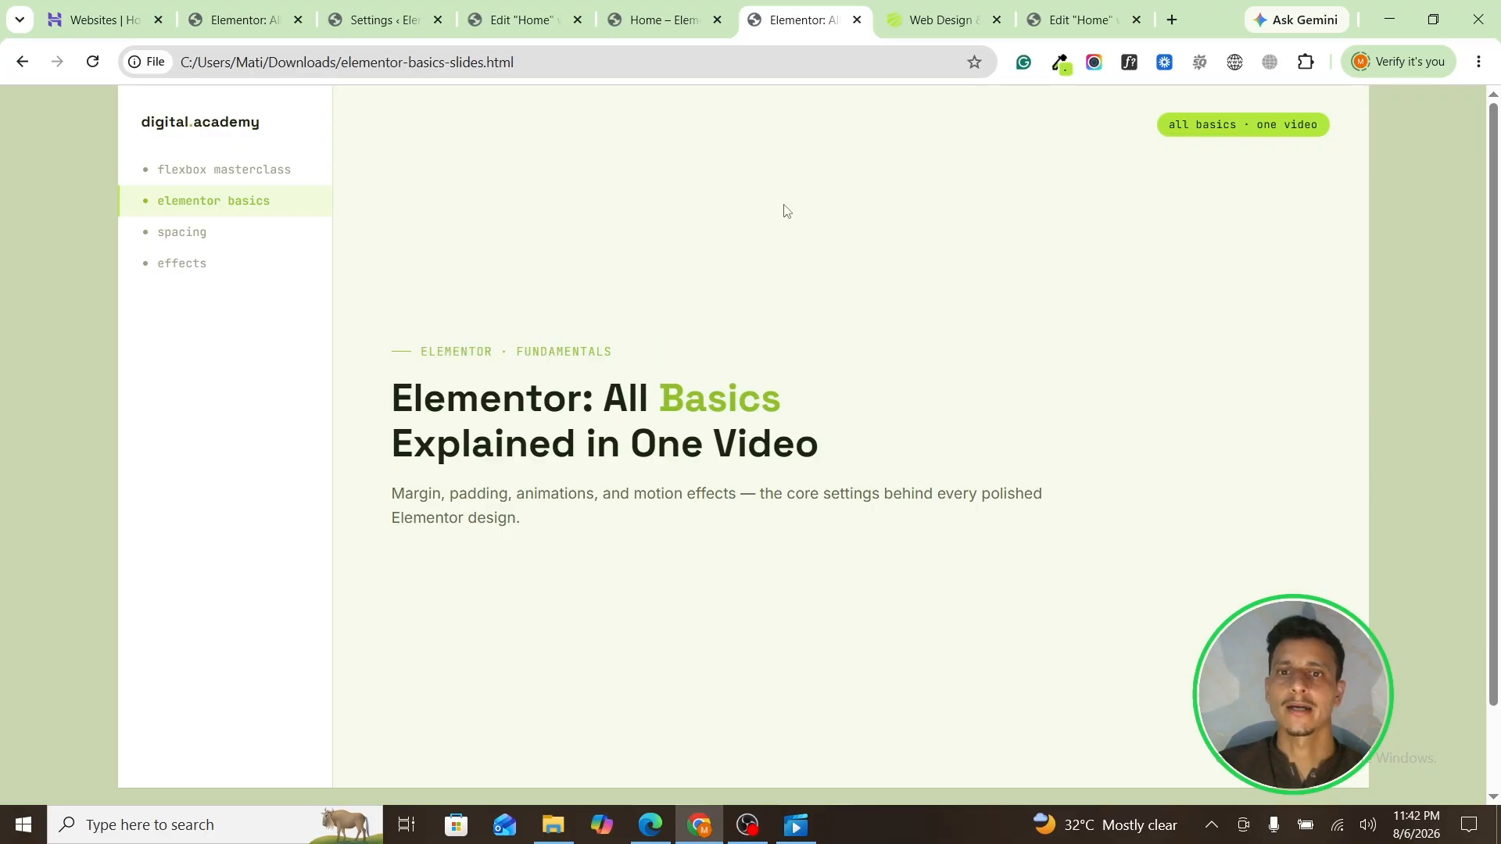
left_click(669, 21)
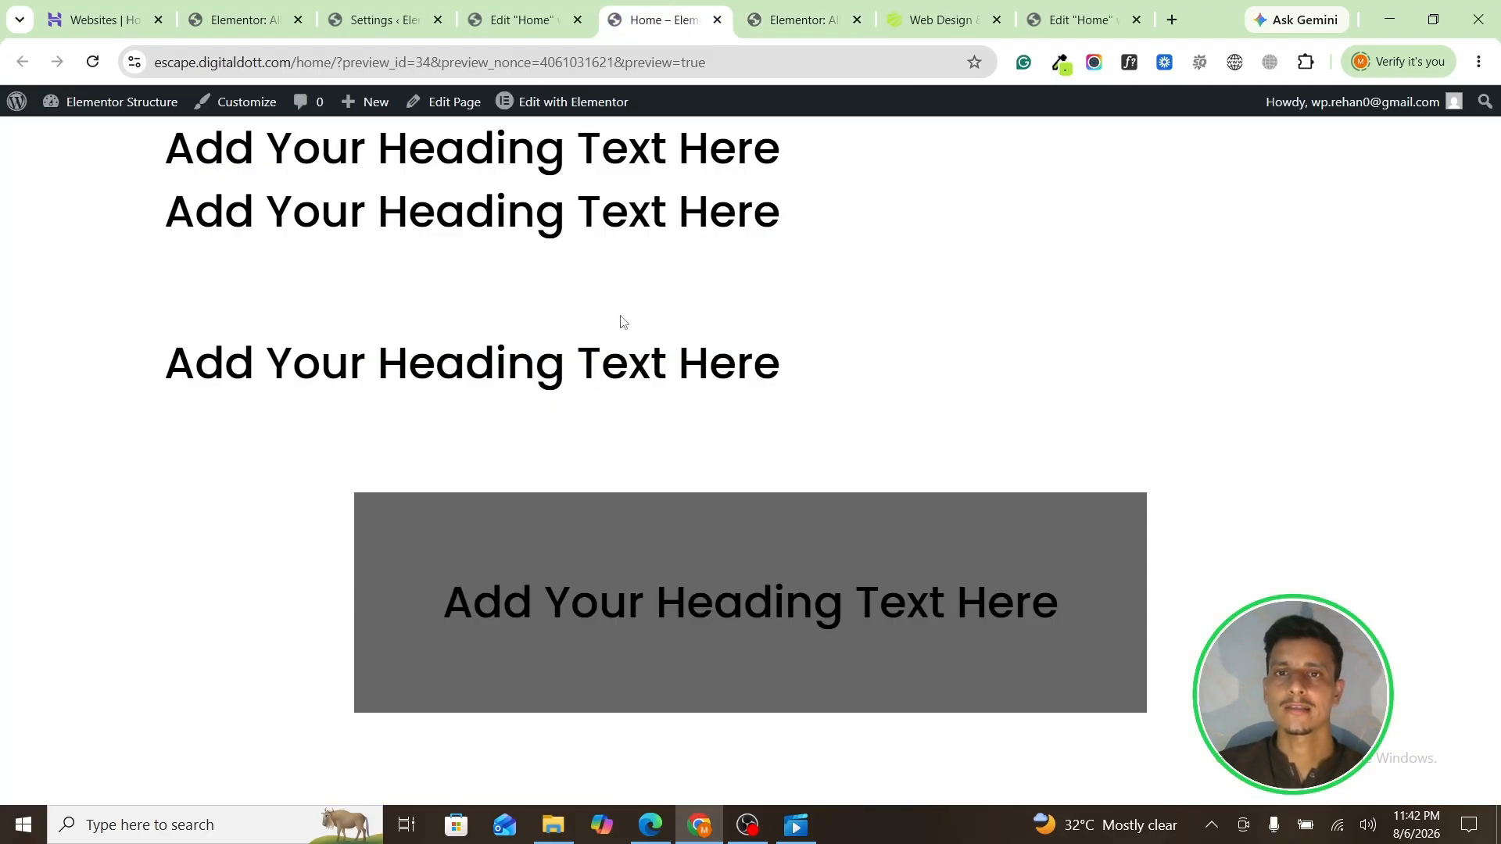
Step: Return to the Elementor editor and turn on the Mask option for the gradient heading
left_click(492, 19)
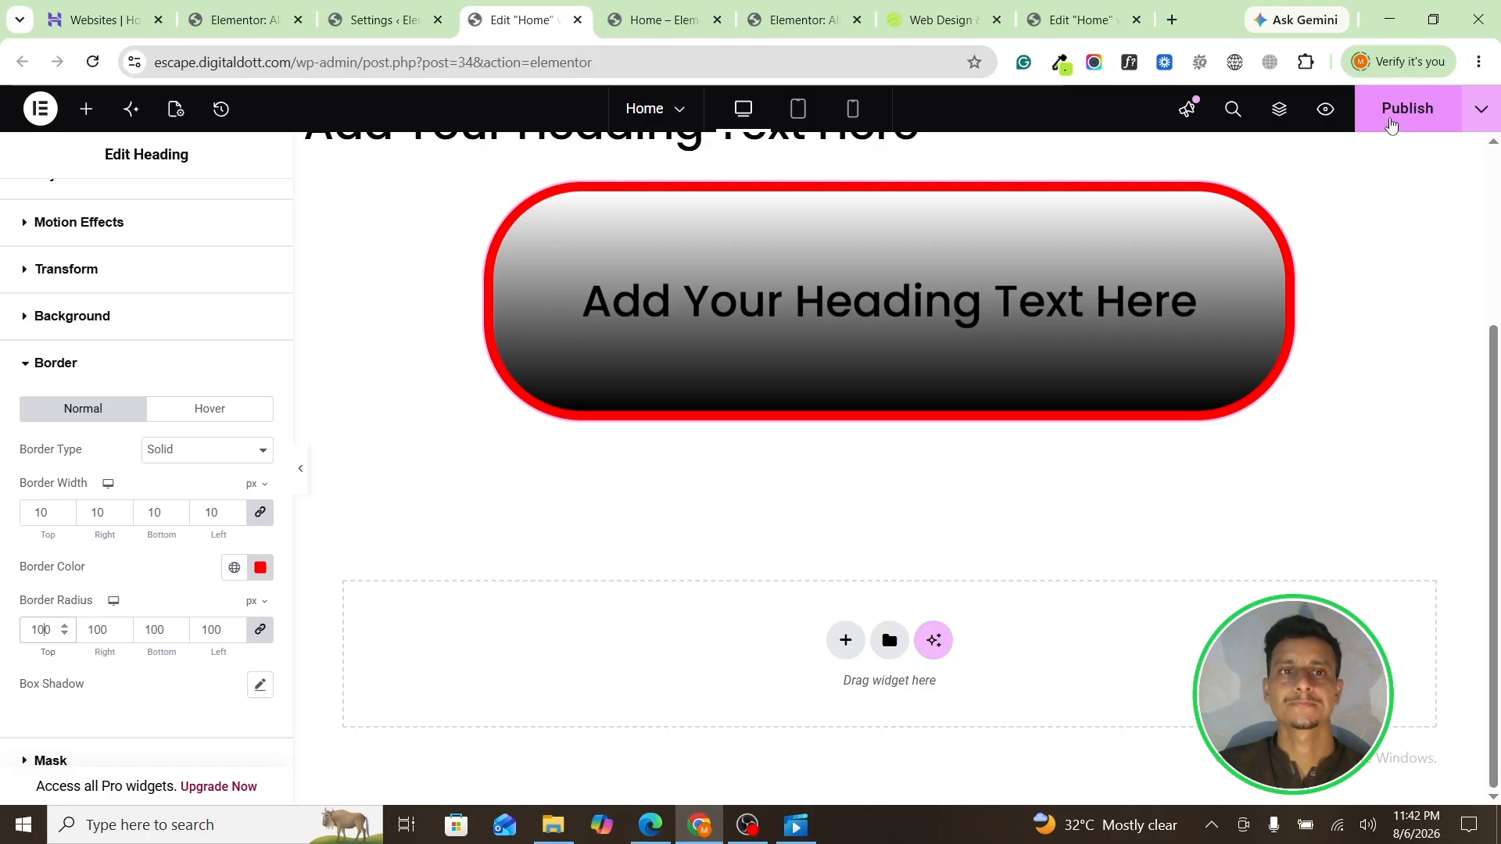
scroll(594, 516, "up", 2)
scroll(500, 567, "down", 2)
scroll(183, 522, "down", 2)
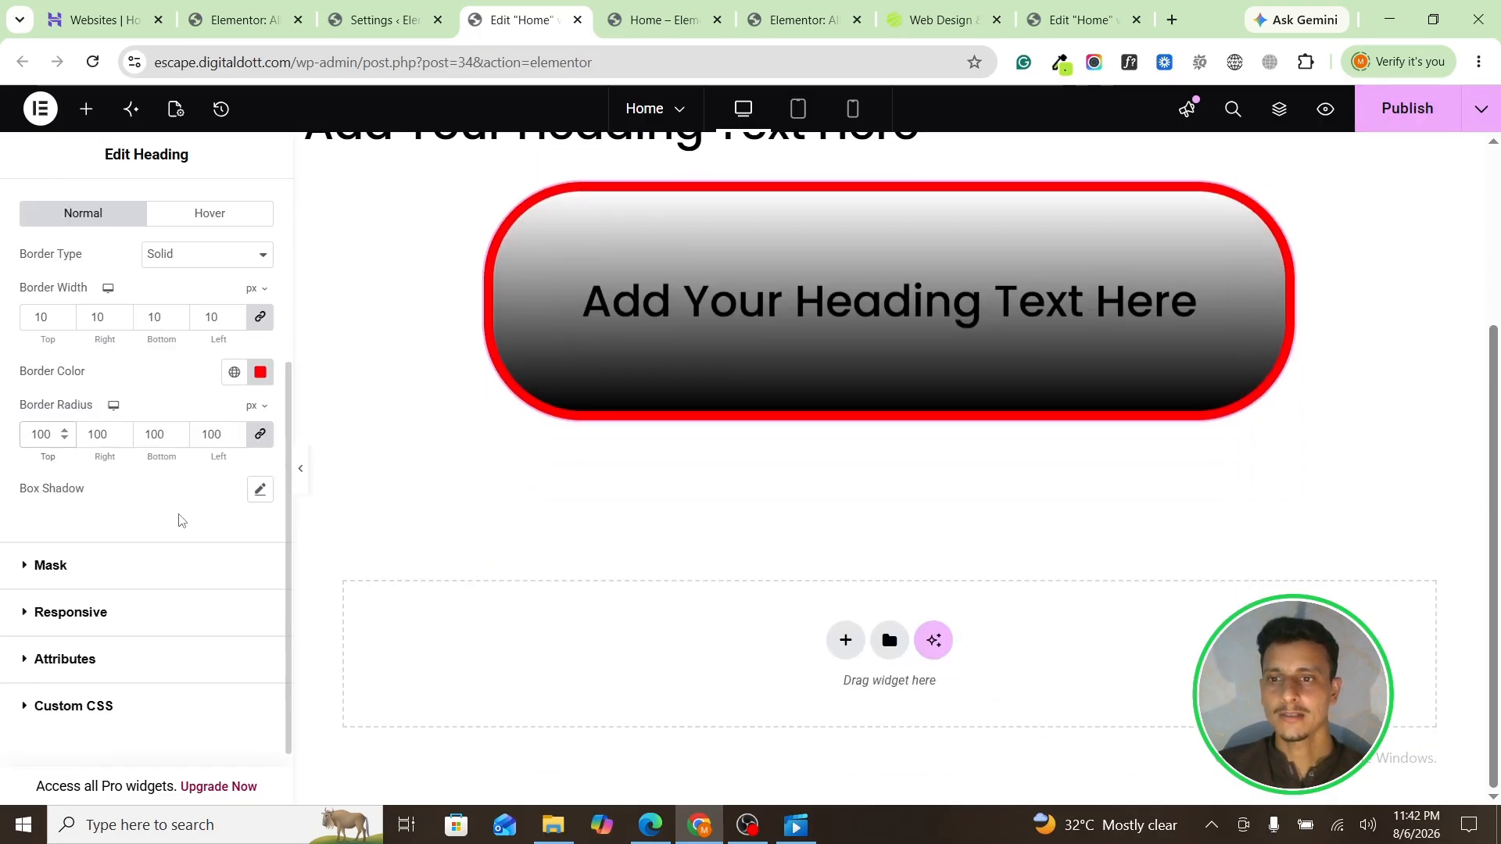
scroll(183, 512, "down", 1)
left_click(63, 500)
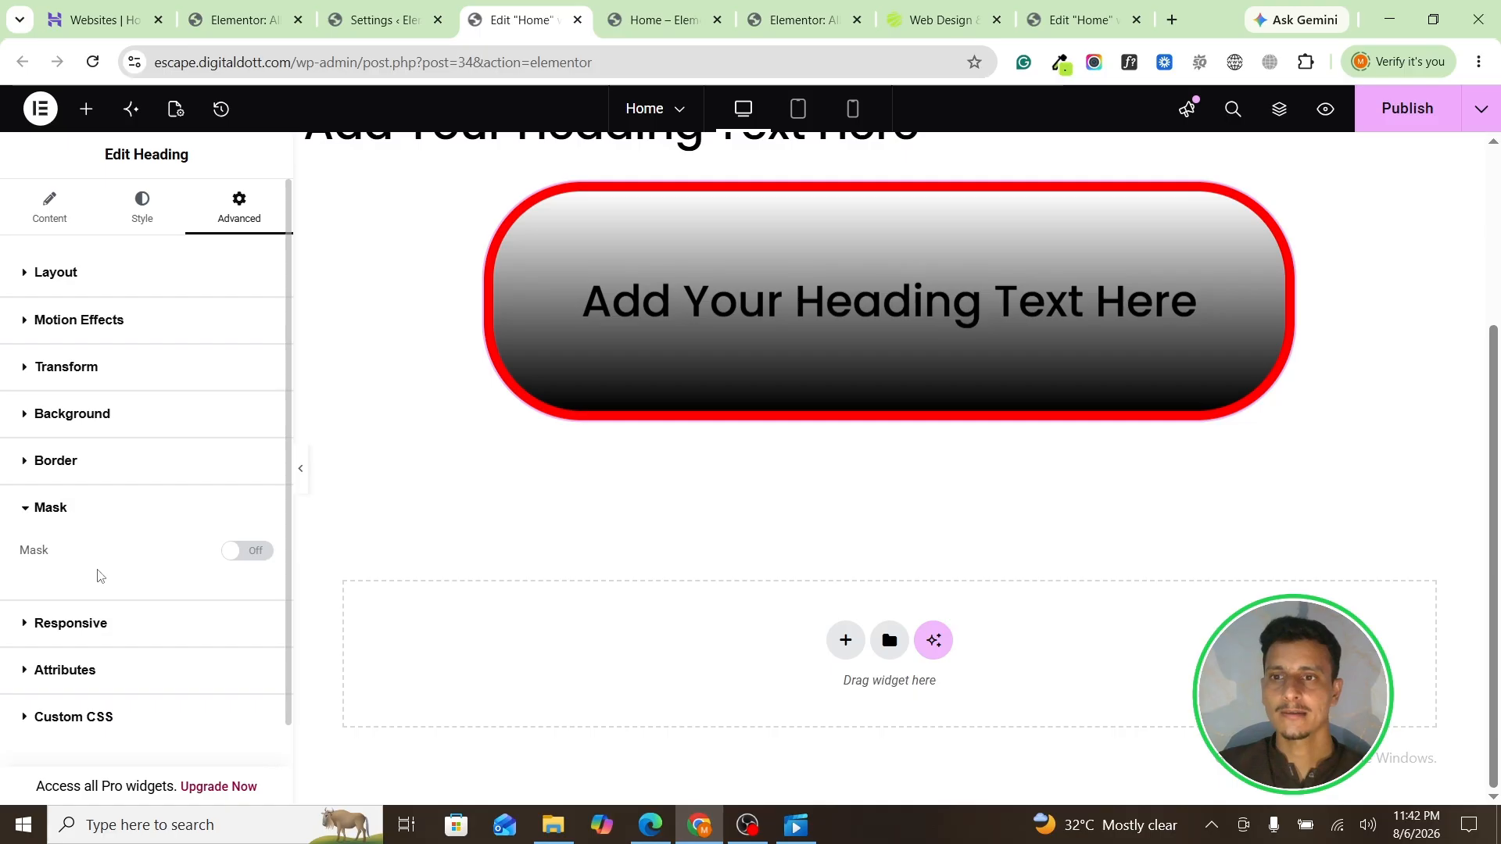
left_click(264, 556)
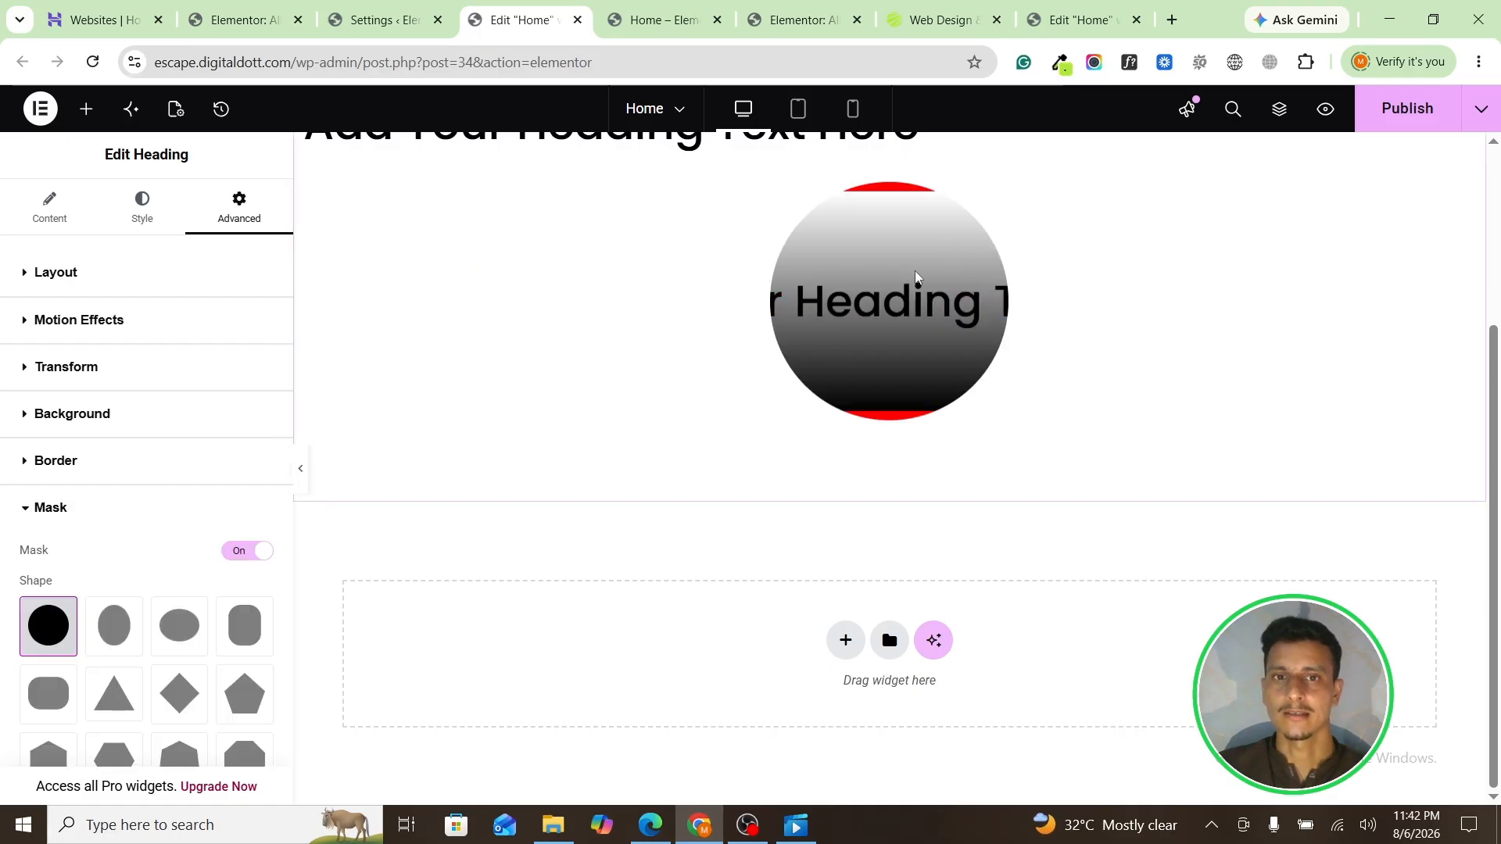
Step: Try the horizontal oval, Pill vertical and parallelogram masks on the gradient heading, and set the mask shape to Pill horizontal
scroll(117, 516, "down", 3)
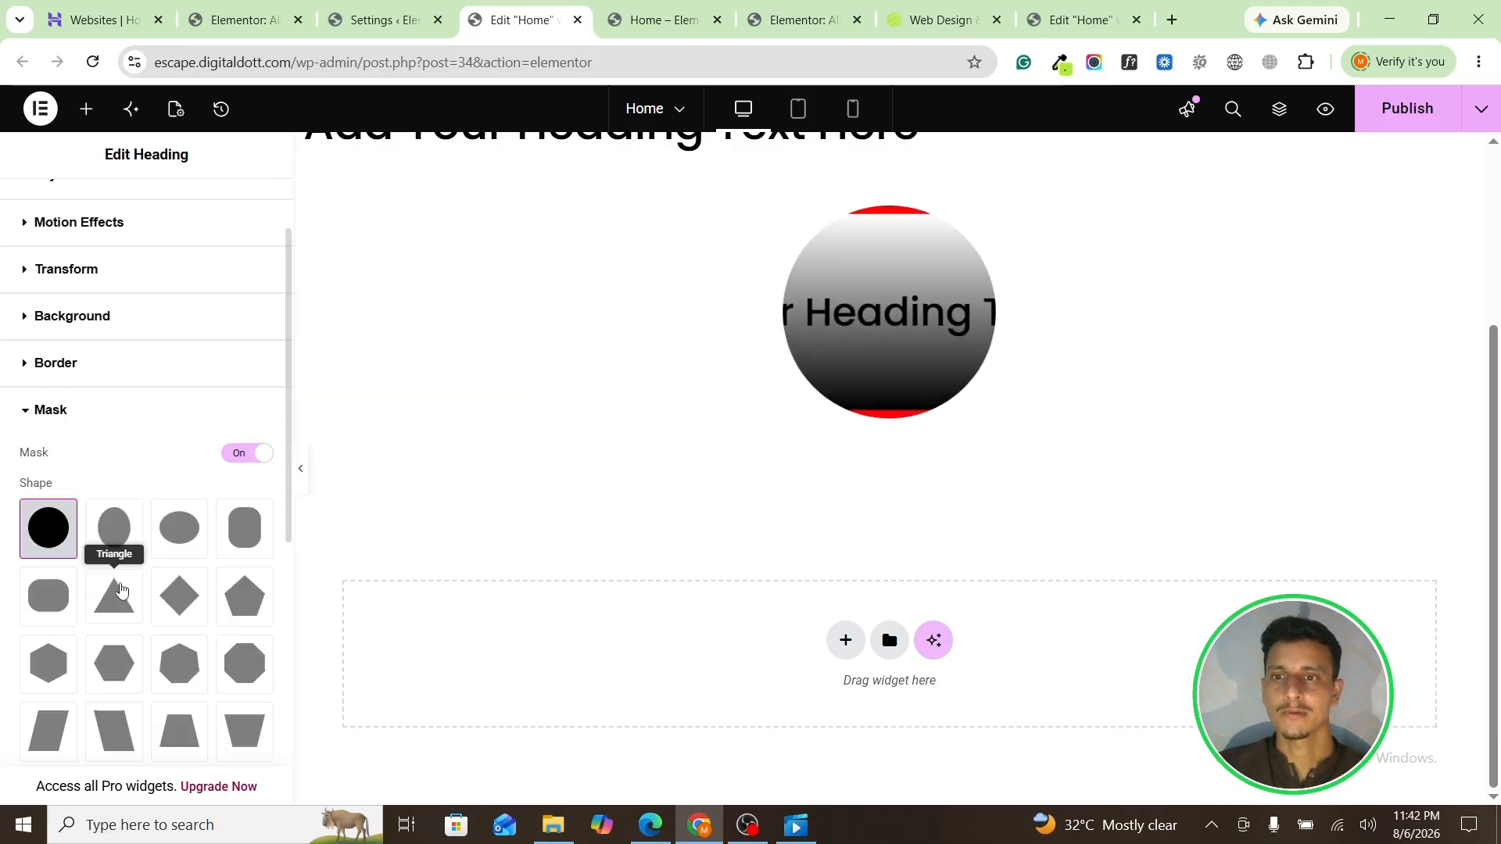
left_click(179, 431)
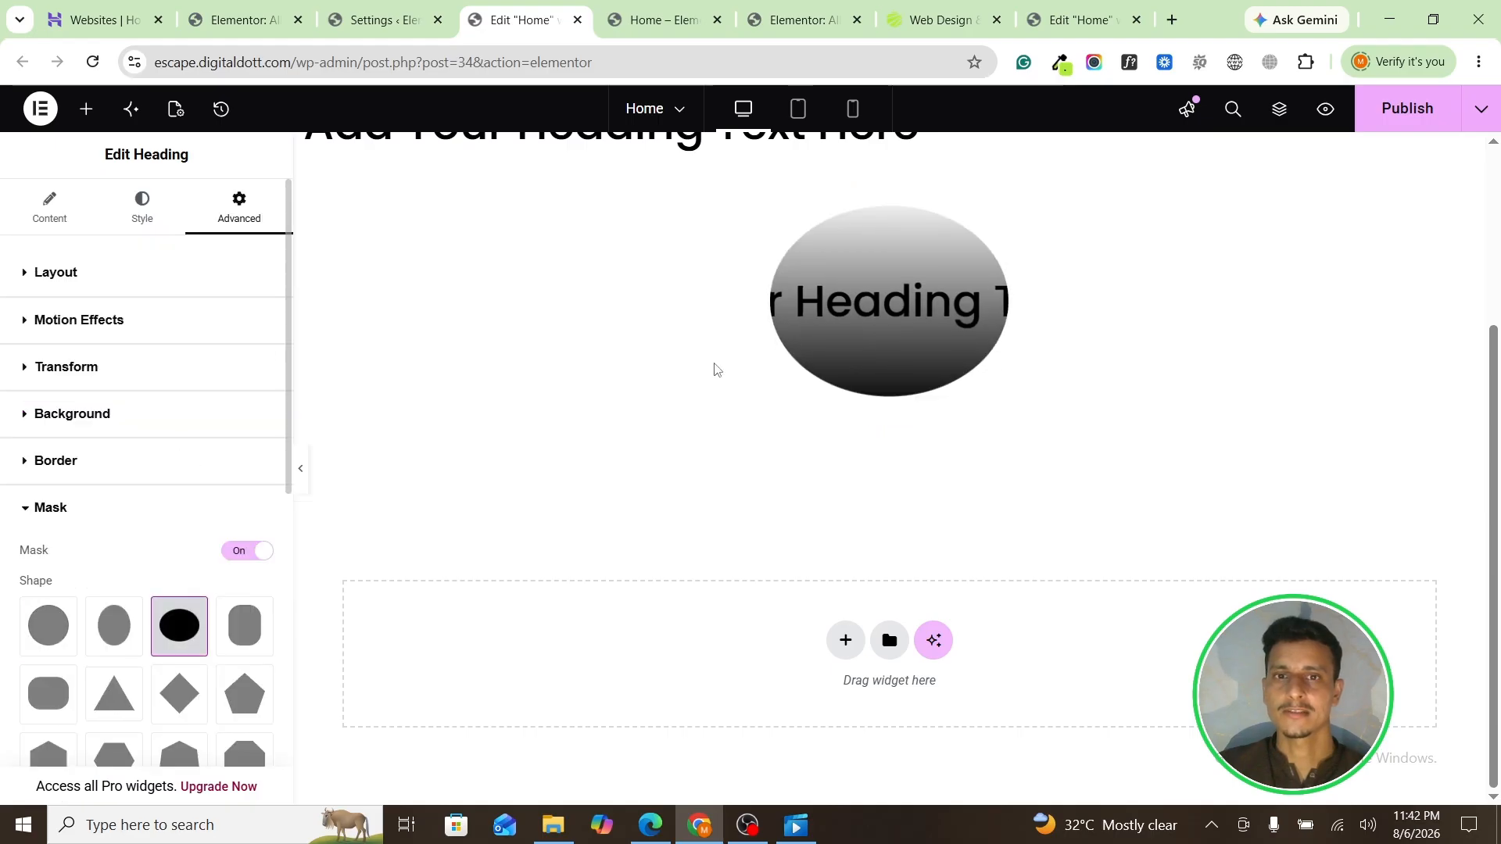
scroll(195, 595, "down", 3)
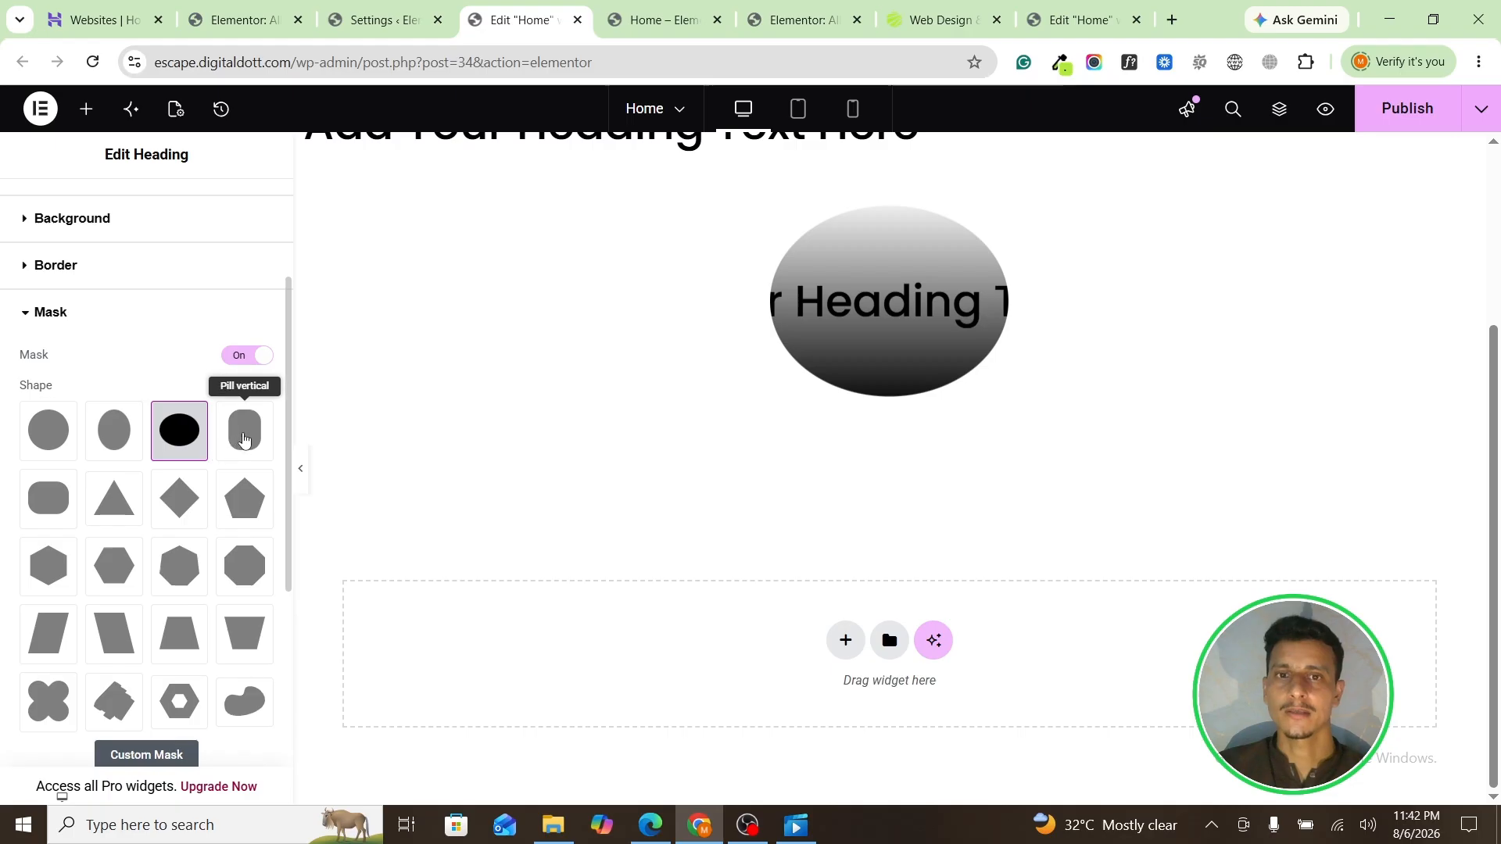
left_click(244, 437)
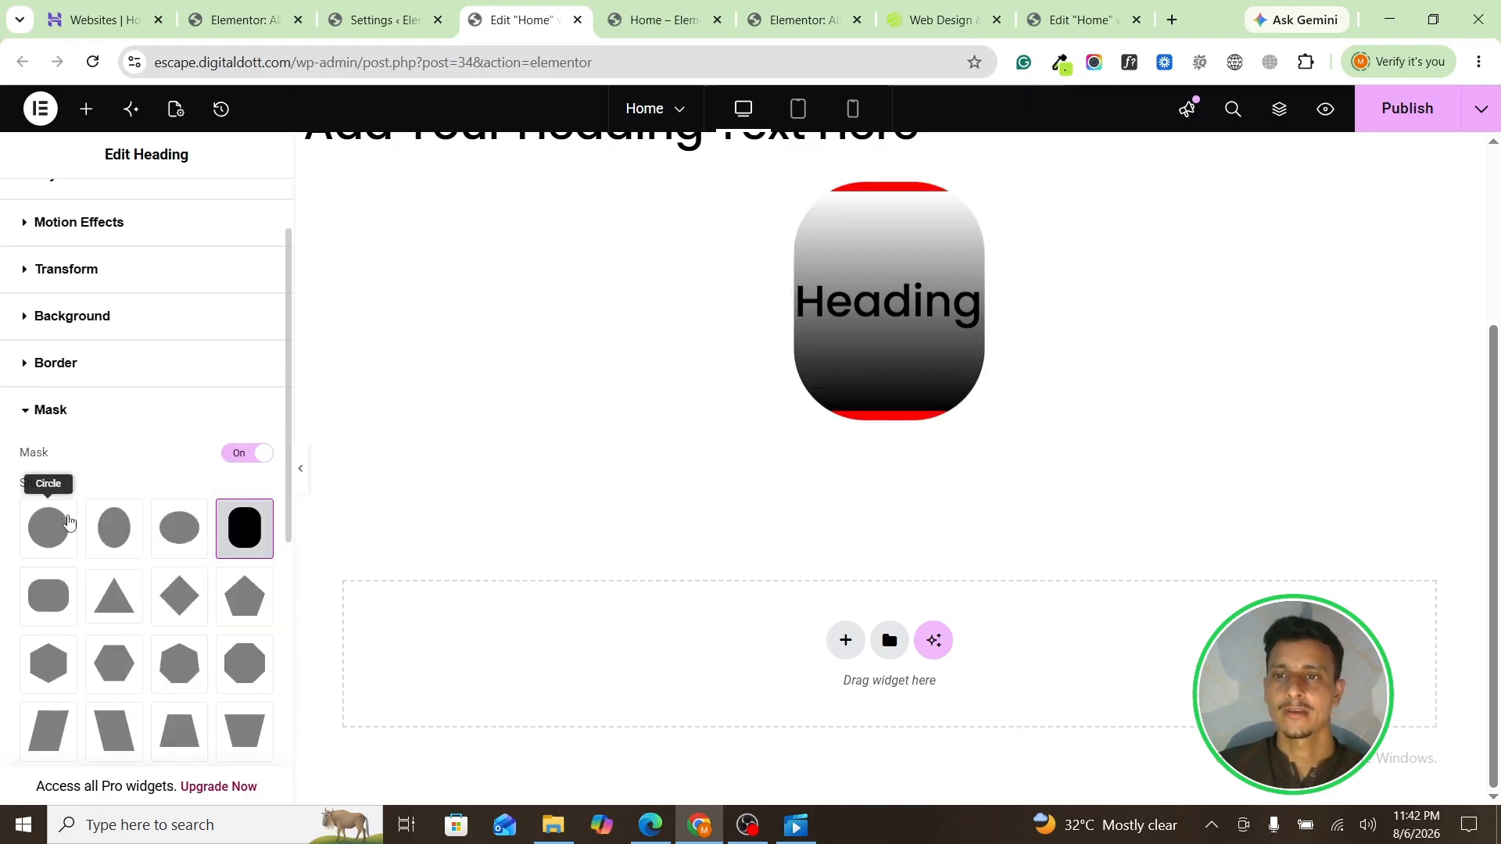
scroll(71, 532, "down", 3)
left_click(109, 645)
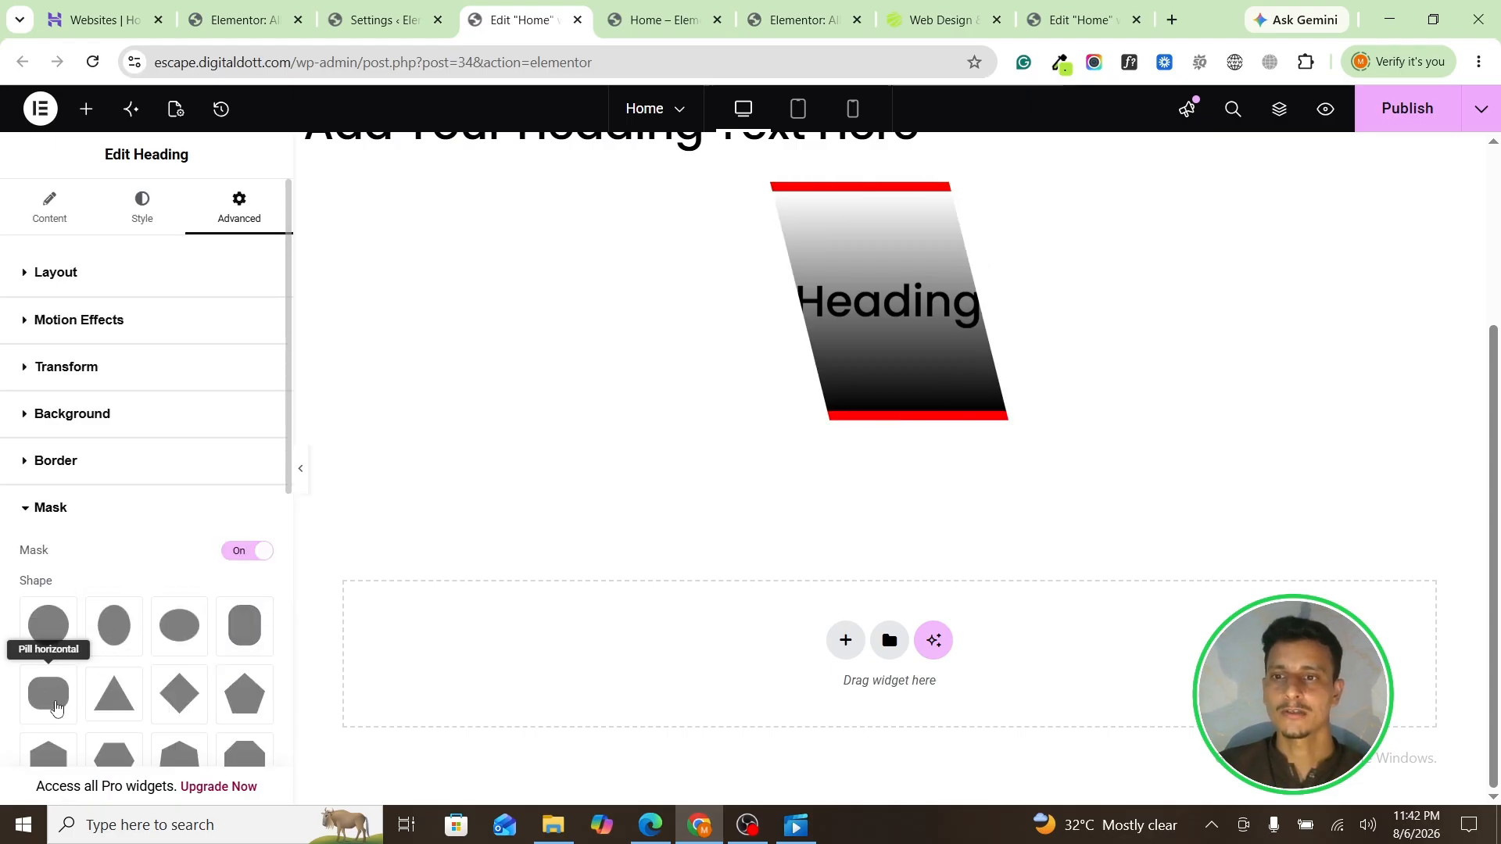
left_click(49, 692)
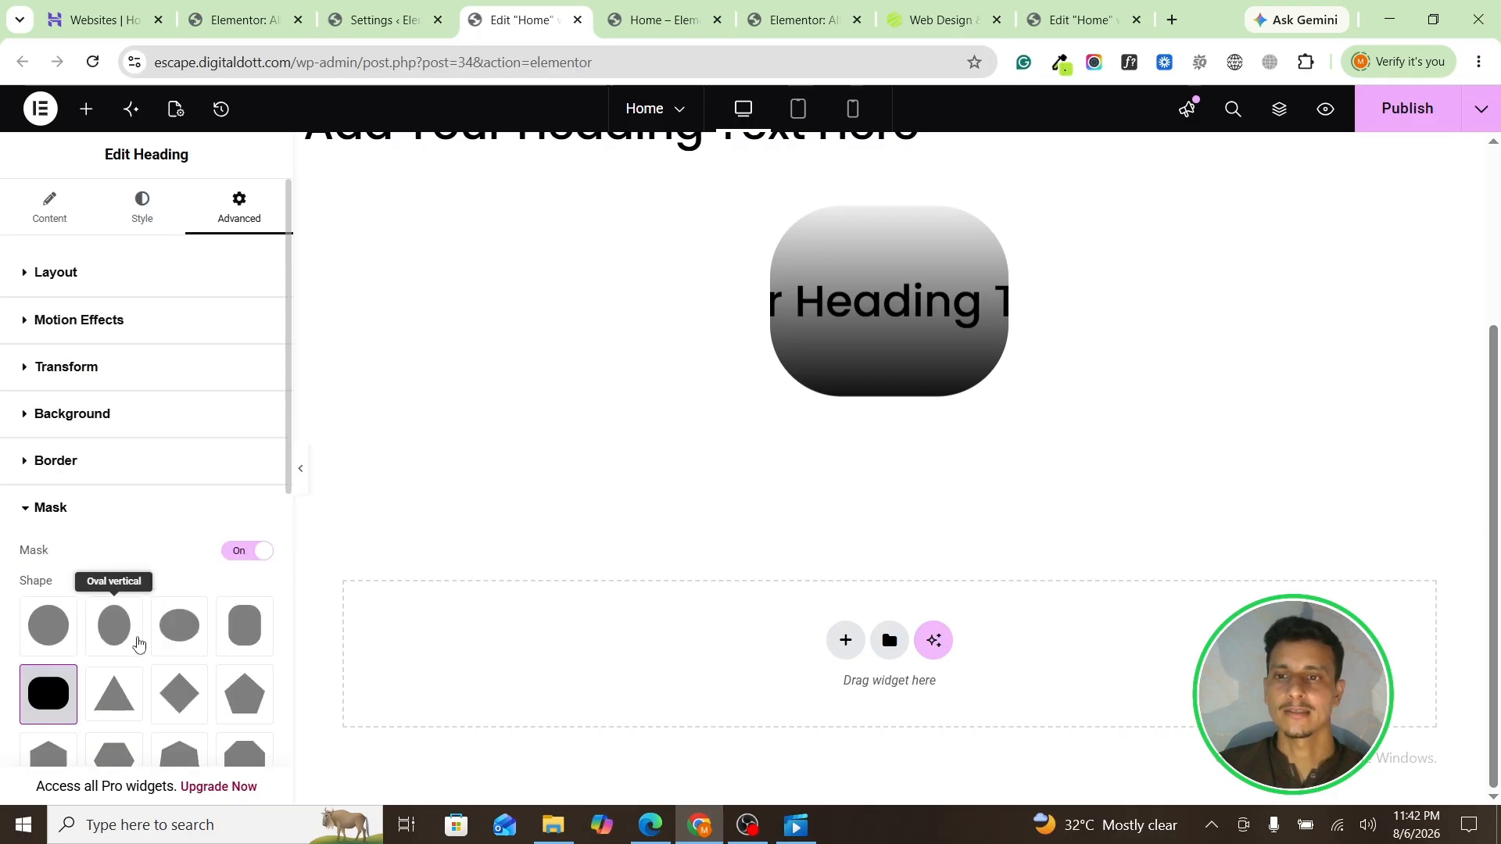
Step: Try the Fill mask size on the gradient heading, and set the size to Custom with a scale of 200%
scroll(139, 647, "down", 8)
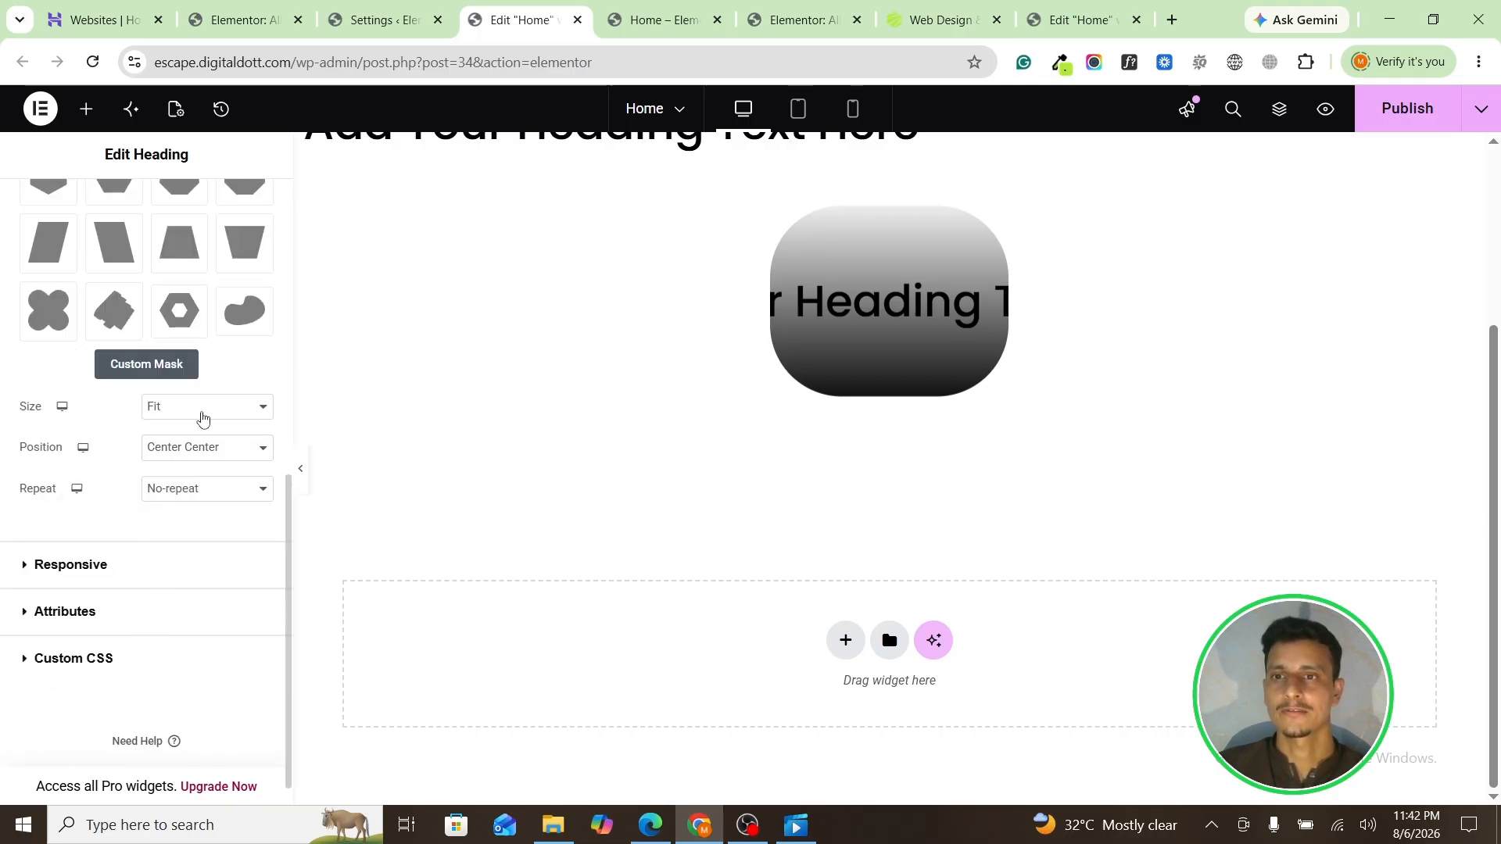
left_click(202, 419)
left_click(175, 455)
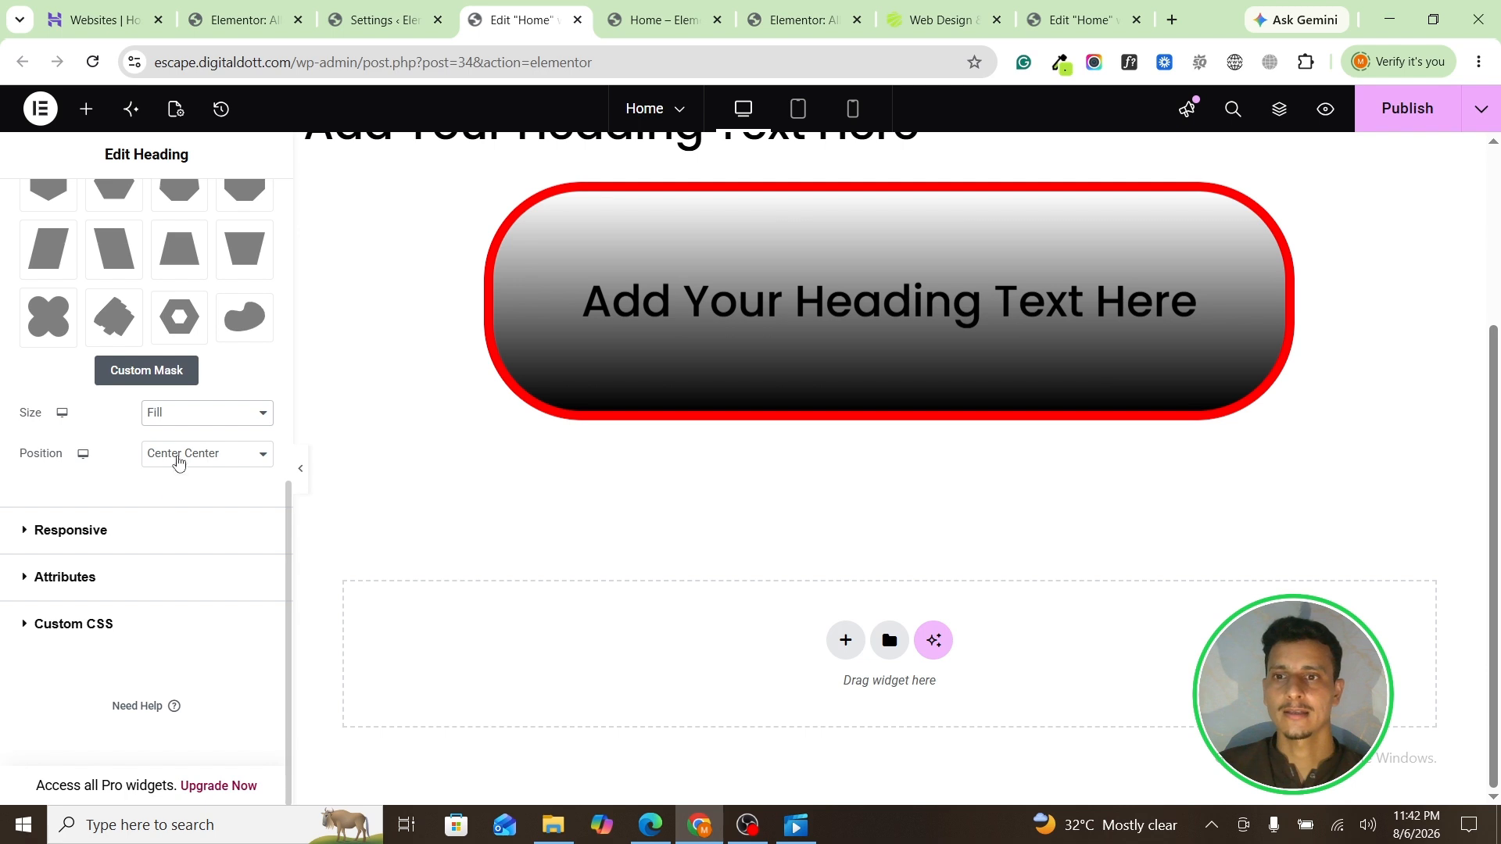
left_click(195, 418)
left_click(160, 483)
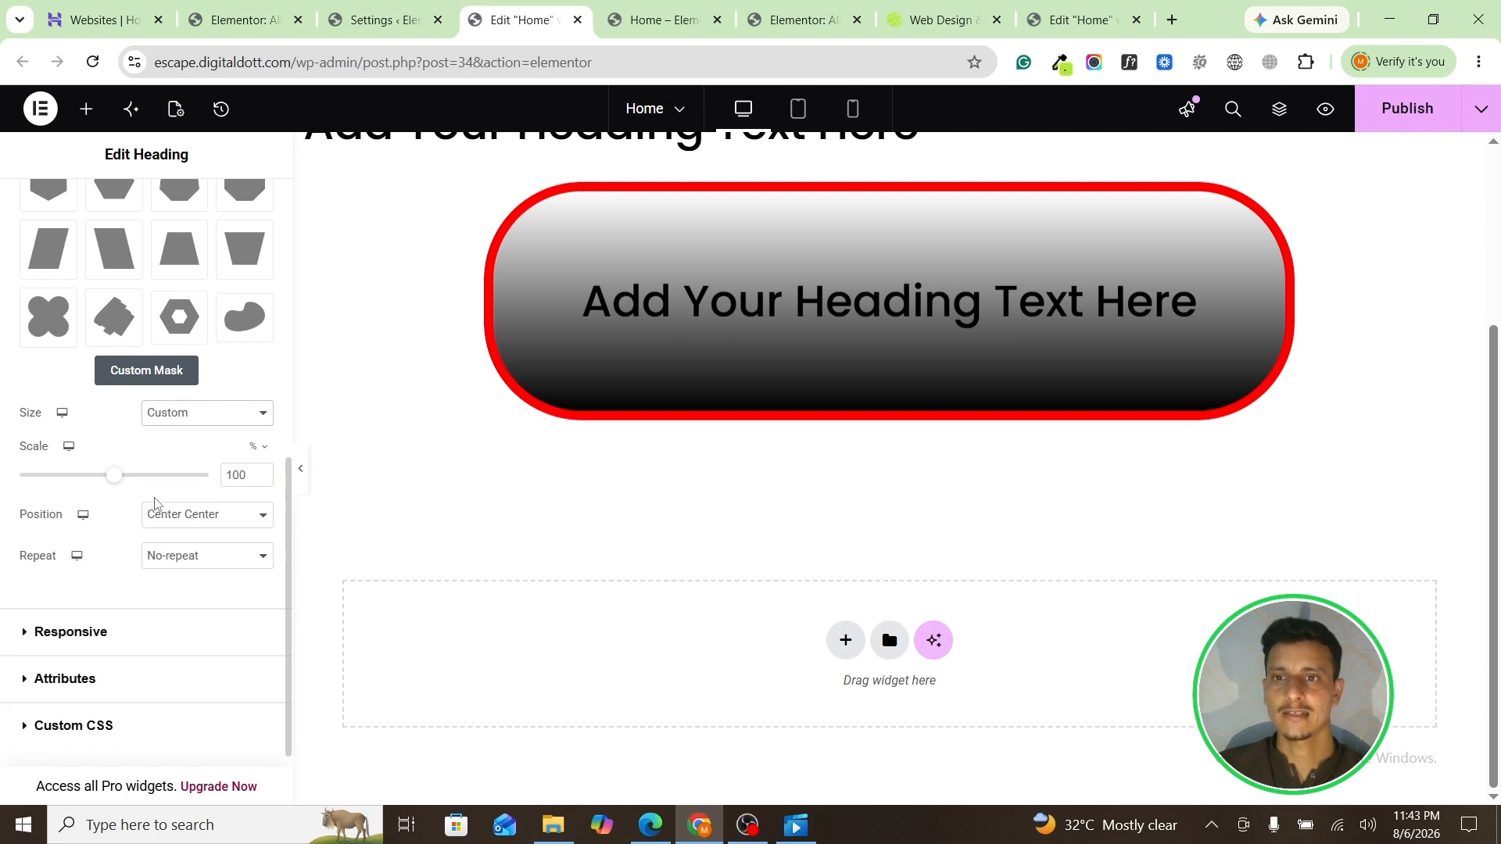
left_click_drag(121, 489, 339, 479)
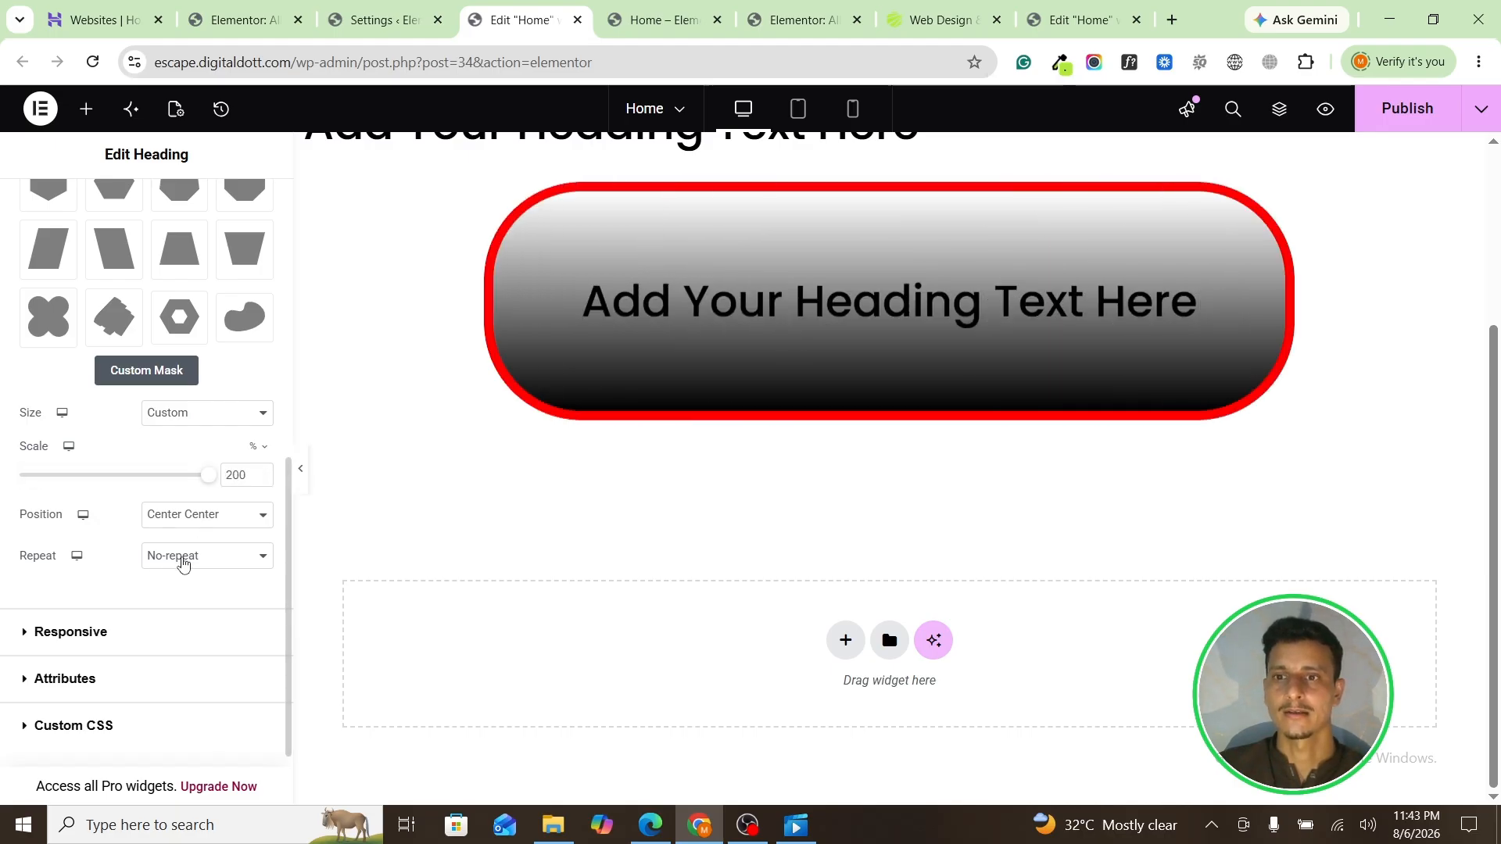
Step: Set the mask's repeat option to Repeat and reduce its scale to 7%
left_click(183, 558)
left_click(193, 606)
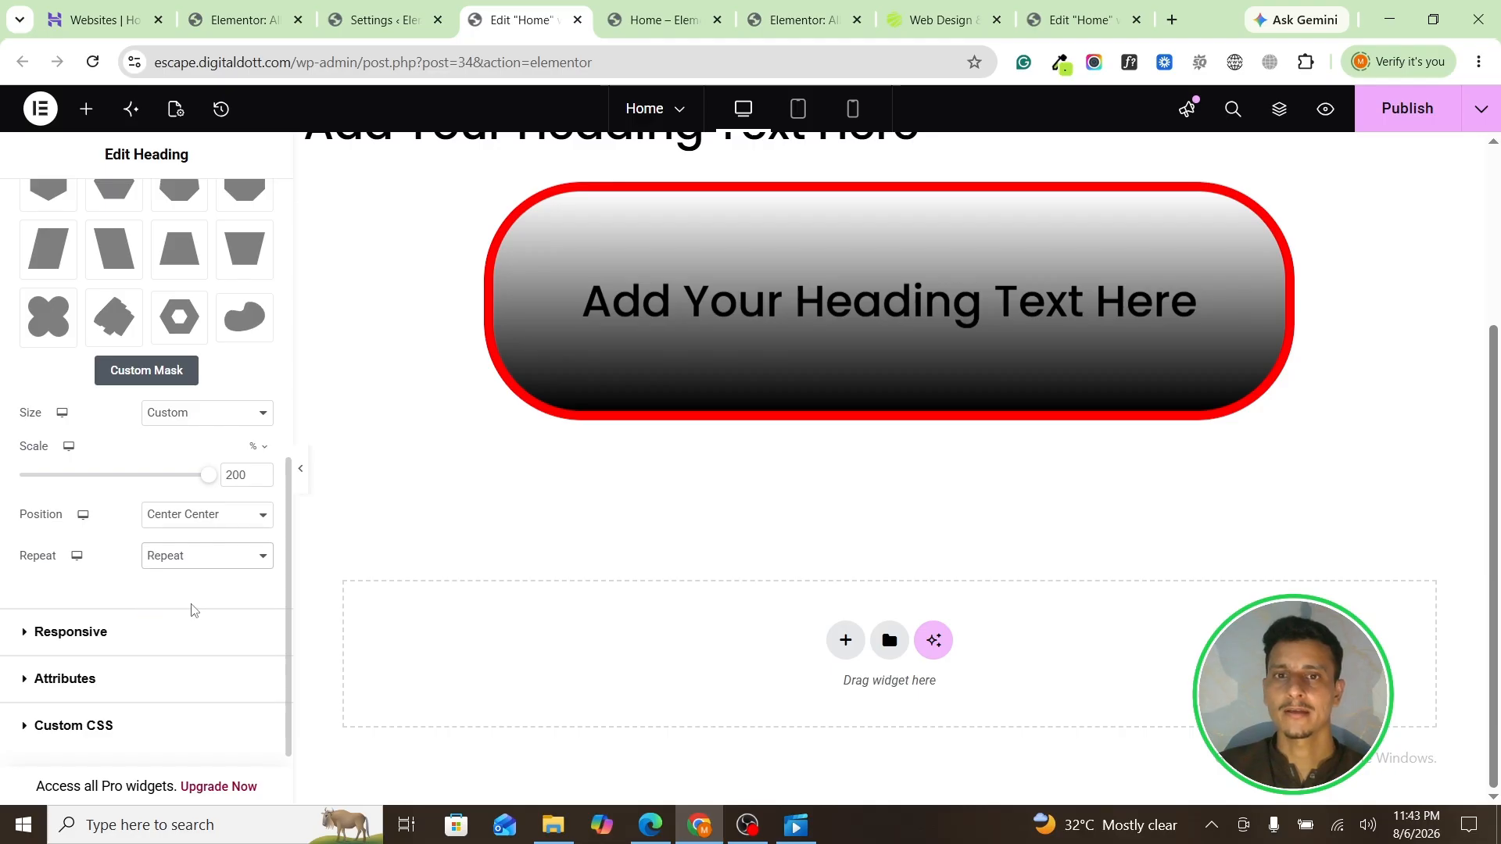
left_click_drag(158, 484, 28, 486)
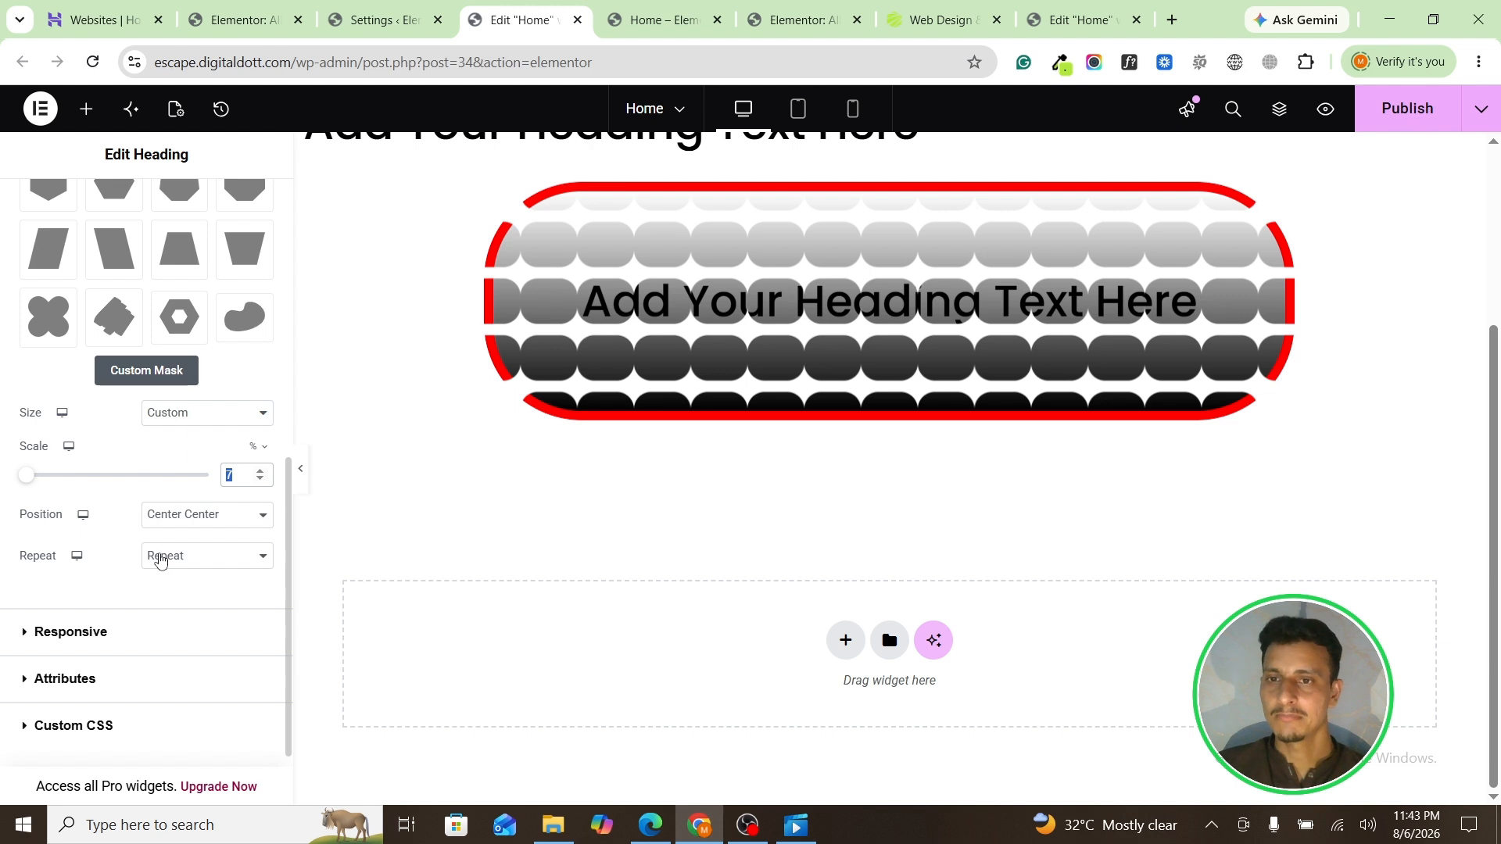
Step: Hide the gradient heading on desktop in its Responsive settings
scroll(164, 559, "down", 2)
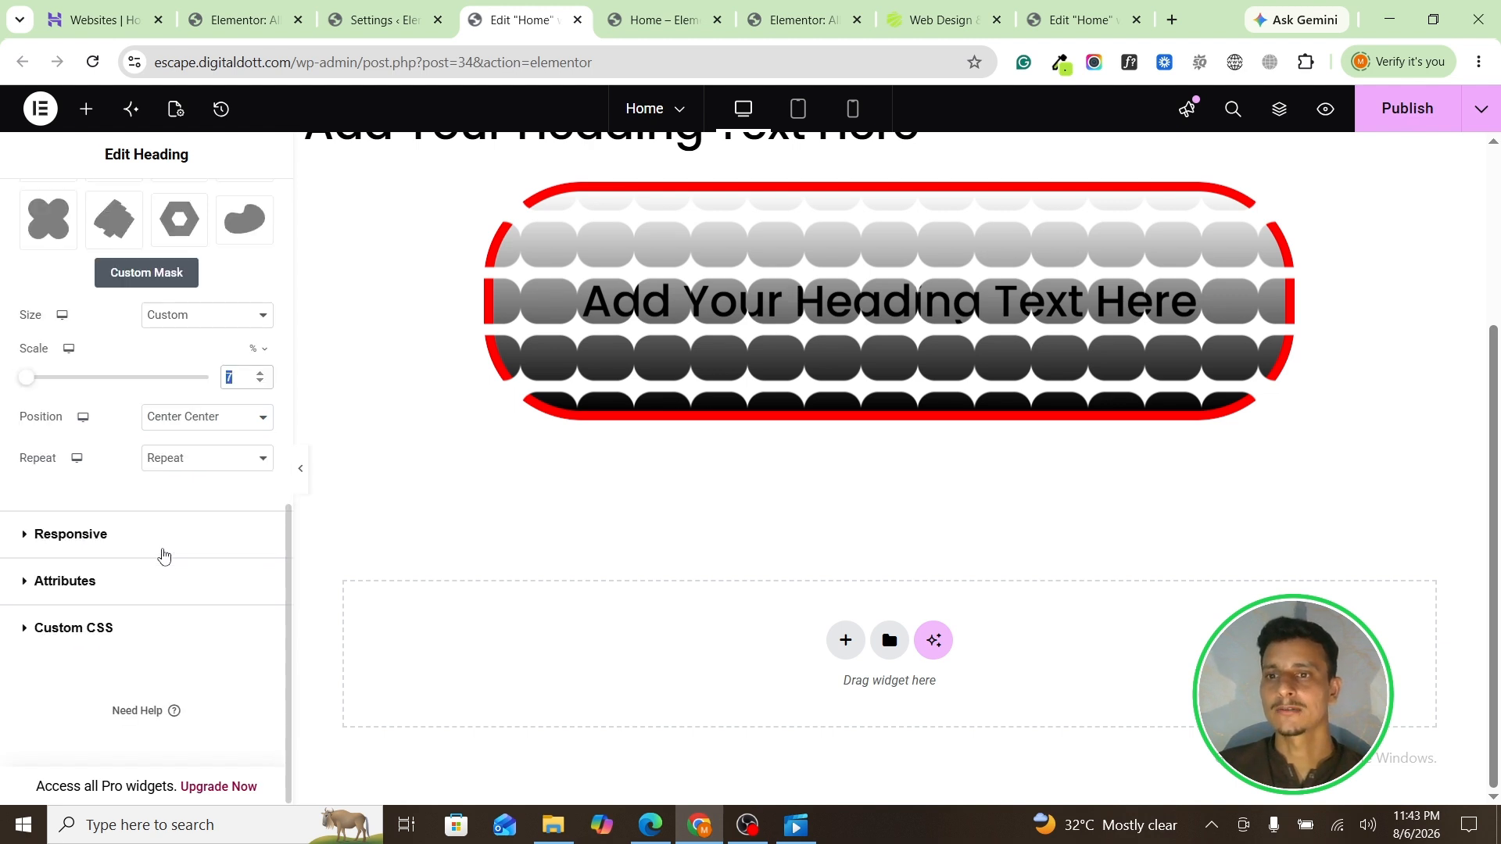
left_click(162, 539)
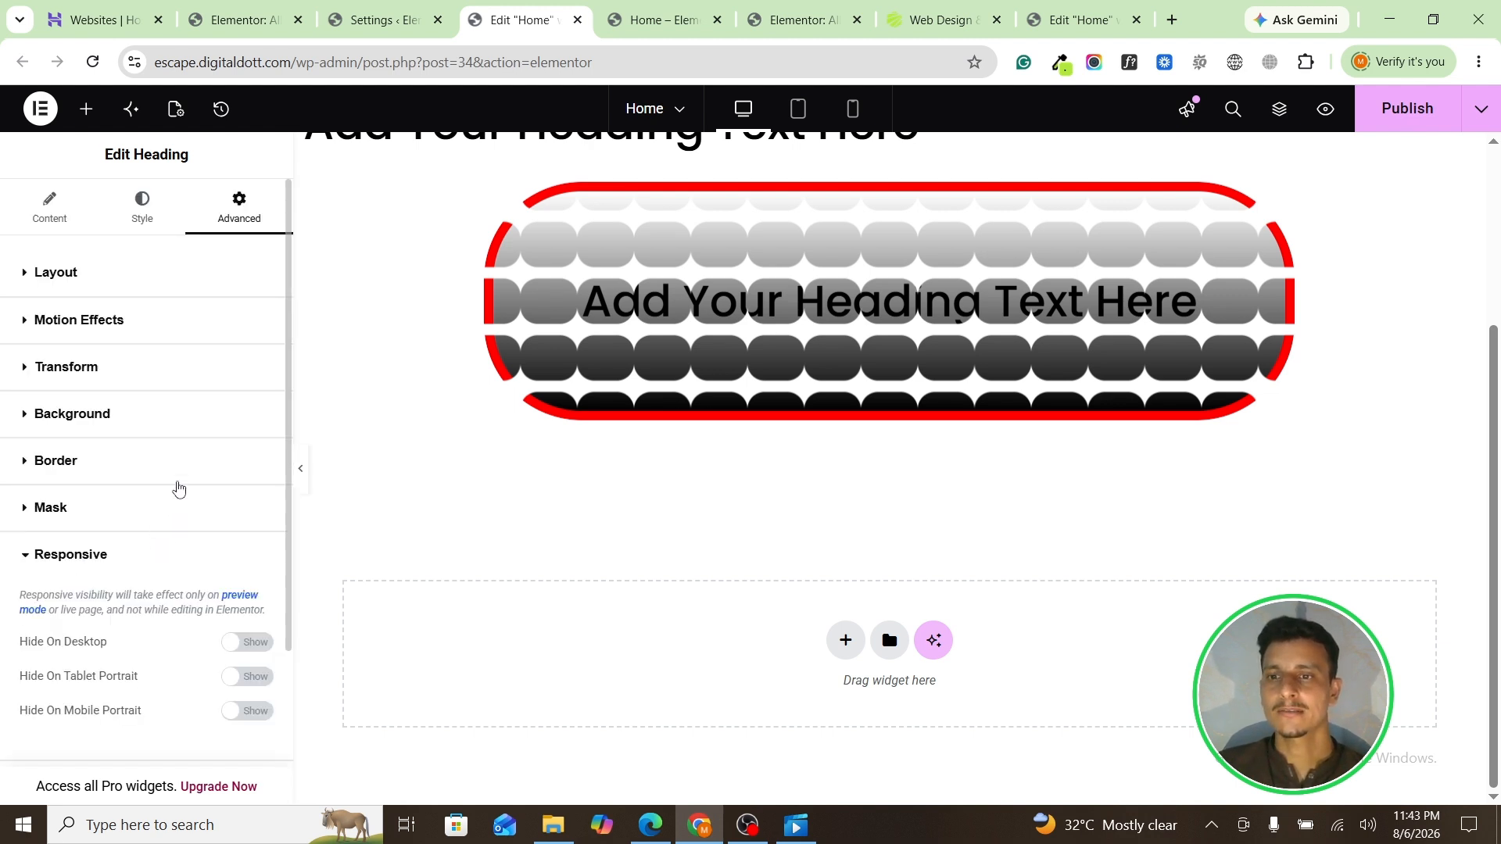
scroll(179, 489, "down", 2)
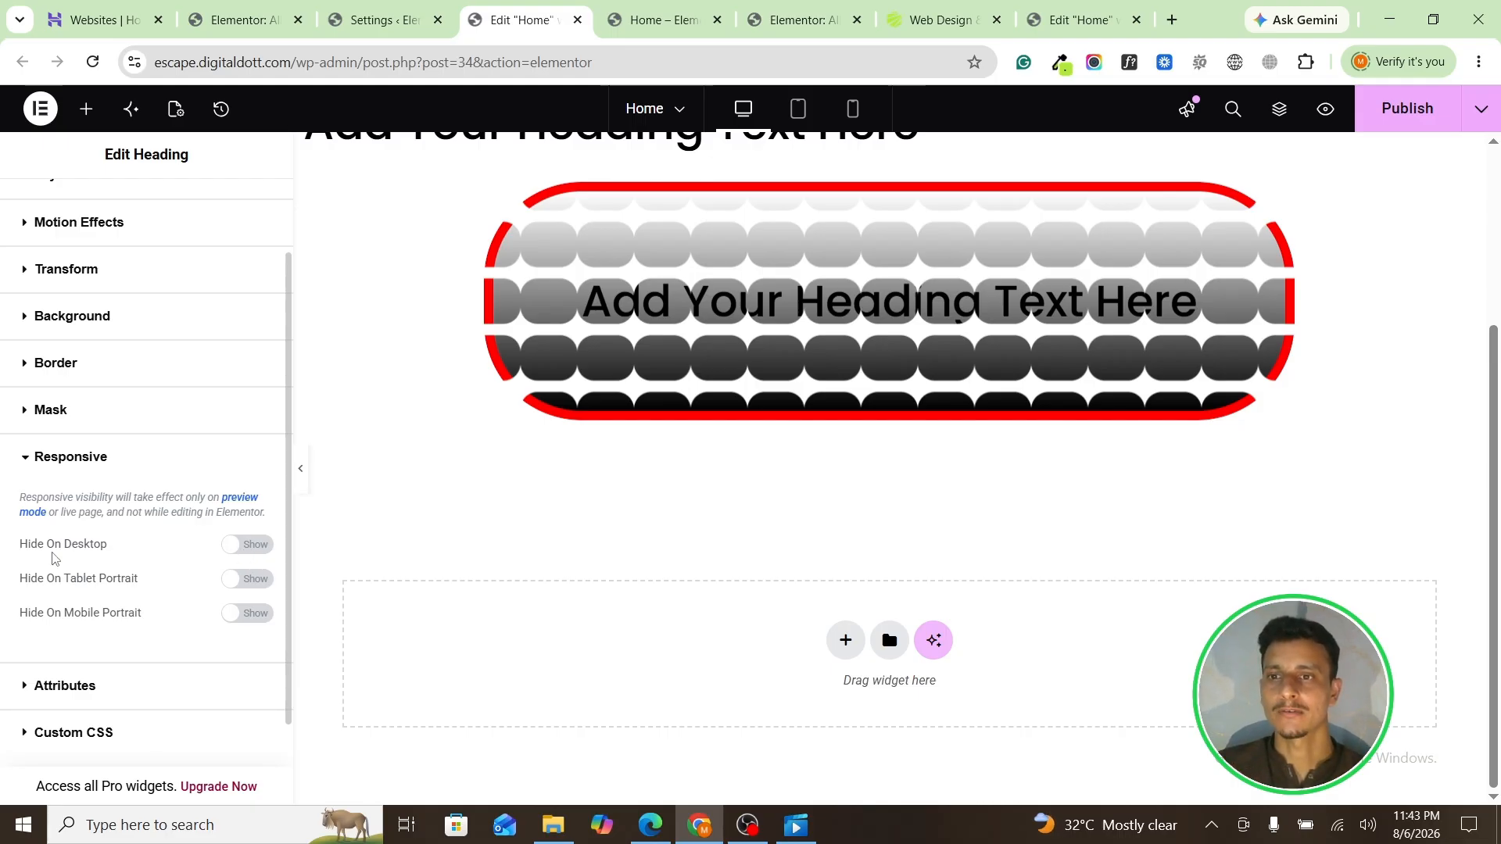
left_click(248, 546)
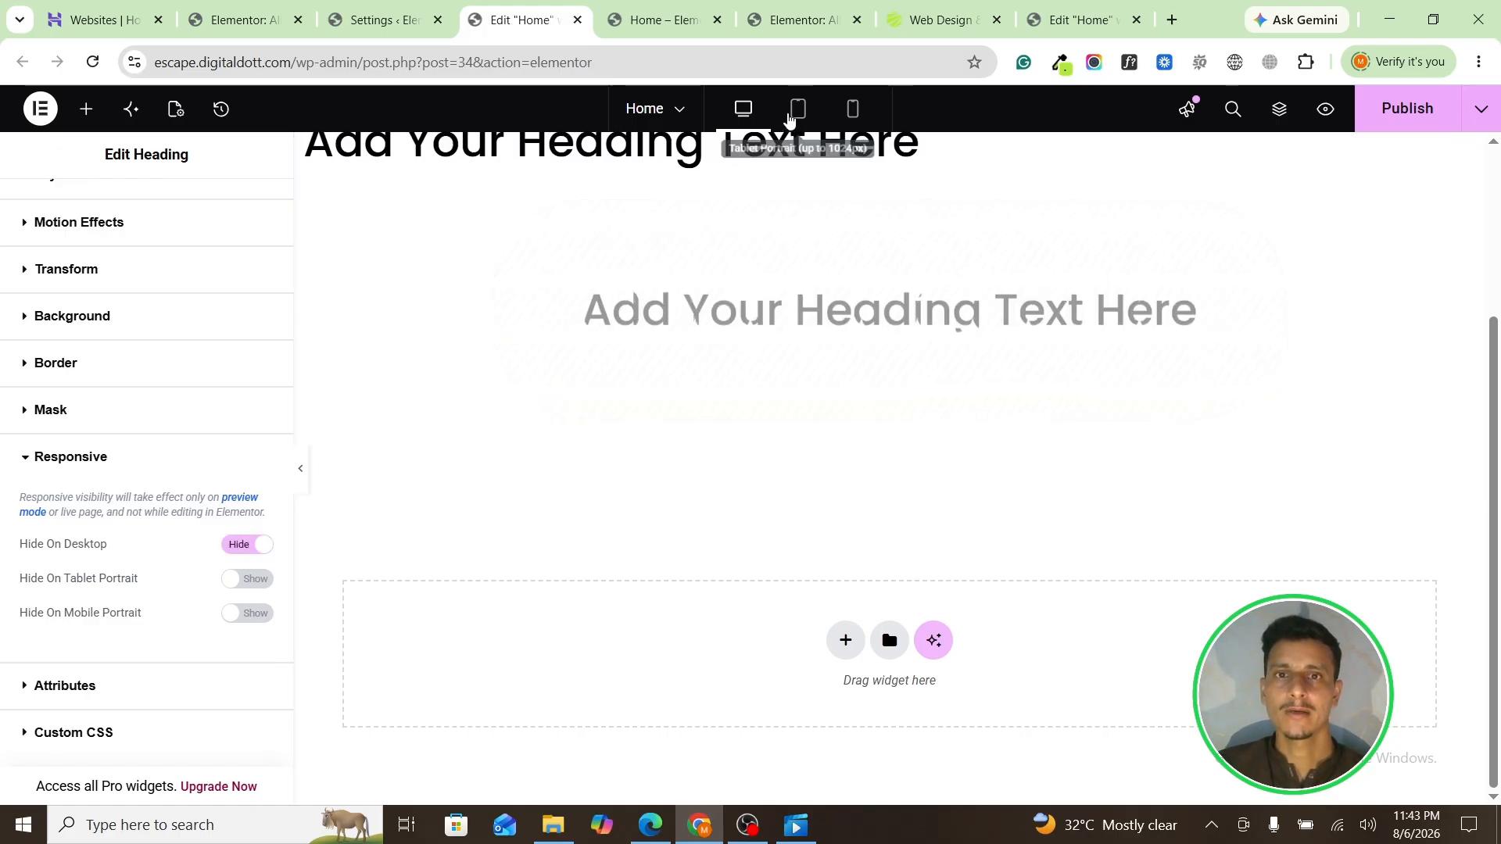
Step: Compare the gradient heading's visibility in the tablet and desktop views of the page
left_click(797, 109)
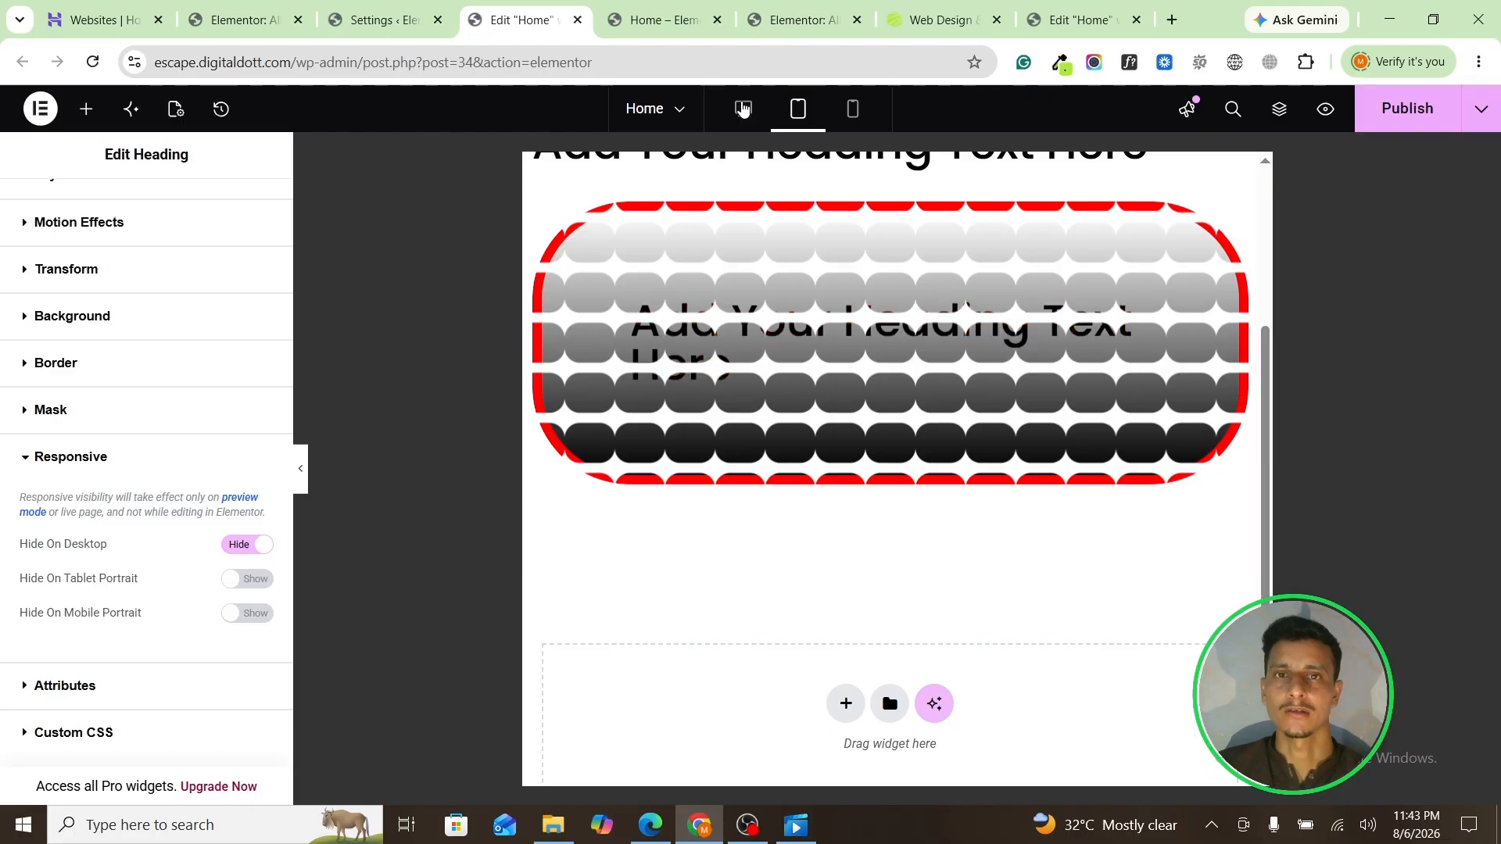
left_click(743, 109)
scroll(772, 376, "down", 3)
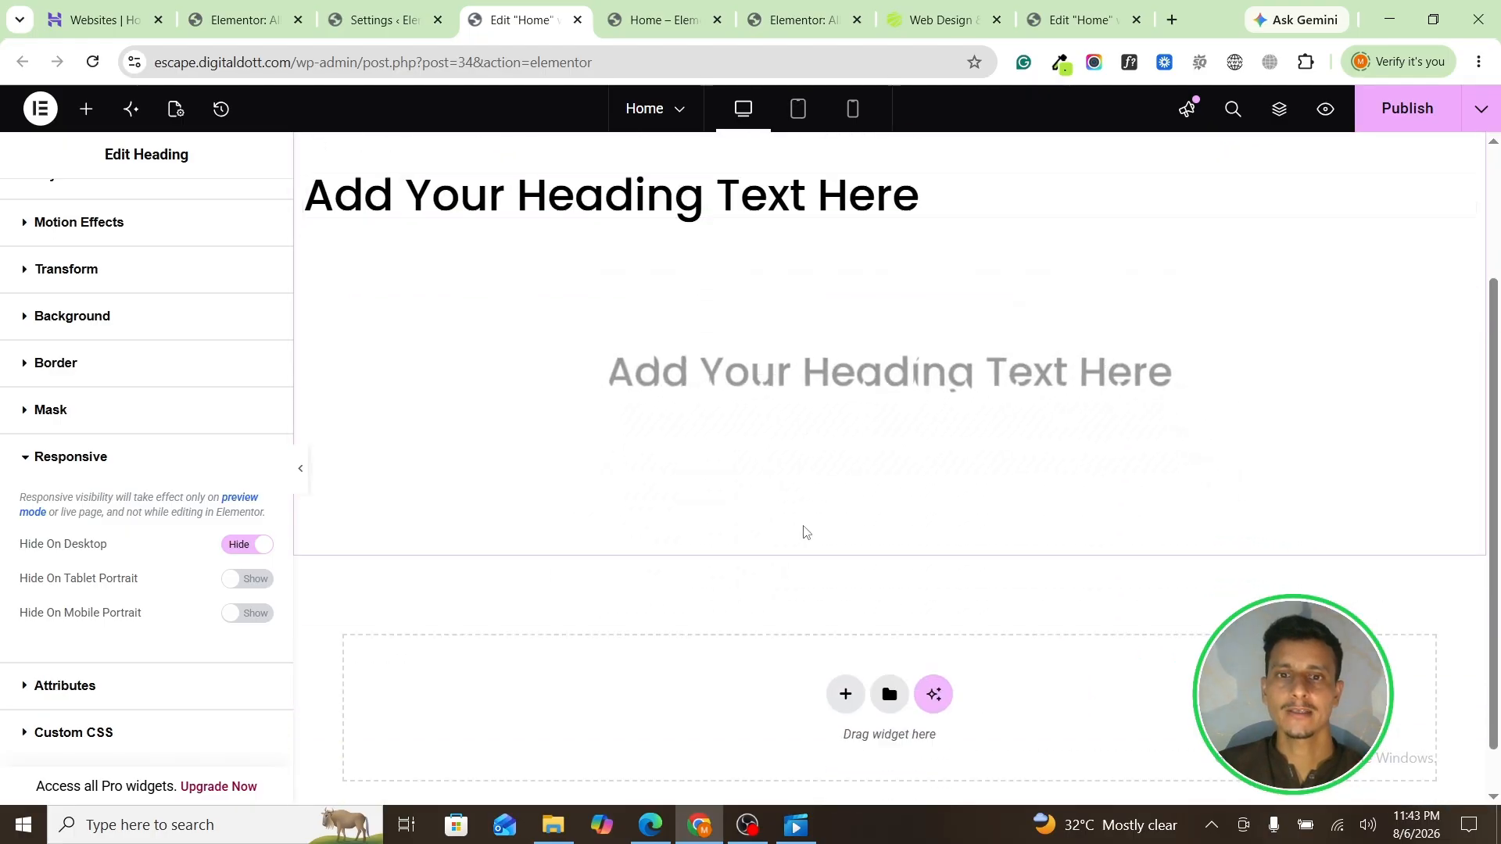
left_click(798, 109)
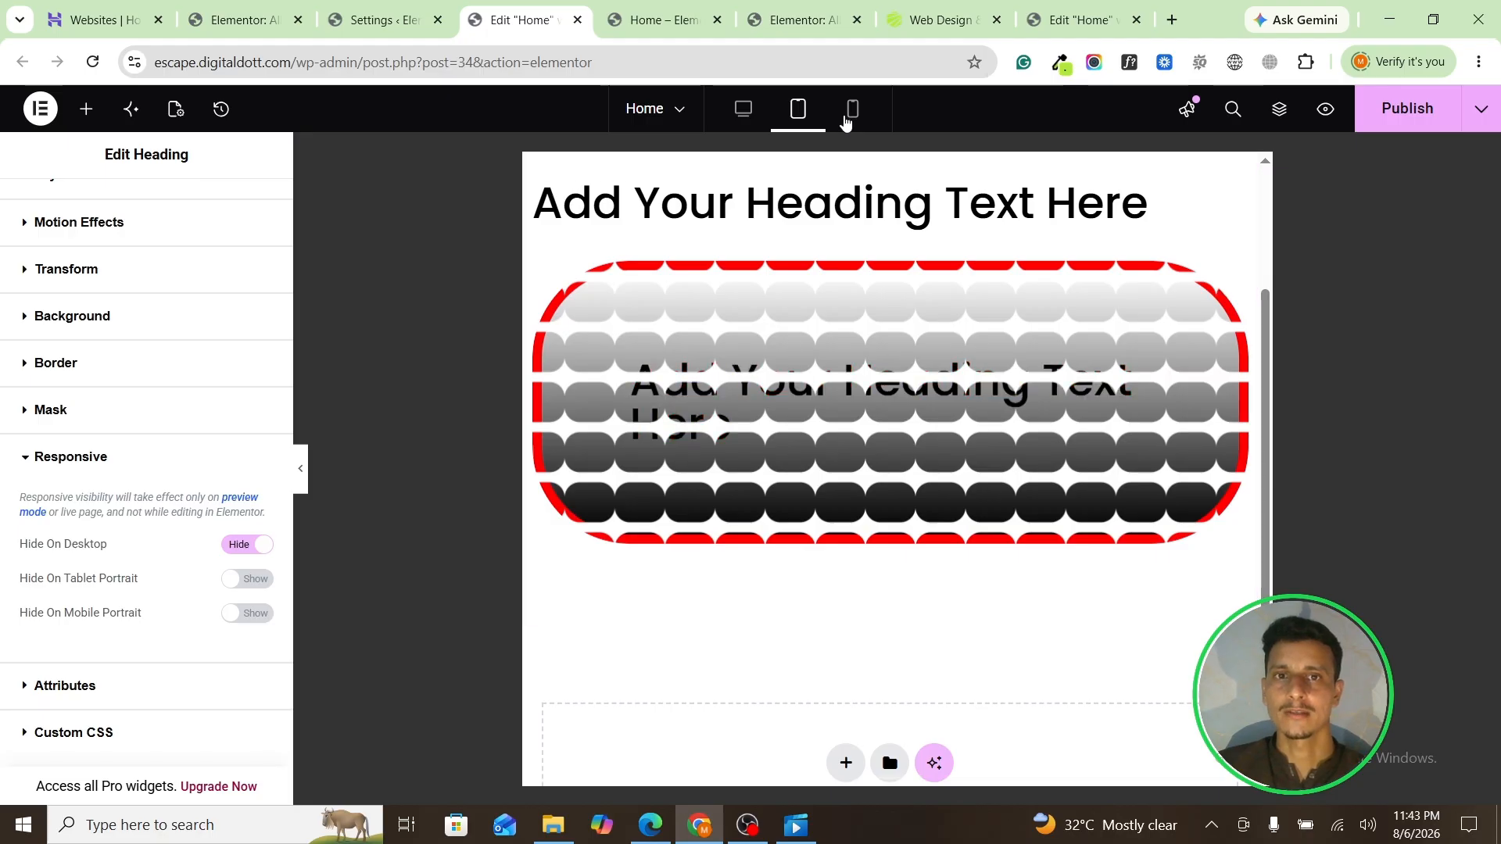
Step: Switch to the mobile view, hide the gradient heading on mobile portrait, and preview the page without the editing panel
left_click(853, 109)
scroll(232, 566, "down", 2)
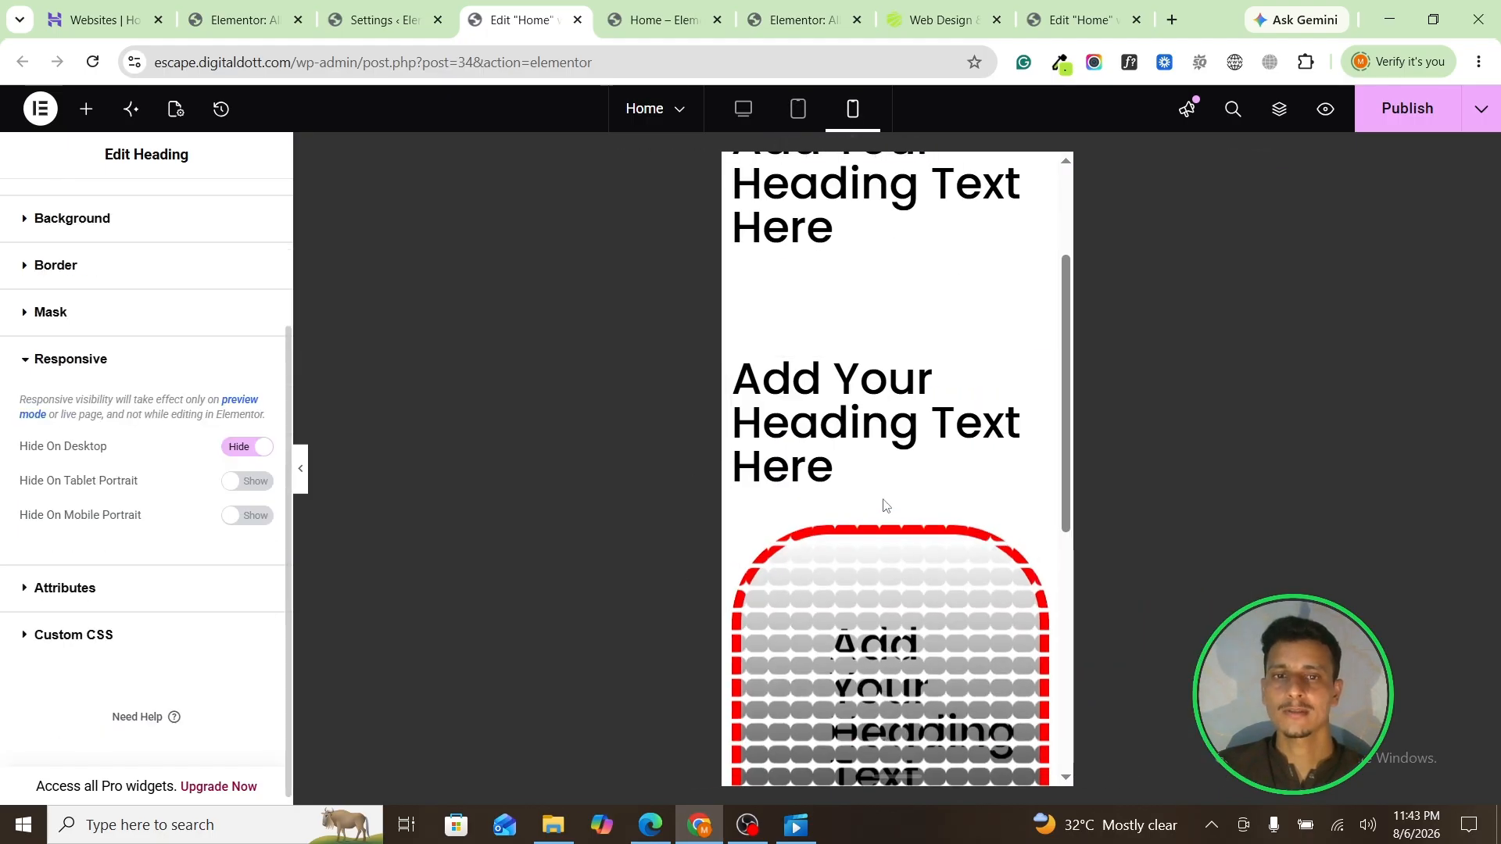
scroll(882, 503, "down", 4)
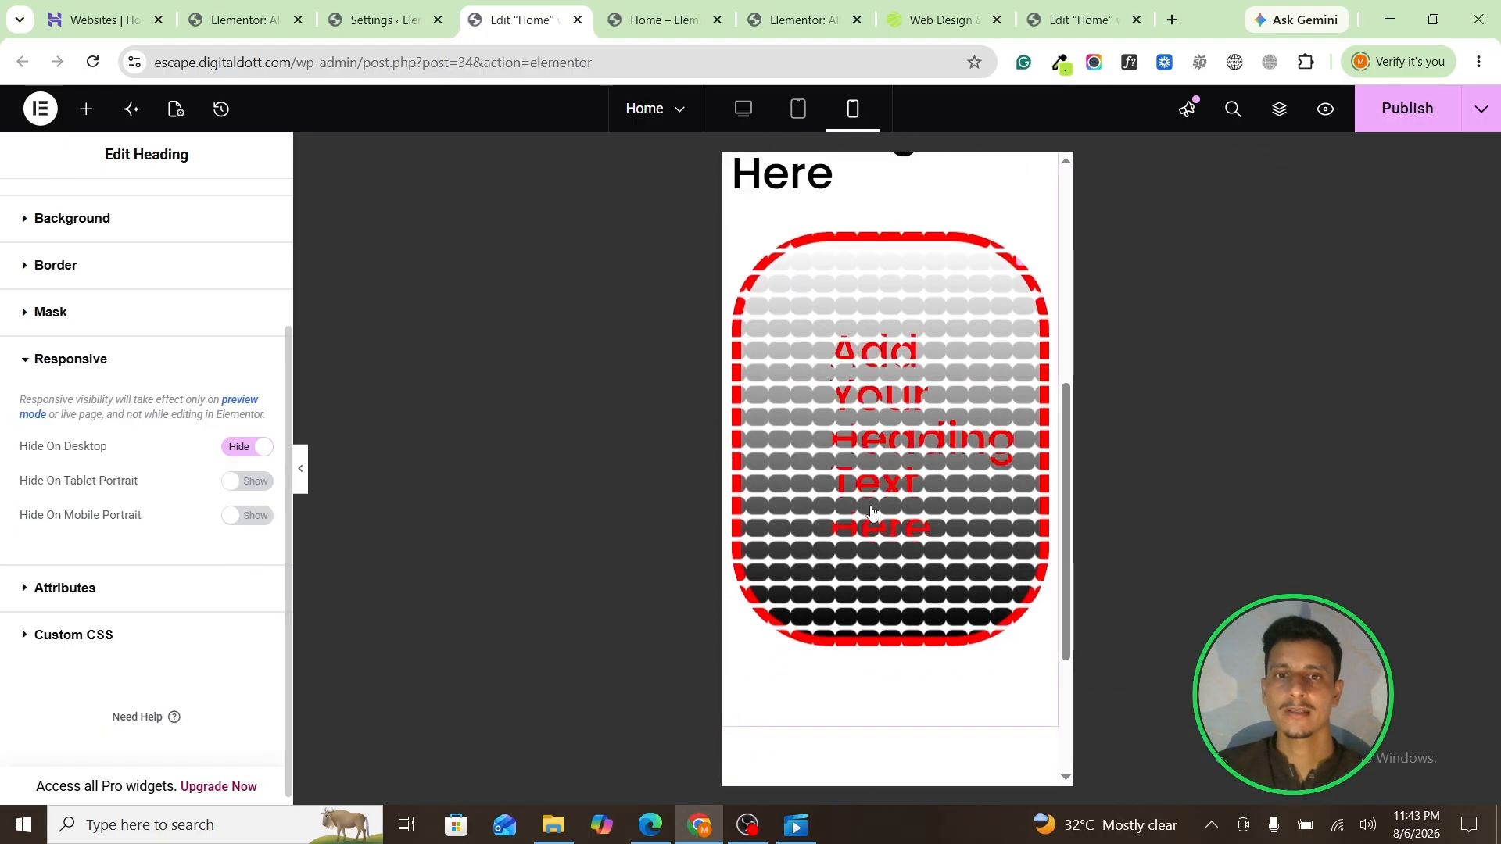
left_click(255, 522)
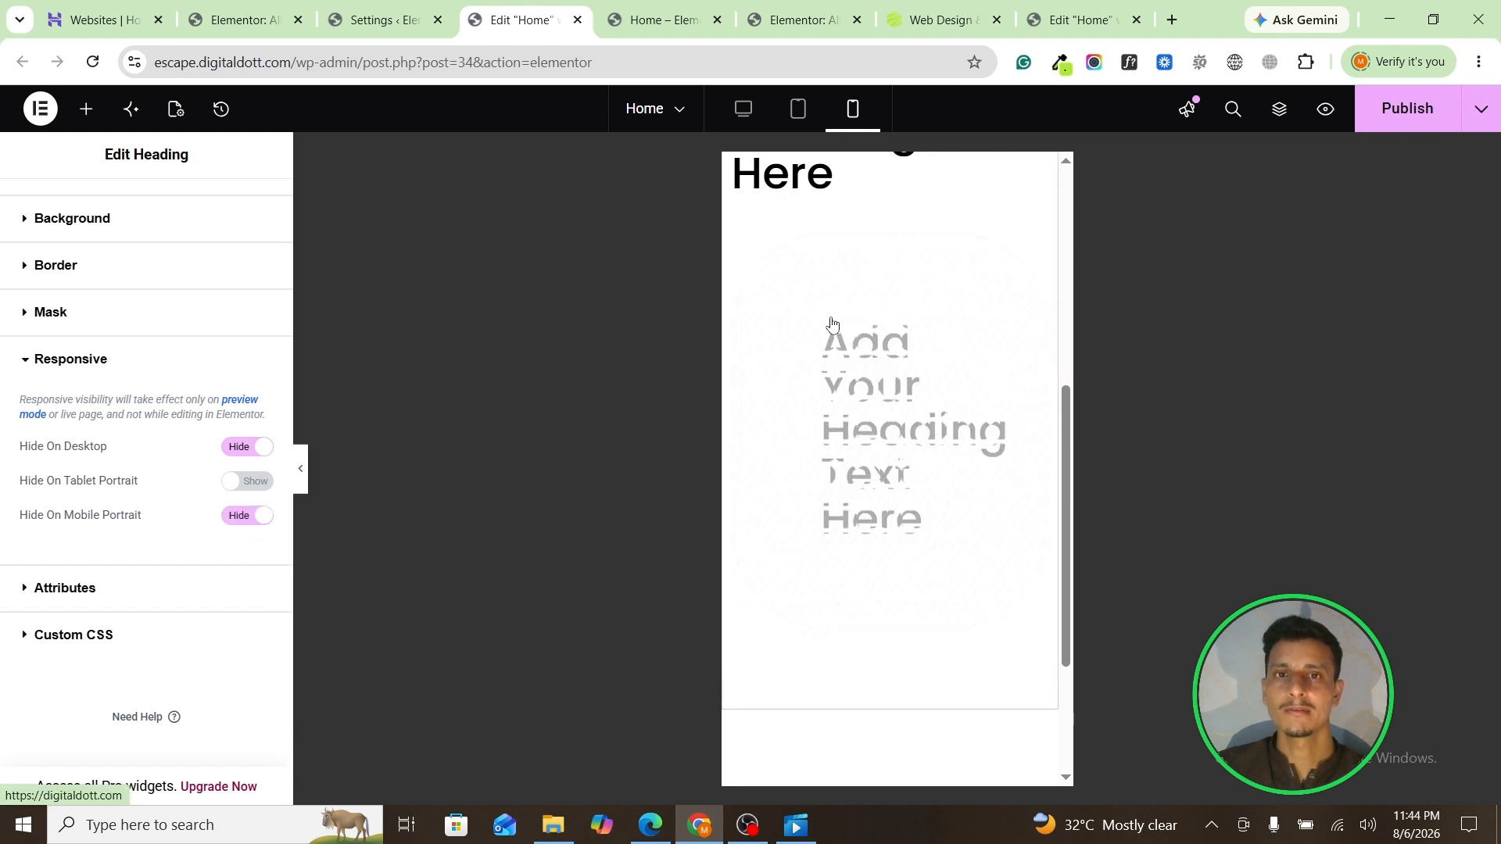
left_click(300, 468)
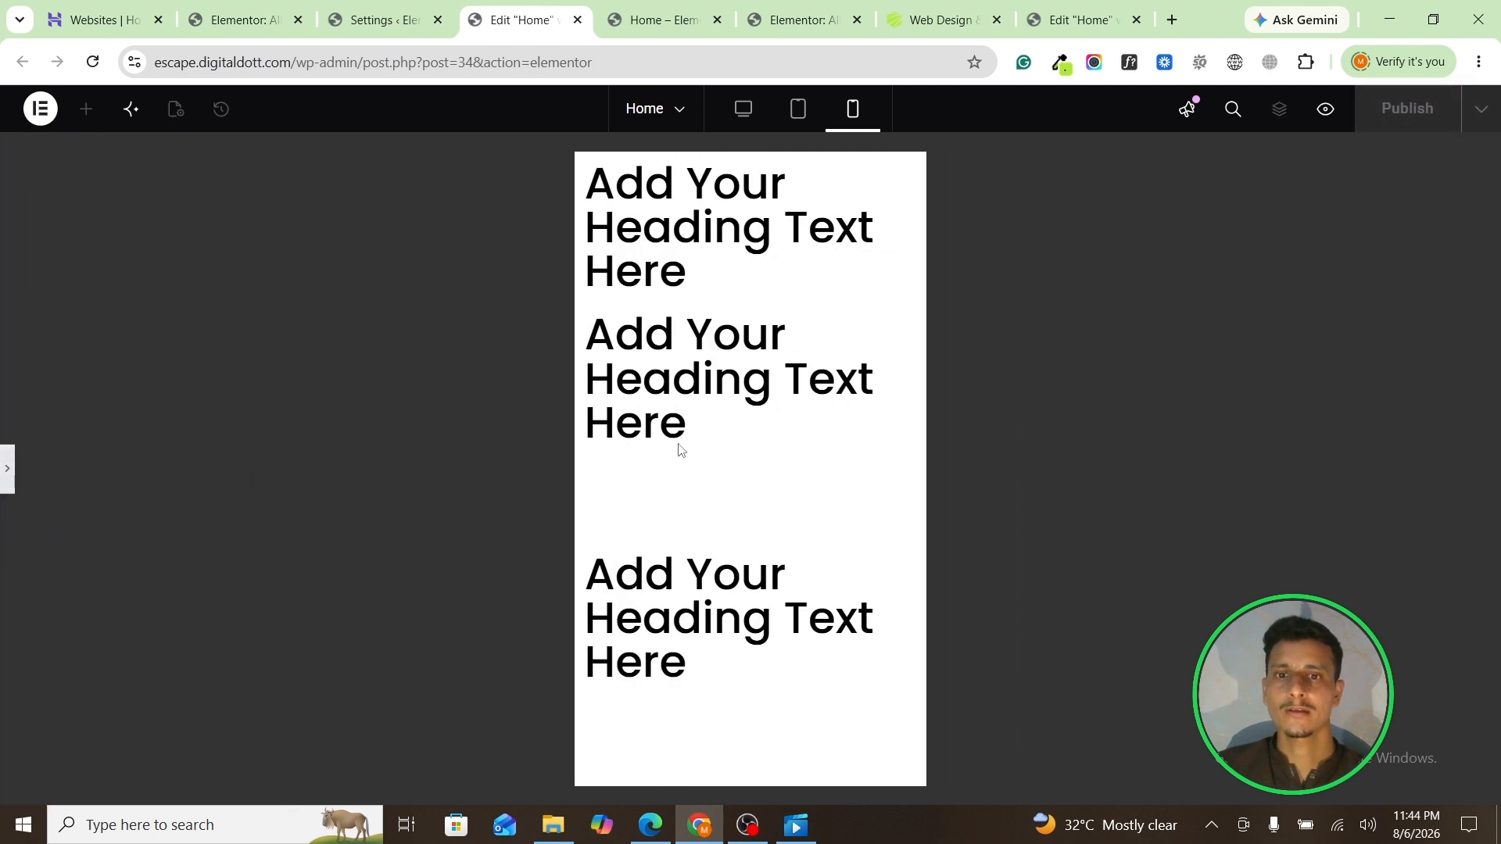
Step: Compare the gradient heading's visibility in the tablet and desktop previews, and bring back the editing panel
left_click(797, 109)
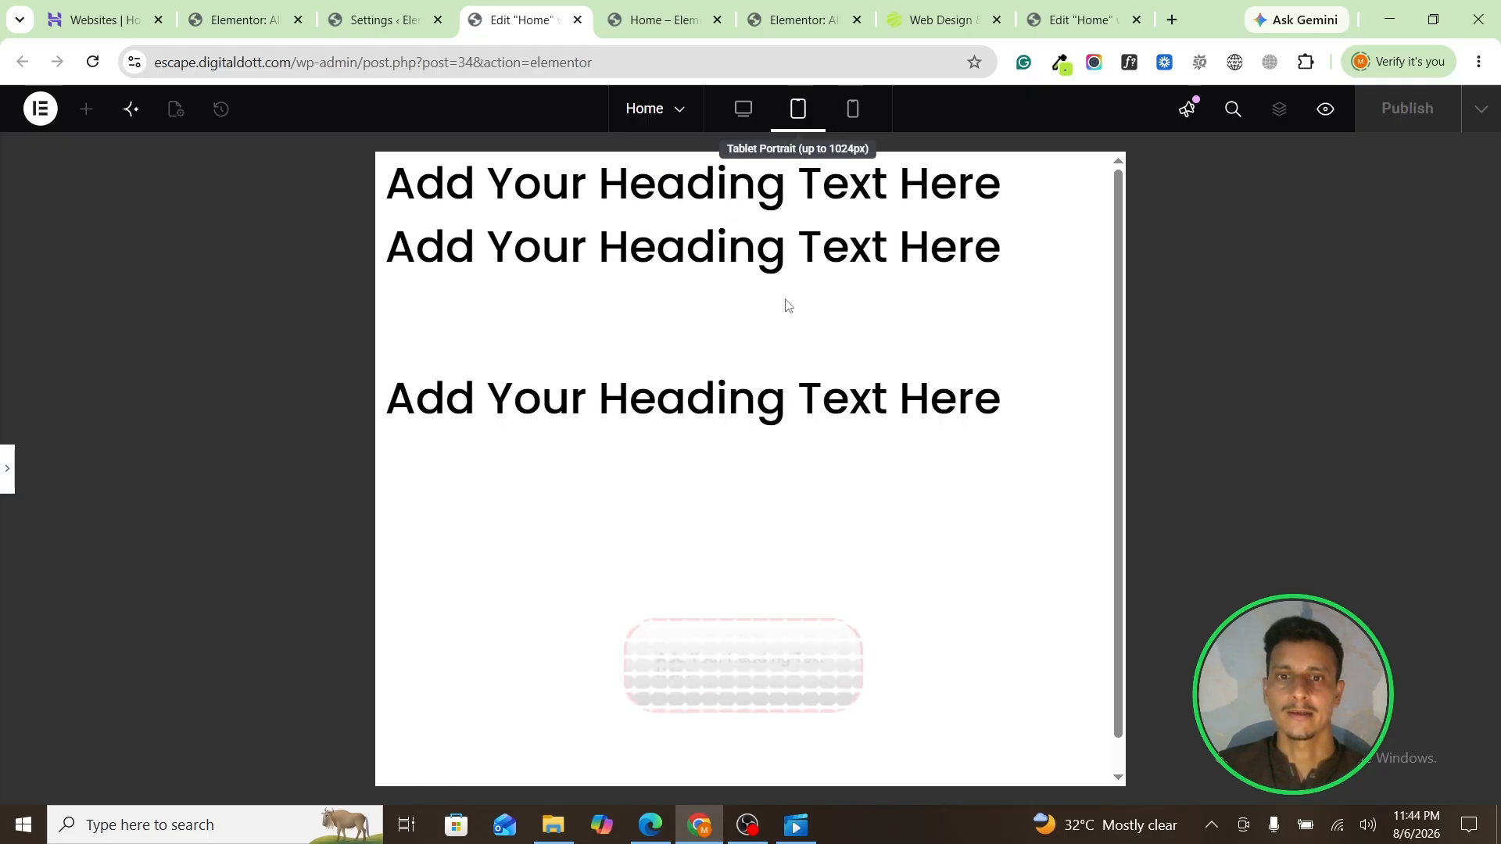
left_click(743, 108)
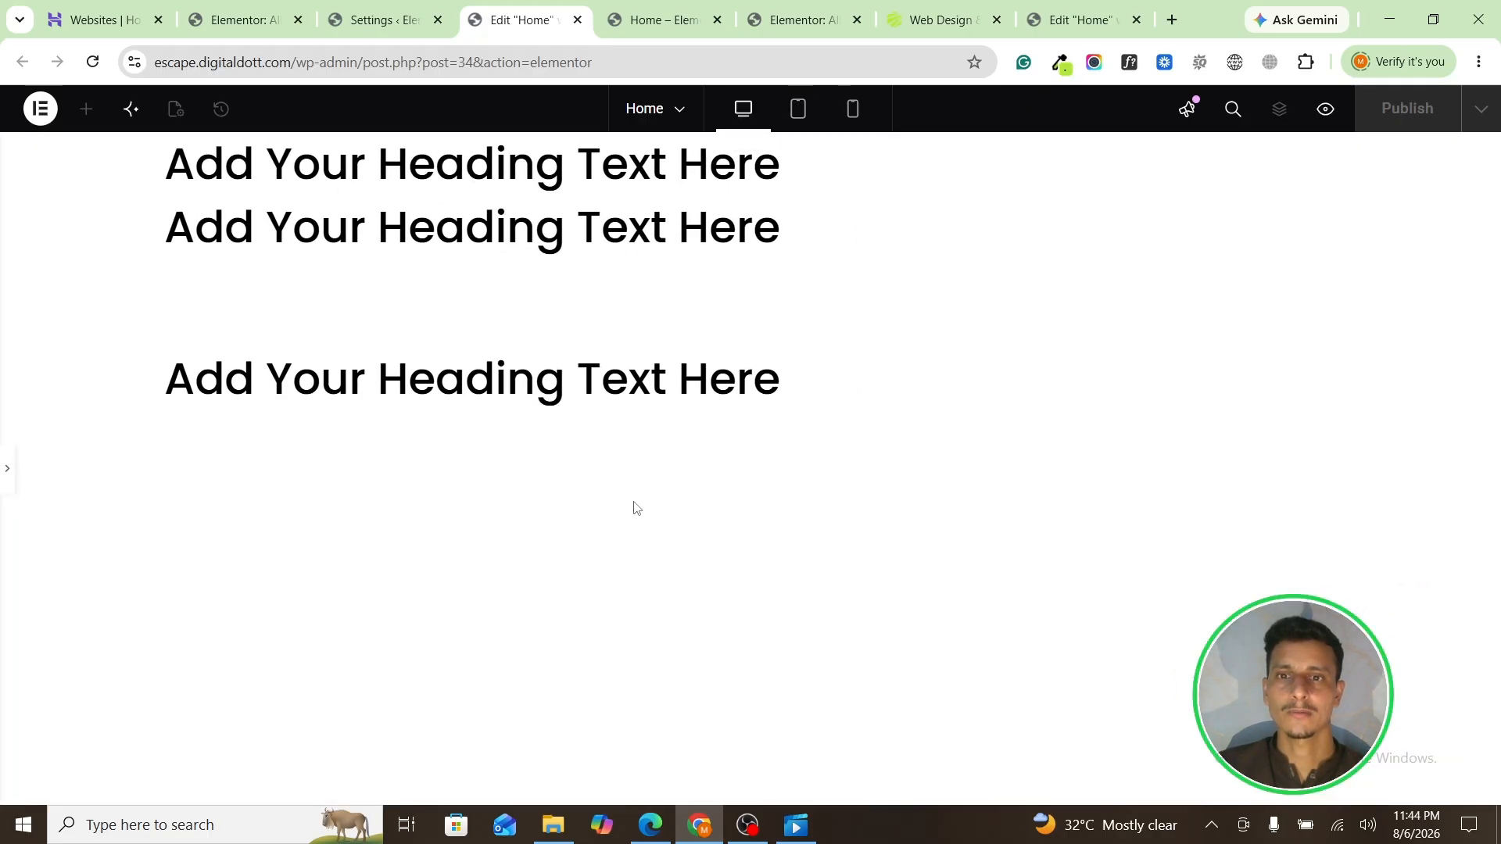
left_click(10, 471)
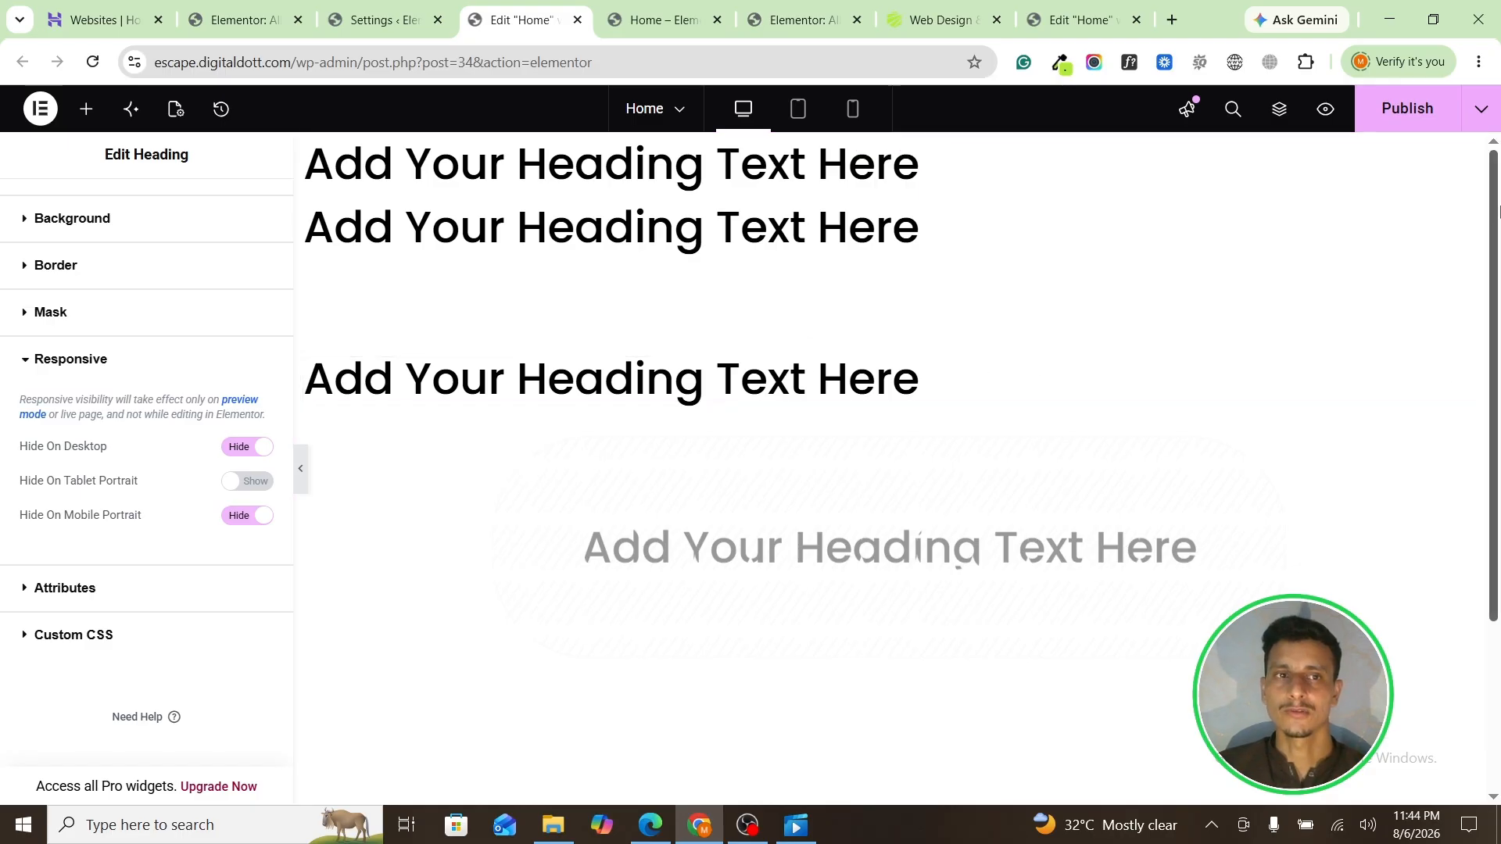
mouse_move(1497, 203)
left_mouse_down()
mouse_move(1498, 355)
mouse_move(1497, 219)
mouse_move(1498, 231)
left_mouse_up()
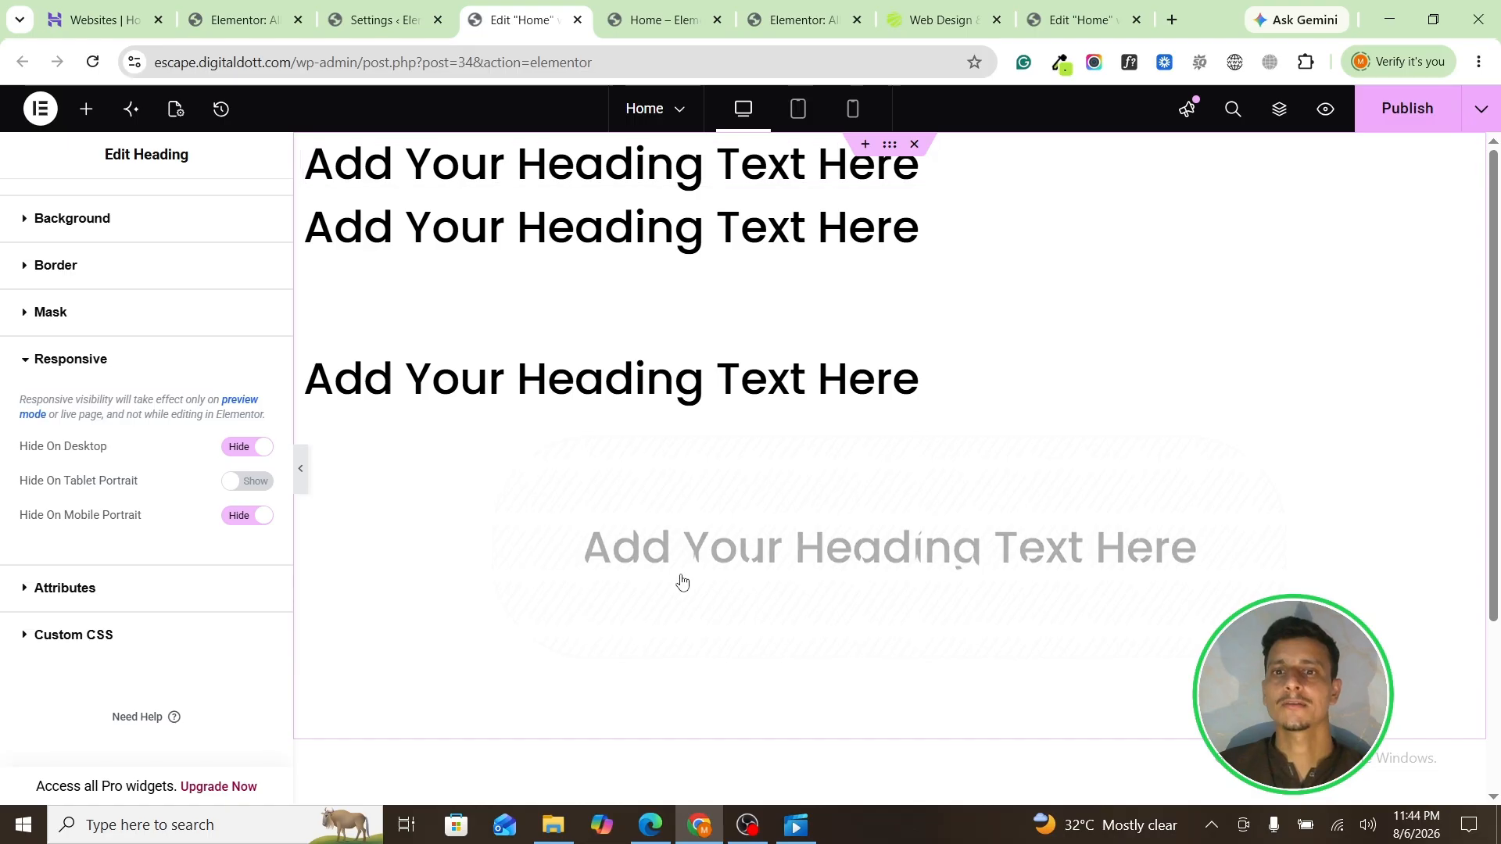
Step: Examine the Custom CSS section in the gradient heading's advanced settings
left_click(122, 647)
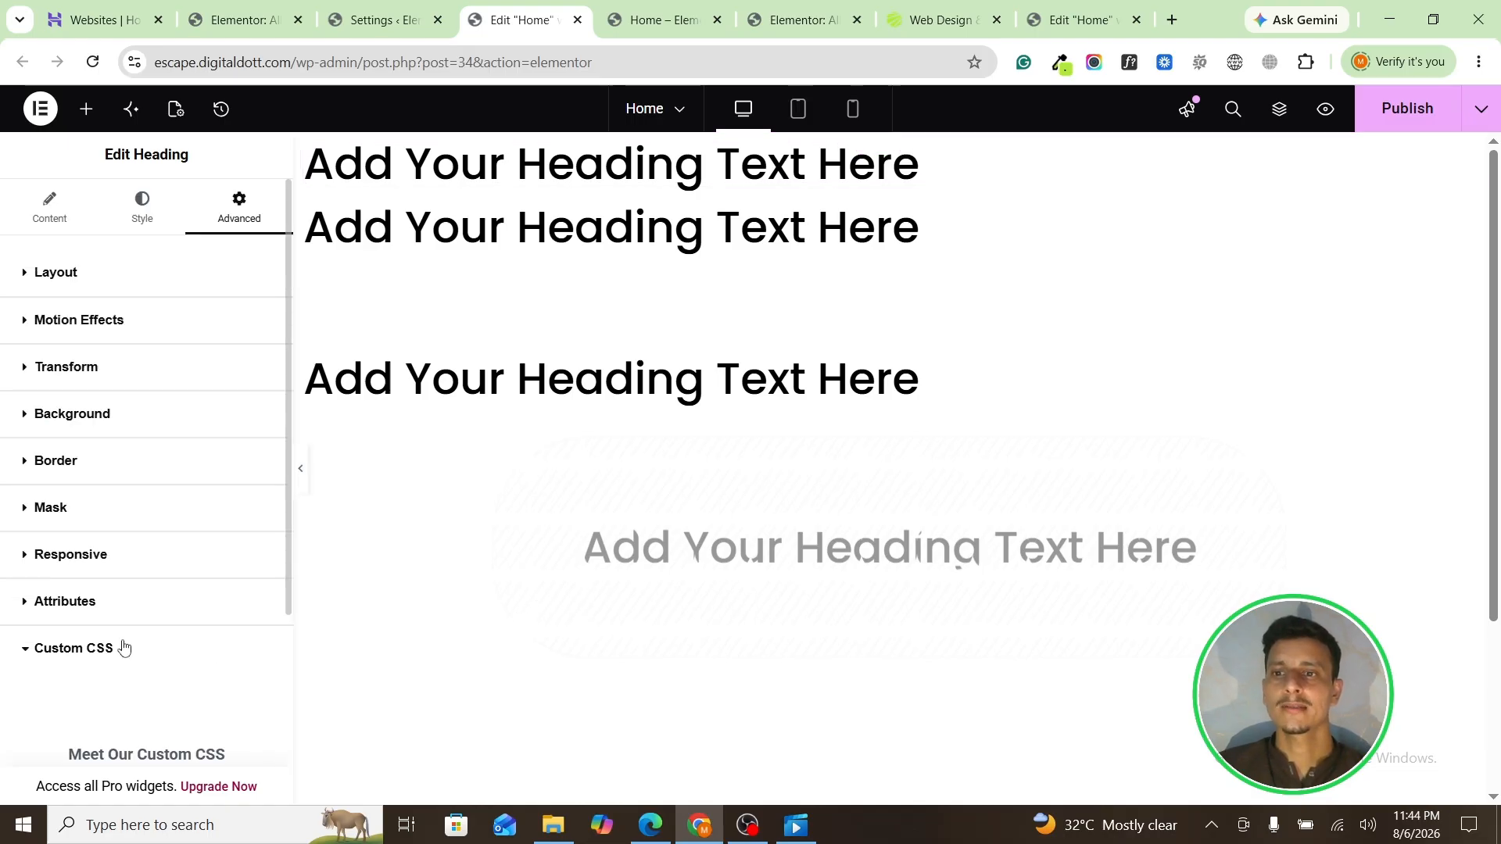
scroll(110, 584, "down", 3)
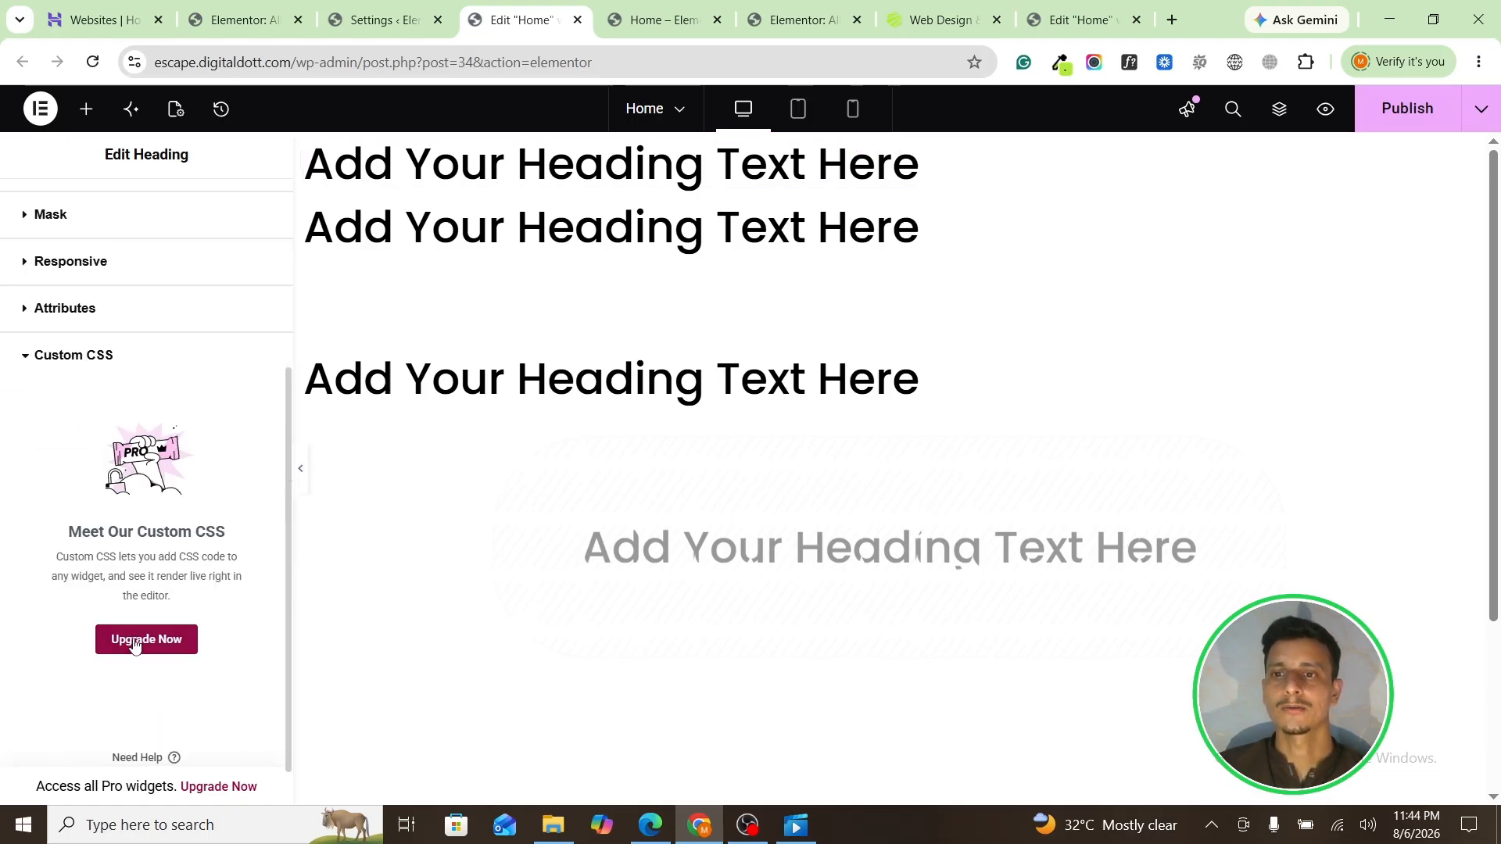
scroll(44, 466, "up", 2)
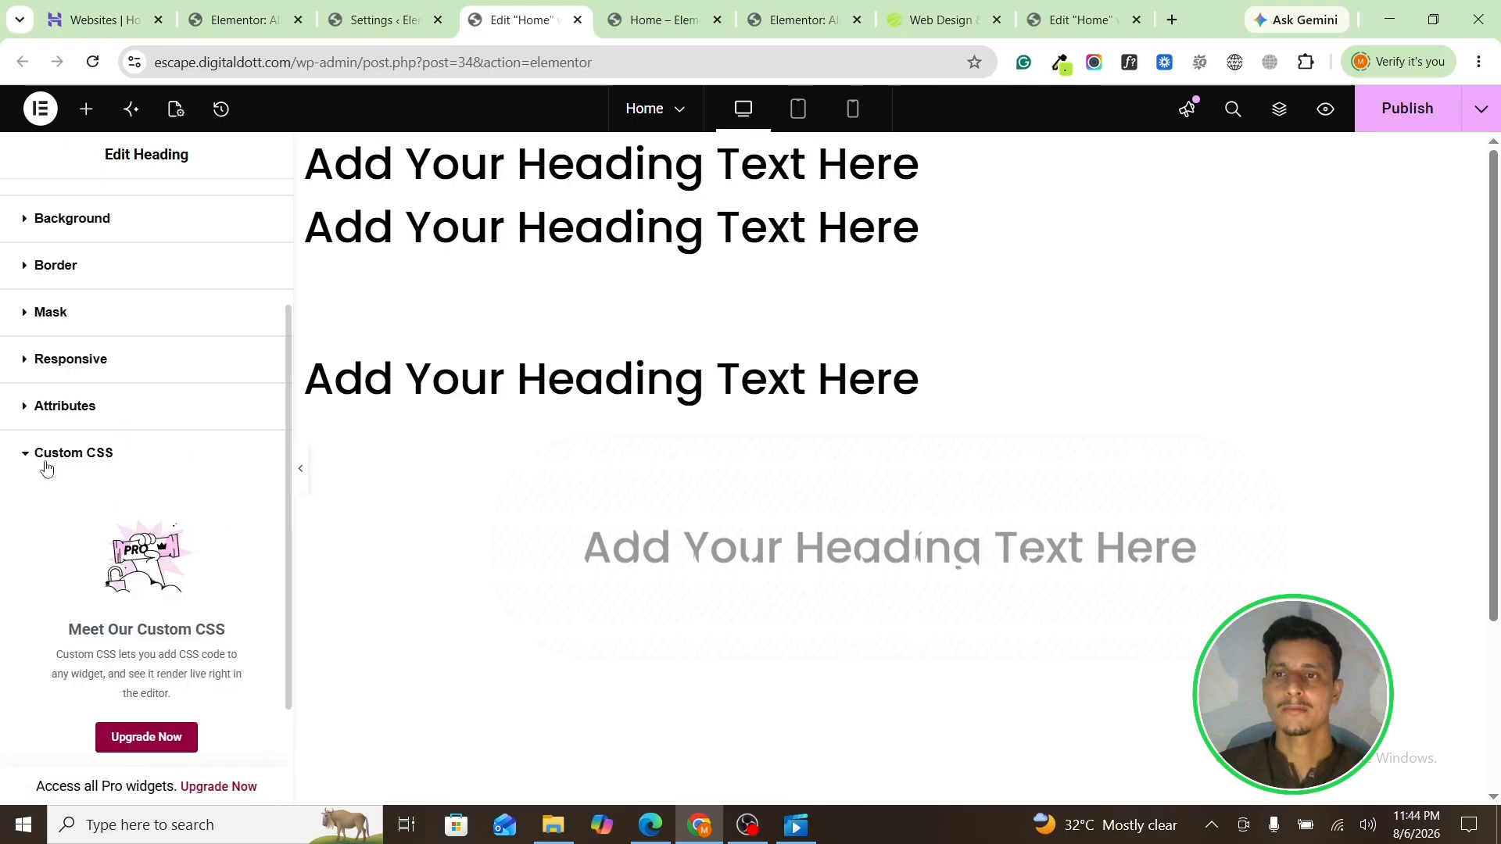
scroll(104, 501, "down", 1)
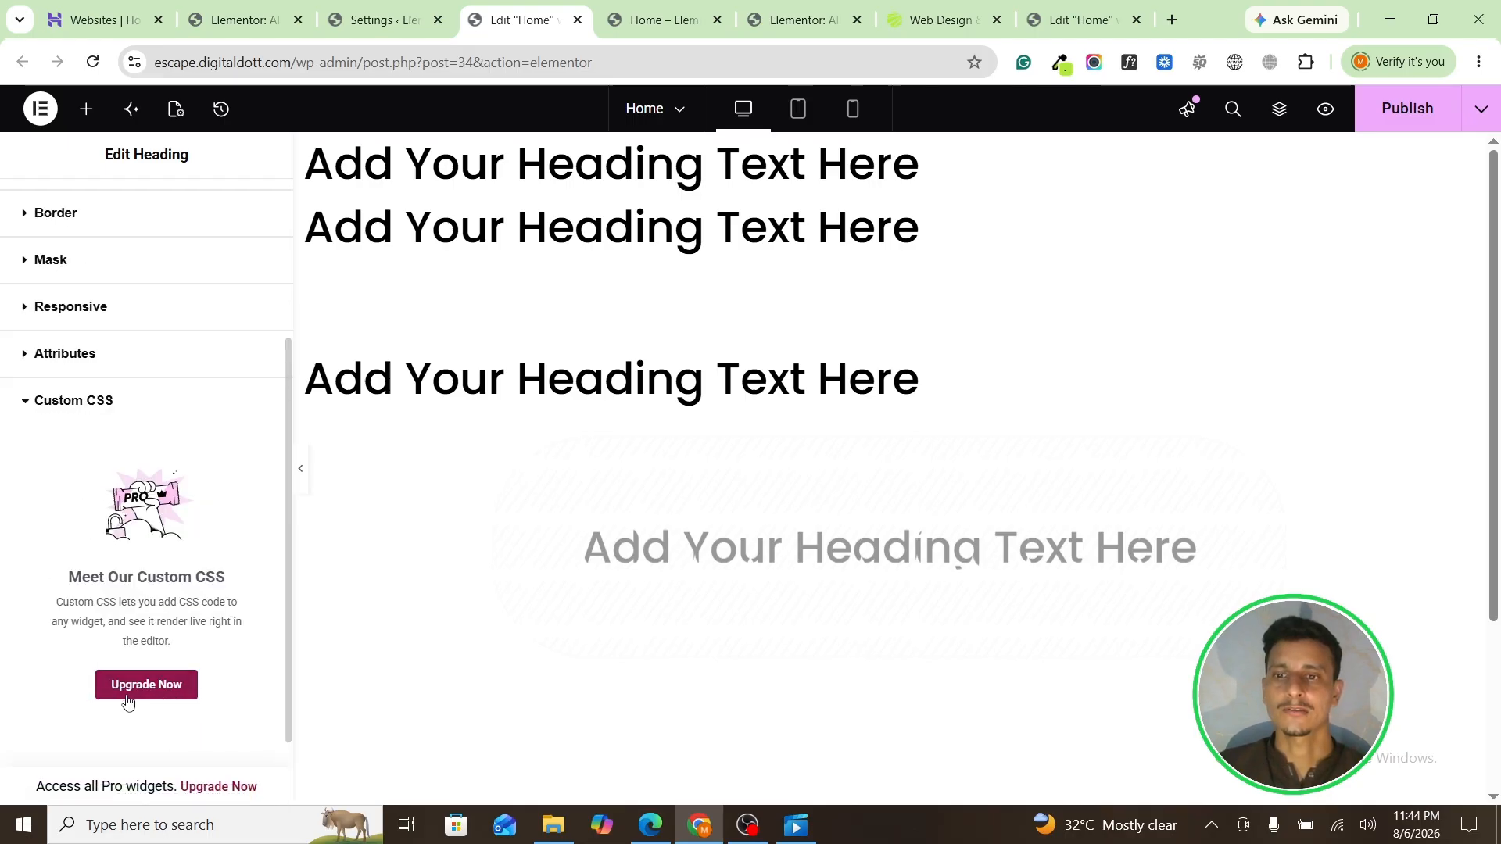
scroll(125, 698, "up", 1)
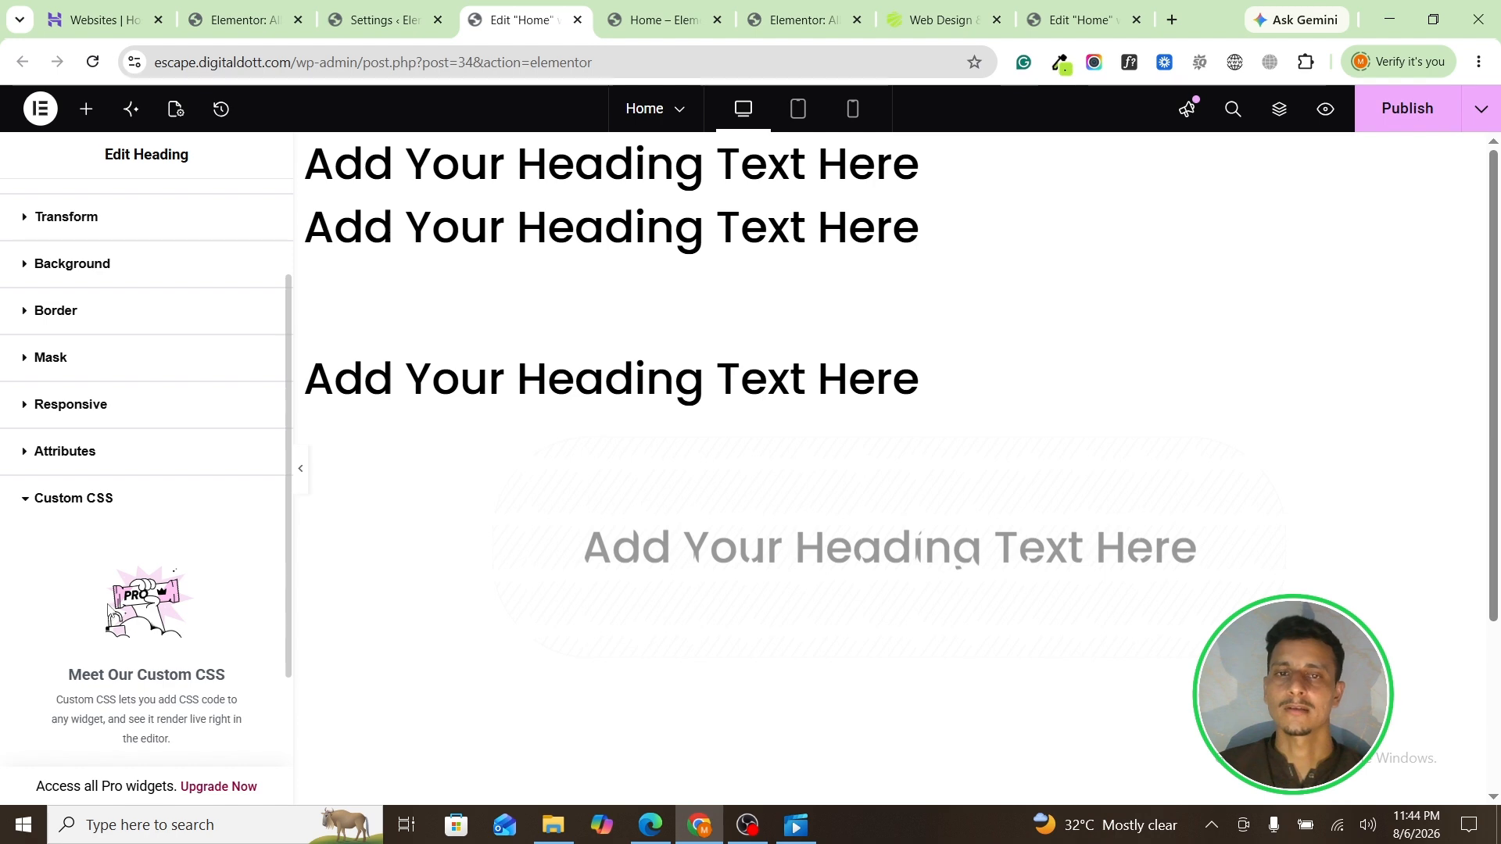
scroll(110, 603, "up", 1)
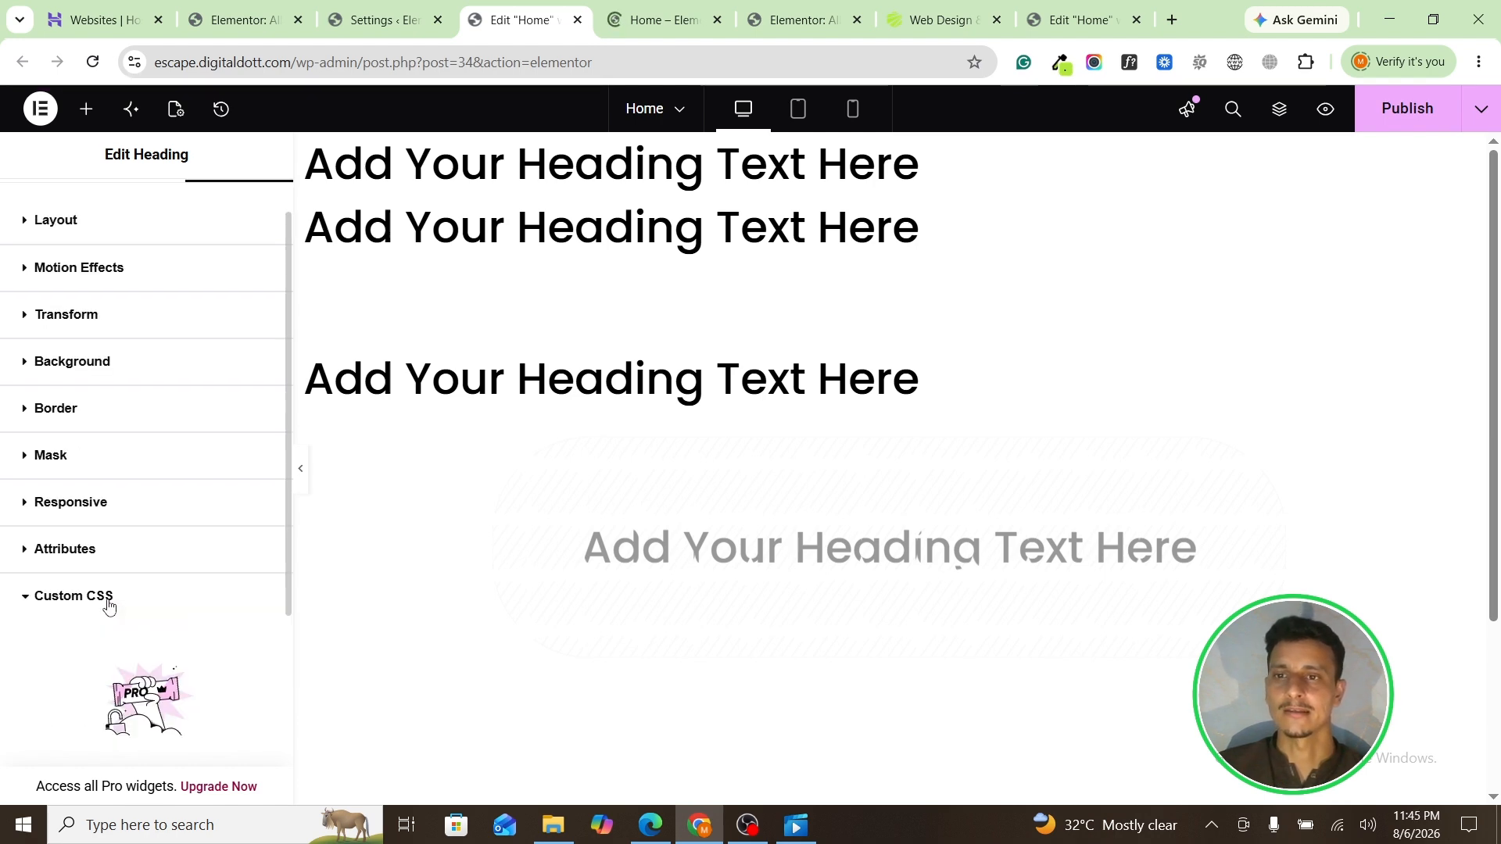
scroll(109, 603, "down", 1)
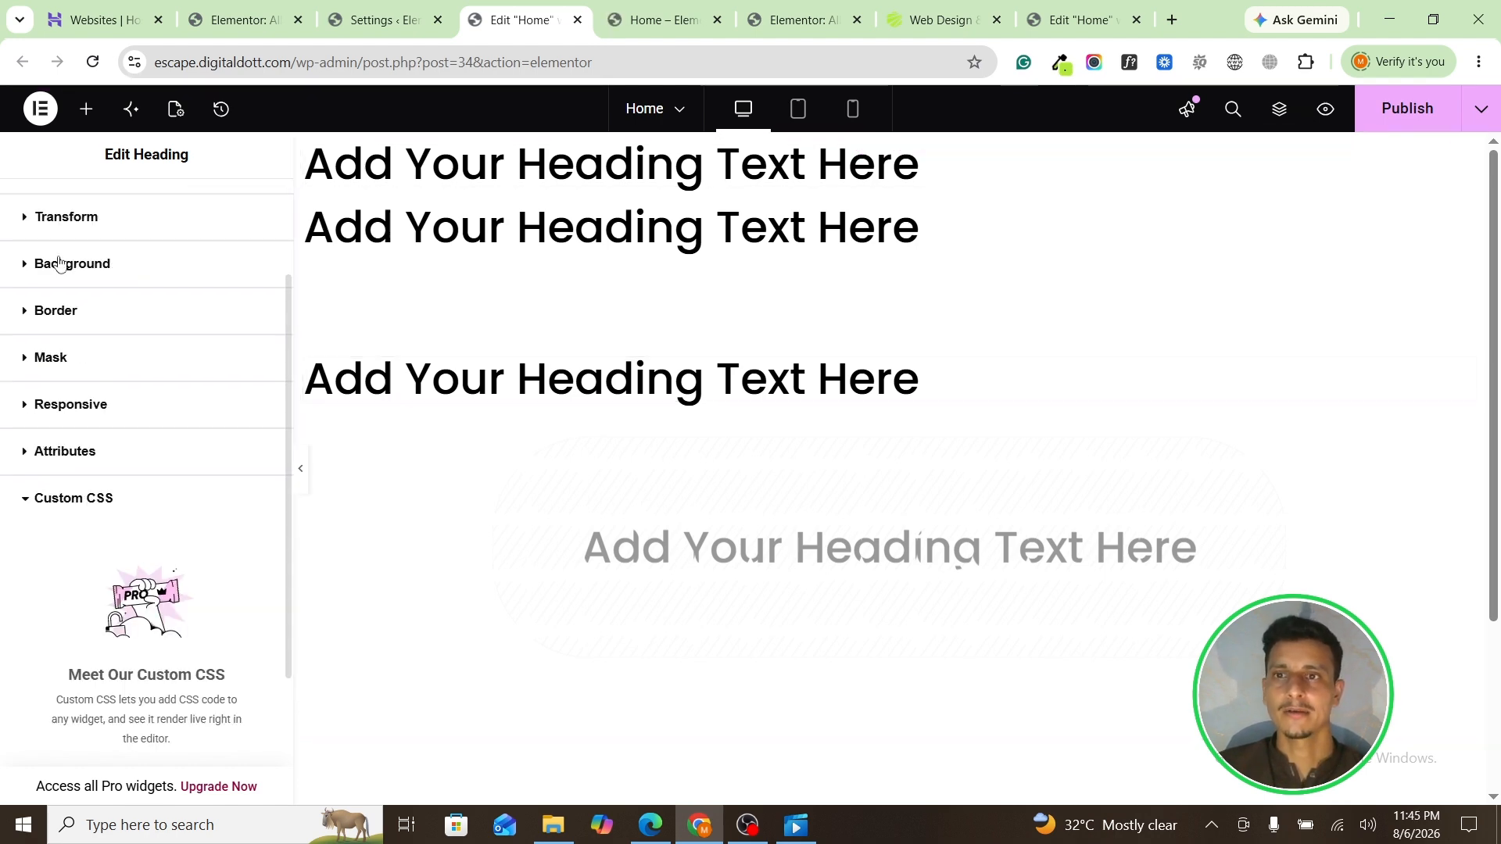
Step: Add a Button widget directly below the third heading and select its default text for editing
left_click(79, 118)
scroll(73, 391, "down", 1)
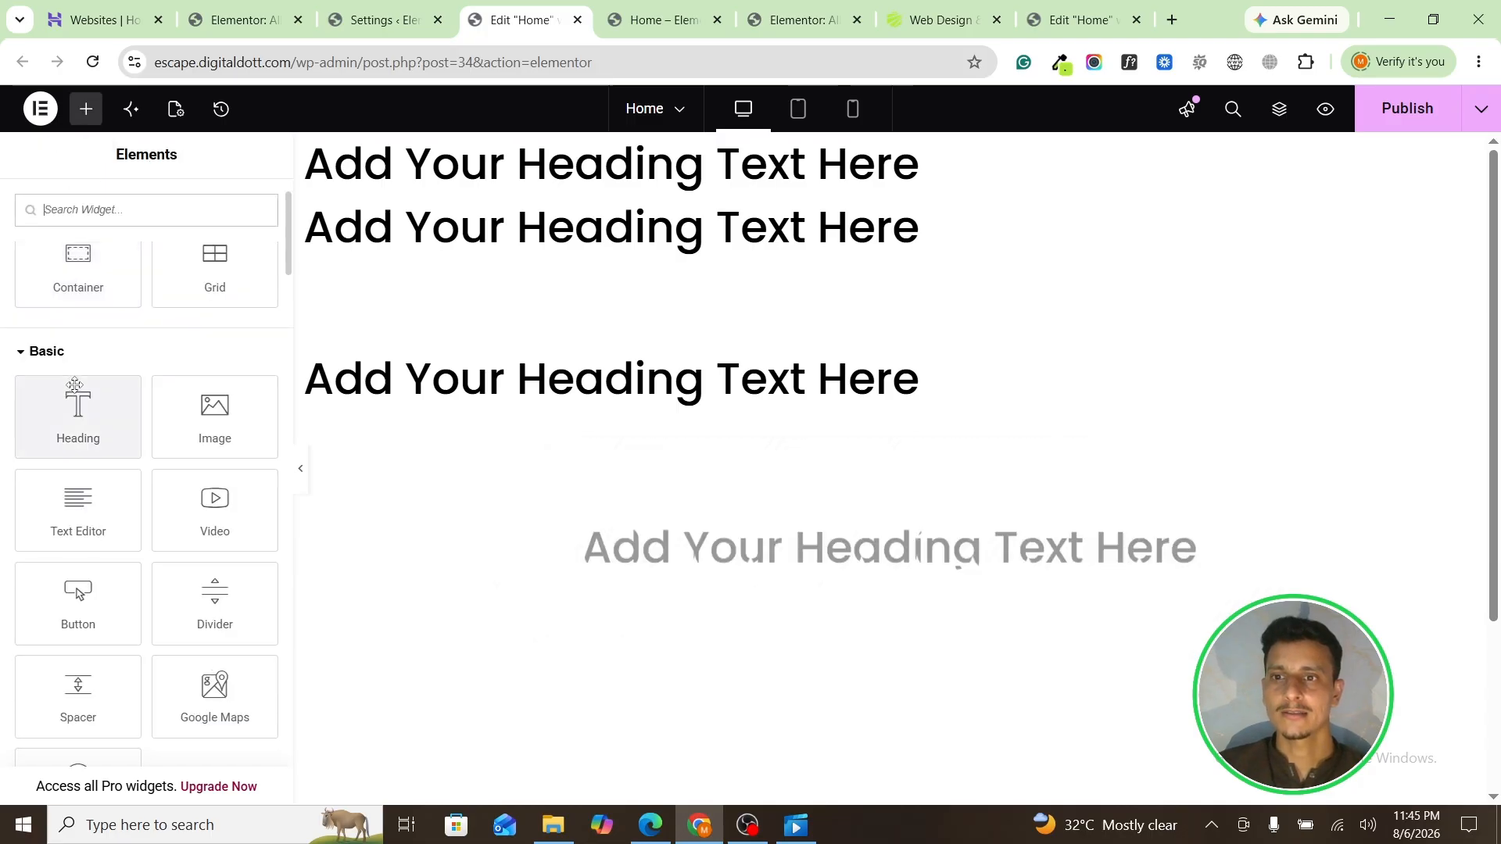
left_click_drag(73, 603, 563, 390)
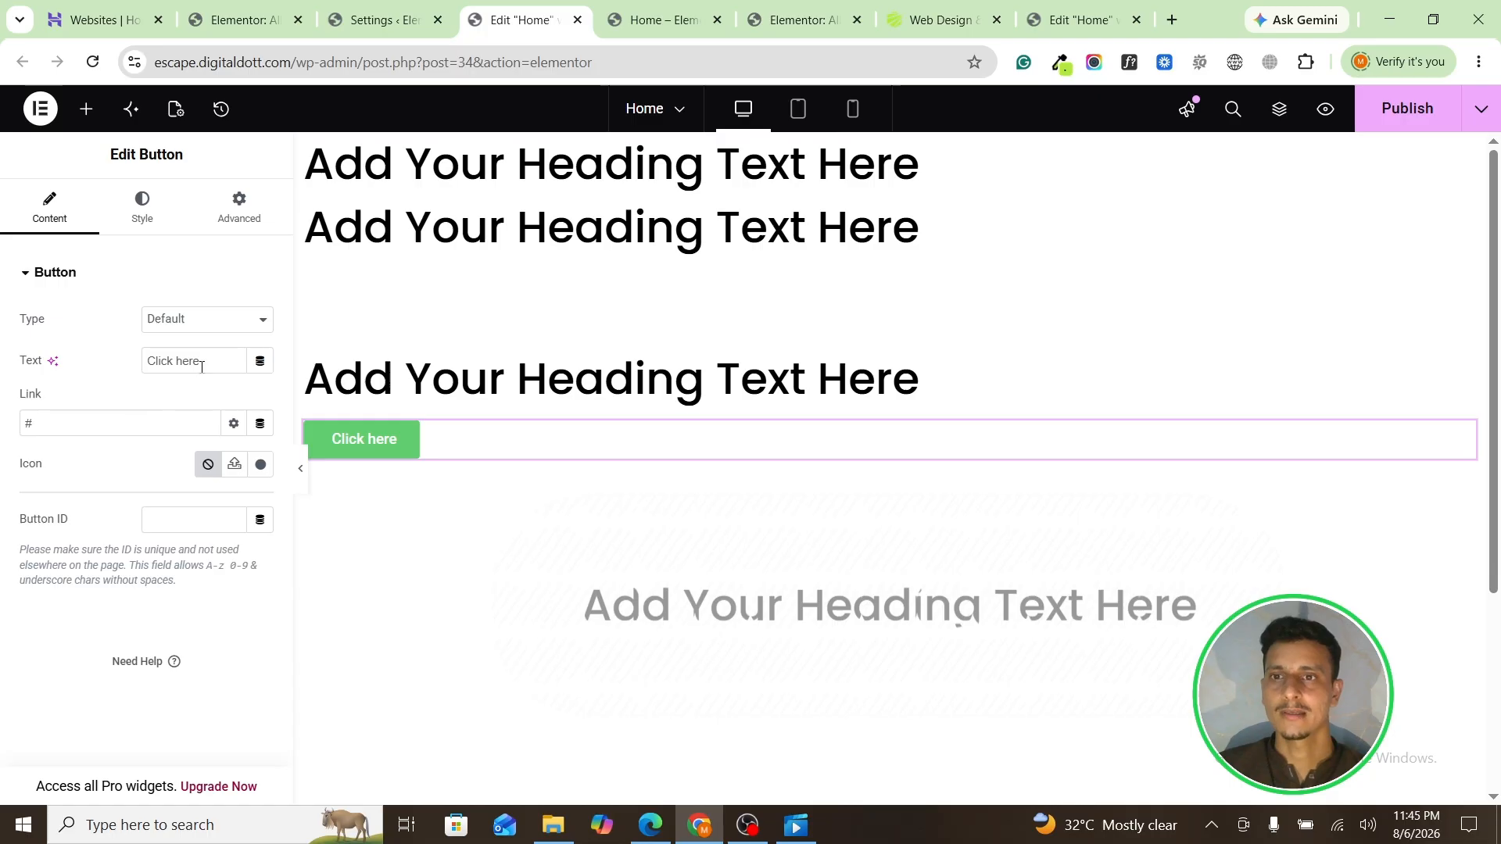
left_click_drag(202, 366, 172, 361)
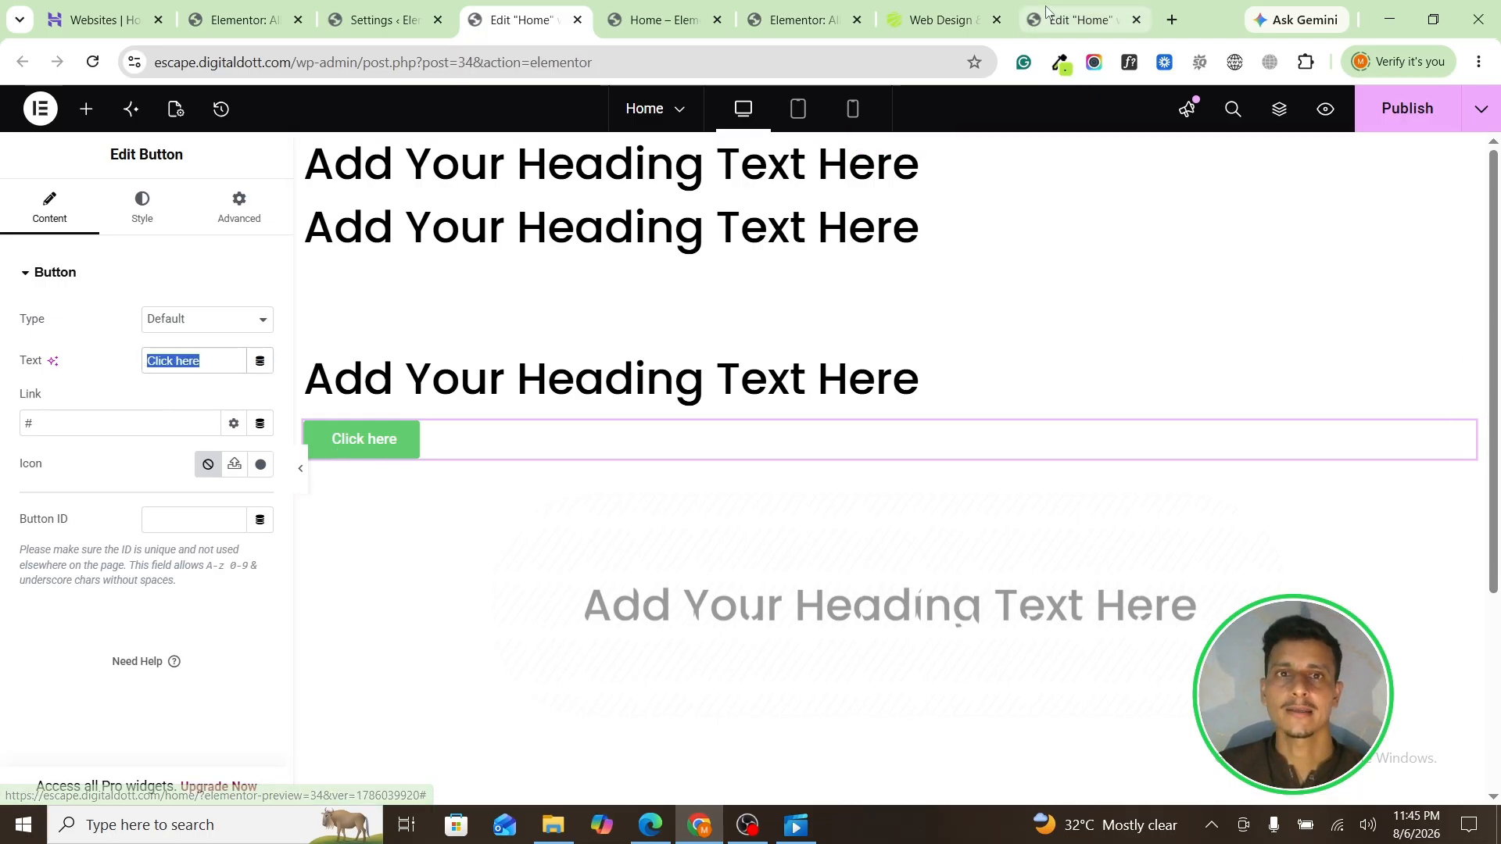
Step: View the call-to-action button on the Digitaldott website's homepage and return to the Home page editor
left_click(942, 19)
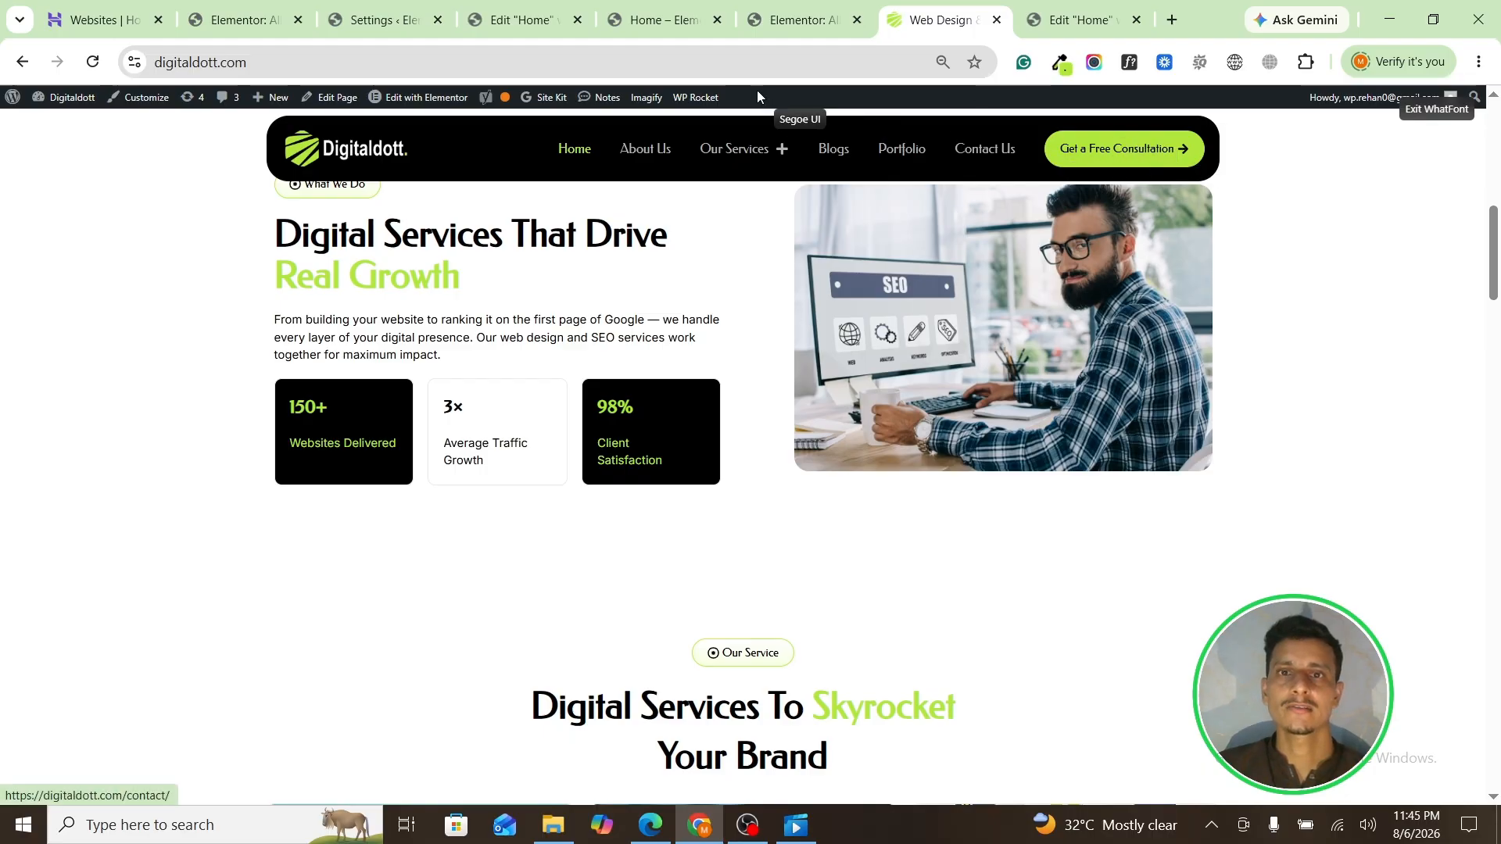
left_click(770, 19)
left_click(701, 10)
left_click(494, 15)
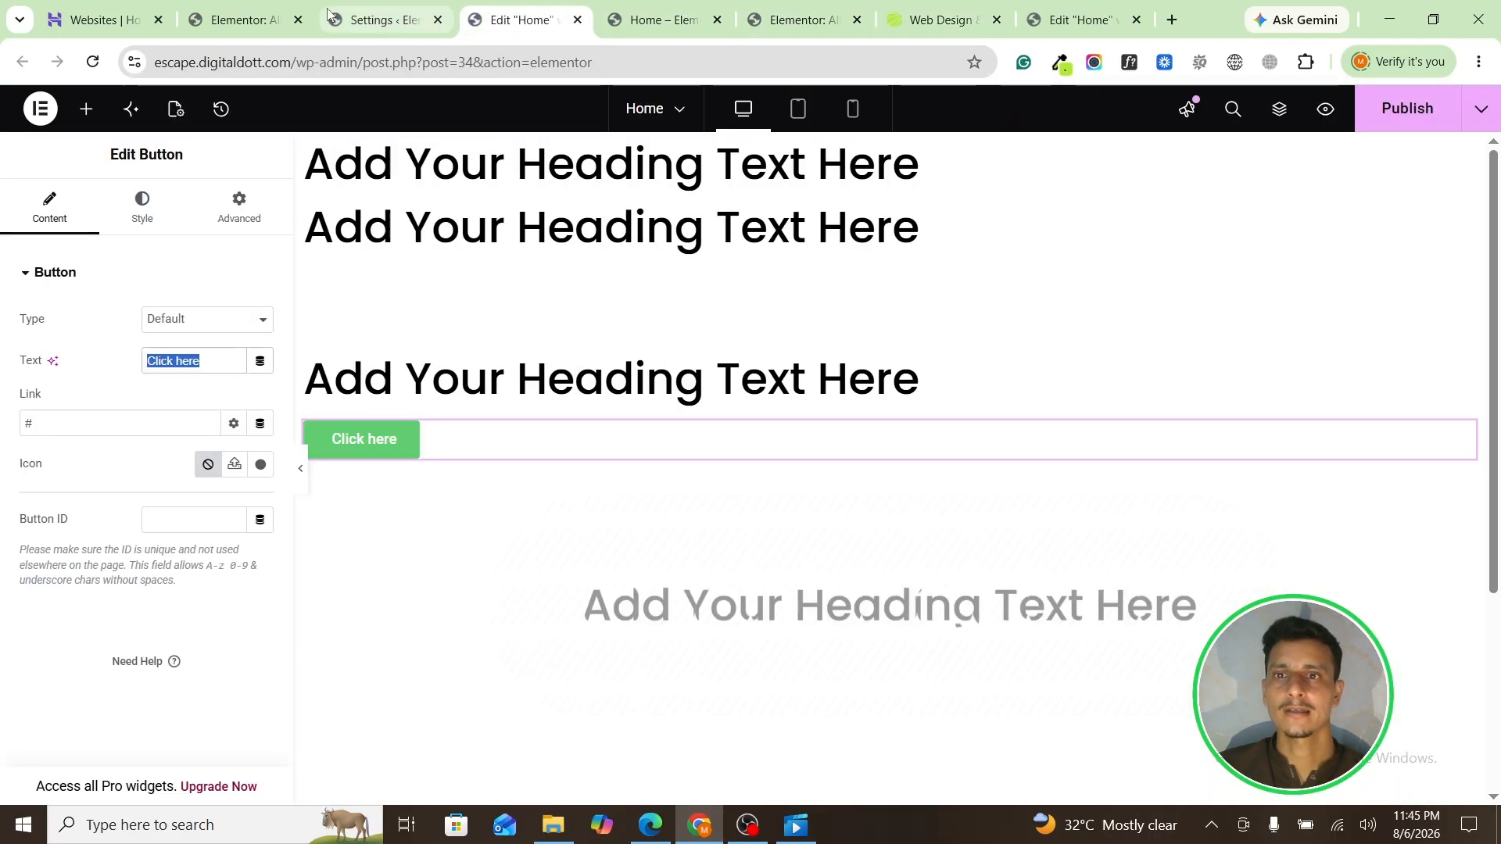
left_click(377, 20)
left_click(520, 20)
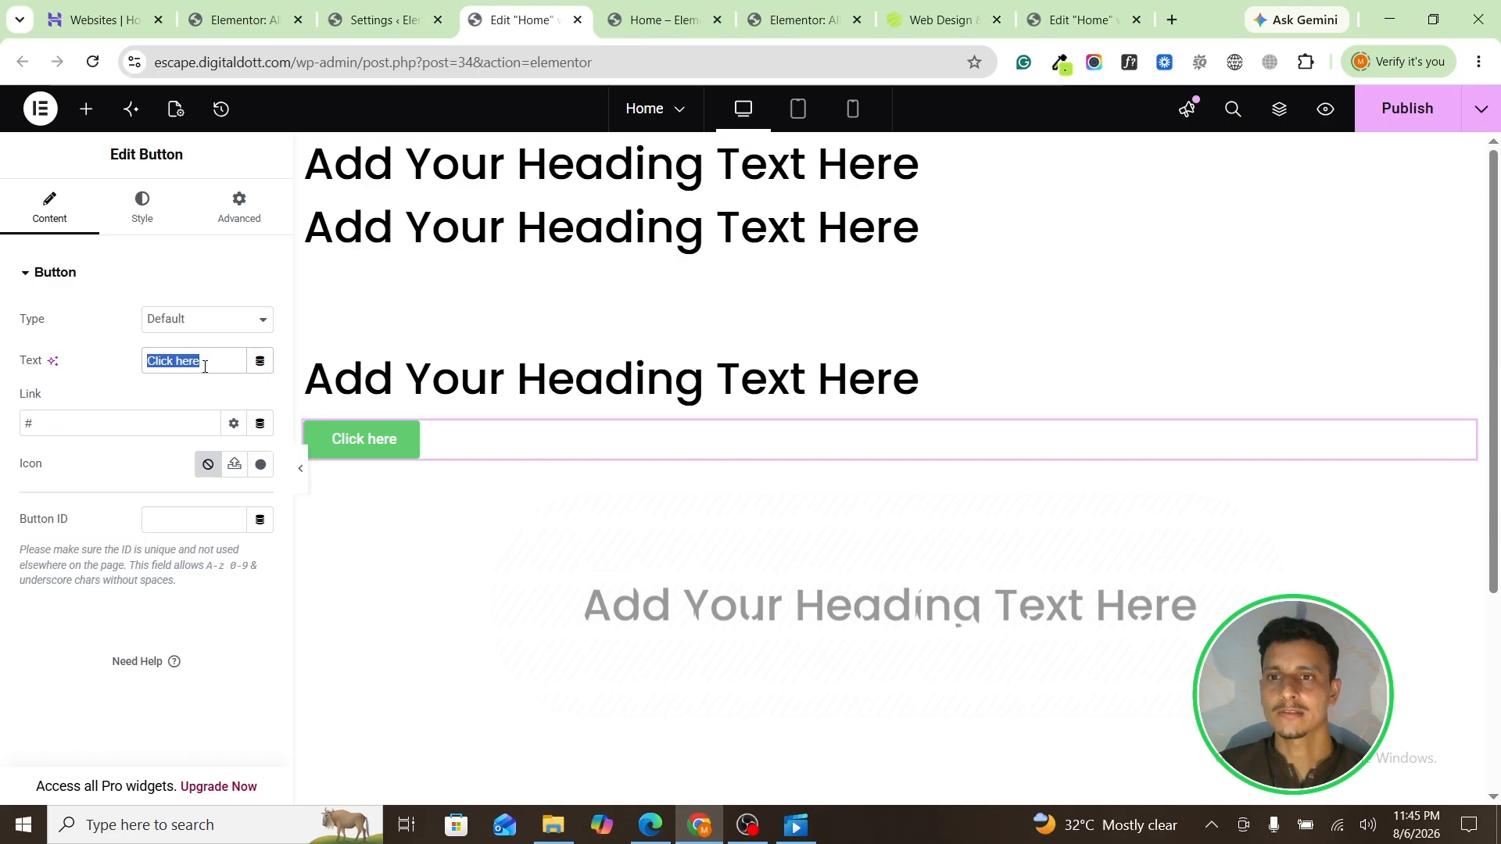
Step: Replace the button's text with "book a free consulatatio"
key("BackSpace")
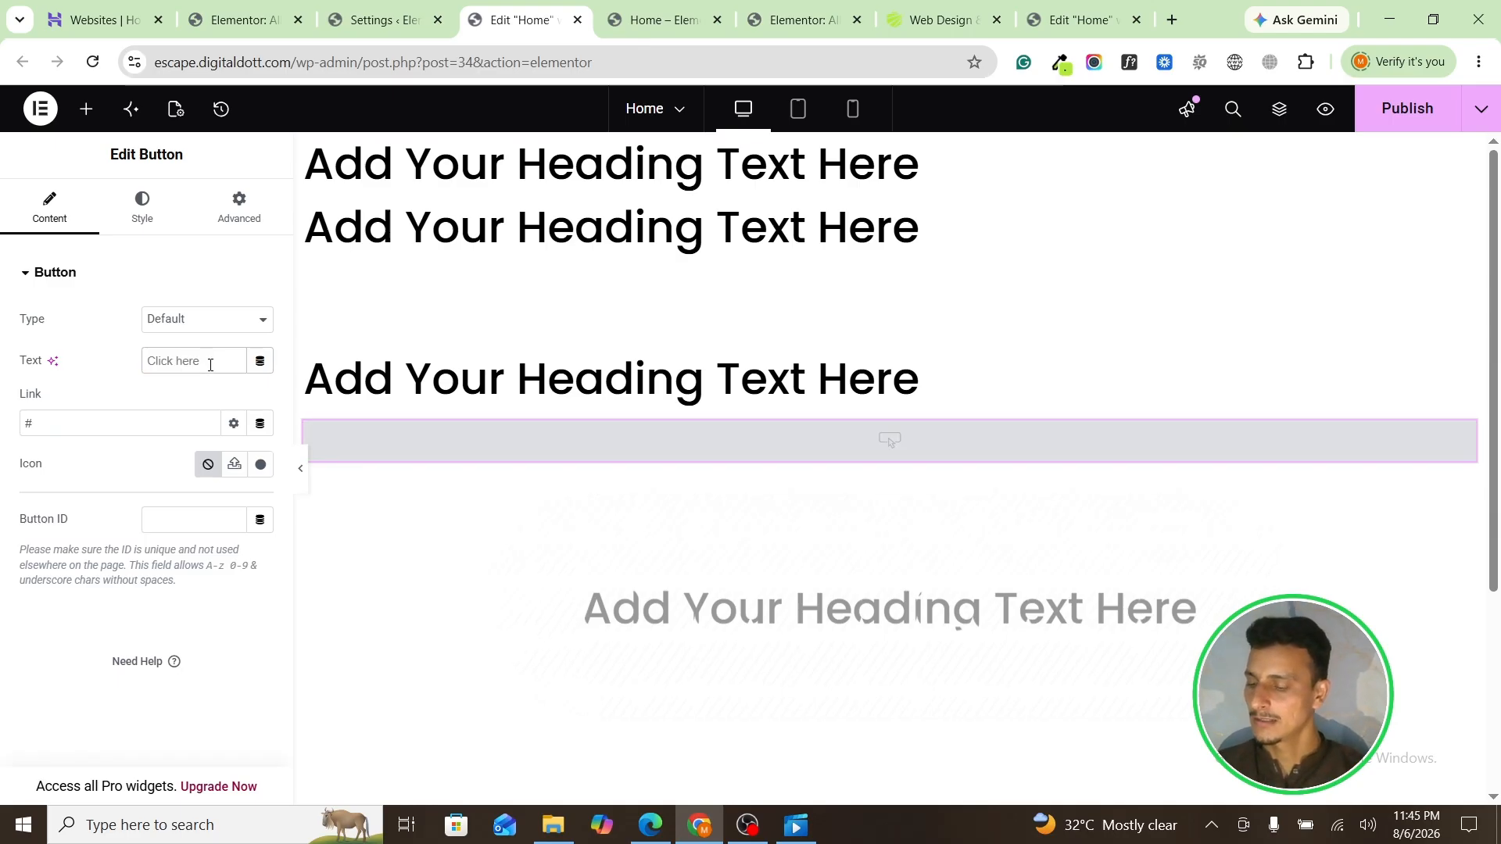
type("book ")
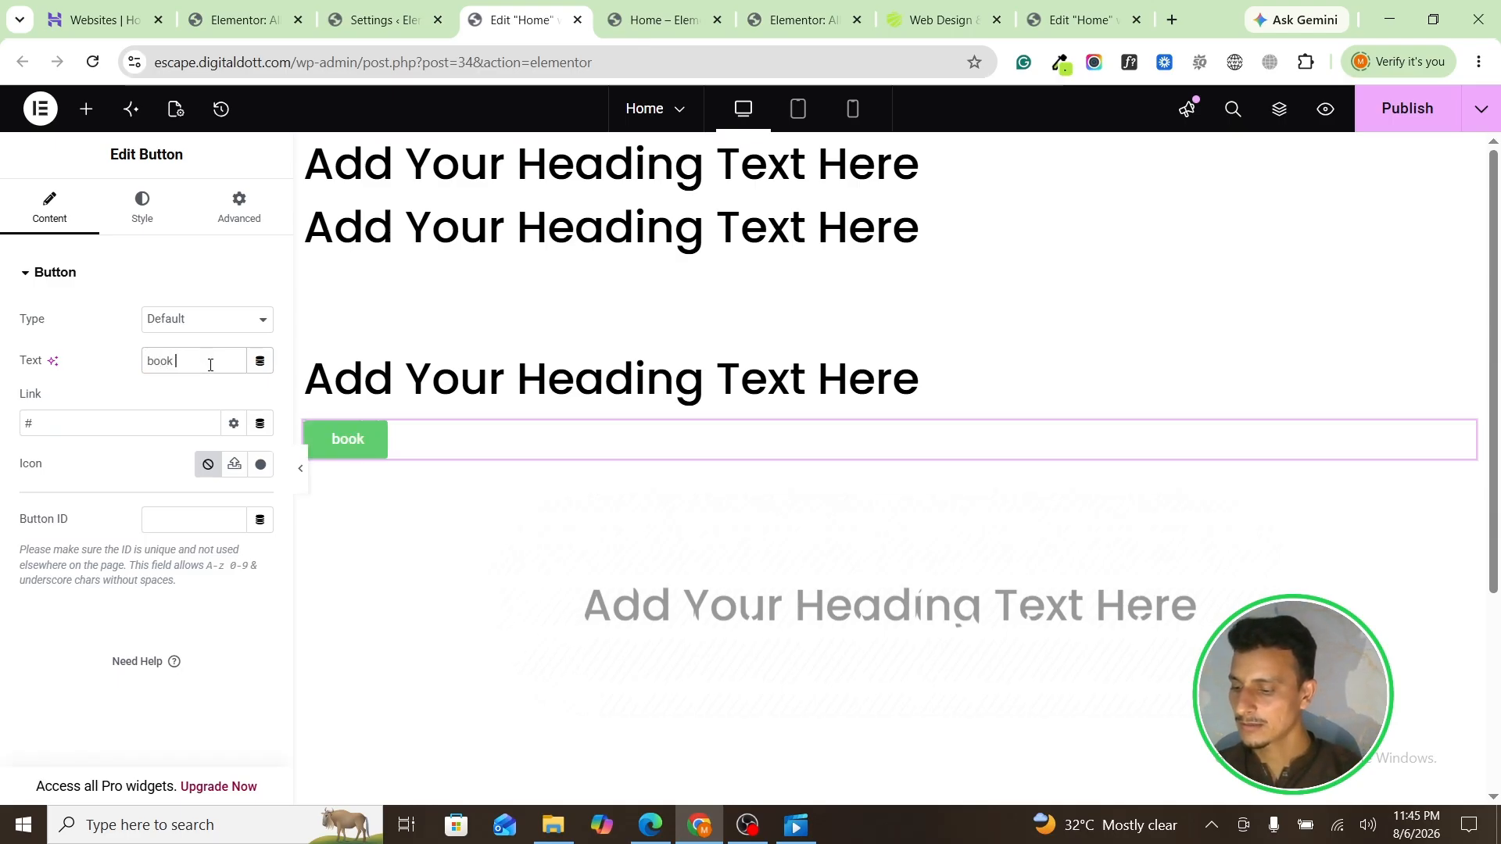
type("a fr")
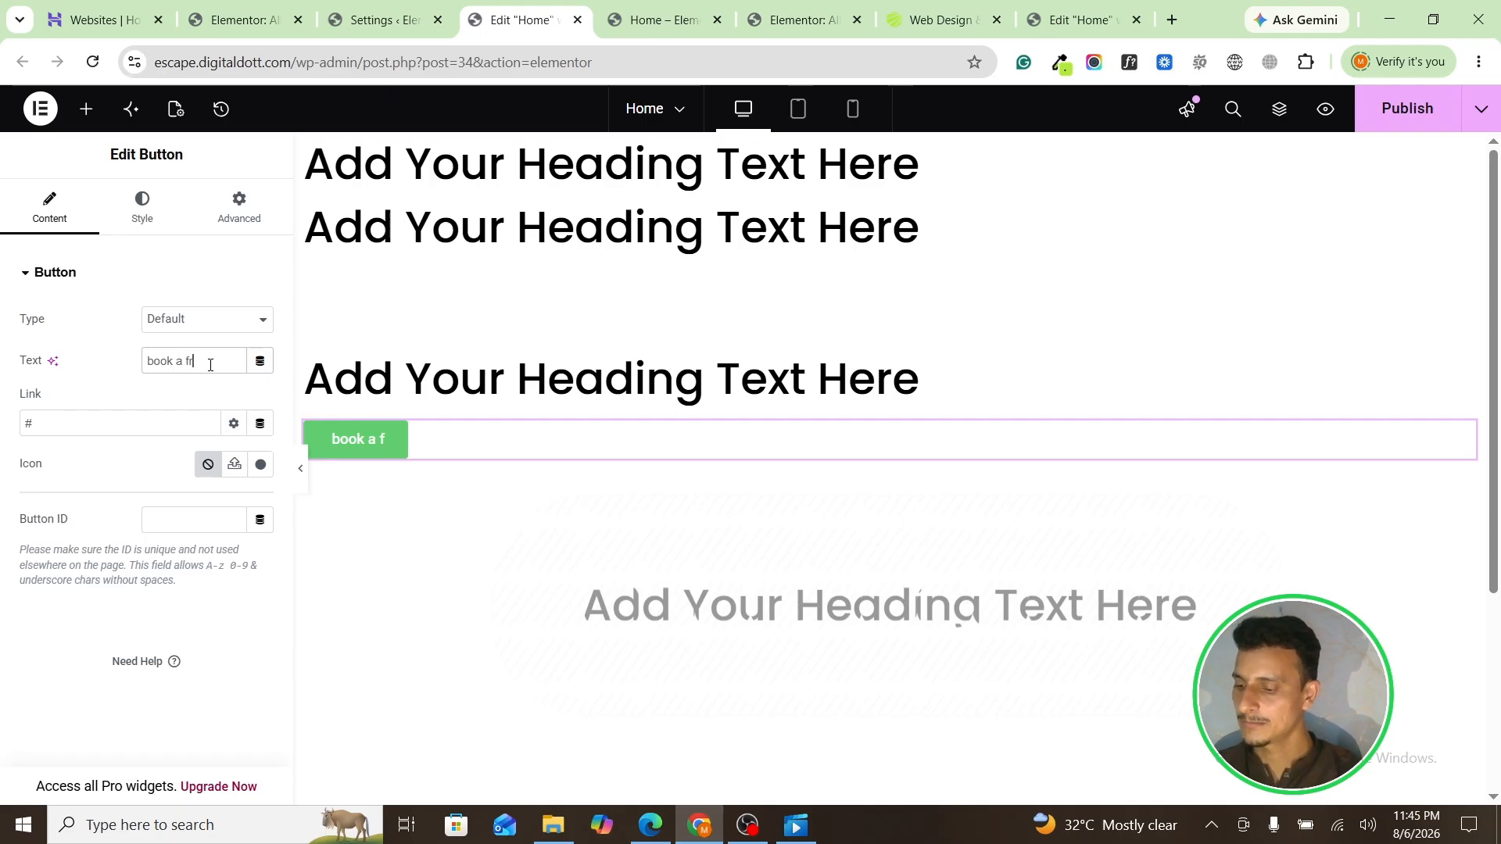
type("ee con")
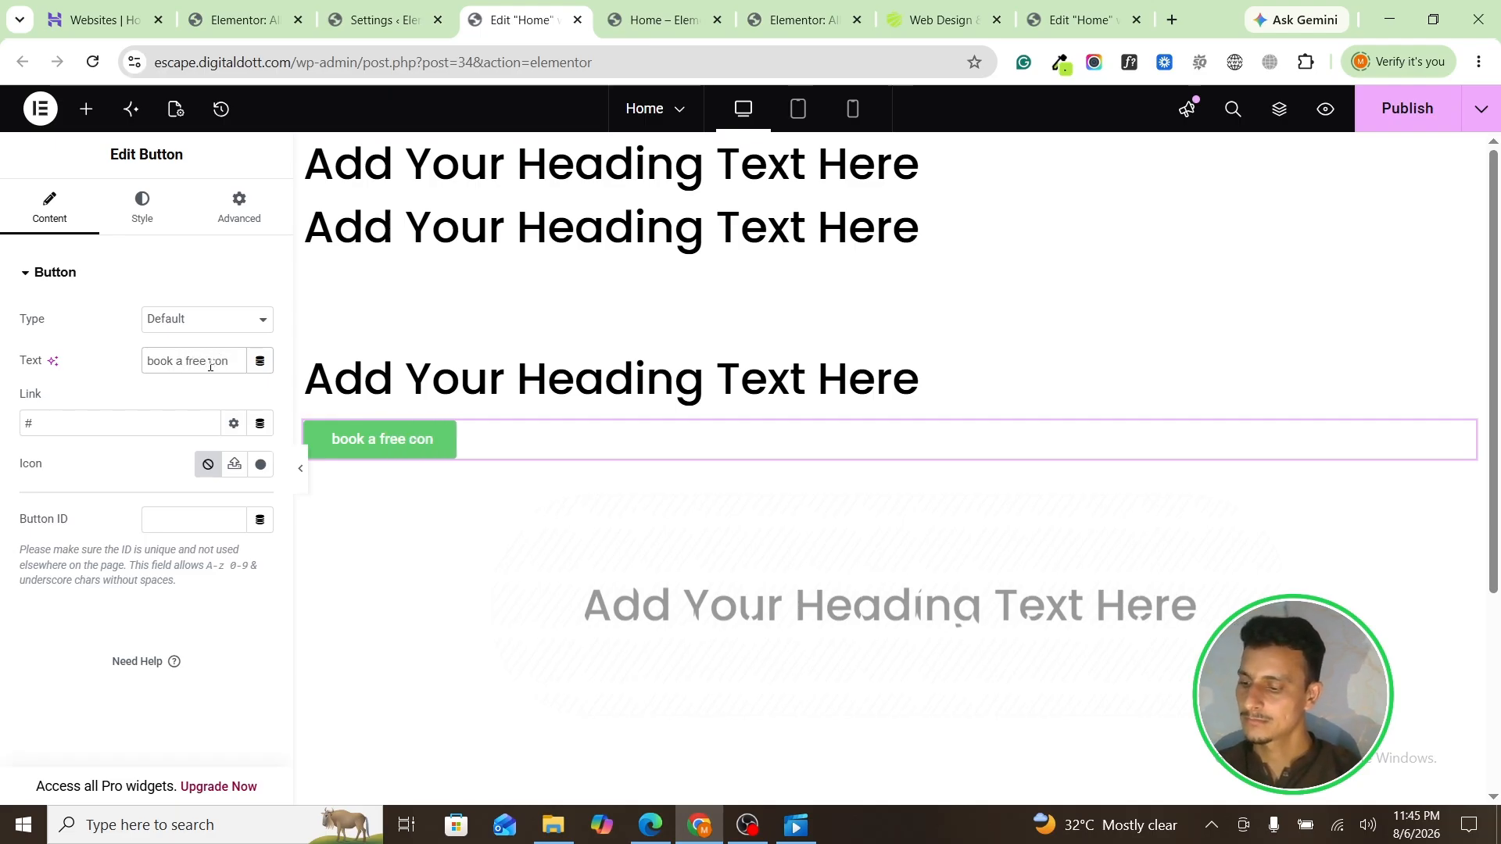
type("sulata")
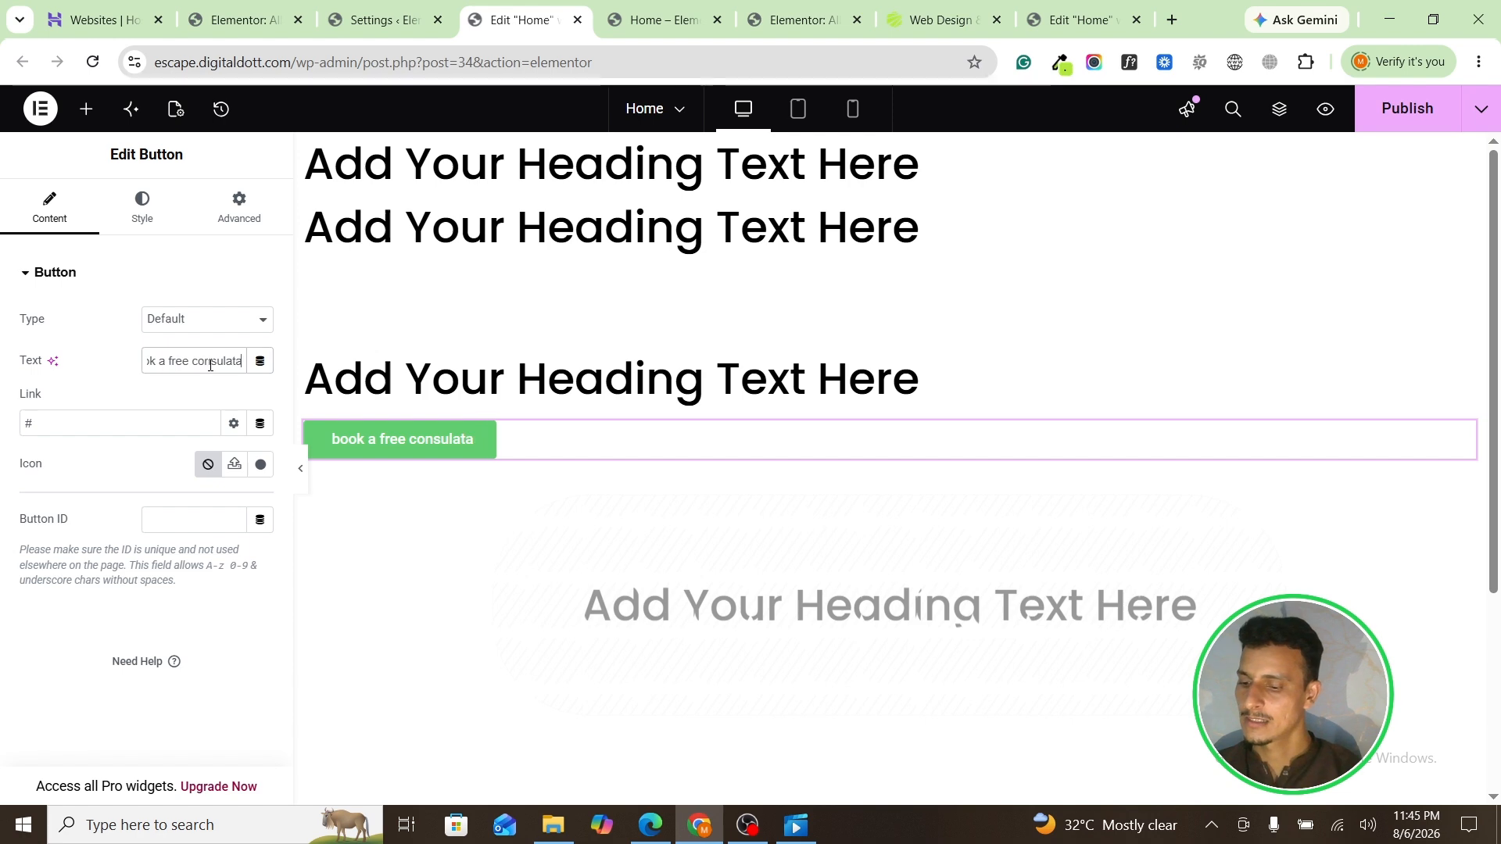
type("tio")
double_click(210, 362)
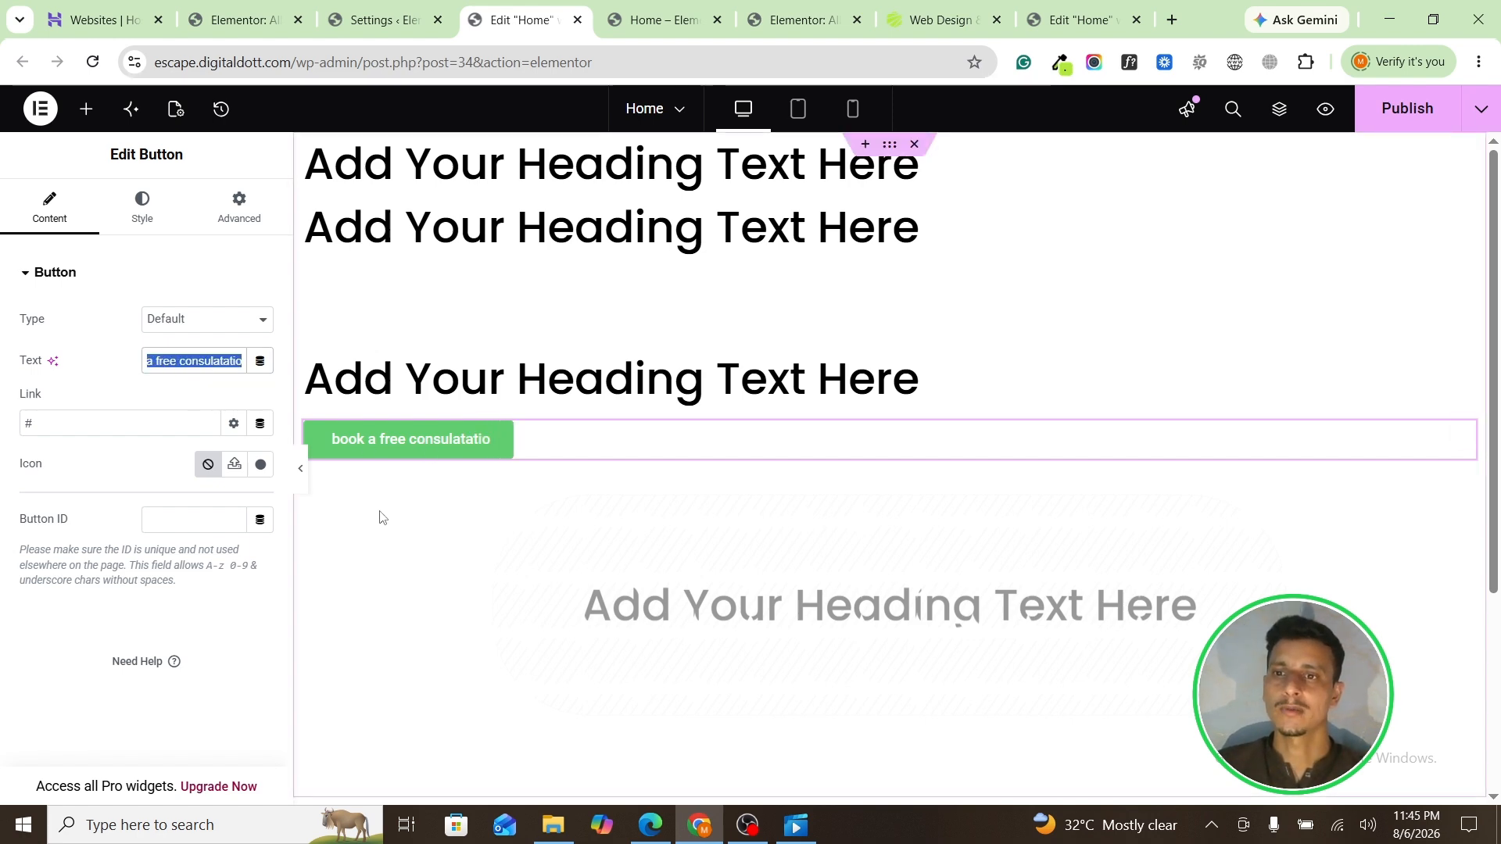
Step: Add the Bell icon from the icon library after the button's text, with an icon spacing of 16 px
left_click_drag(65, 423, 2, 430)
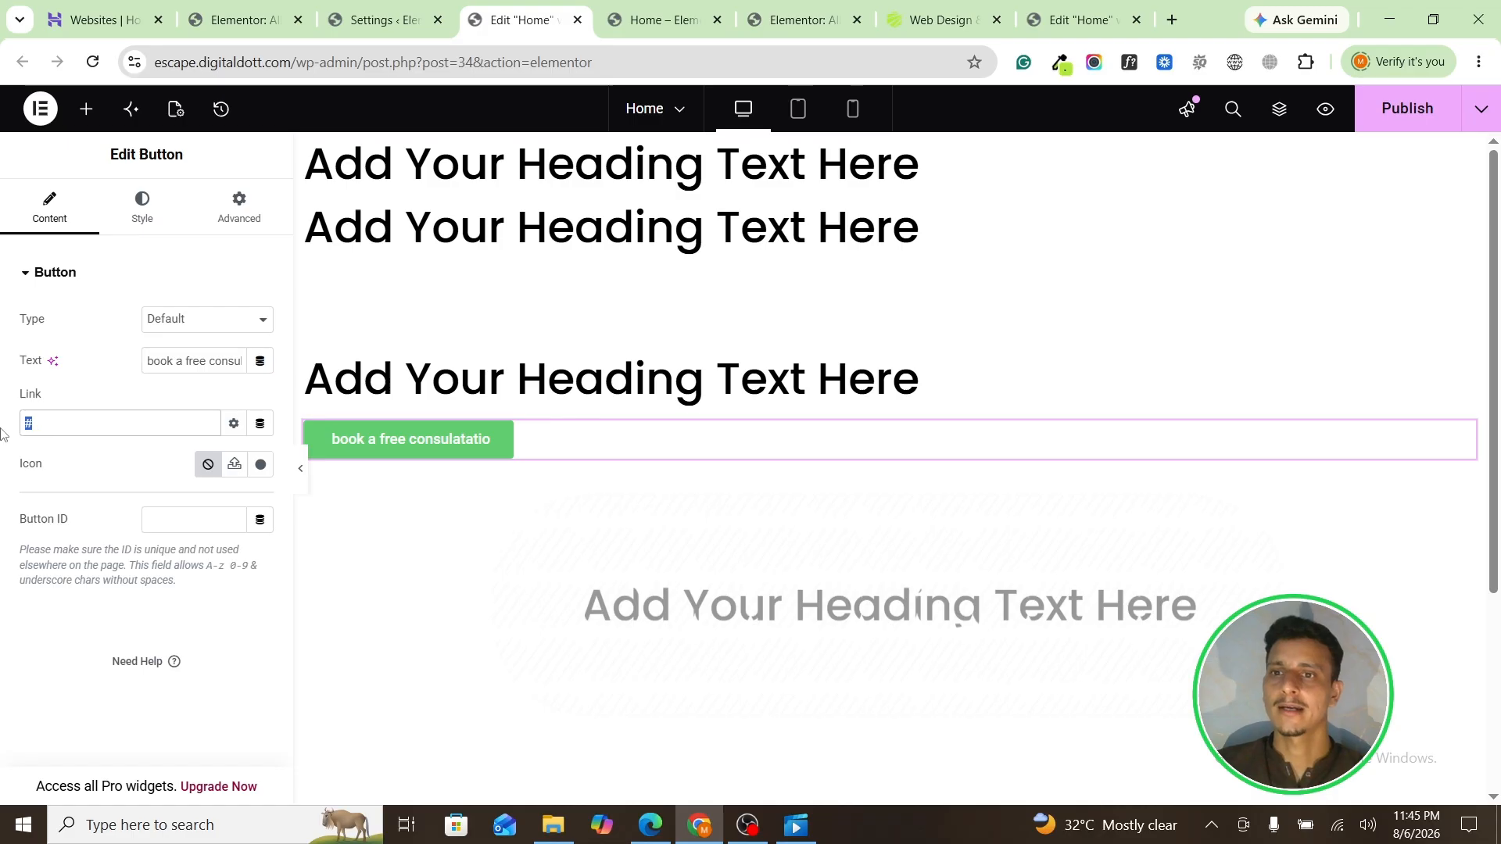
left_click(260, 464)
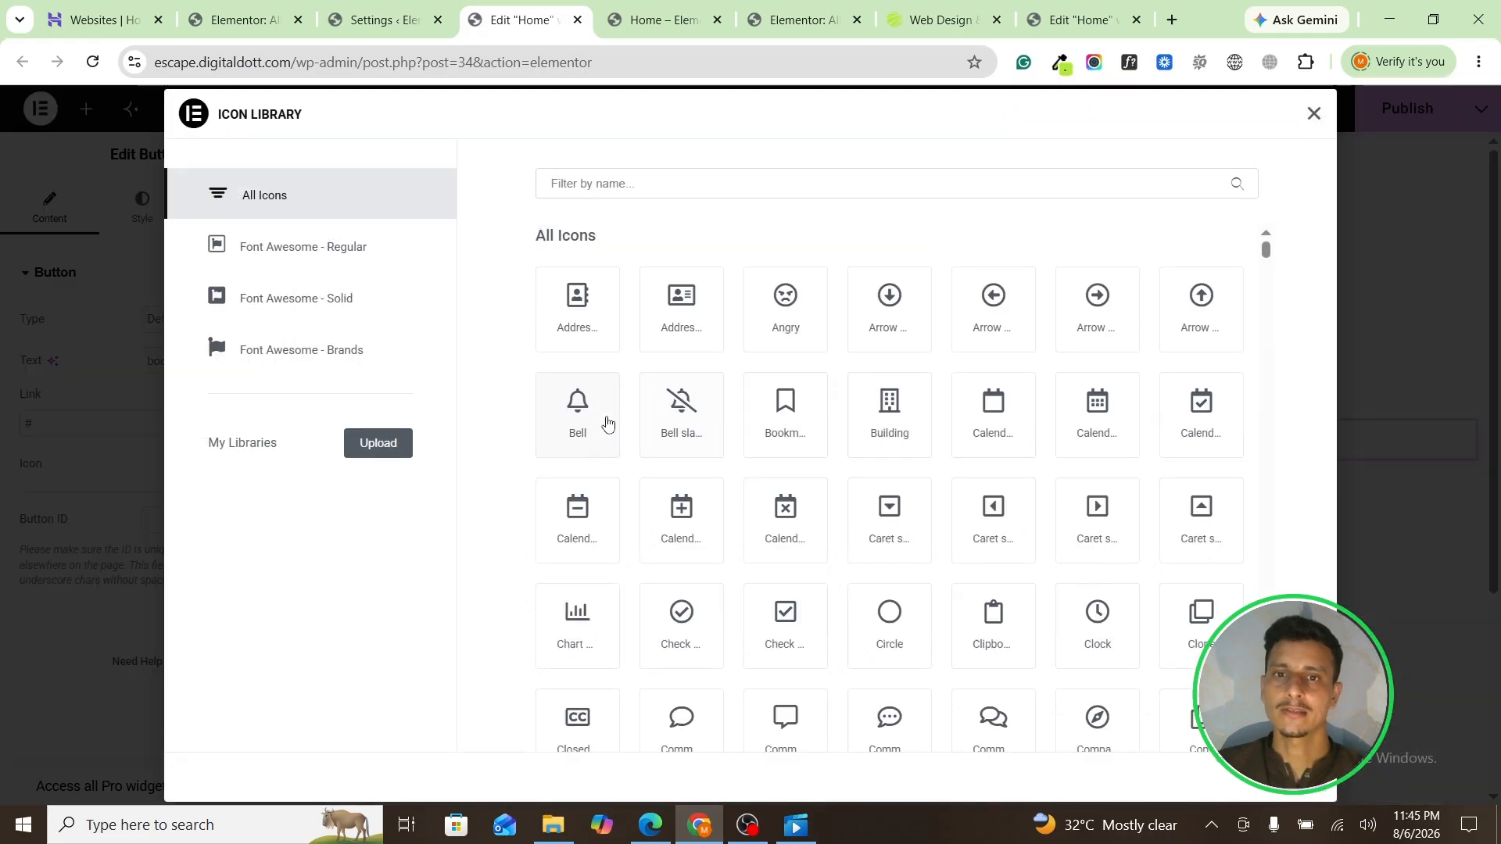
left_click(602, 416)
left_click(1280, 776)
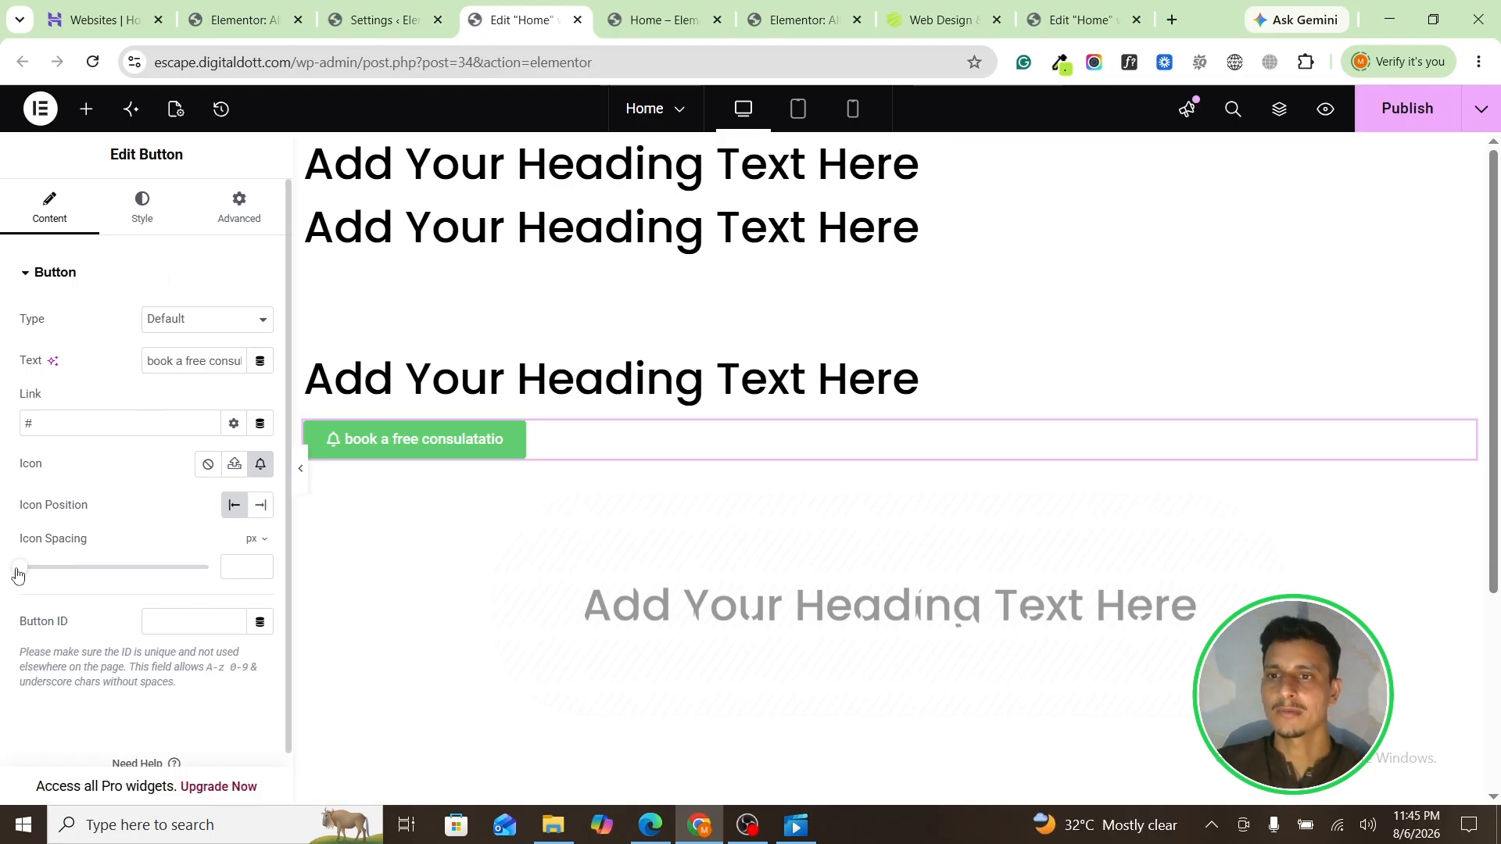
left_click_drag(19, 575, 82, 578)
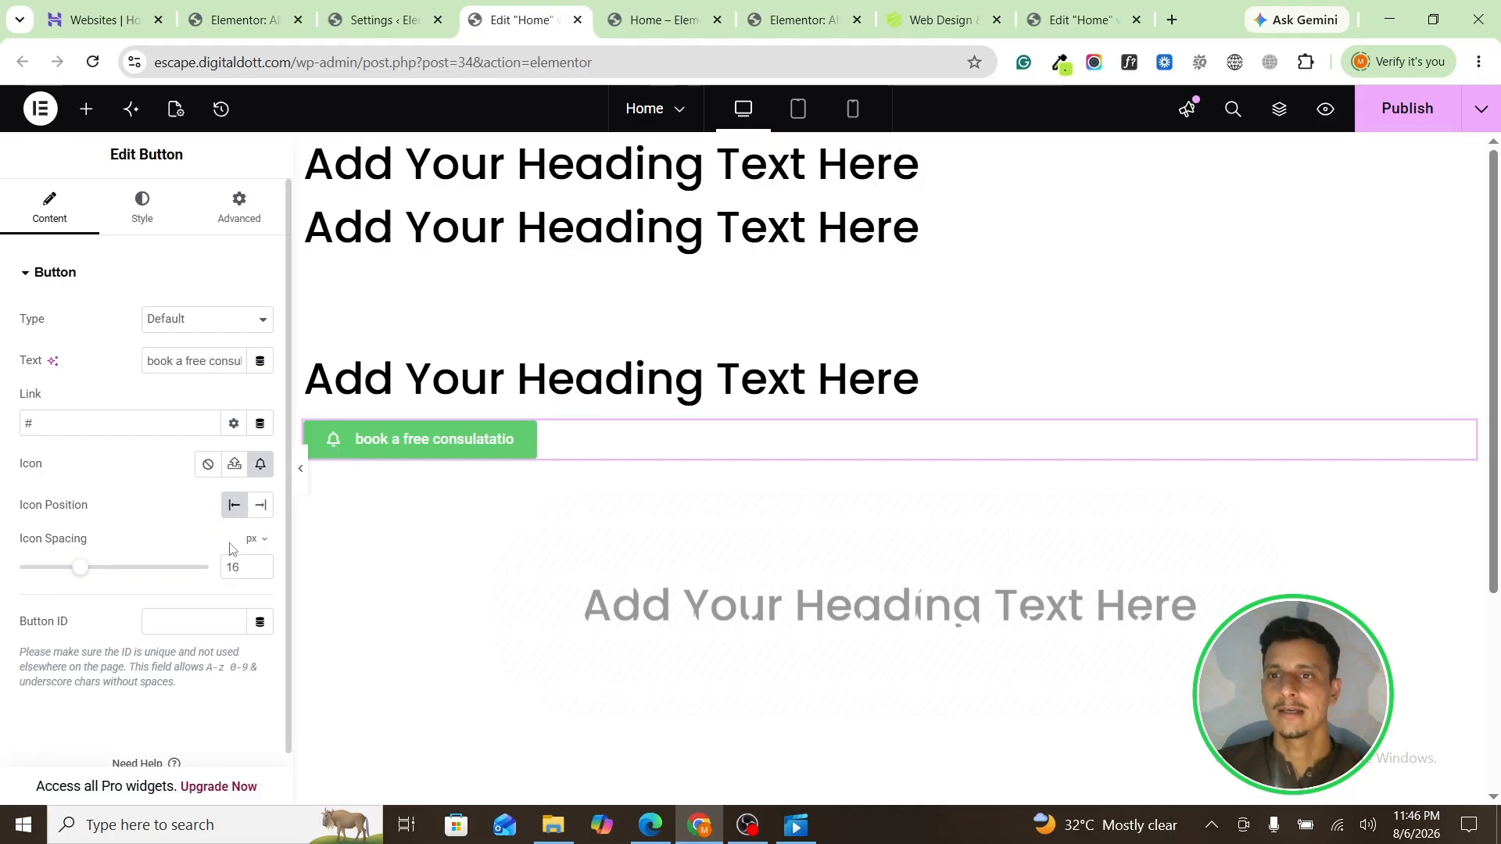
left_click(259, 508)
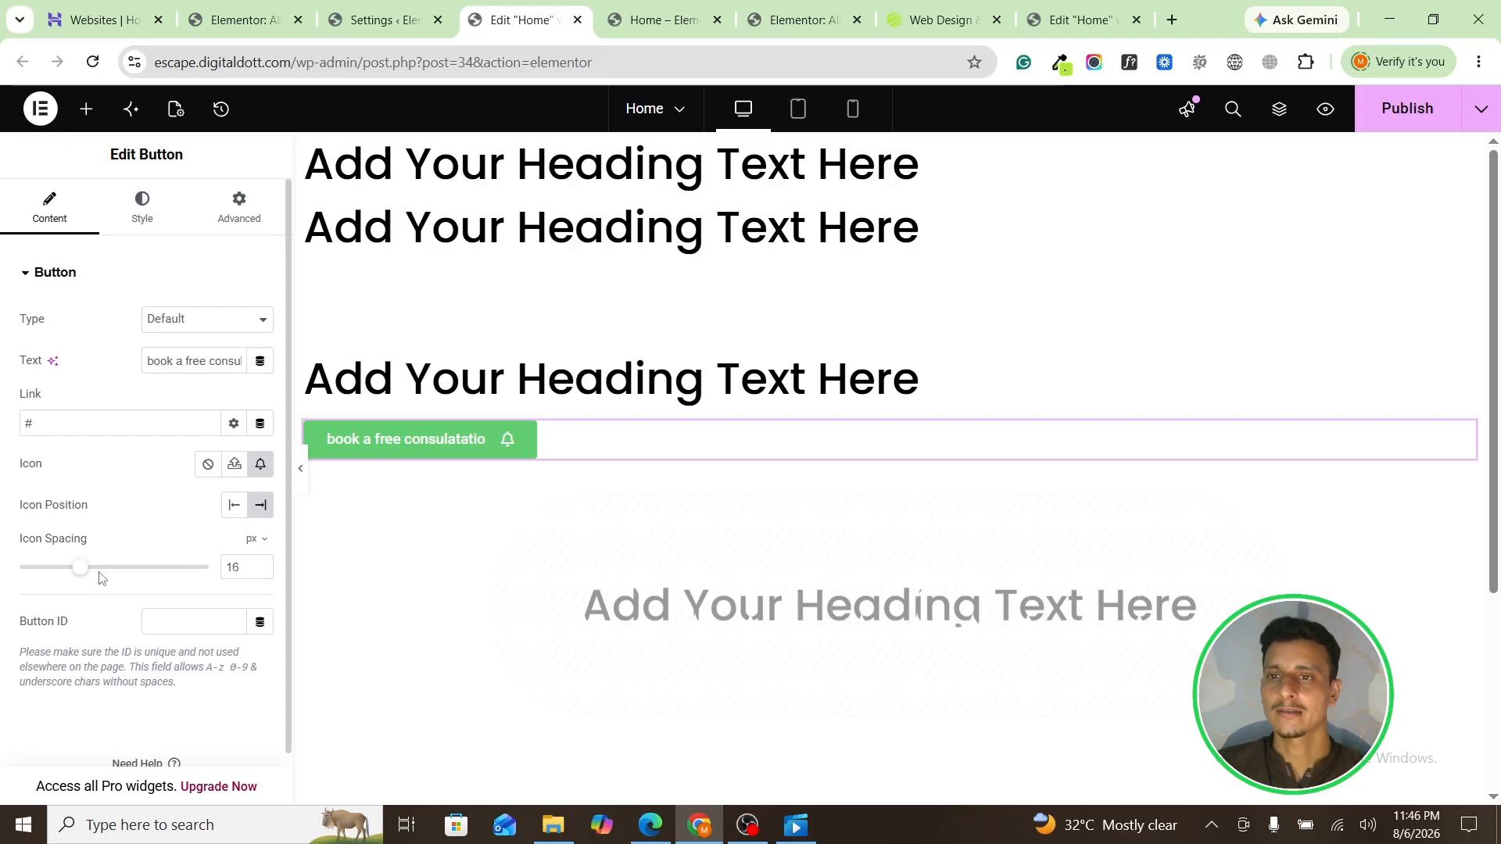
Step: Review the note on the Button ID and the dynamic content option for the button's link
left_click(175, 620)
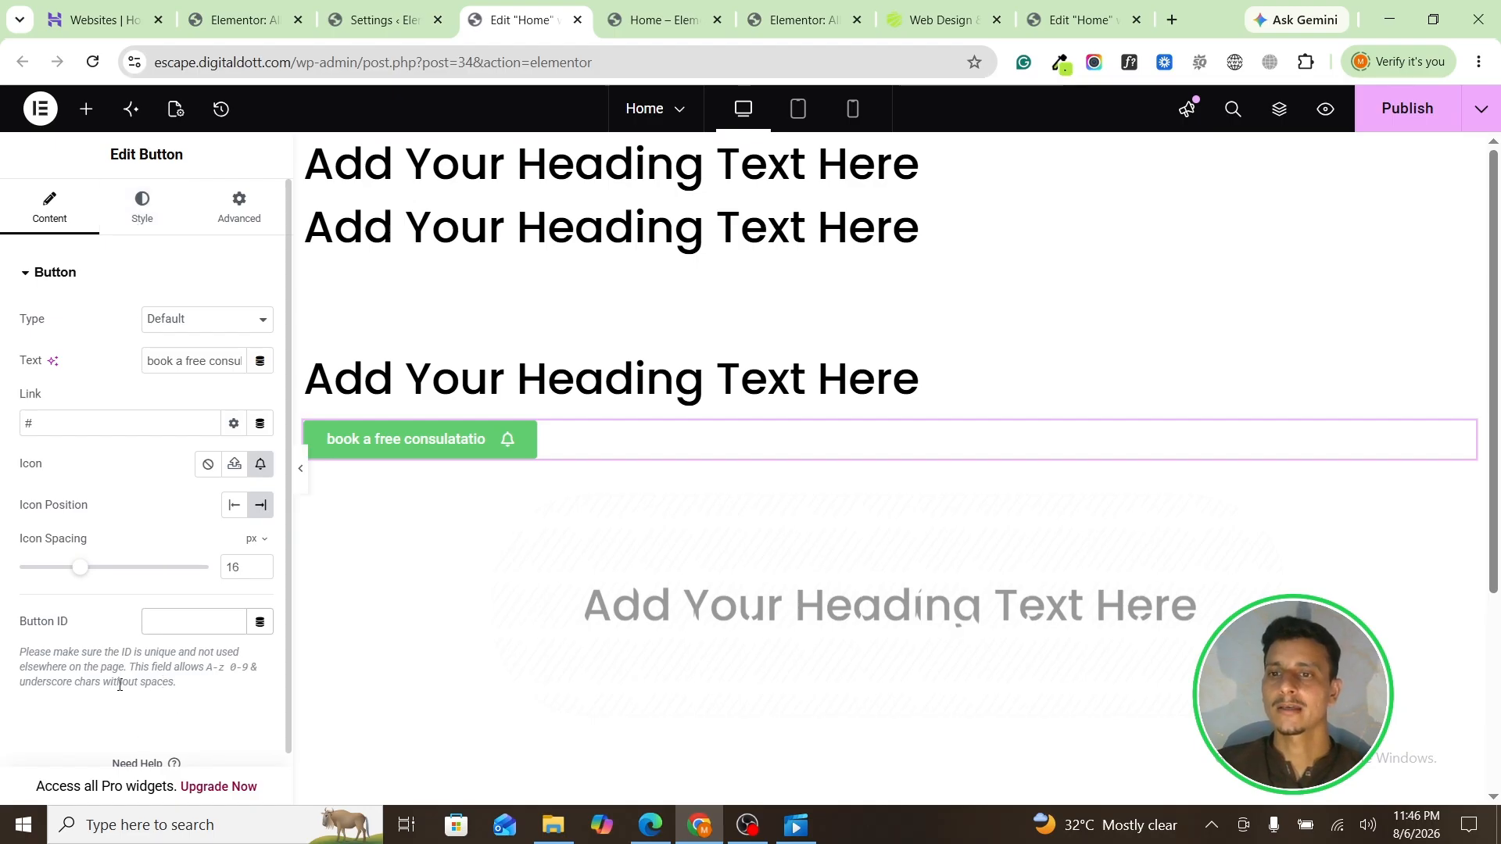
left_click_drag(194, 690, 3, 661)
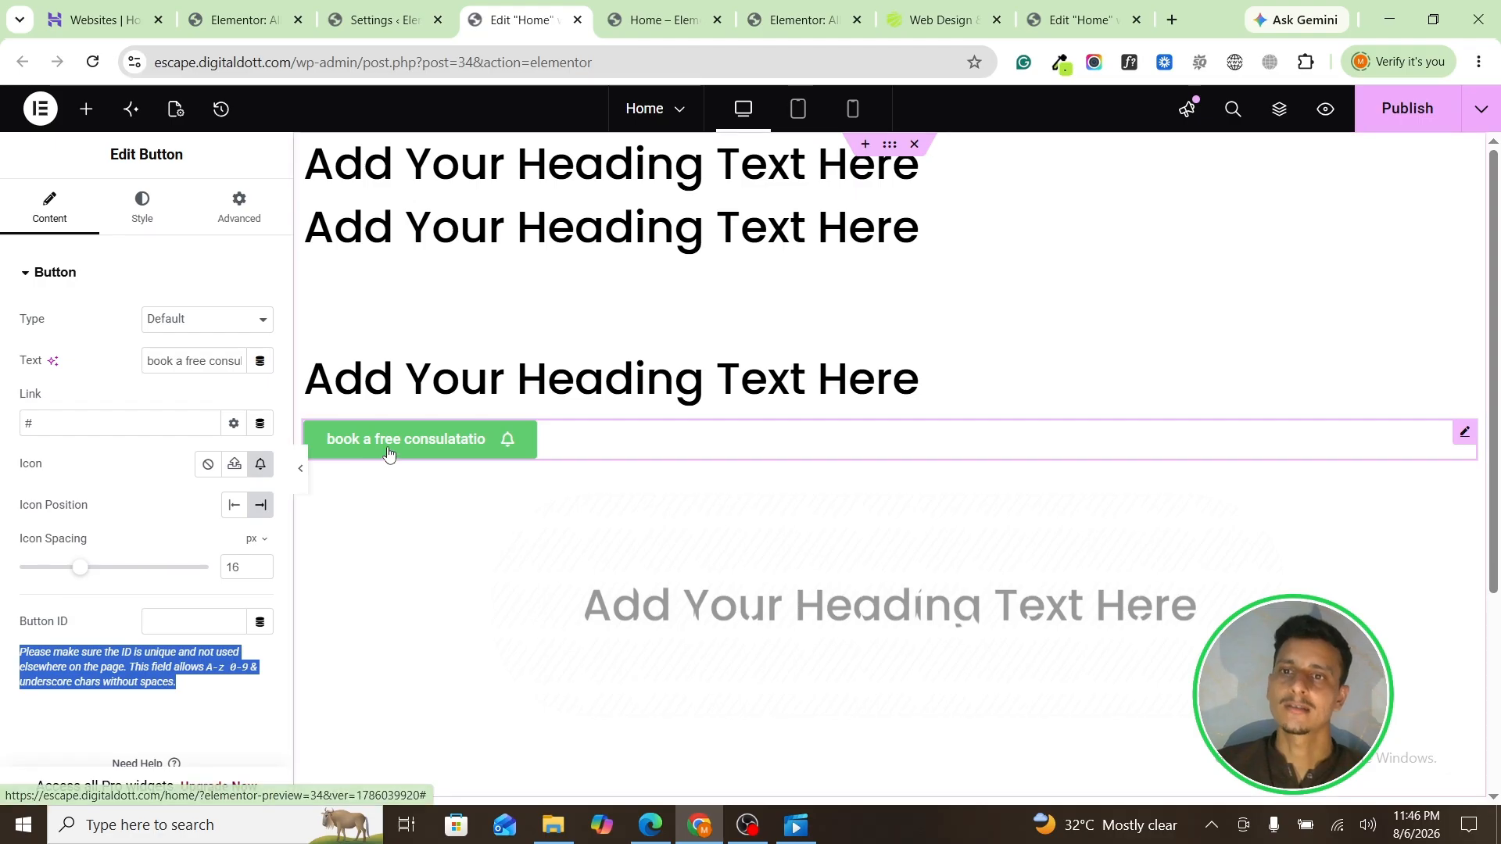
left_click(260, 429)
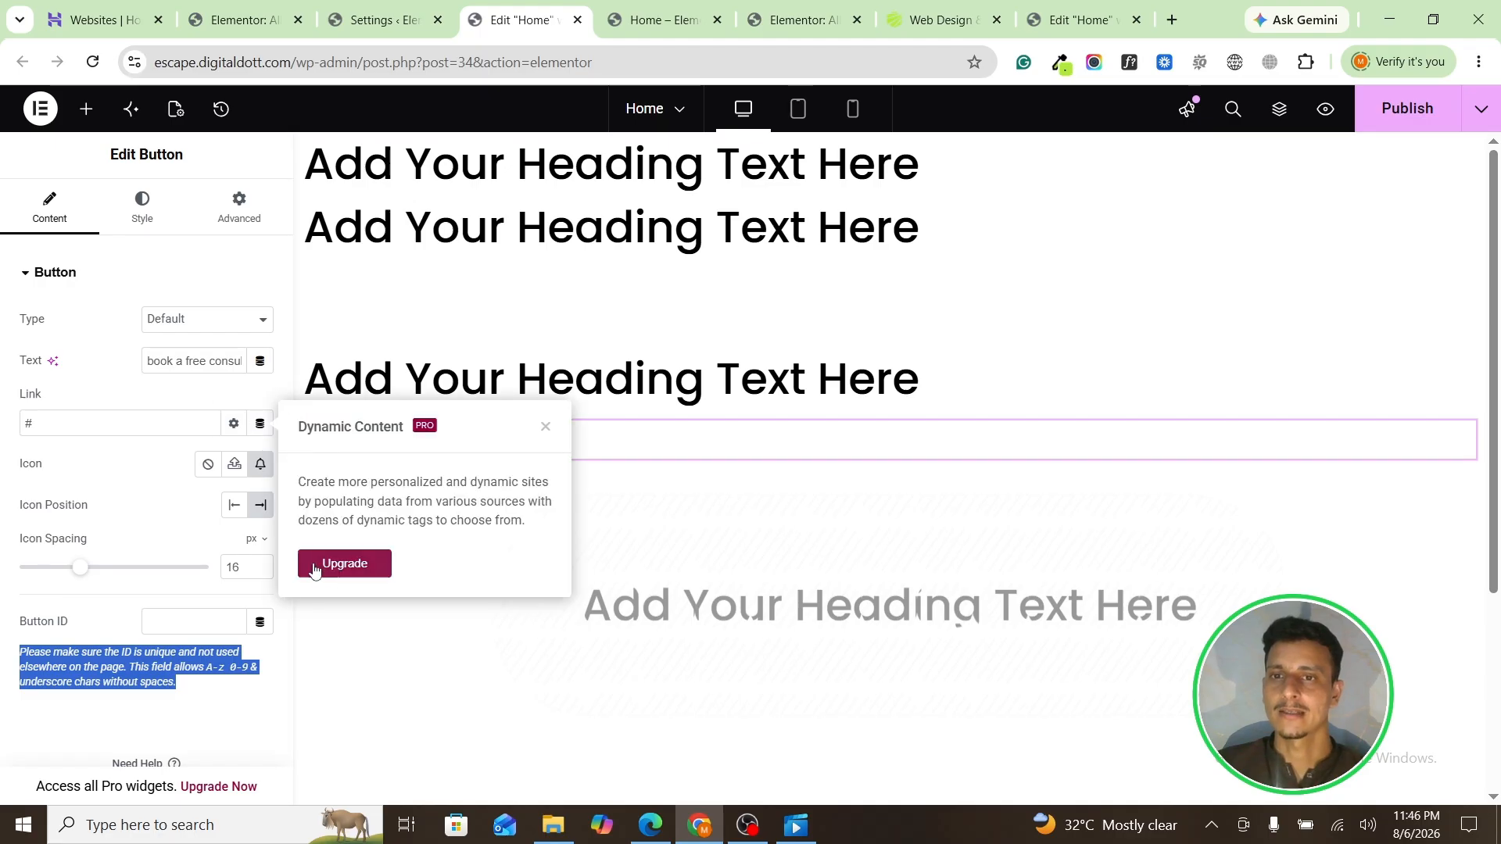
left_click_drag(339, 572, 323, 468)
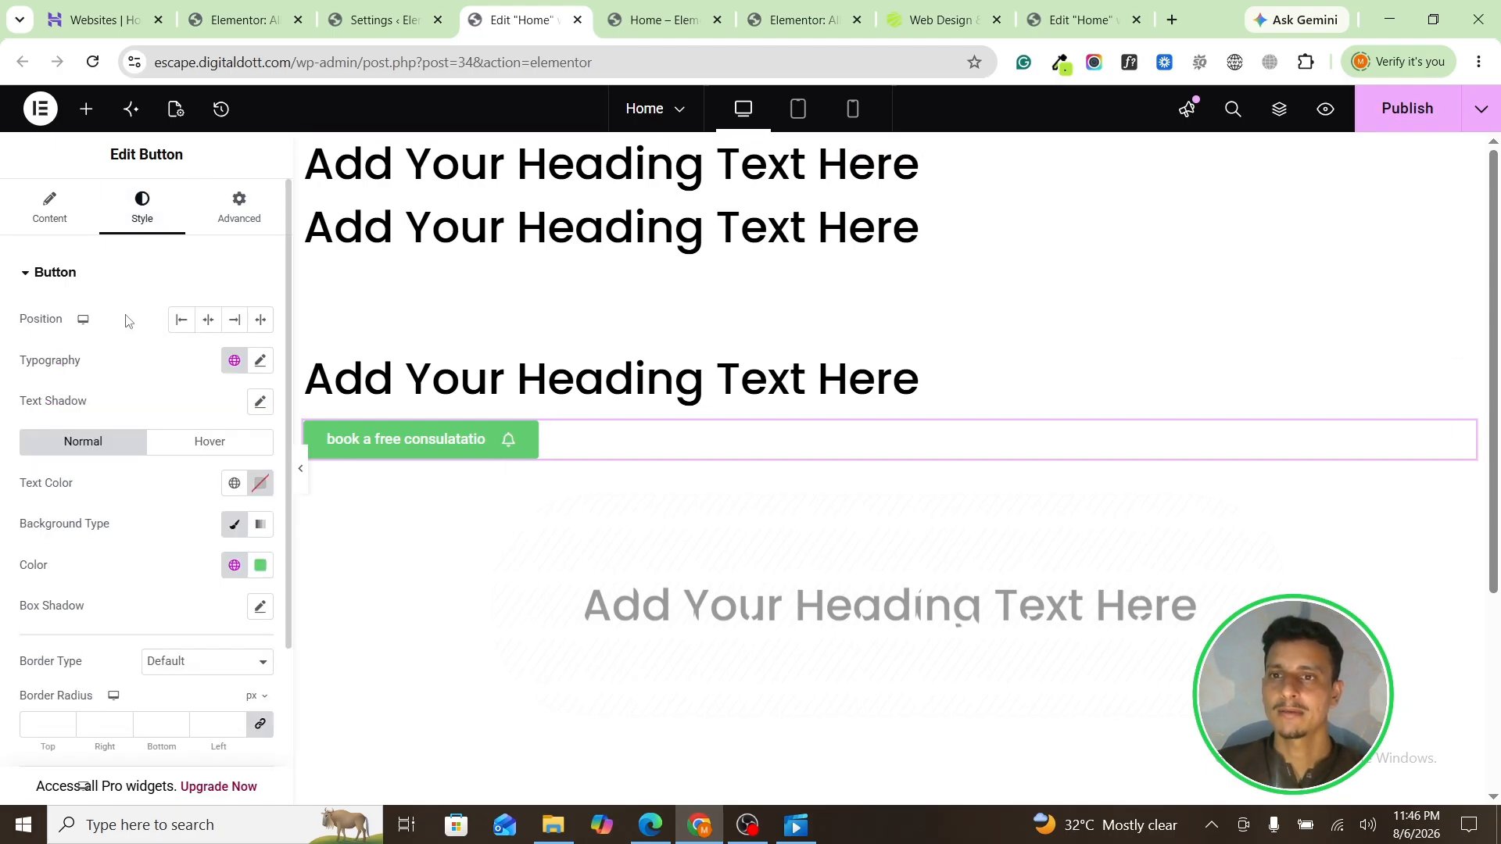
Step: Try the button's right, center and left positions in its style settings, and stretch it across the full container width
left_click(235, 323)
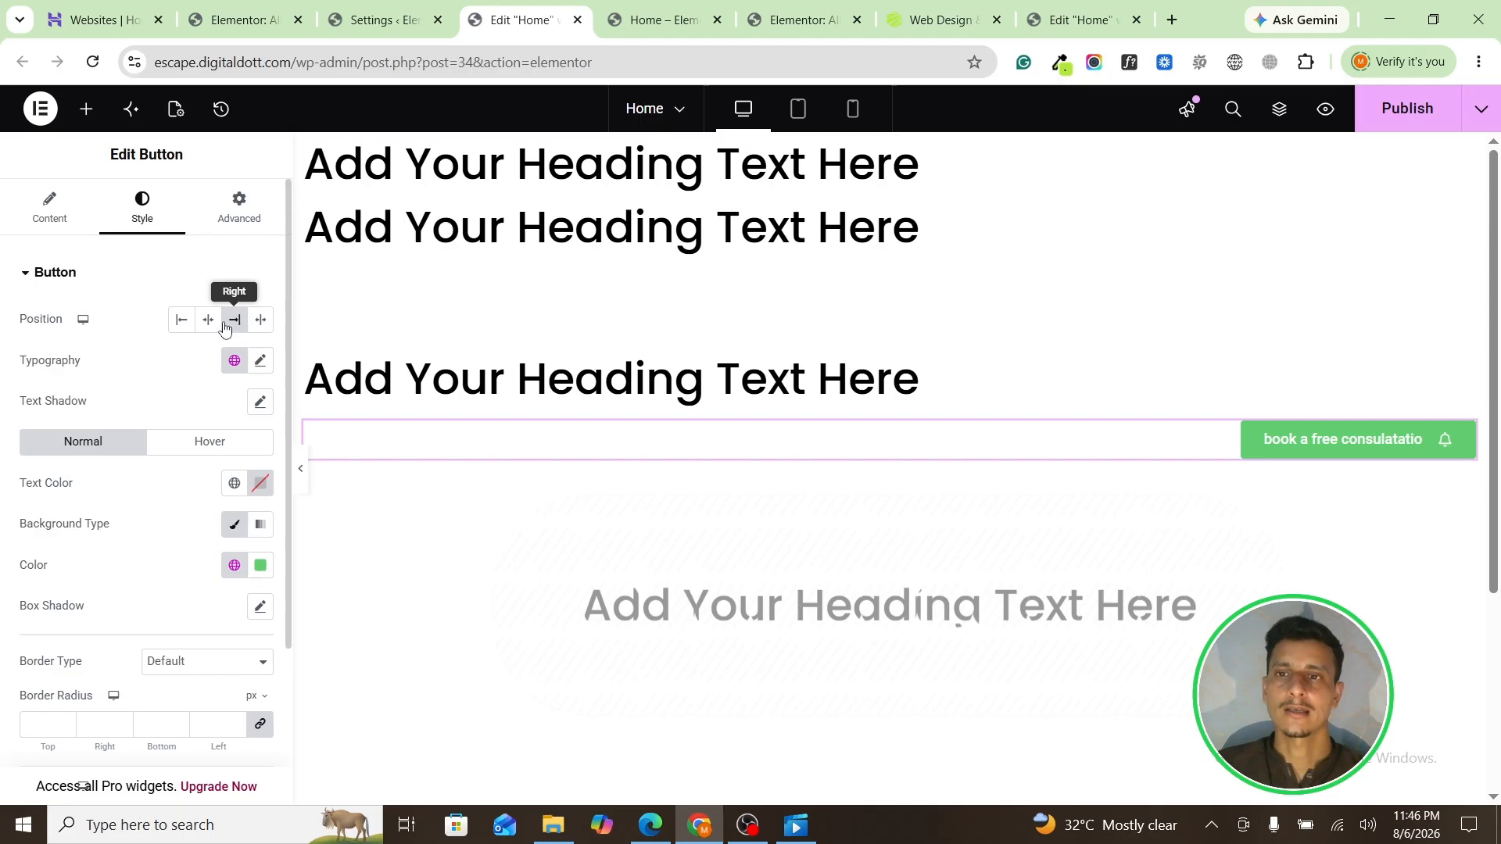
left_click(201, 325)
left_click(181, 321)
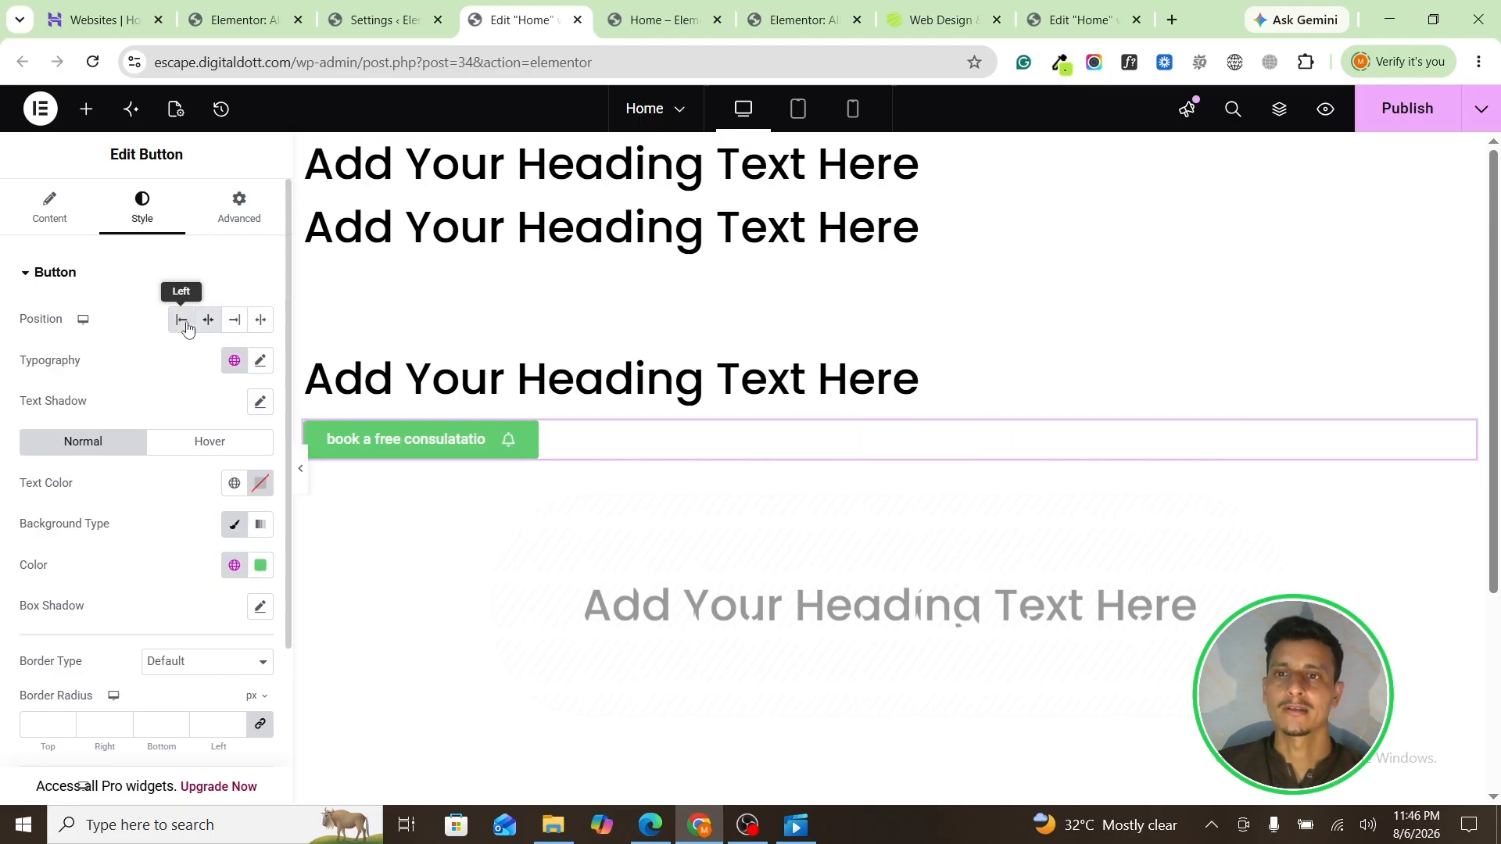
left_click(259, 322)
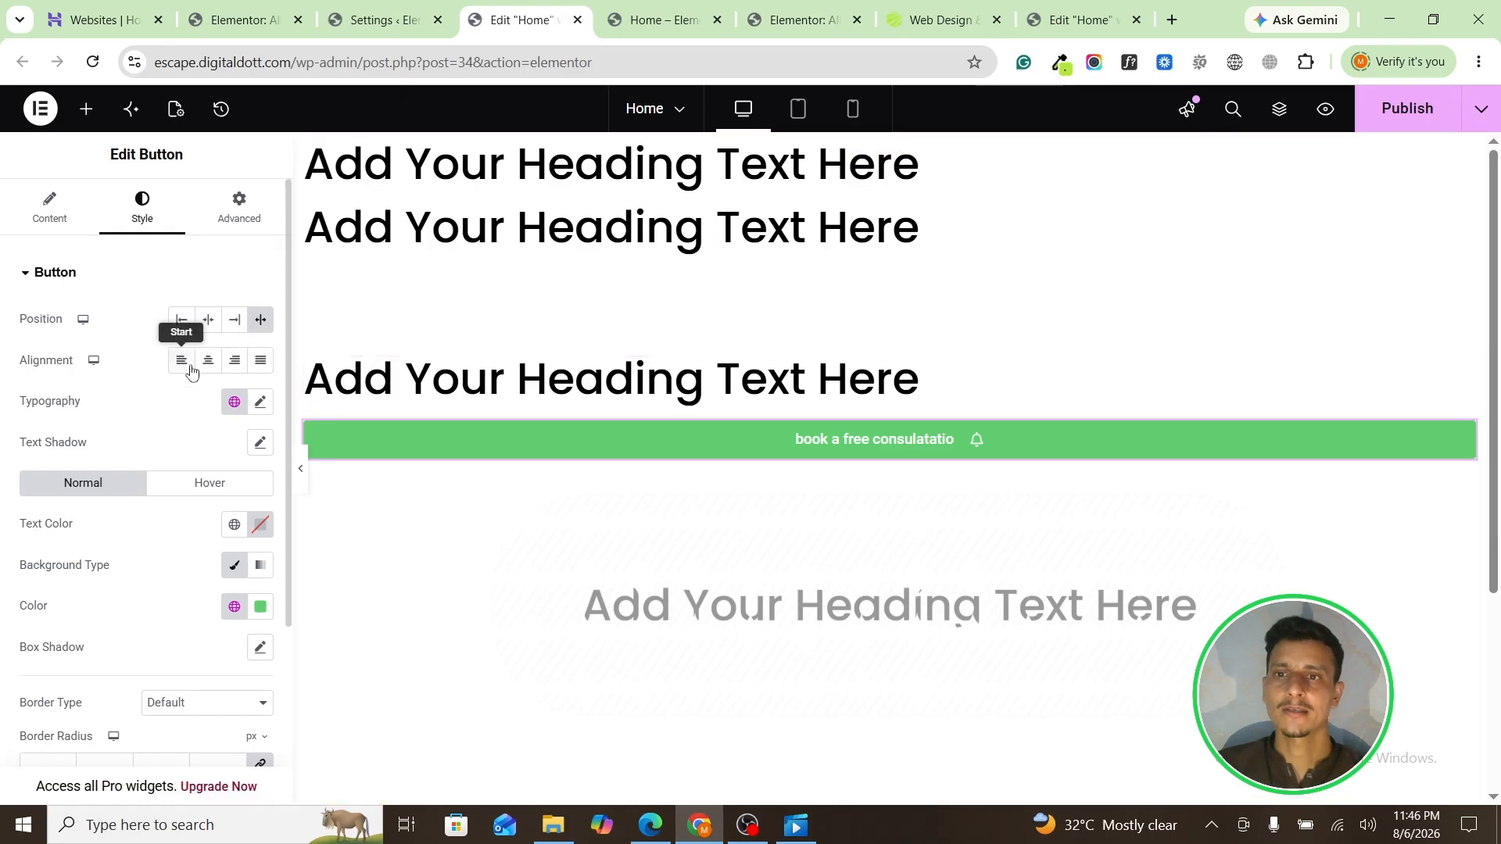
Step: Try start alignment for the button's content, justify it instead, and change the button's font family to Roboto Condensed
left_click(186, 365)
left_click(261, 360)
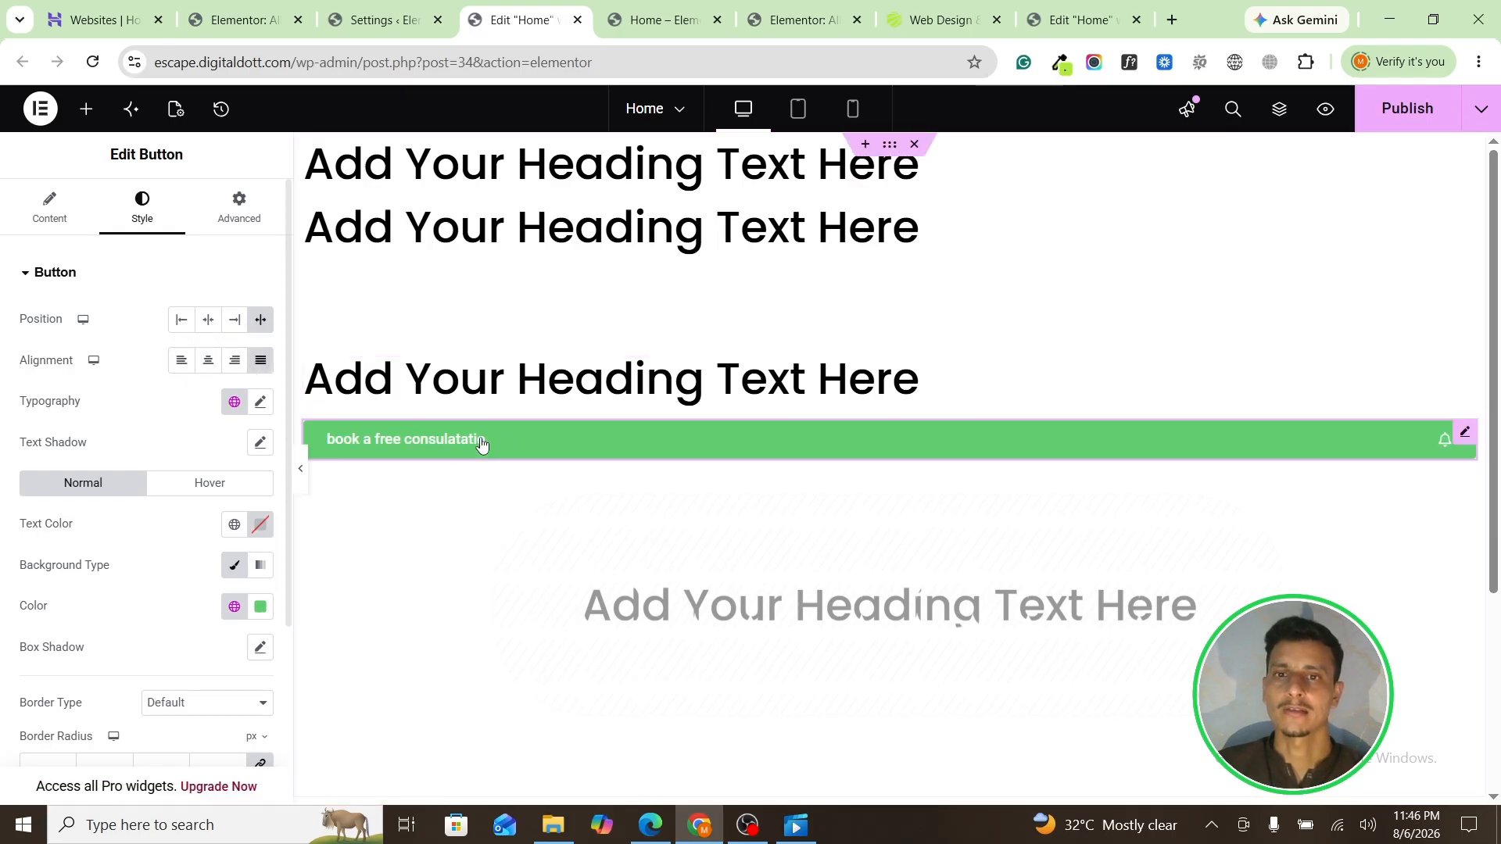
left_click(260, 402)
scroll(240, 501, "down", 1)
left_click(210, 405)
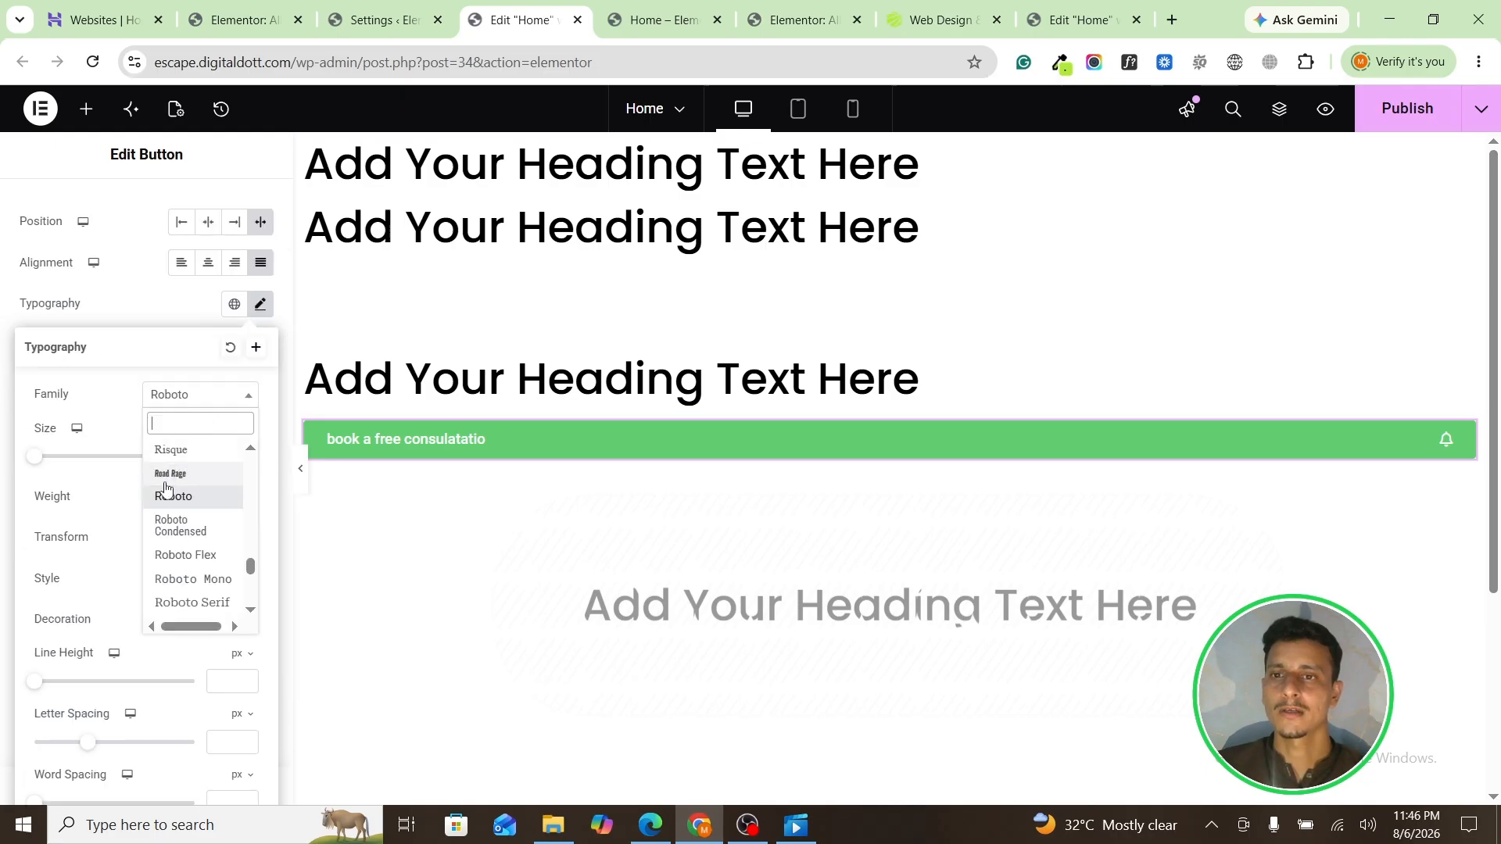
left_click(176, 530)
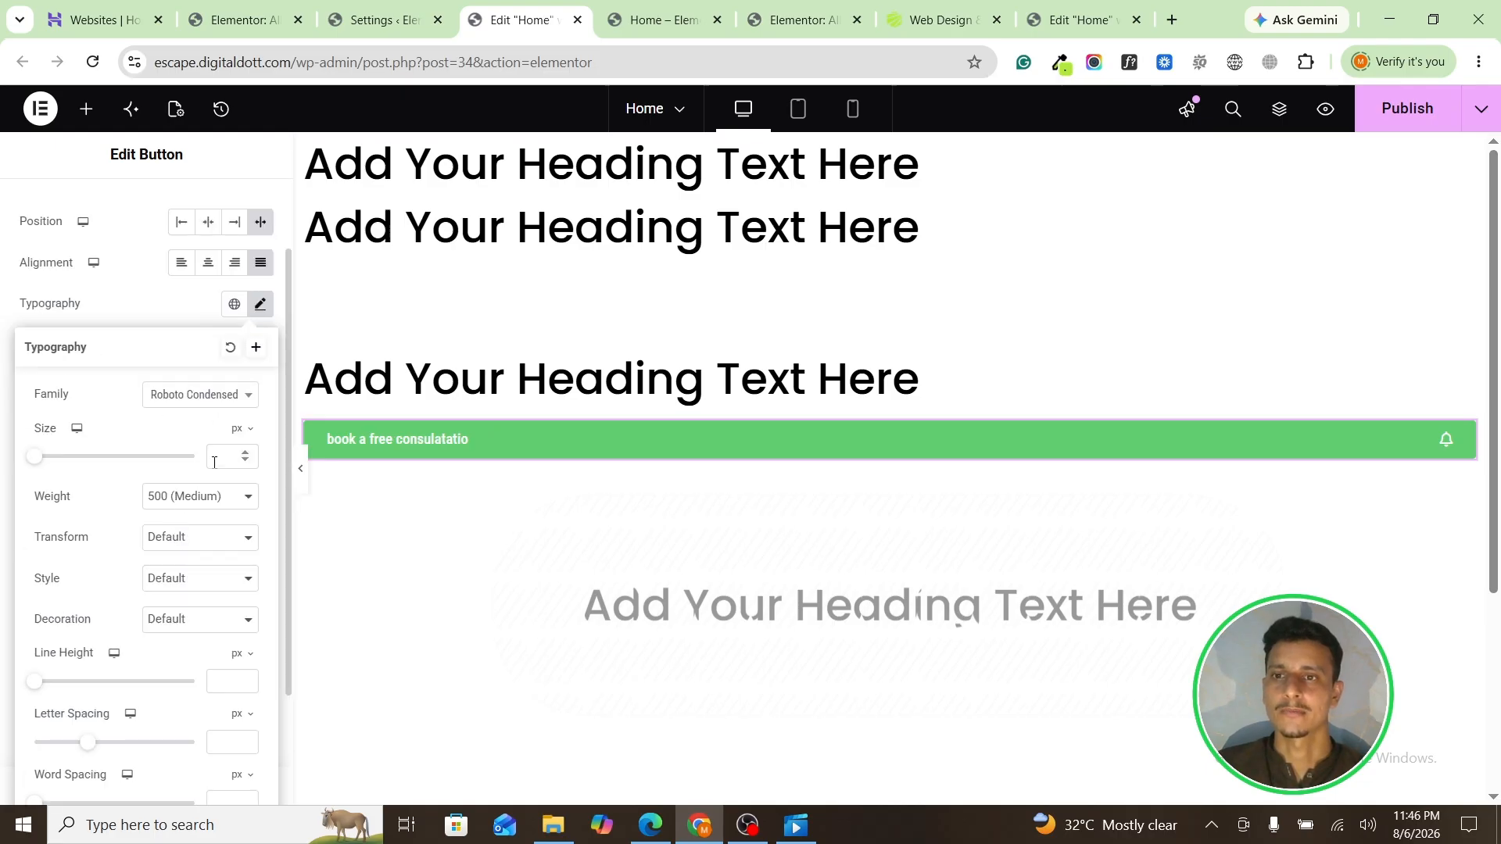
Step: Set the button's text size to 66 px and its font weight to 400 (Normal)
left_click(233, 456)
type("6")
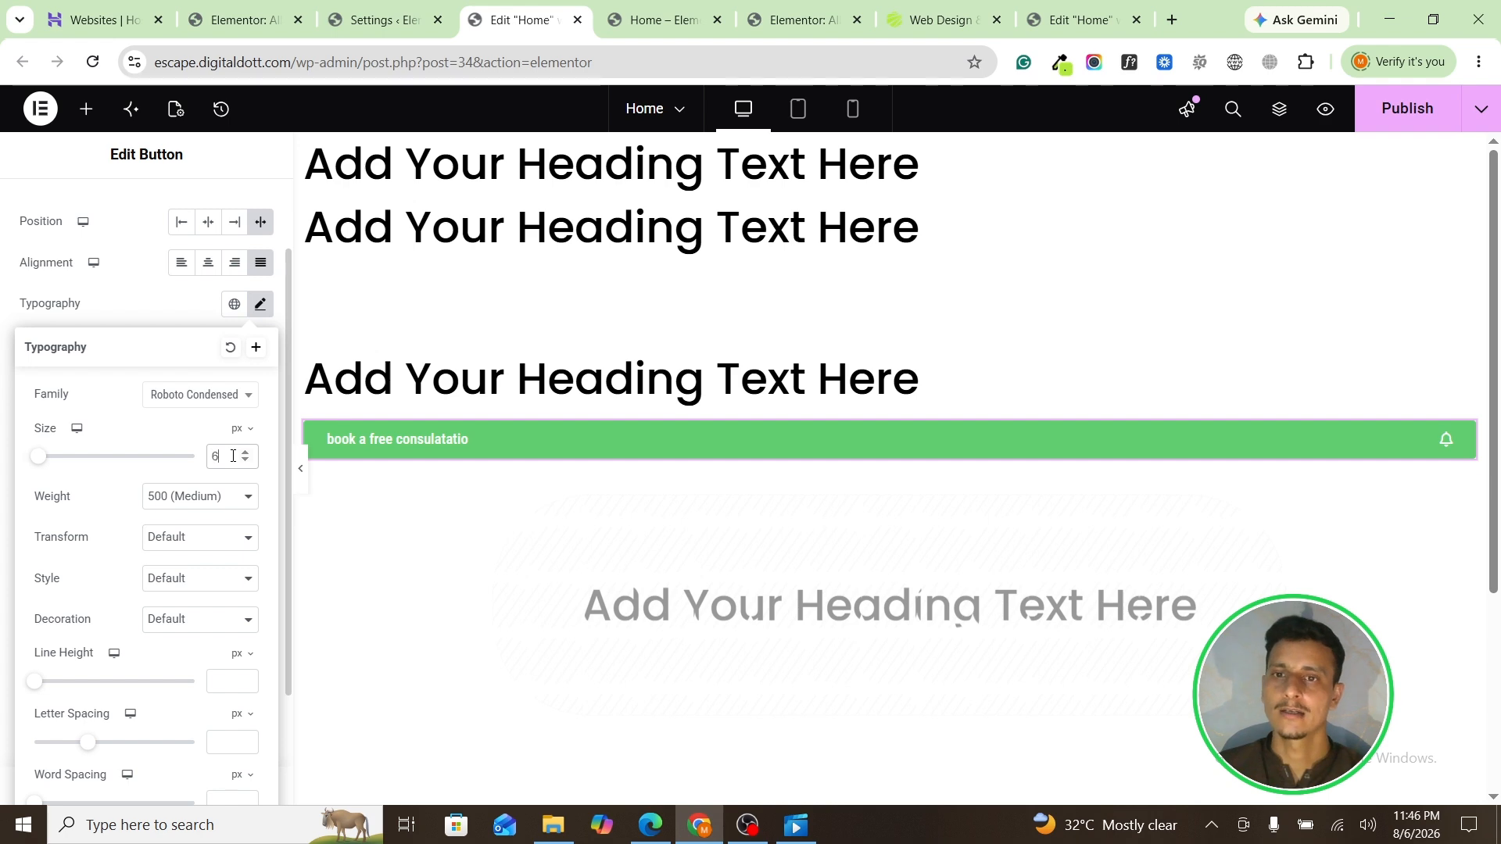
type("6")
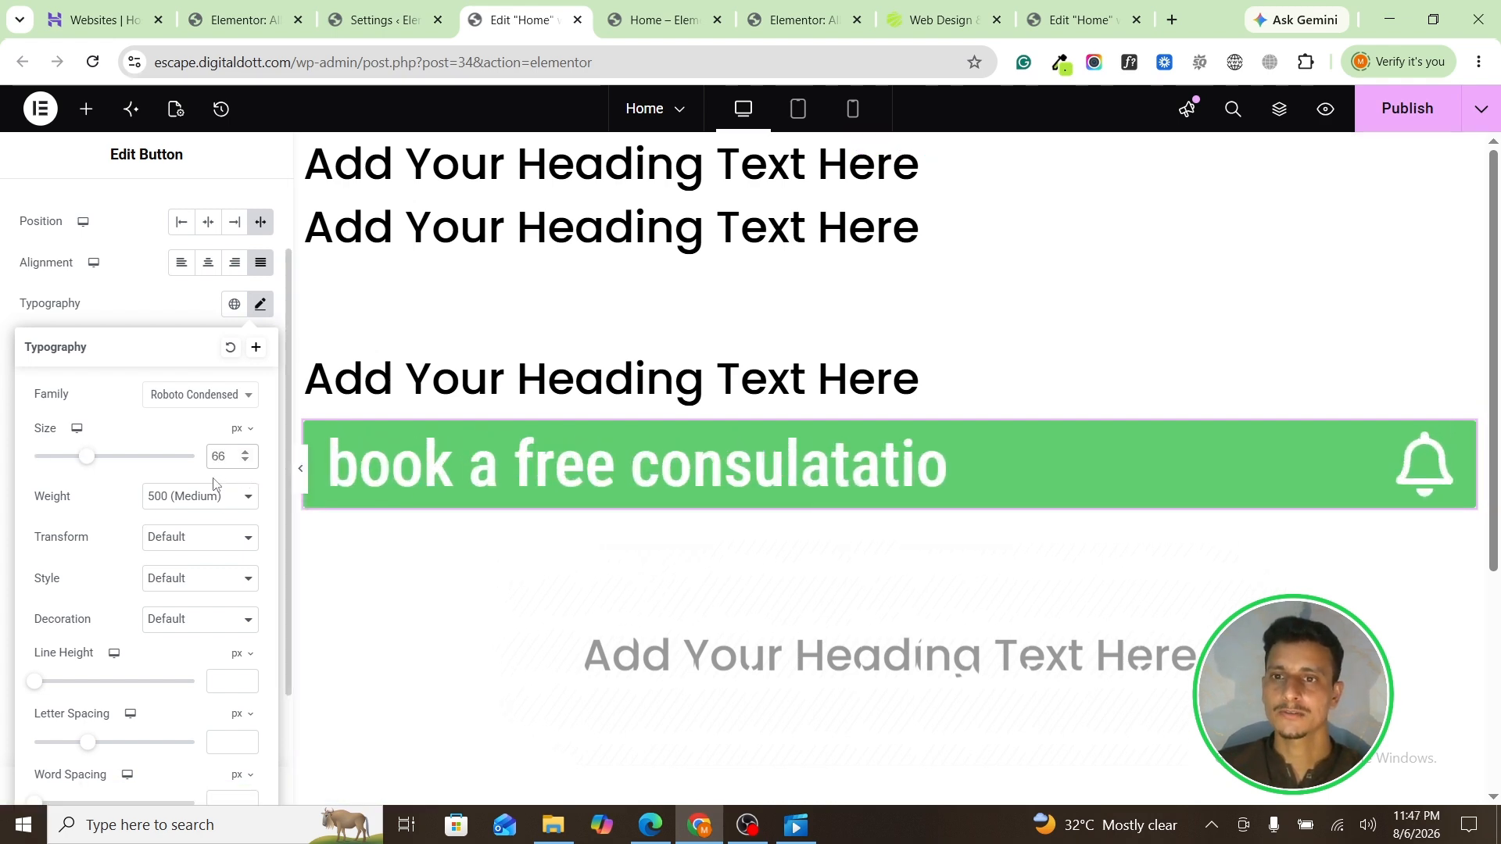
left_click(209, 507)
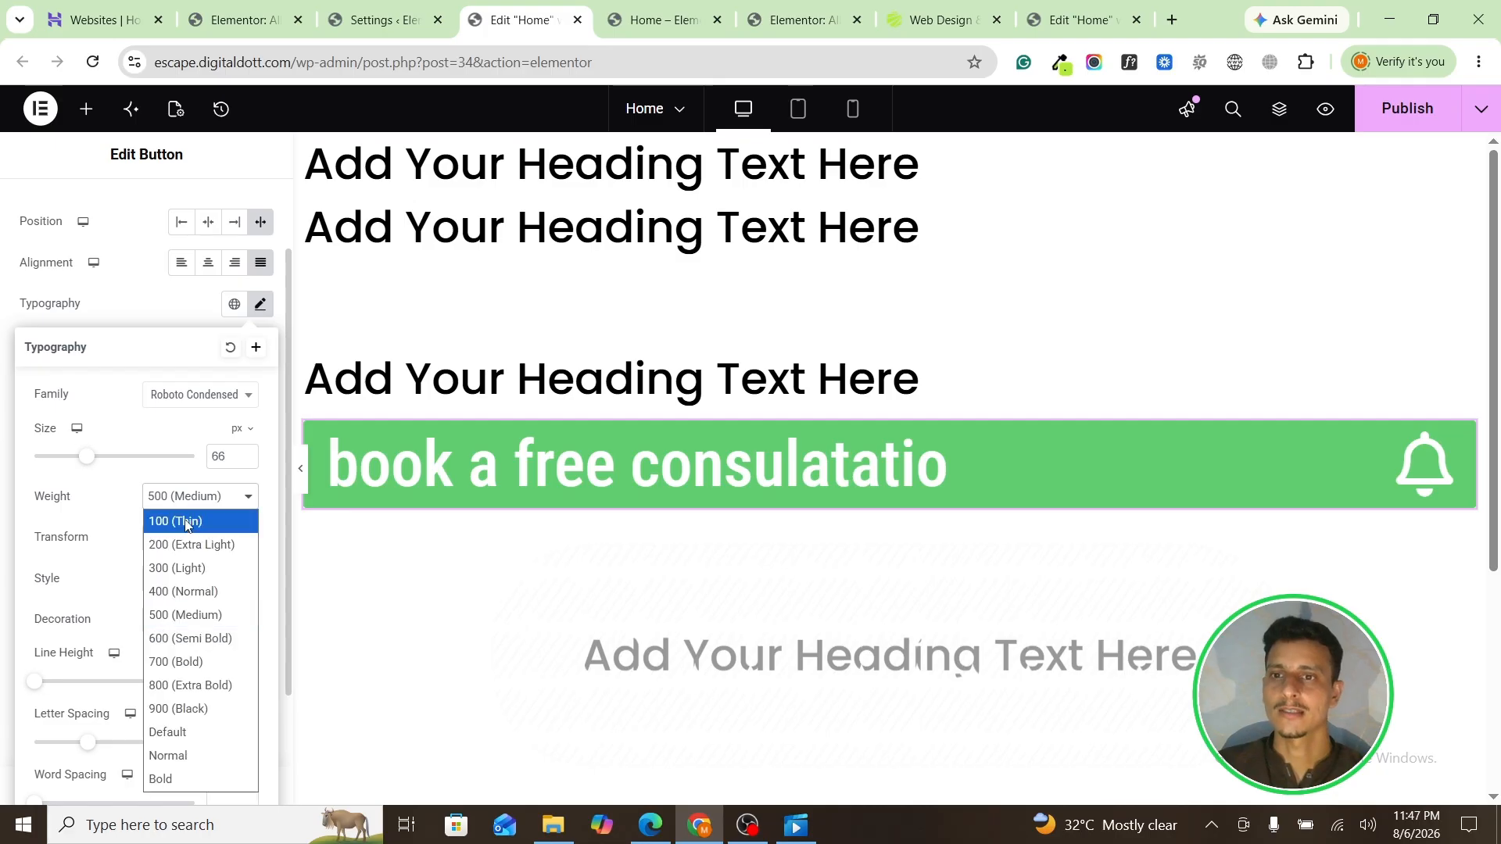
left_click(165, 598)
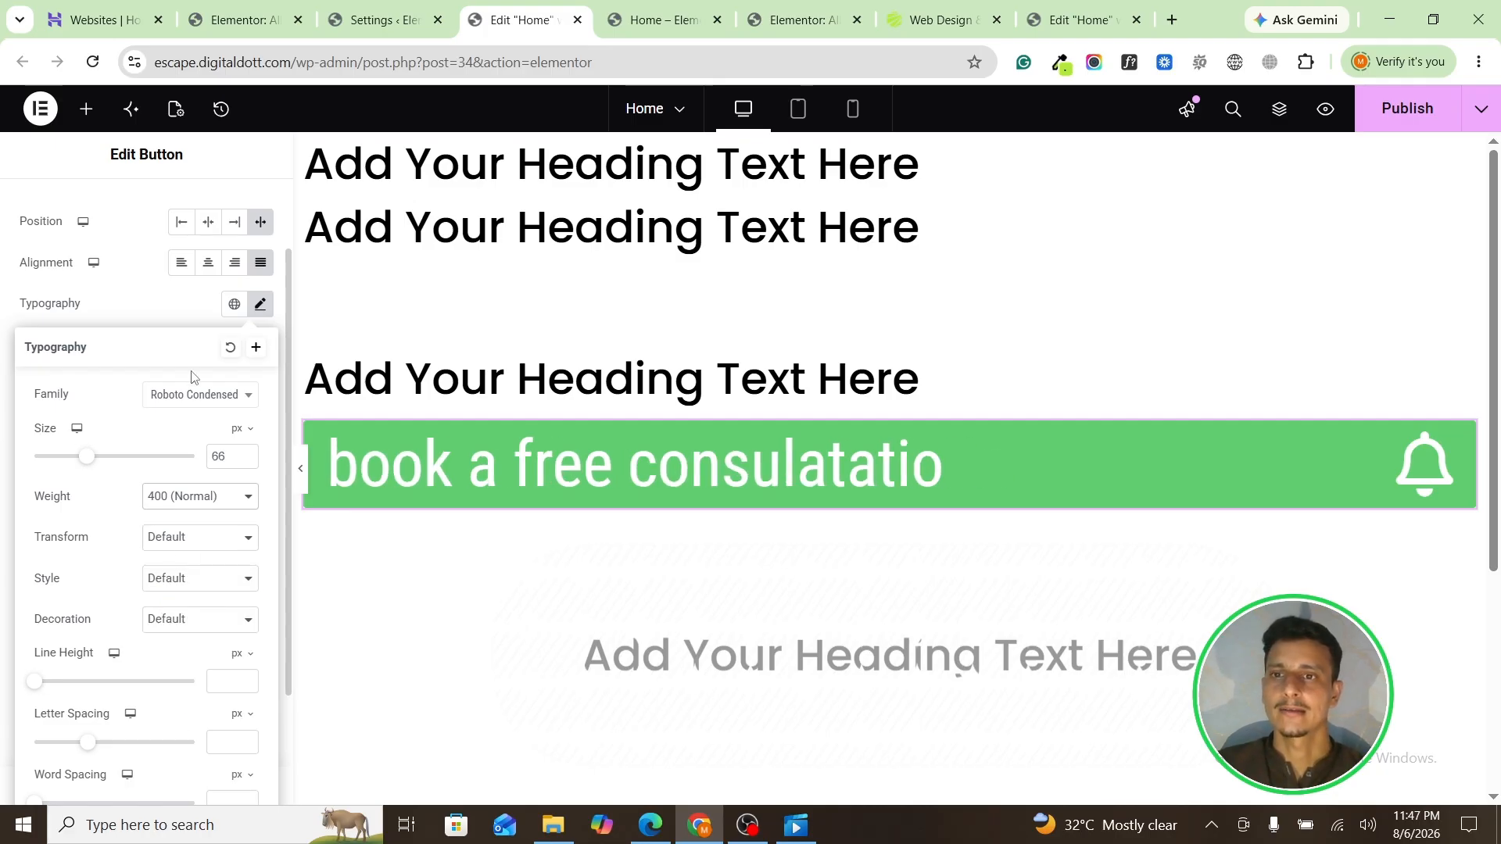
left_click(172, 303)
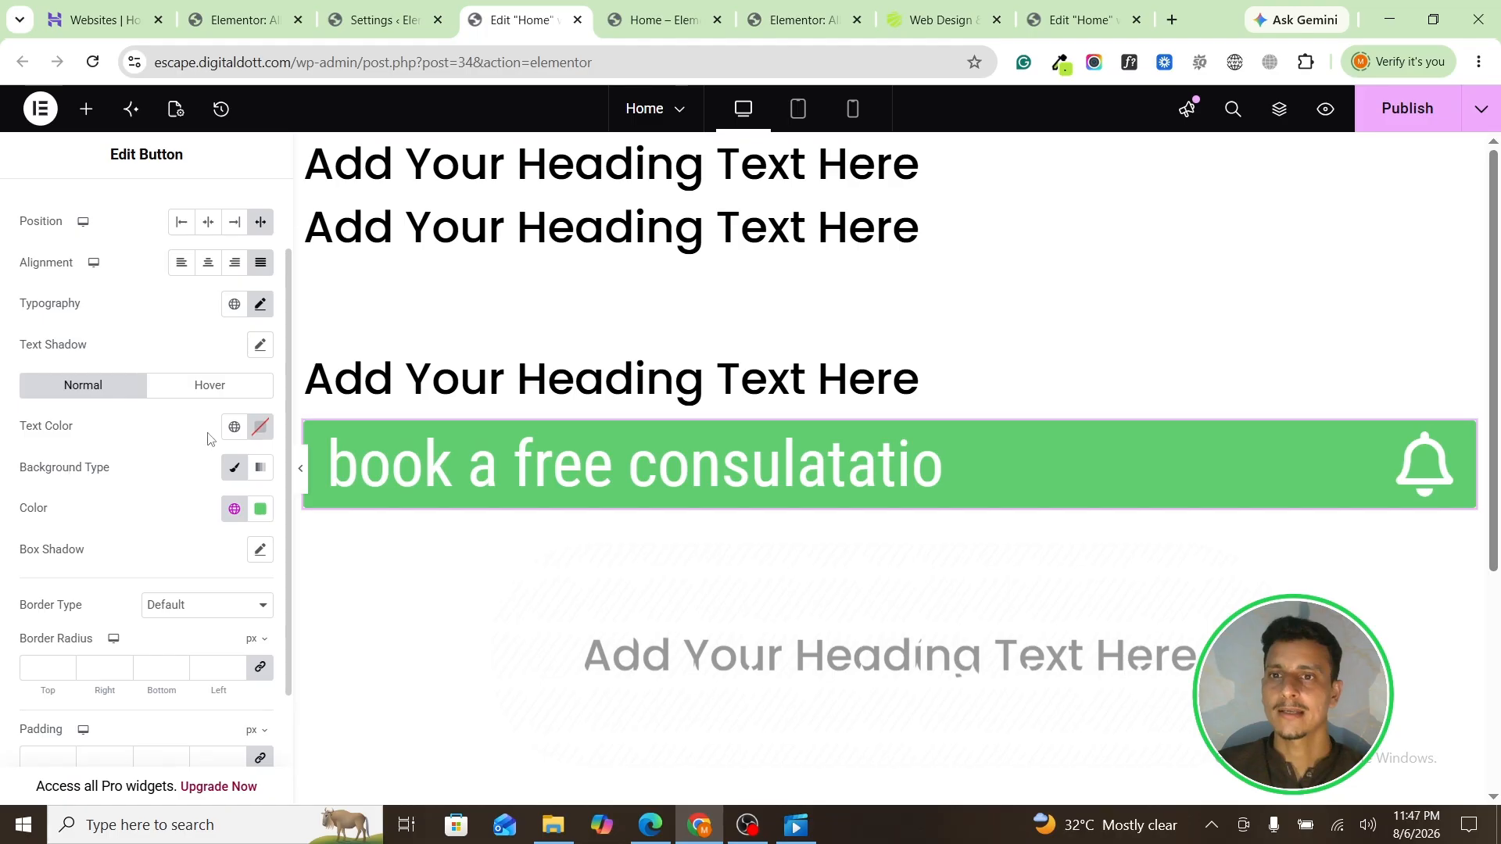
Step: Change the button's normal-state text color to black
left_click(260, 430)
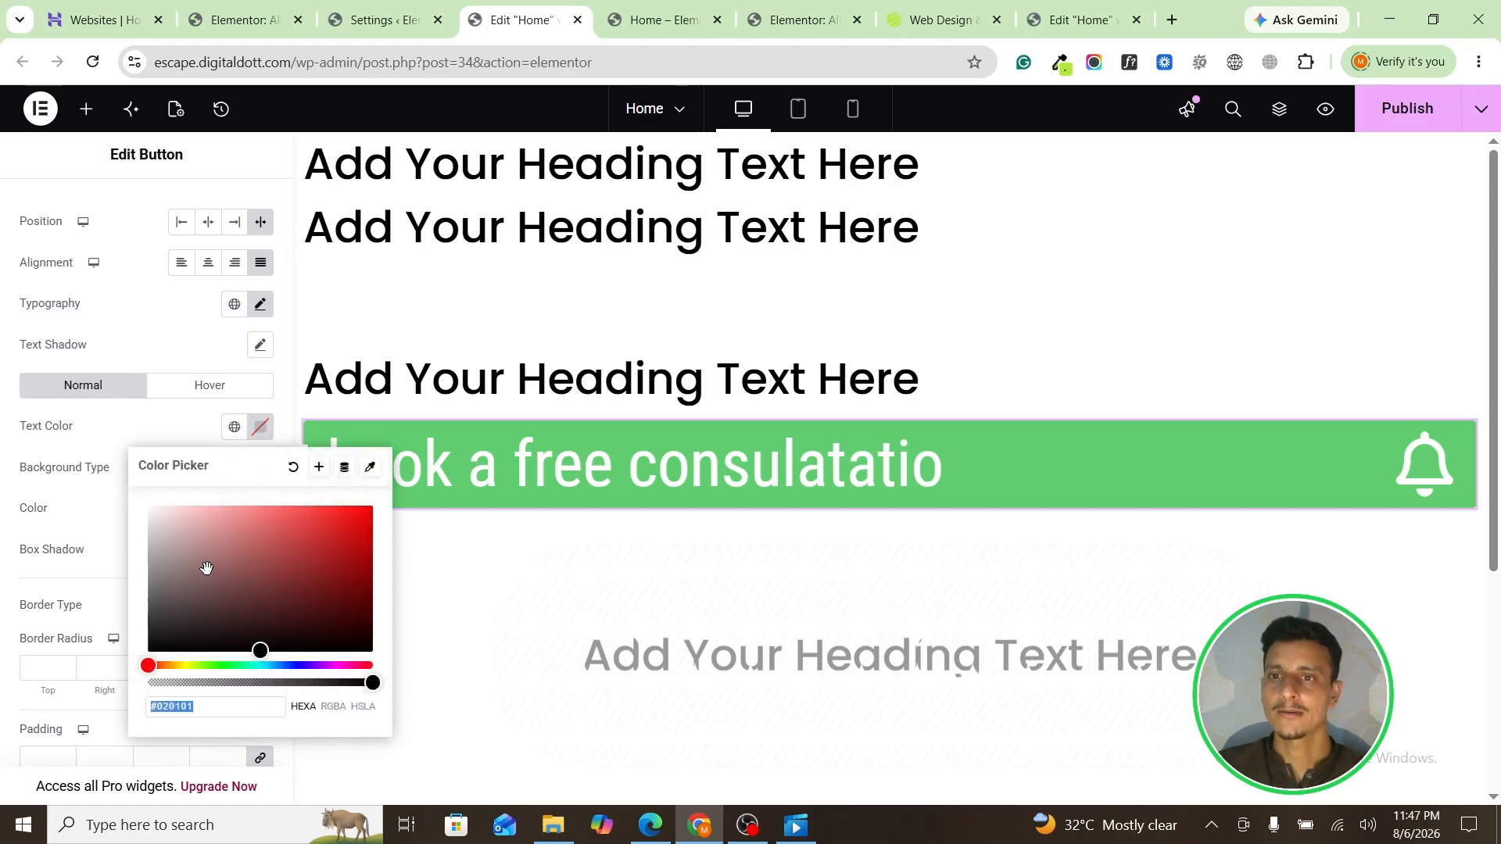
left_click_drag(206, 568, 89, 692)
left_click(31, 520)
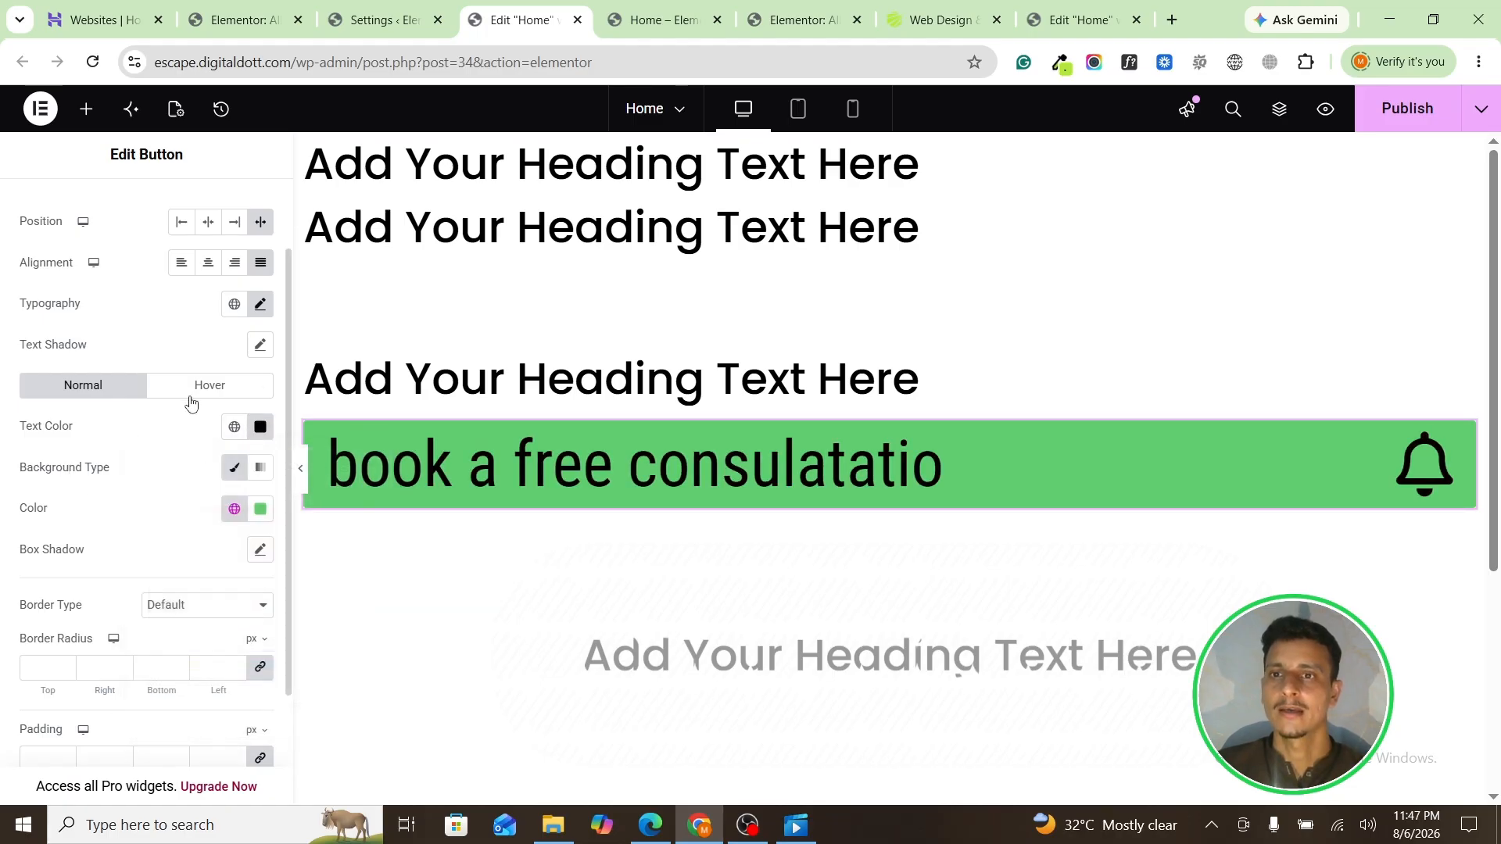
Step: Set the button's hover text color to white (#FFFFFF)
left_click(210, 385)
left_click(261, 430)
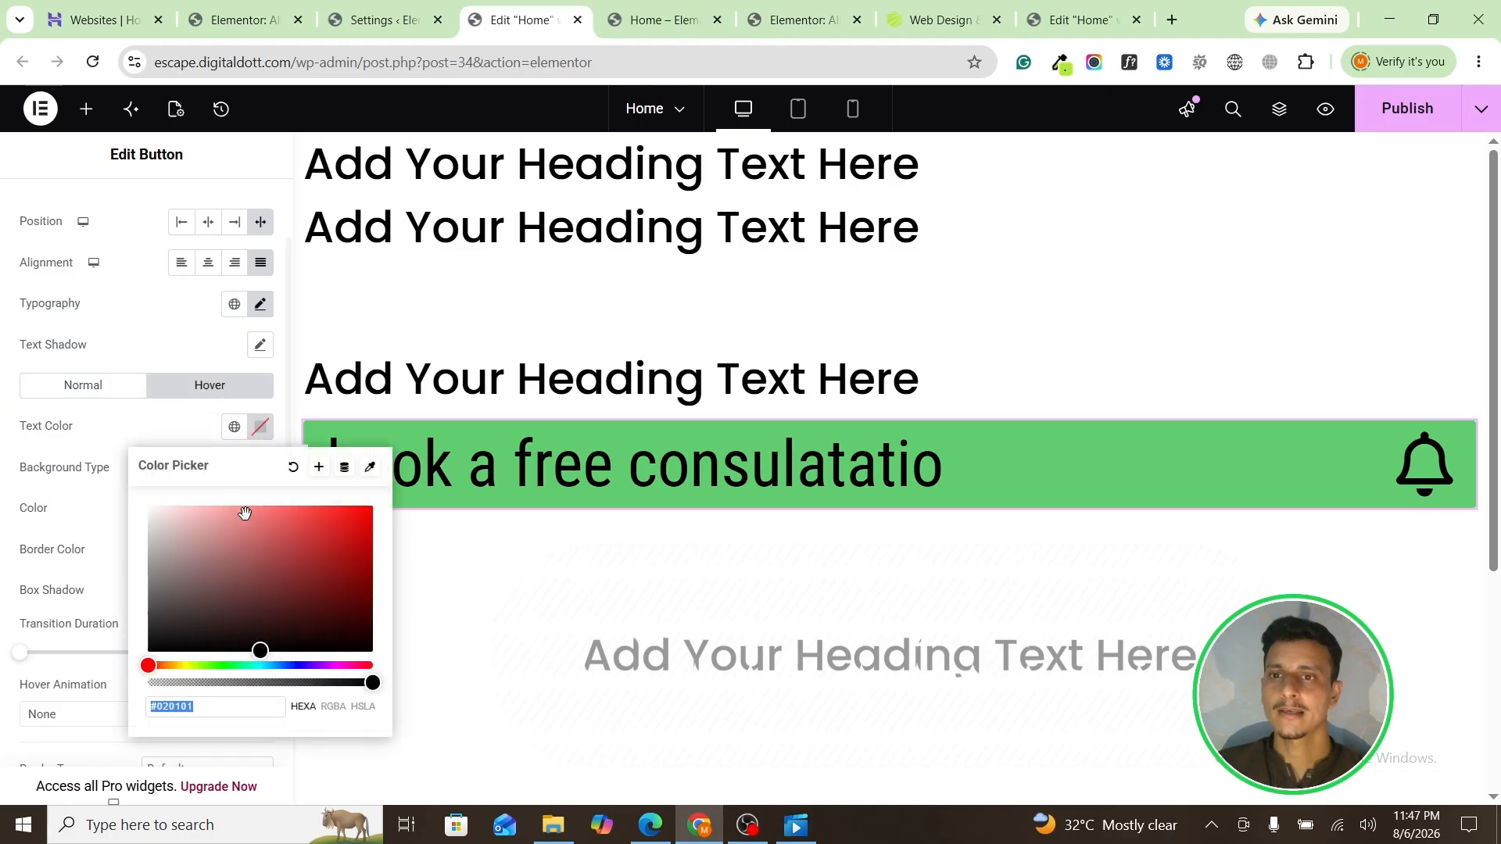
left_click_drag(242, 513, 55, 467)
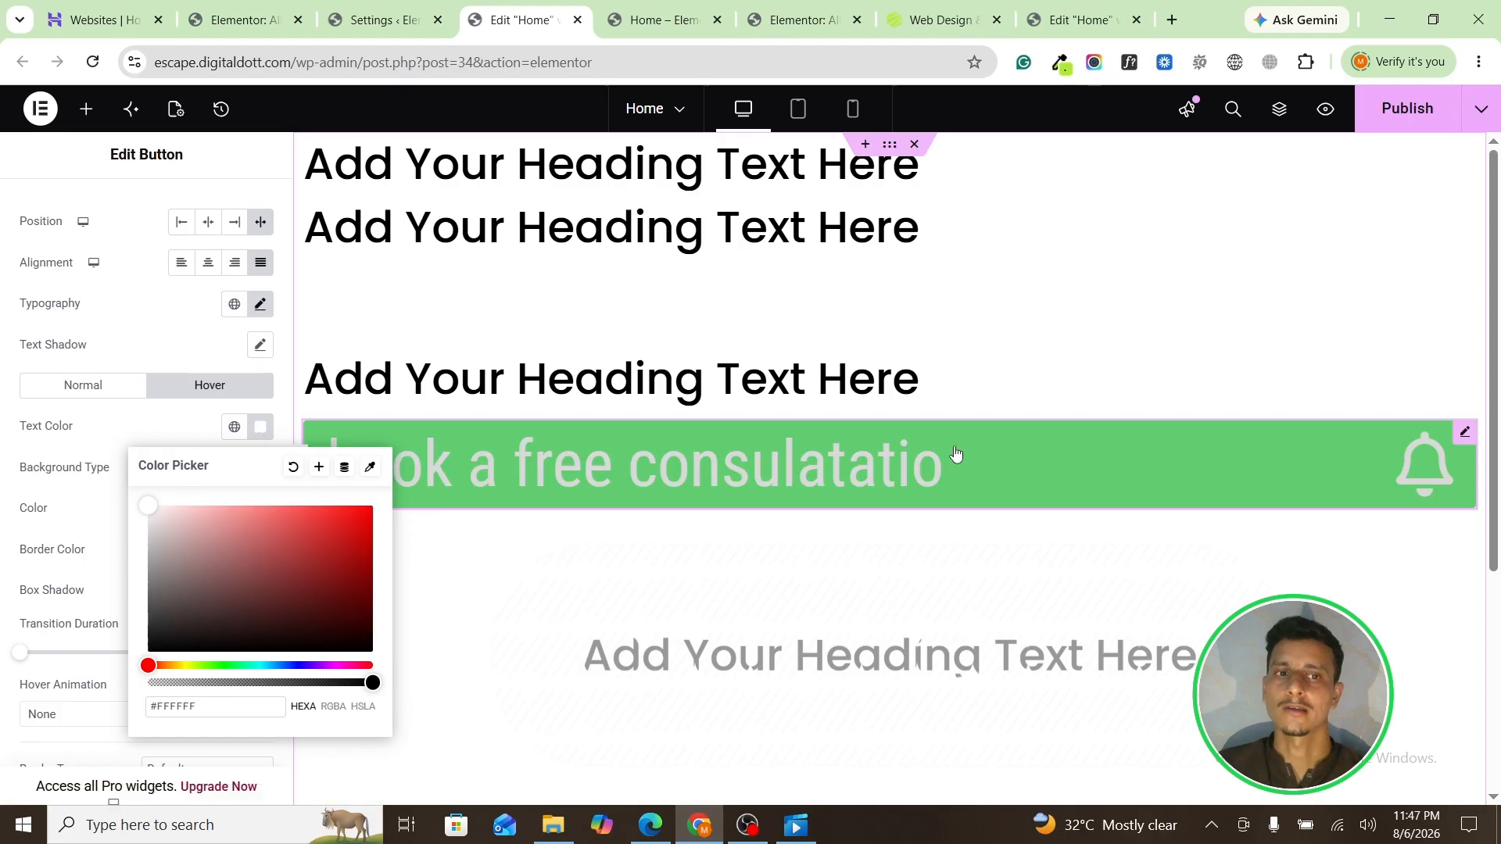
left_click(4, 563)
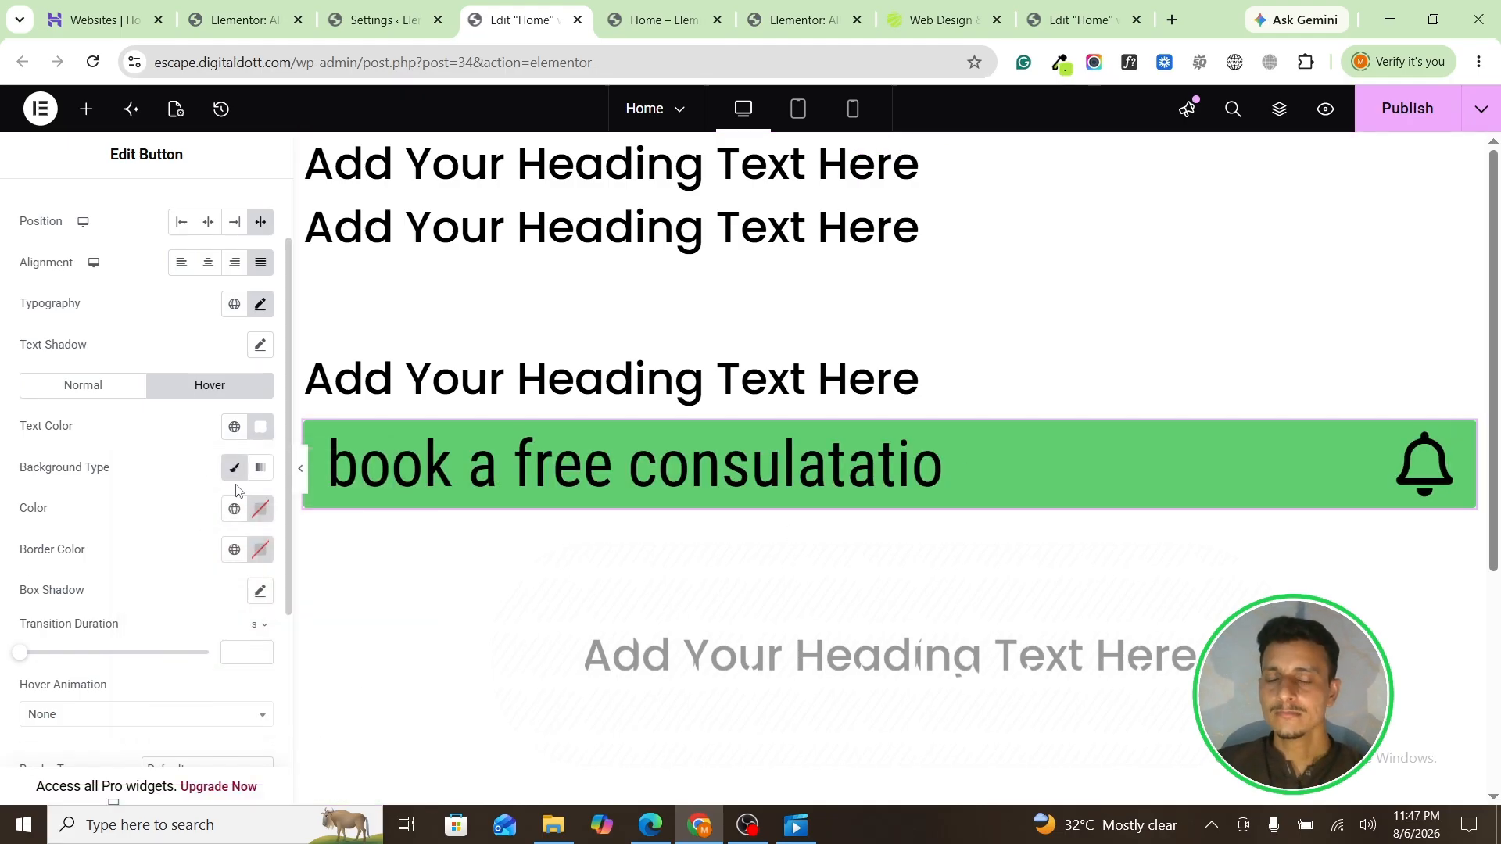
Step: Reduce the button's text size to 16 px and set the button's position to center
scroll(140, 483, "down", 1)
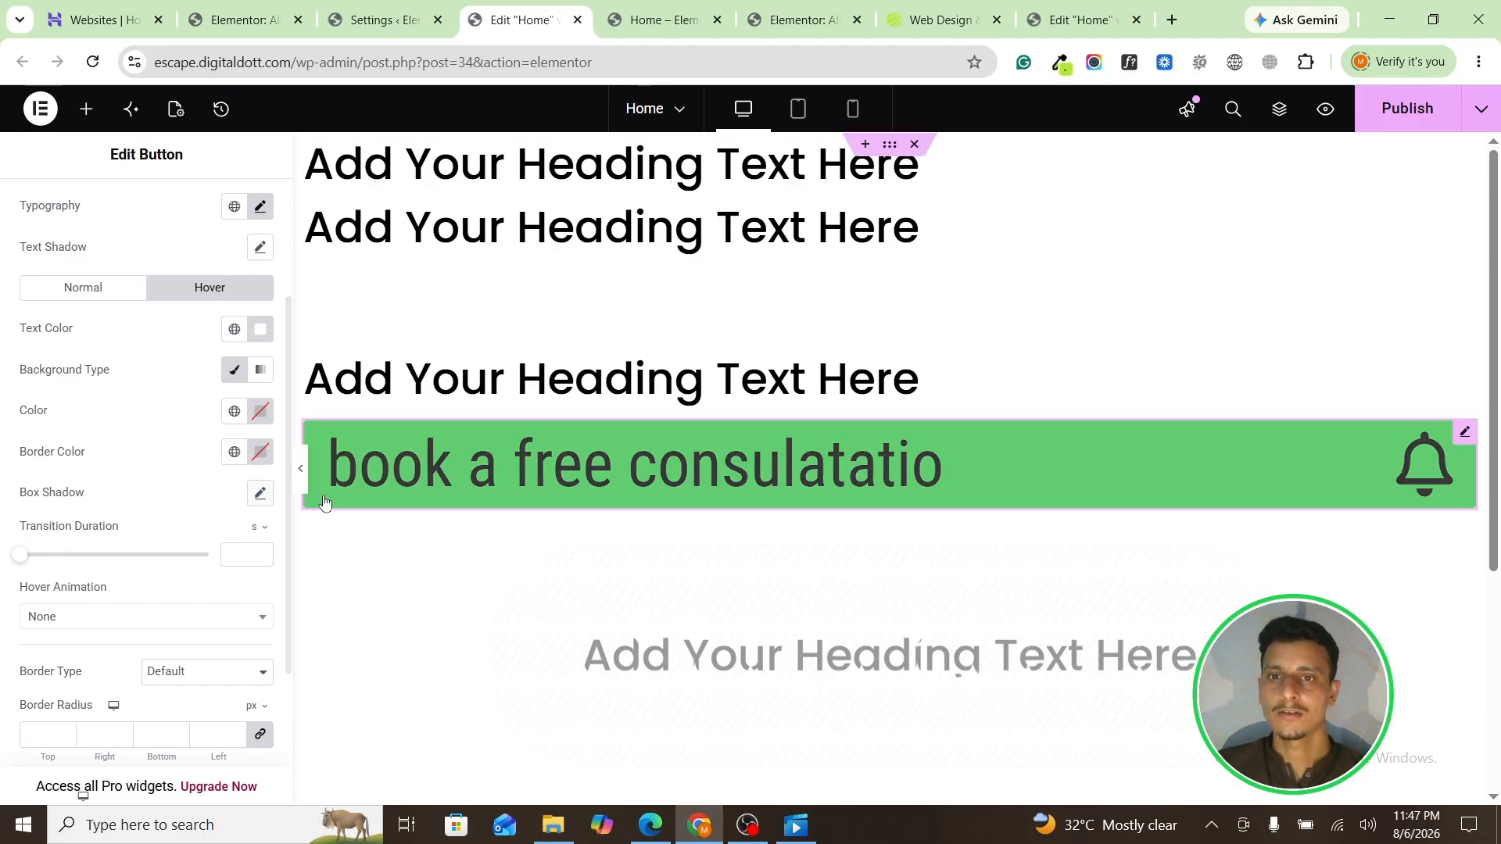
left_click(259, 207)
double_click(218, 358)
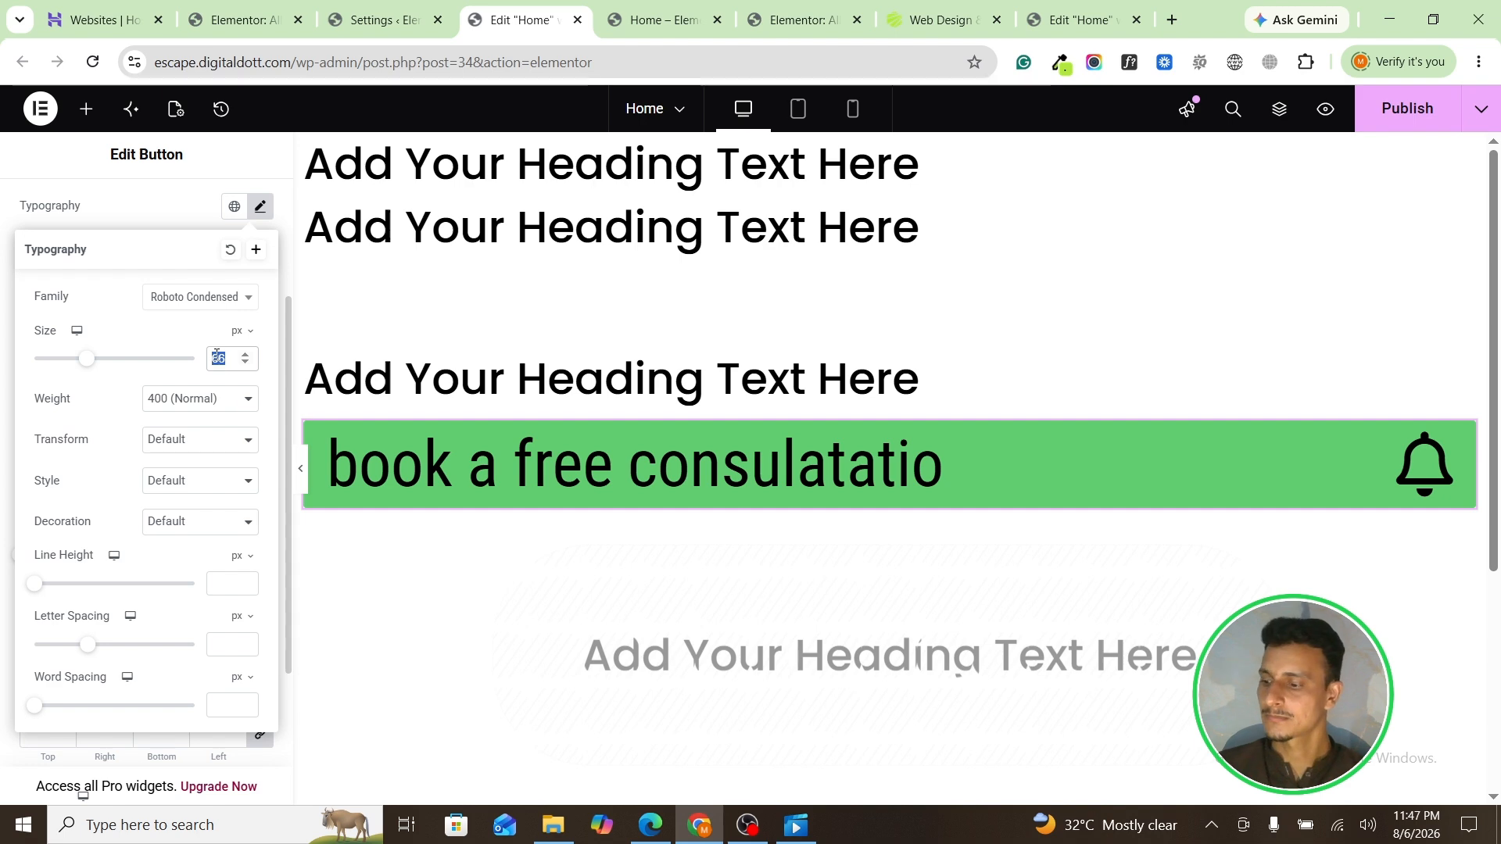
type("16")
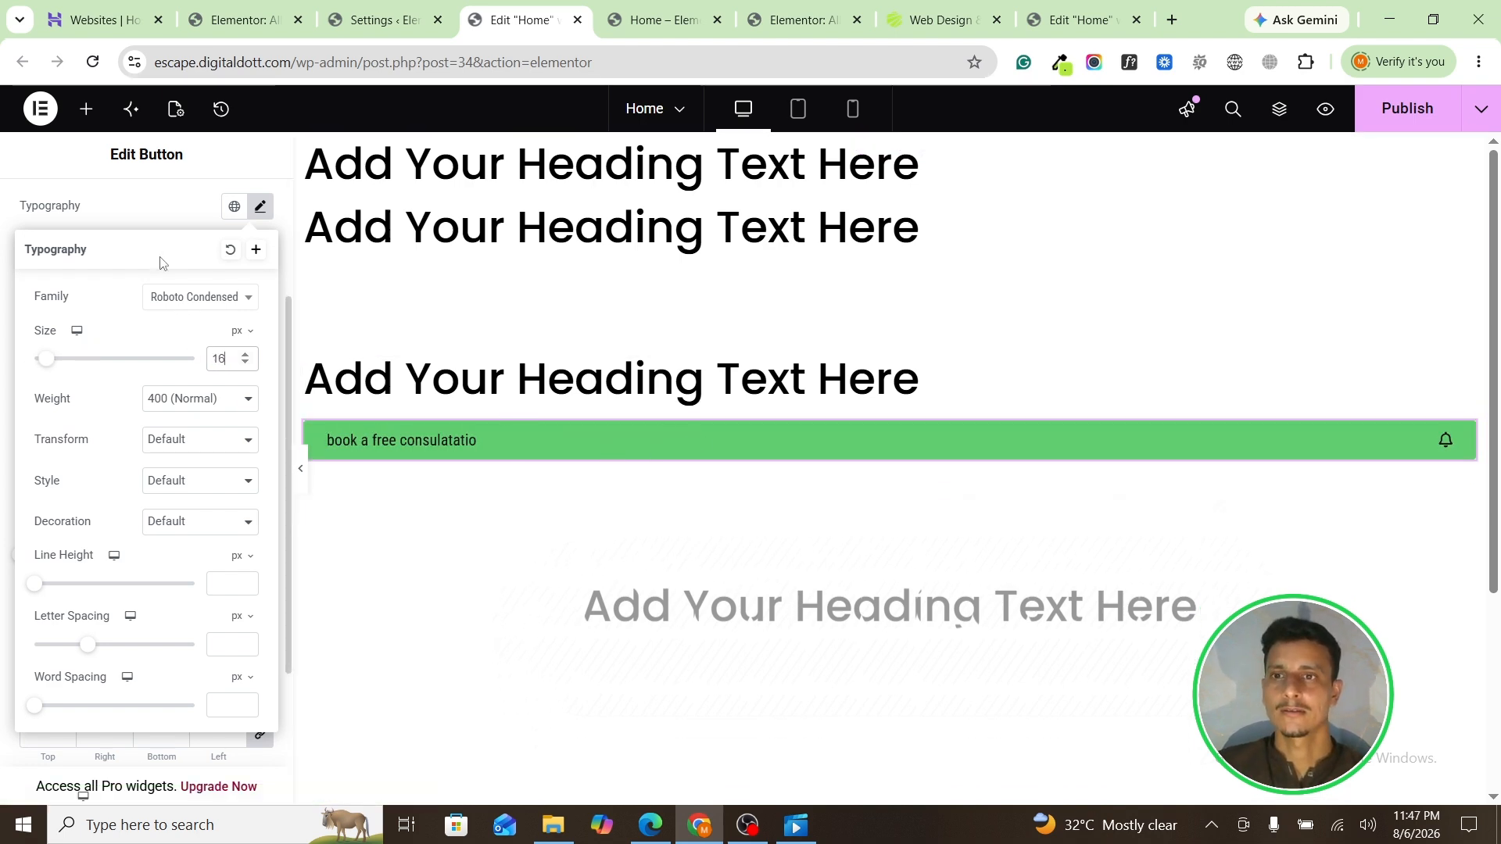
scroll(161, 263, "up", 3)
left_click(208, 319)
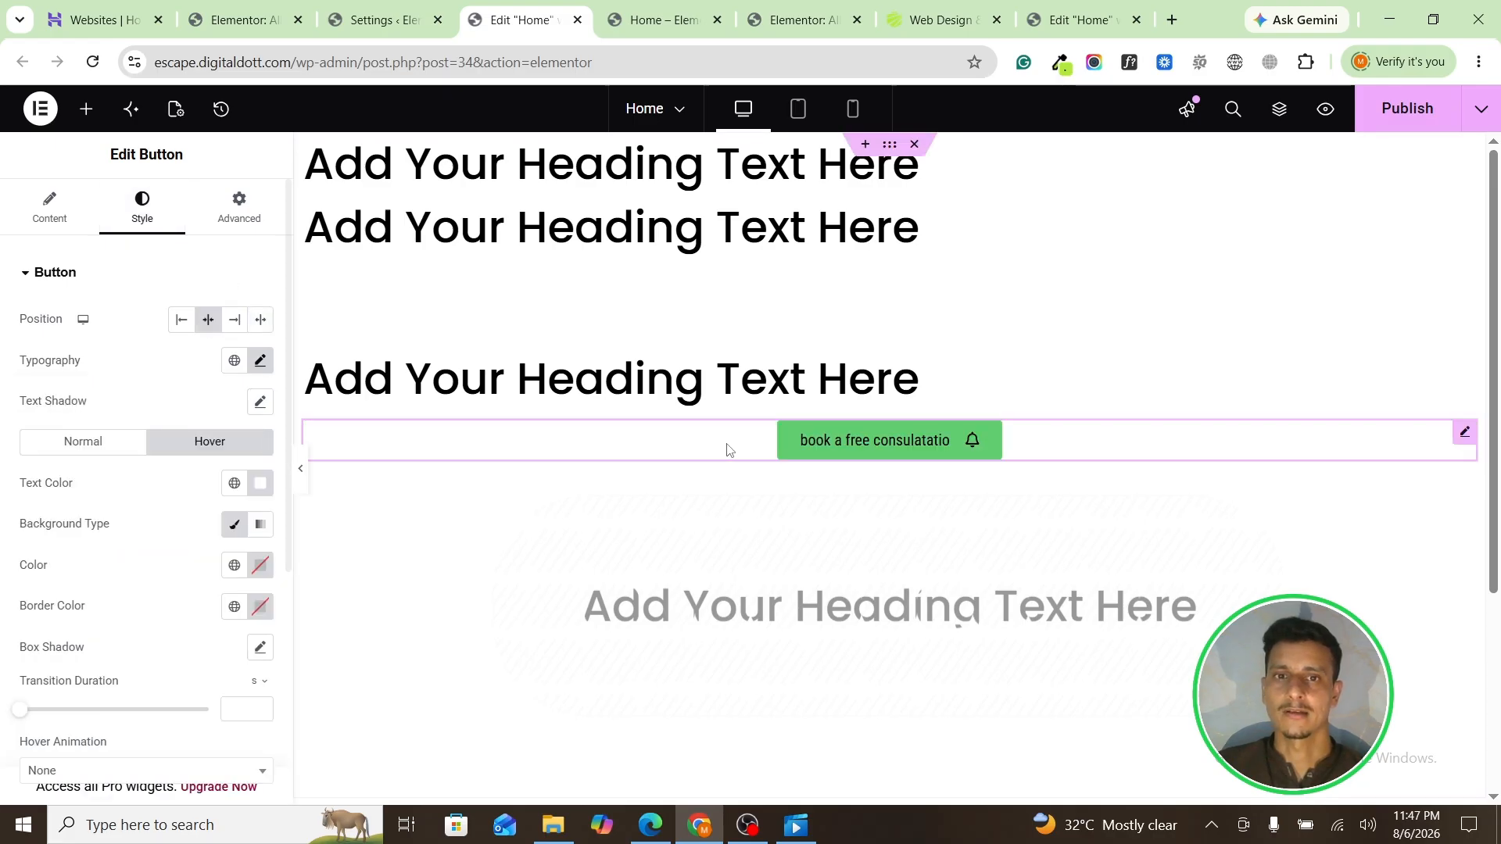
Step: Add a box shadow to the button's hover state with a horizontal offset of 17 and a vertical offset of 15
scroll(170, 469, "down", 1)
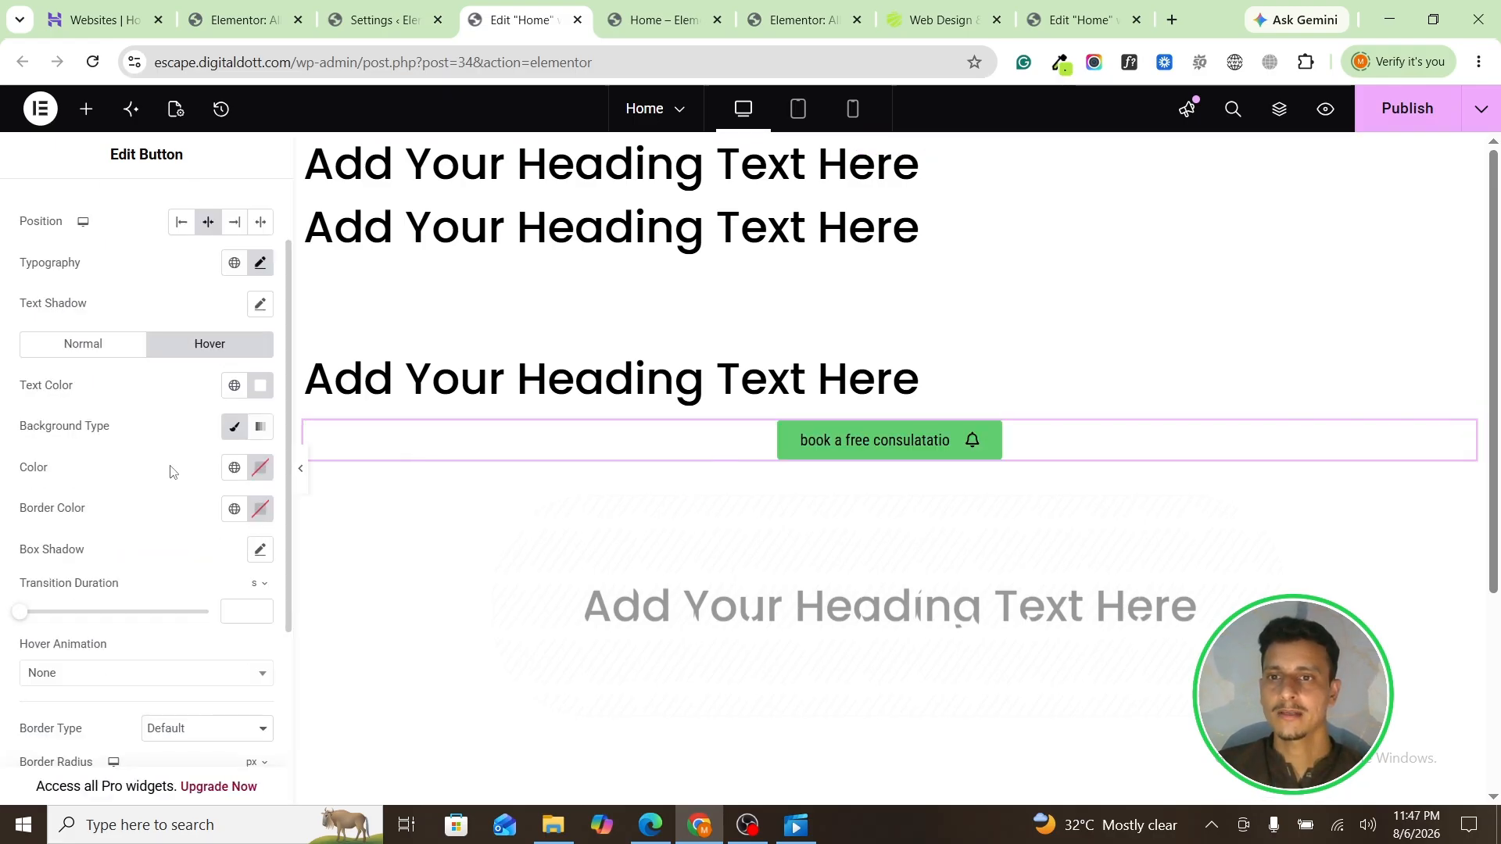
left_click(261, 550)
scroll(246, 554, "down", 1)
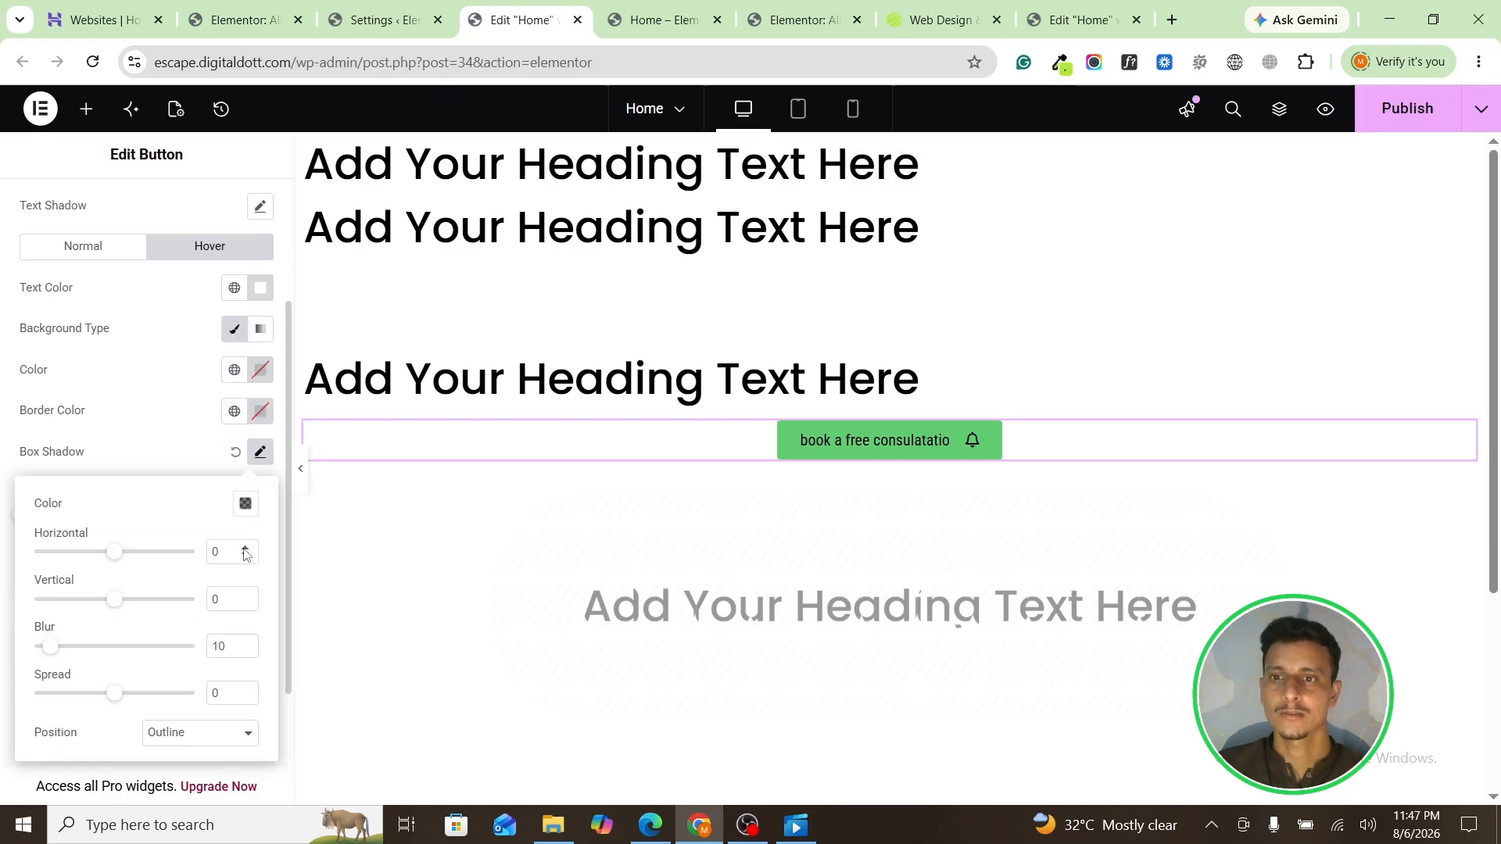
mouse_move(116, 563)
left_mouse_down()
mouse_move(195, 563)
mouse_move(136, 560)
left_mouse_up()
left_click(164, 452)
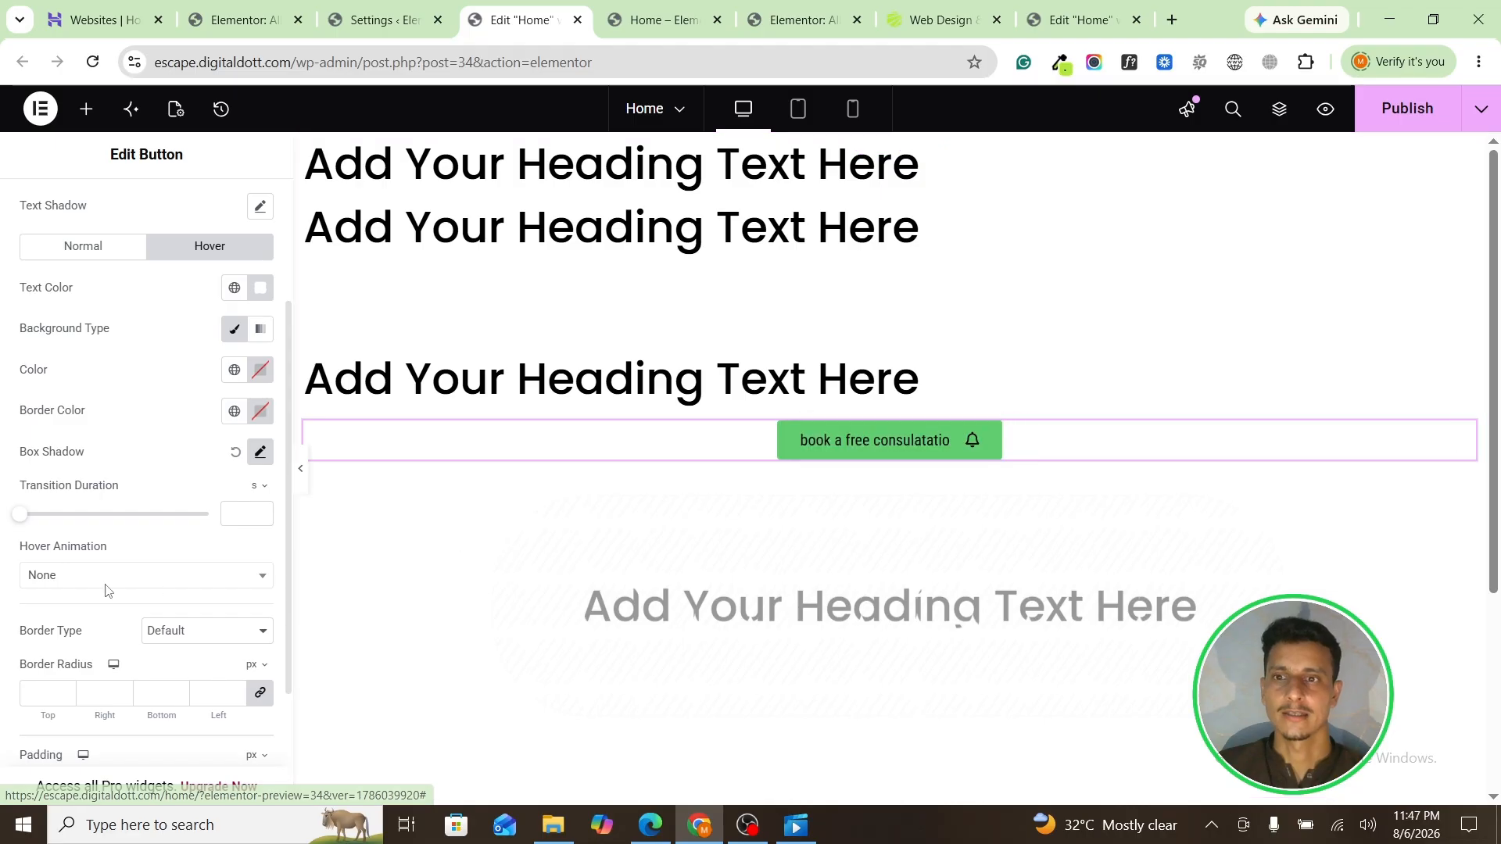
left_click(260, 451)
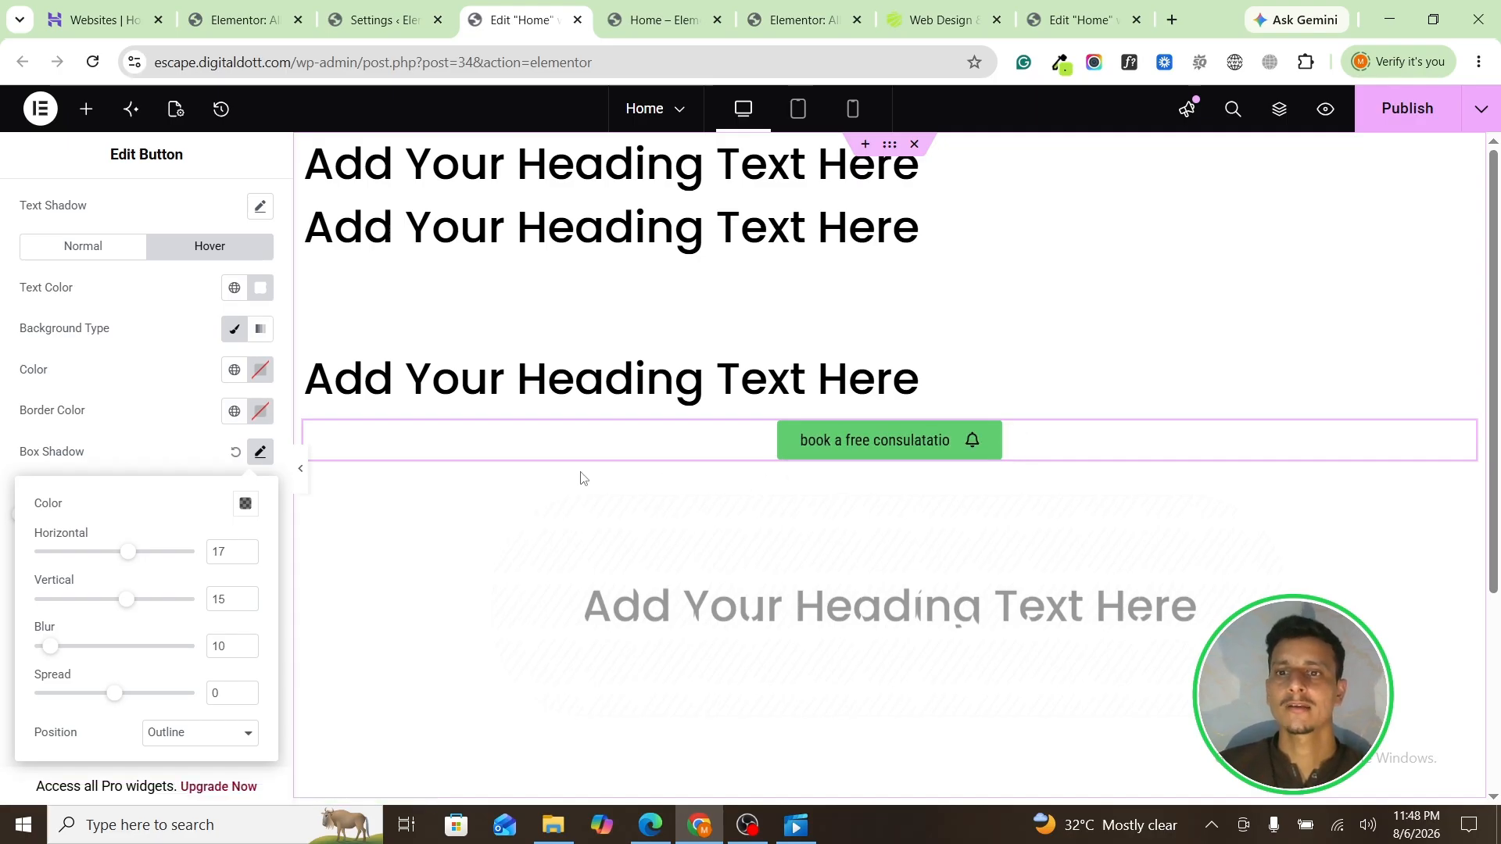
left_click(2, 518)
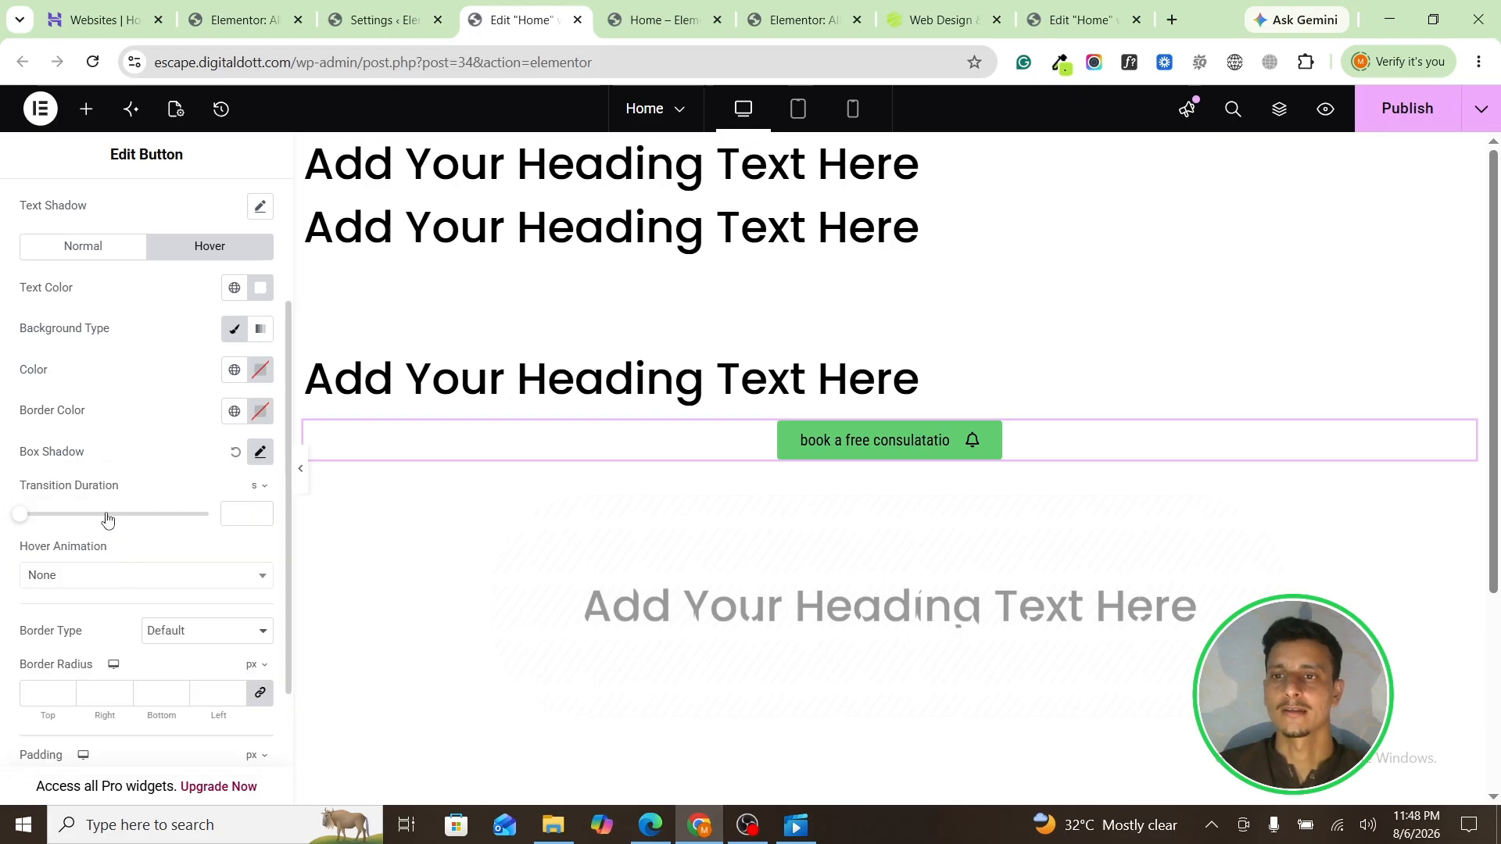
Step: Try the Grow hover animation on the button, and replace it with Pulse
scroll(107, 520, "down", 1)
left_click(91, 481)
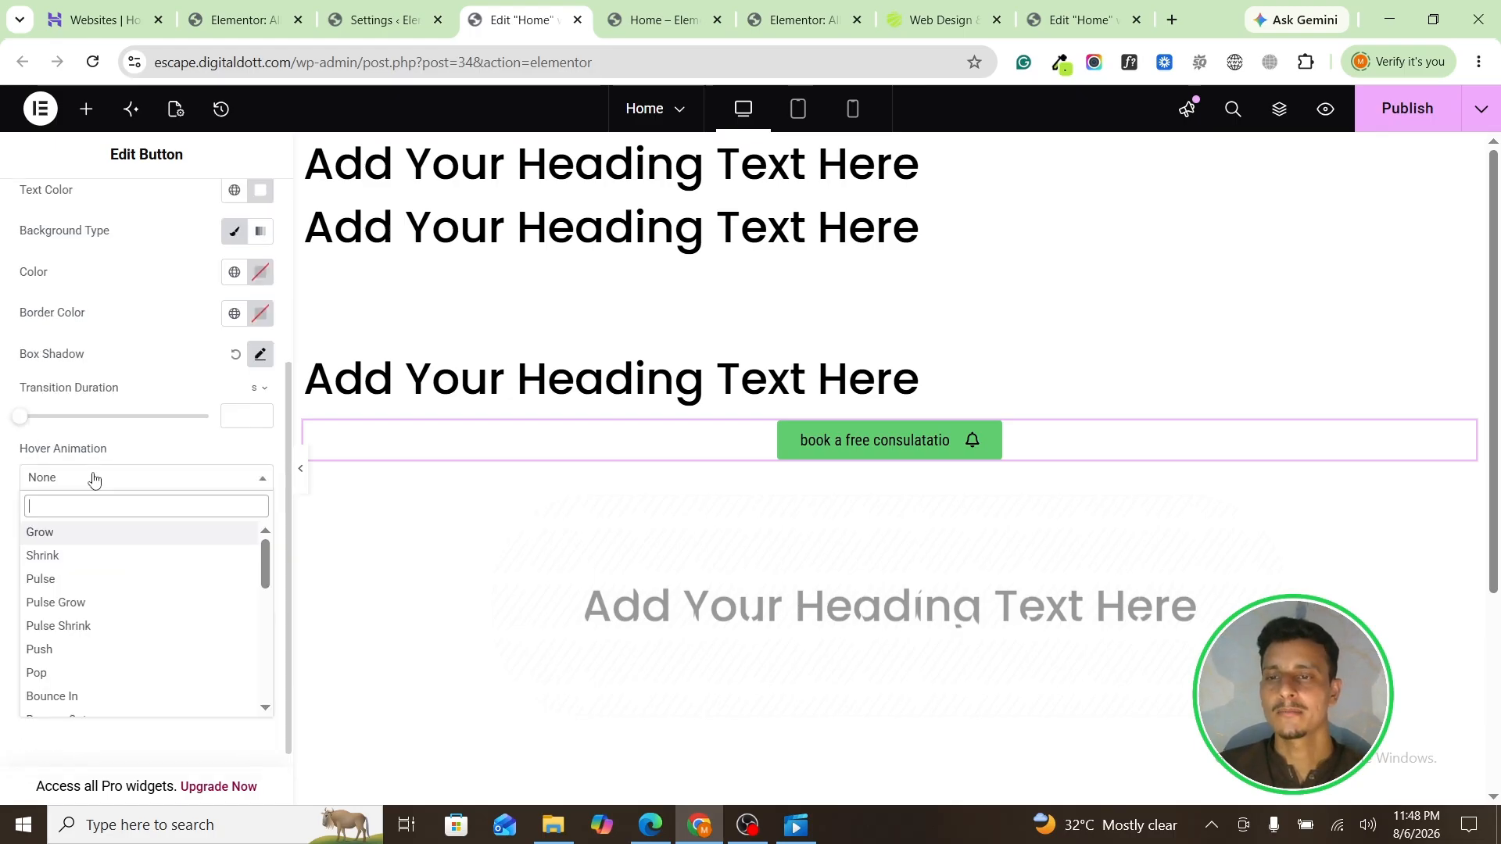
left_click(83, 535)
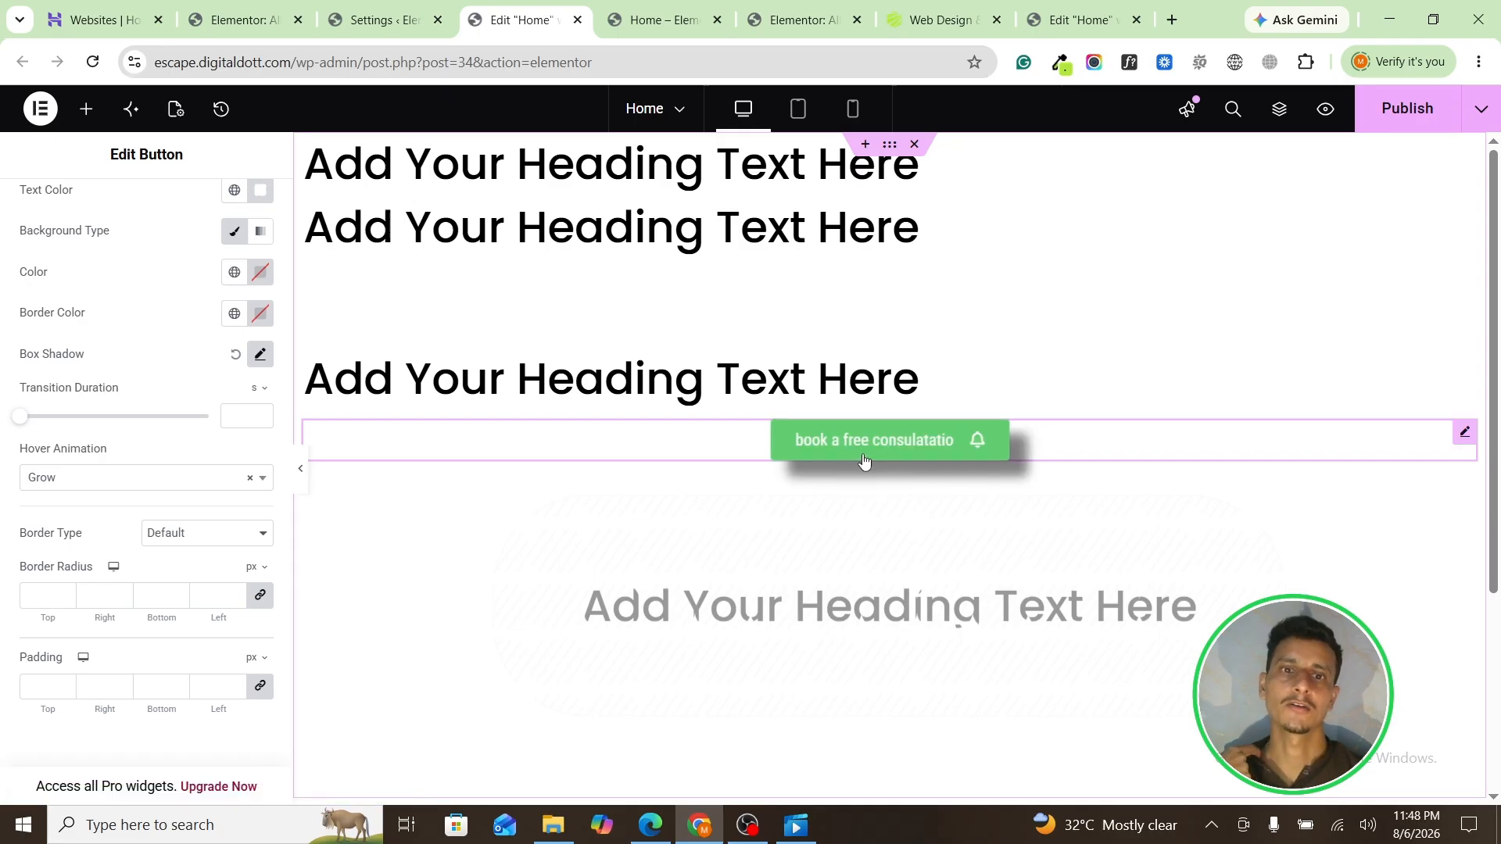
left_click(72, 483)
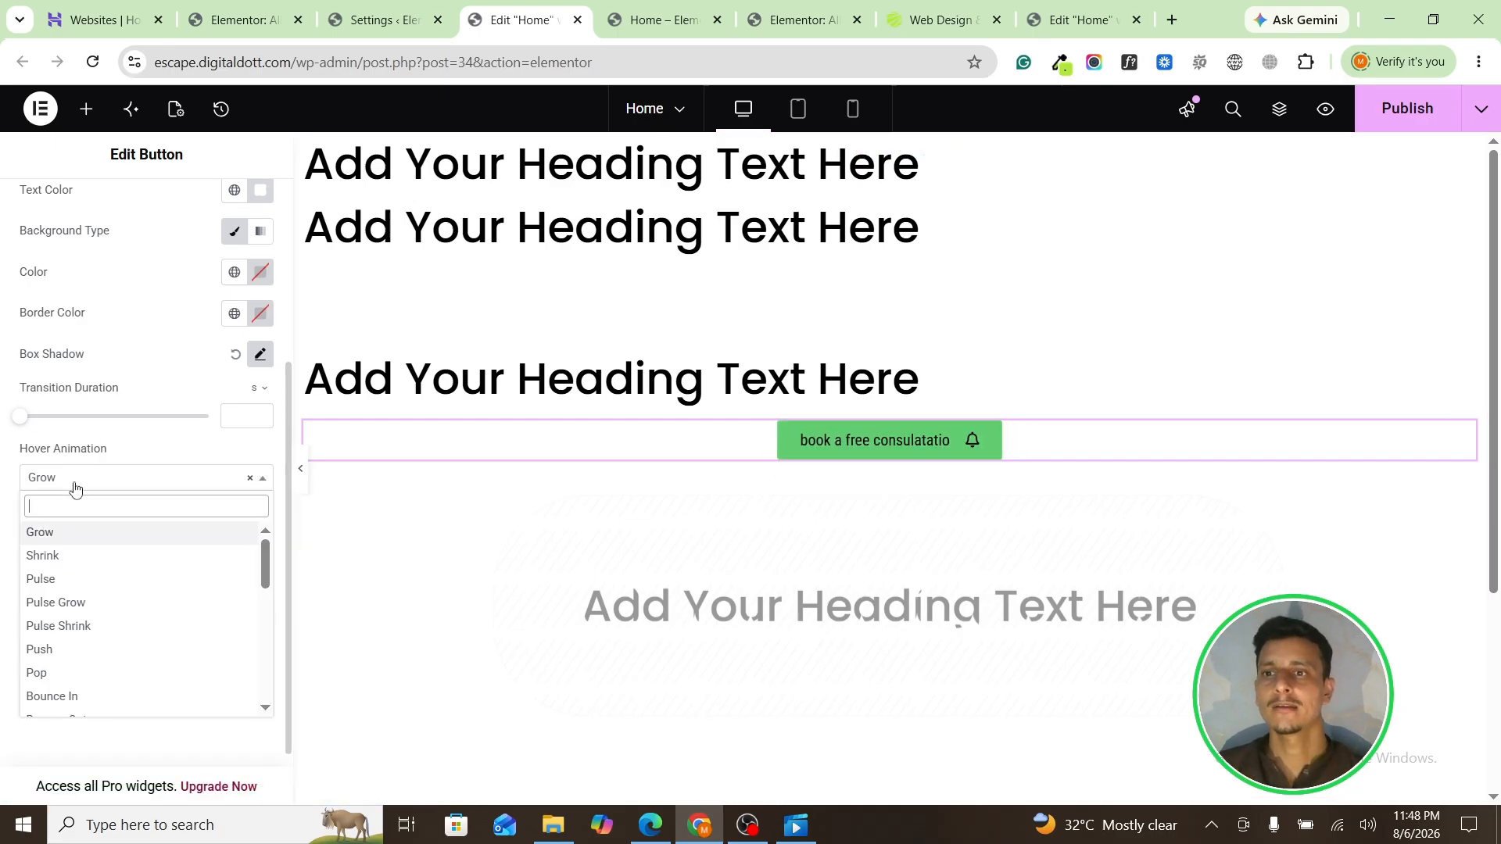
left_click(54, 586)
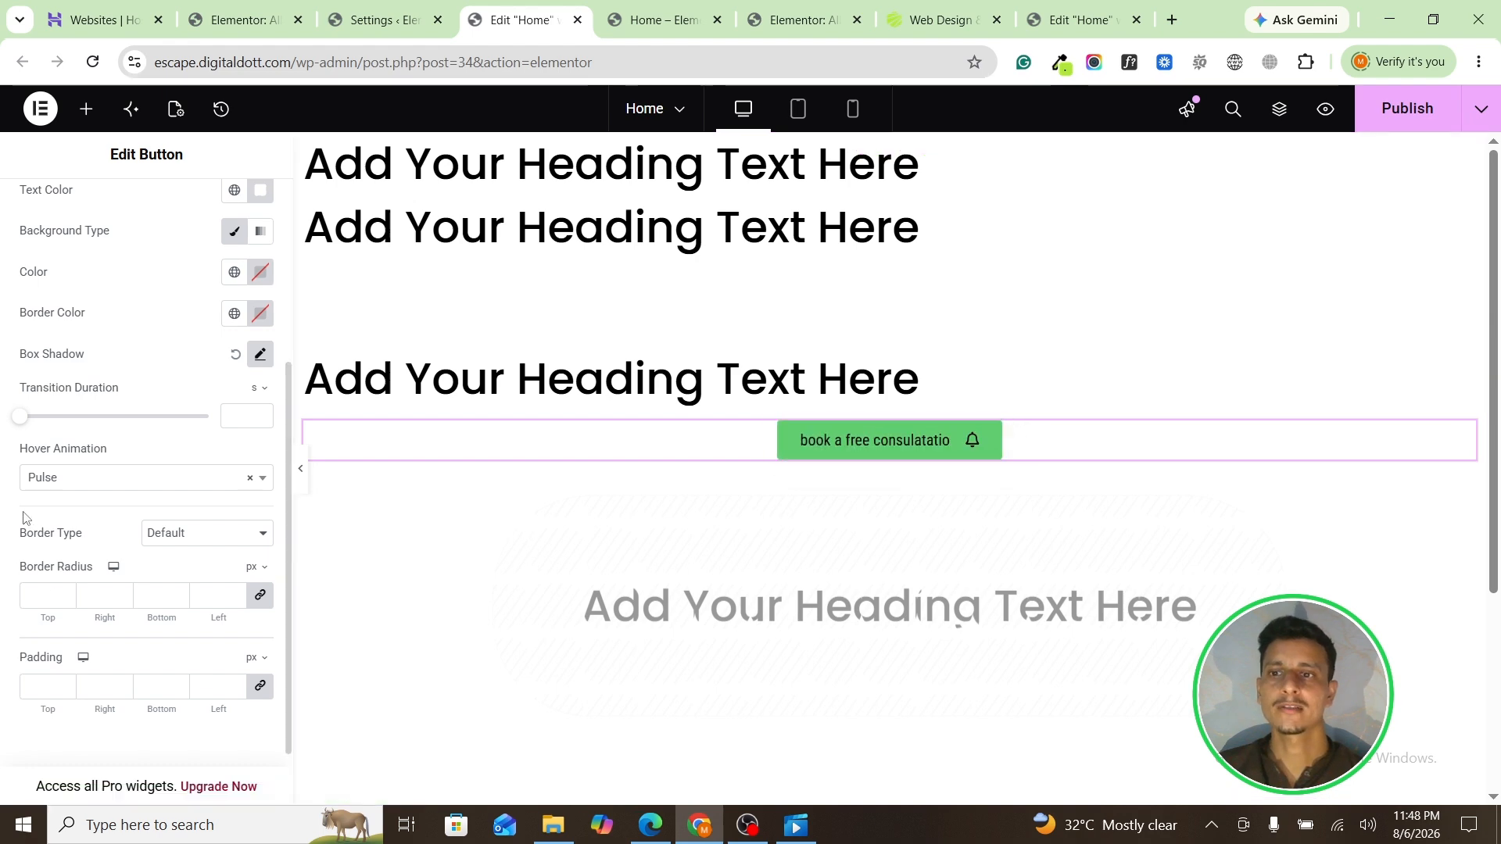
Step: Round all four corners of the button with a border radius of 20 px
scroll(78, 571, "down", 1)
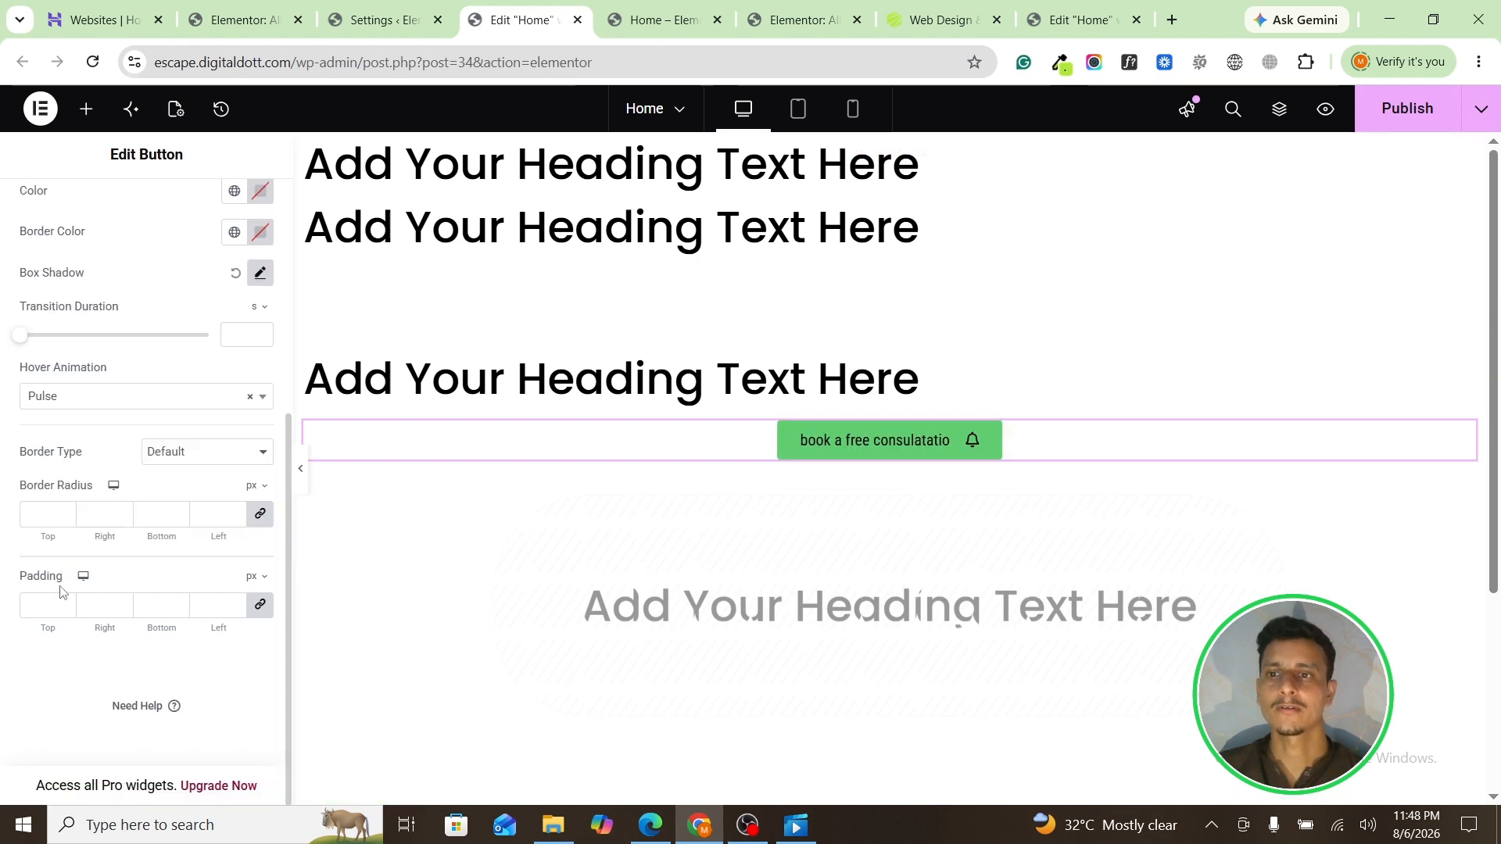
left_click(55, 522)
type("20")
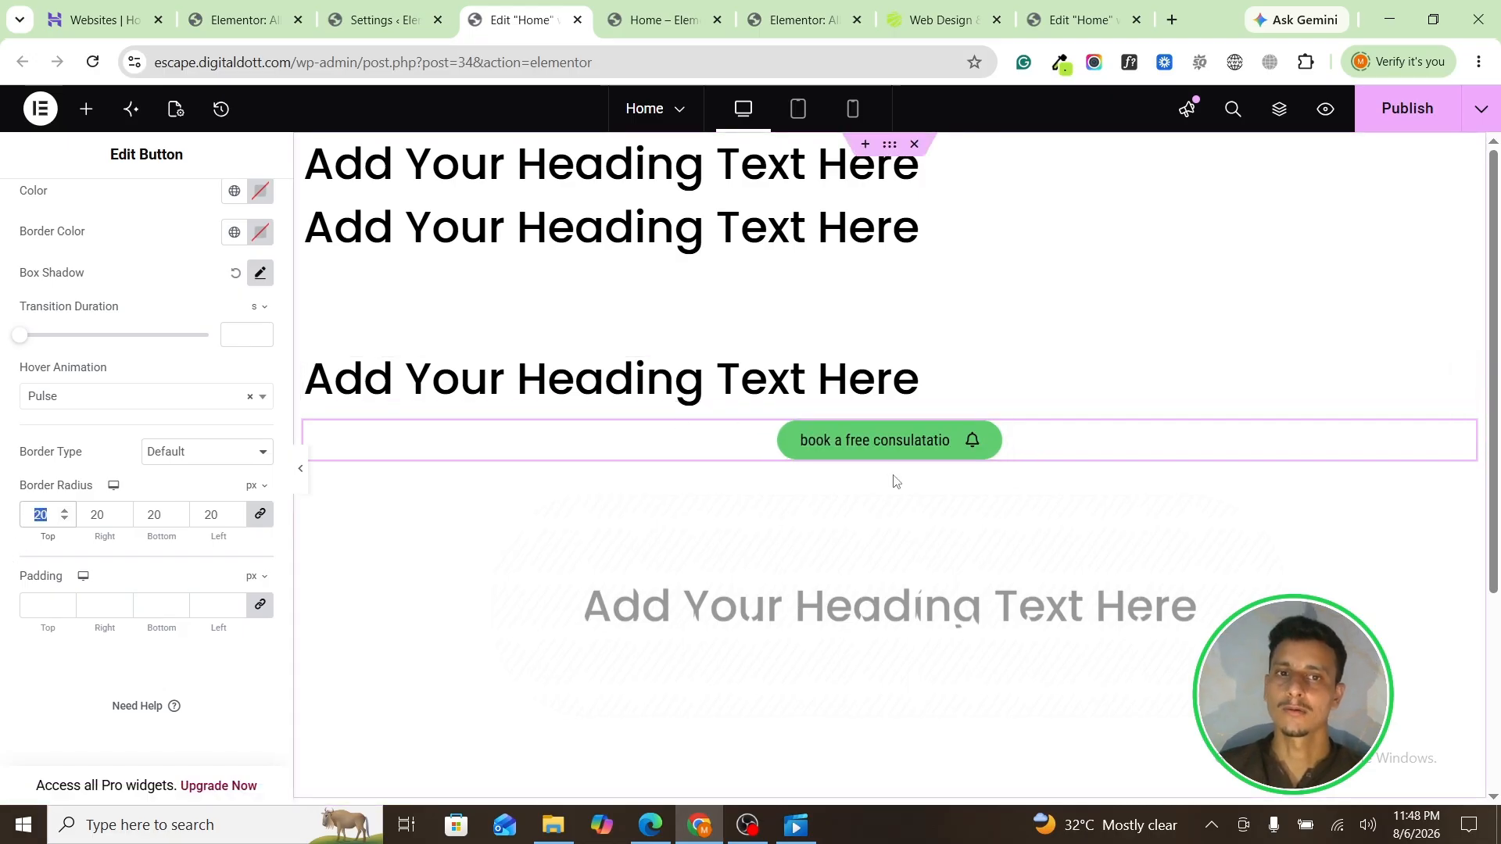
left_click(36, 603)
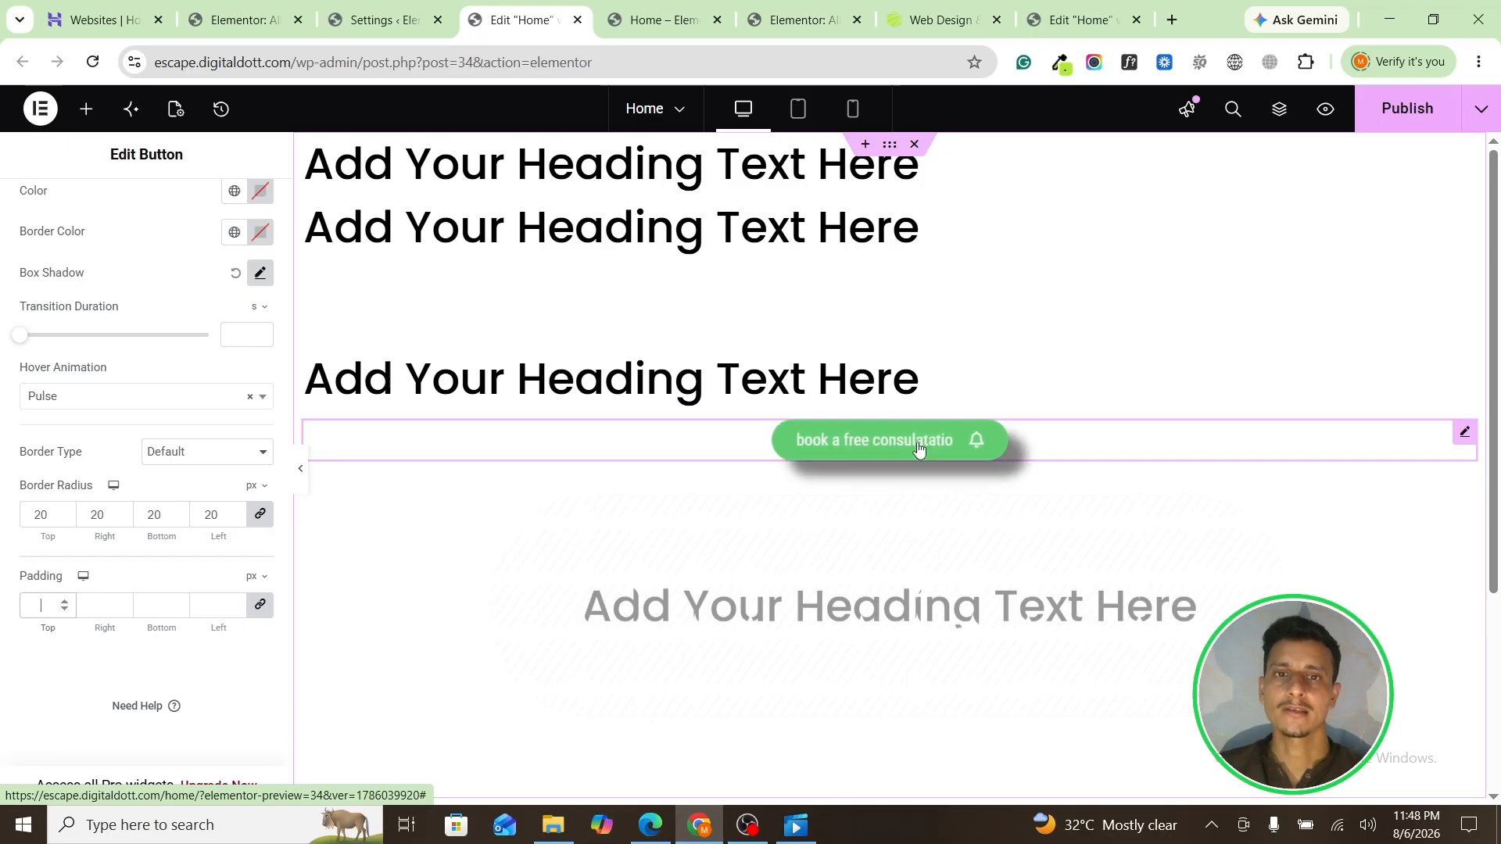
Step: Look through the available hover animations and clear the button's hover animation
left_click(101, 405)
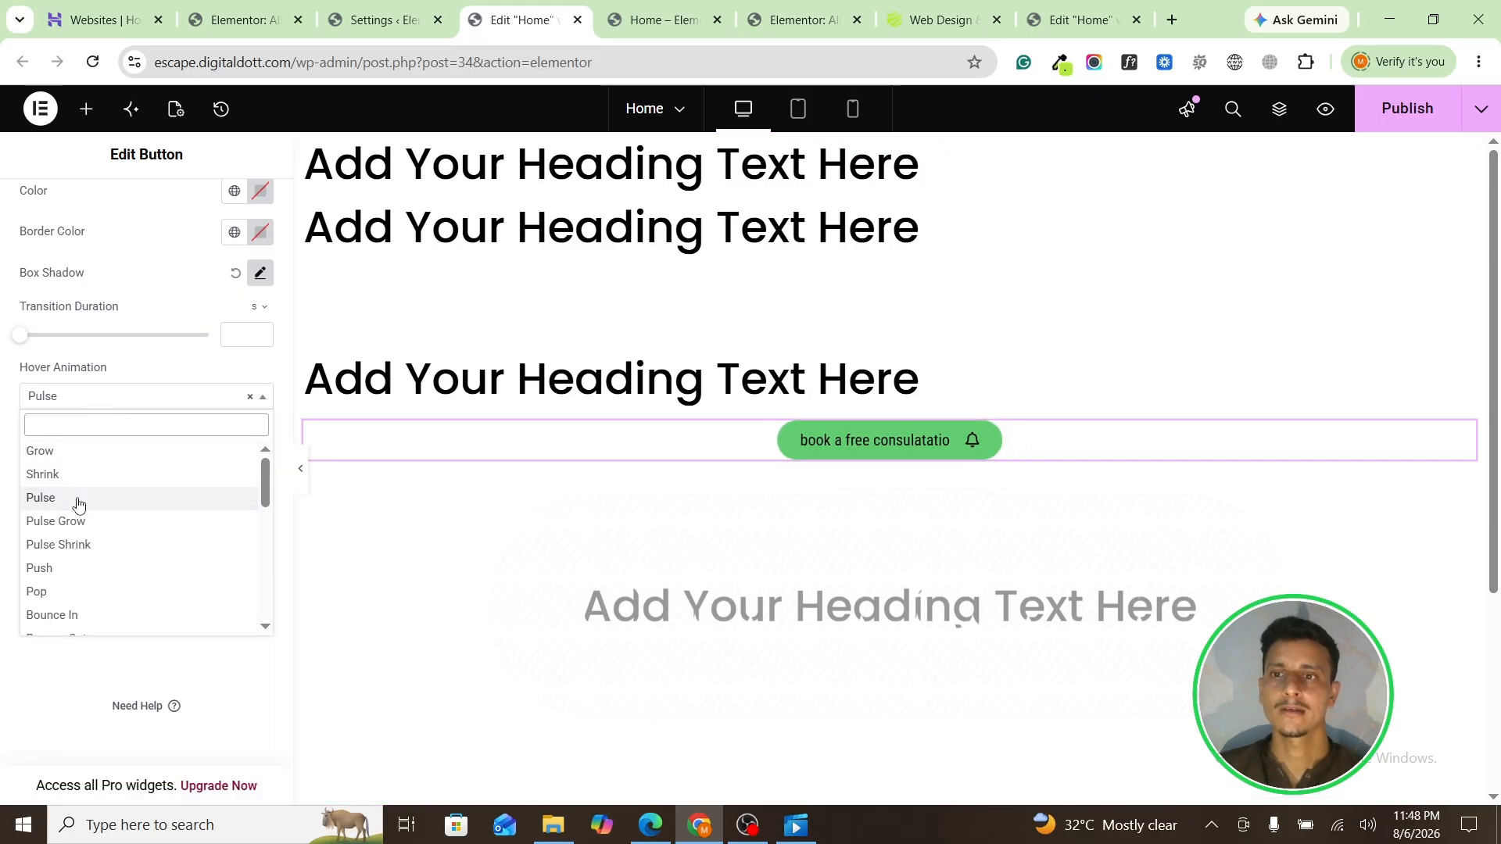
scroll(86, 556, "down", 1)
left_click(250, 397)
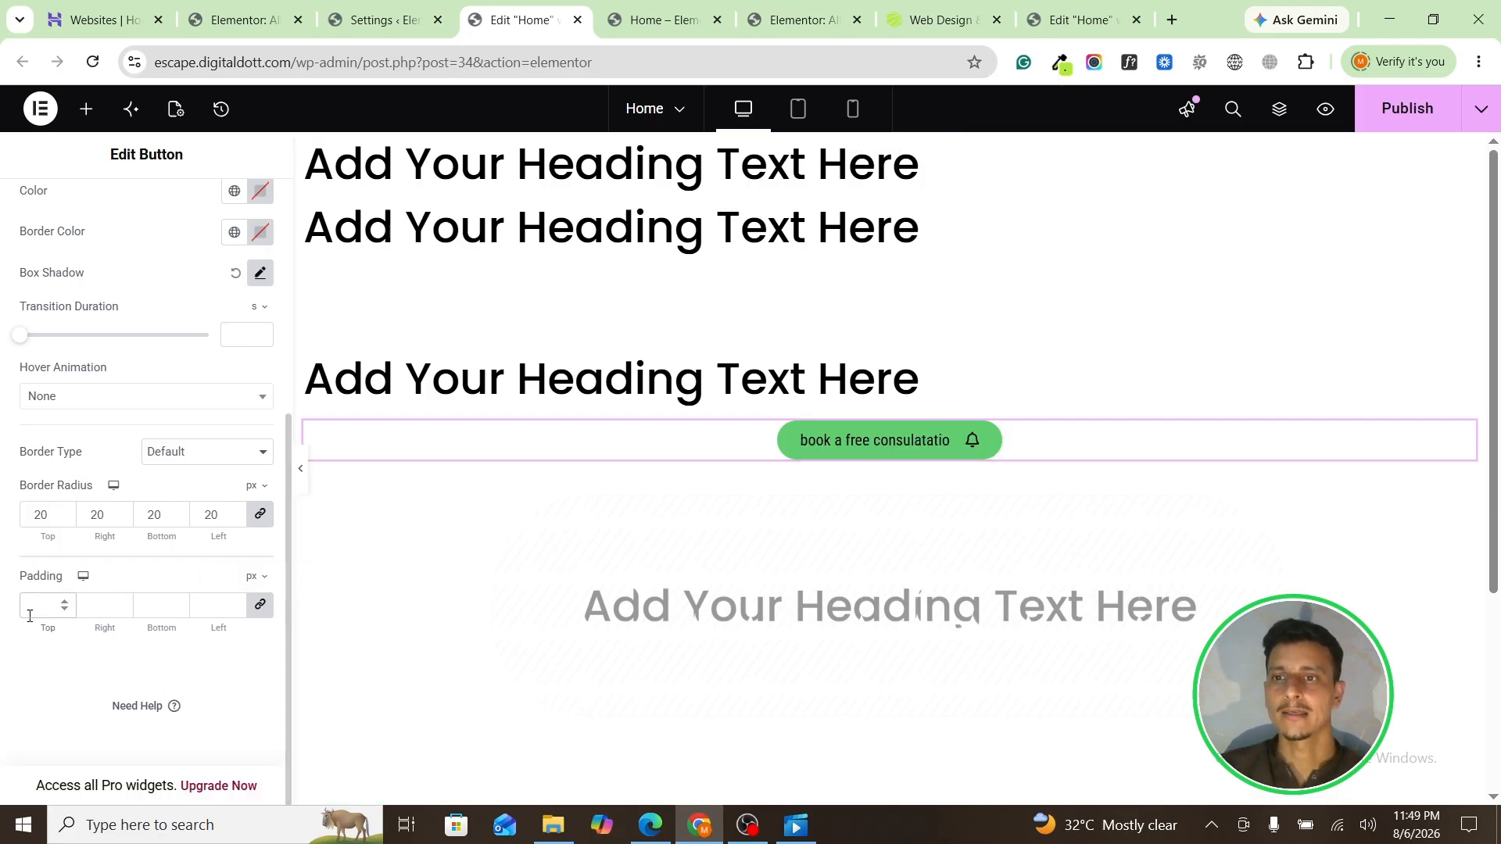
Step: Set the button's padding to 20 px top and bottom and 40 px right and left, and its border radius to 50 px
left_click(262, 617)
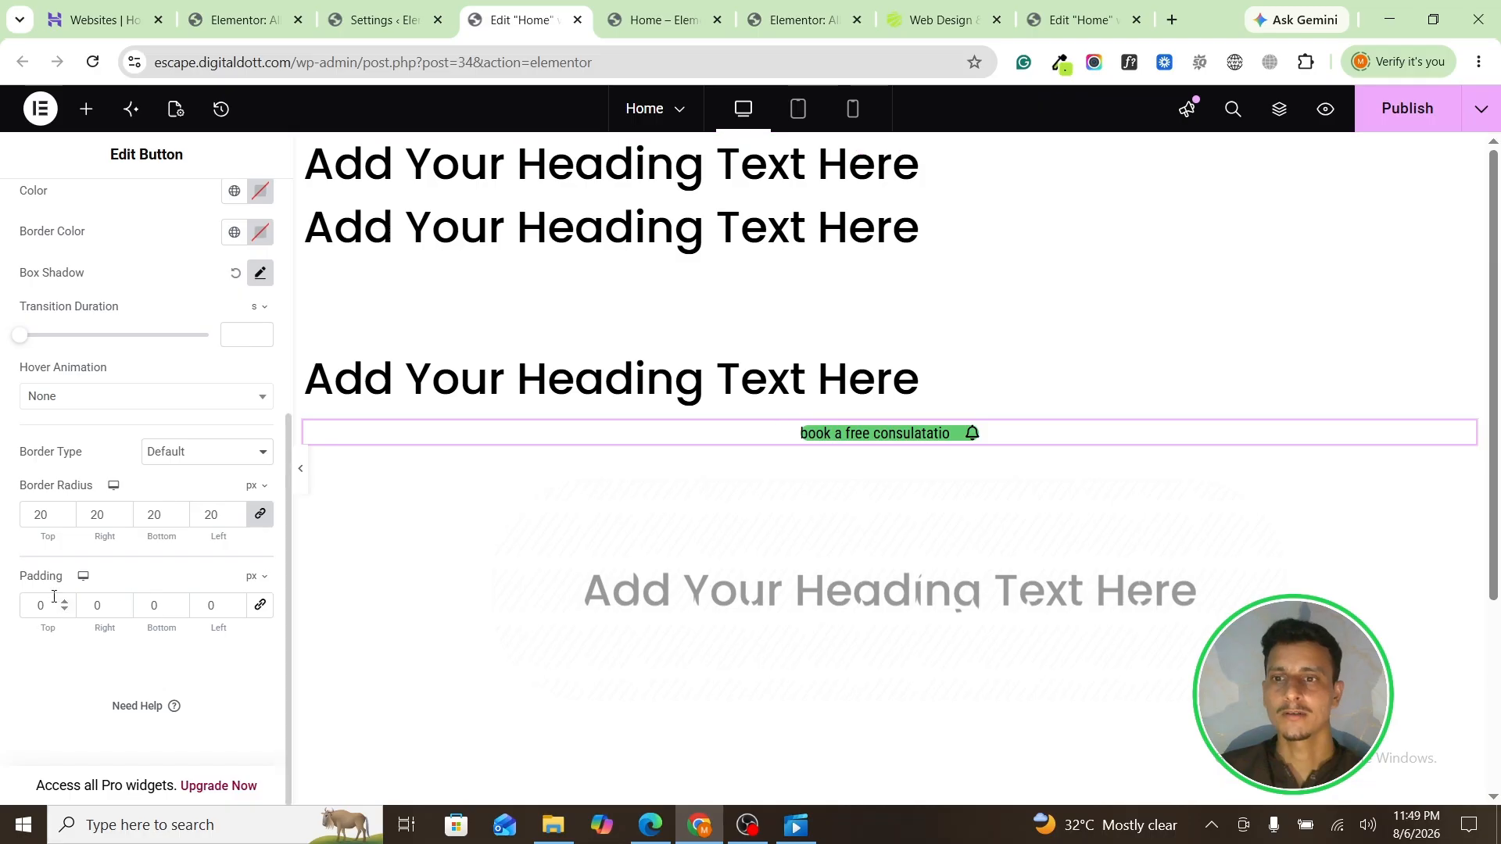
type("2")
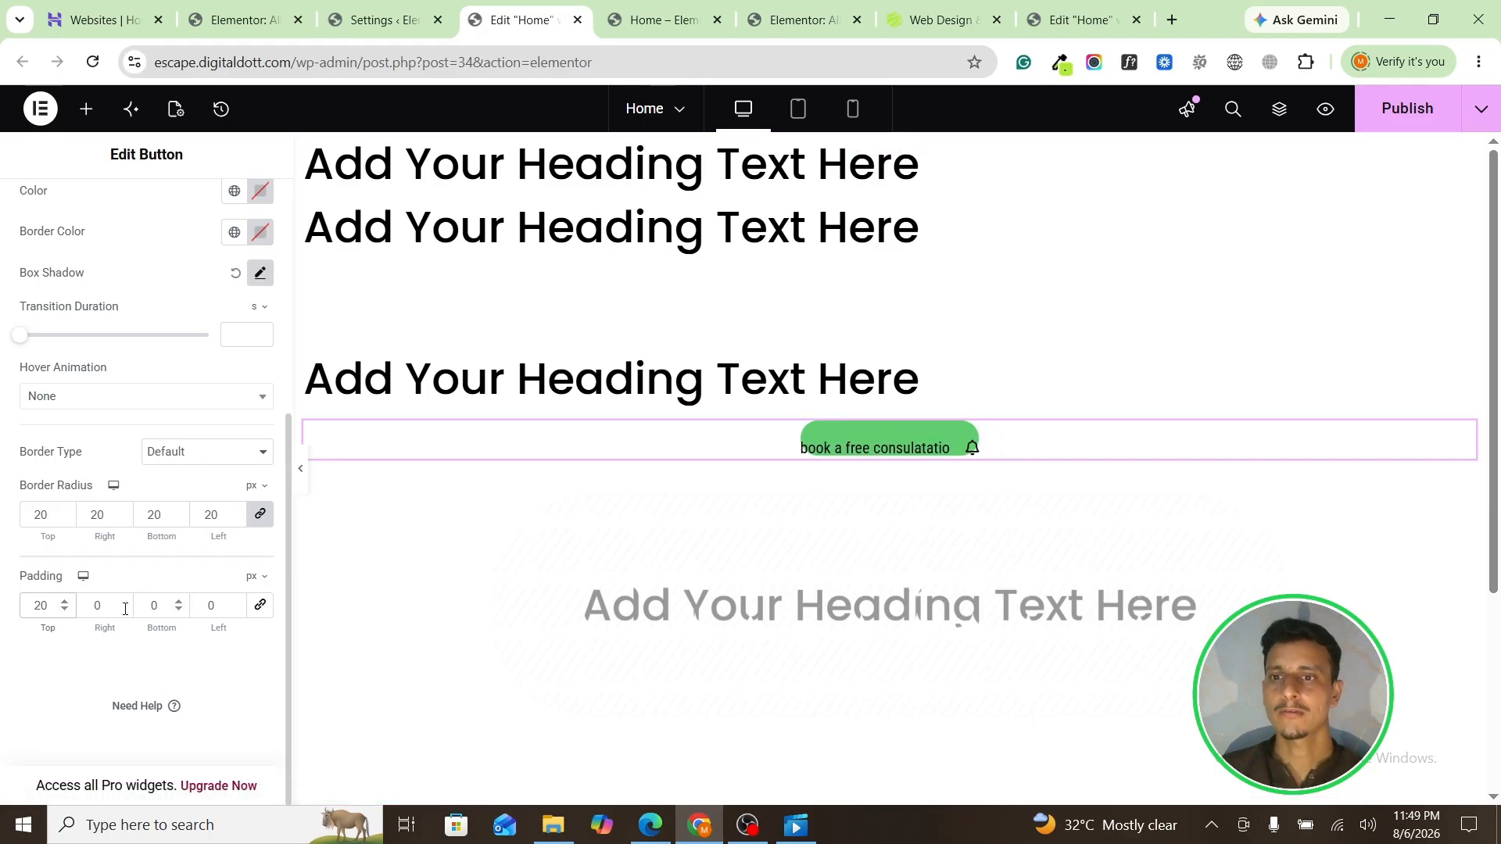
left_click(92, 606)
type("4")
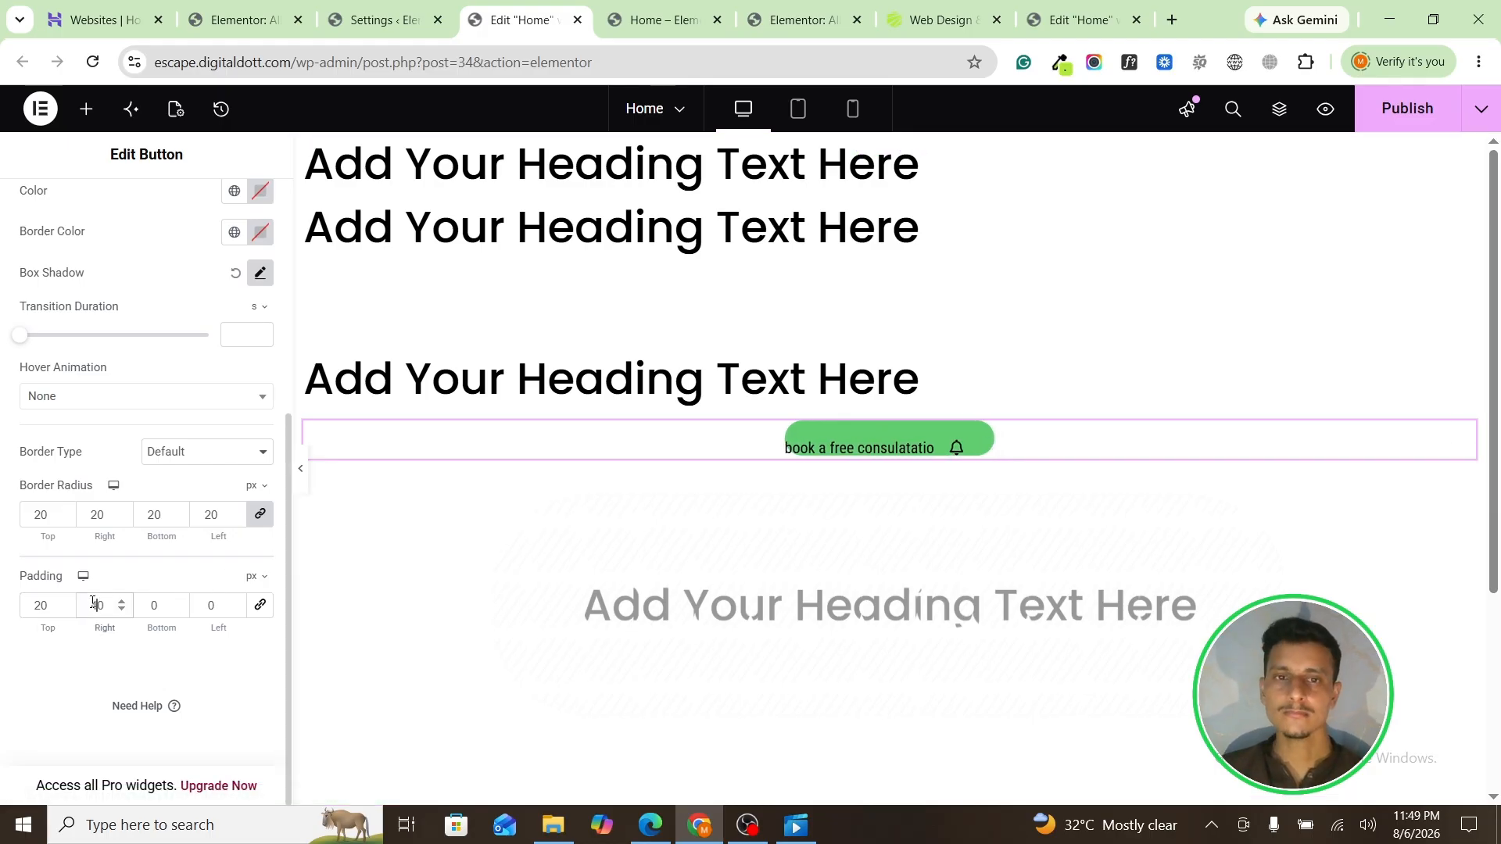
left_click(151, 606)
type("20")
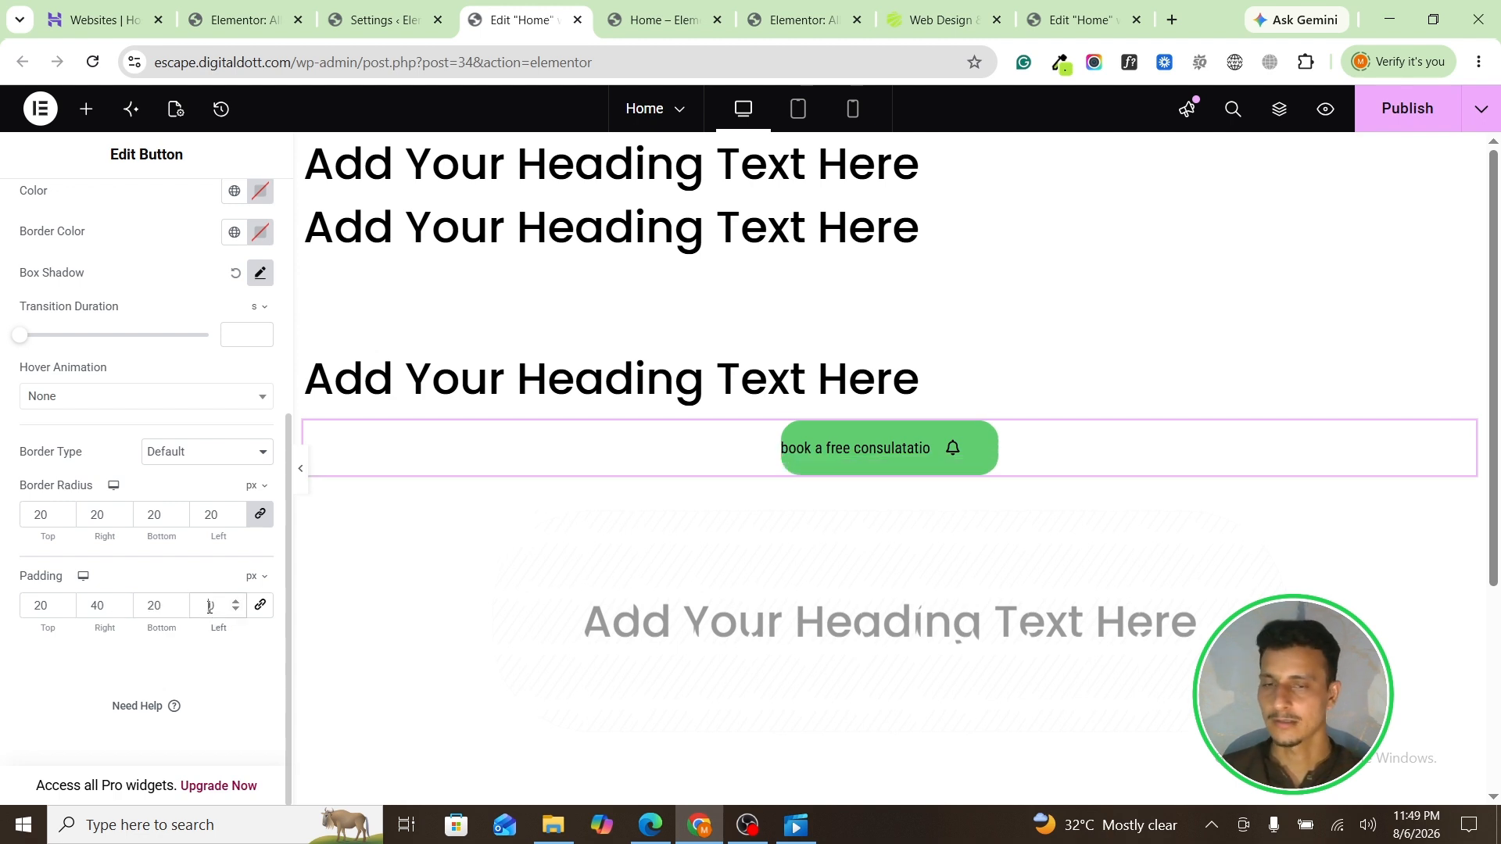
type("4")
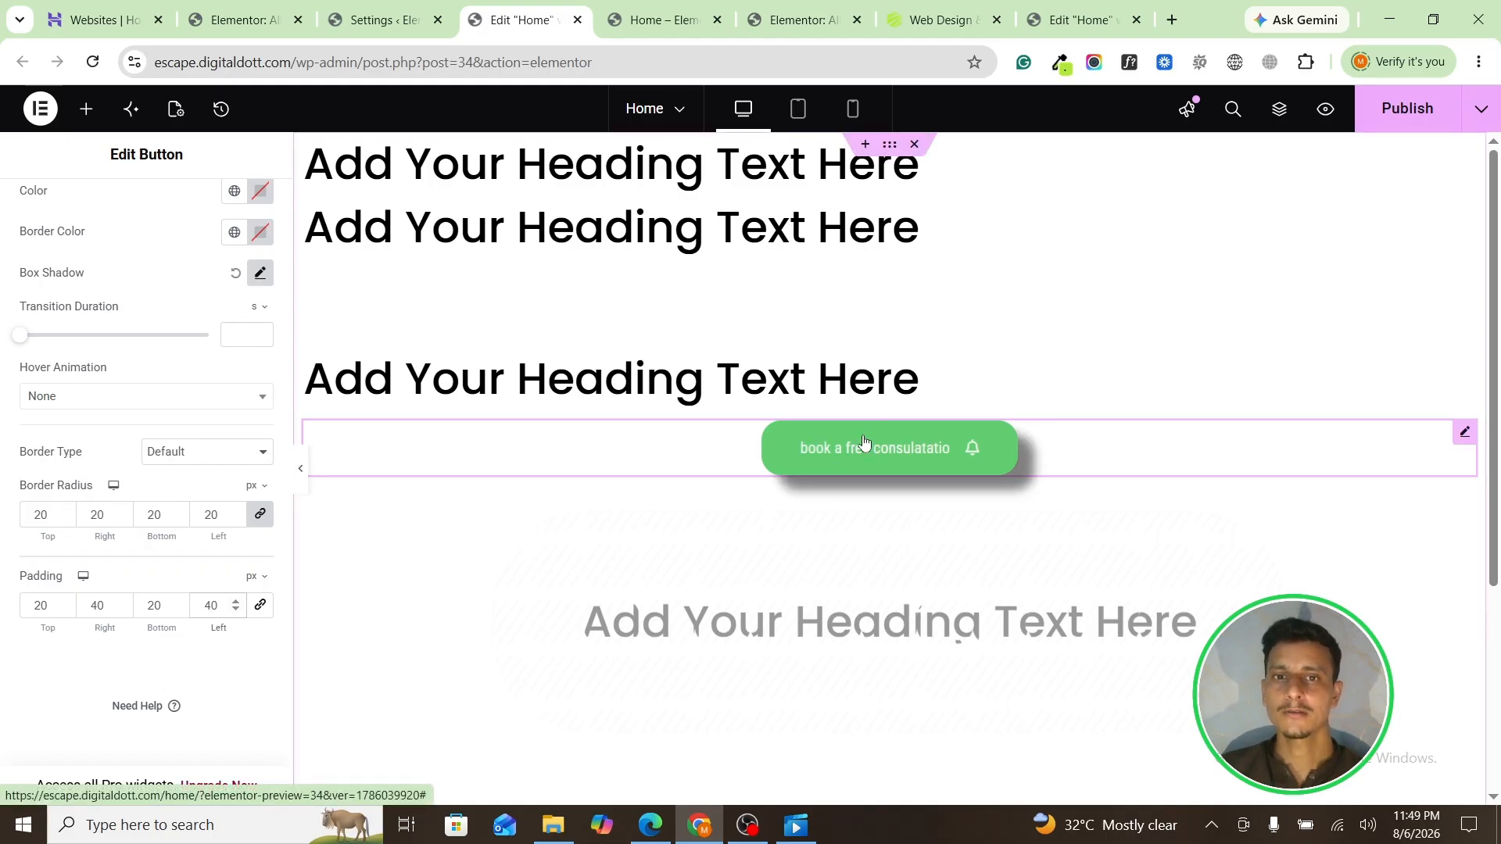
left_click_drag(42, 516, 11, 517)
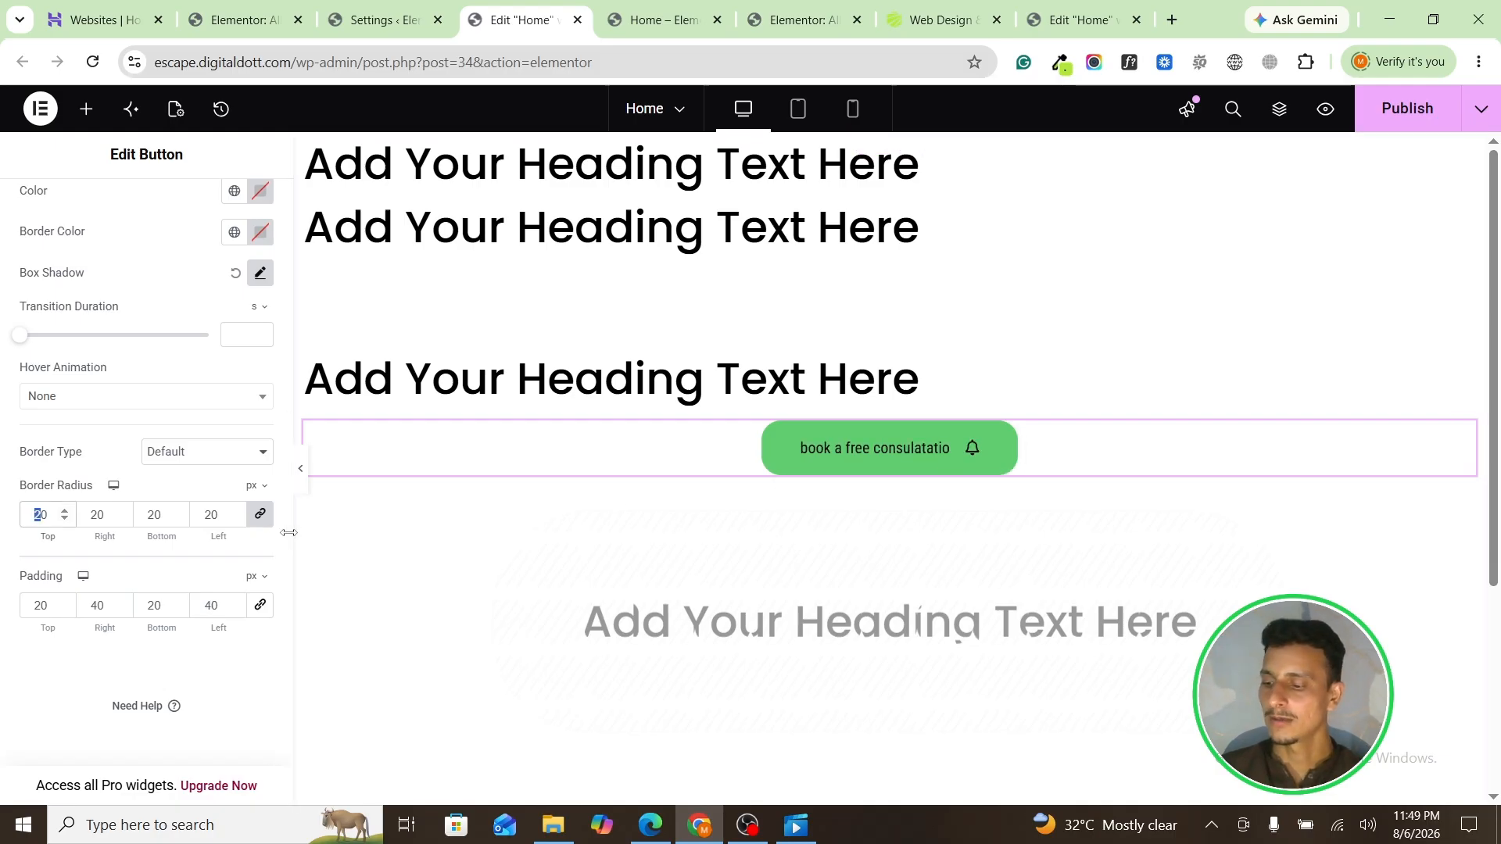
type("5")
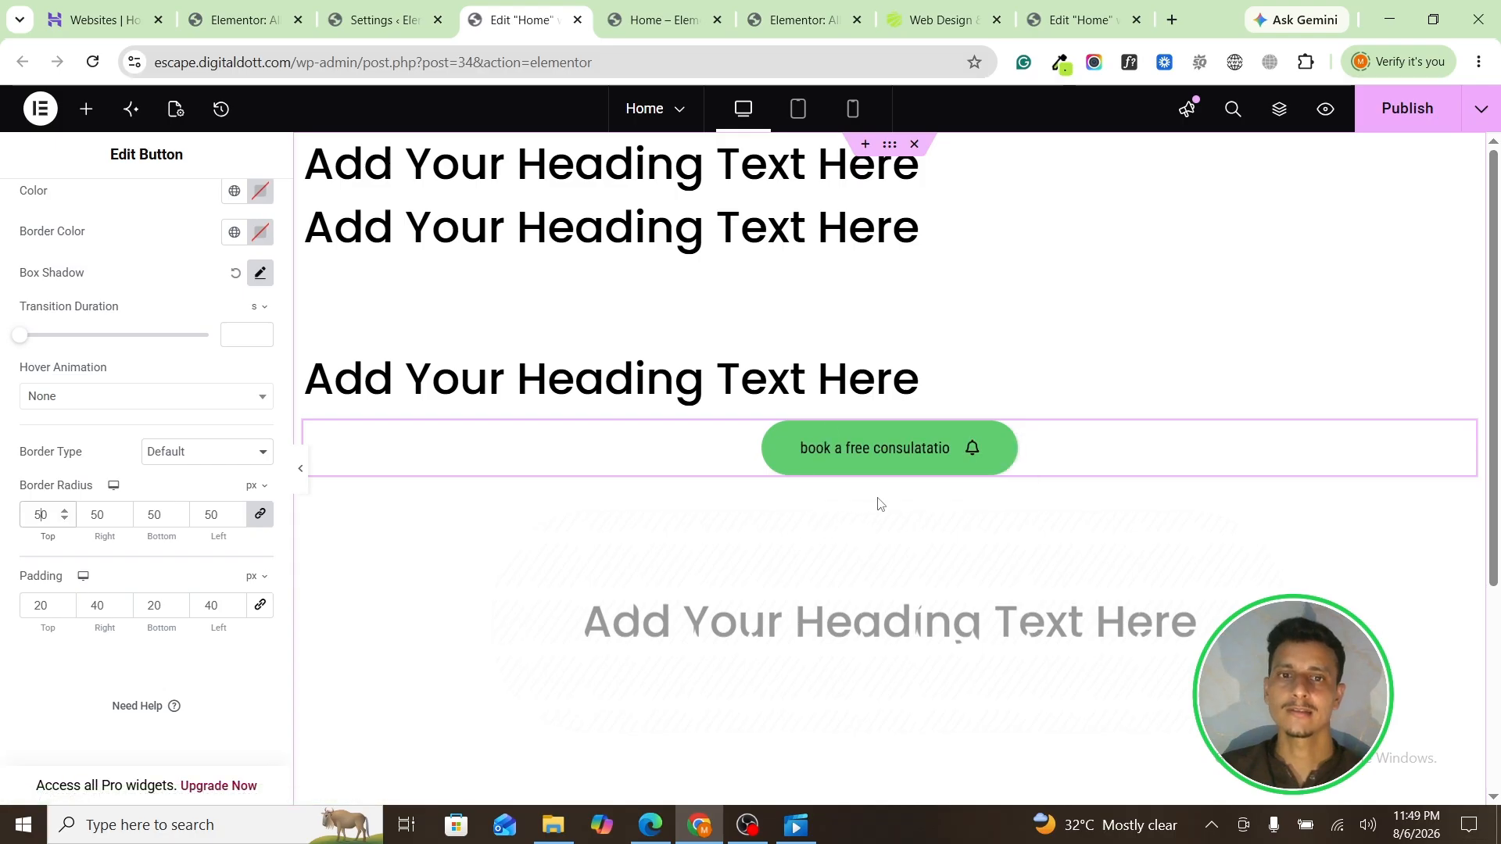
Step: Unlink the button's margin values in its advanced layout settings and set the top margin to 60 px
scroll(191, 315, "up", 5)
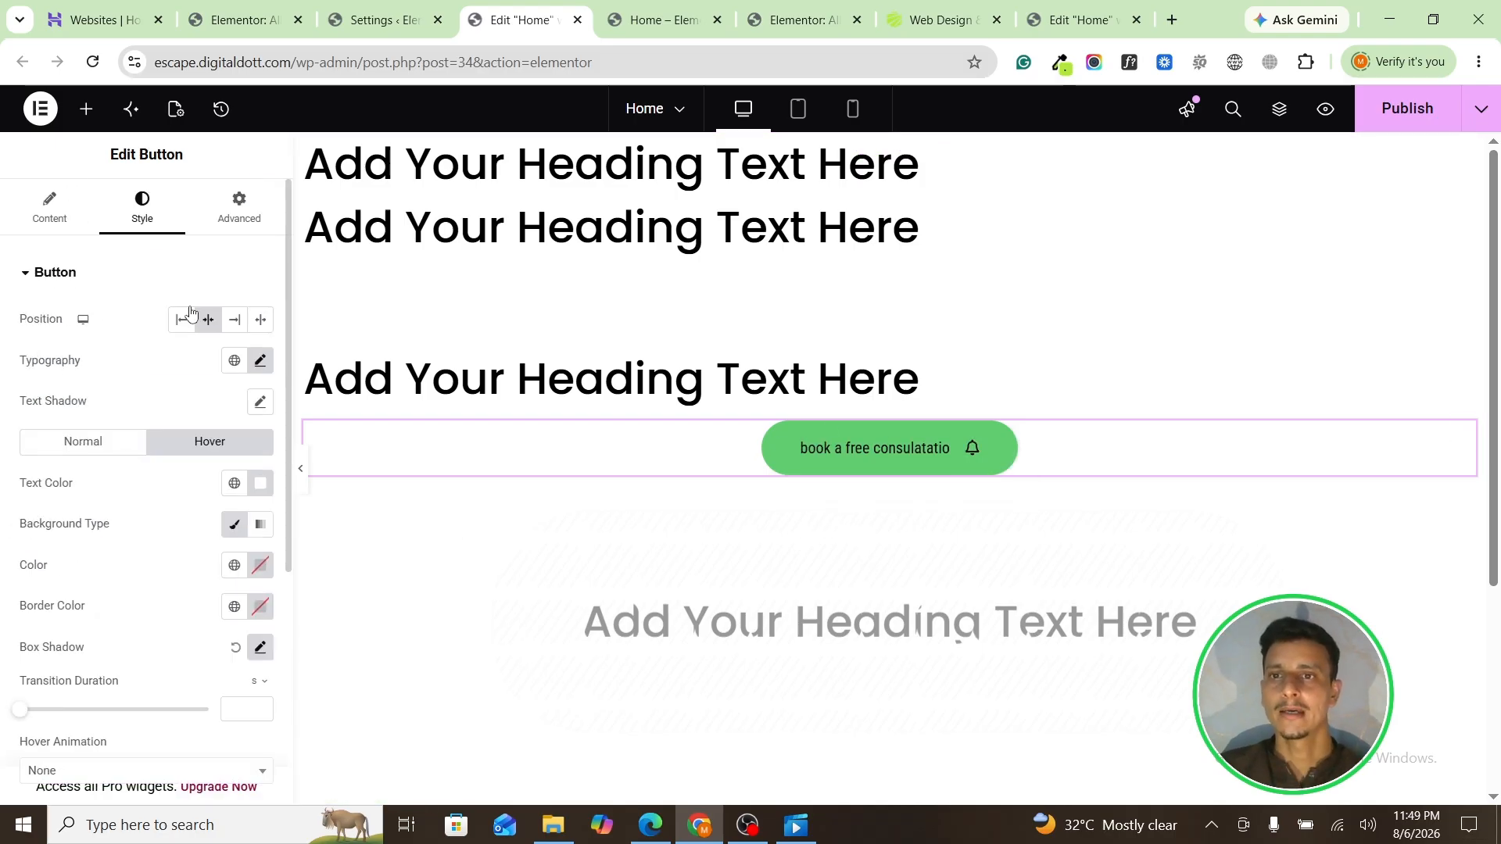
left_click(226, 223)
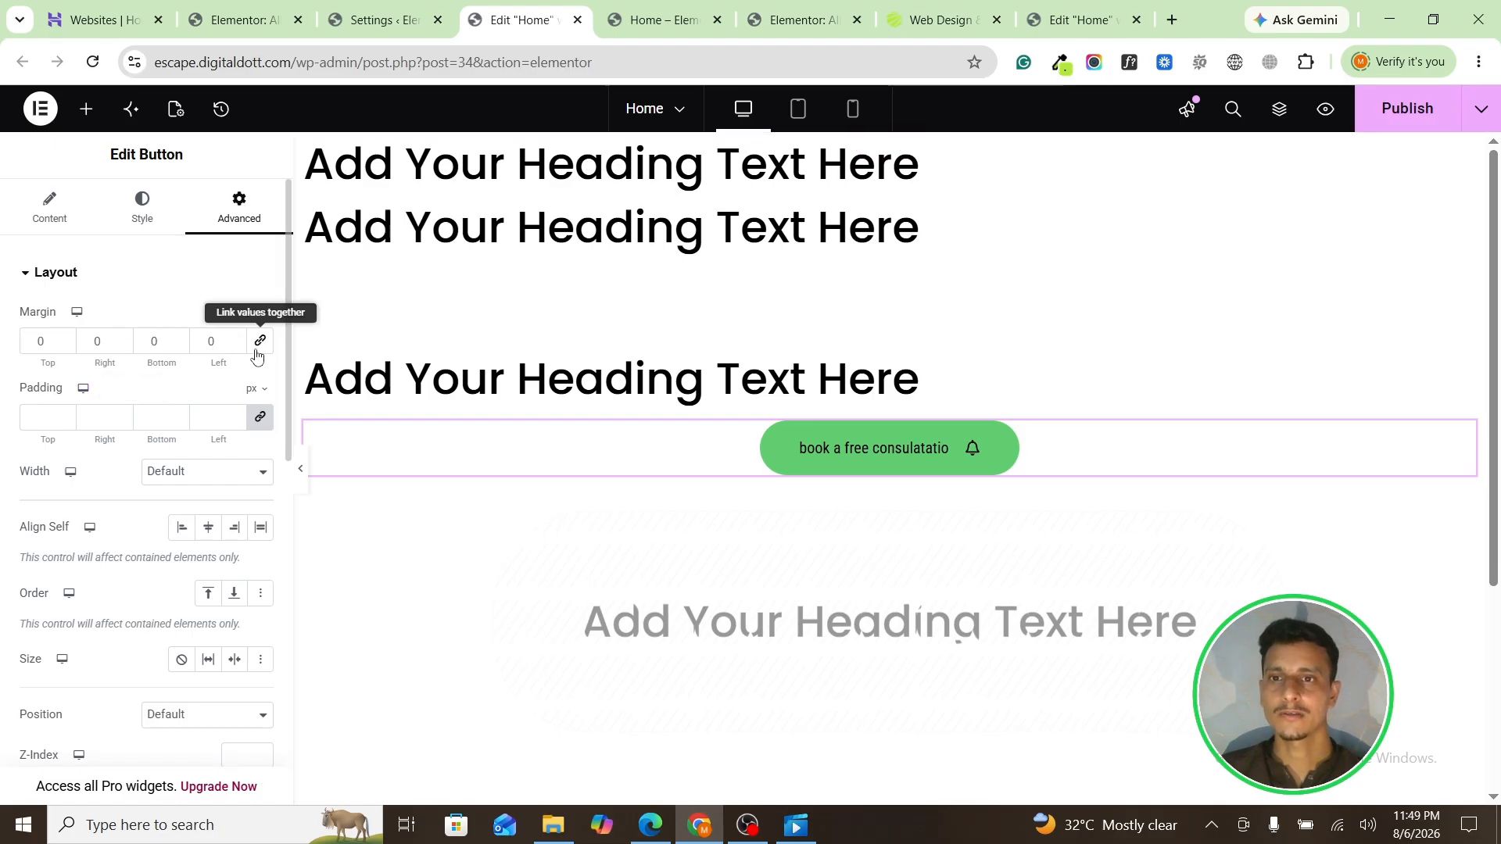
left_click(24, 338)
type("6")
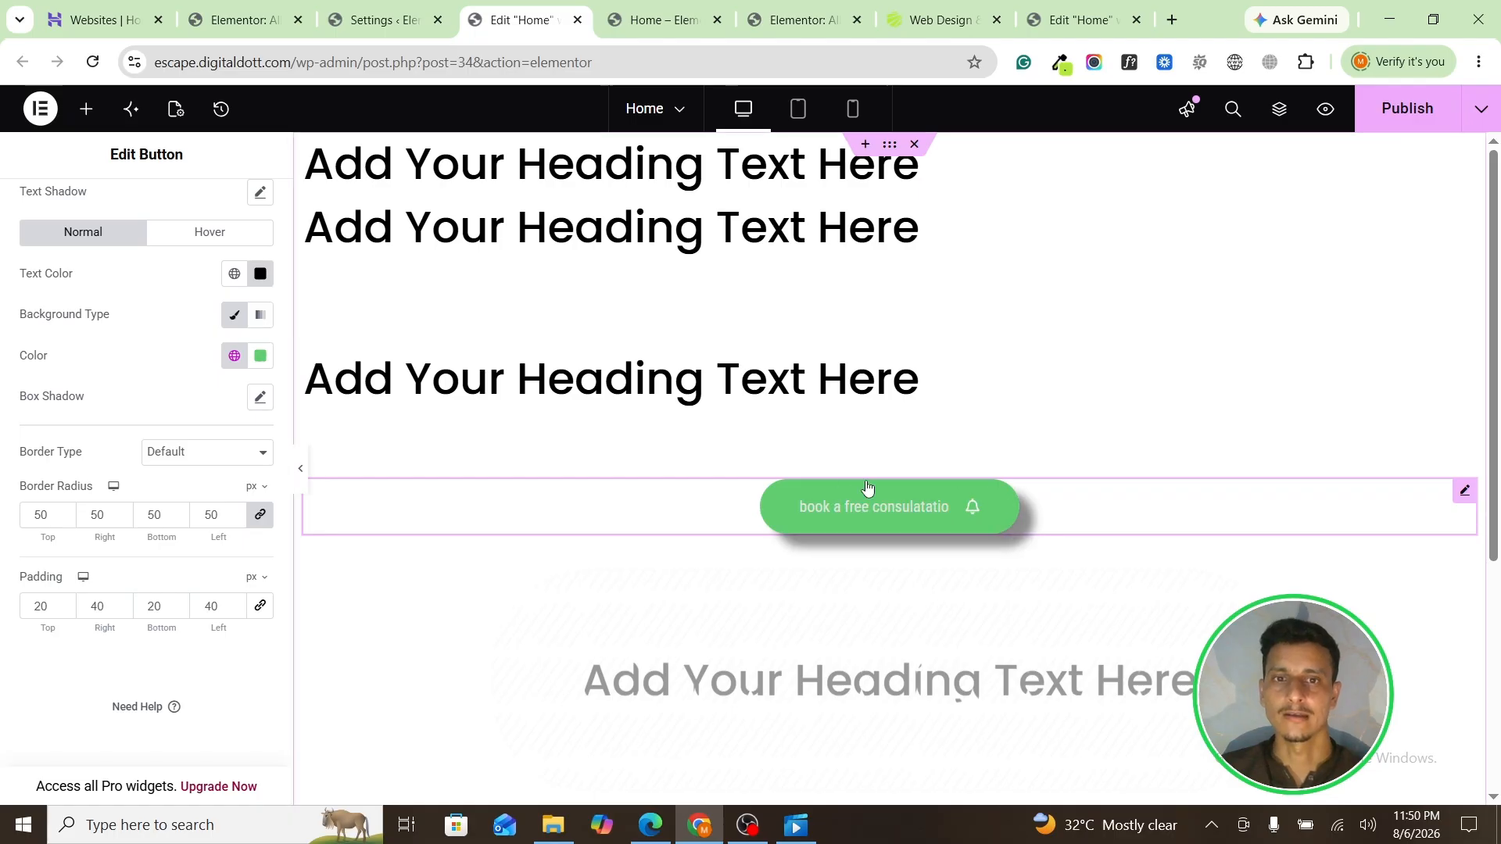
Step: Unlink the padding values in the button's advanced layout settings and set the top padding to 70 px
scroll(227, 380, "up", 3)
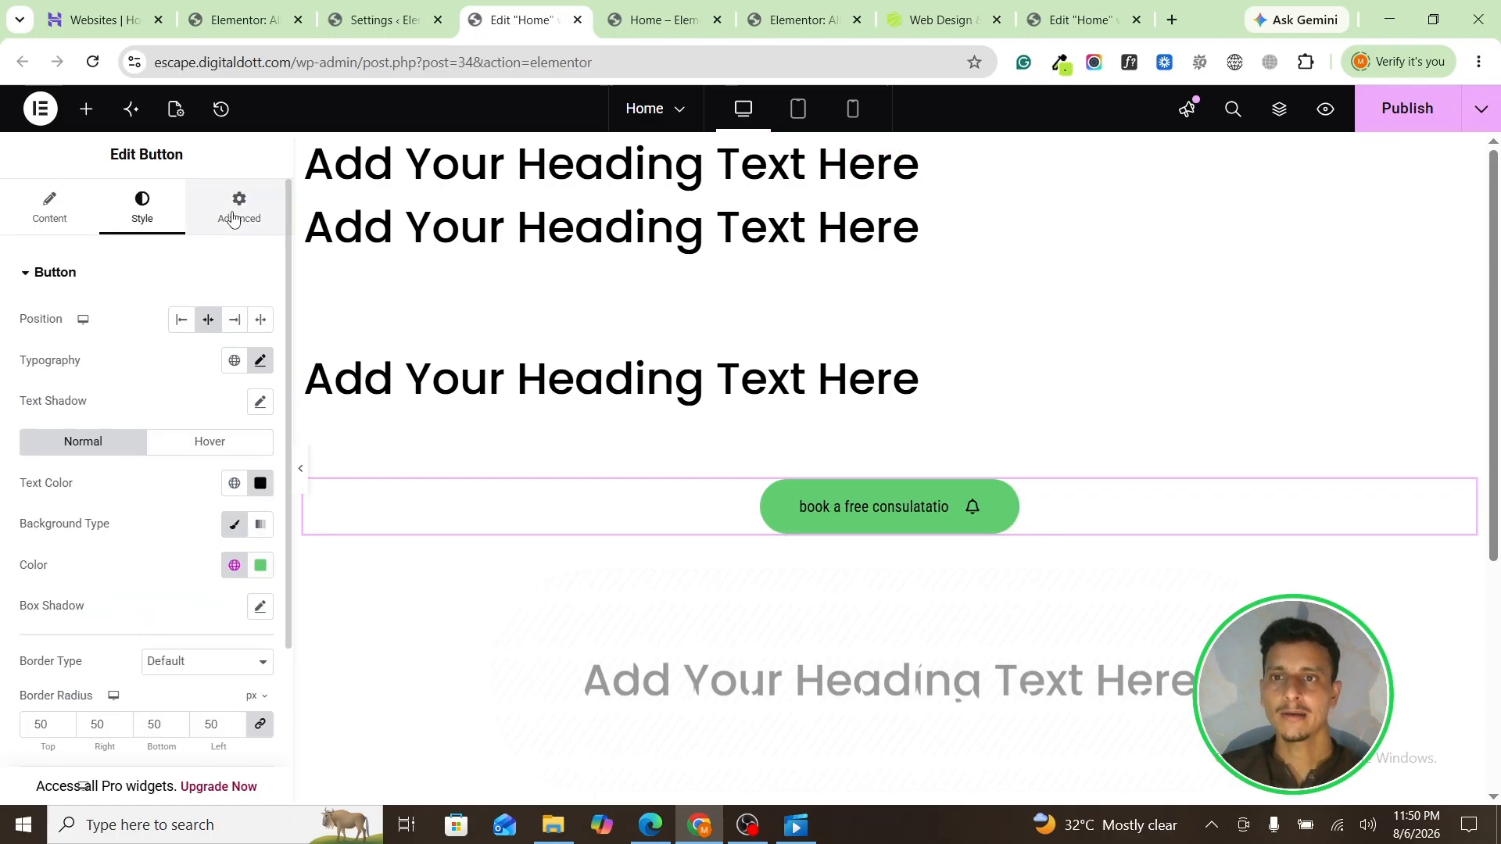
left_click(239, 208)
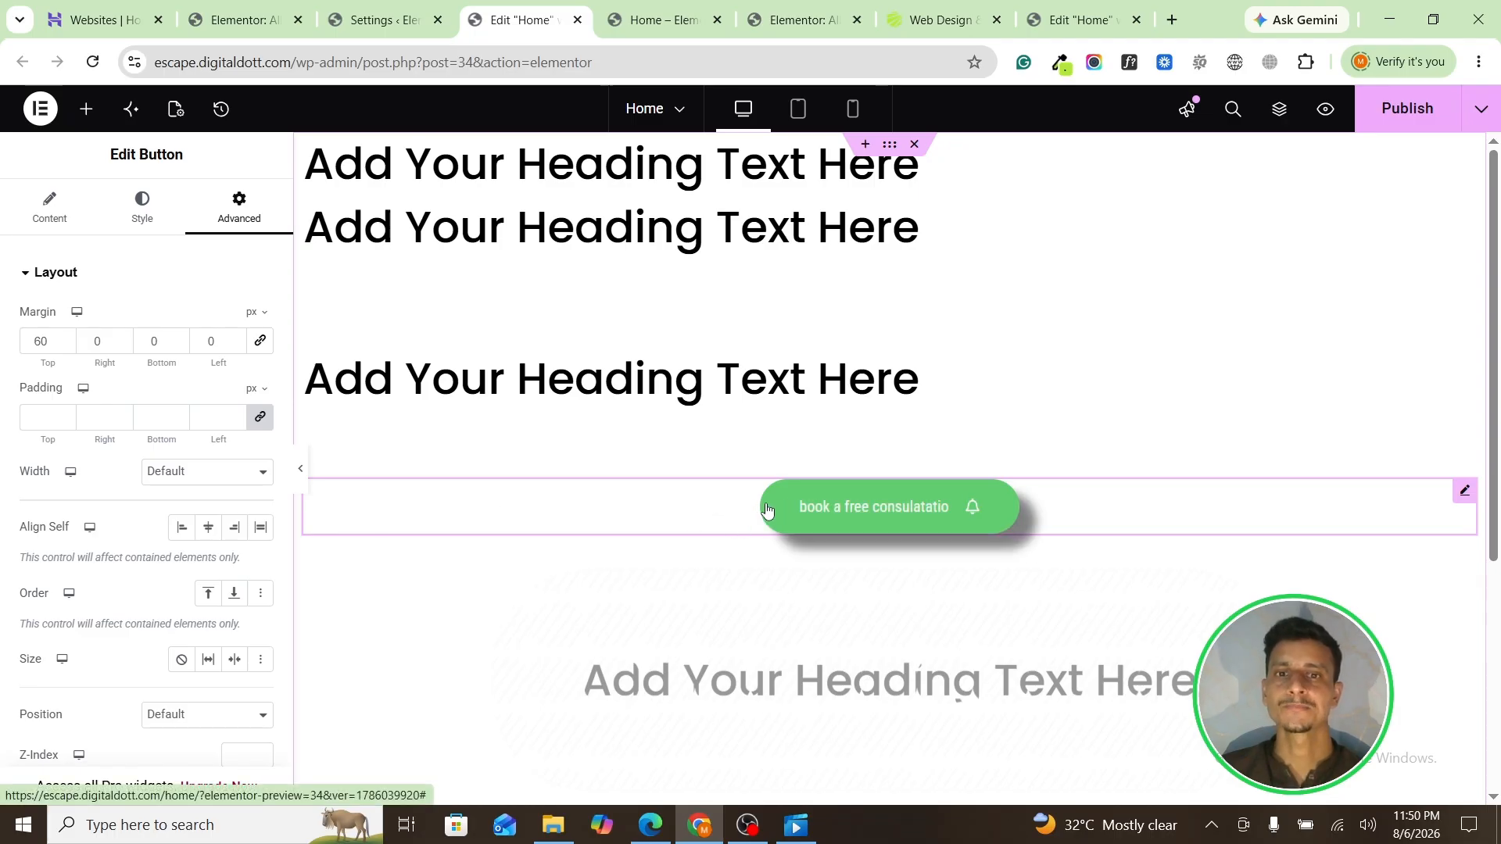
left_click(256, 420)
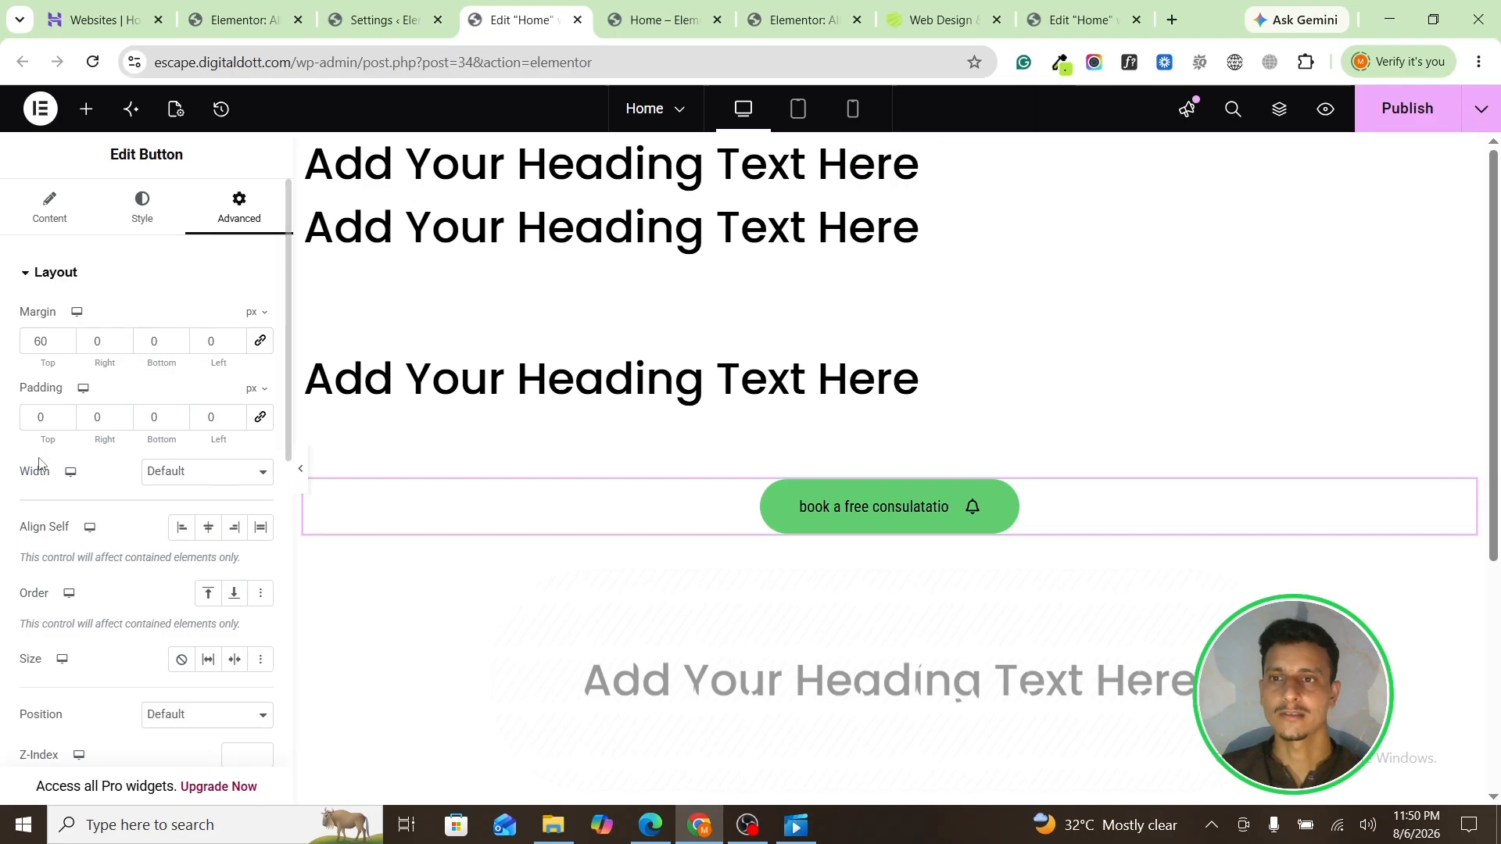
type("7")
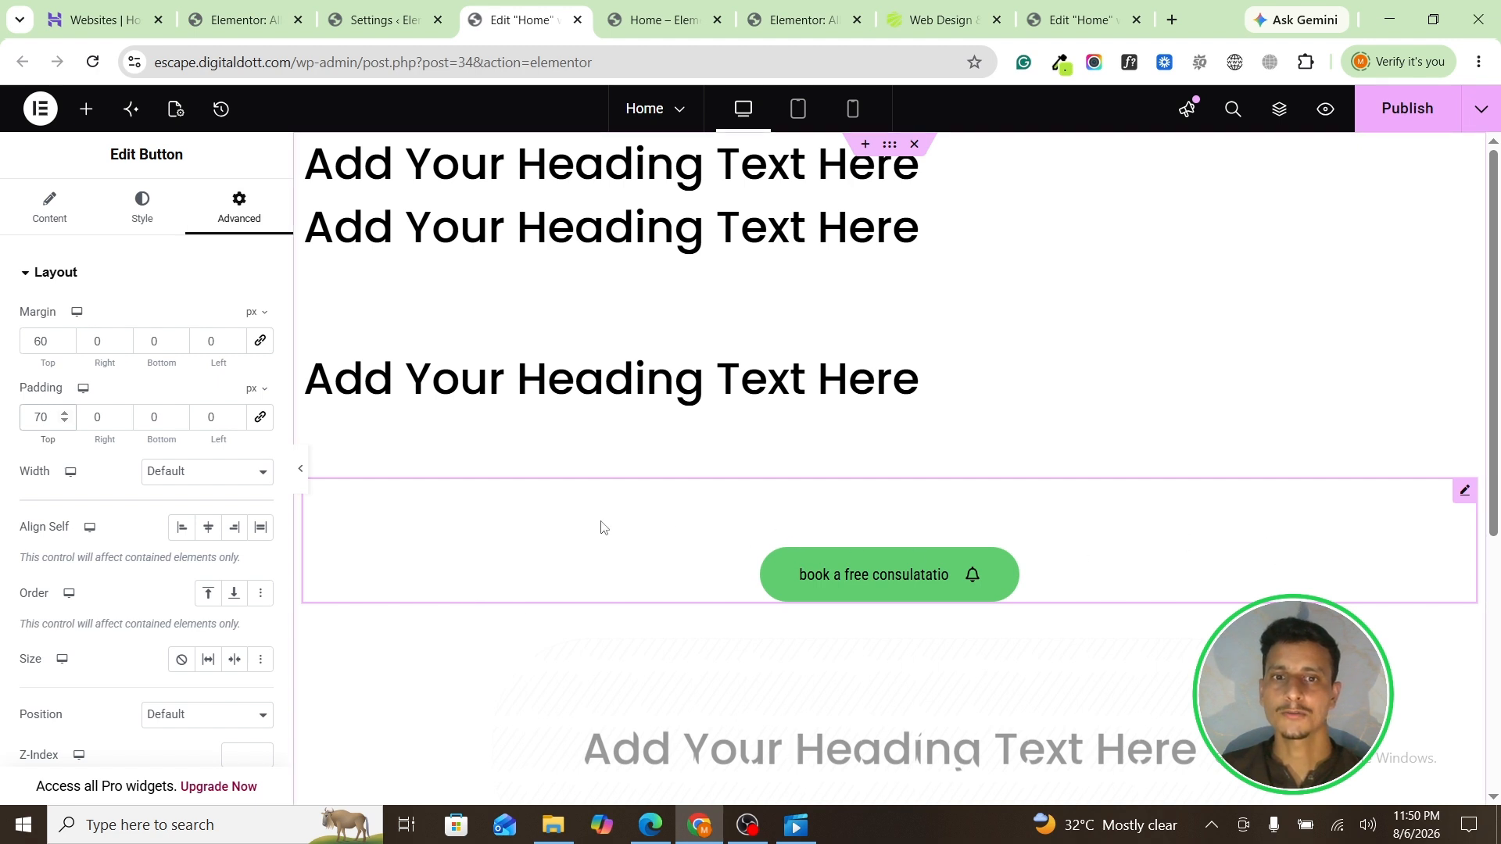
Step: Switch the button's layout width to Custom and set it to 100%
scroll(161, 469, "down", 1)
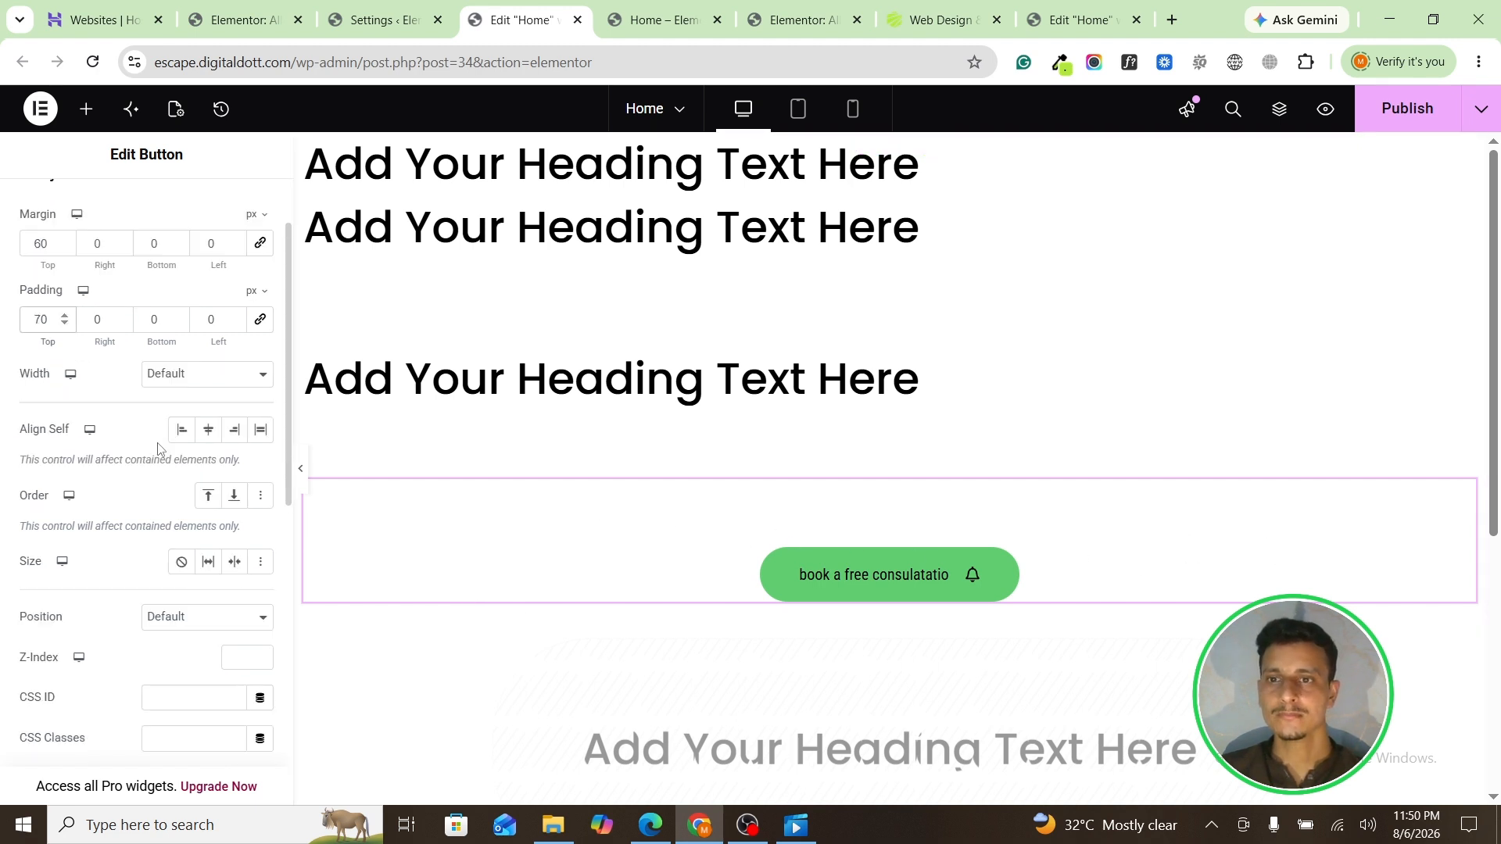
left_click(177, 378)
left_click(191, 466)
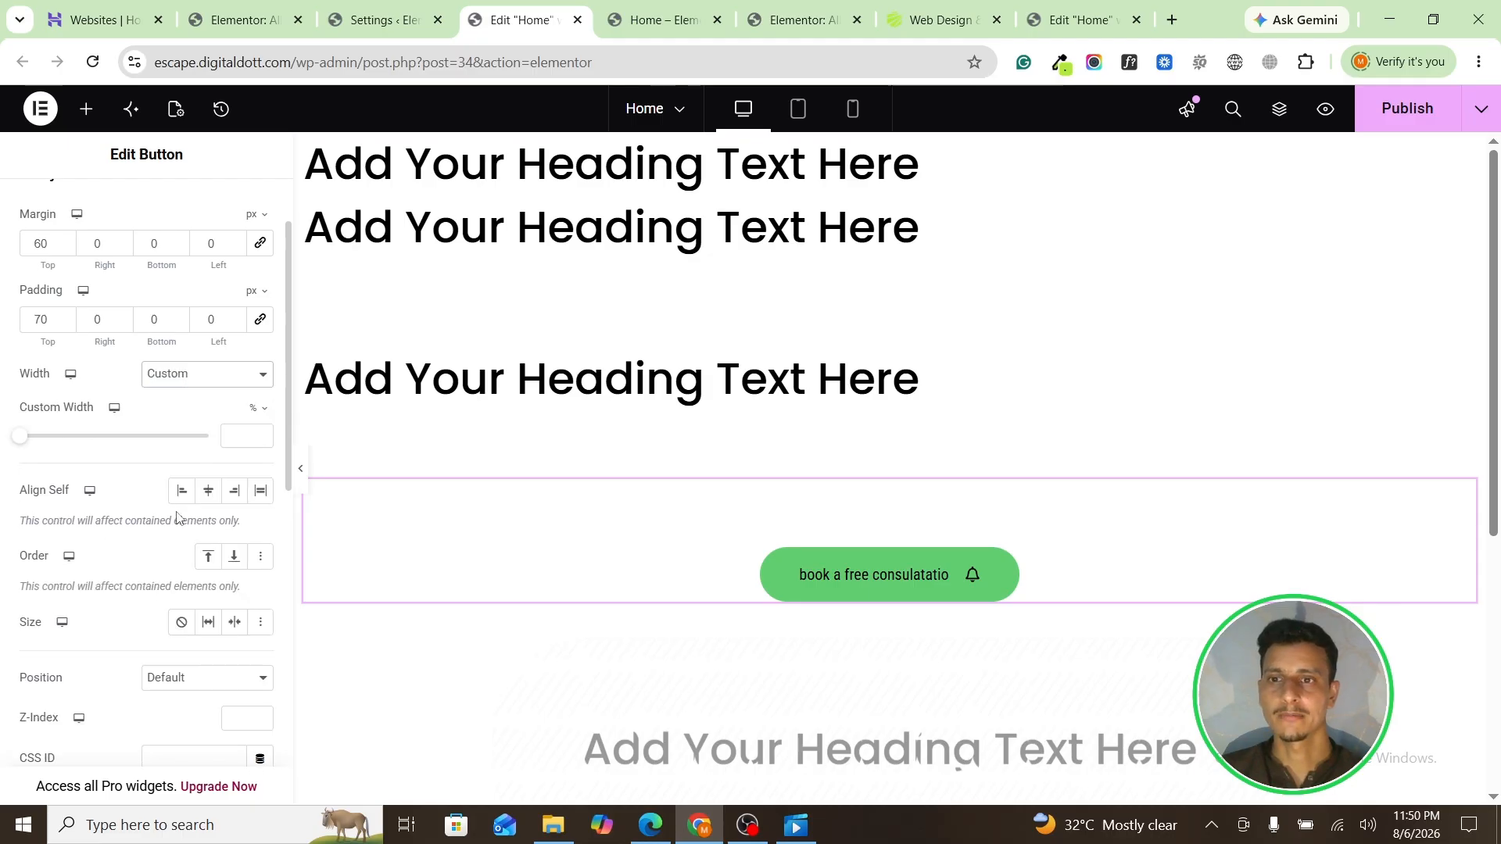
left_click_drag(20, 436, 302, 451)
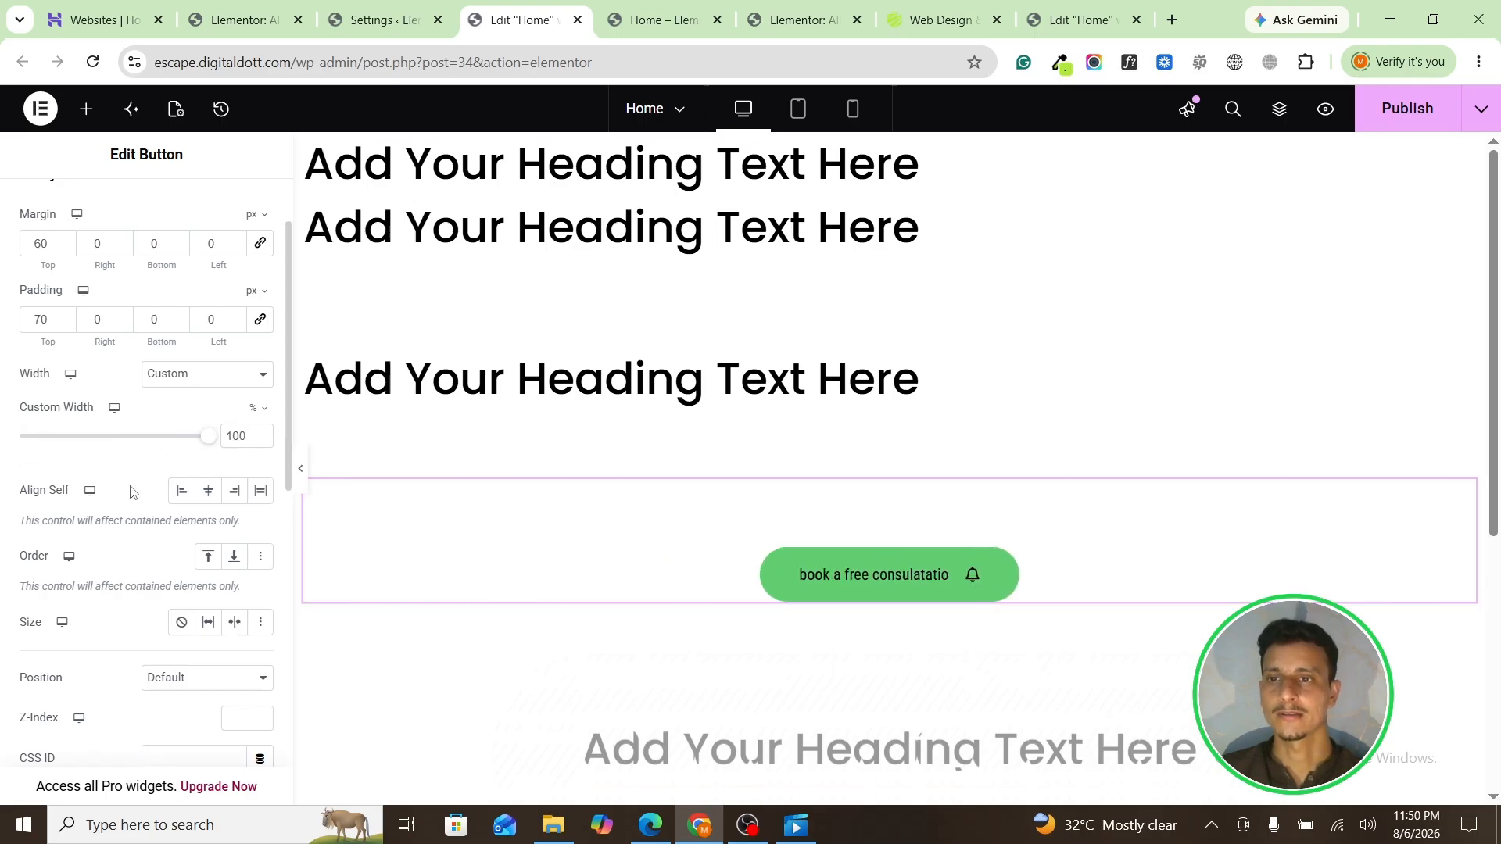
Step: Align the button itself to the start and set its custom width to 20%
scroll(137, 489, "down", 1)
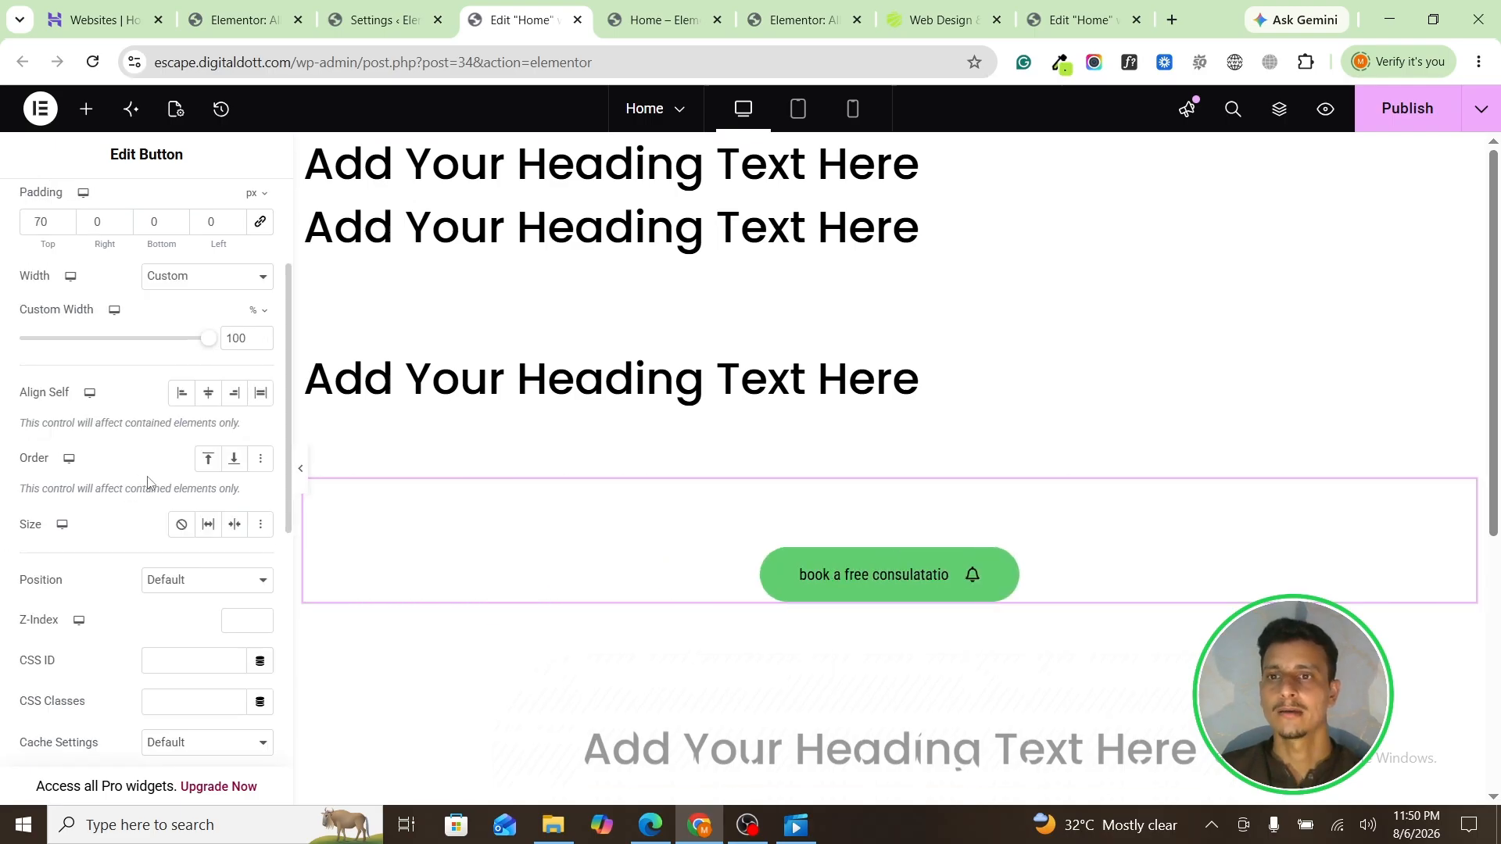
left_click(181, 392)
left_click_drag(207, 345, 57, 339)
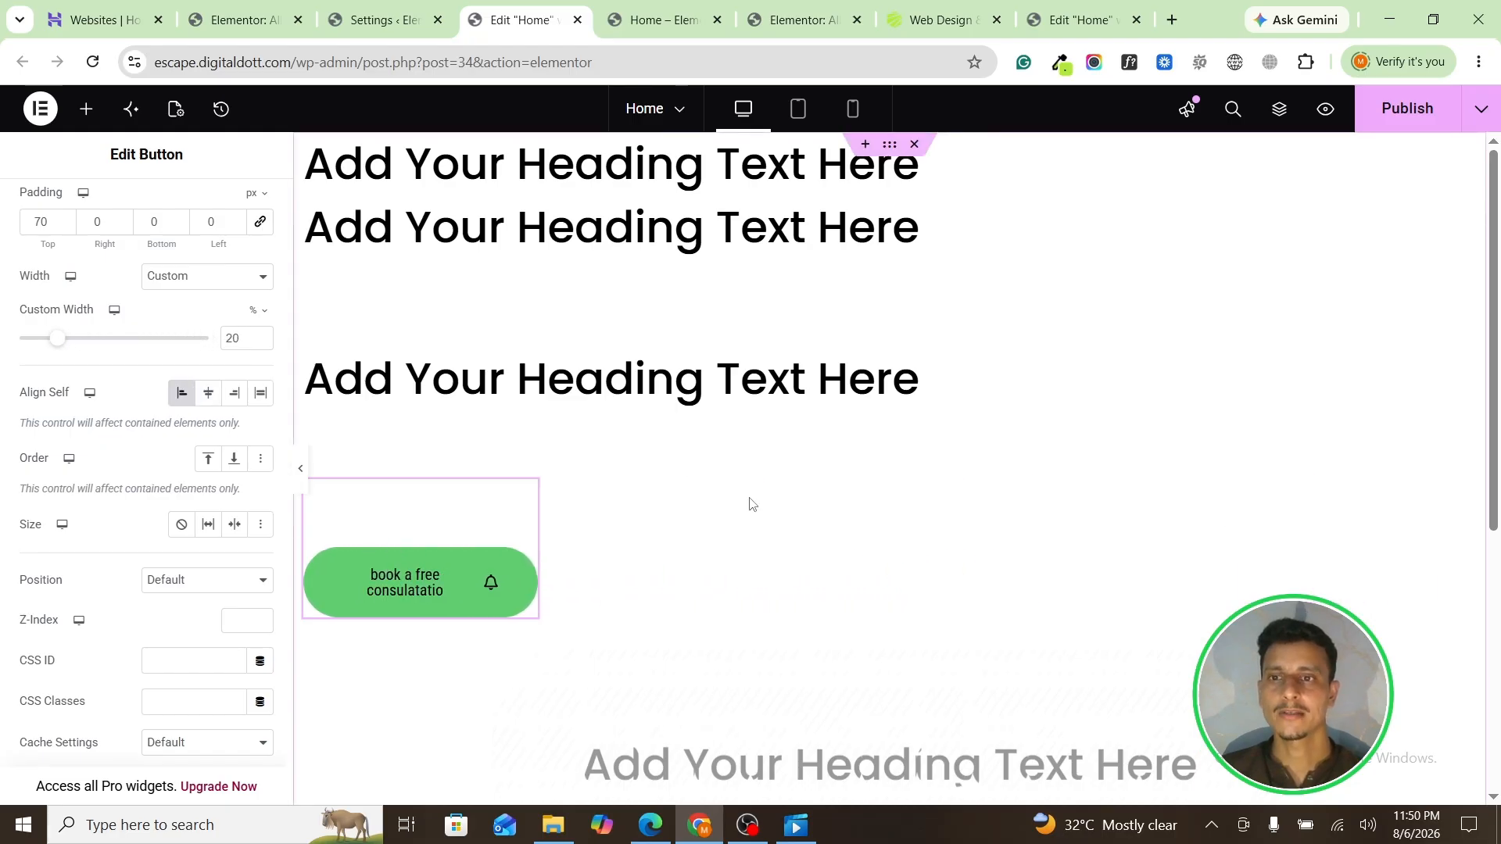
Step: Try the center and end self-alignments on the button, and settle on stretch
left_click(208, 392)
left_click(234, 391)
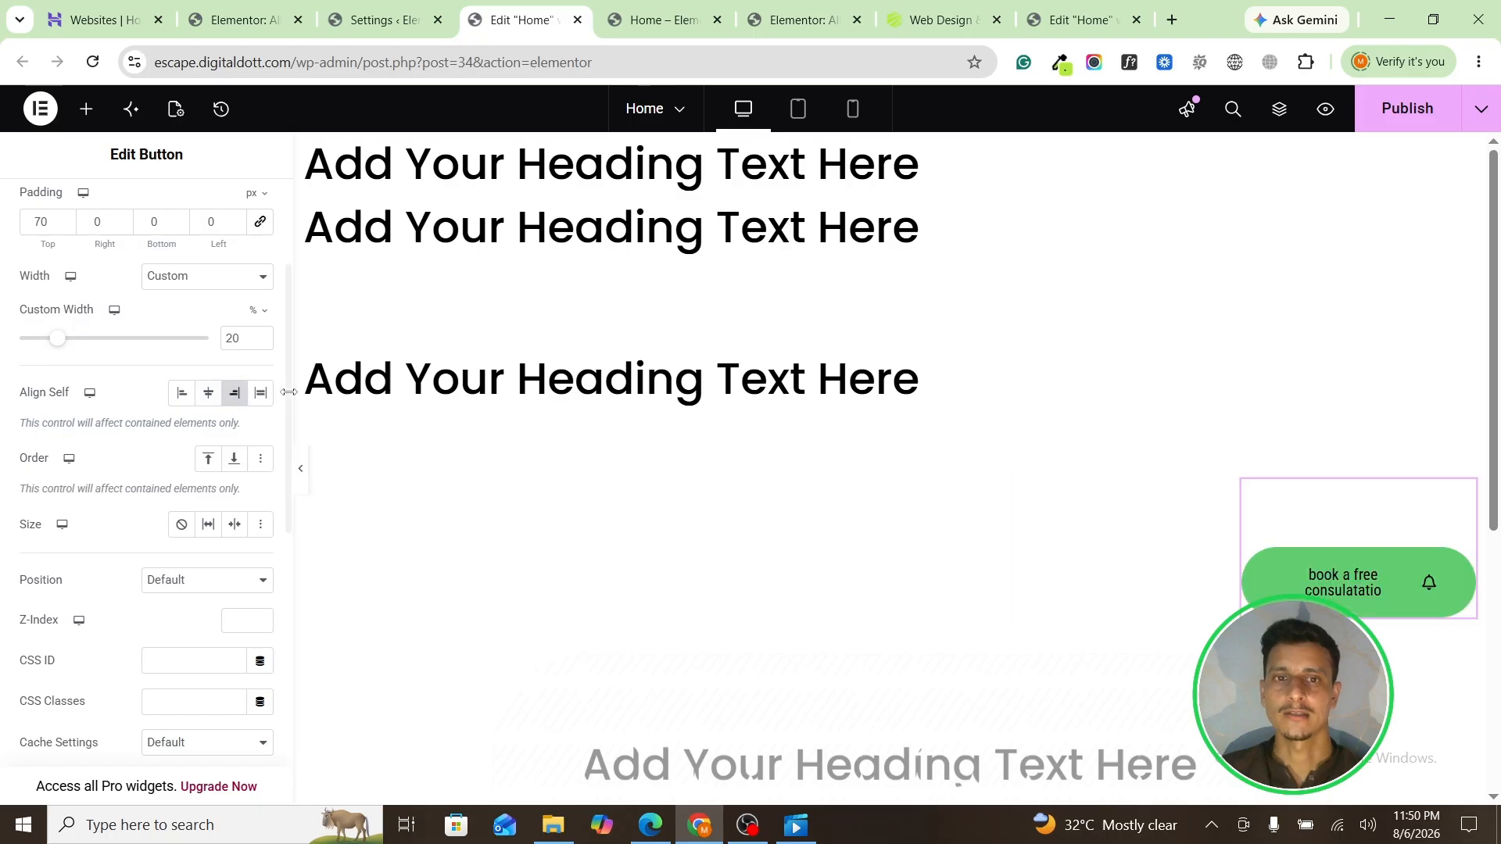
left_click(261, 392)
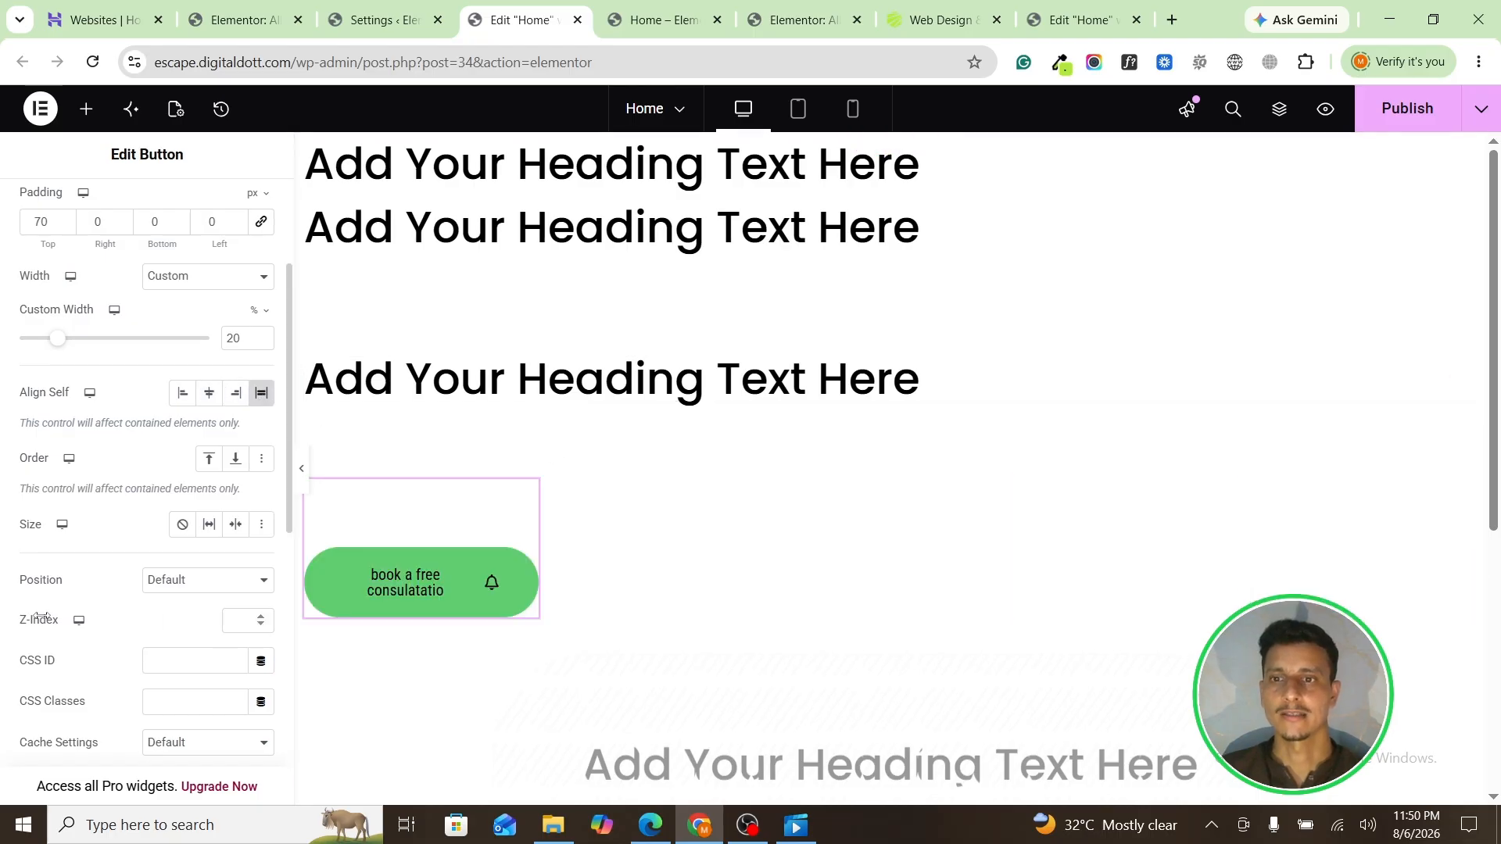
Step: Look through the button's remaining advanced settings, from Position and Z-Index to Motion Effects, Transform, Responsive and Custom CSS
scroll(64, 501, "down", 1)
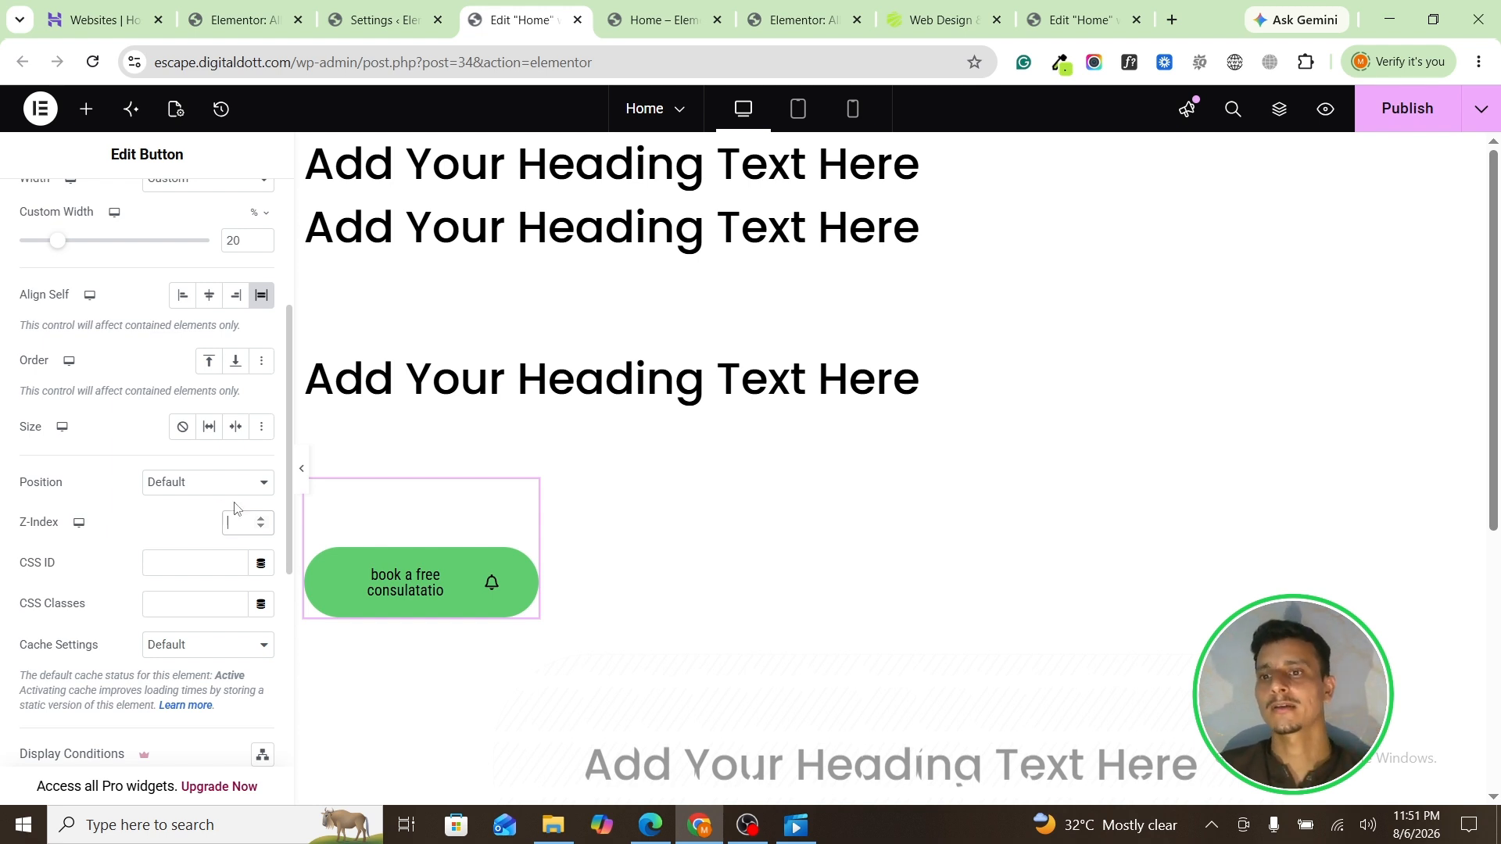
scroll(188, 595, "down", 1)
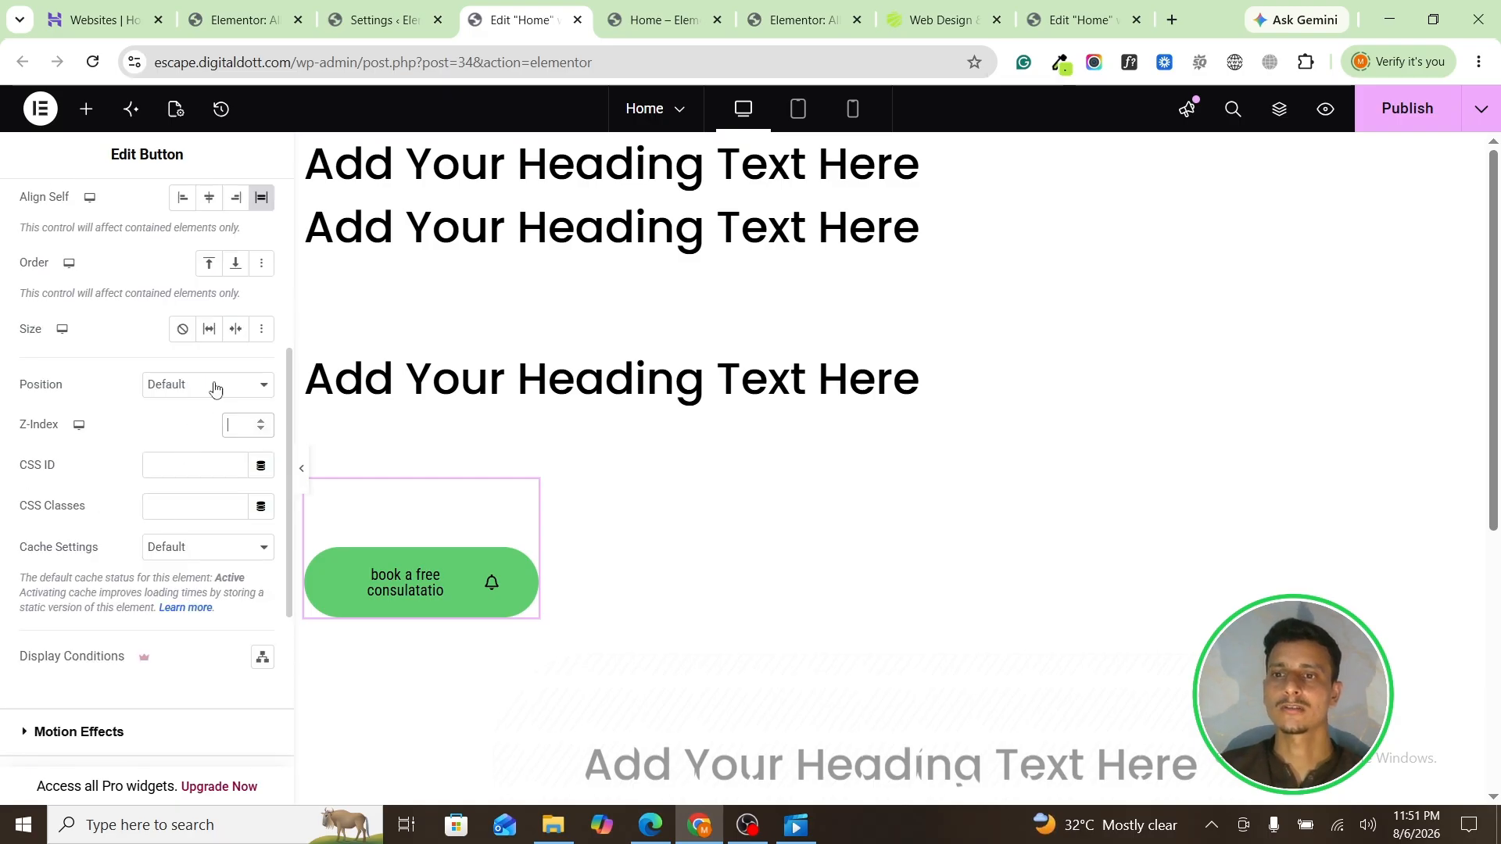
scroll(188, 436, "down", 1)
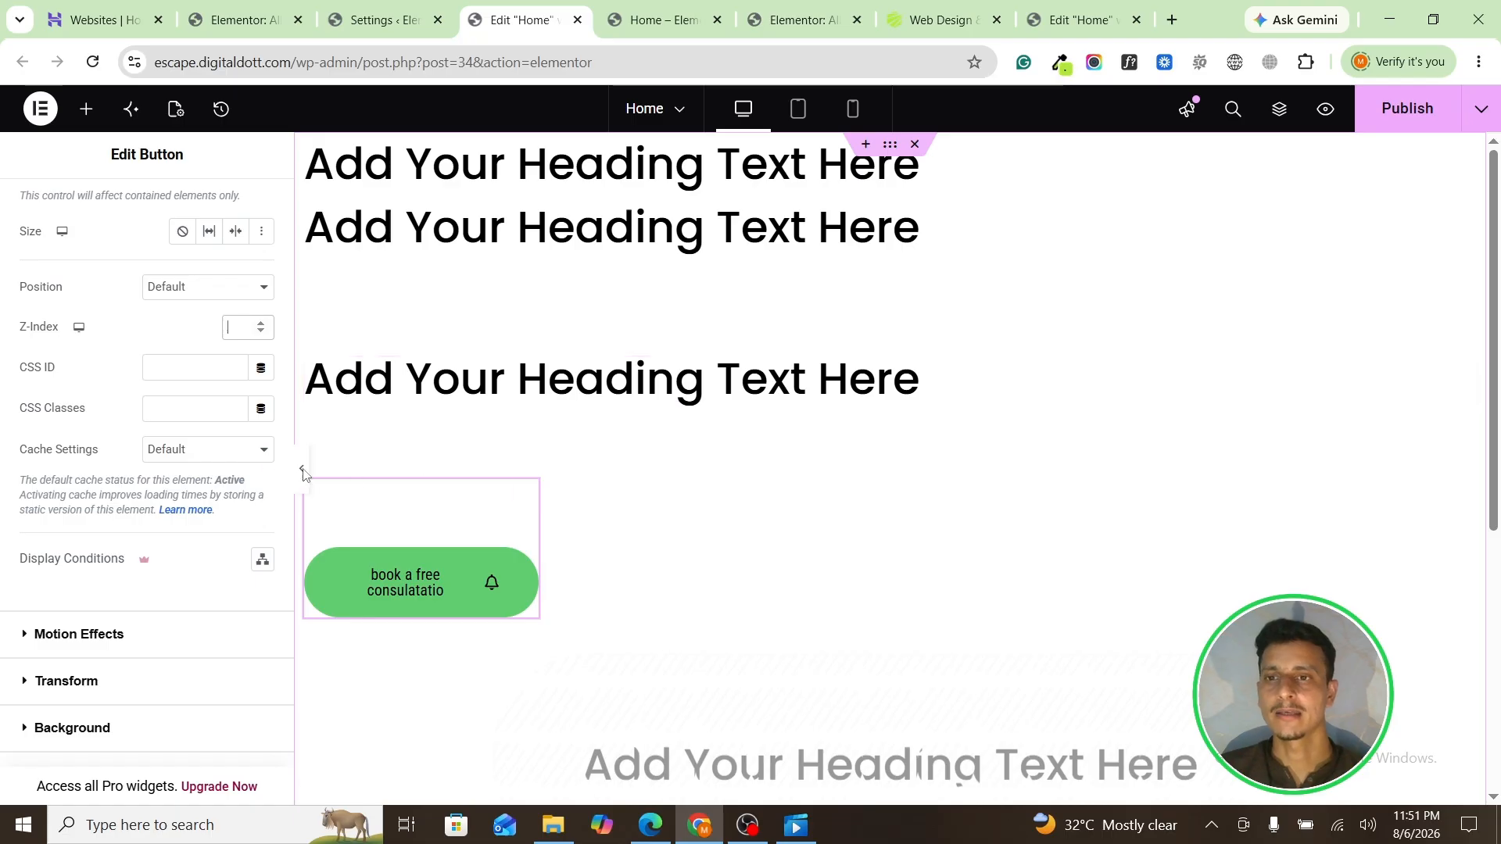
left_click(206, 319)
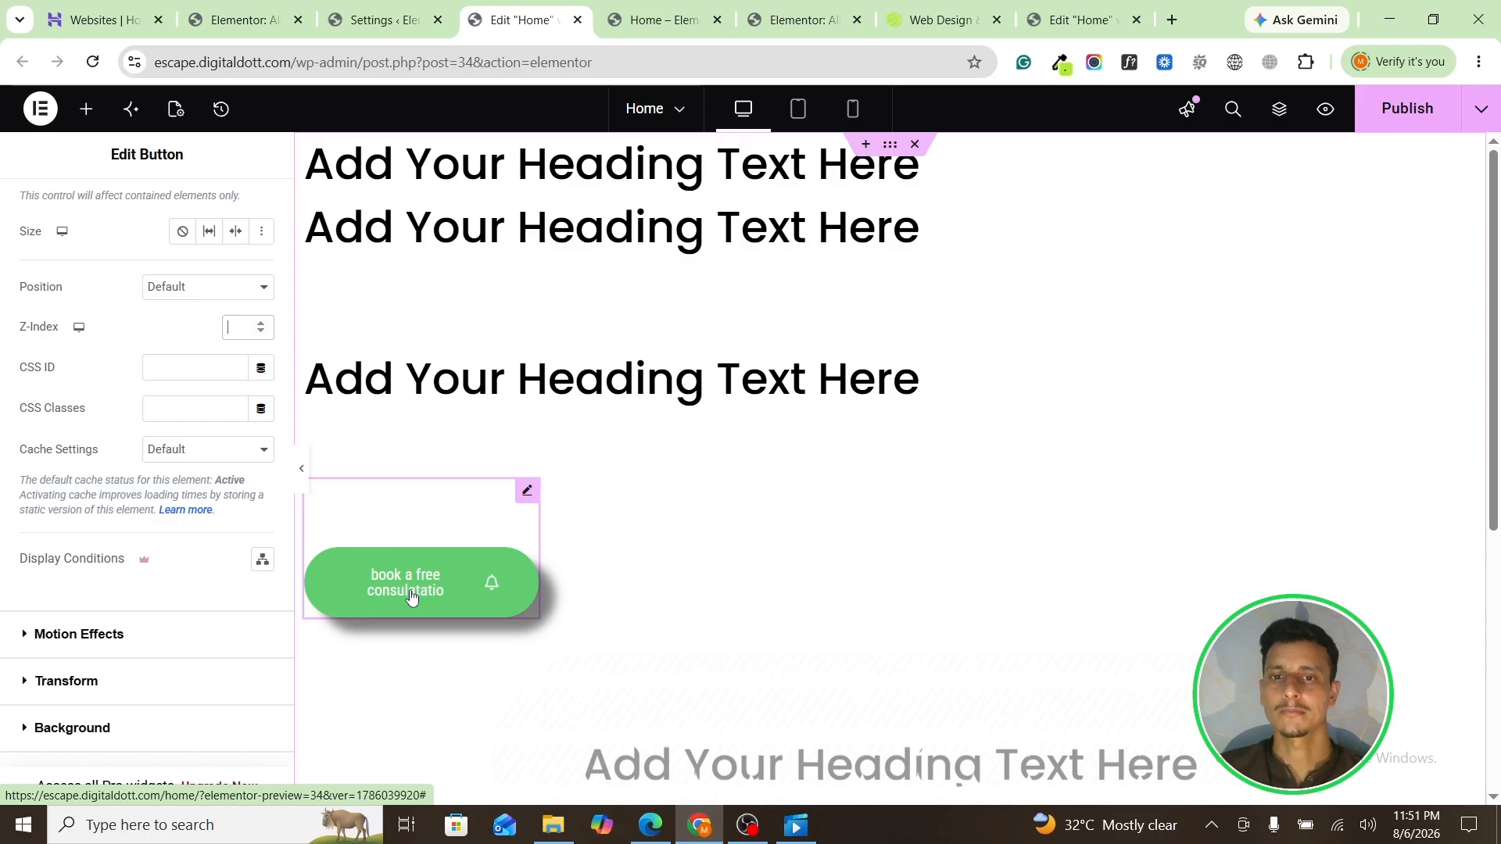
scroll(208, 623, "down", 4)
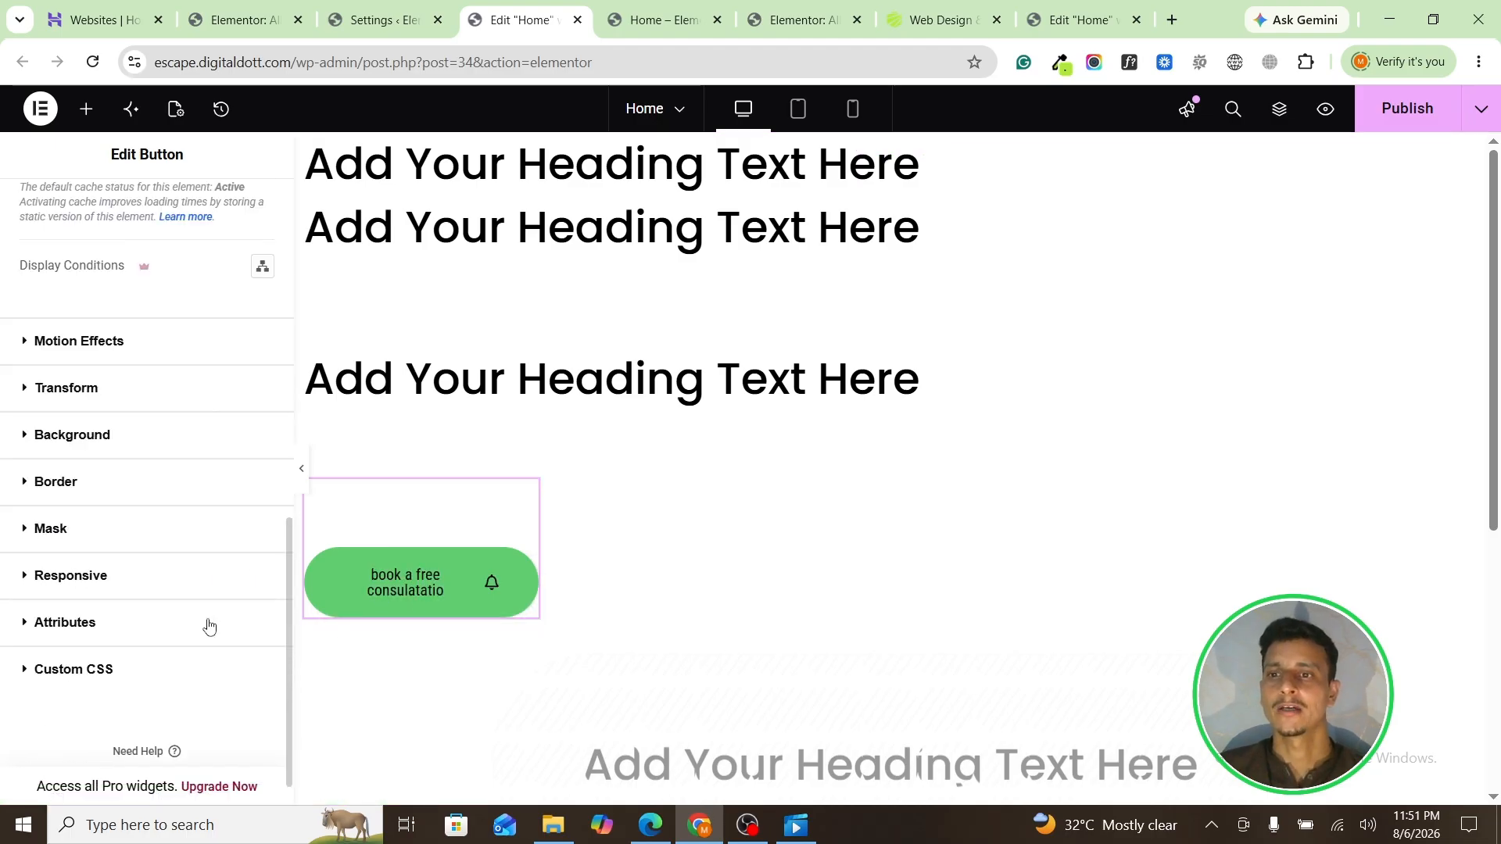
scroll(208, 618, "up", 6)
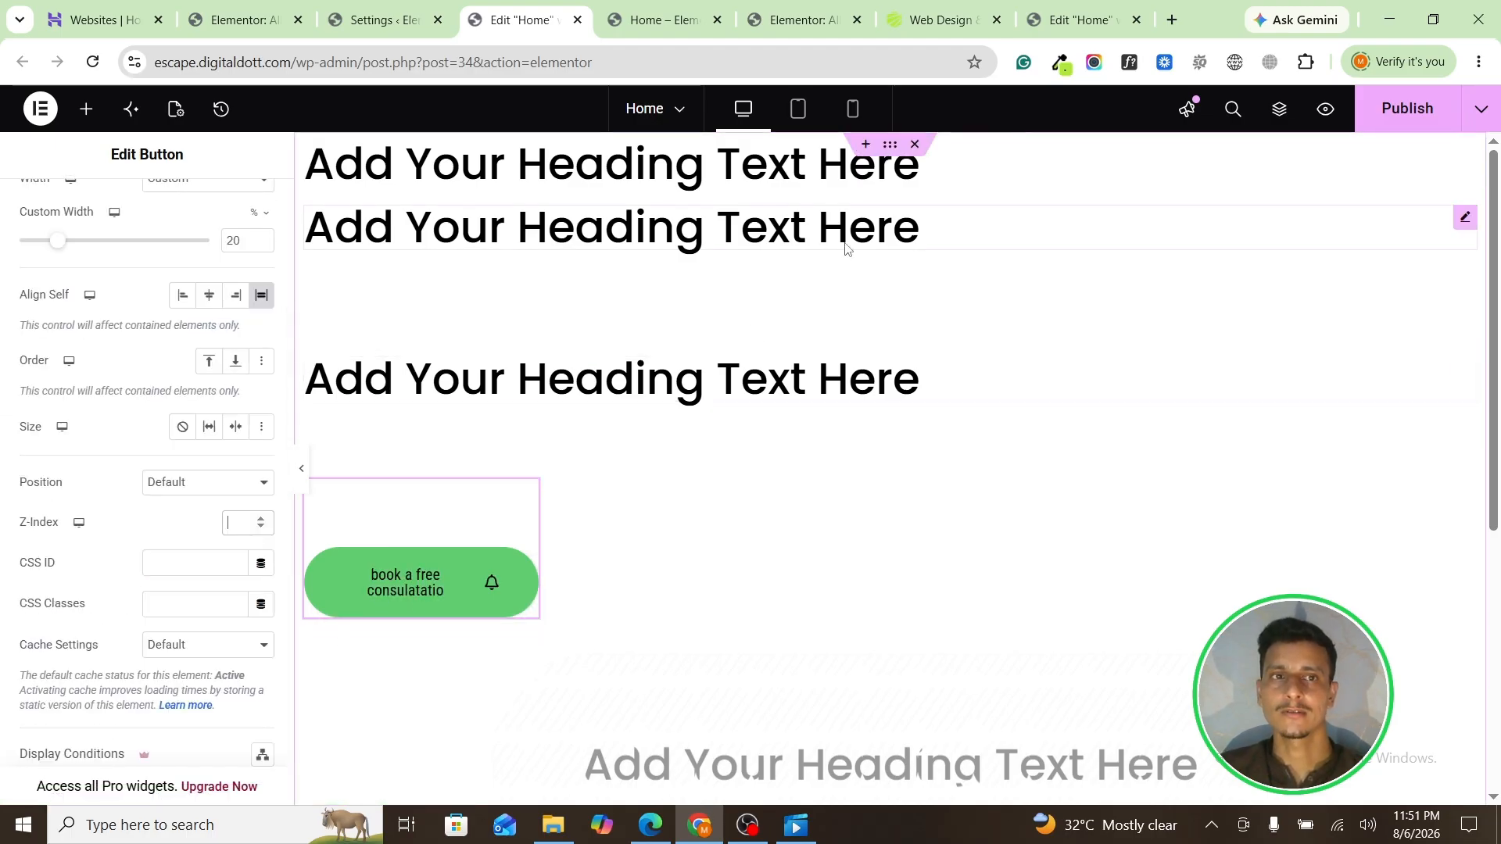
scroll(91, 288, "up", 4)
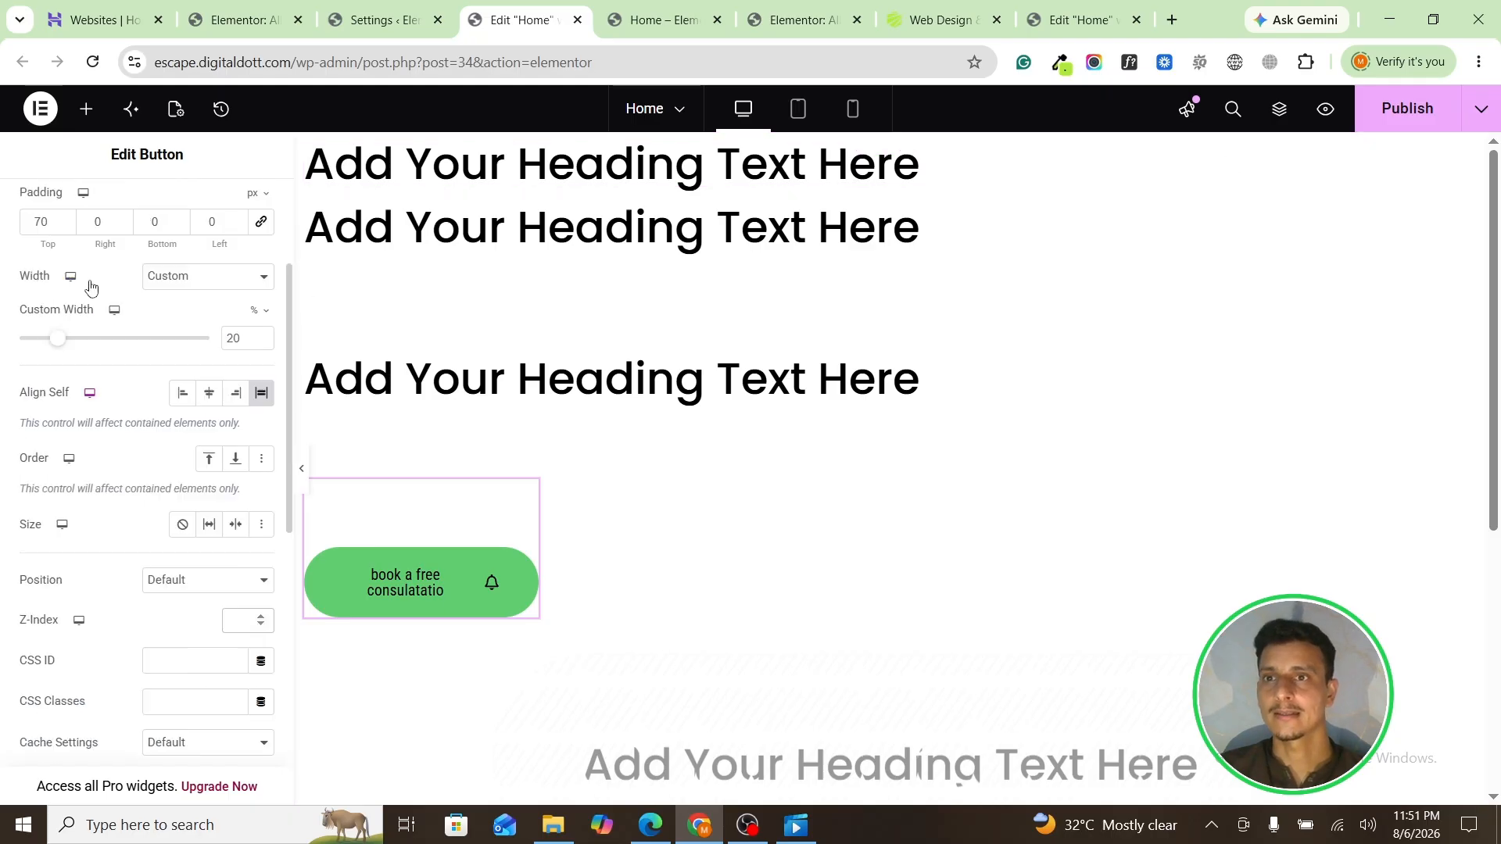
Step: Add an Icon widget between the third heading and the button
left_click(83, 113)
scroll(78, 387, "down", 3)
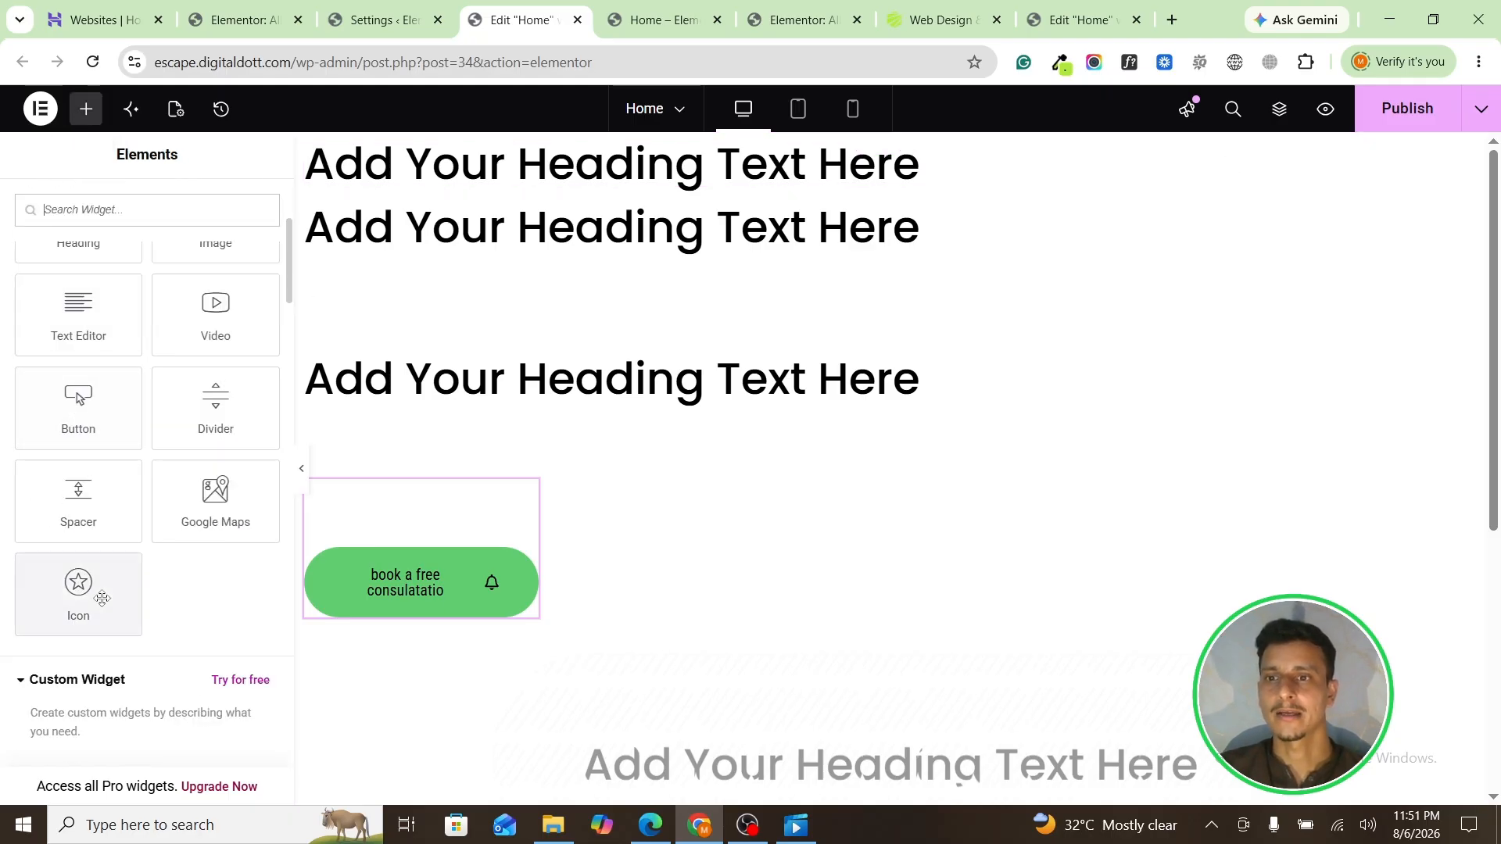
left_click_drag(79, 589, 512, 383)
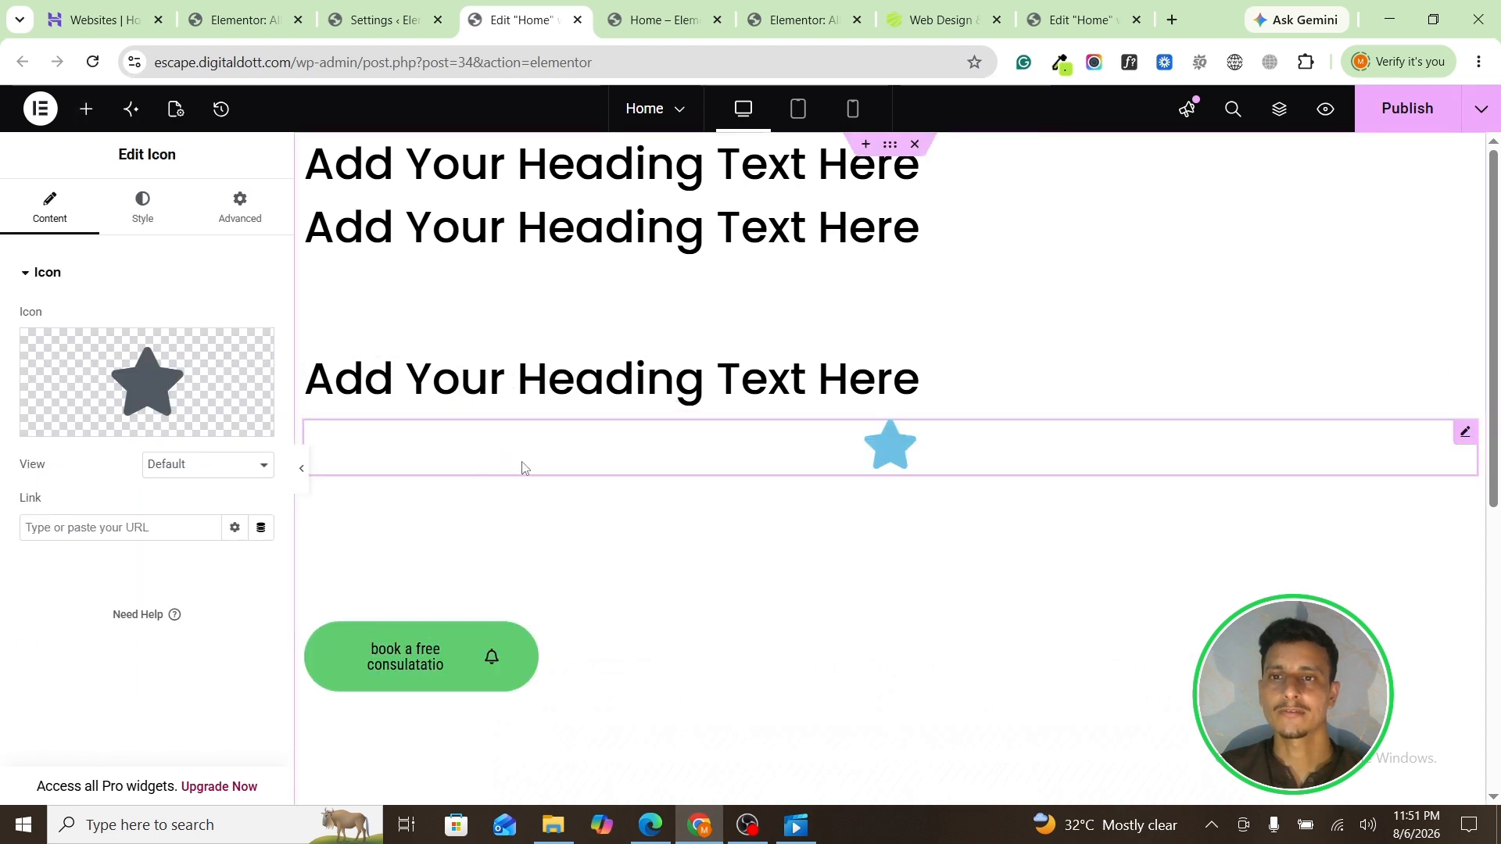
Step: Replace the Icon widget's star with the Square icon from the icon library
left_click(182, 380)
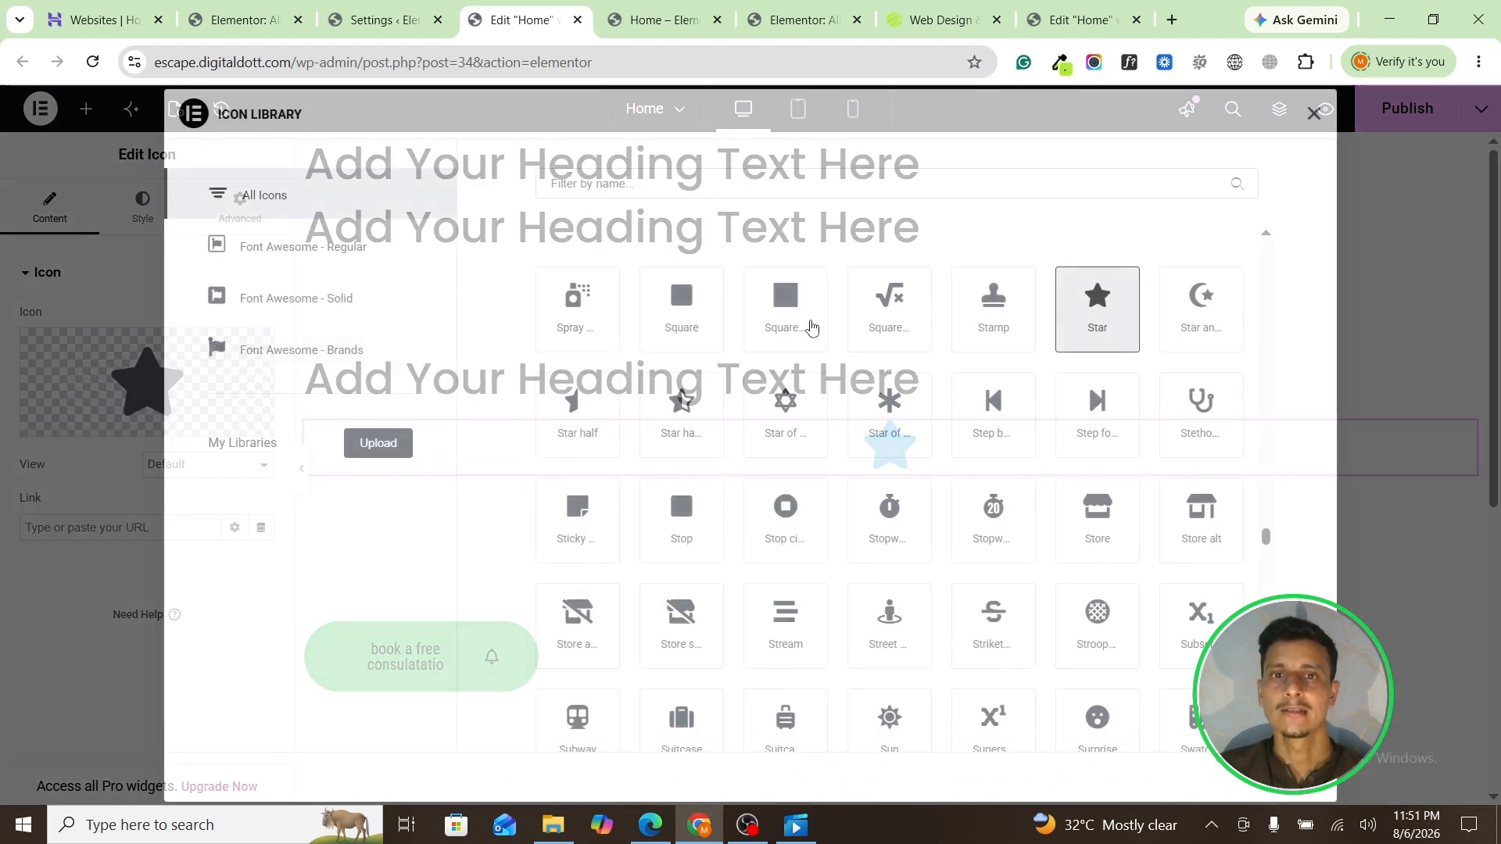
left_click(795, 301)
left_click(715, 313)
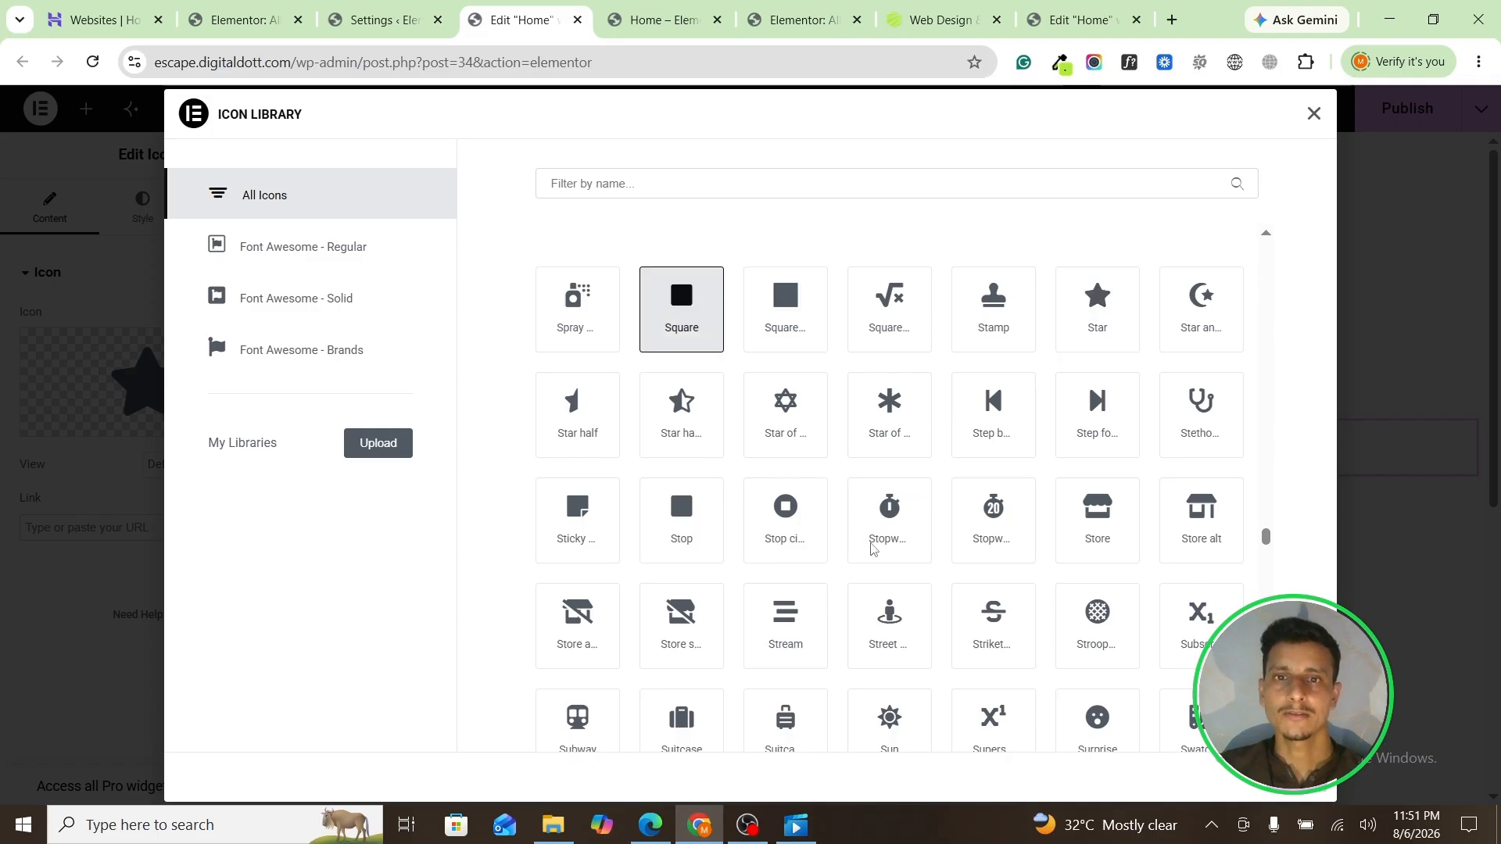
left_click(1282, 774)
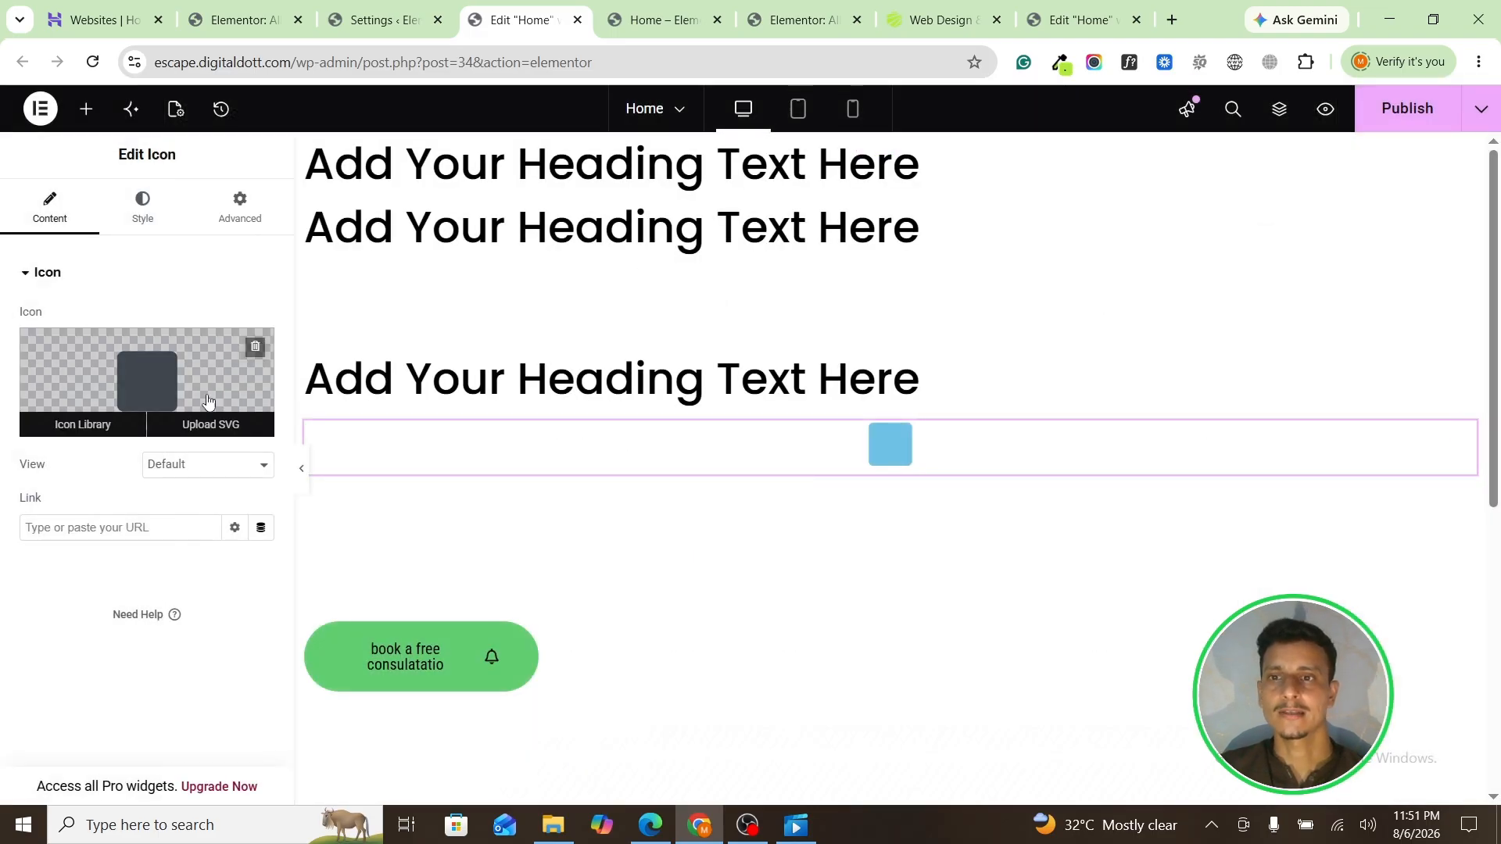
Step: Reopen the icon library for the Icon widget, and switch to the Digitaldott website to view the upper part of its homepage
left_click(206, 400)
scroll(684, 513, "down", 1)
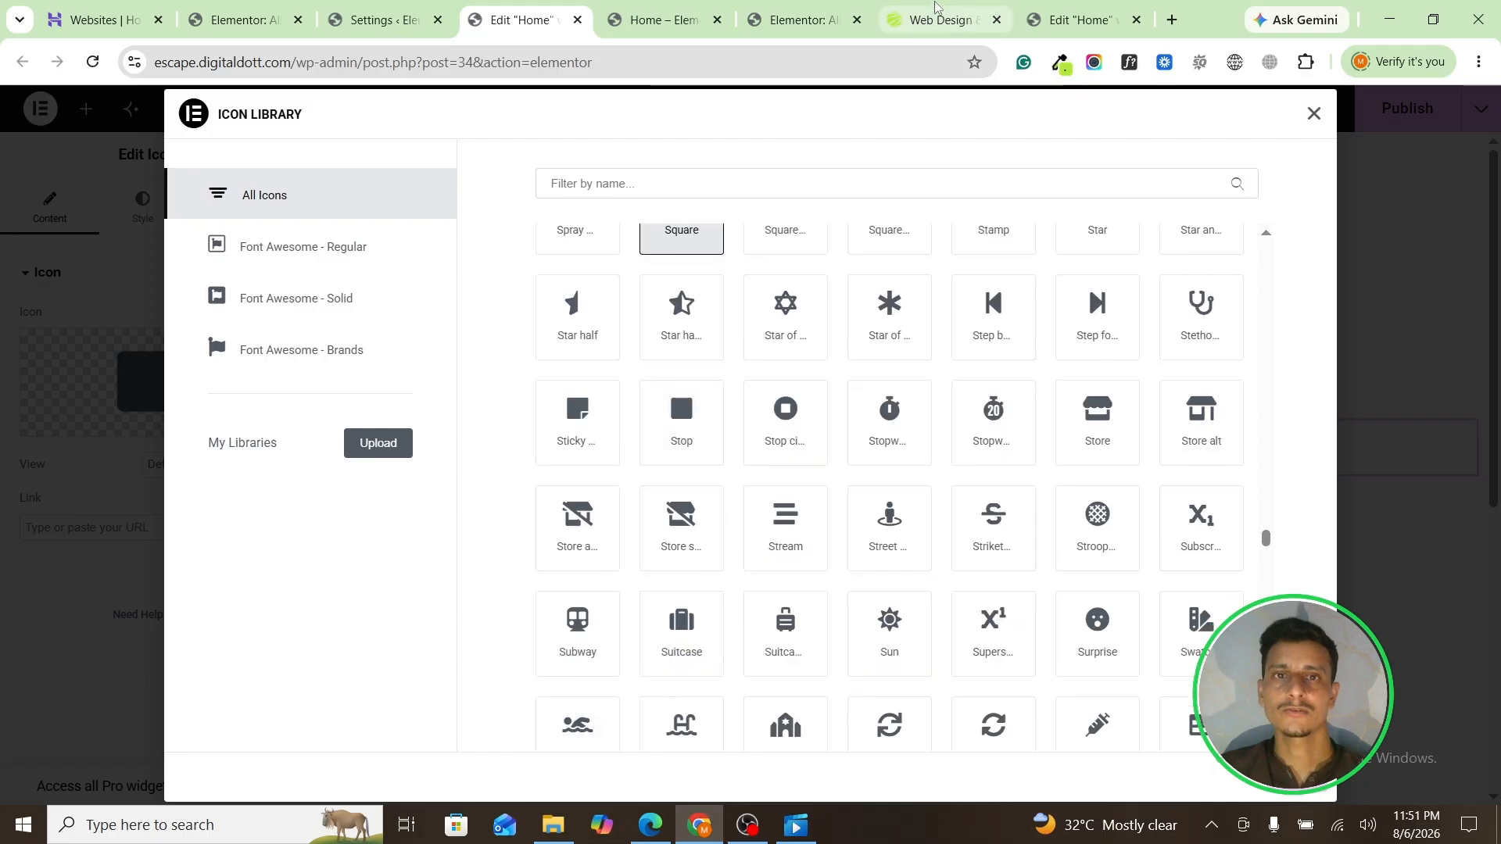
left_click(942, 20)
scroll(830, 383, "up", 8)
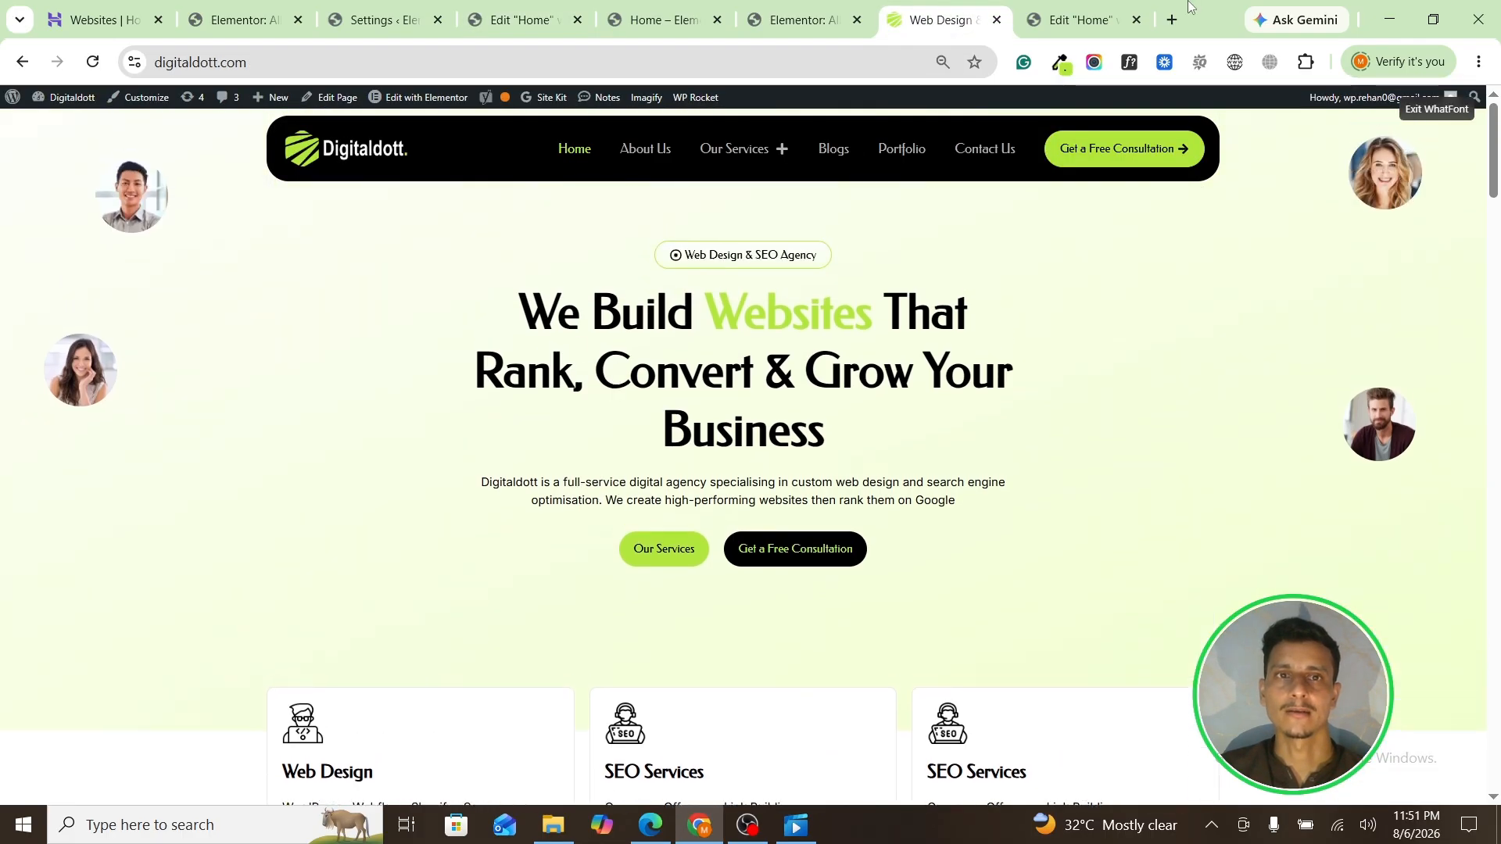
Step: Switch to the Hostinger panel and examine how icons are used in its home page sidebar and search control
left_click(1083, 19)
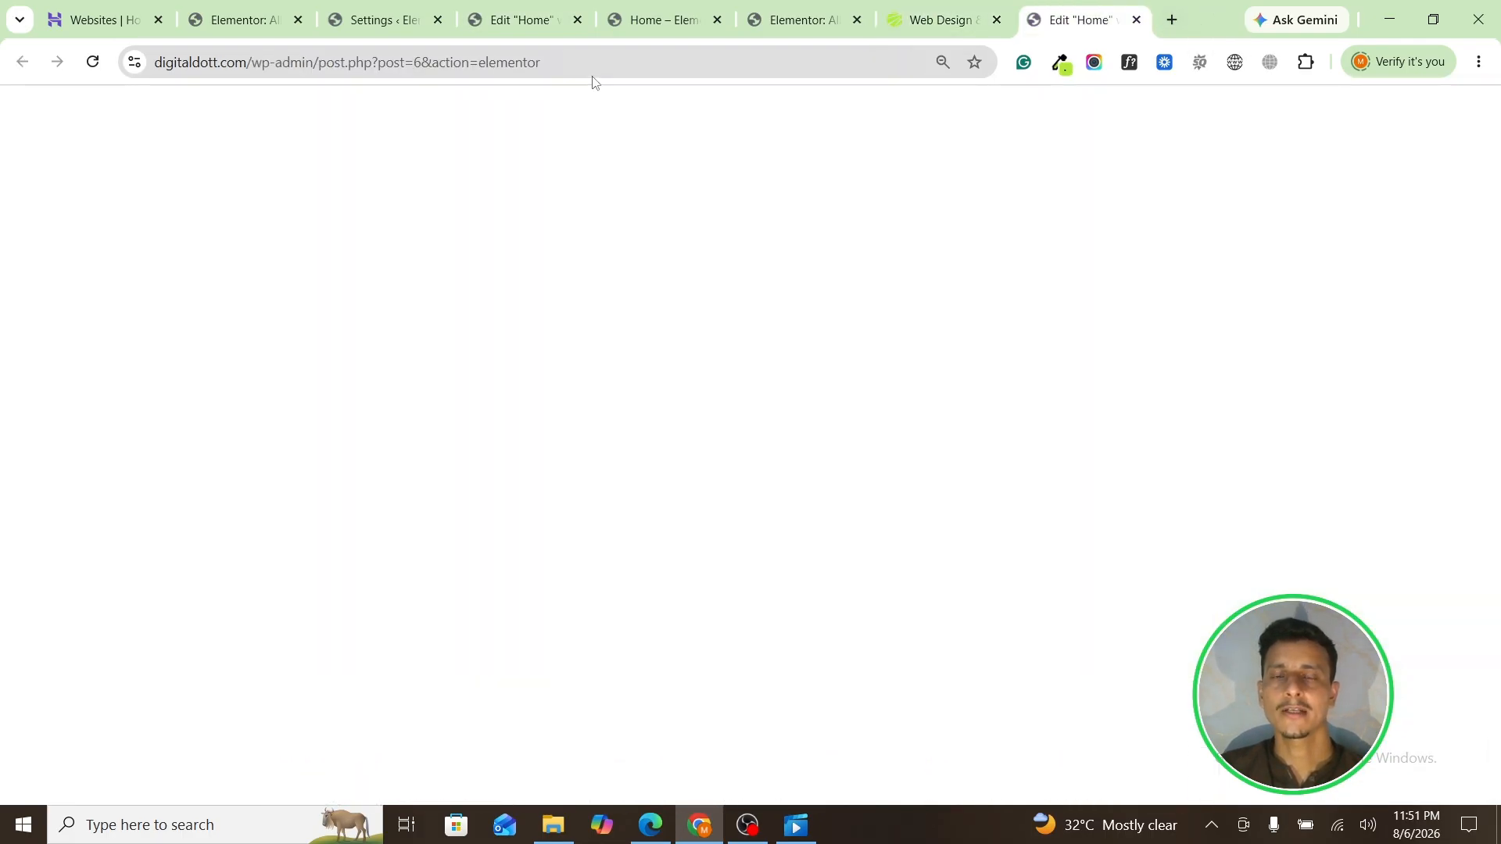
left_click(94, 20)
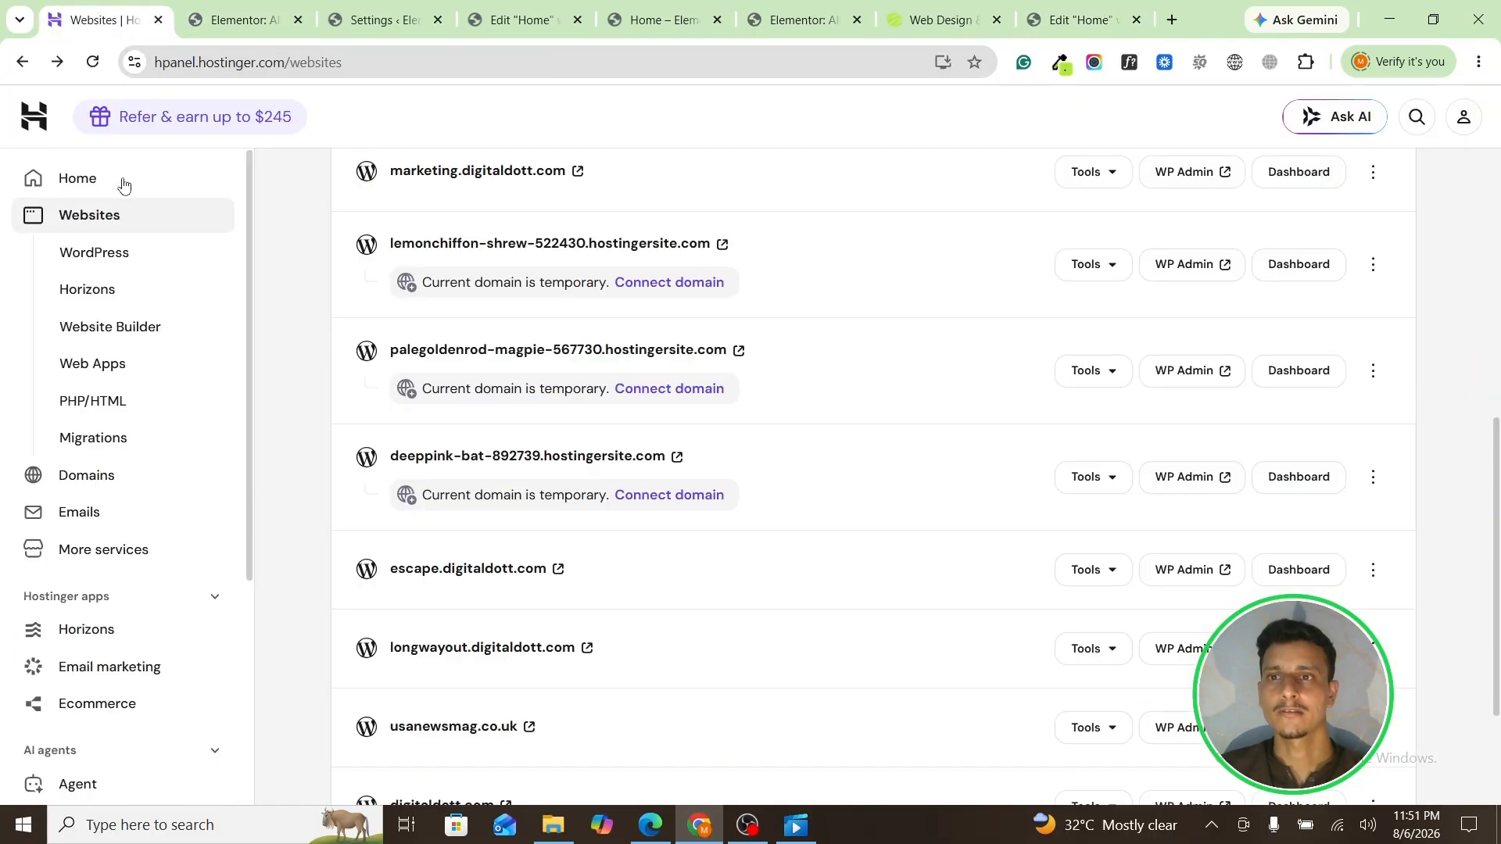
left_click(35, 182)
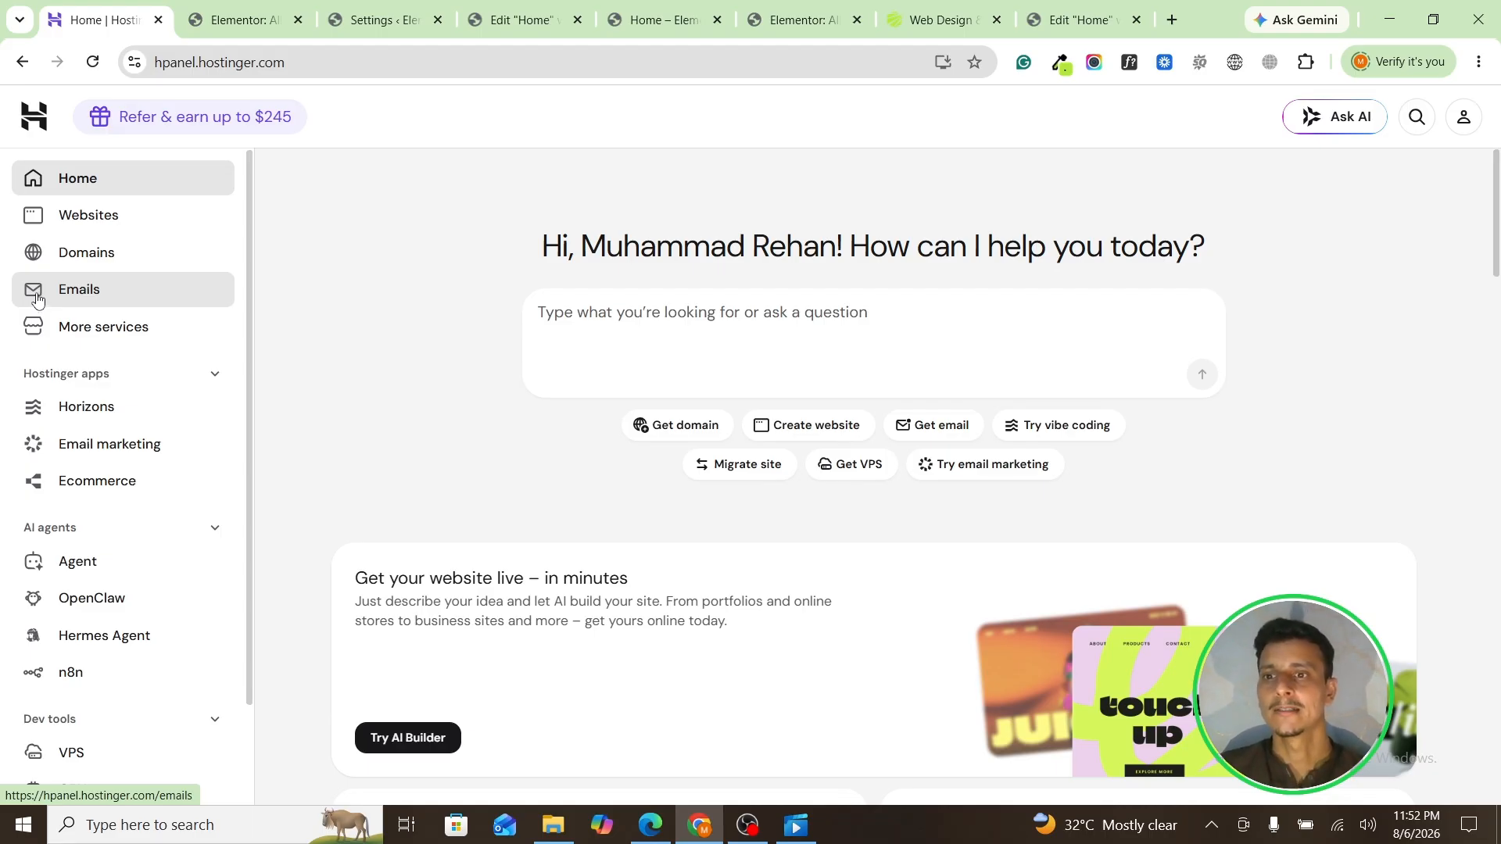
scroll(70, 551, "down", 2)
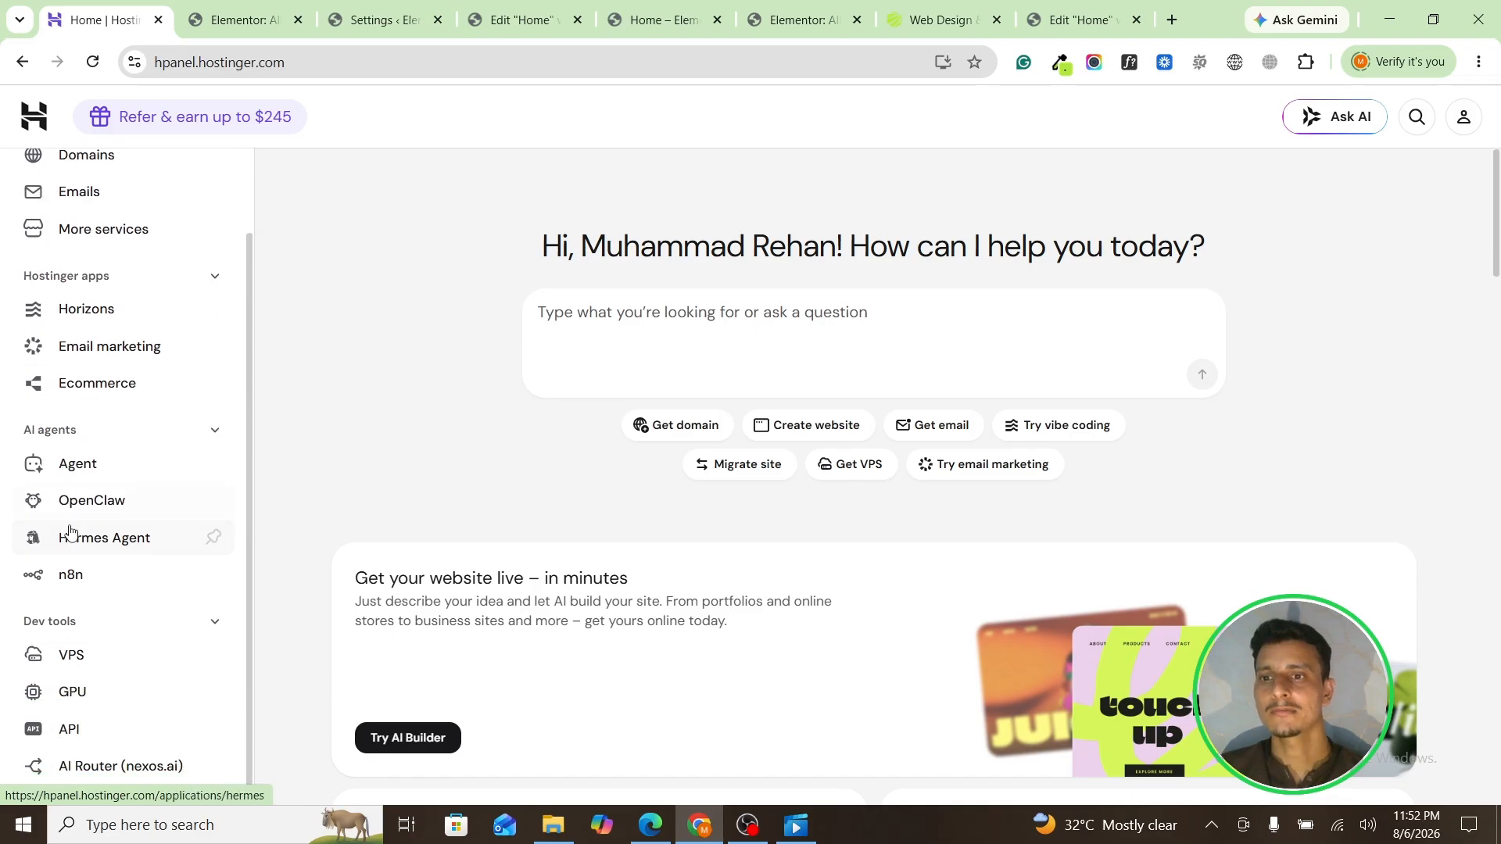
scroll(76, 557, "up", 1)
scroll(76, 557, "up", 1)
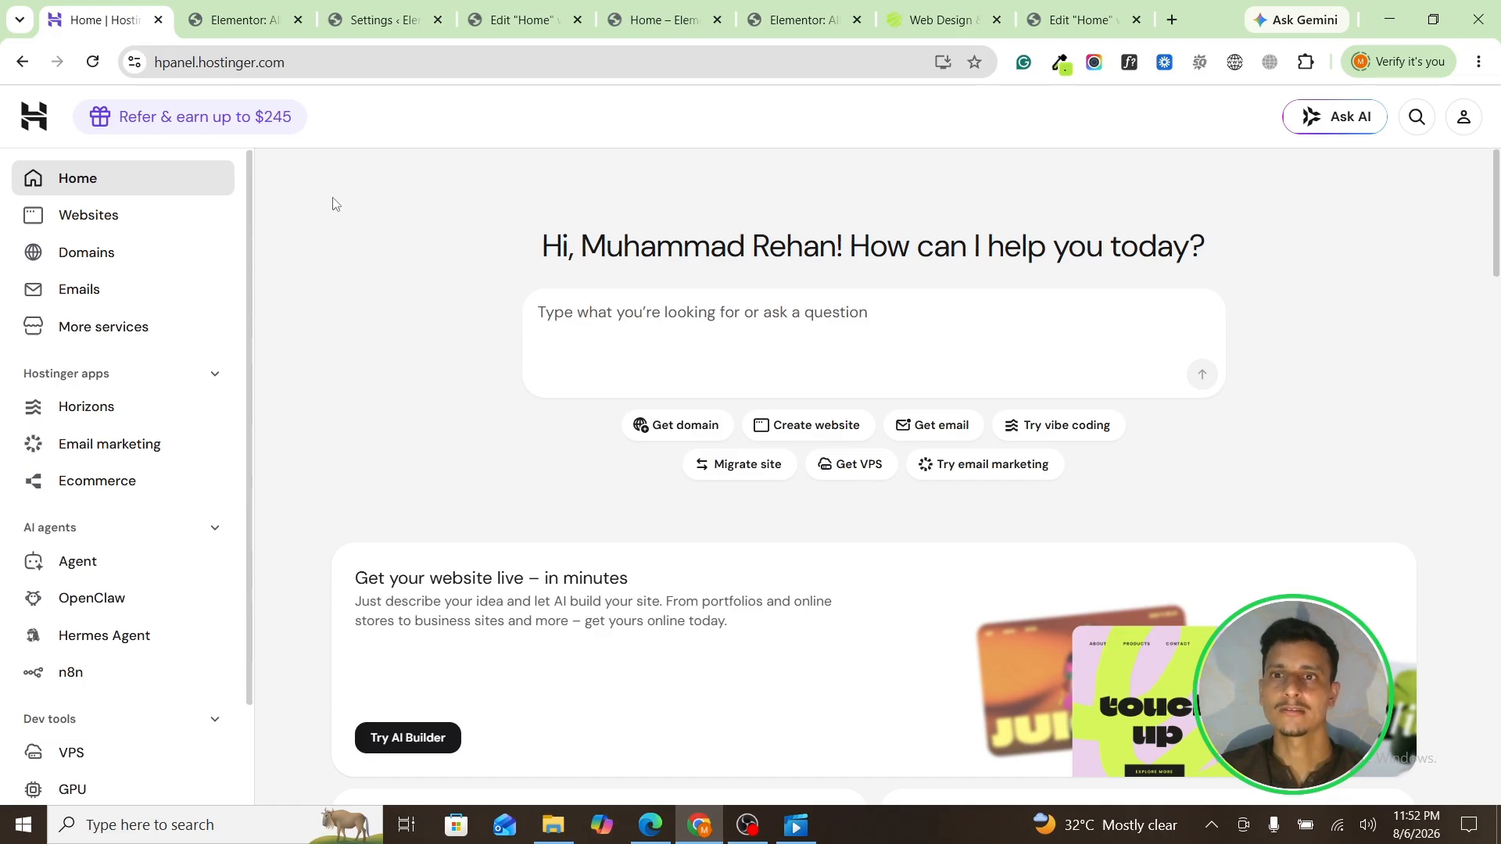
left_click(1416, 117)
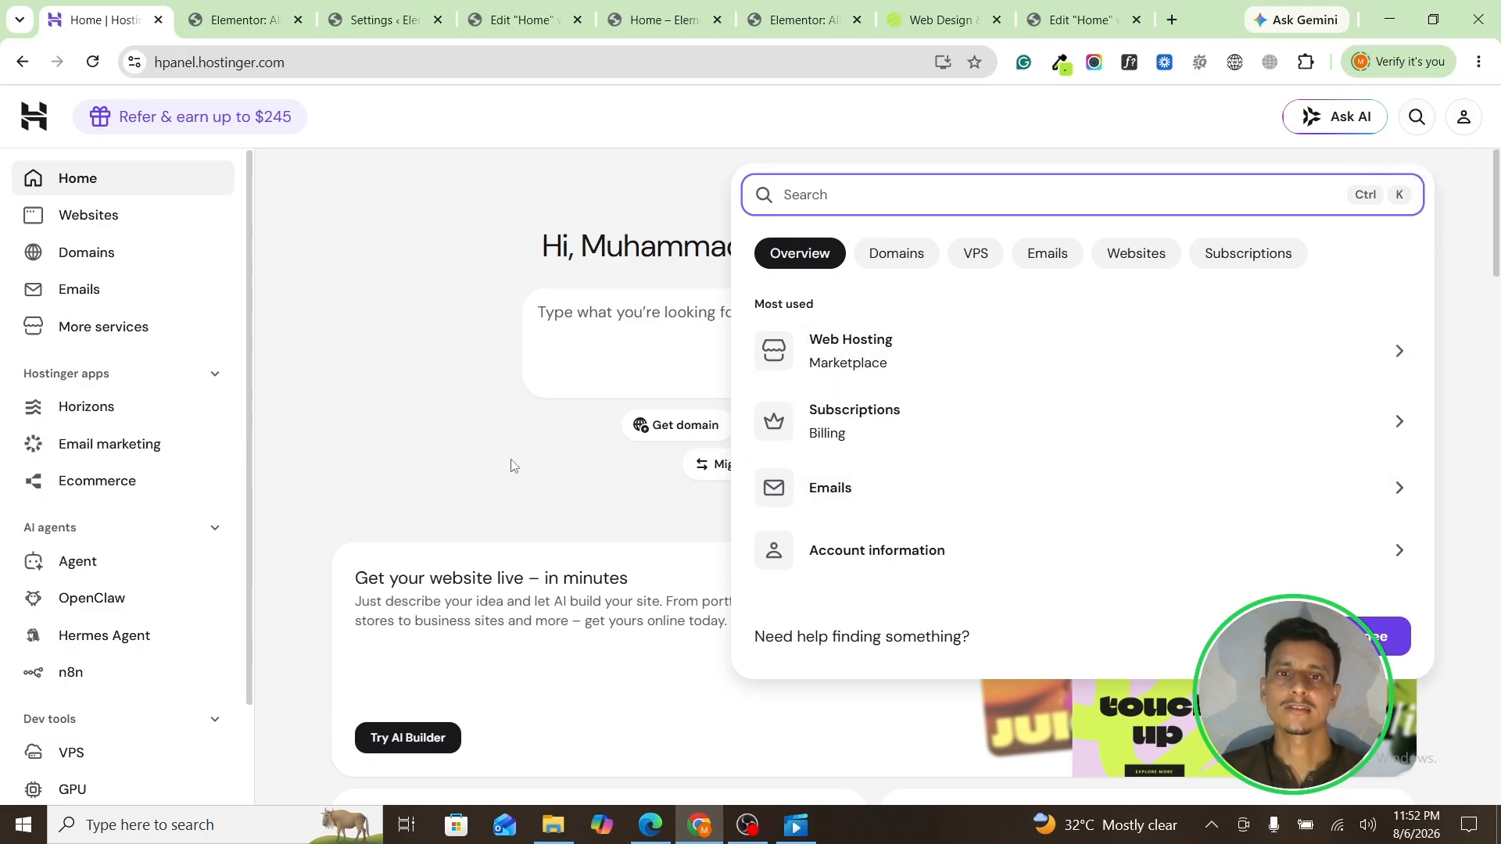
left_click(443, 319)
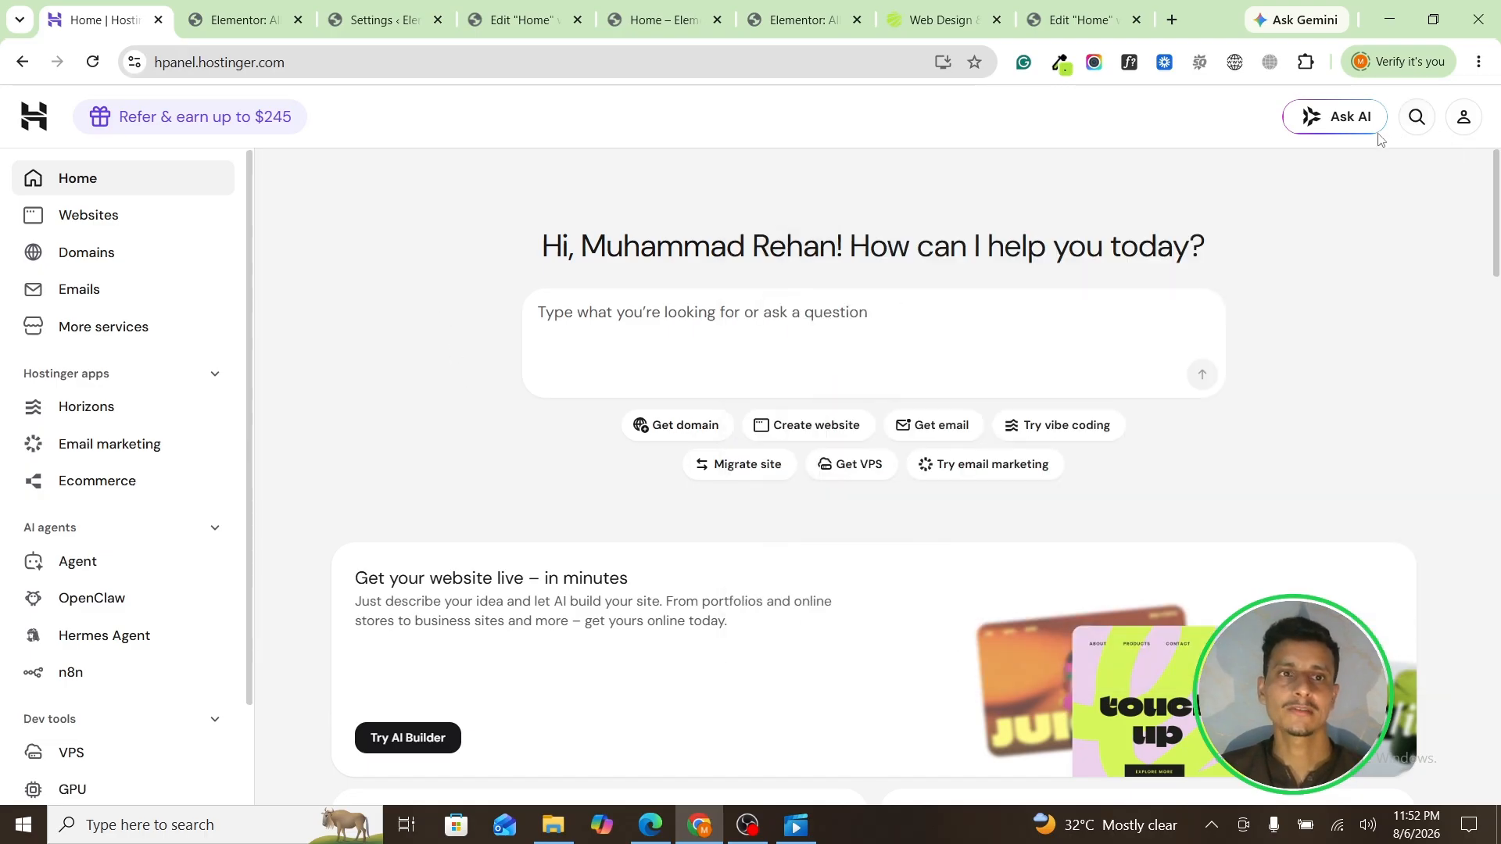
left_click(1417, 121)
left_click(408, 301)
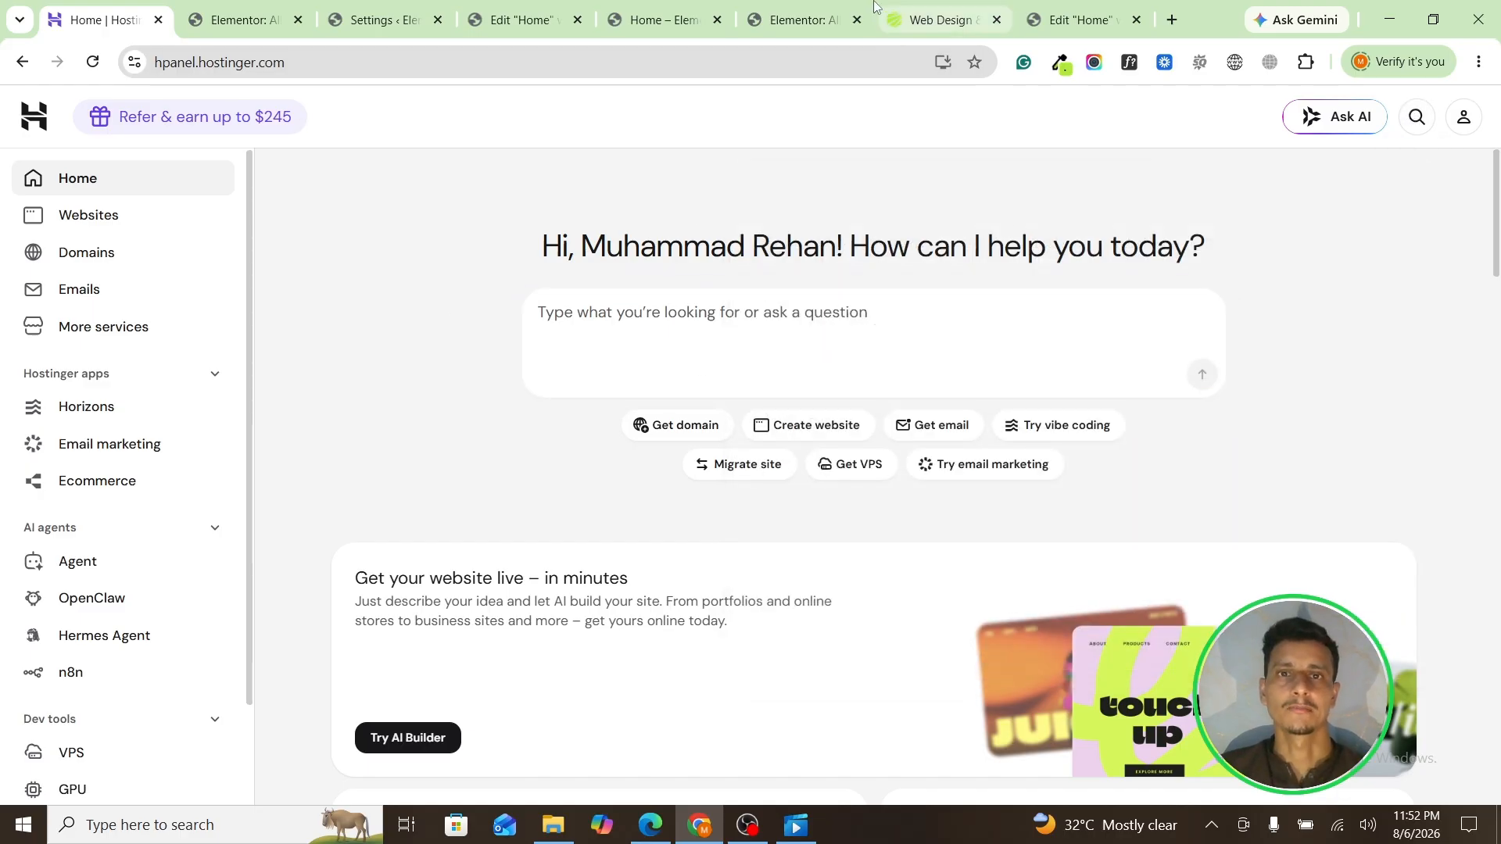
Step: Return to the Elementor editor, close the icon library and set the Icon widget's size to 23 px
left_click(794, 20)
left_click(664, 19)
left_click(520, 20)
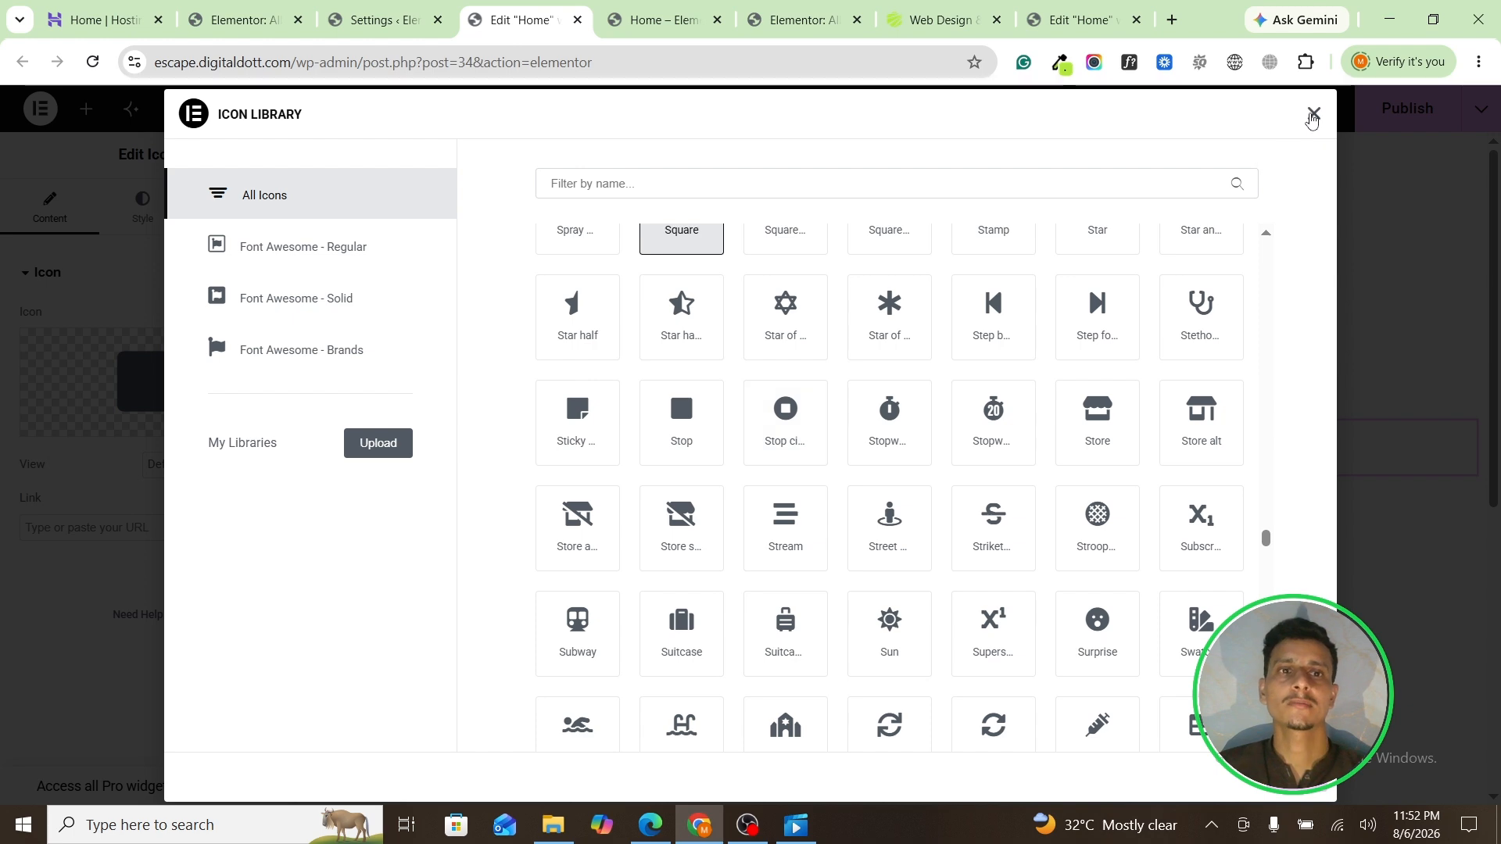
left_click(1313, 116)
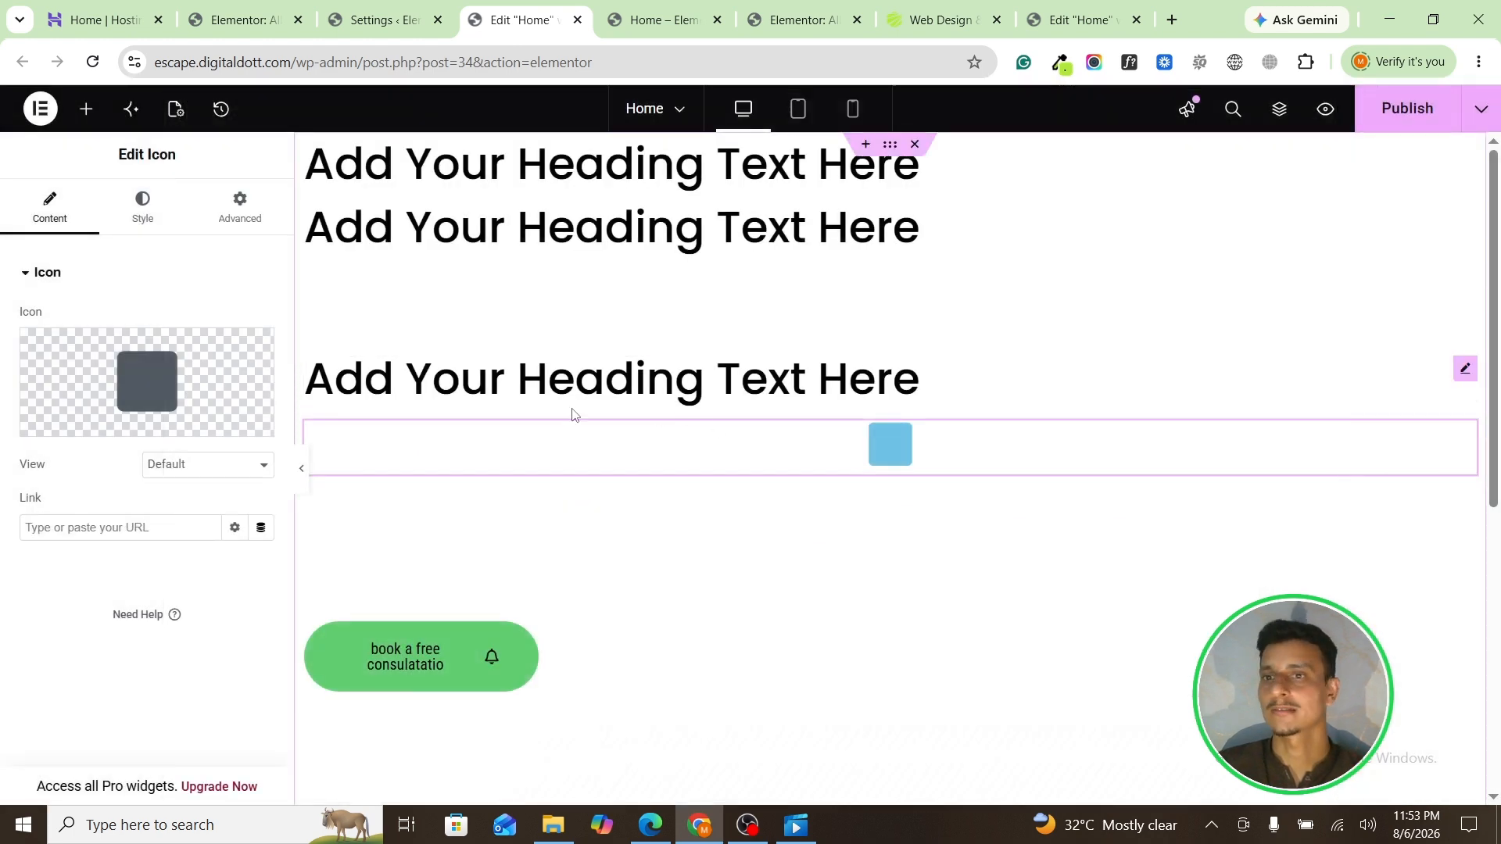
left_click(146, 203)
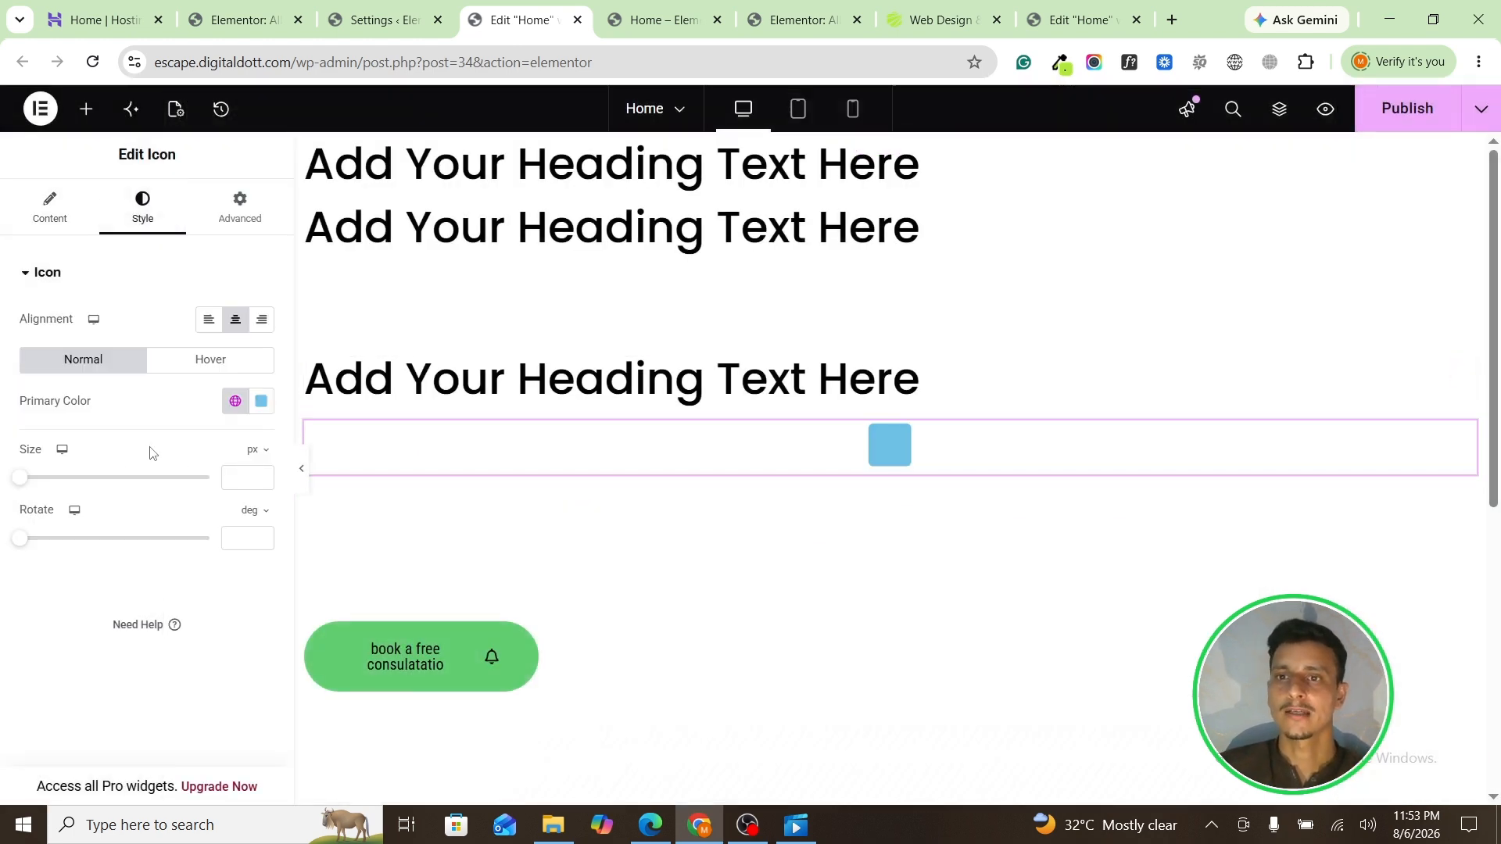
left_click(29, 485)
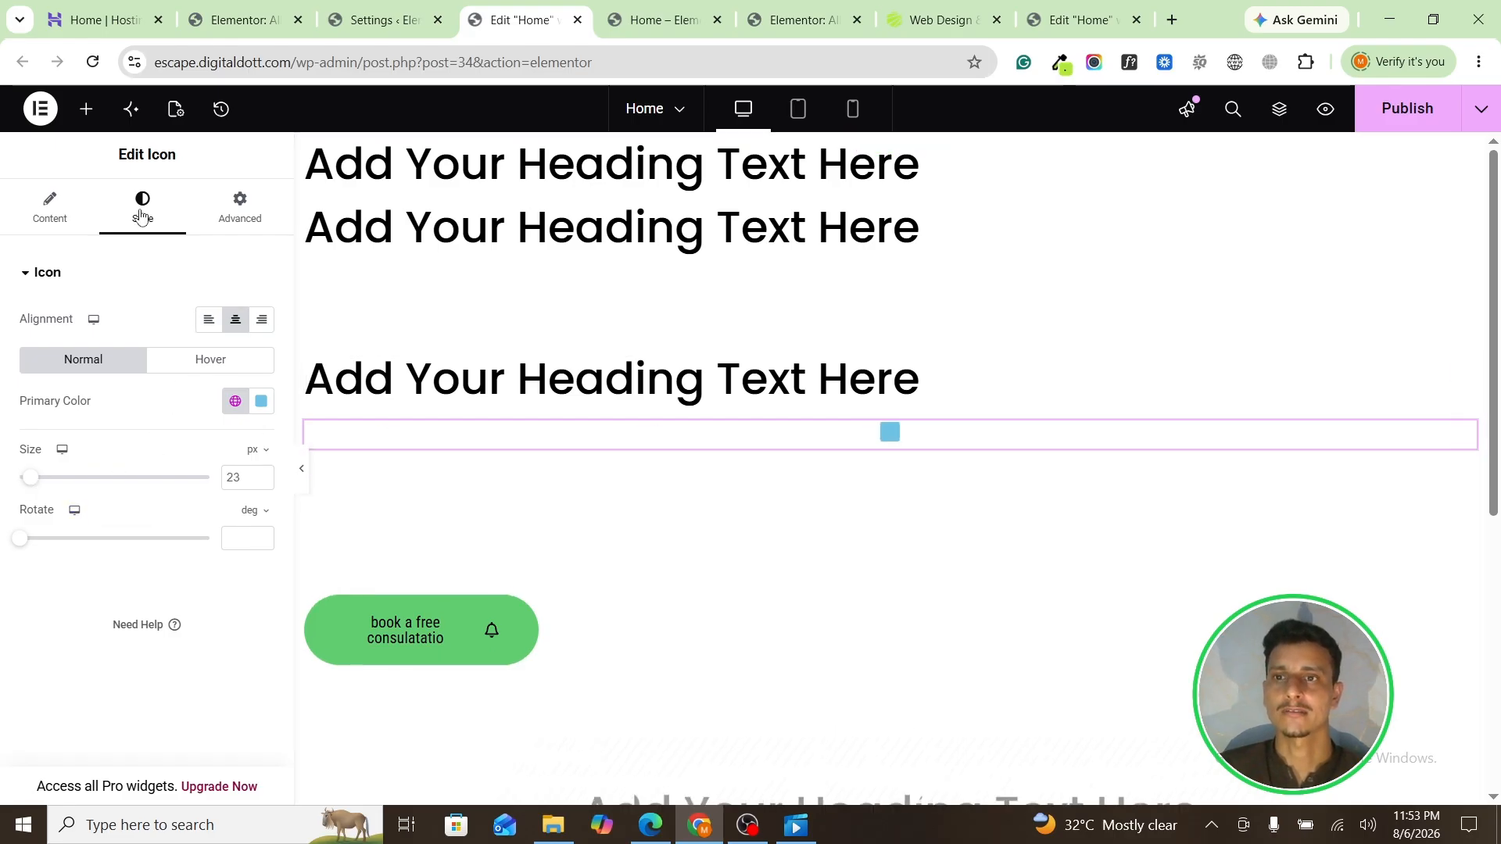
Step: Browse the widget library from the Basic widgets through the Pro widgets down to the General section
left_click(86, 109)
scroll(110, 470, "down", 8)
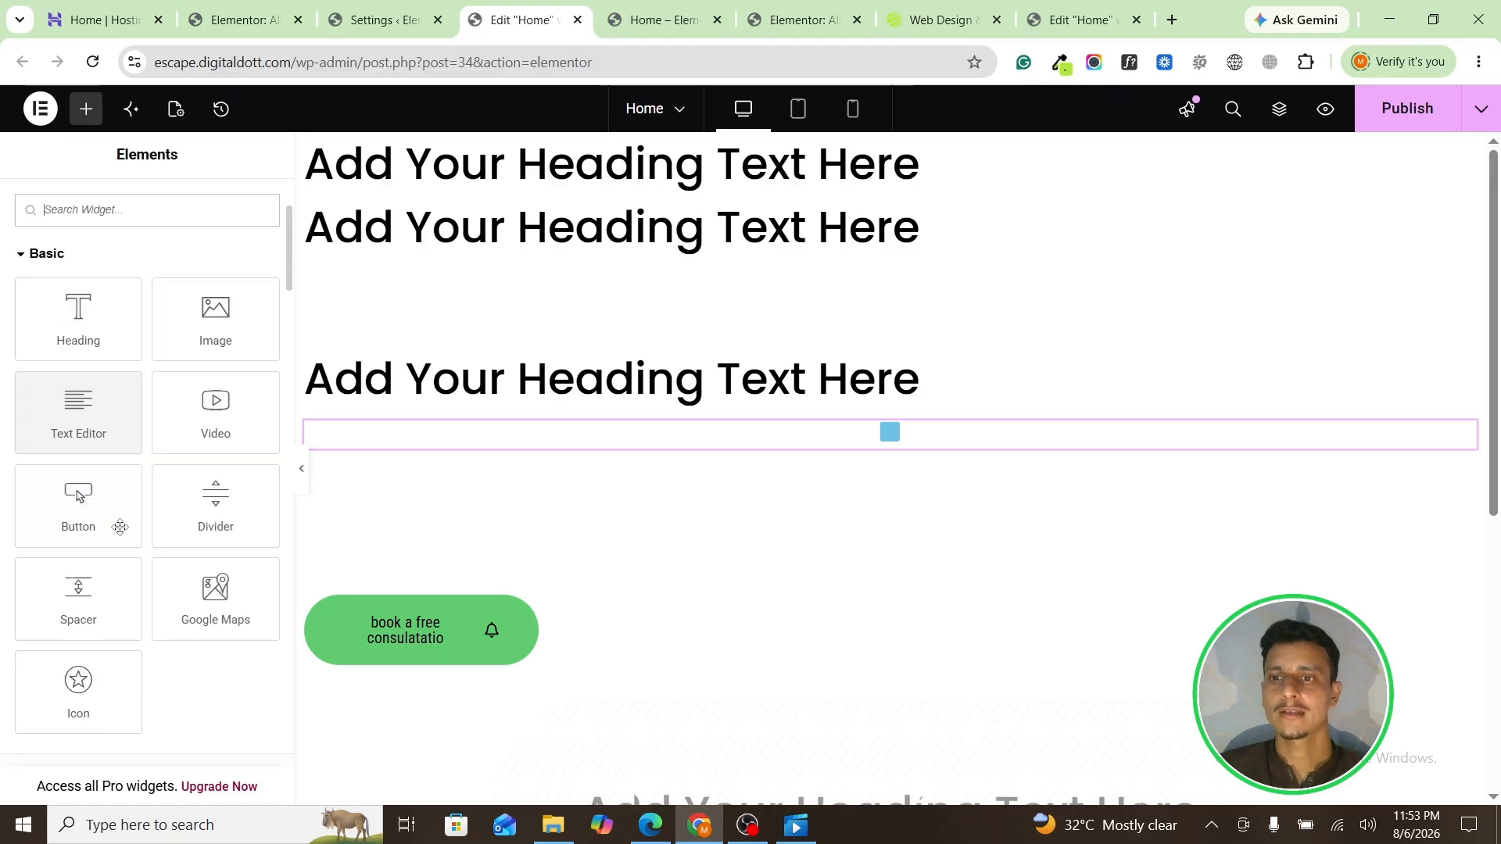
scroll(129, 518, "down", 3)
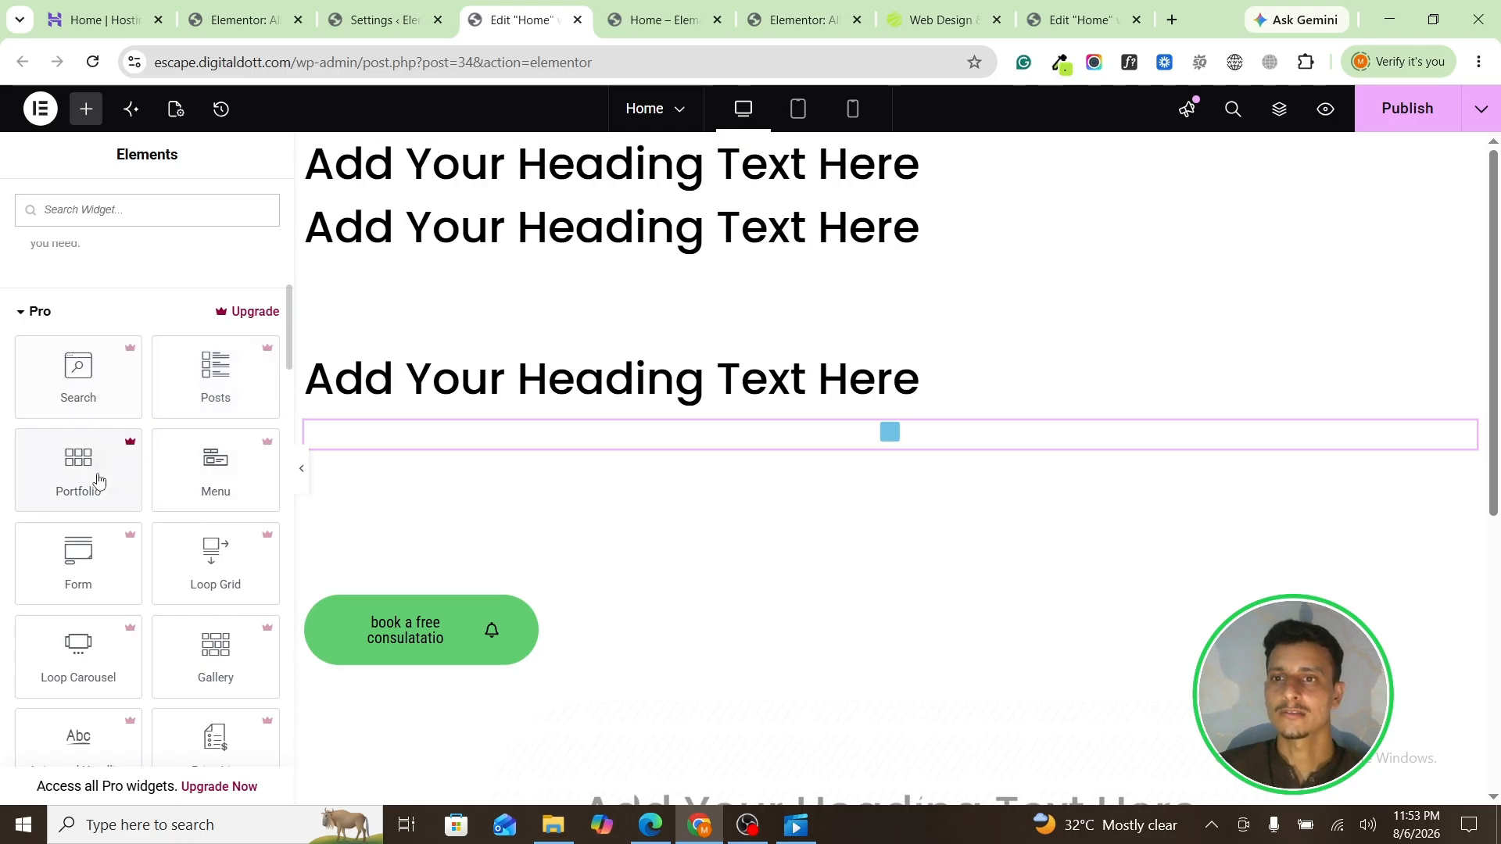
scroll(98, 481, "down", 12)
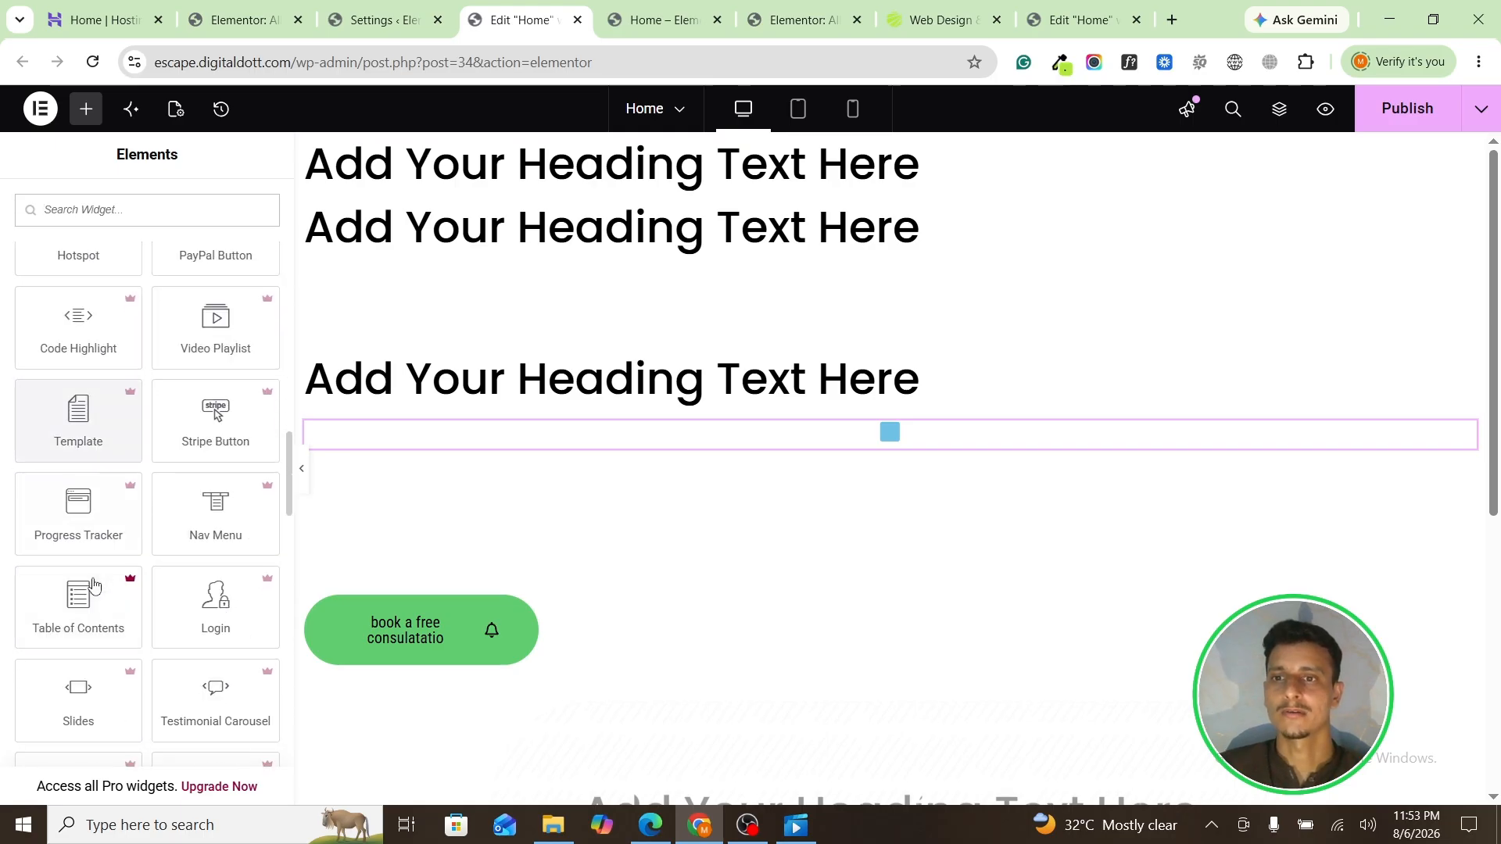
scroll(92, 585, "down", 4)
scroll(188, 602, "down", 4)
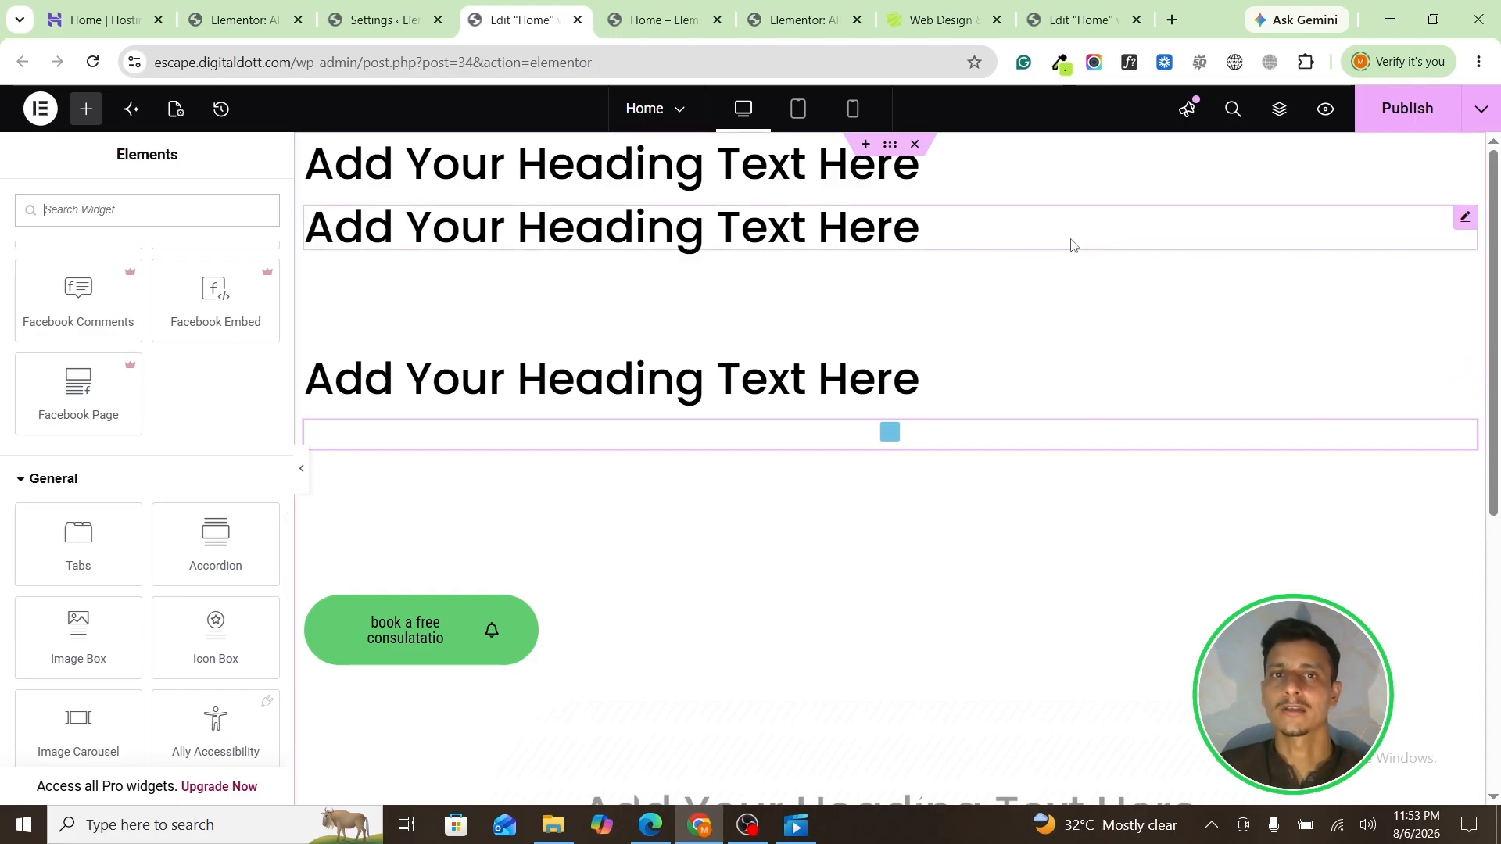
Step: Revisit the Digitaldott homepage, the Elementor basics slides and the page preview, and return to the Elementor editor
left_click(931, 21)
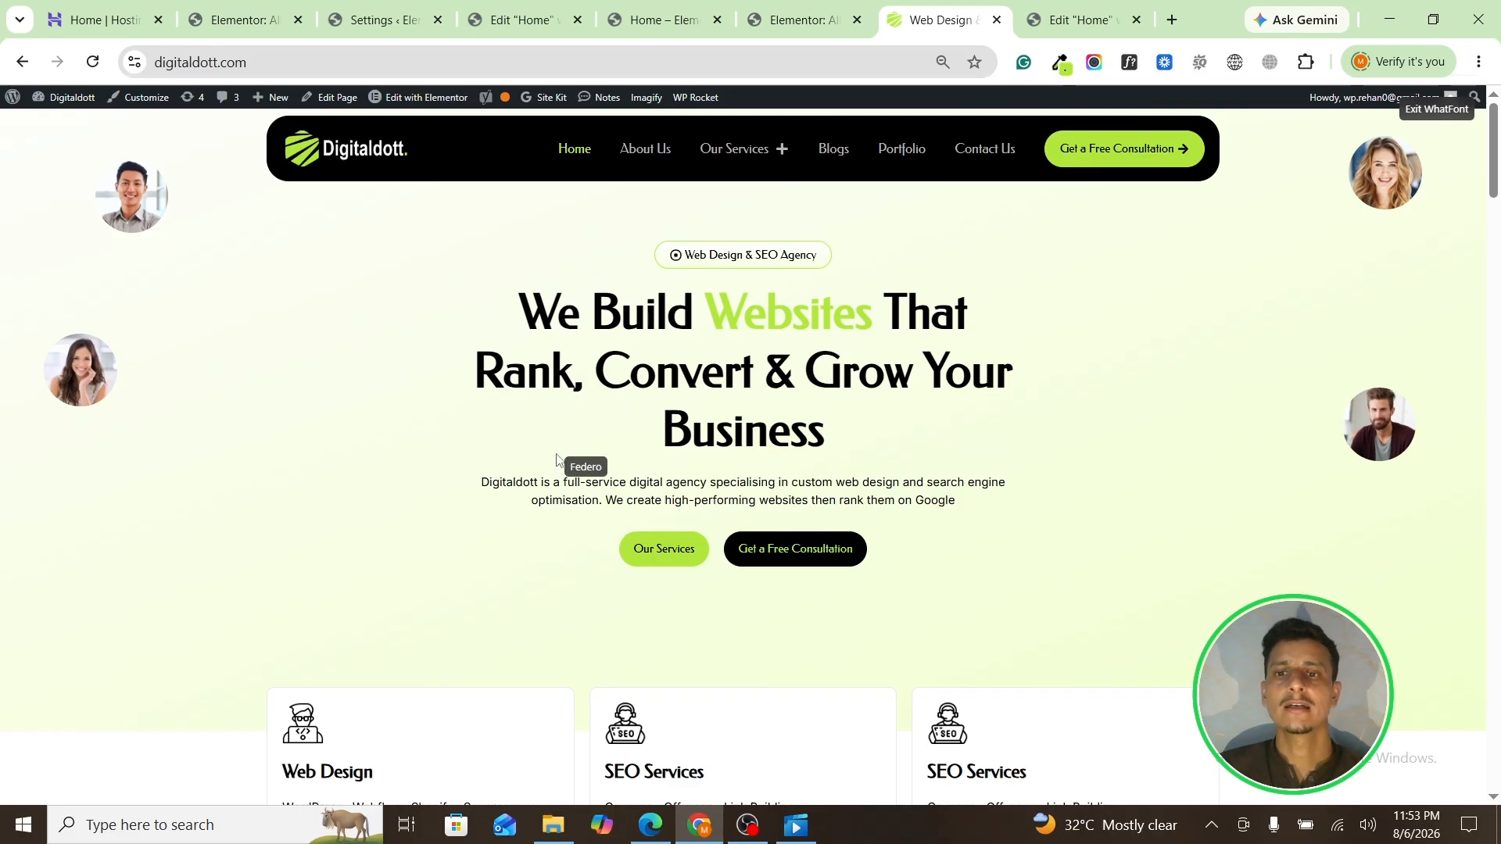
left_click(834, 11)
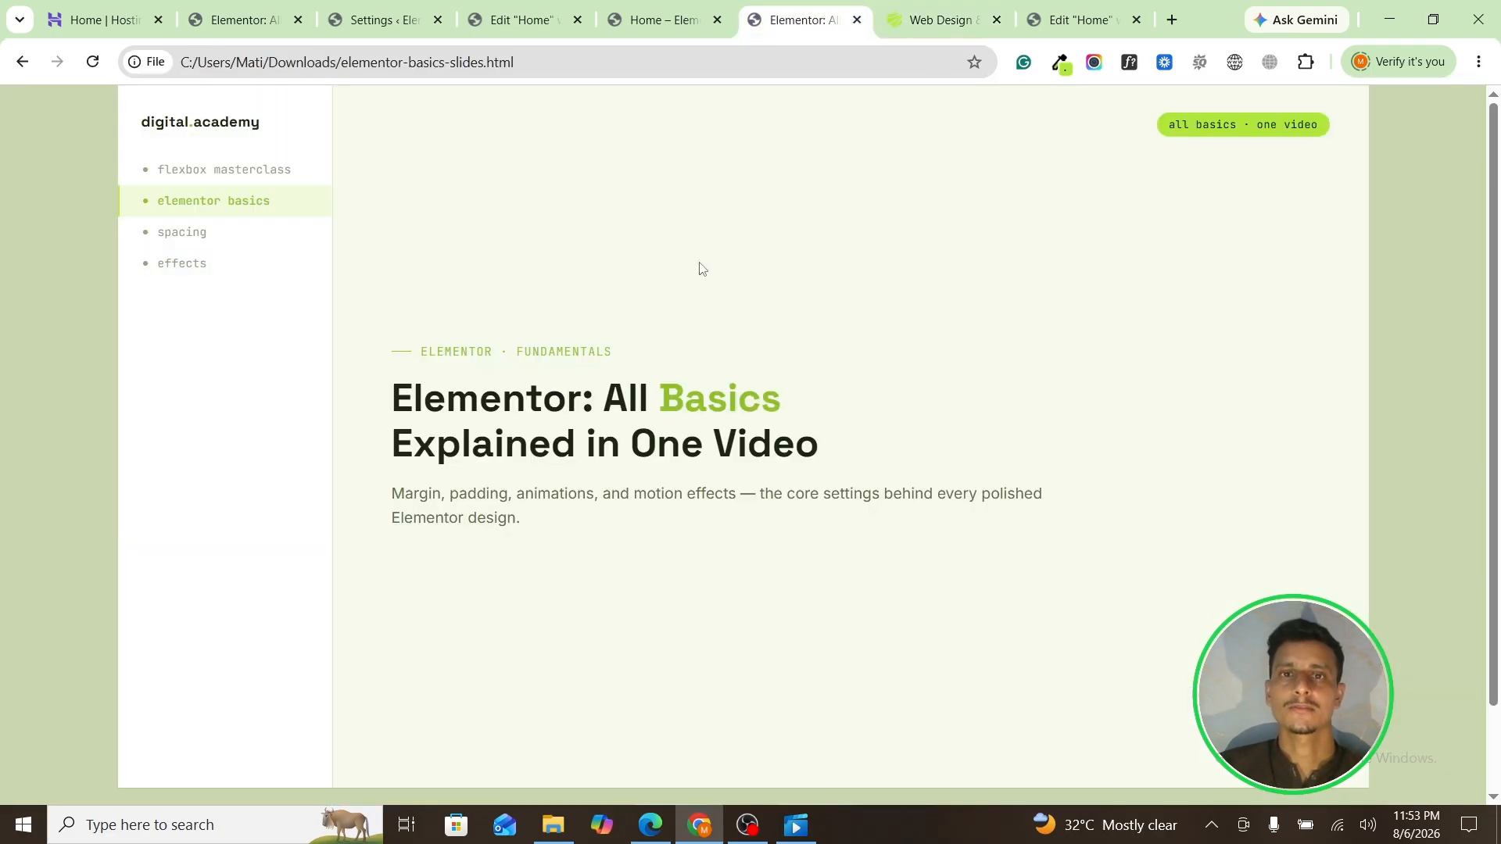
left_click(735, 8)
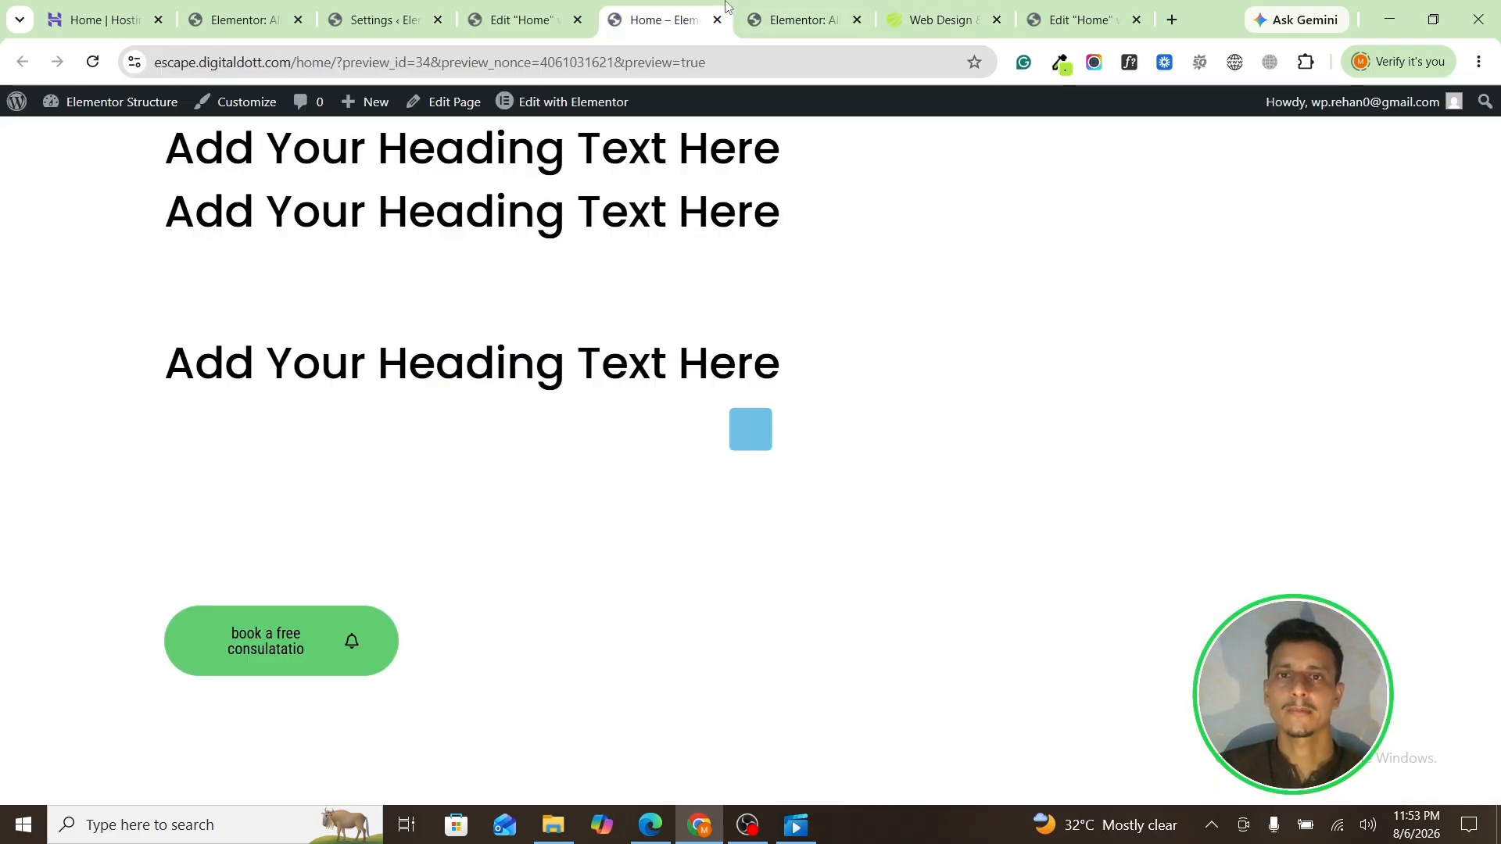
left_click(571, 6)
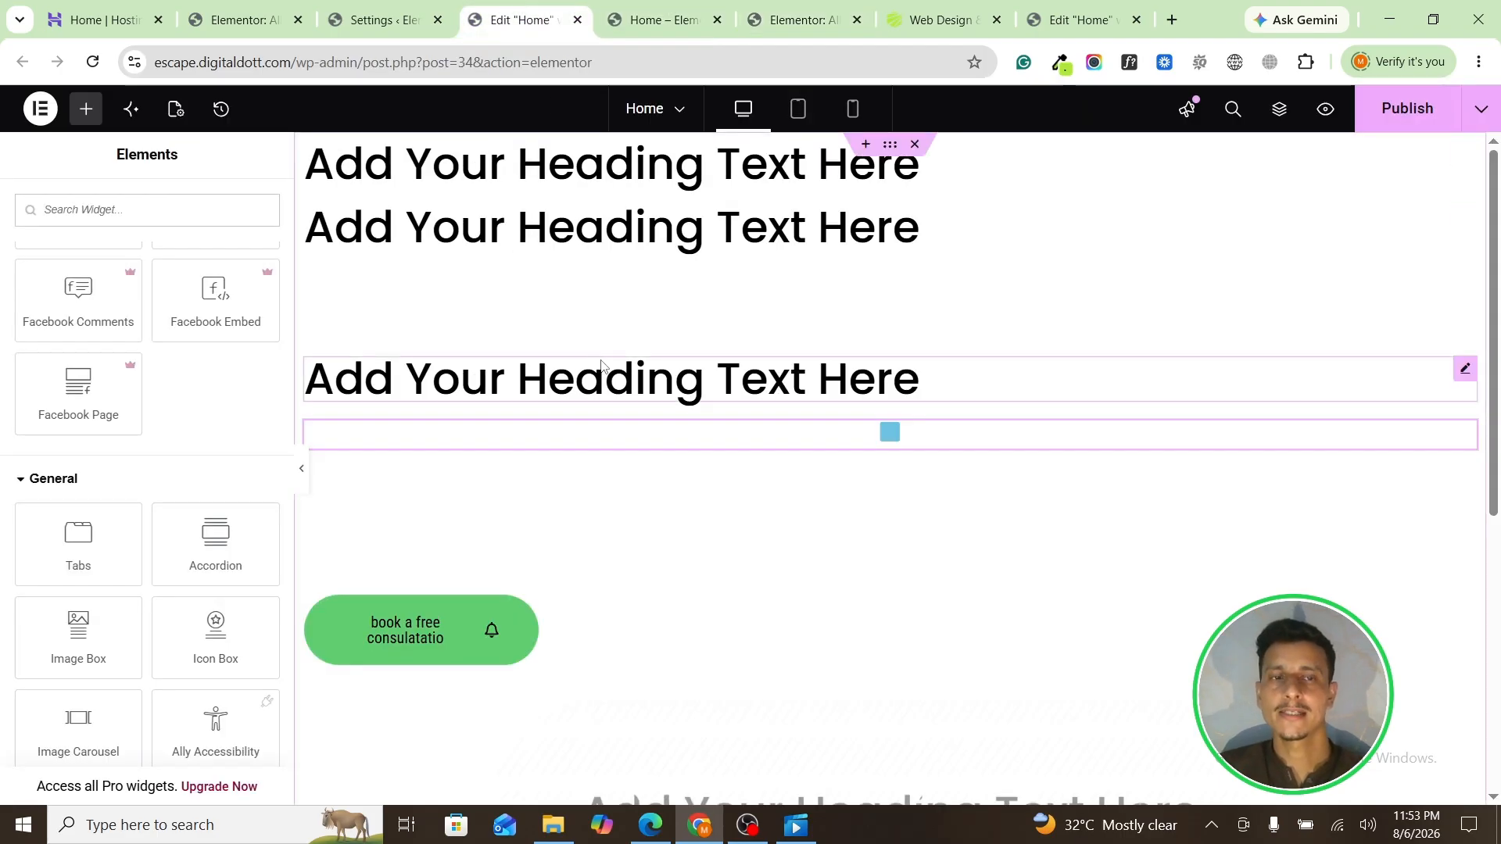